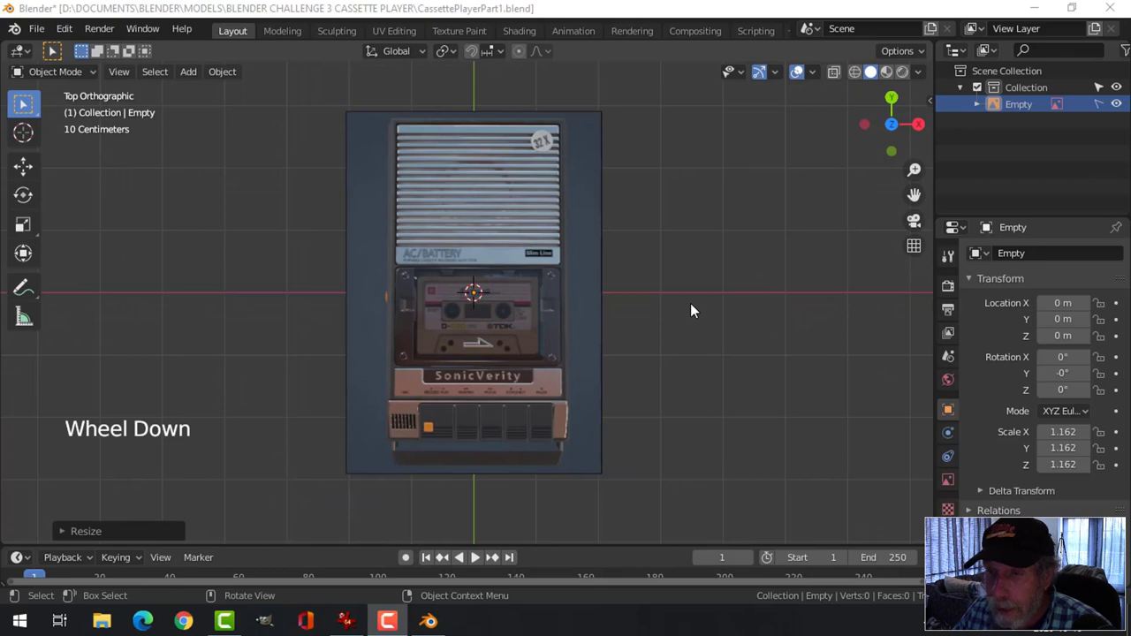
- Add a mesh plane at the origin over the cassette player reference and enter Edit Mode
scroll(691, 305, "up", 1)
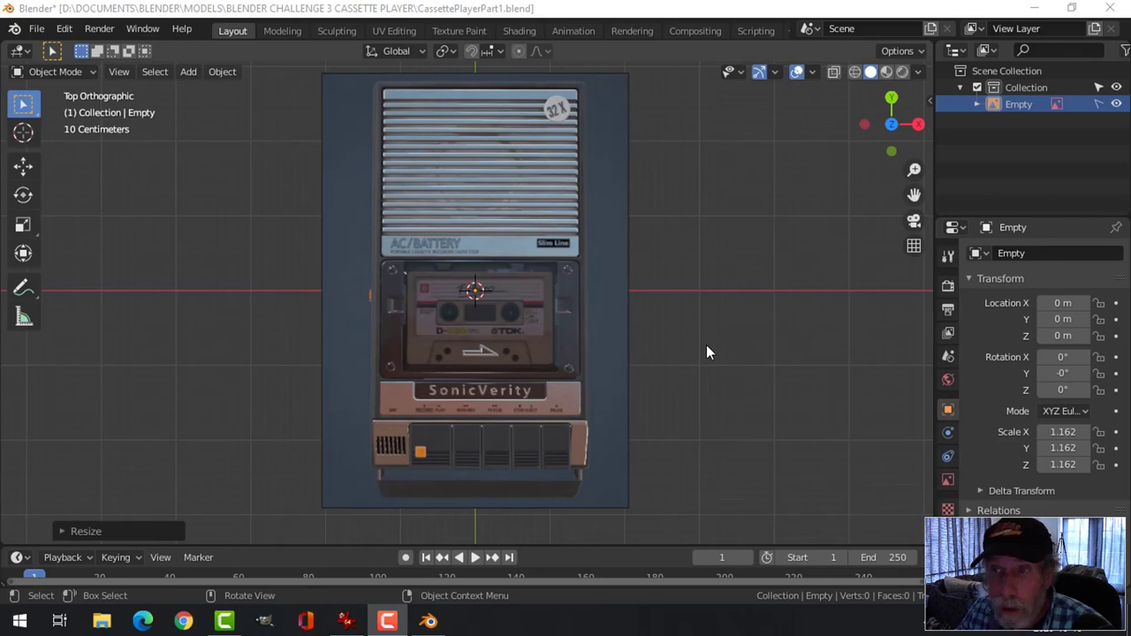
middle_click_drag(706, 320, 717, 329)
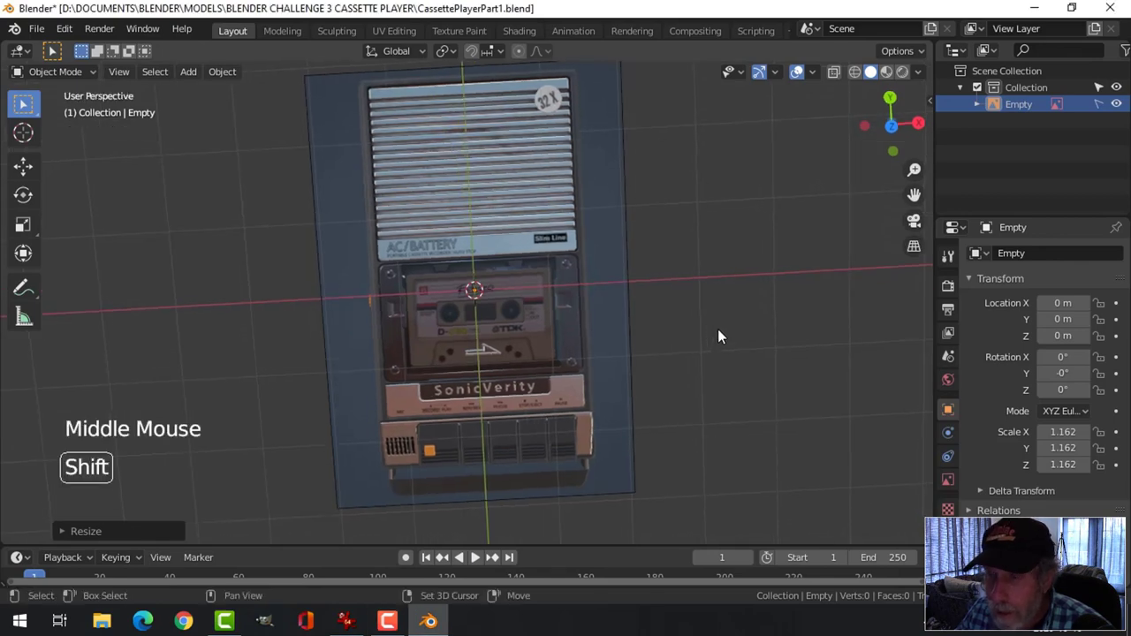
key("KP_7")
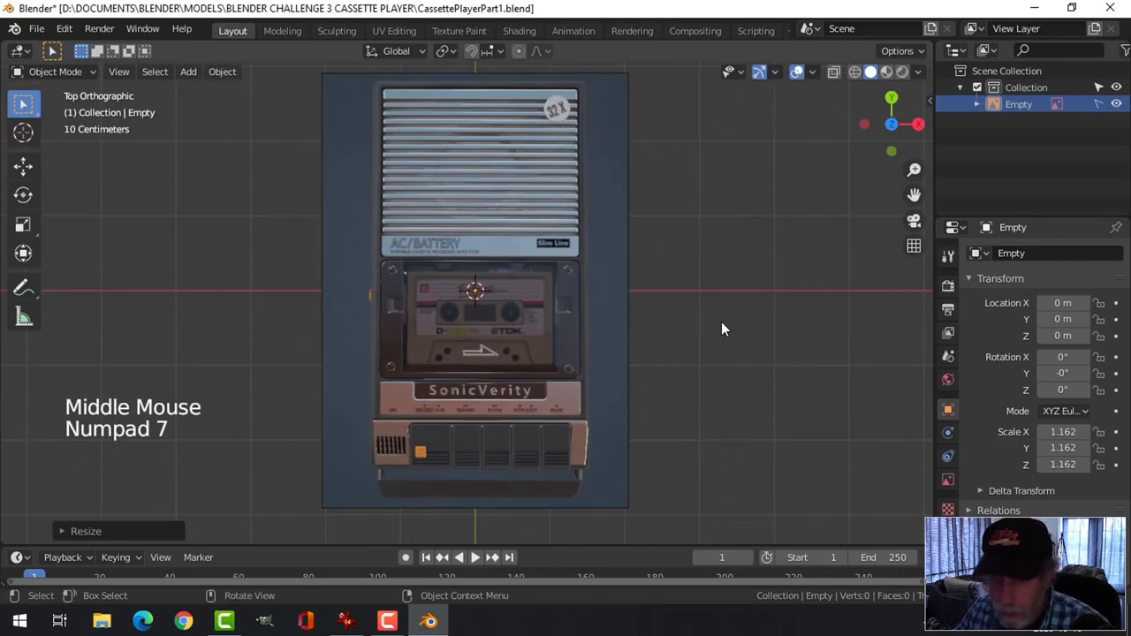
key("shift+a")
mouse_move(674, 141)
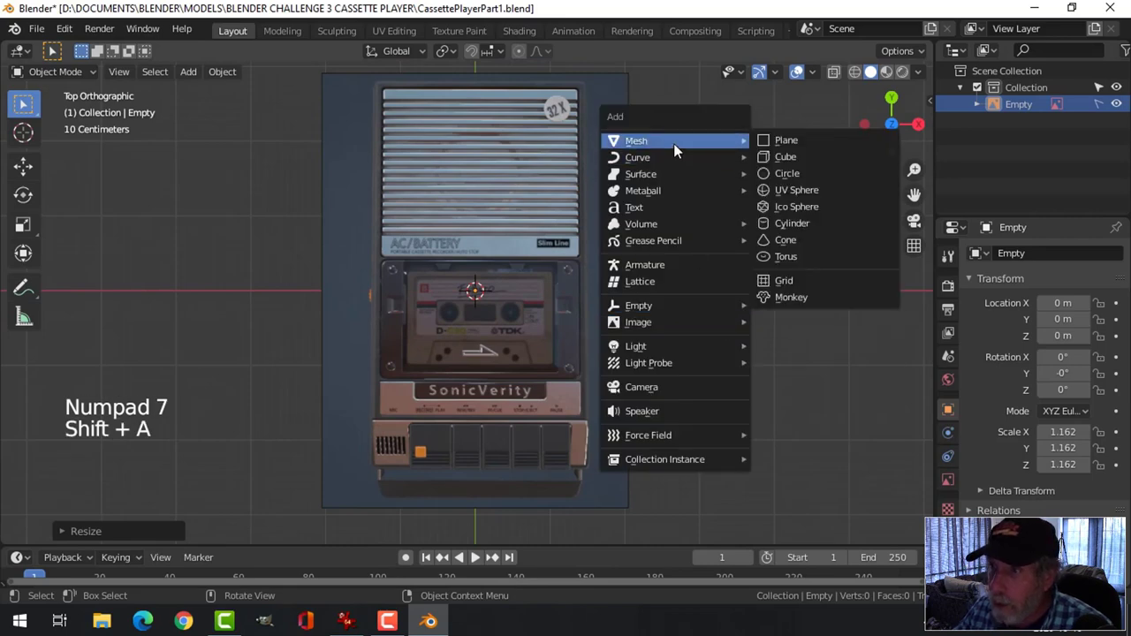
left_click(768, 146)
key("Tab")
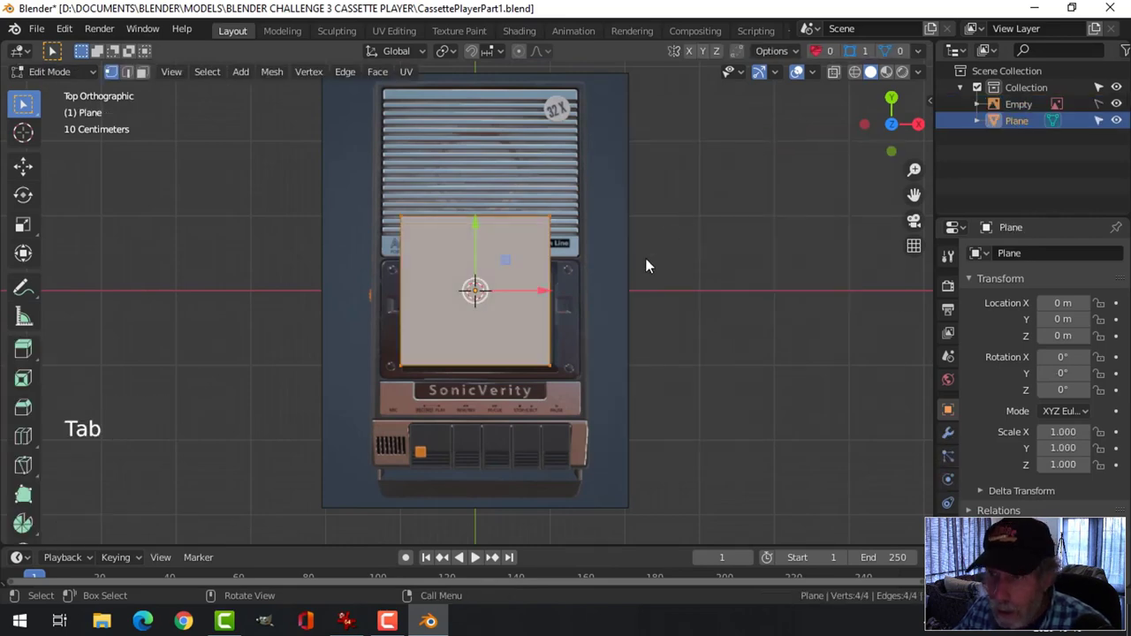
- Show the plane in wireframe and widen it along X to about the width of the player's body
key("z")
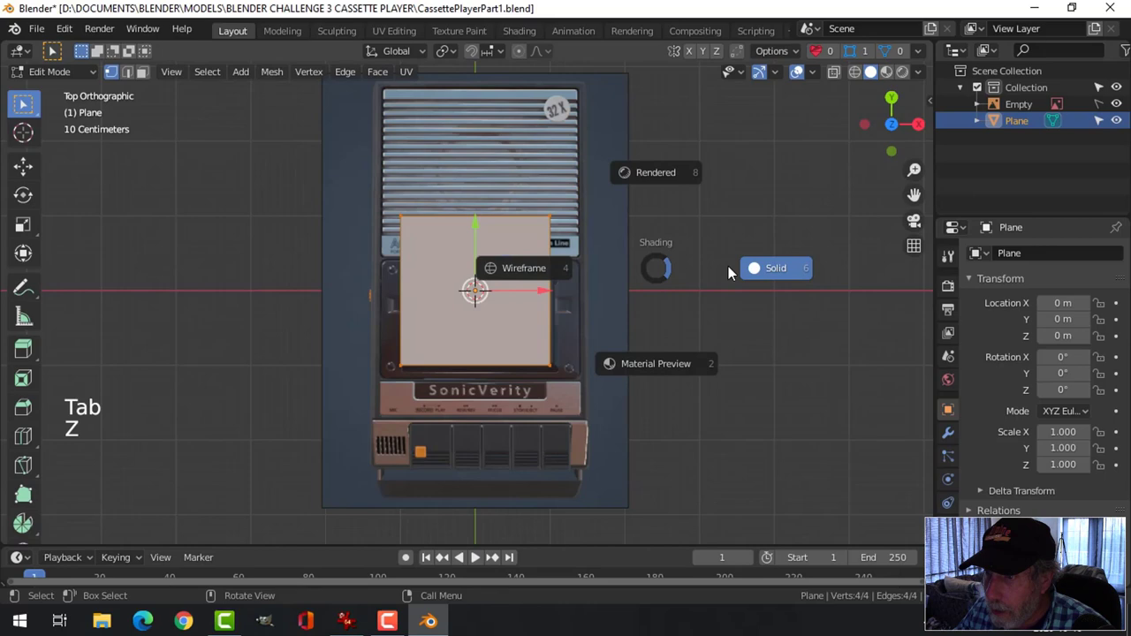
left_click(495, 270)
key("s")
key("x")
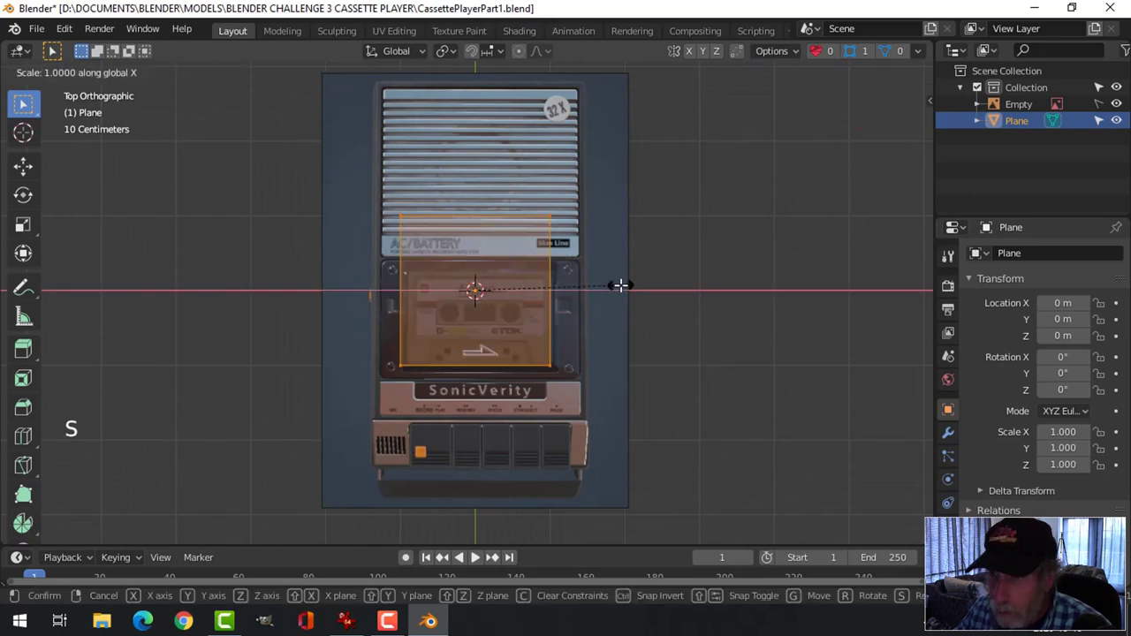
left_click(677, 286)
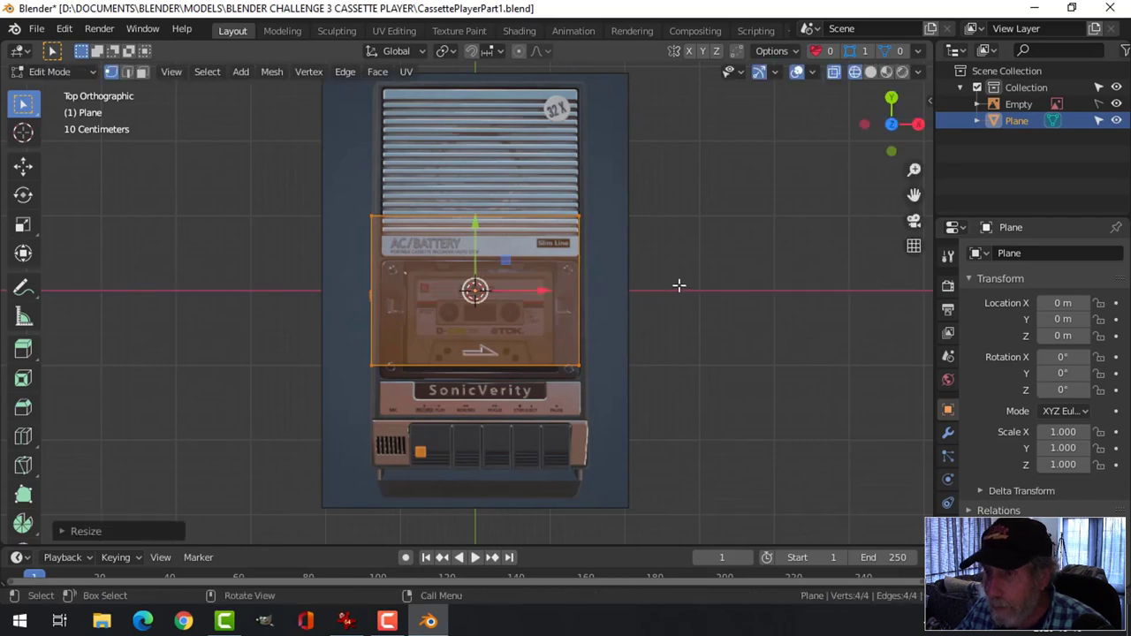
- Make the reference image selectable in Object Mode and shift it along X to about -0.0333 m
key("Tab")
left_click(1115, 105)
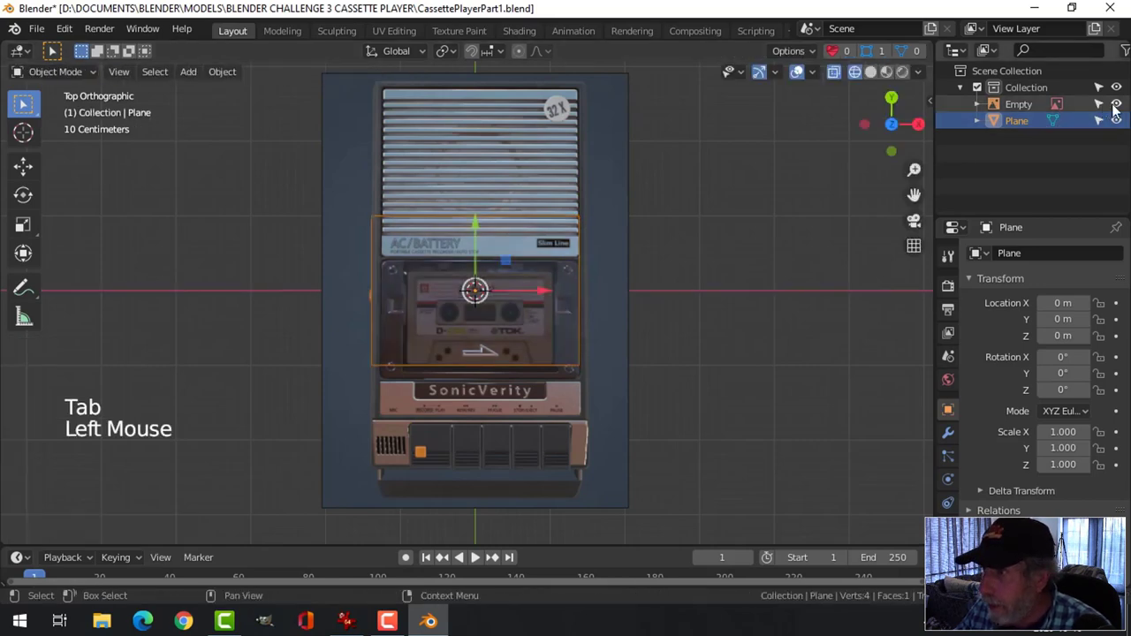
left_click(635, 145)
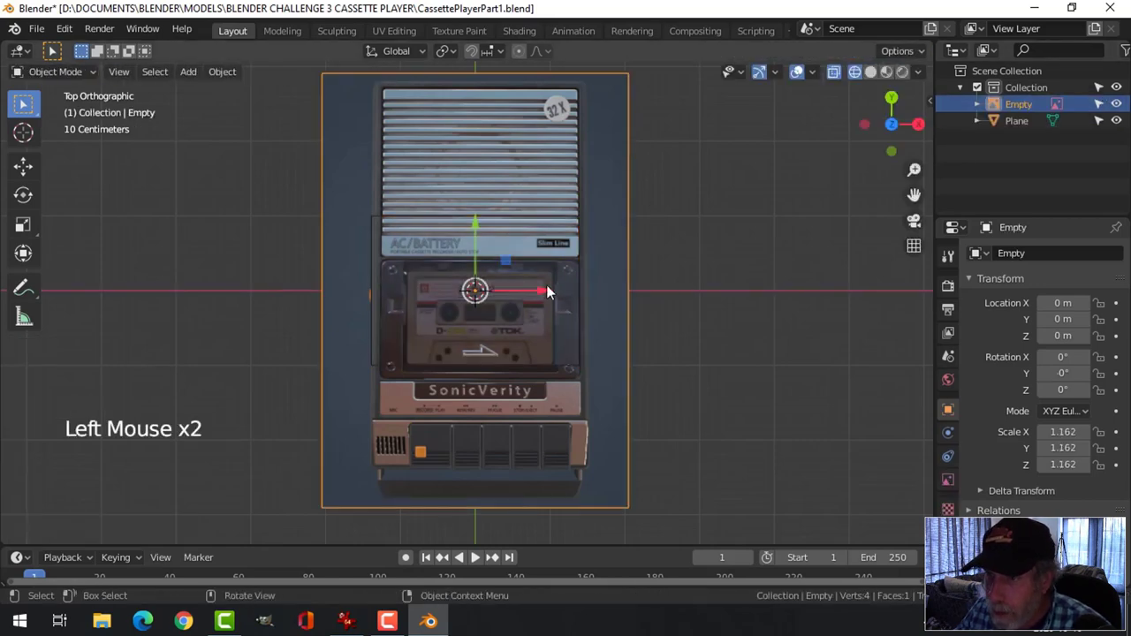
left_click_drag(546, 290, 537, 289)
- Make the reference image unselectable and reopen the plane in Edit Mode
key("a")
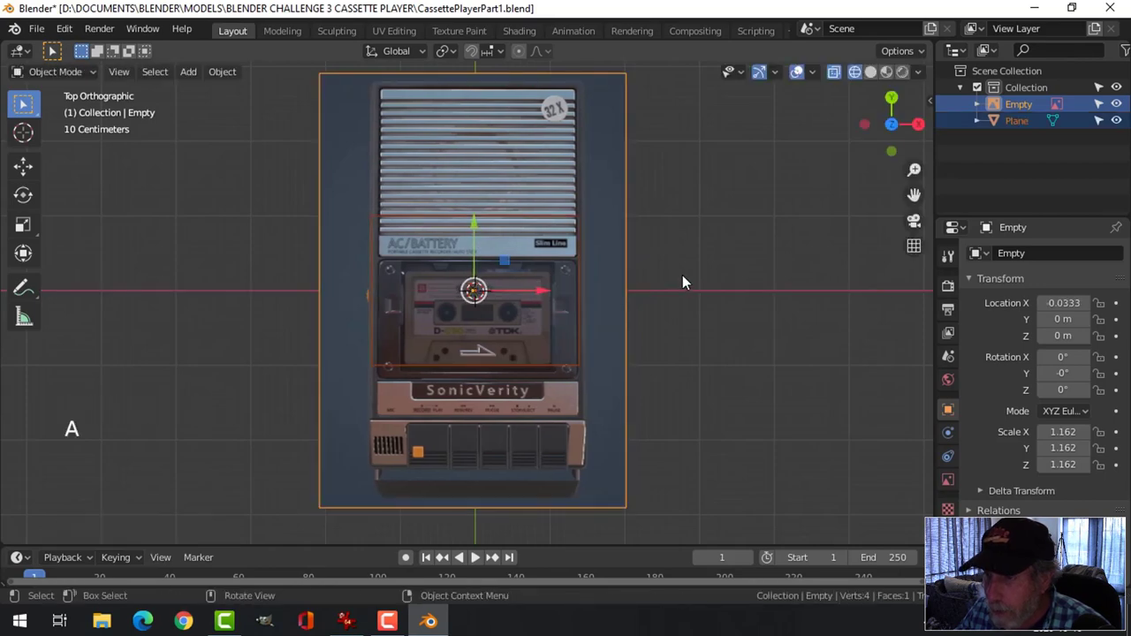
key("alt+a")
left_click(575, 265)
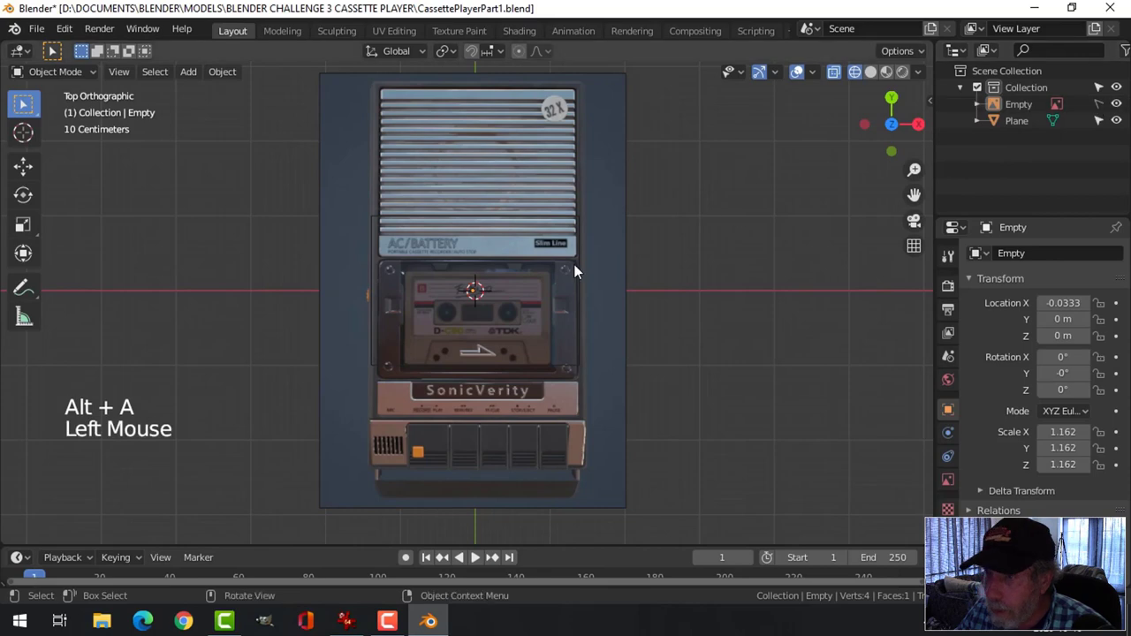
key("a")
key("Tab")
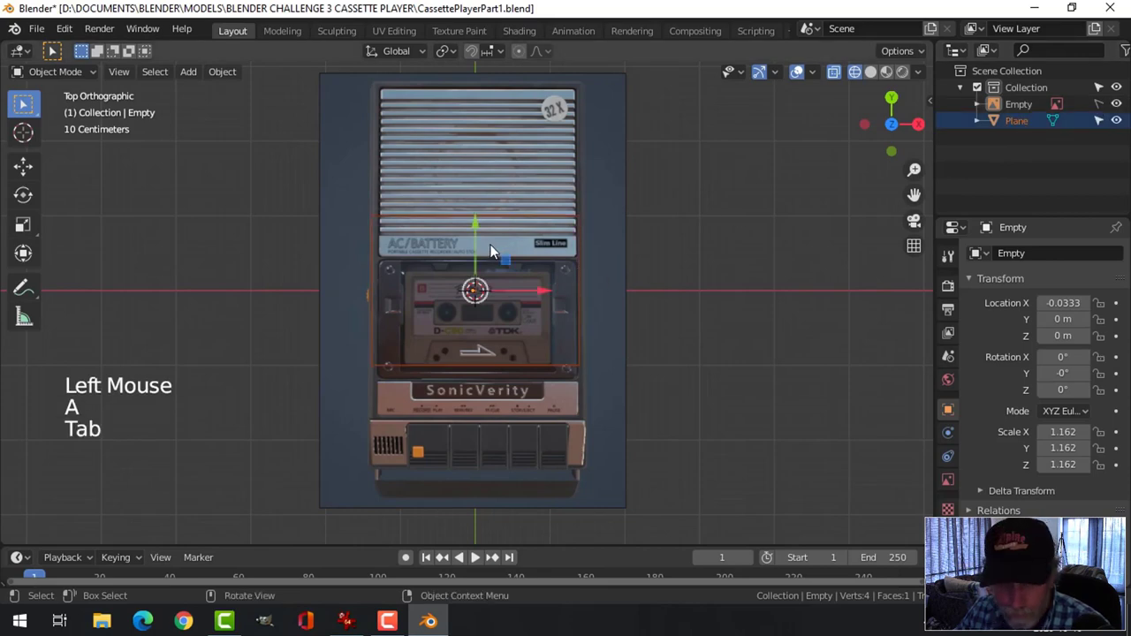
key("1")
left_click(437, 216)
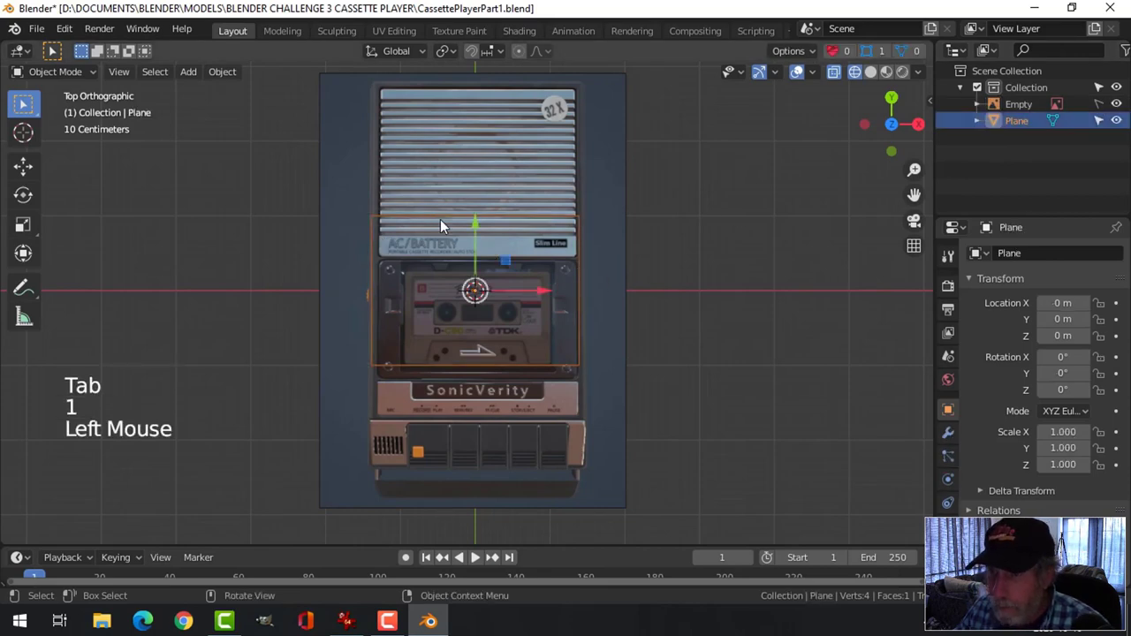
key("Tab")
- Move the plane's two upper vertices along Y to the top edge of the player's body
key("alt+a")
key("b")
left_click_drag(317, 182, 631, 239)
middle_click_drag(631, 232, 636, 272, "shift")
left_click_drag(482, 192, 500, 536)
- Move the plane's two lower vertices along Y to the bottom edge of the player's button row
key("alt+a")
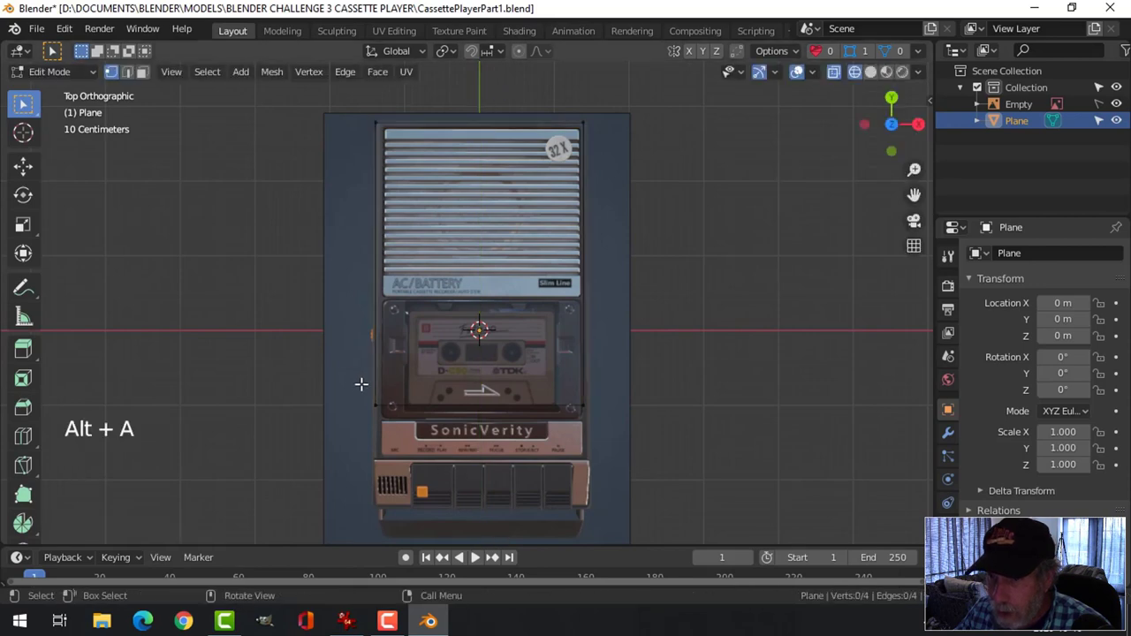
key("b")
left_click_drag(352, 380, 586, 444)
left_click_drag(480, 349, 485, 448)
- Scale the whole plane along X by about 1.02 to match the player's outline
key("a")
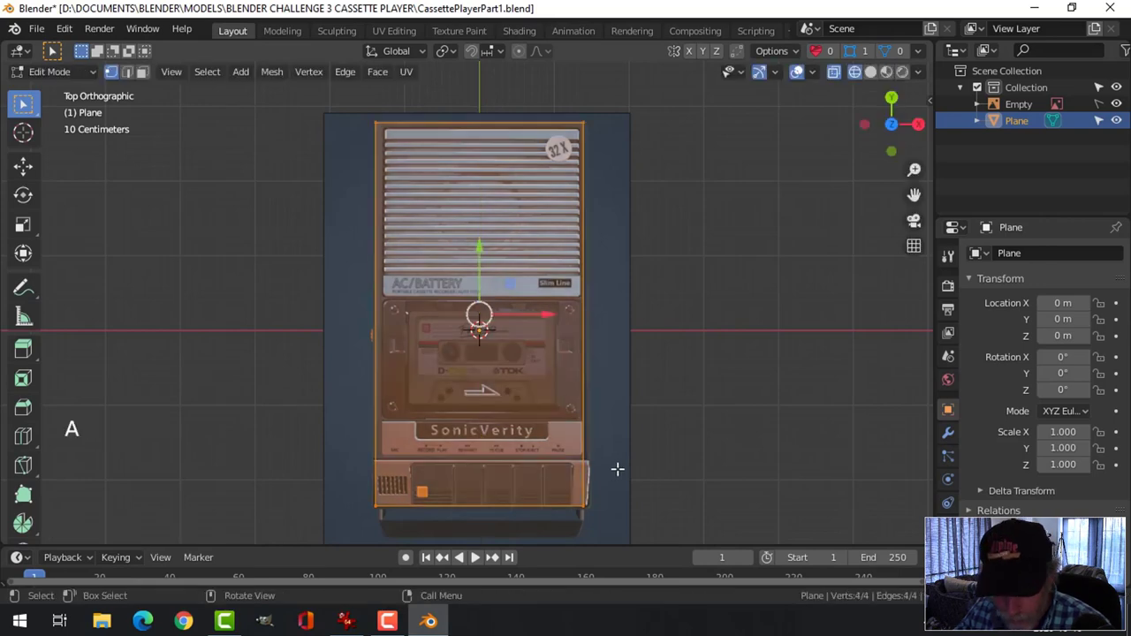
key("s")
key("x")
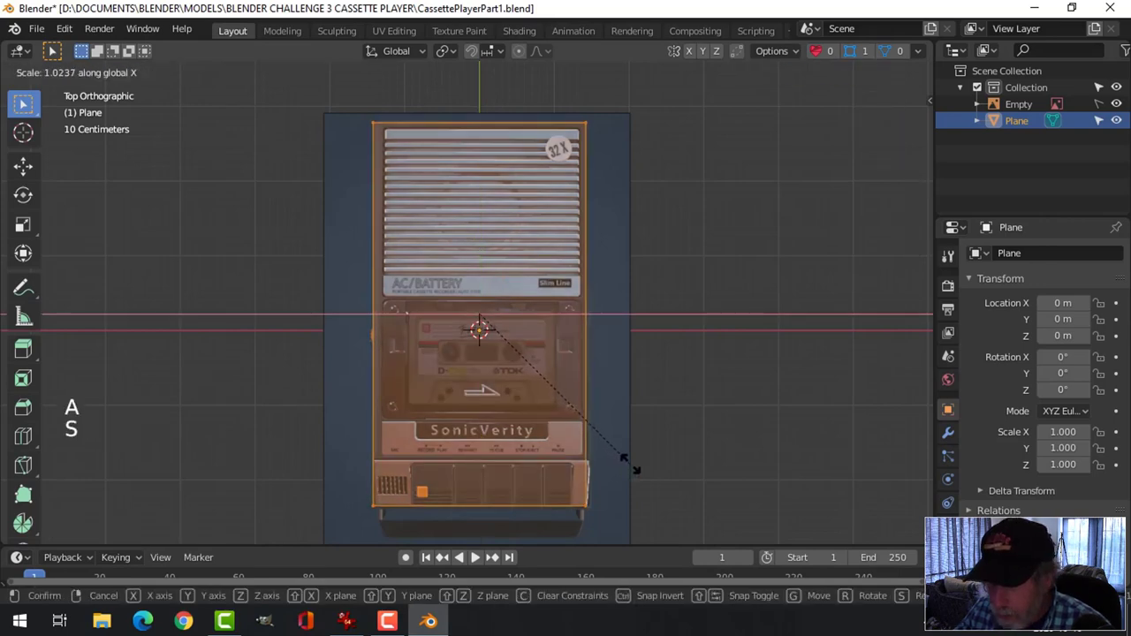
left_click(634, 469)
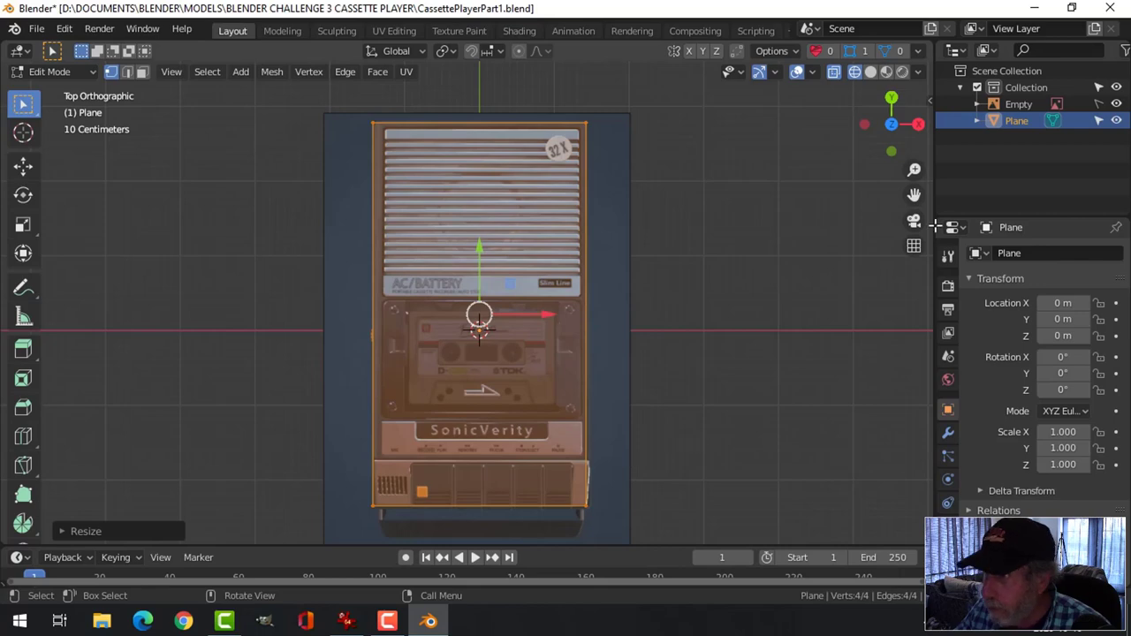
- Hide the reference image, switch to solid shading and extrude the plane slightly upward along Z into a thin slab
left_click(1116, 104)
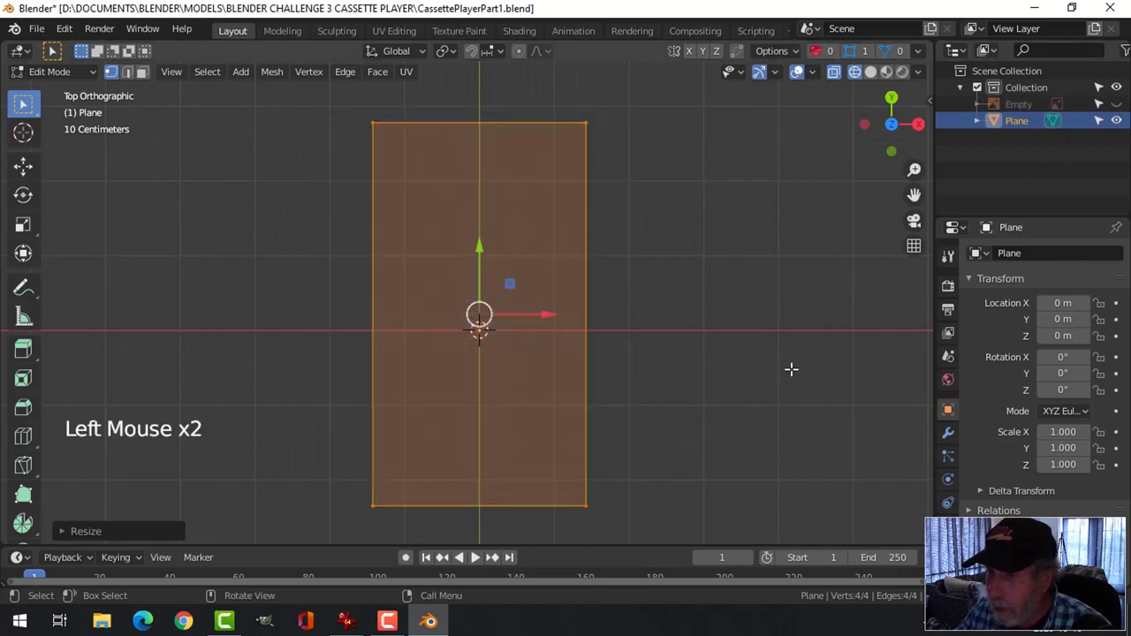
middle_click_drag(791, 369, 627, 336)
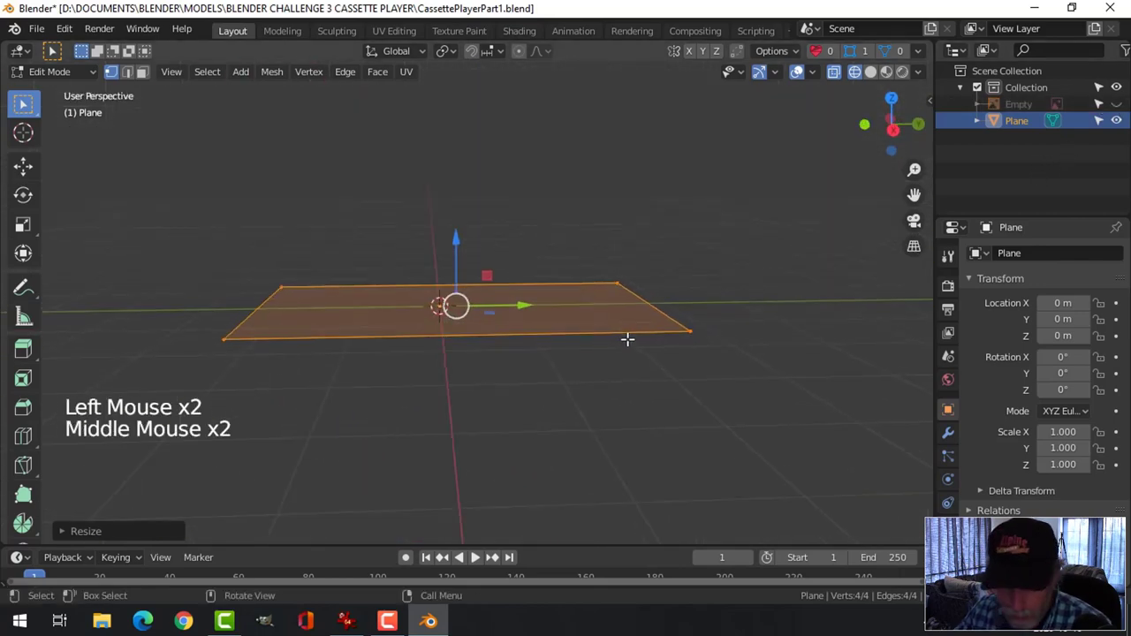
key("z")
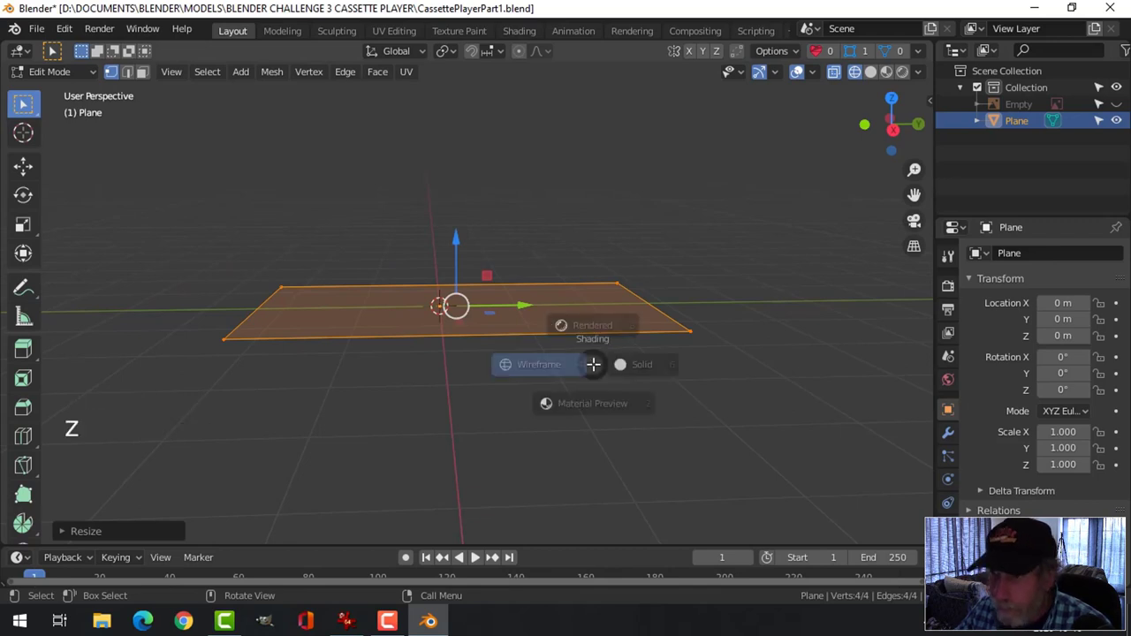
middle_click_drag(699, 363, 623, 380, "shift")
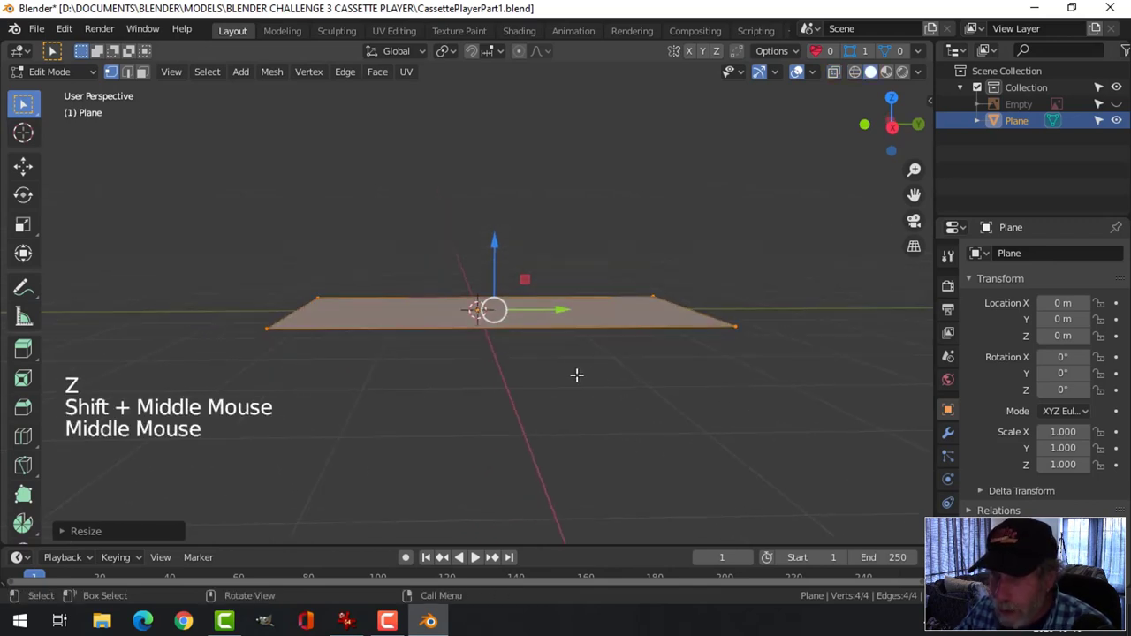
key("e")
left_click_drag(501, 247, 503, 239)
- Scale the slab's extruded top face up by about 1.01 so its sides flare outward slightly
key("s")
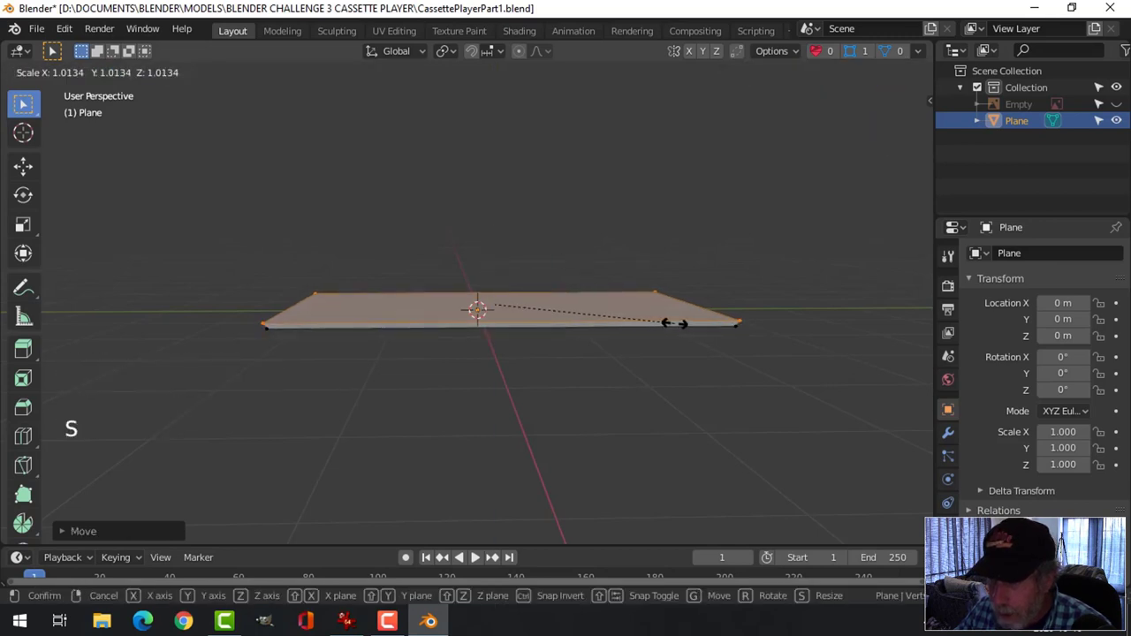
key("shift")
left_click(651, 331)
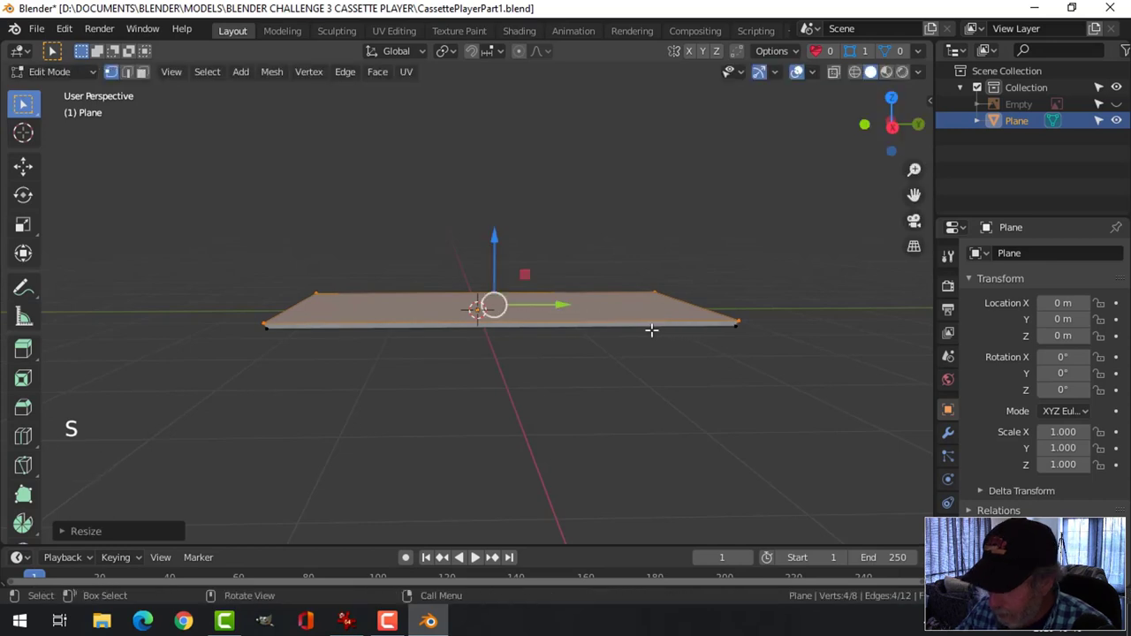
- In a top wireframe view, widen the slab's top face slightly along X to even out the chamfer overhang
key("KP_7")
key("z")
left_click(644, 300)
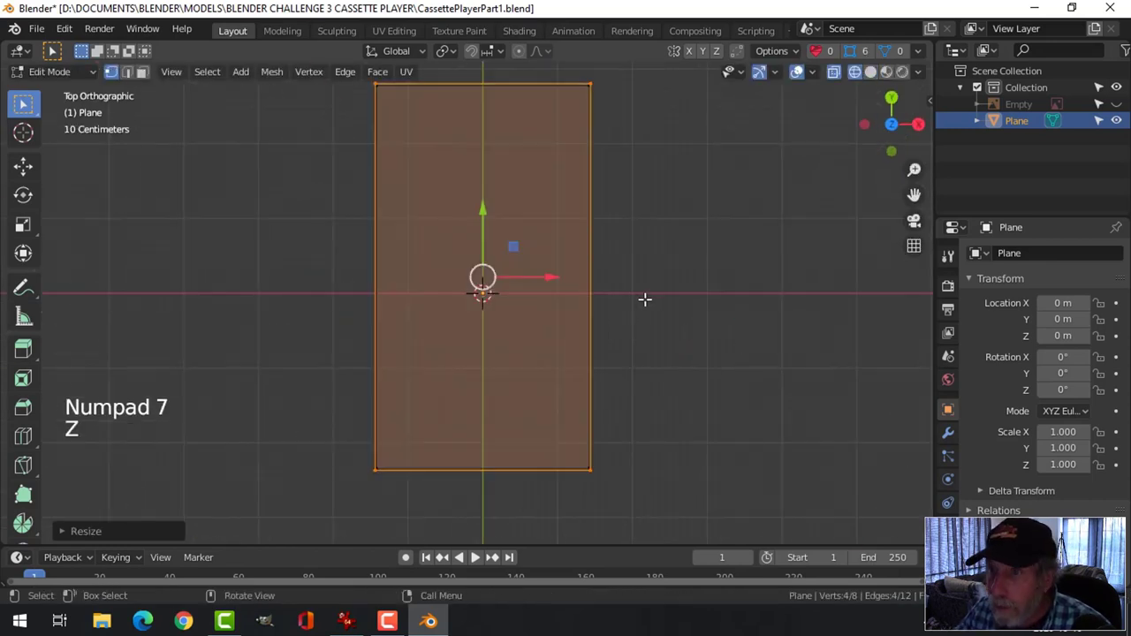
middle_click_drag(644, 300, 614, 378, "shift")
scroll(627, 296, "up", 1)
scroll(652, 283, "up", 1)
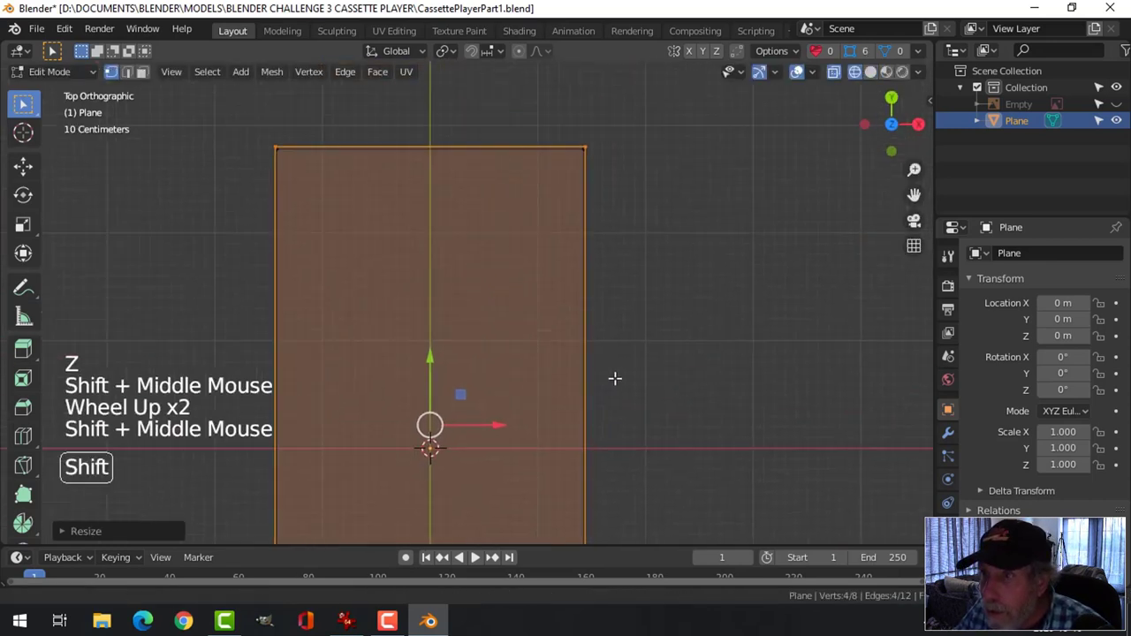
scroll(621, 362, "up", 1)
scroll(624, 357, "up", 1)
middle_click_drag(657, 237, 624, 304, "shift")
scroll(657, 189, "up", 3)
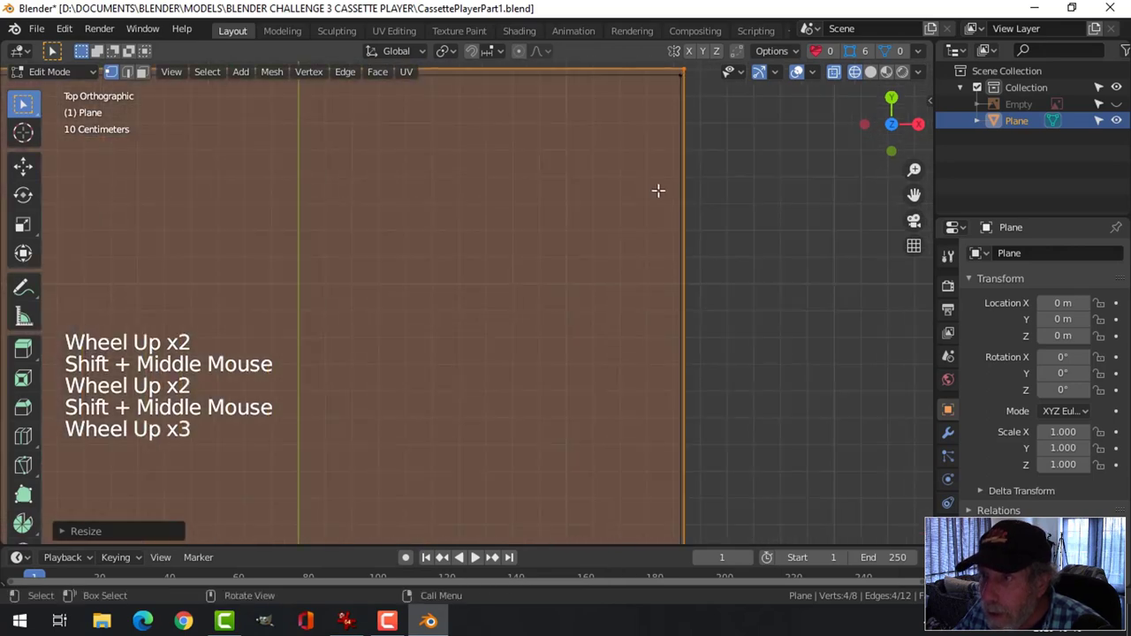
middle_click_drag(656, 189, 593, 338, "shift")
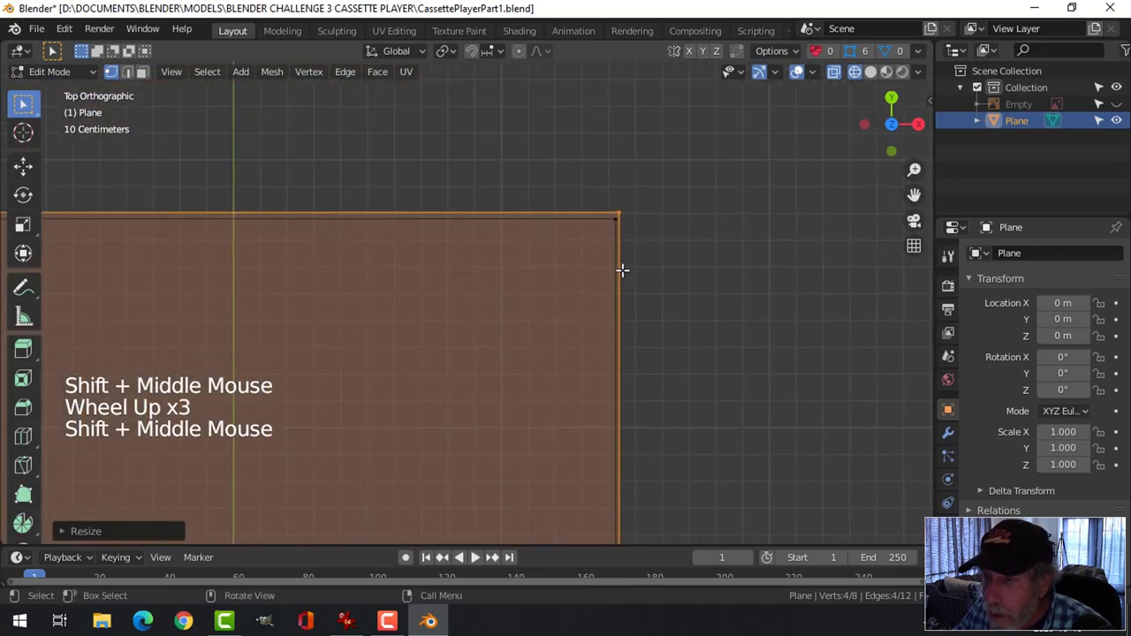
key("s")
key("x")
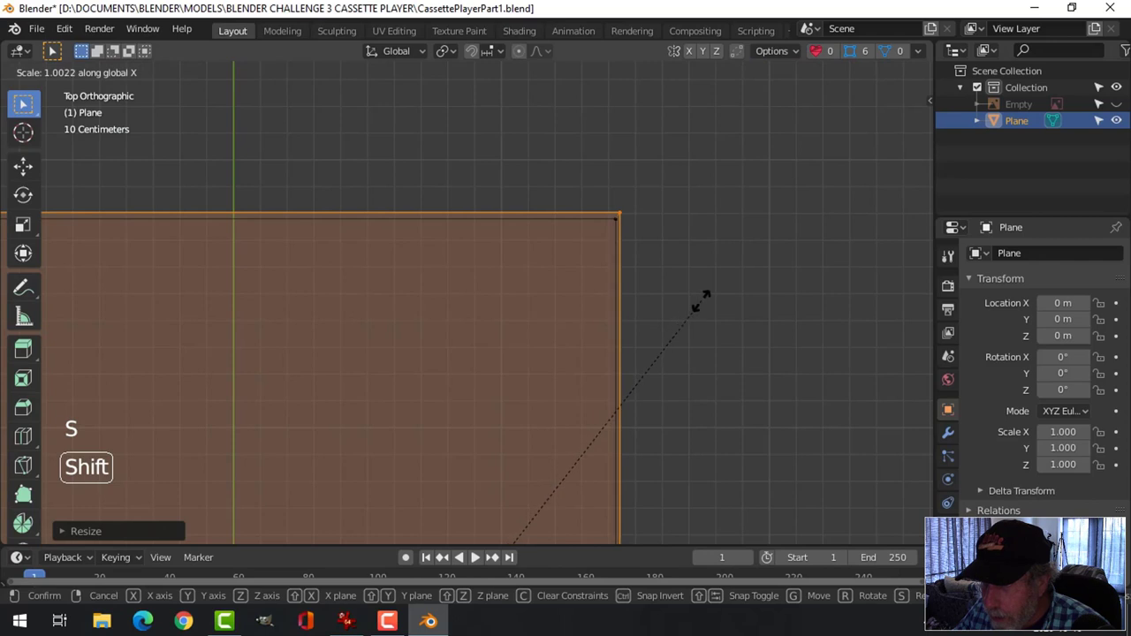
left_click(722, 290)
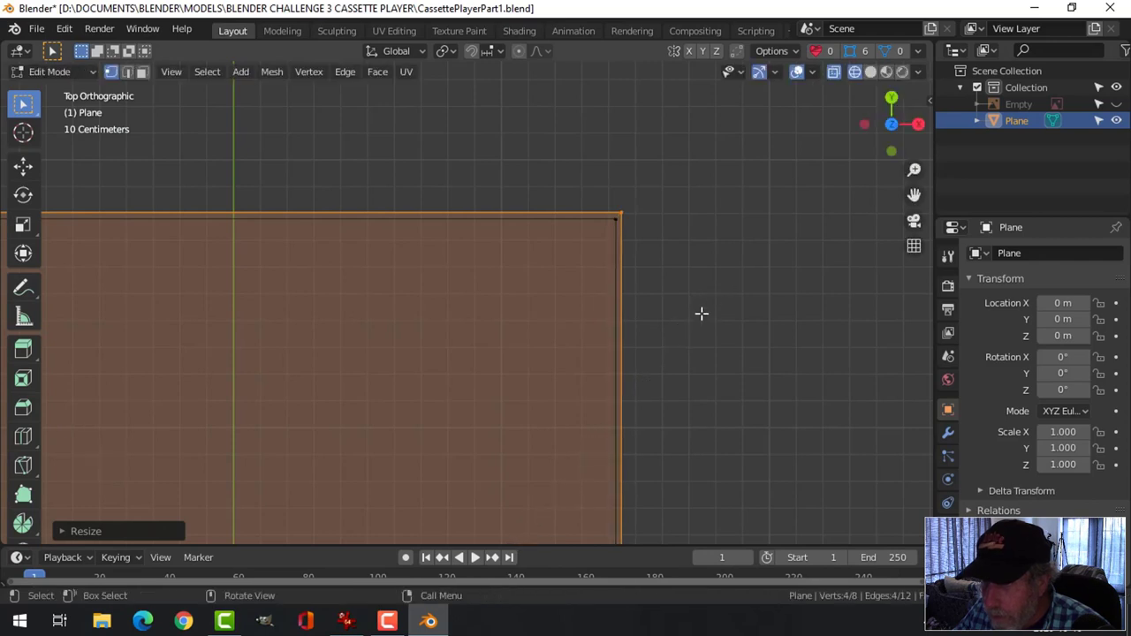
- In solid shading, select the slab's top face and extrude it upward along Z to form the player's side walls
mouse_move(699, 313)
middle_mouse_down()
mouse_move(687, 326)
mouse_move(558, 309)
mouse_move(568, 327)
middle_mouse_up()
key("alt+a")
key("z")
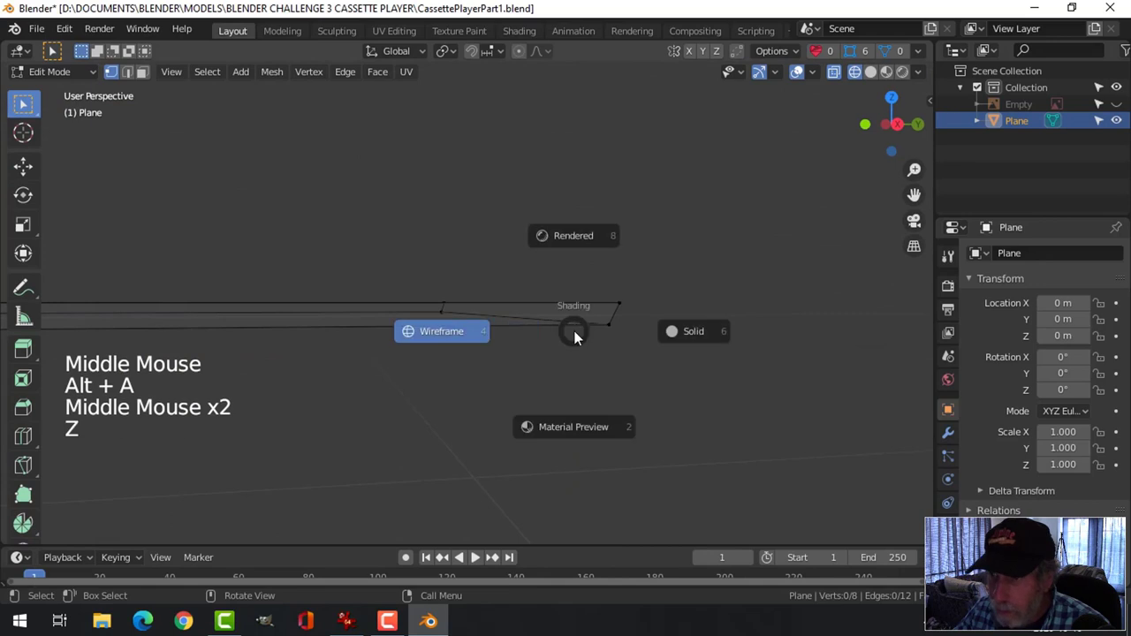
left_click(705, 339)
middle_click_drag(705, 339, 689, 377, "shift")
key("3")
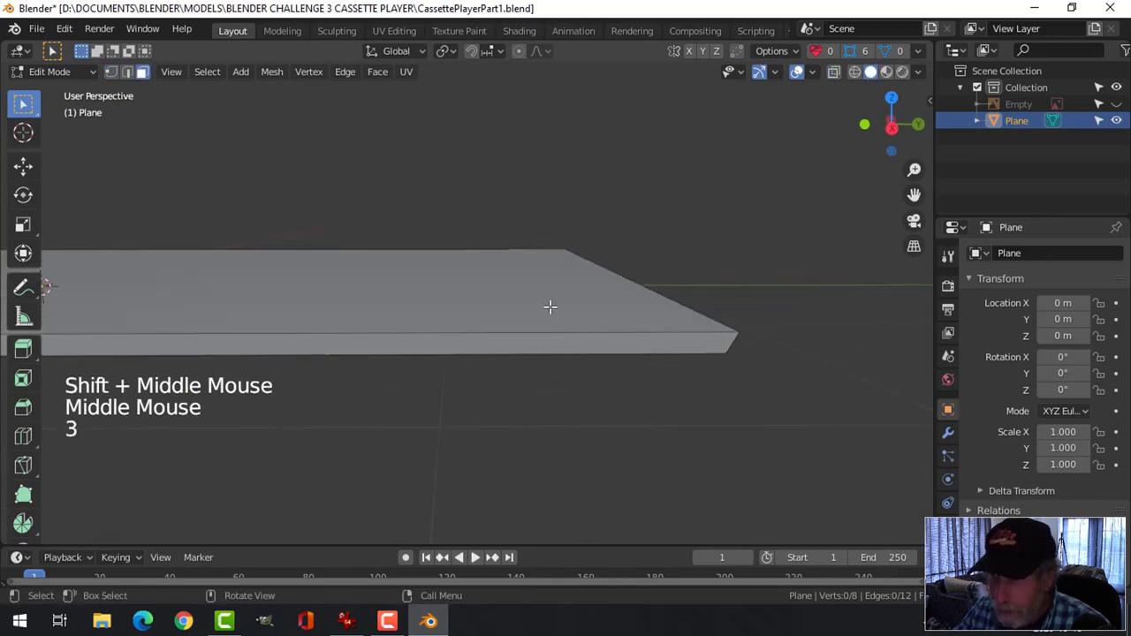
left_click(550, 307)
scroll(561, 336, "down", 1)
middle_click_drag(560, 336, 725, 344, "shift")
scroll(651, 348, "down", 3)
middle_click_drag(652, 348, 701, 346, "shift")
key("e")
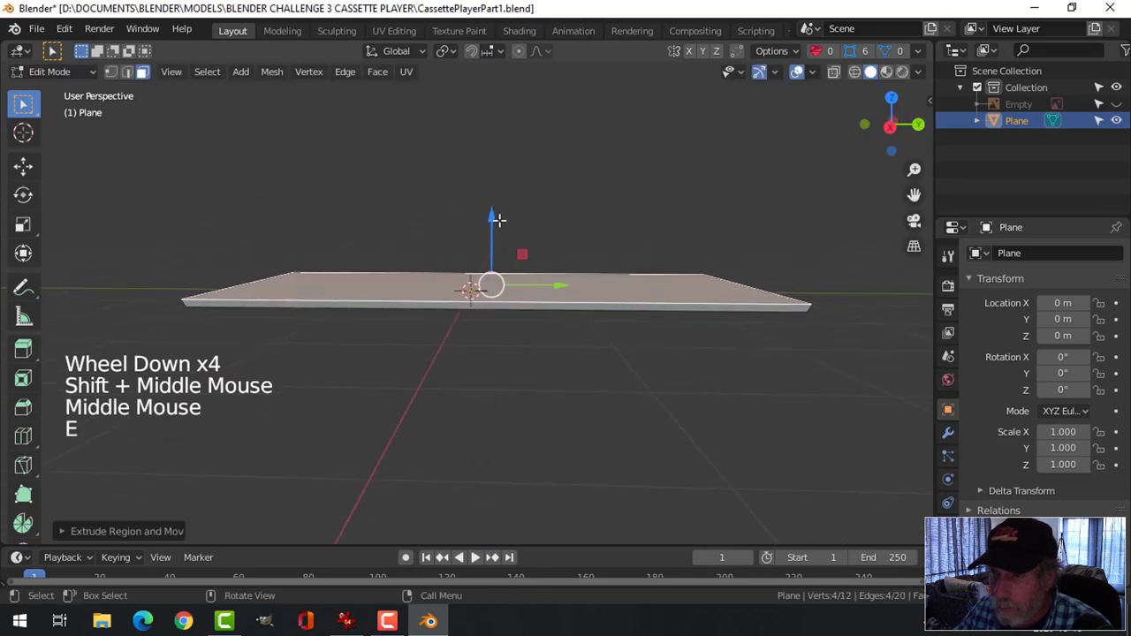
left_click_drag(498, 219, 508, 192)
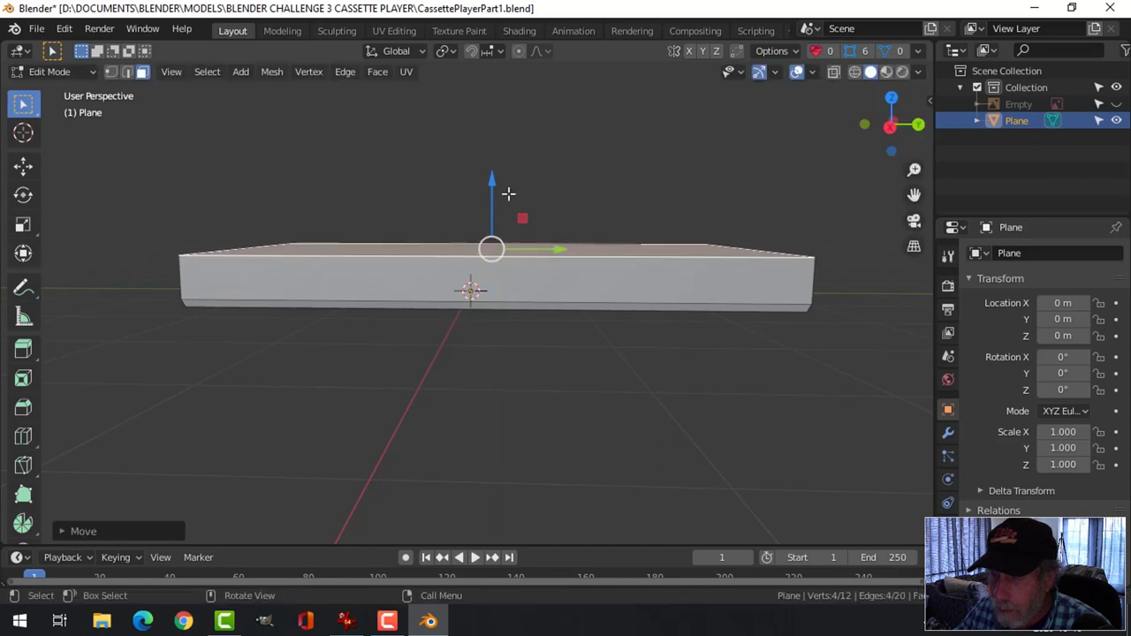
- Scale the body's selected top face up slightly so the side walls flare outward
middle_click_drag(507, 192, 582, 229)
key("ctrl+z")
key("ctrl+z")
key("ctrl+z")
key("ctrl+z")
key("ctrl+z")
key("s")
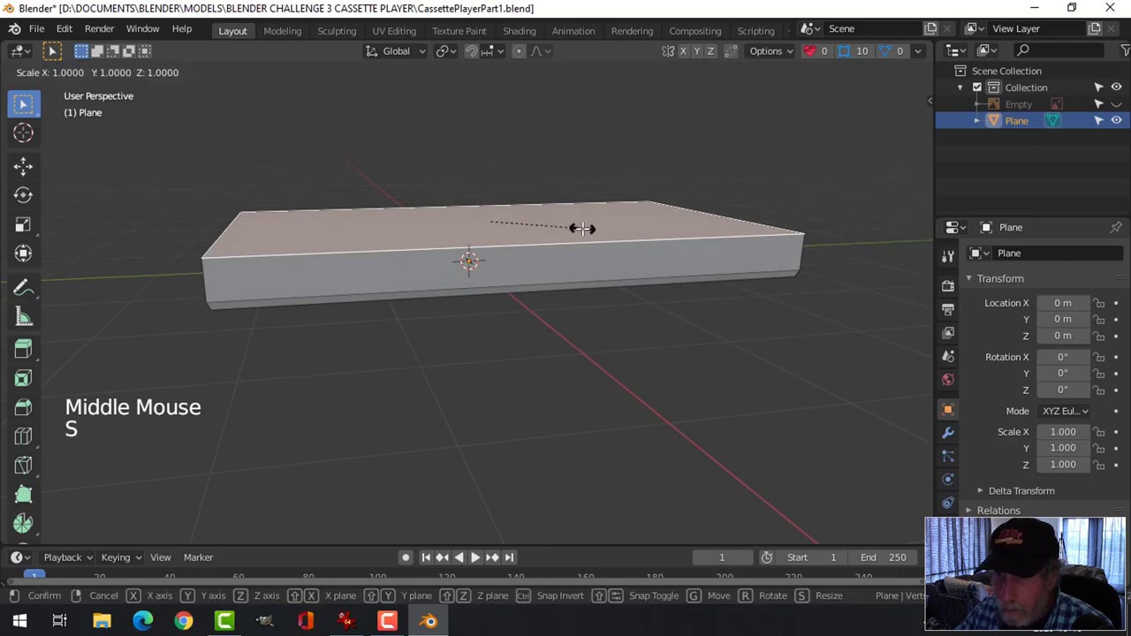
left_click(590, 228)
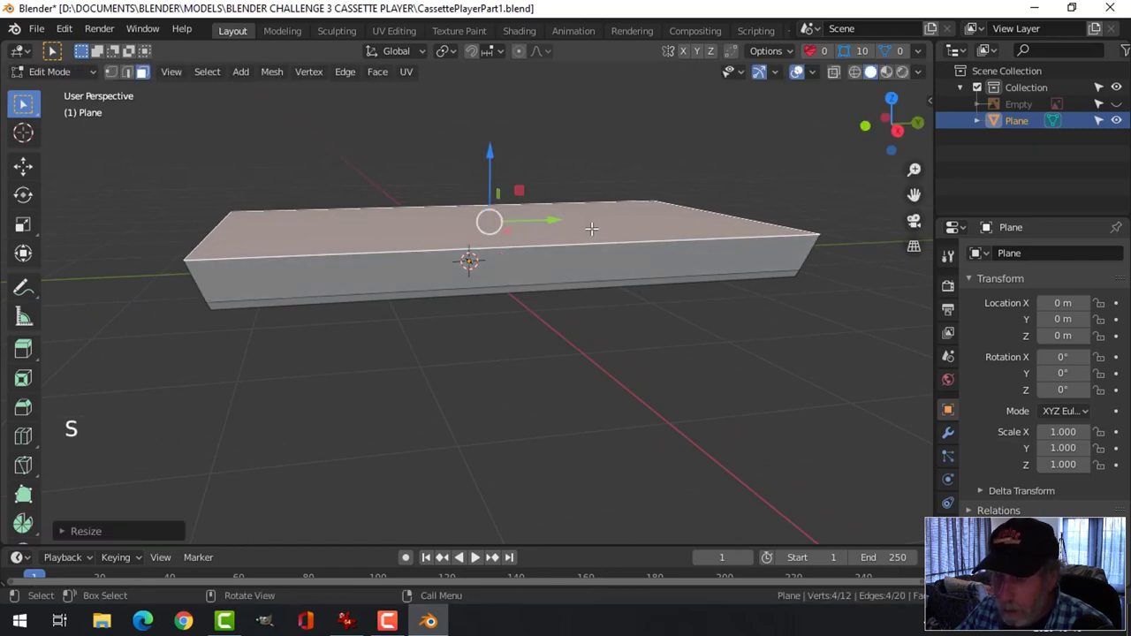
- In a top wireframe view, widen the body's top face slightly along X to even out the overhang on all sides
key("KP_7")
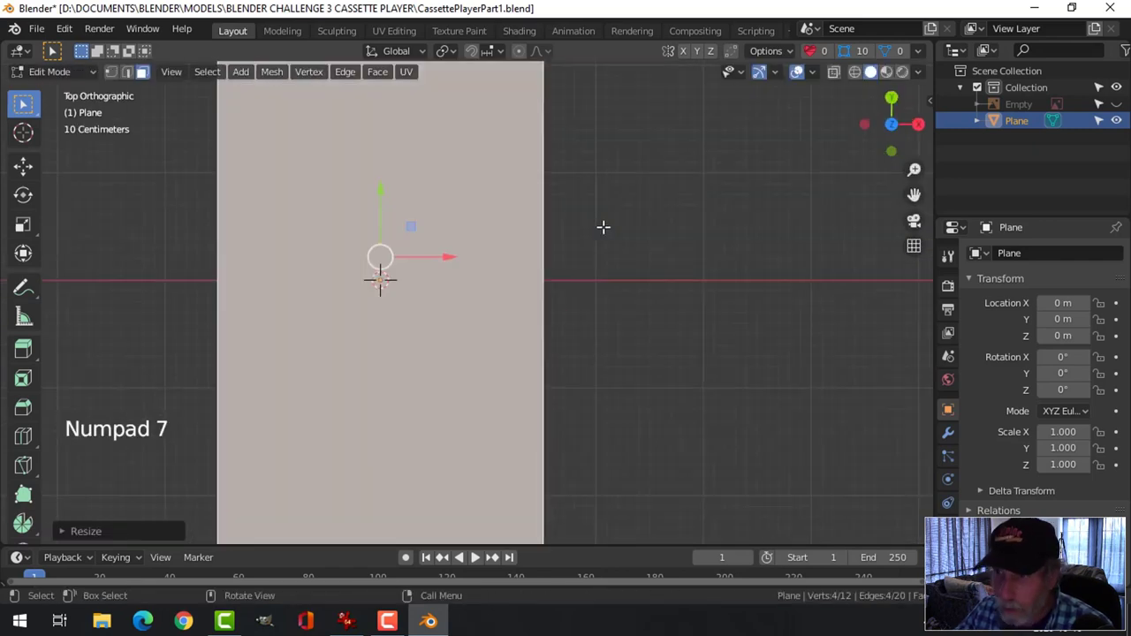
key("z")
scroll(538, 227, "down", 2)
middle_click_drag(538, 227, 564, 283, "shift")
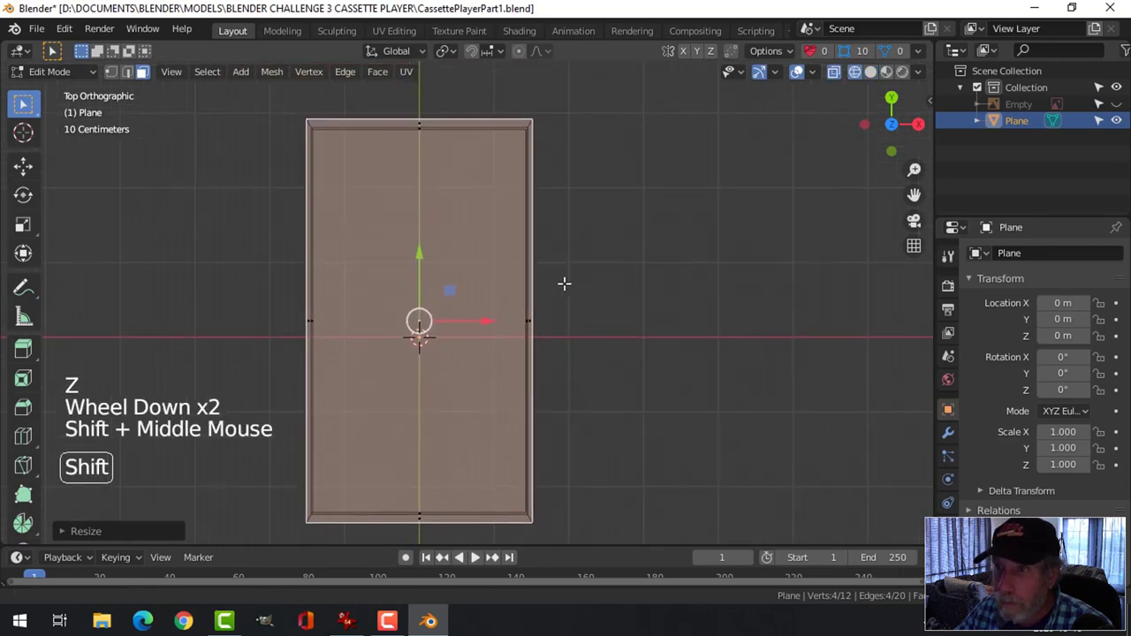
scroll(564, 283, "up", 1)
key("s")
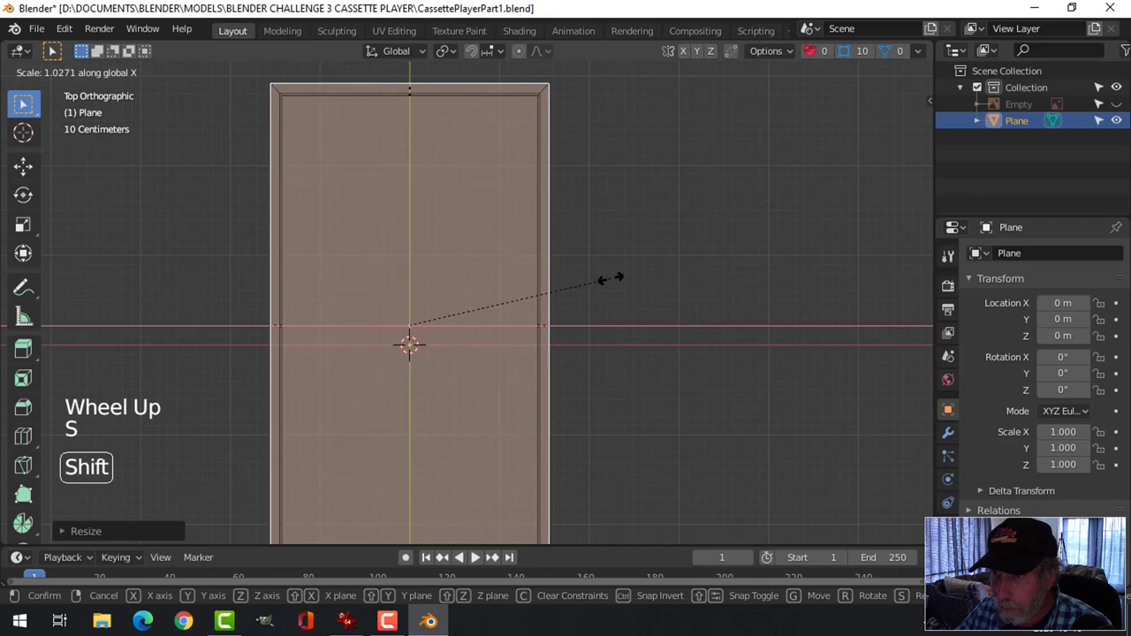
left_click(677, 291)
- In solid shading, extrude the top face upward along Z into a short vertical rim and raise it slightly higher
scroll(678, 291, "down", 2)
middle_click_drag(677, 291, 527, 178)
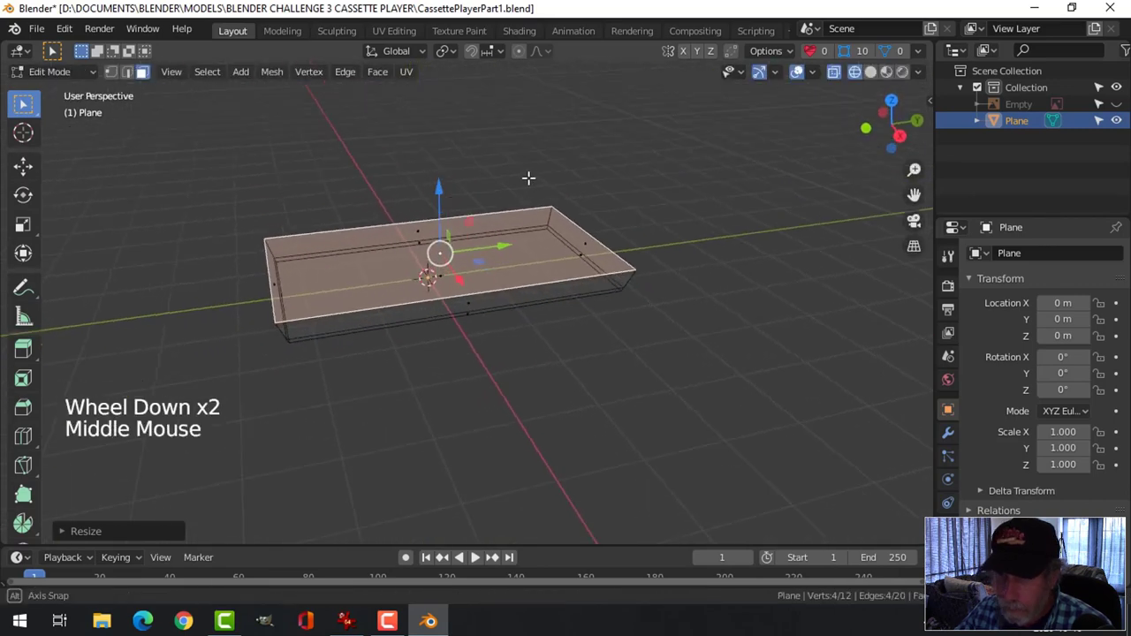
key("z")
mouse_move(539, 268)
middle_mouse_down("shift")
mouse_move(587, 237)
mouse_move(563, 208)
middle_mouse_up("shift")
key("e")
left_click_drag(497, 171, 496, 143)
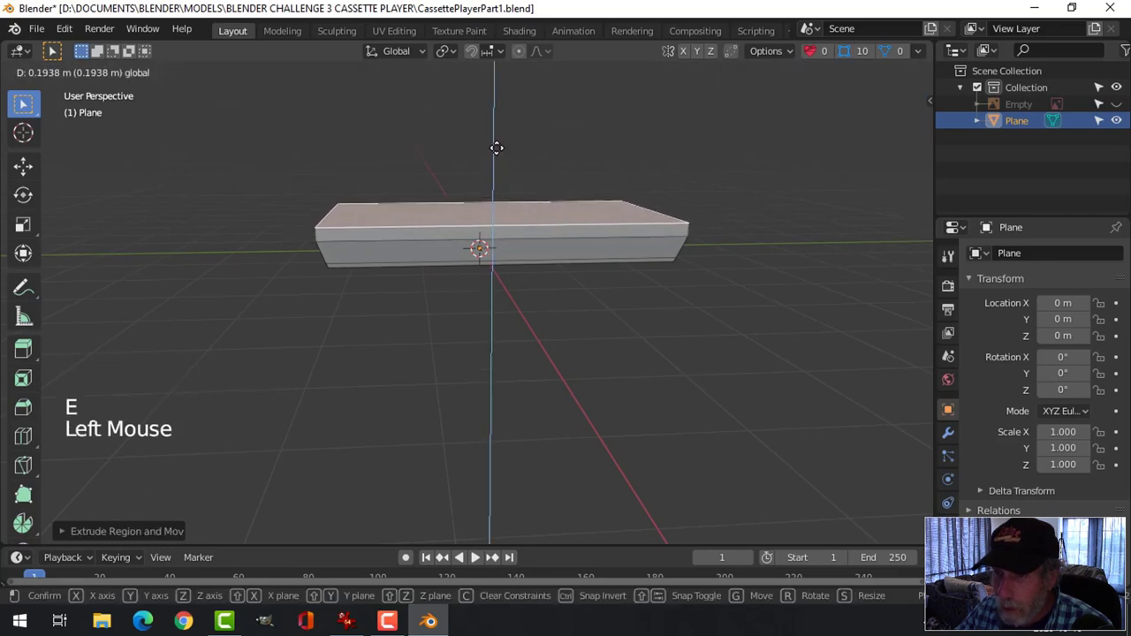
left_click(497, 143)
middle_click_drag(542, 193, 603, 220, "shift")
left_click_drag(429, 170, 434, 155)
middle_click_drag(259, 253, 520, 226)
- Duplicate the body's top face, lift the copy slightly along Z and separate it into its own object
key("alt+a")
left_click(521, 233)
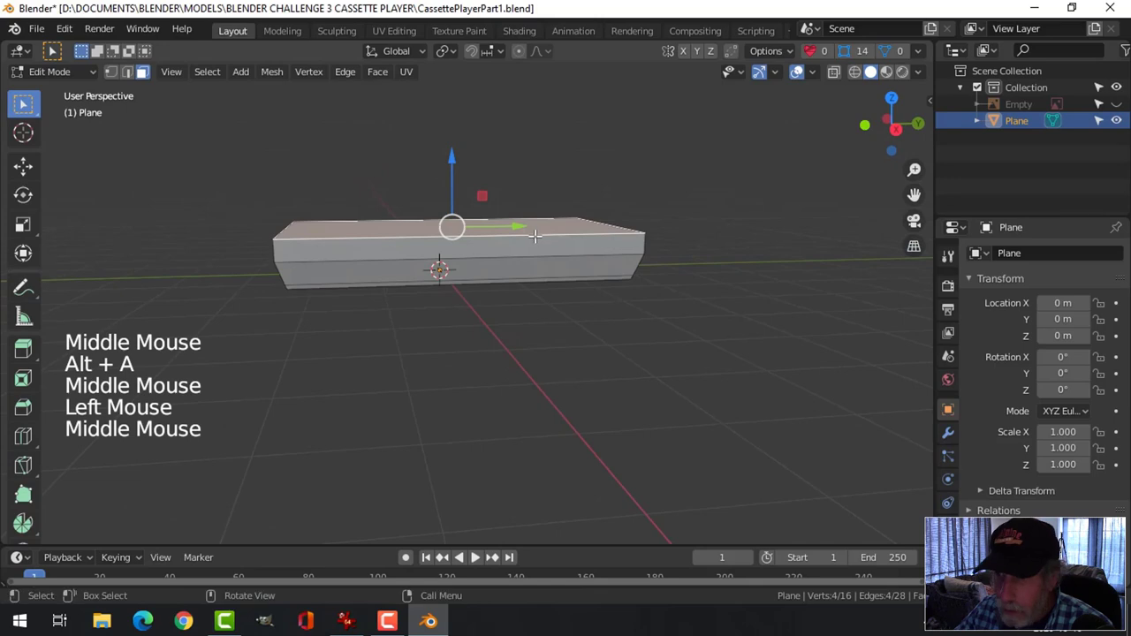
key("shift+d")
left_click_drag(452, 160, 449, 152)
key("p")
left_click(571, 178)
key("Tab")
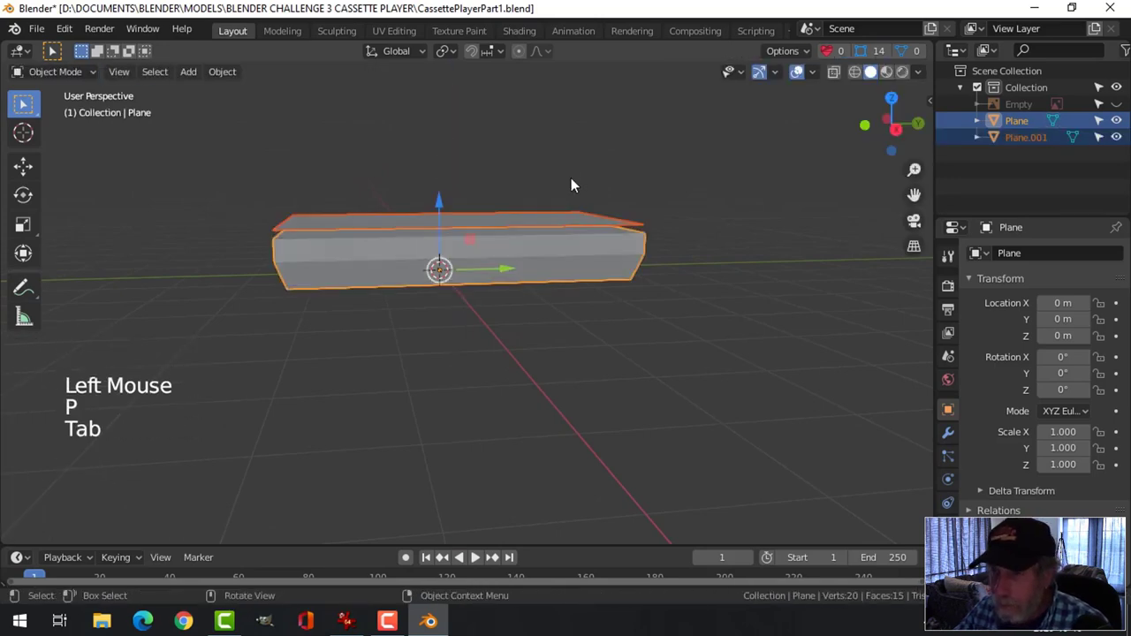
- Set the origin of the separated top plane to its geometry
left_click(548, 217)
left_click(224, 71)
mouse_move(254, 110)
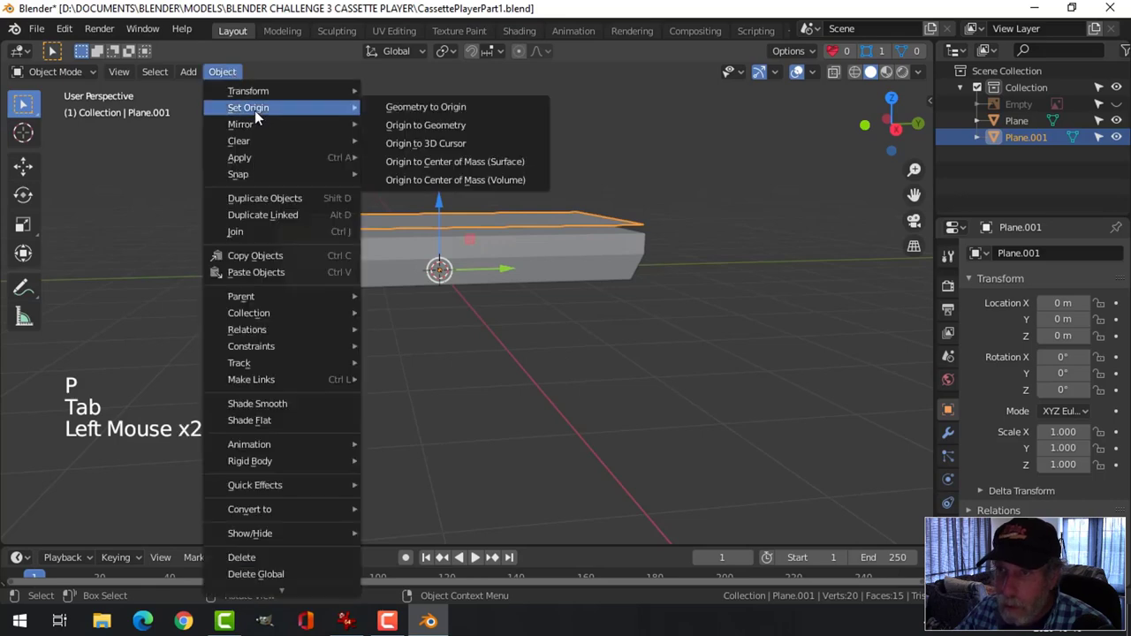
left_click(434, 126)
middle_click_drag(499, 157, 486, 212)
right_click(491, 210)
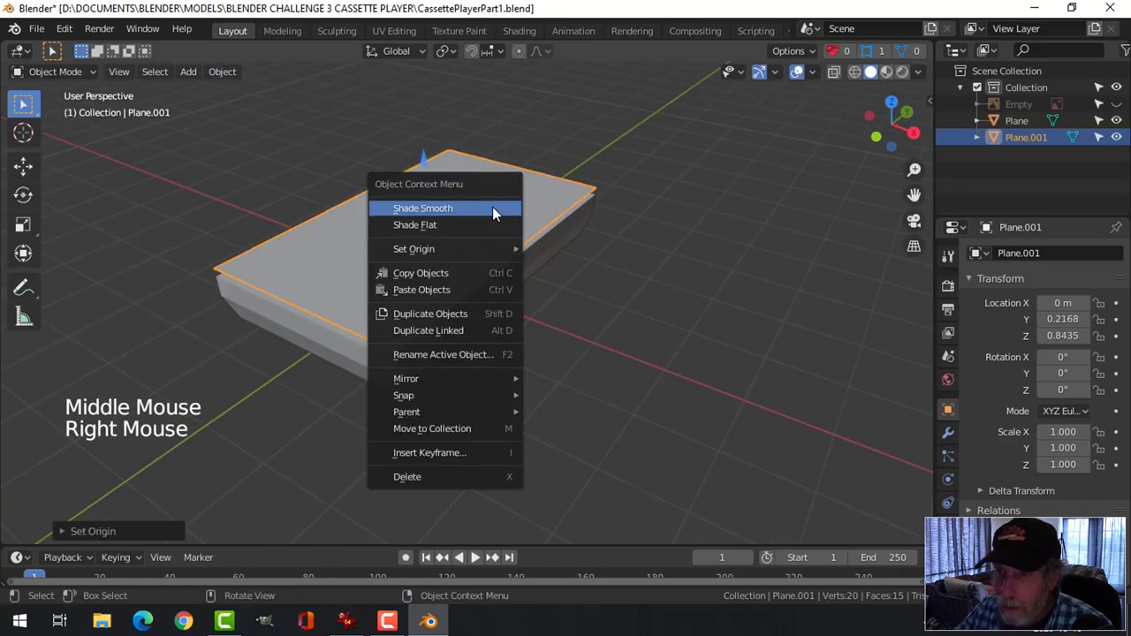
mouse_move(467, 250)
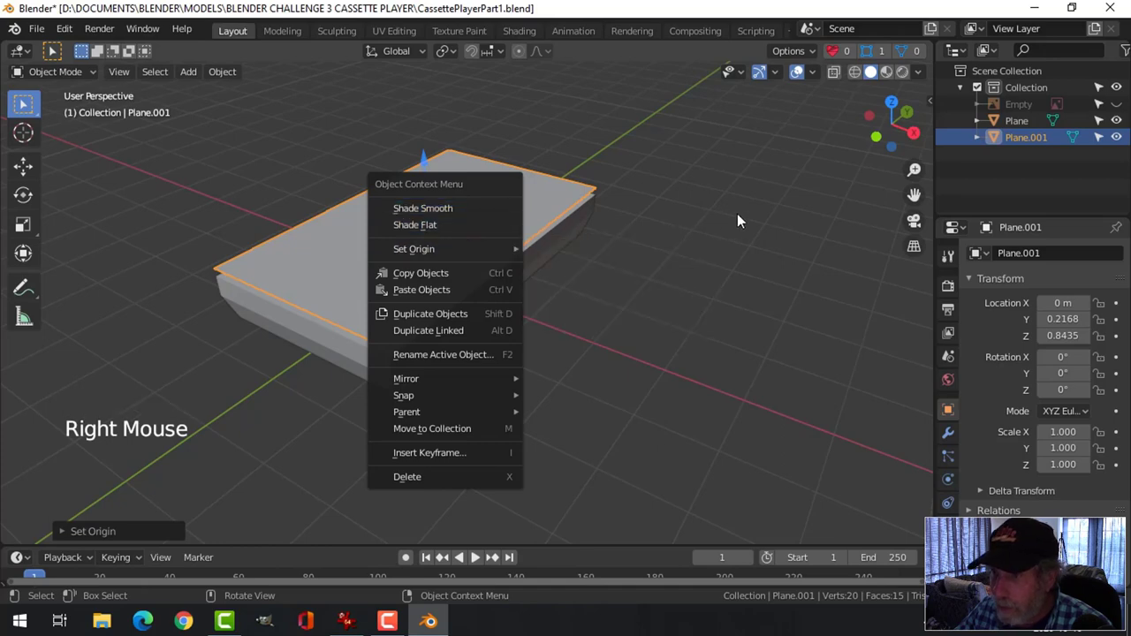
- Extrude the whole separated plane upward by about 0.44 m to form the player's upper block
middle_click_drag(712, 245, 615, 255)
middle_click_drag(492, 248, 548, 215)
key("Tab")
key("a")
key("e")
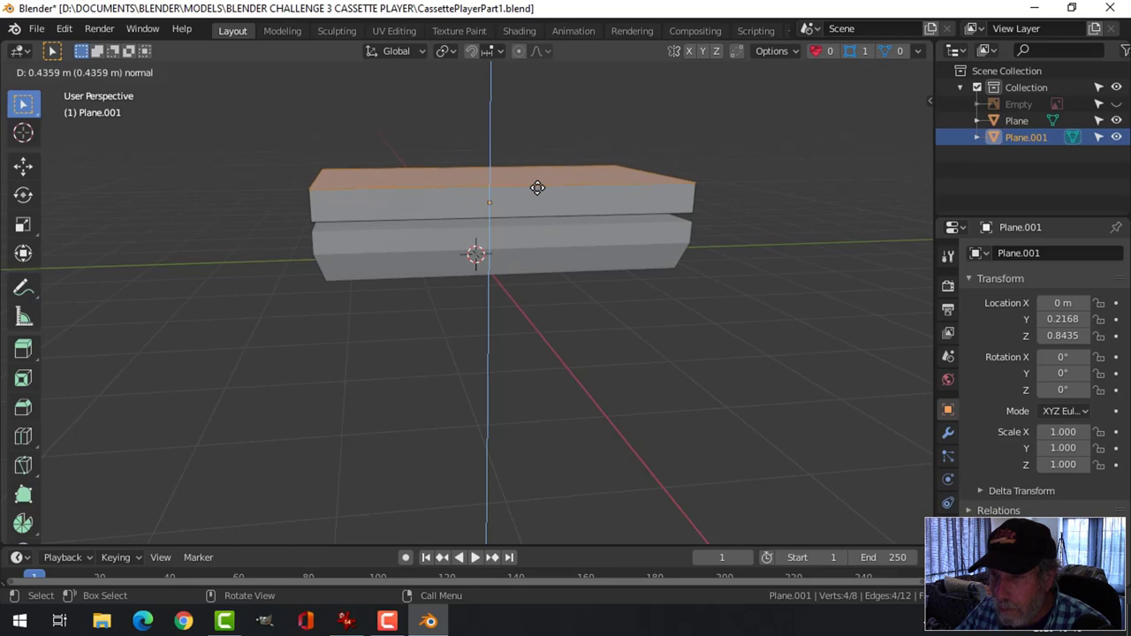
left_click(537, 189)
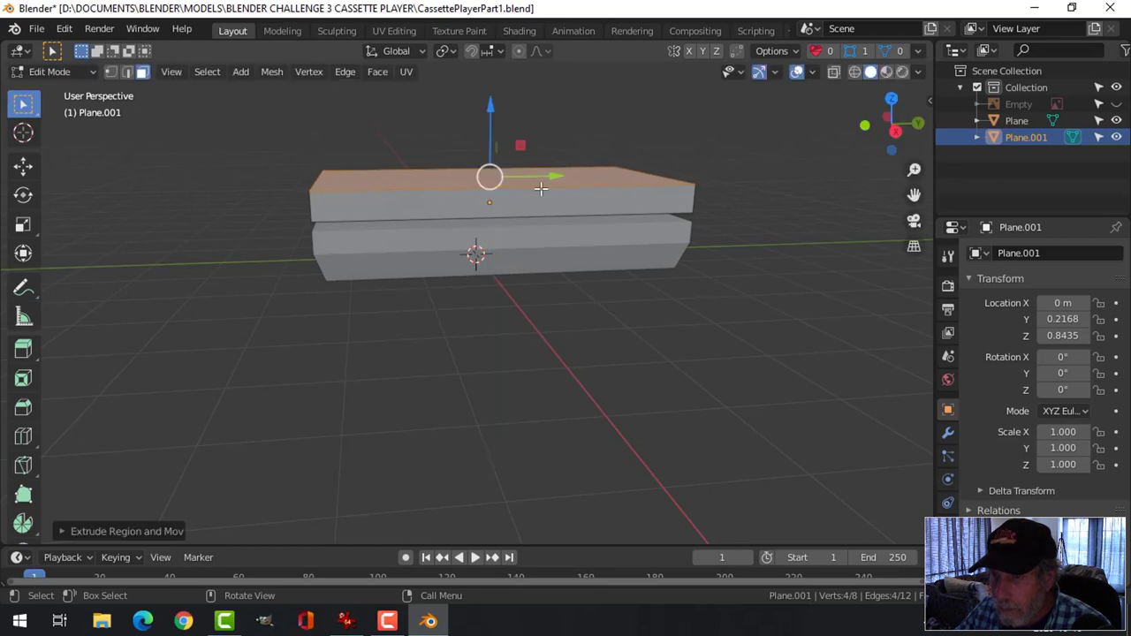
middle_click_drag(537, 188, 554, 220)
key("alt+a")
key("Tab")
- Show the reference image again under the model in a top wireframe view
key("KP_7")
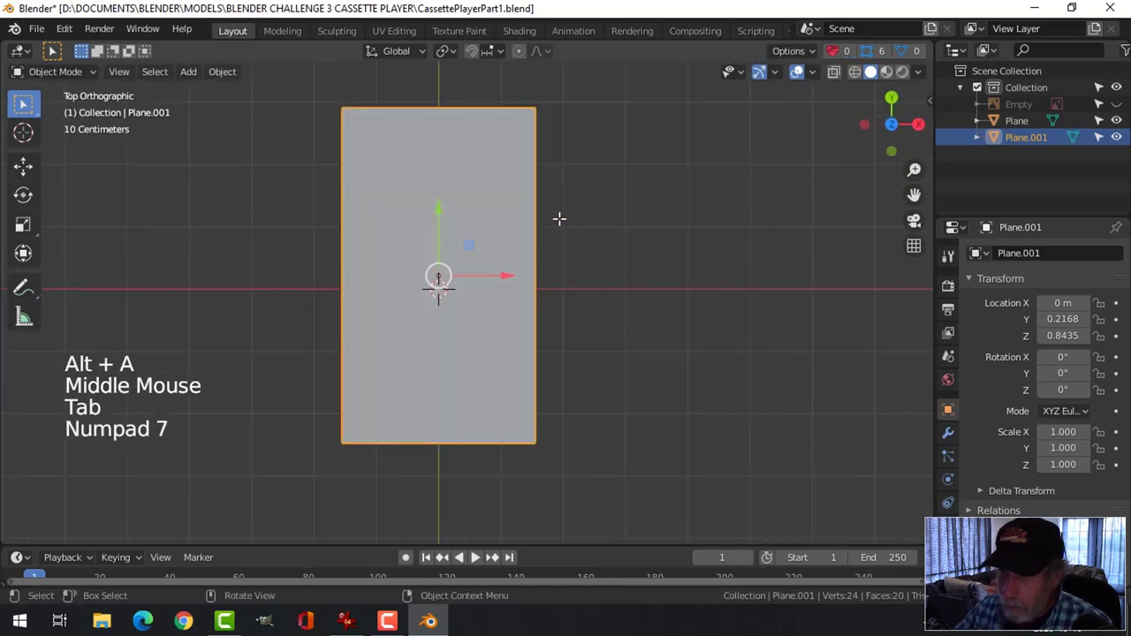
key("z")
left_click(464, 227)
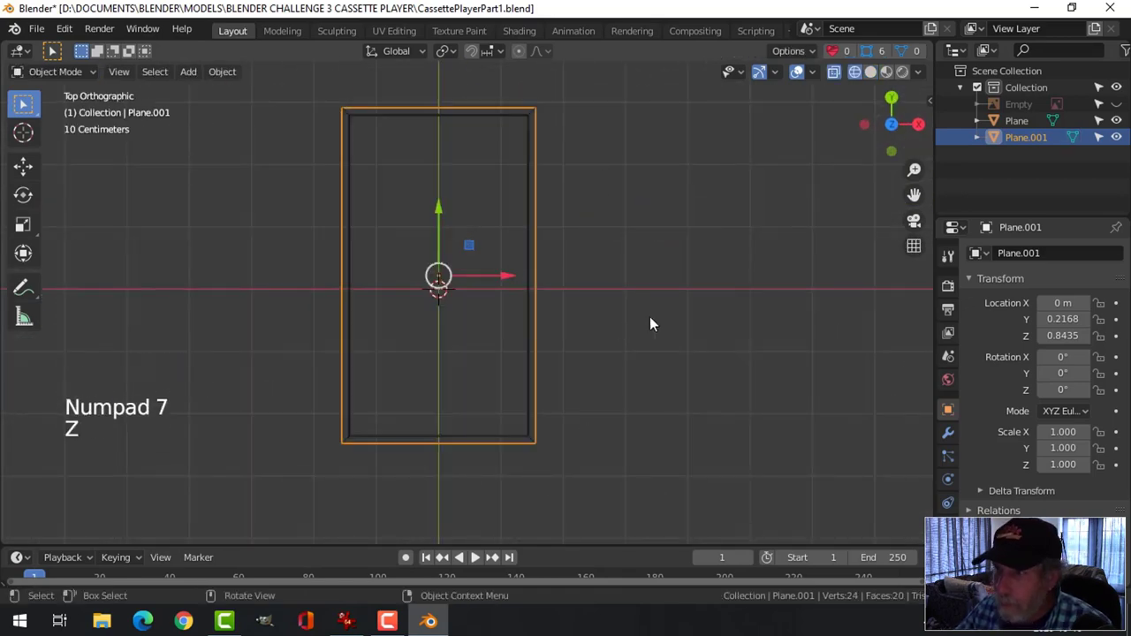
left_click(1116, 103)
scroll(633, 373, "up", 2)
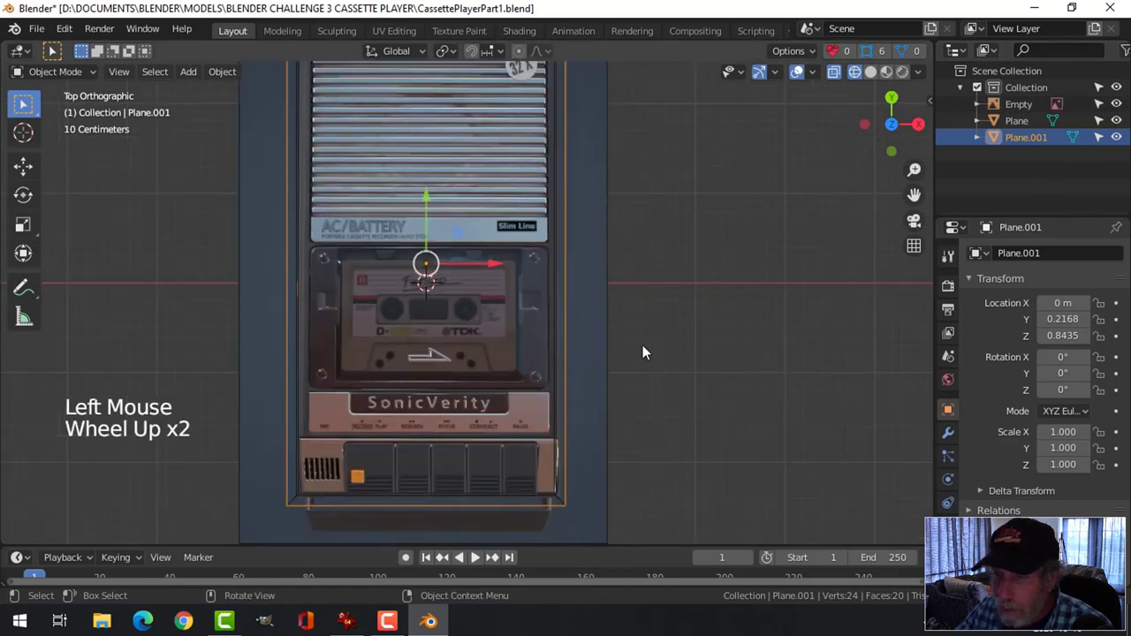
scroll(638, 330, "down", 1)
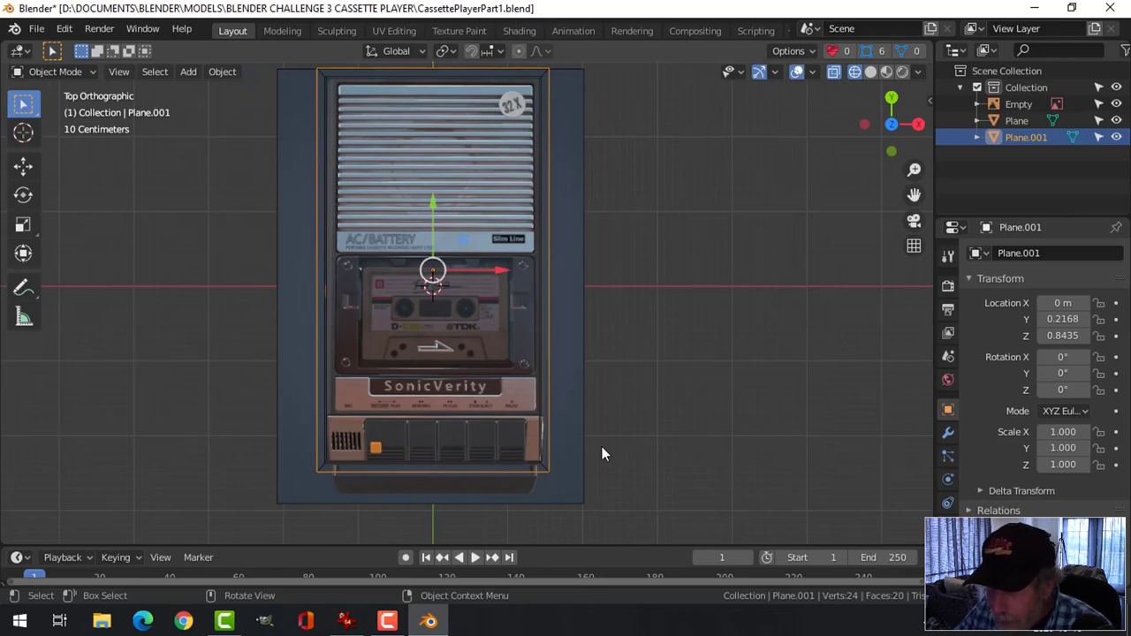
- Add a crosswise loop cut to the upper block, aligned with the boundary between the speaker grille and the cassette bay
key("Tab")
key("a")
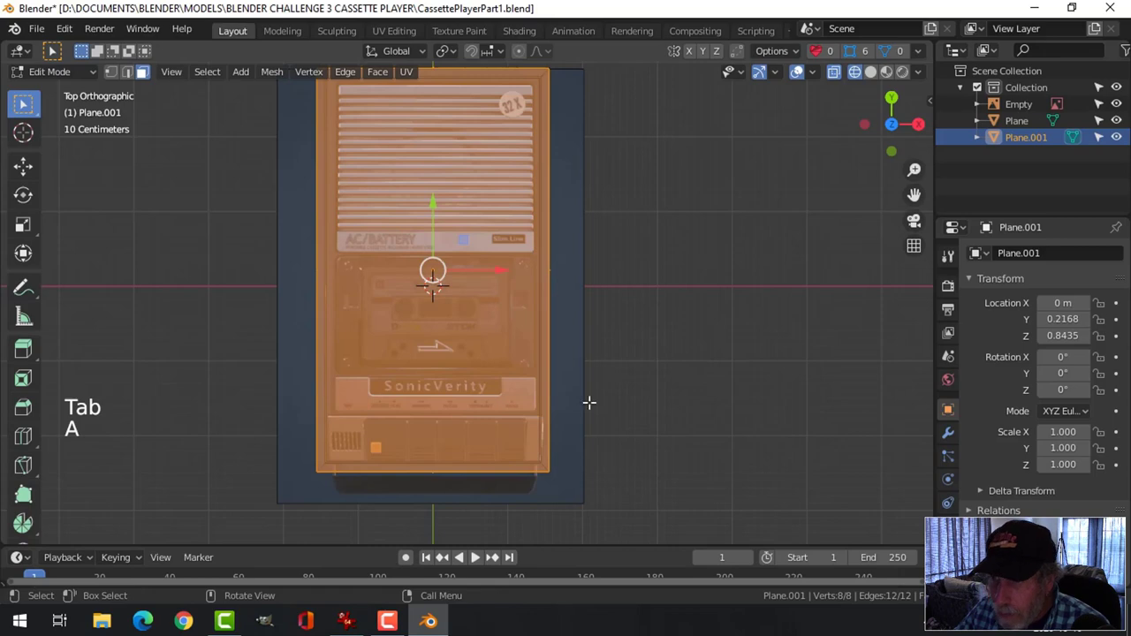
key("alt+a")
middle_click_drag(575, 361, 556, 295, "shift")
key("ctrl+r")
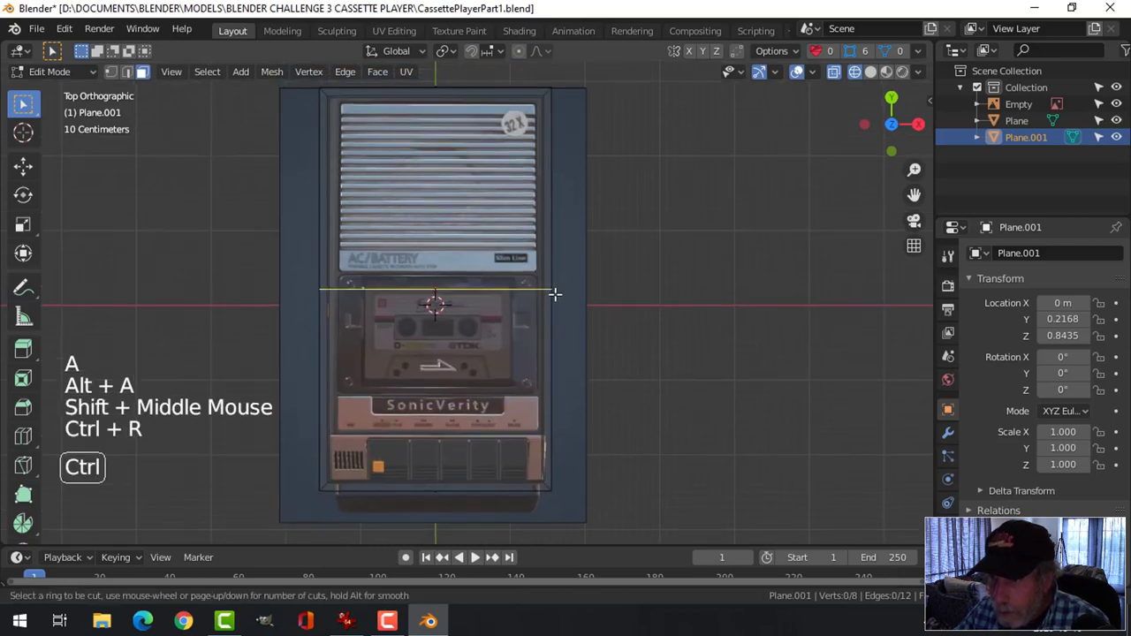
left_click(555, 293)
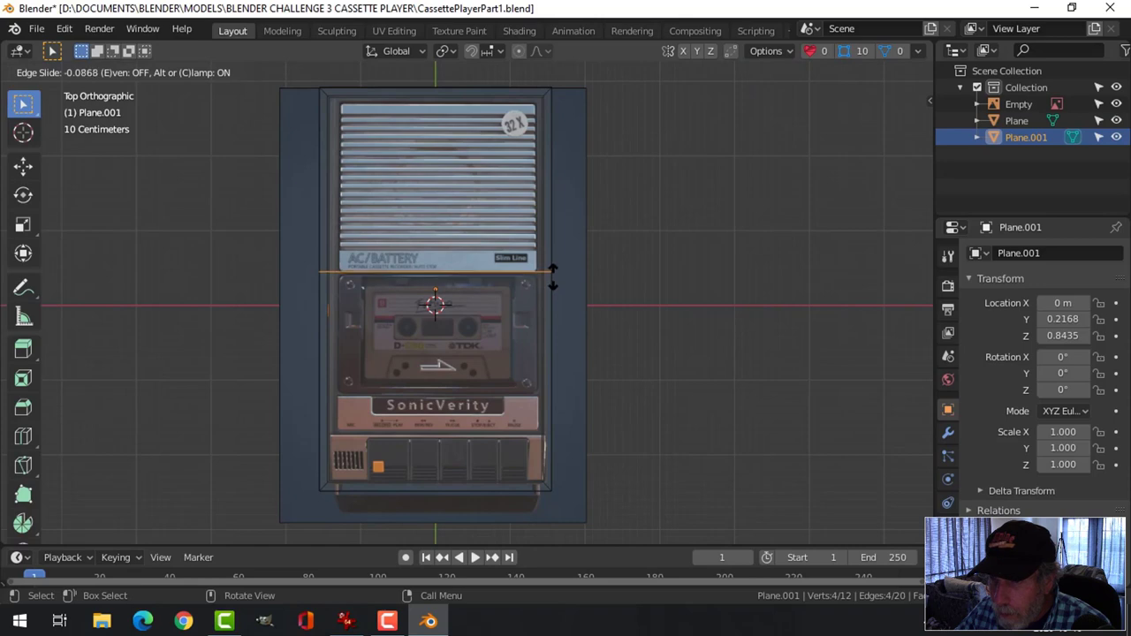
left_click(553, 279)
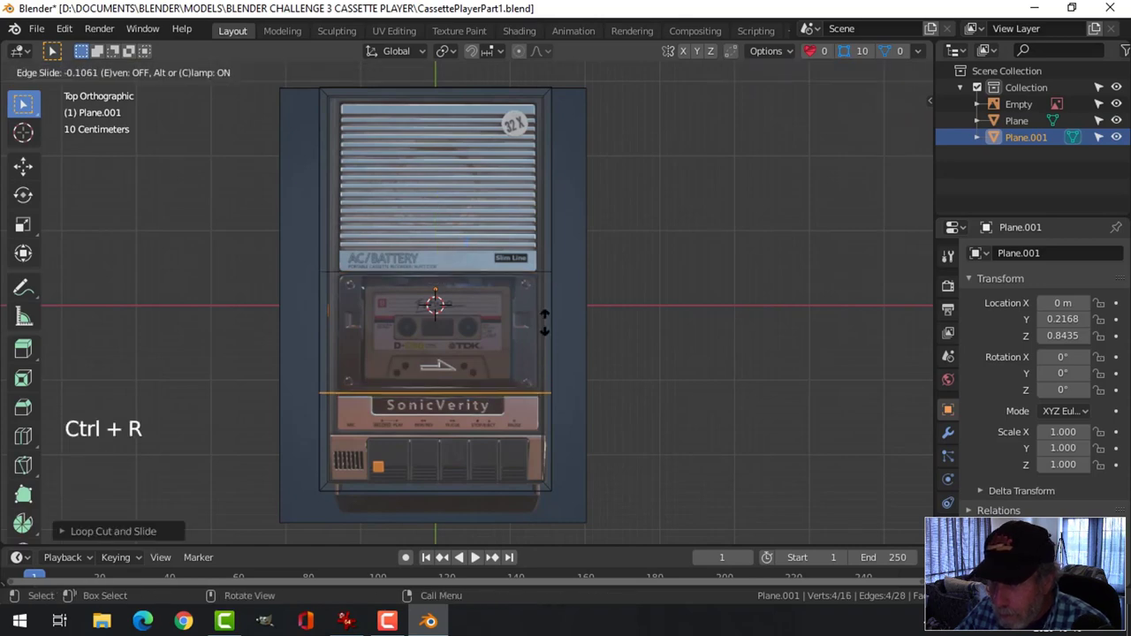
- Add crosswise loop cuts above and below the SonicVerity label strip, and return to solid shading
left_click(544, 325)
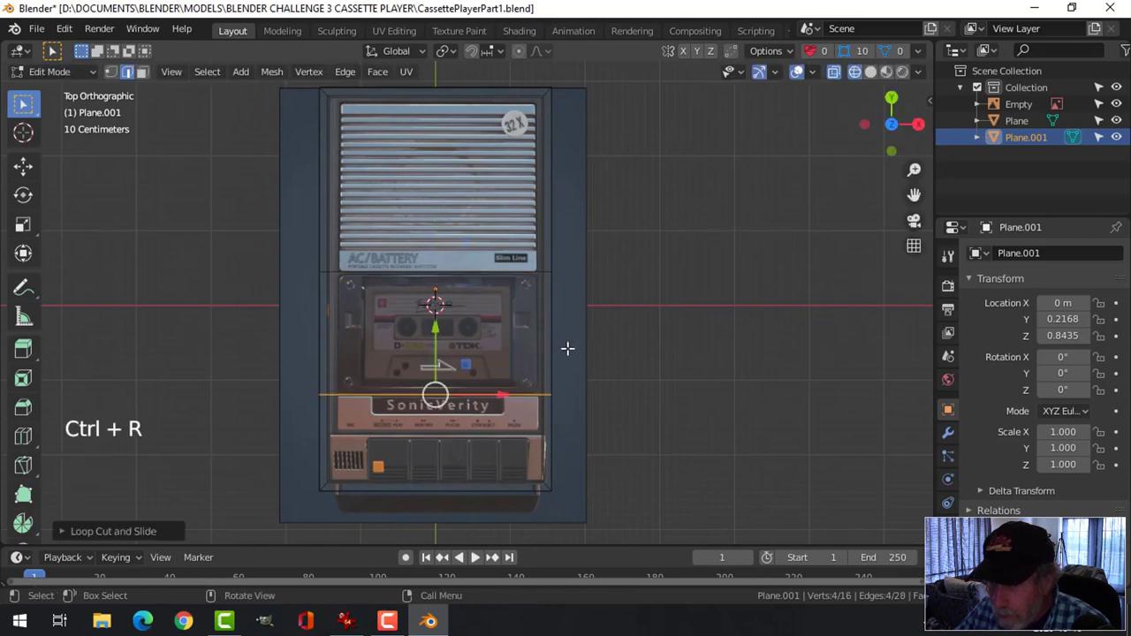
key("ctrl+r")
left_click(537, 428)
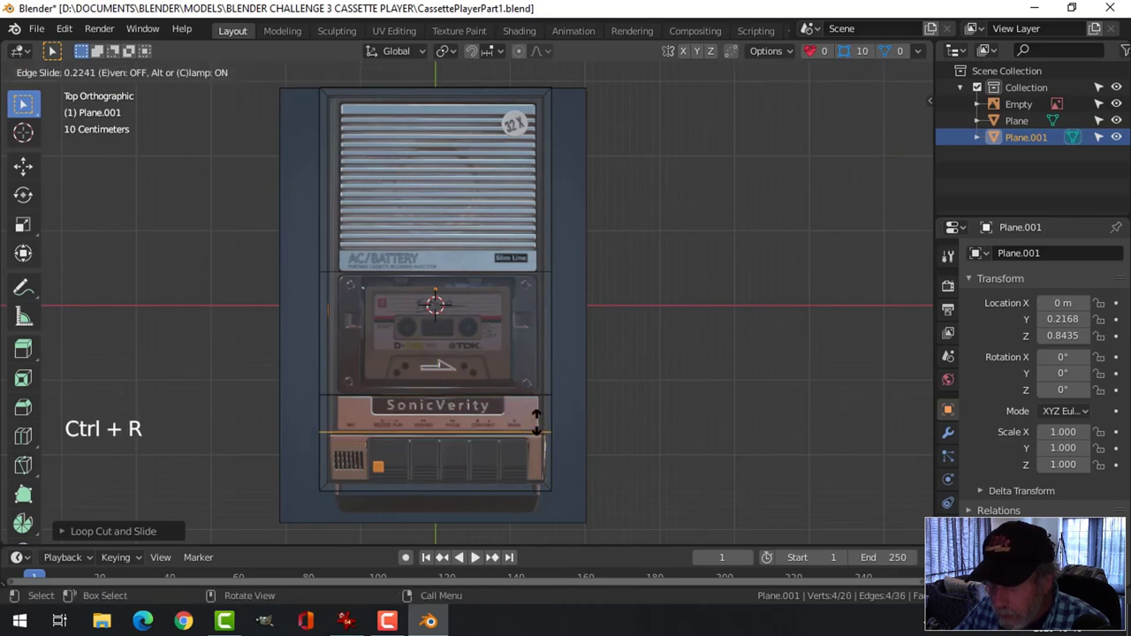
left_click(536, 428)
key("alt+a")
middle_click_drag(641, 427, 555, 311)
key("z")
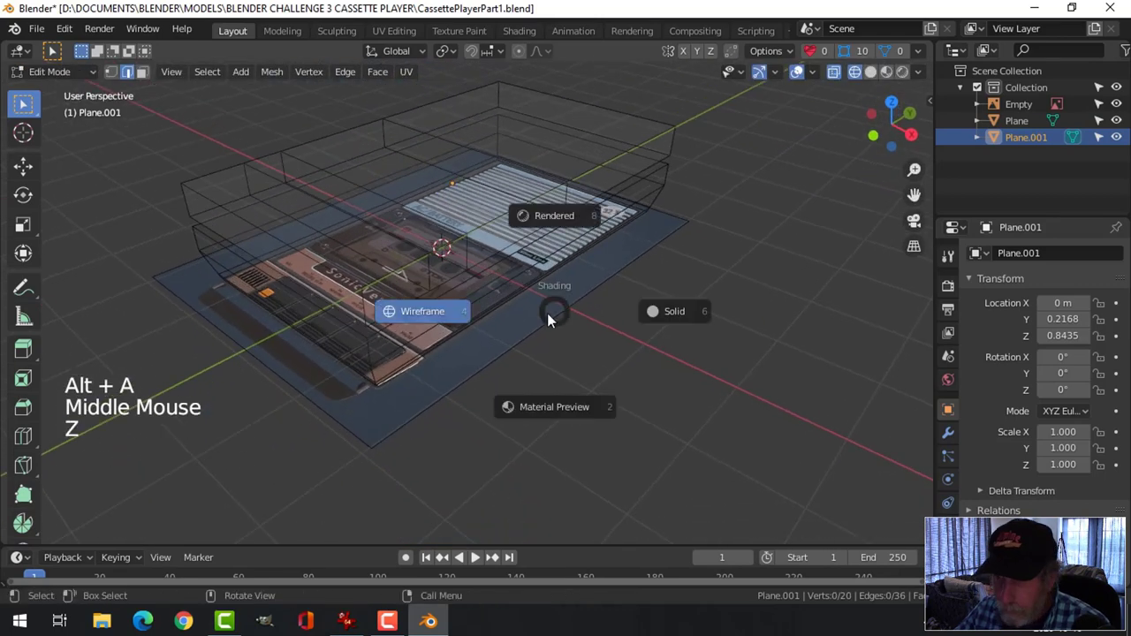
left_click(665, 311)
- Separate the top, end and both side faces of the upper block's button section into their own object
mouse_move(574, 348)
middle_mouse_down()
mouse_move(490, 313)
mouse_move(530, 336)
middle_mouse_up()
mouse_move(530, 335)
middle_mouse_down()
mouse_move(571, 354)
mouse_move(396, 292)
middle_mouse_up()
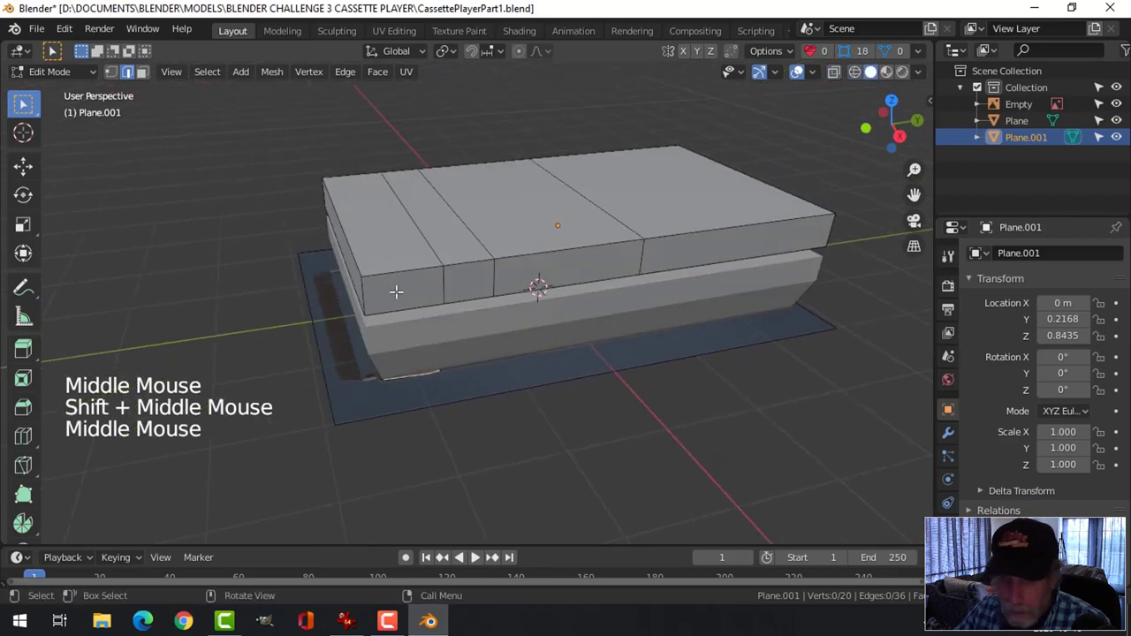
key("3")
left_click(360, 254)
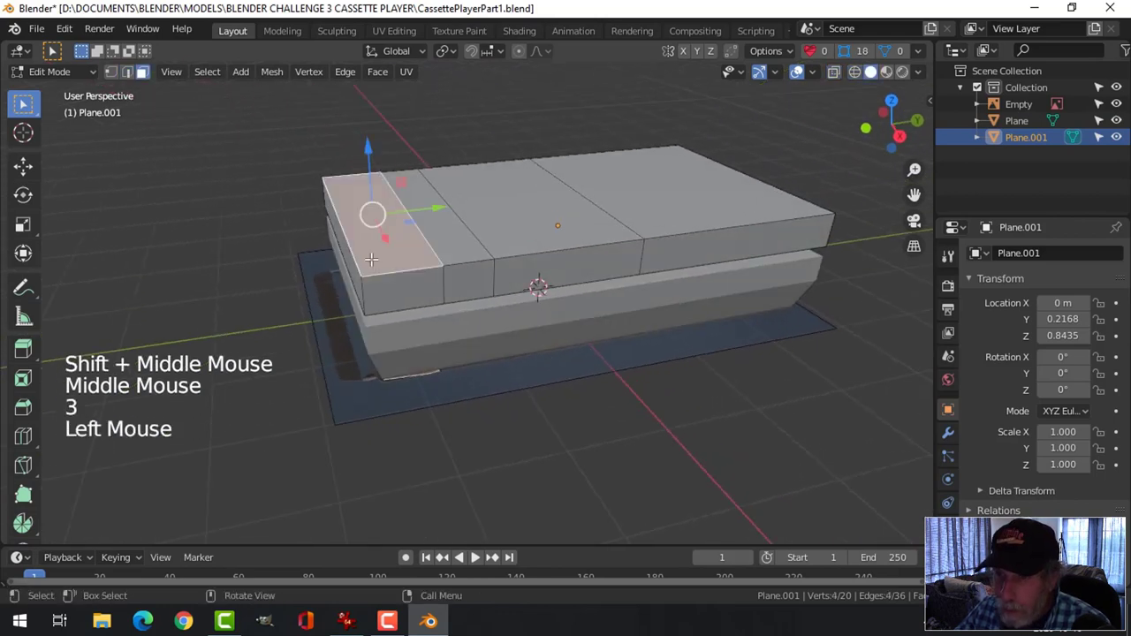
left_click(353, 265, "shift")
left_click(346, 269, "shift")
middle_click_drag(347, 270, 633, 261)
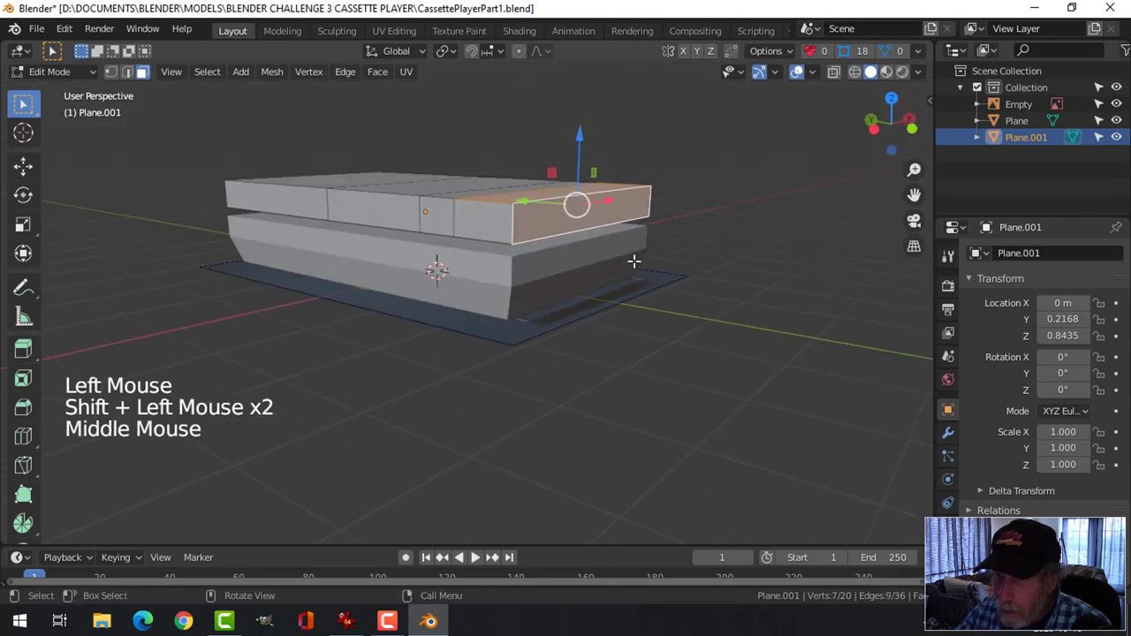
left_click(479, 229, "shift")
middle_click_drag(480, 229, 450, 349)
left_click(608, 195, "shift")
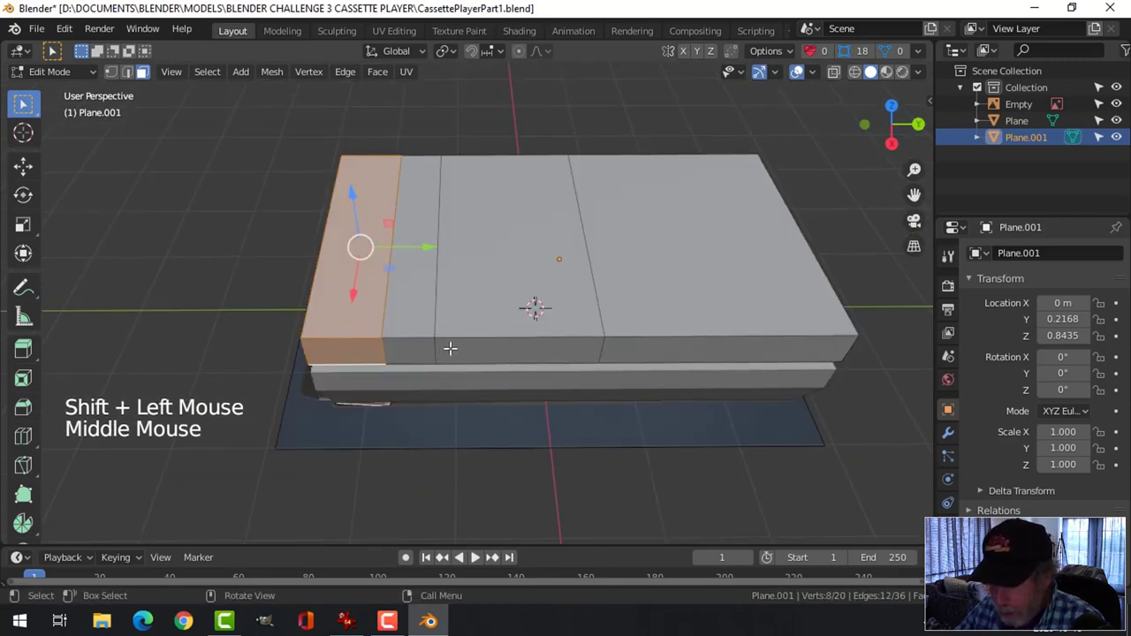
key("p")
key("Tab")
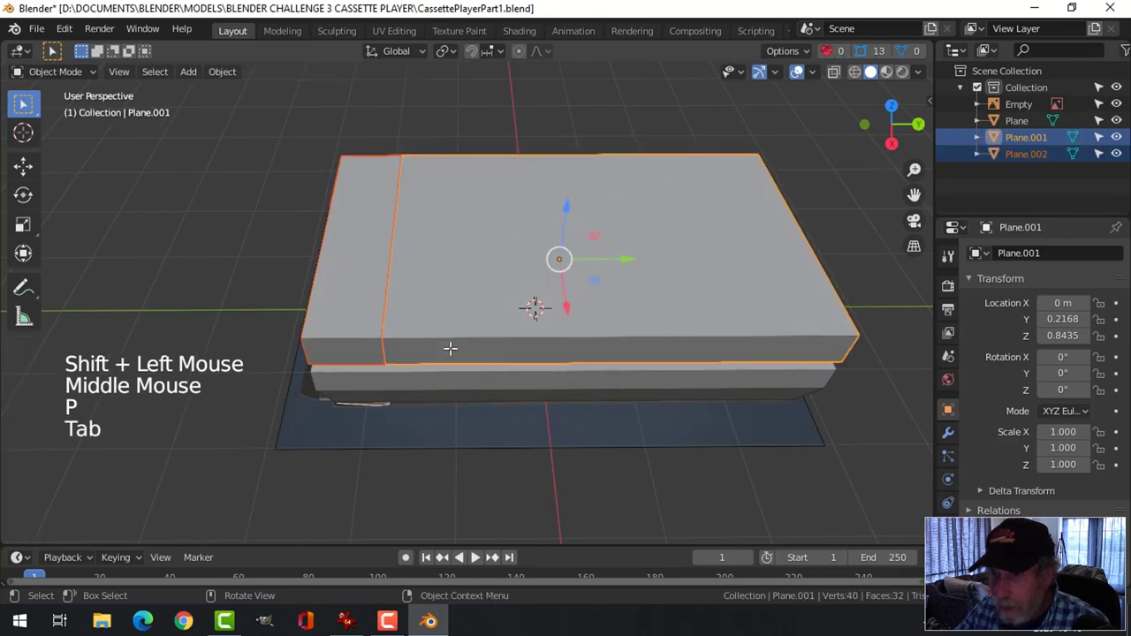
- Hide the base body and the larger upper section to examine the separated button section from several angles
left_click(467, 301)
key("h")
left_click(514, 328)
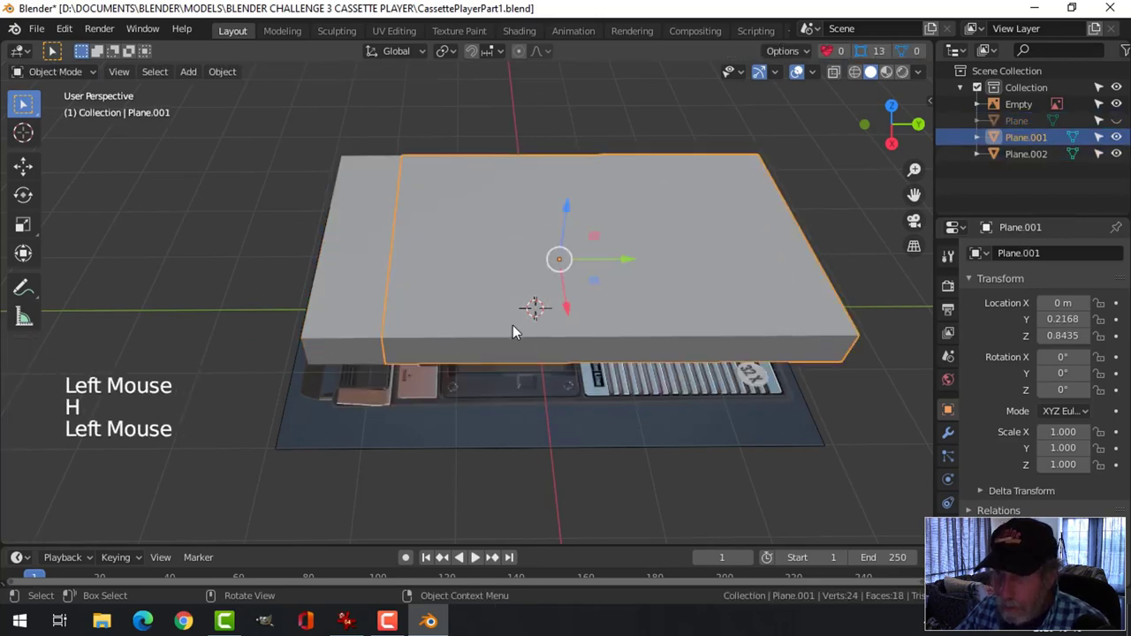
key("h")
middle_click_drag(516, 331, 546, 327)
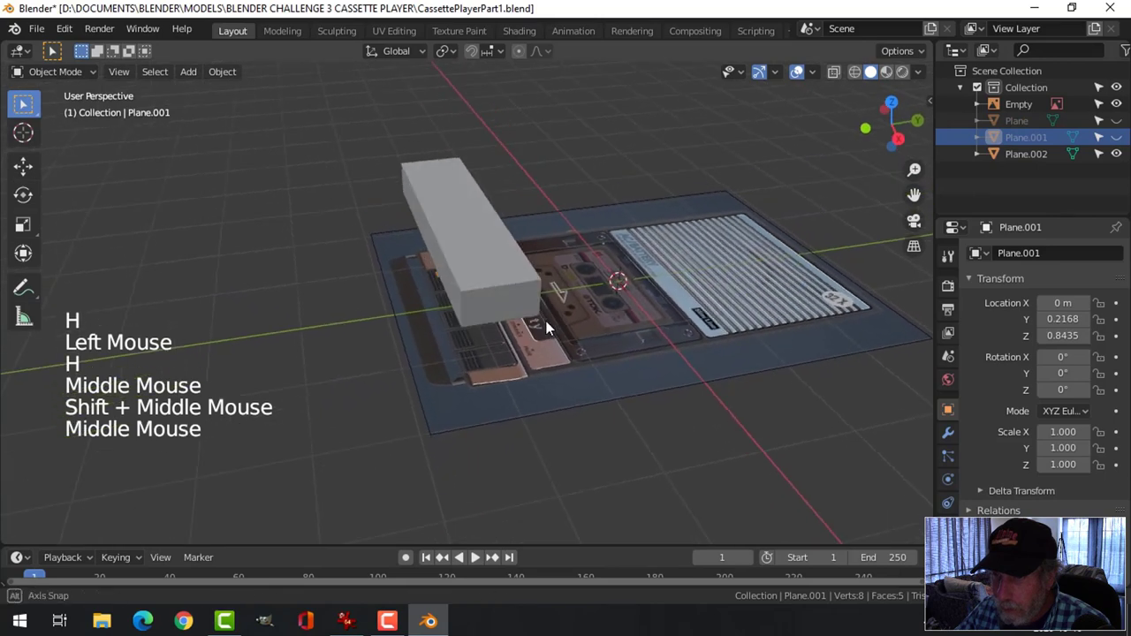
middle_click_drag(494, 354, 424, 315, "shift")
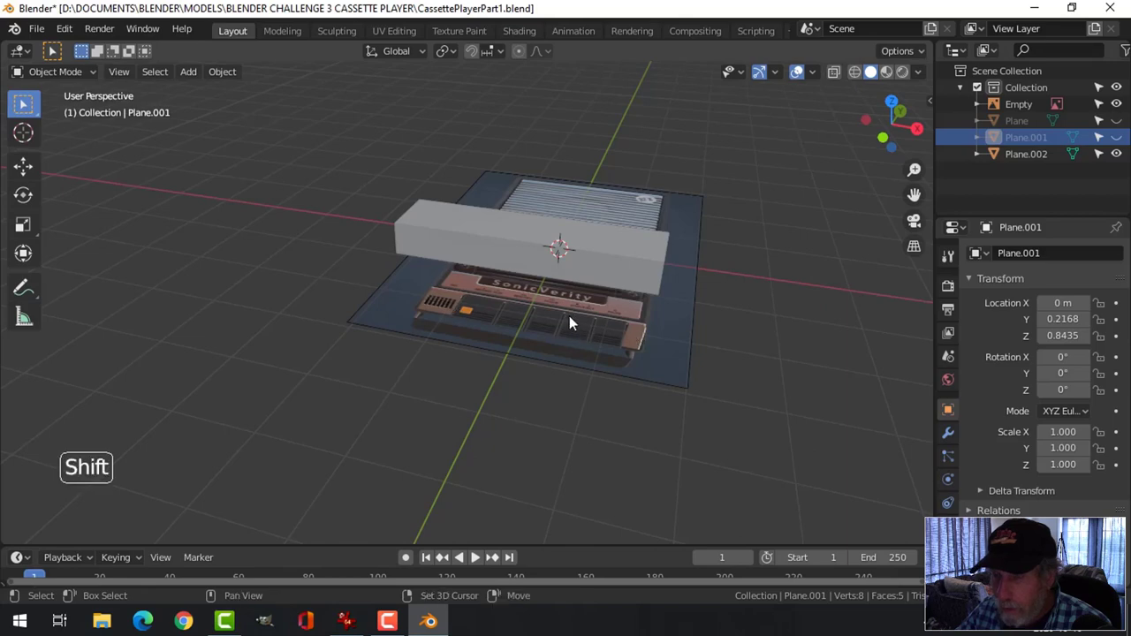
middle_click_drag(570, 323, 704, 379, "shift")
- Select the button section object, clear its mesh selection, and reveal all hidden objects in top view
left_click(597, 332)
key("Tab")
key("alt+a")
key("Tab")
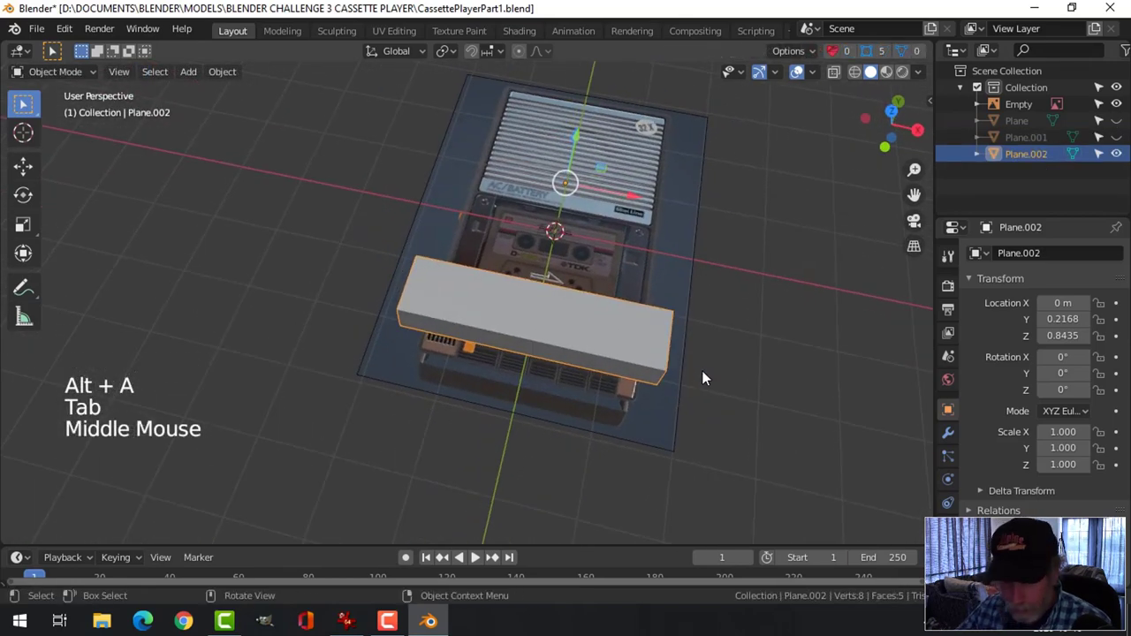
key("alt+h")
key("KP_7")
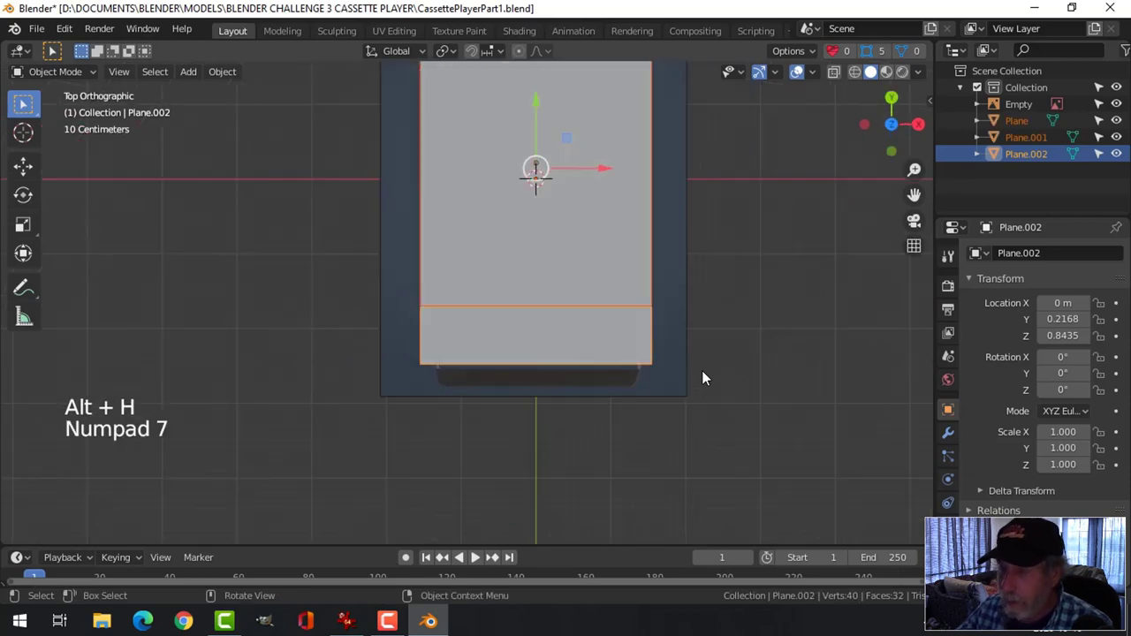
- Scale the meshes of all three body objects to about 0.89 along X to fit the reference image's width
key("Tab")
key("a")
scroll(687, 339, "down", 2)
middle_click_drag(686, 339, 654, 398, "shift")
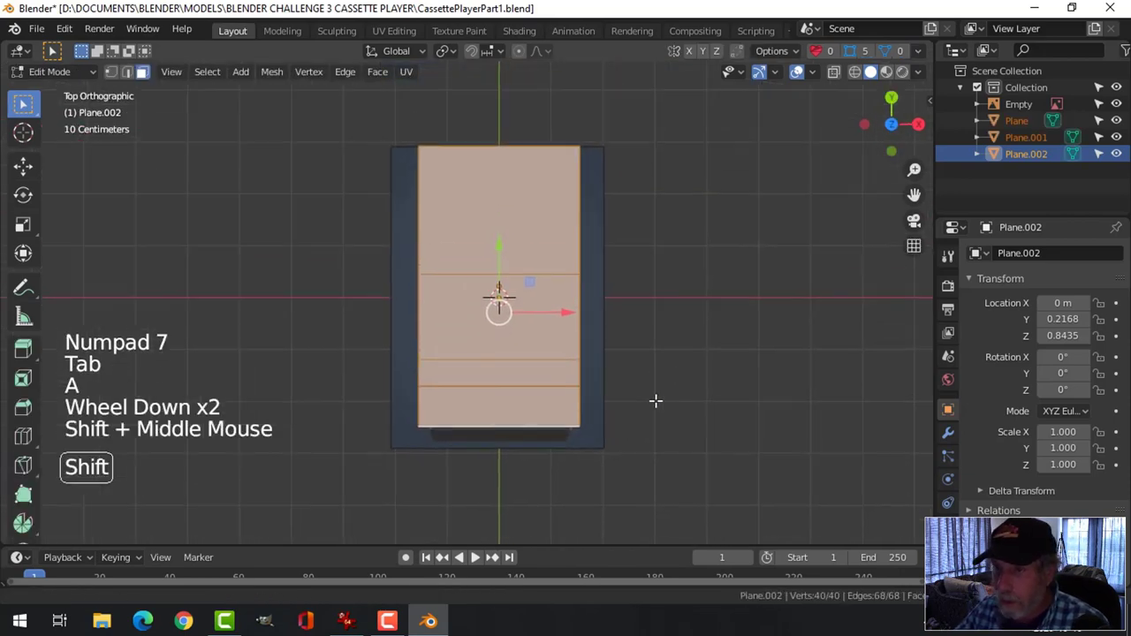
key("z")
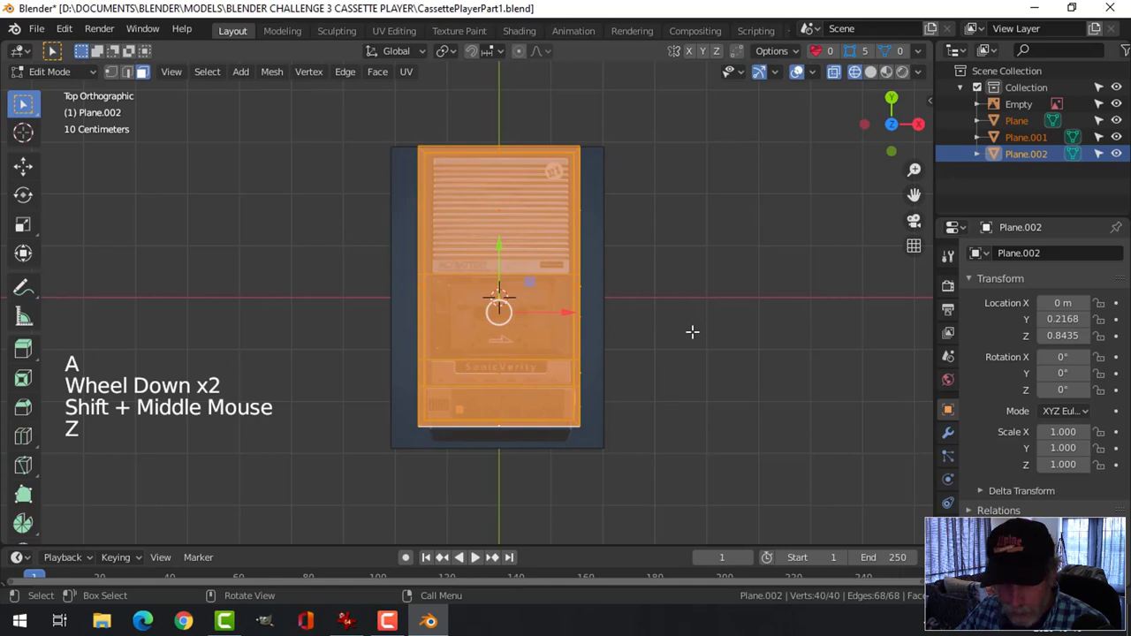
key("s")
key("x")
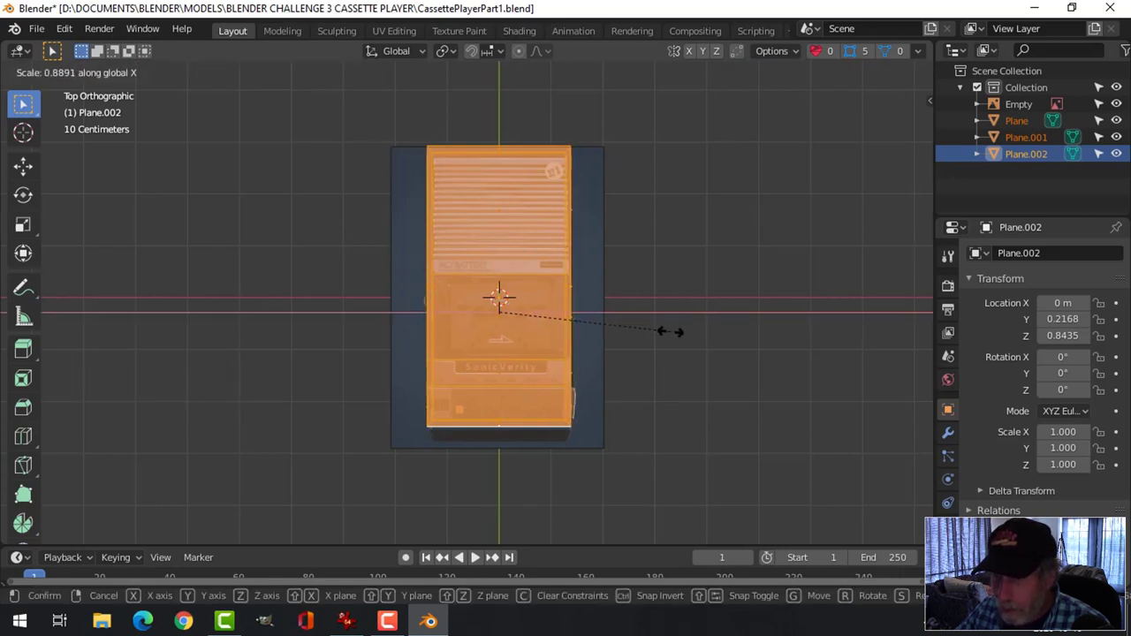
left_click(667, 331)
left_click_drag(571, 313, 577, 313)
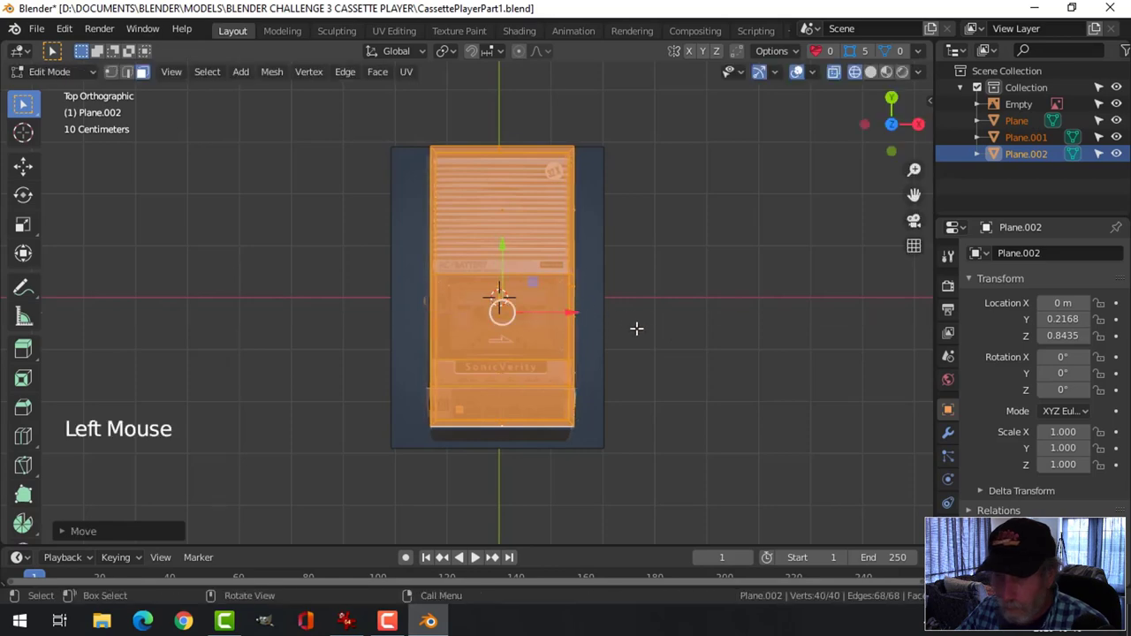
key("ctrl+z")
- Clear the mesh selection, return to solid shading, and isolate the button section object for mesh editing
middle_click_drag(645, 328, 555, 320)
key("alt+a")
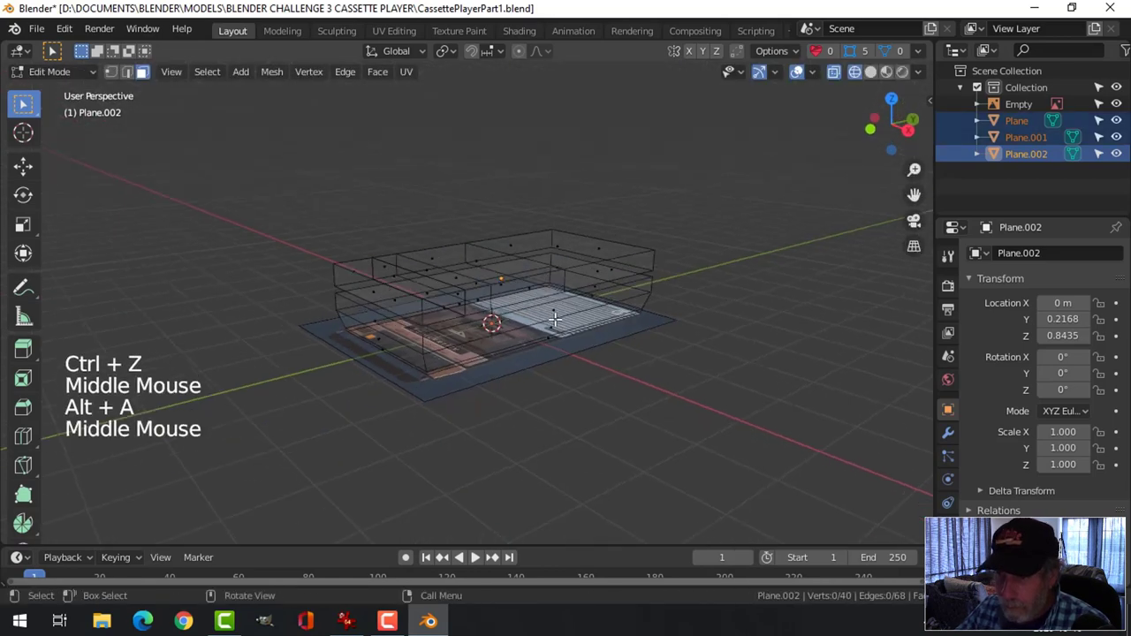
key("z")
left_click(663, 320)
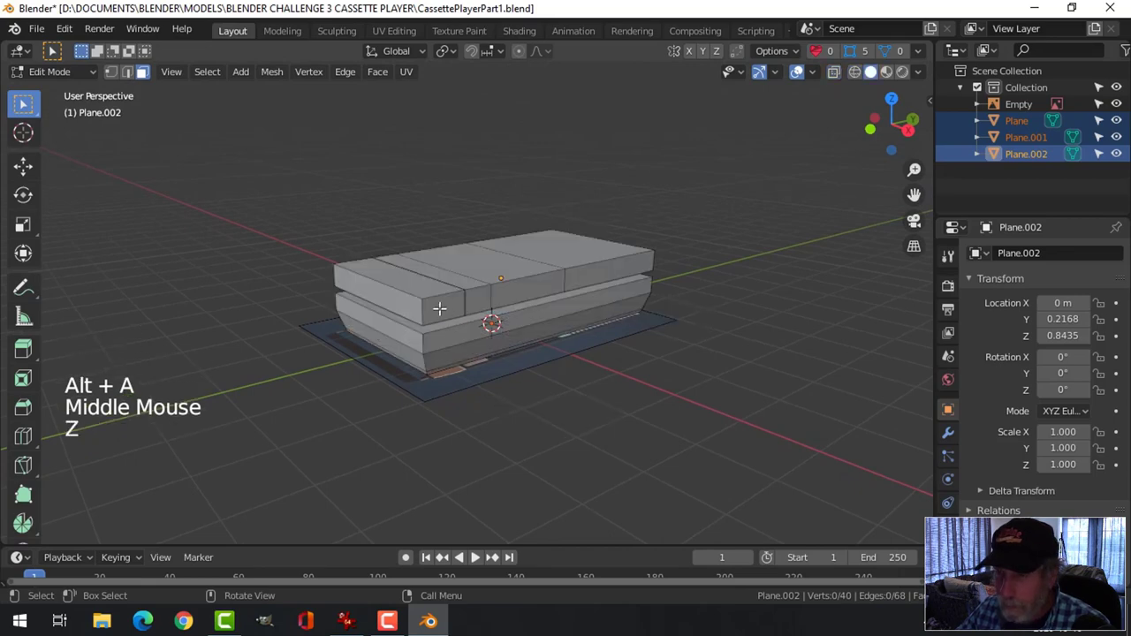
key("Tab")
left_click(530, 298)
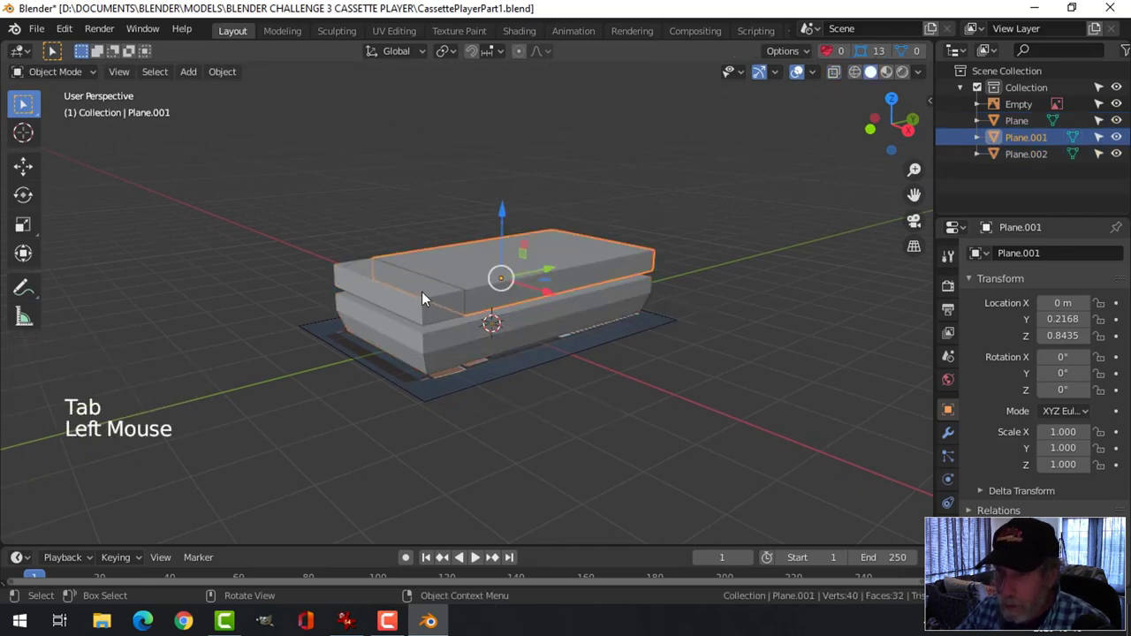
left_click(453, 304)
key("shift+h")
middle_click_drag(476, 294, 524, 343)
key("Tab")
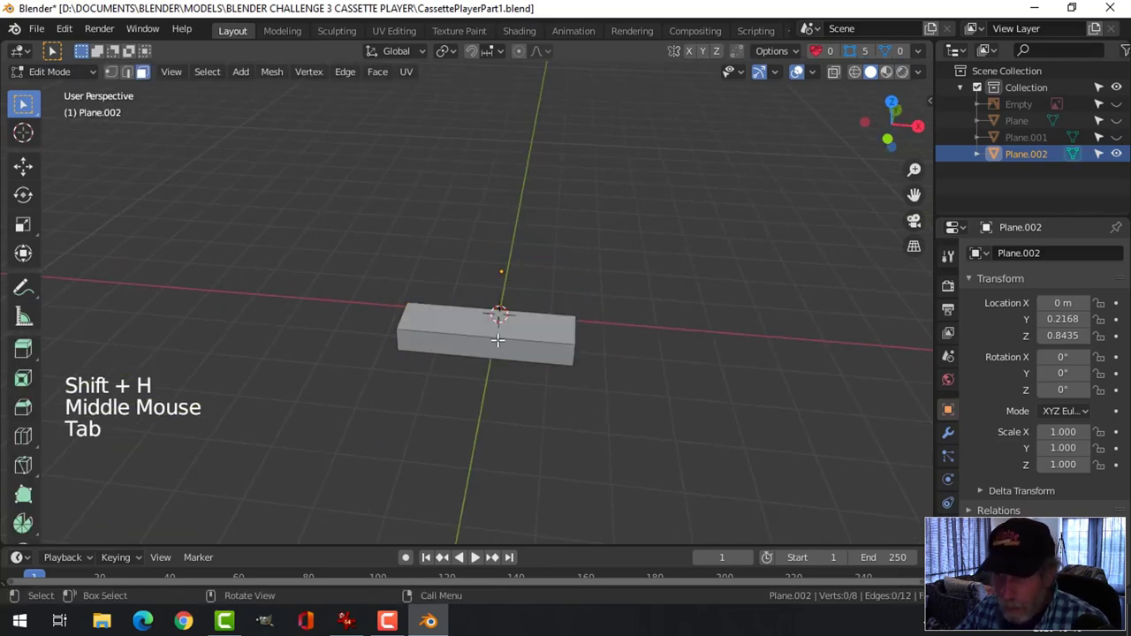
- Lower the outer top edge of the button section to turn its top face into a slope
key("2")
left_click(495, 345)
middle_click_drag(599, 354, 594, 295)
left_click_drag(490, 203, 488, 223)
middle_click_drag(495, 238, 576, 353)
key("alt+a")
- Add a centred crosswise loop cut to the button section and bevel it into a band about 0.7 m wide
scroll(576, 353, "up", 2)
key("ctrl+r")
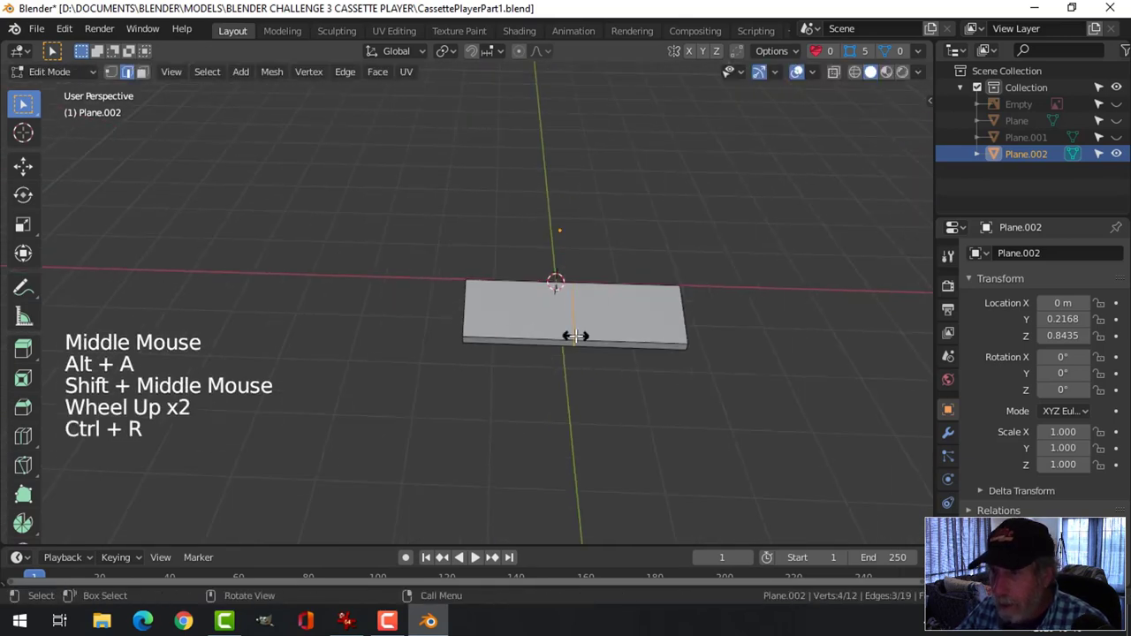
left_click(575, 336)
right_click(576, 336)
key("ctrl+b")
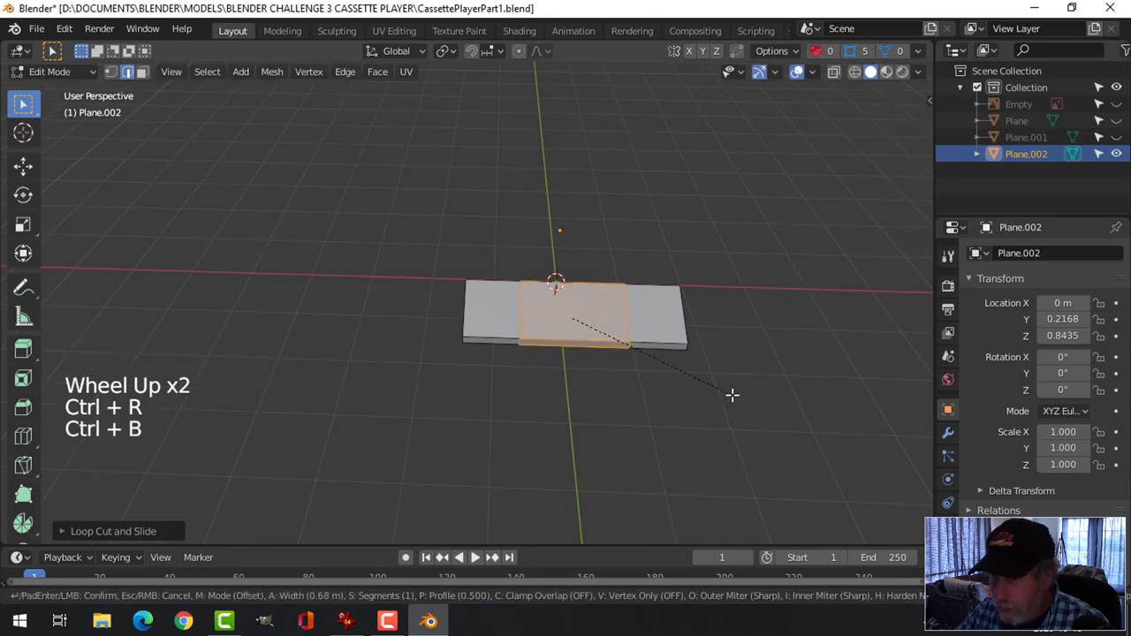
left_click(718, 396)
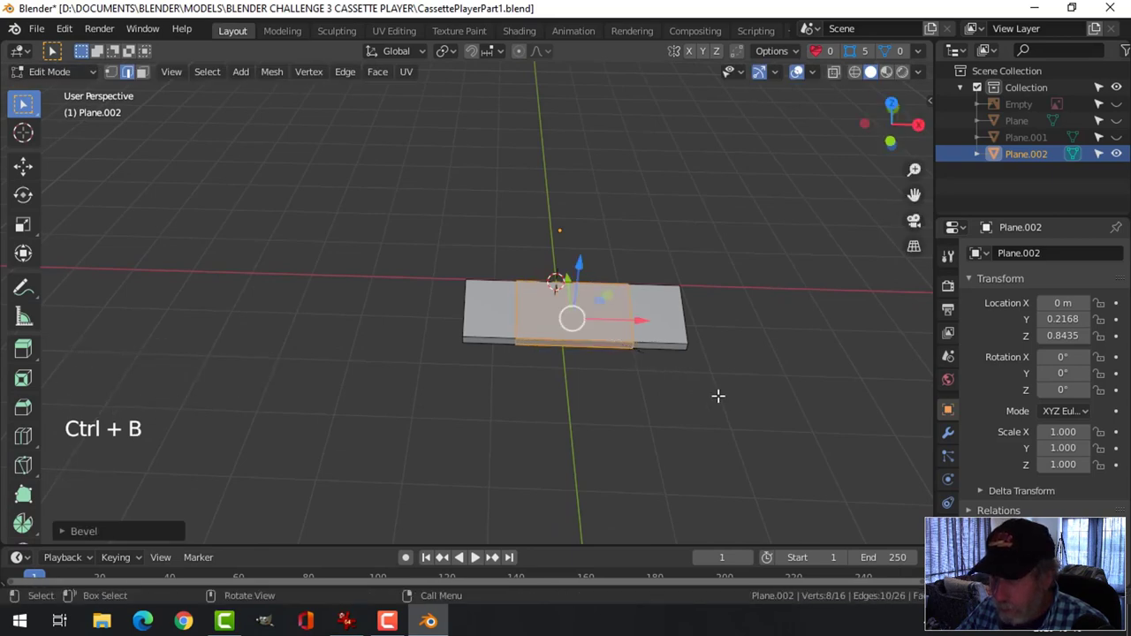
- Move the band's right edge loop along X until it lies close to the section's right end
key("alt+a")
left_click(672, 314, "alt+shift")
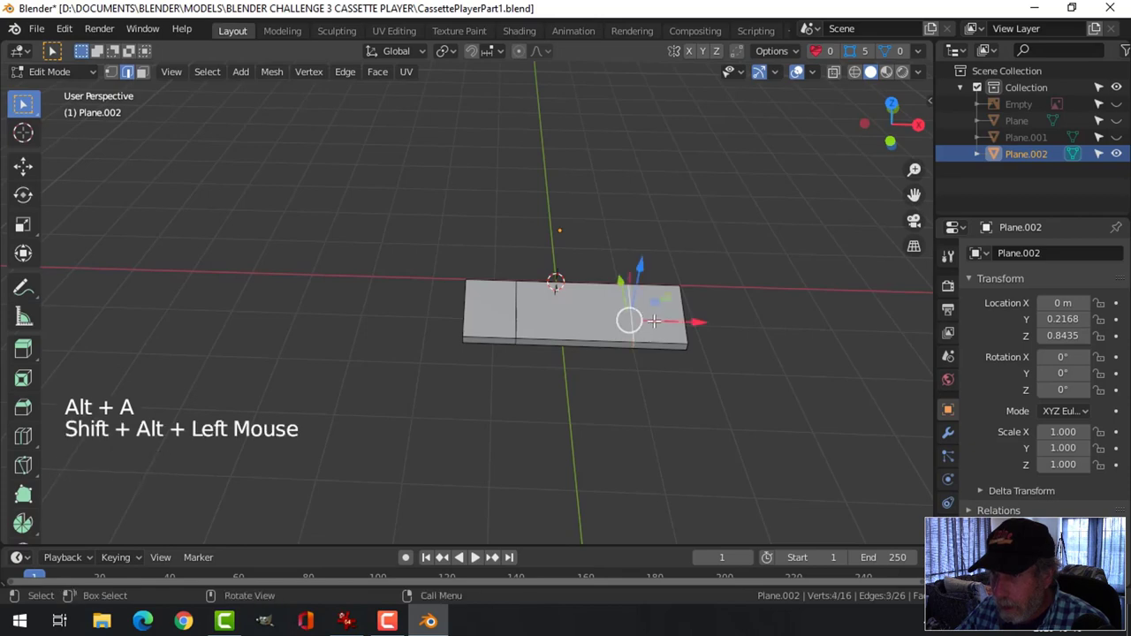
left_click_drag(698, 321, 775, 359)
key("alt+a")
- Extrude the open edge loop on the button section's tall side about 0.09 m along Y to form a rim
middle_click_drag(775, 359, 656, 336)
middle_click_drag(601, 359, 597, 341, "shift")
middle_click_drag(597, 342, 545, 331)
left_click(460, 305, "alt+shift")
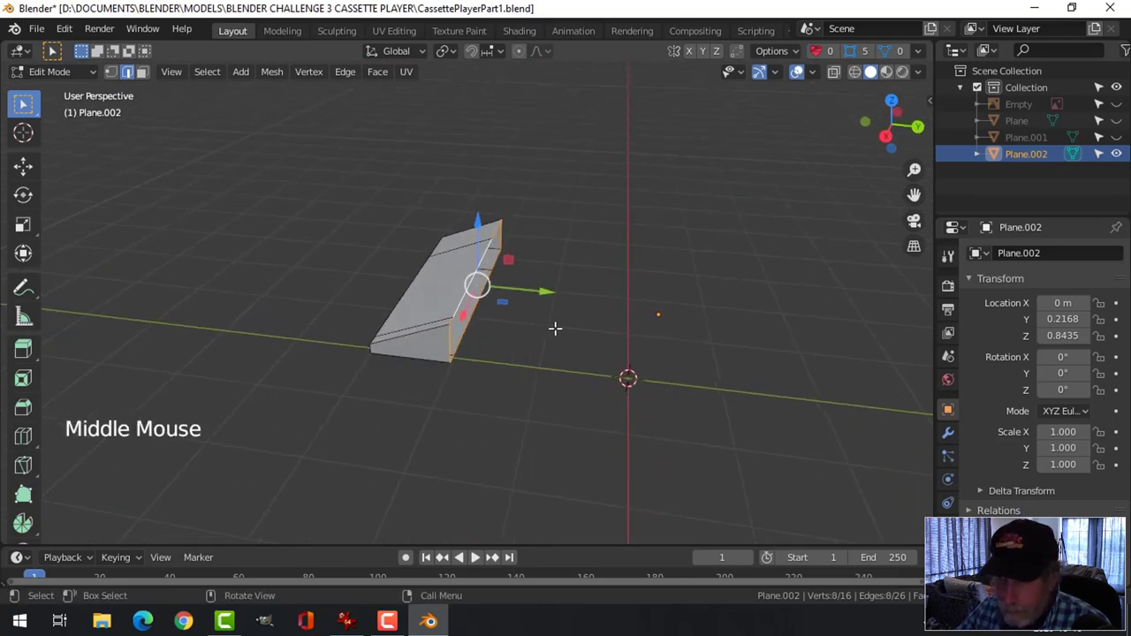
key("e")
left_click(555, 291)
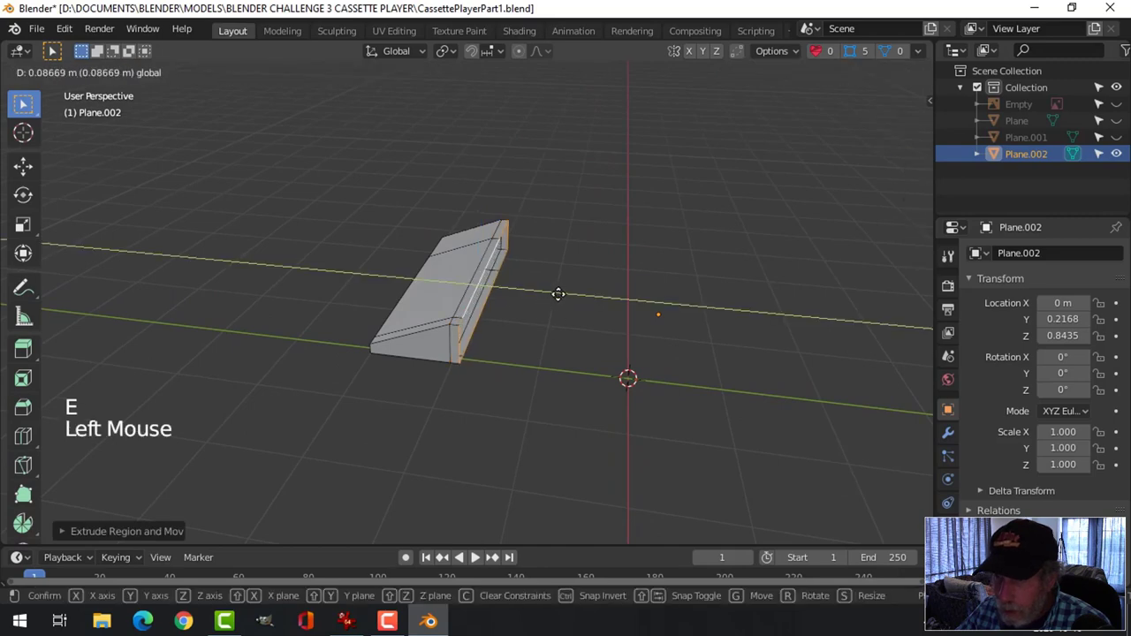
key("alt+a")
- Delete the wide sloped top face between the two edge loops to open the button recess
middle_click_drag(530, 359, 555, 352)
key("3")
left_click(528, 291)
scroll(579, 313, "up", 2)
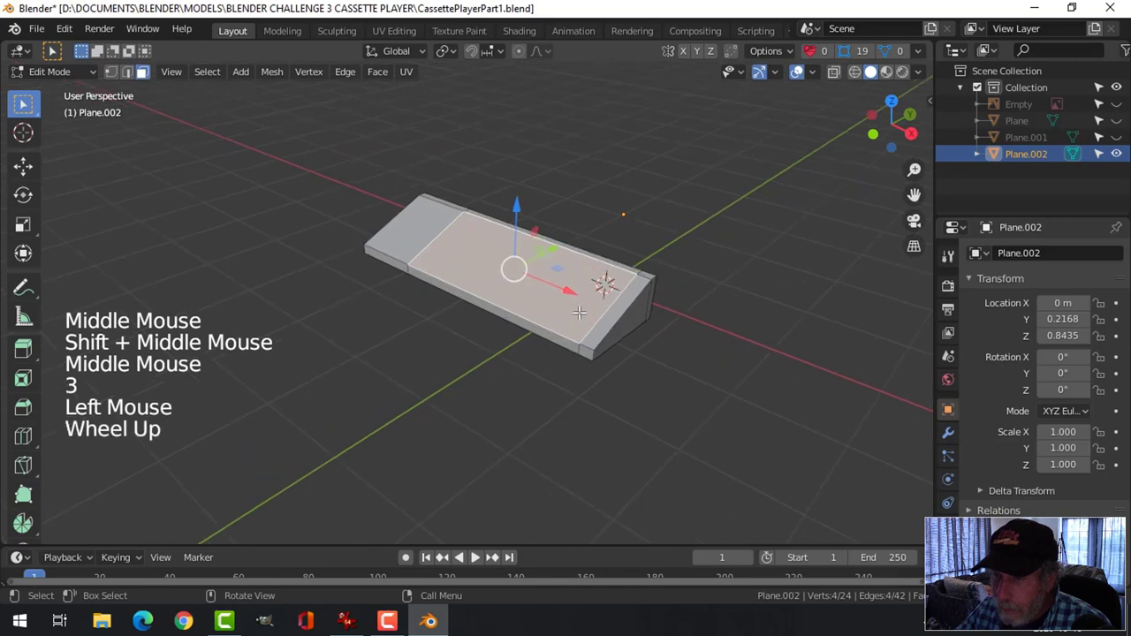
key("x")
left_click(569, 351)
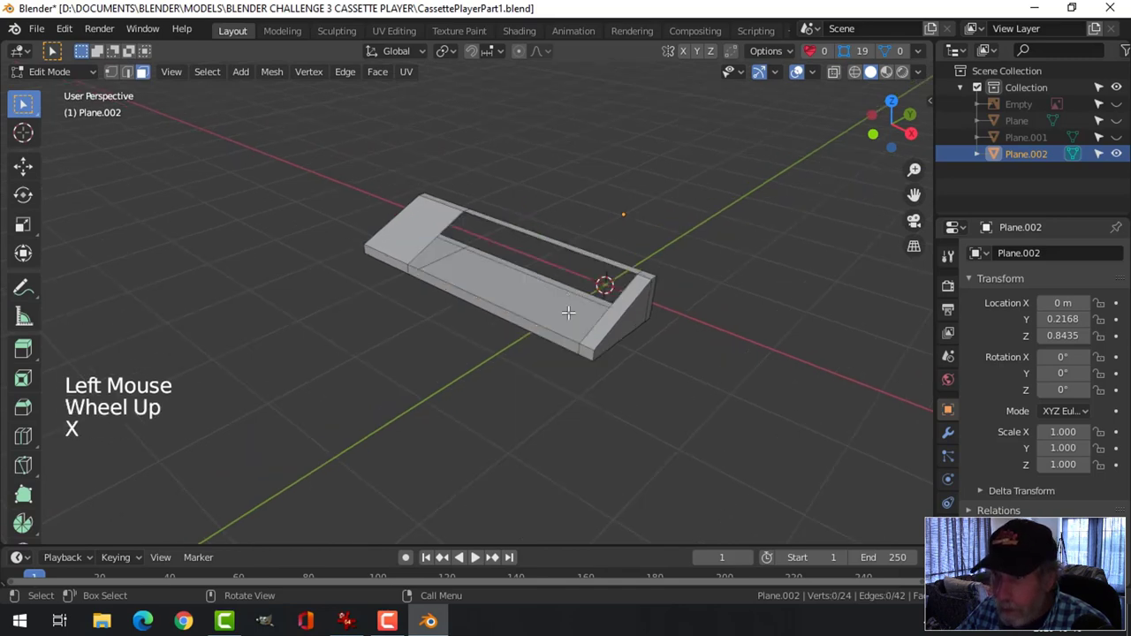
- Extrude the recess opening's top edge on the tall side partway downward to start the back wall
middle_click_drag(559, 293, 624, 318, "shift")
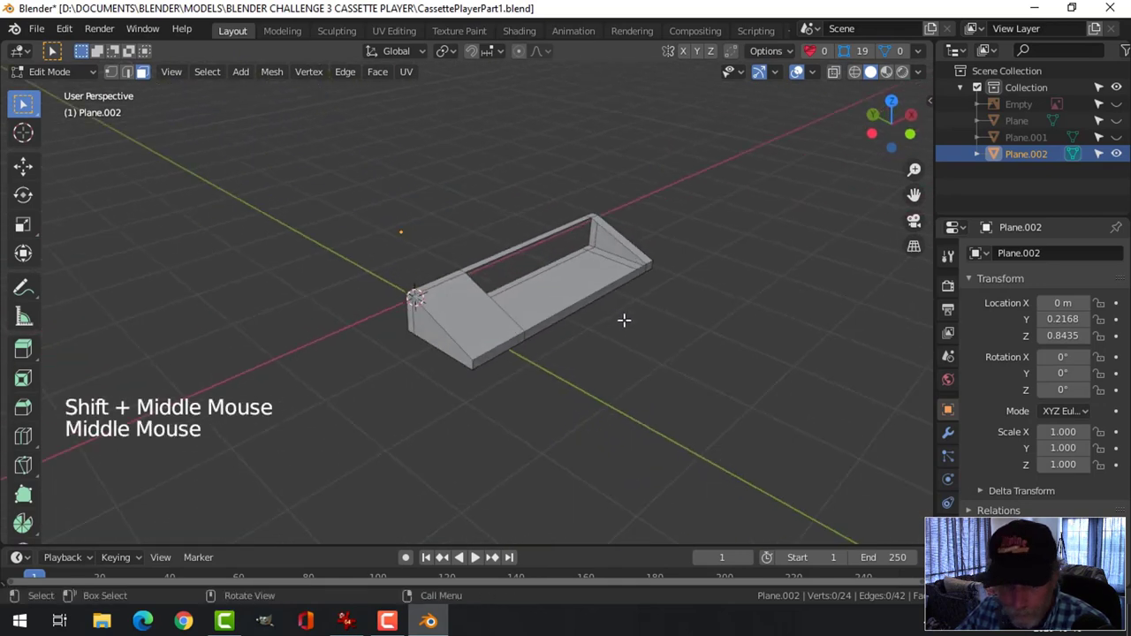
key("2")
scroll(616, 290, "up", 1)
scroll(575, 197, "up", 2)
left_click(588, 194)
middle_click_drag(589, 195, 582, 237, "shift")
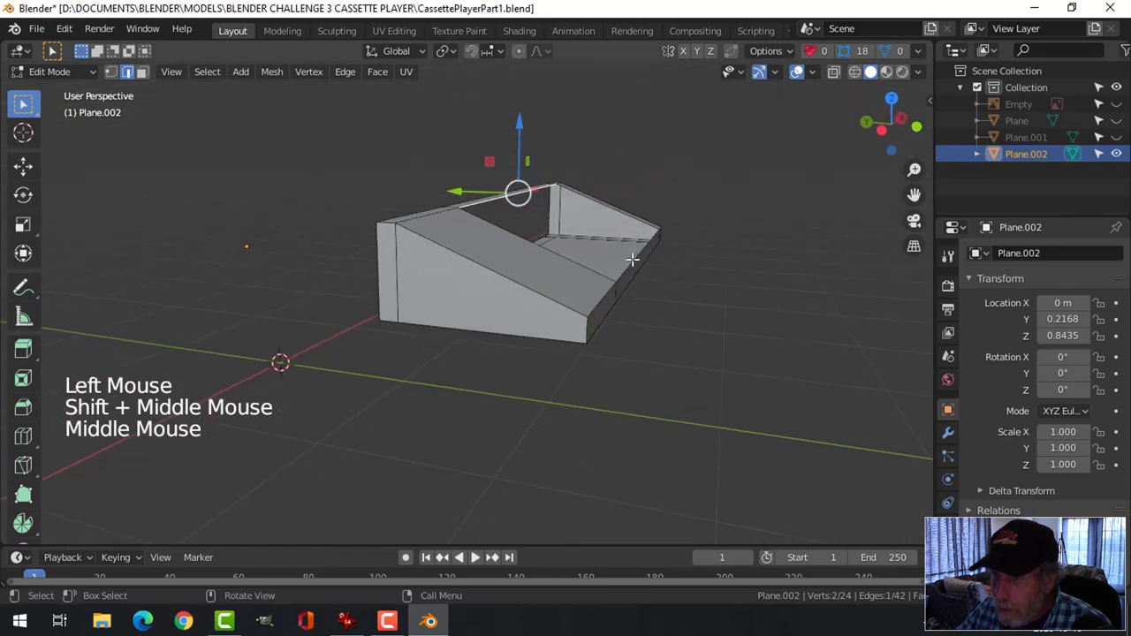
key("e")
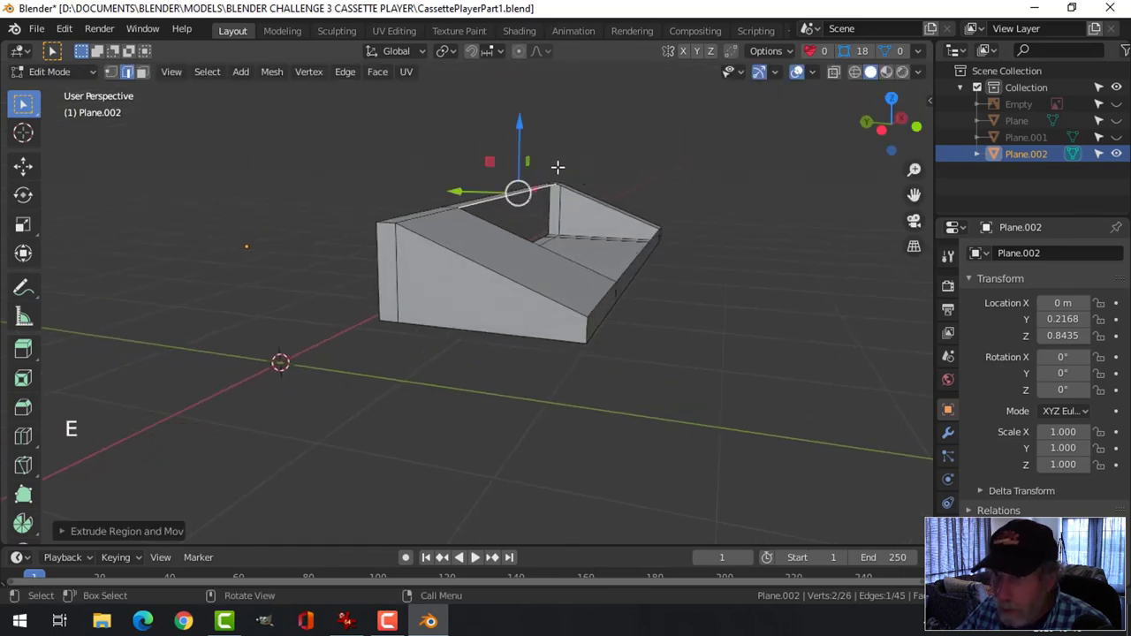
left_click(520, 144)
- Turn on snapping to edges and lower the back wall's bottom edge toward the recess floor
left_click(473, 51)
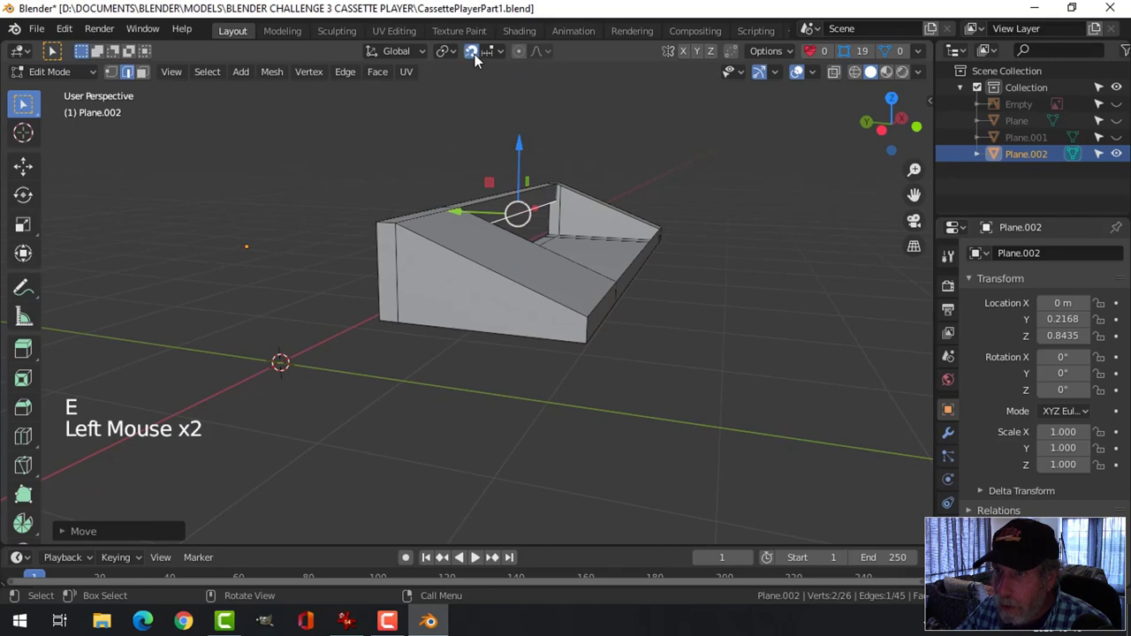
left_click(492, 53)
left_click(466, 133)
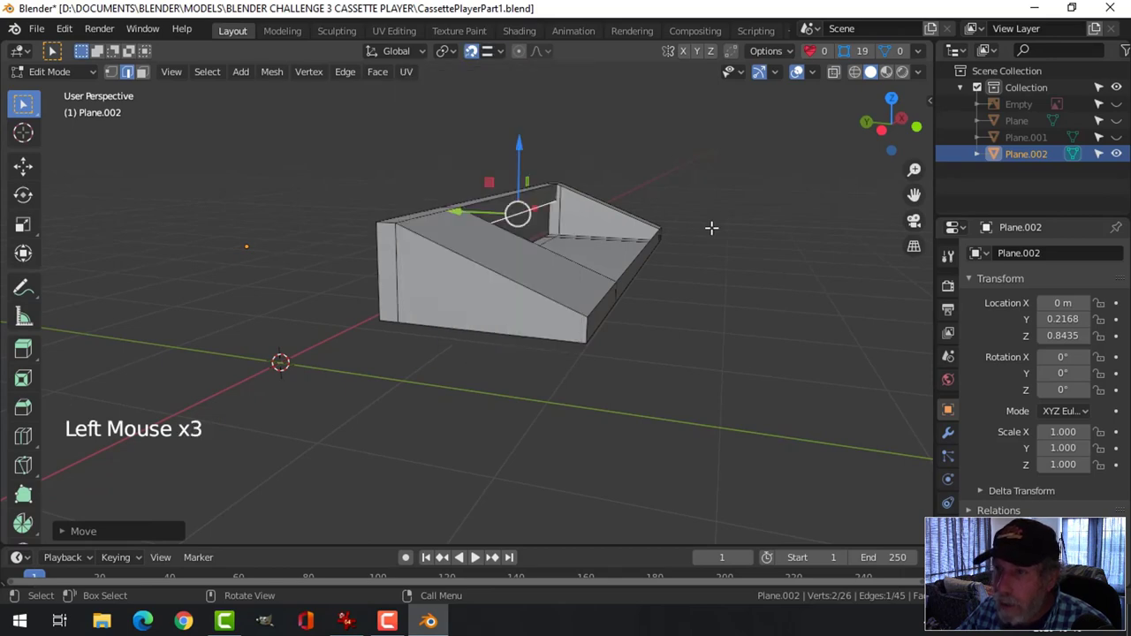
left_click_drag(528, 152, 595, 216)
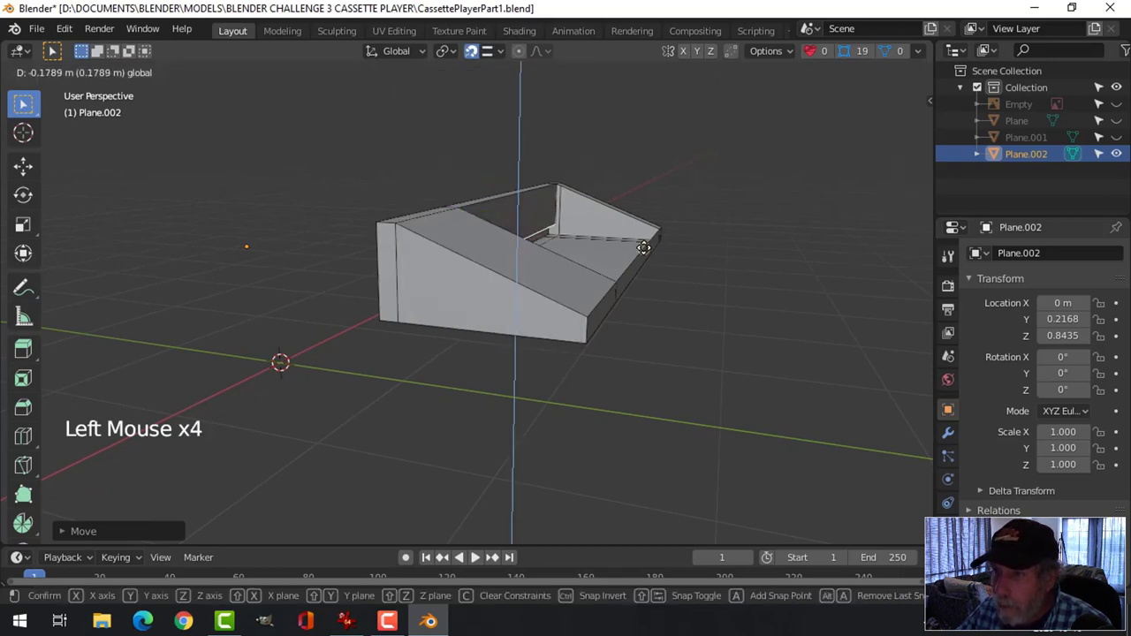
left_click_drag(643, 248, 699, 209)
key("alt+a")
middle_click_drag(699, 210, 658, 232)
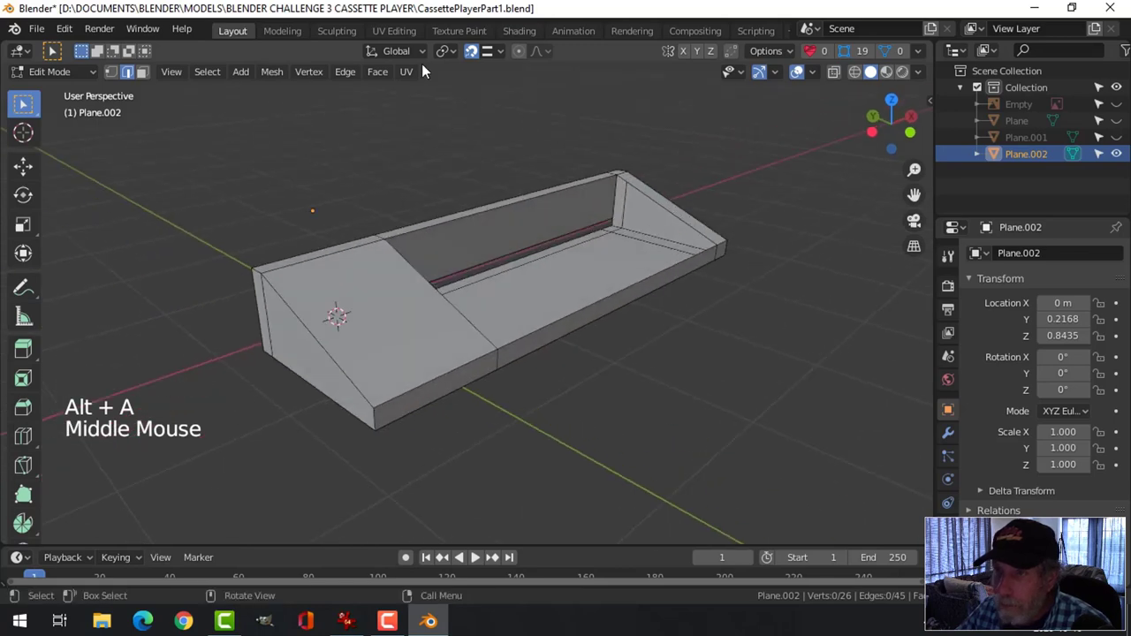
- Turn off snapping and fill a face between the back wall's bottom edge and the recess's front edge
middle_click_drag(598, 132, 444, 57)
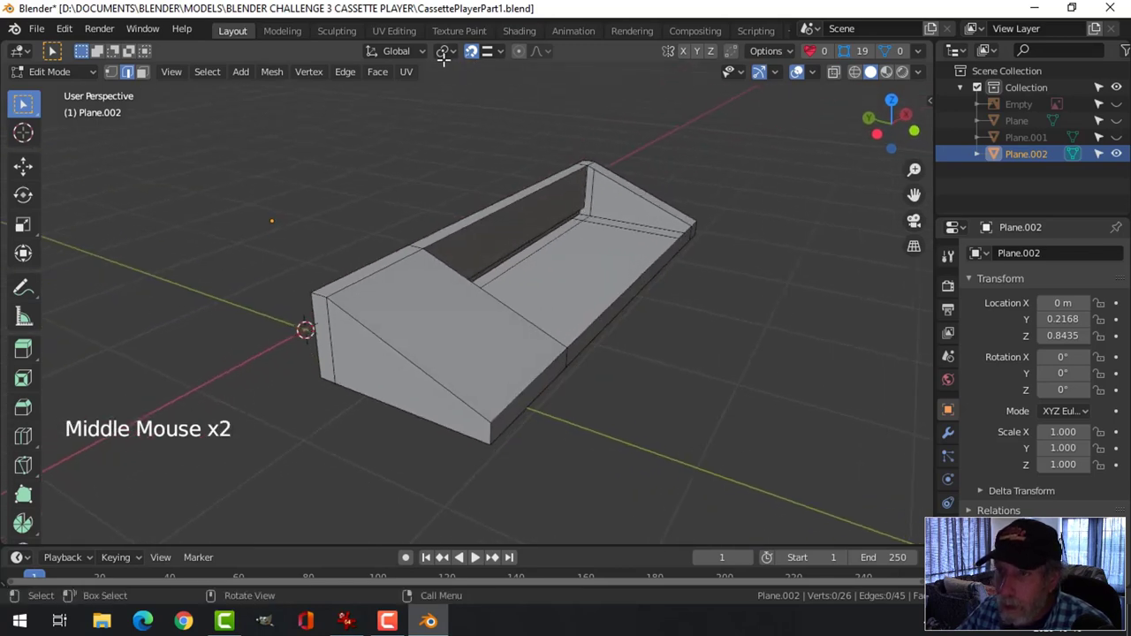
left_click(470, 51)
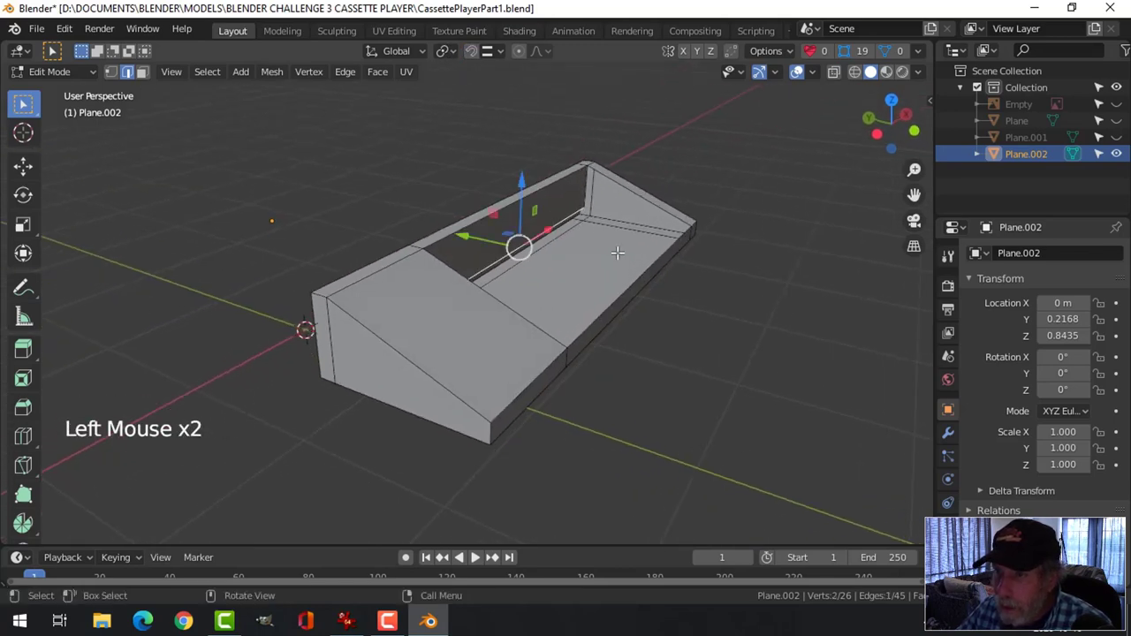
left_click(644, 274, "shift")
key("f")
key("alt+a")
middle_click_drag(720, 263, 705, 233)
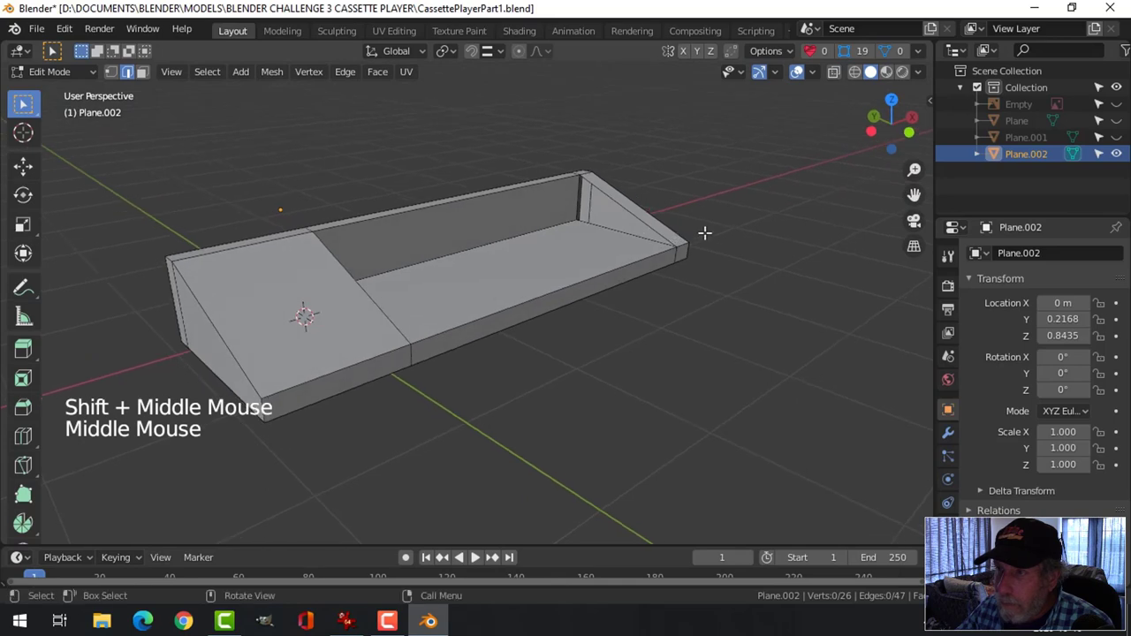
- Fill the triangular gap at the recess's right end with a face and check the whole mesh
key("a")
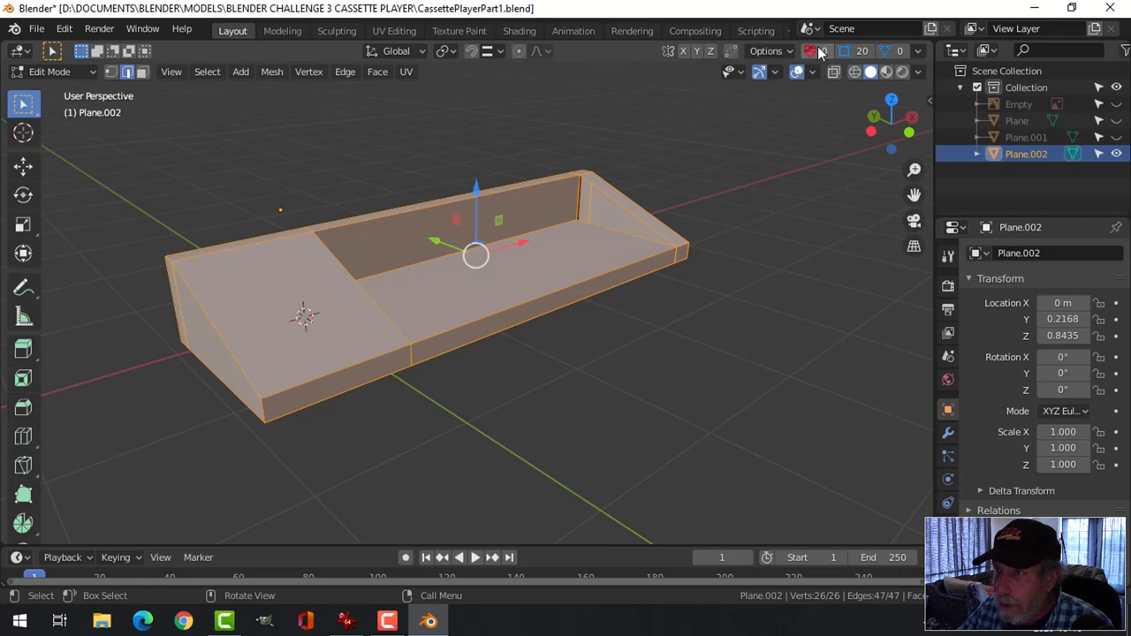
key("alt+a")
middle_click_drag(594, 272, 610, 231)
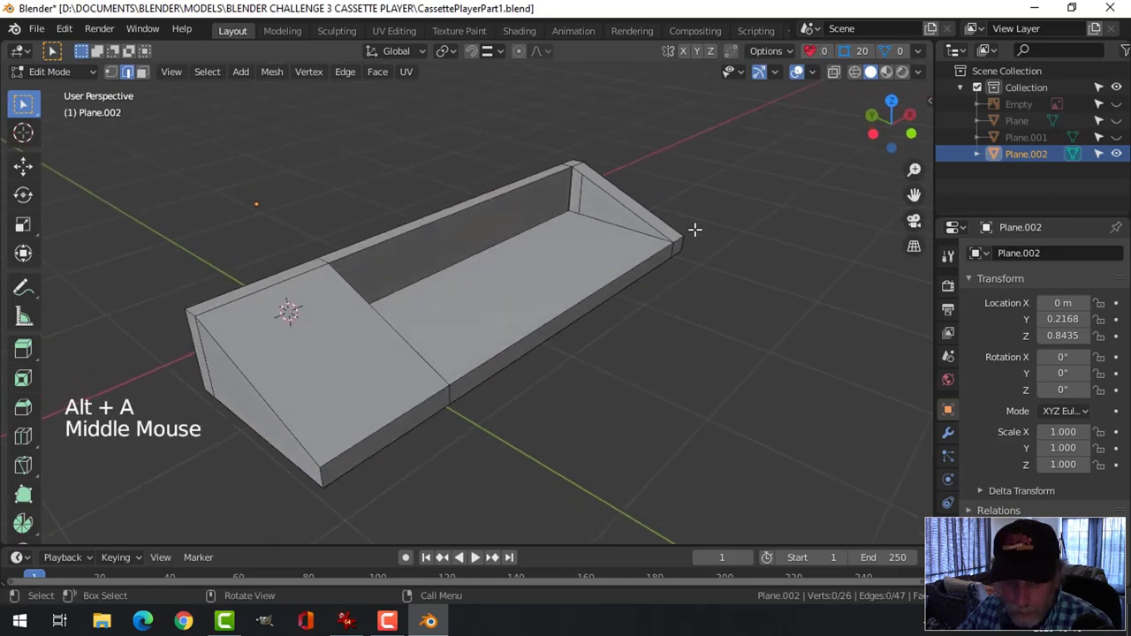
left_click(615, 199)
left_click(651, 228, "shift")
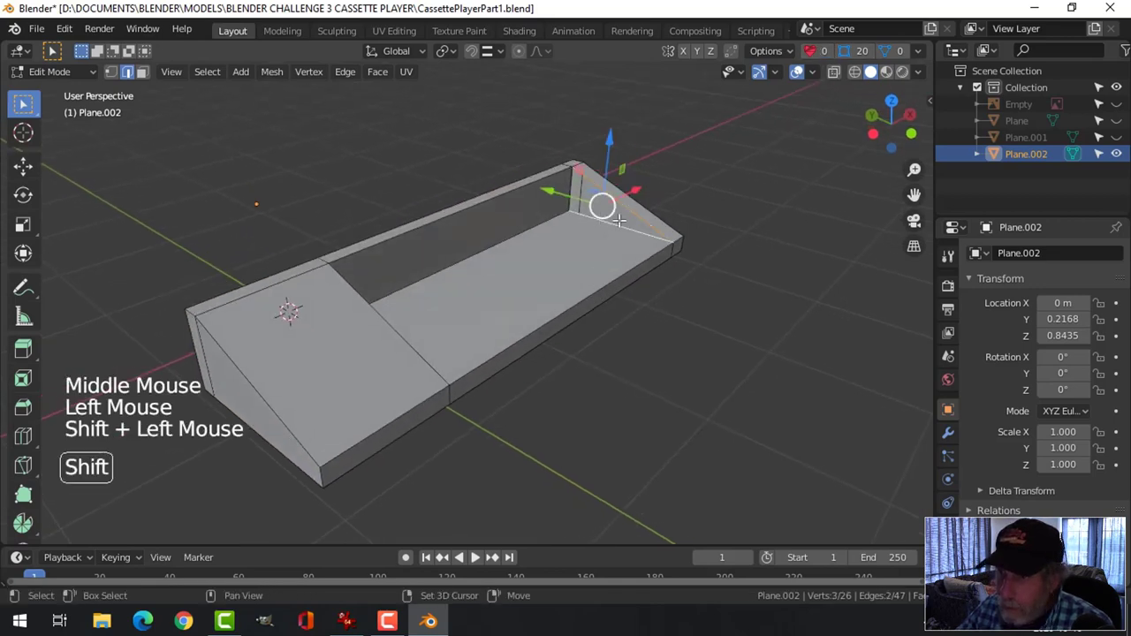
key("f")
key("alt+a")
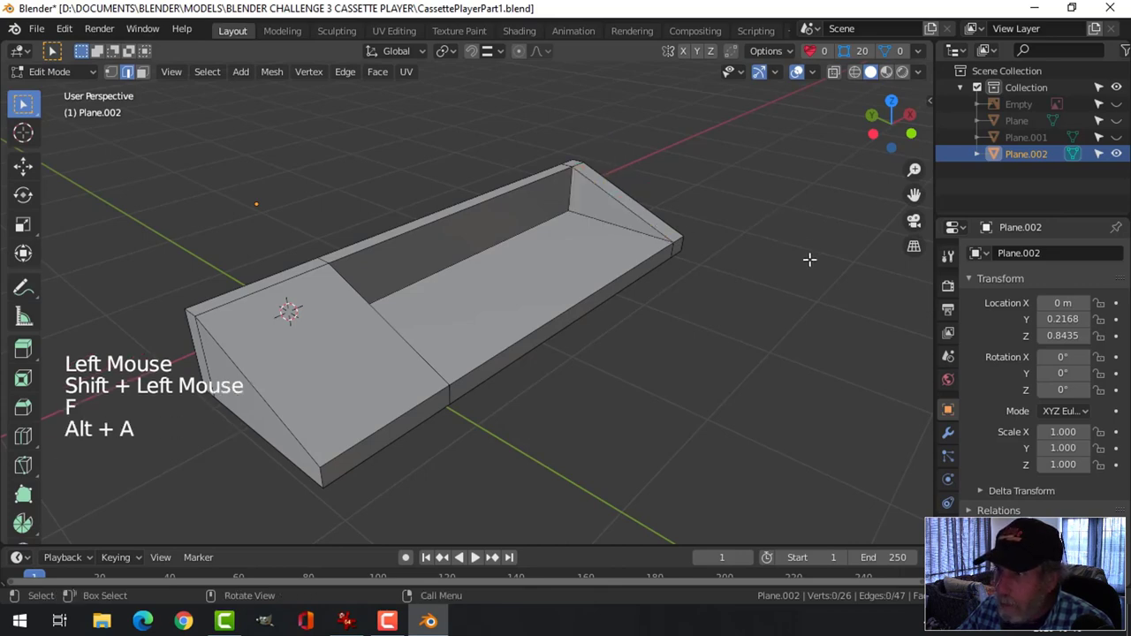
middle_click_drag(811, 258, 793, 203)
key("a")
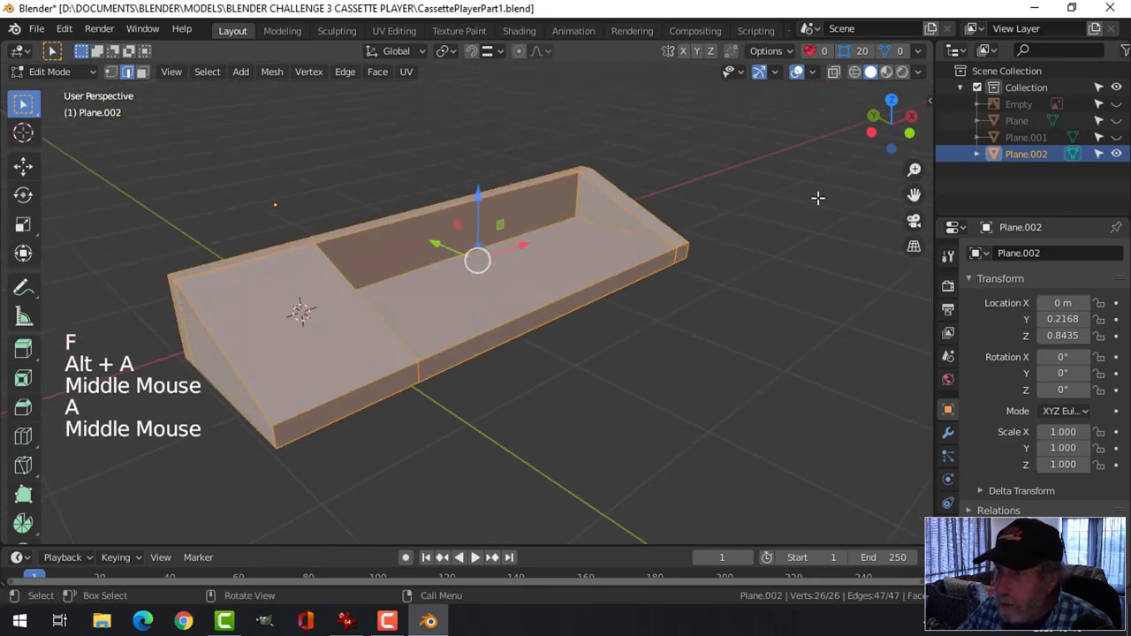
key("Tab")
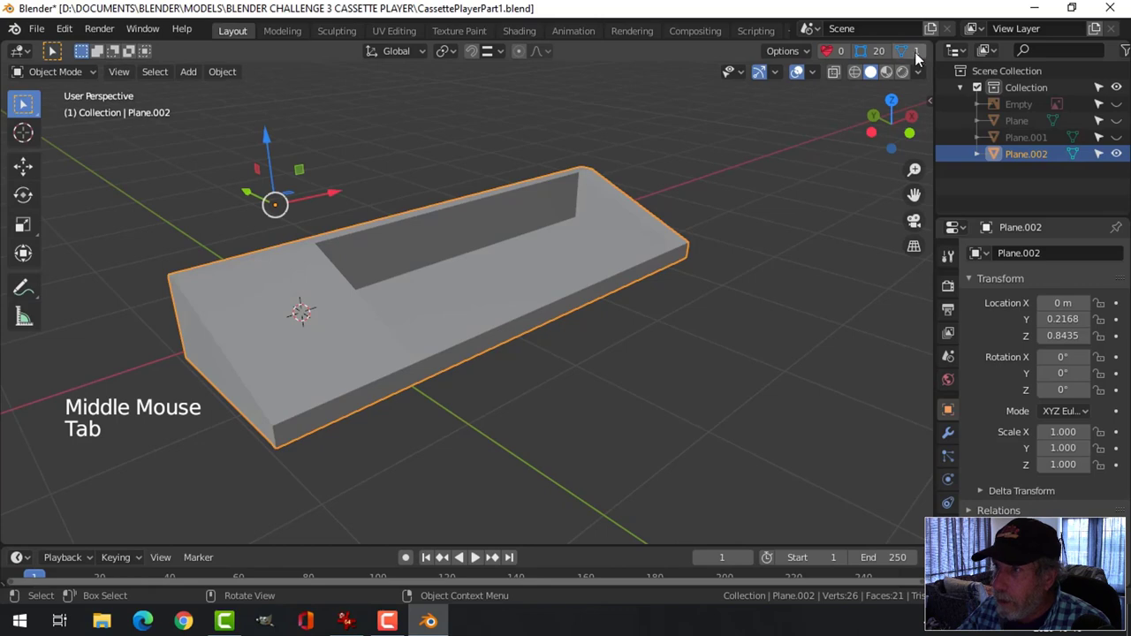
- Delete the triangular face at the recess's right end and add a lengthwise loop cut around the button section
key("Tab")
middle_click_drag(695, 209, 591, 227)
scroll(666, 235, "up", 2)
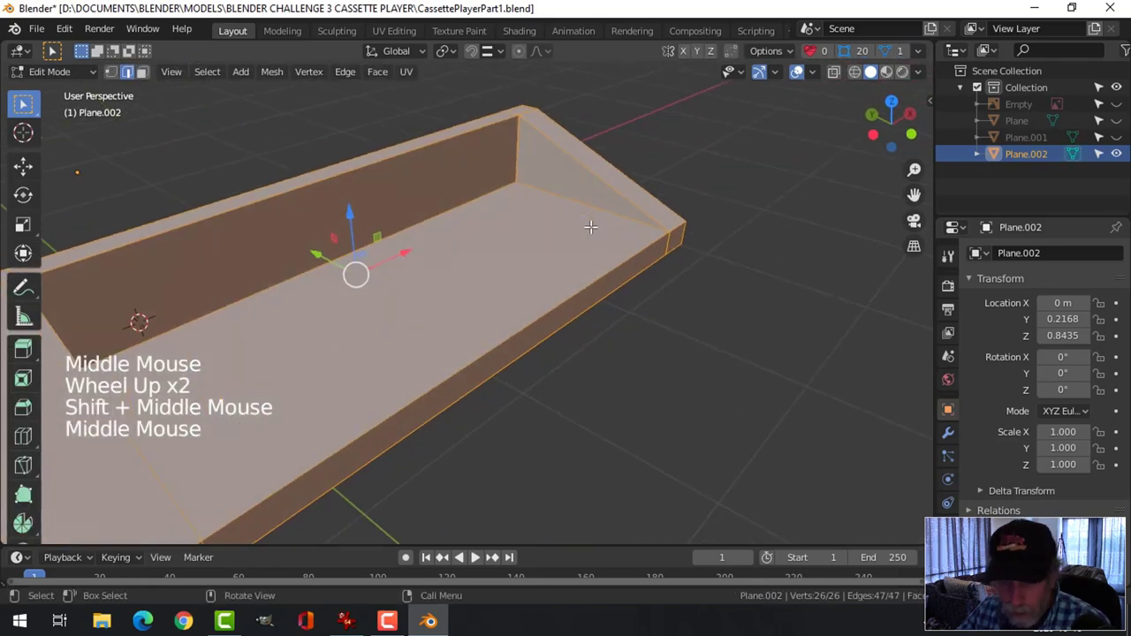
key("3")
left_click(579, 181)
key("x")
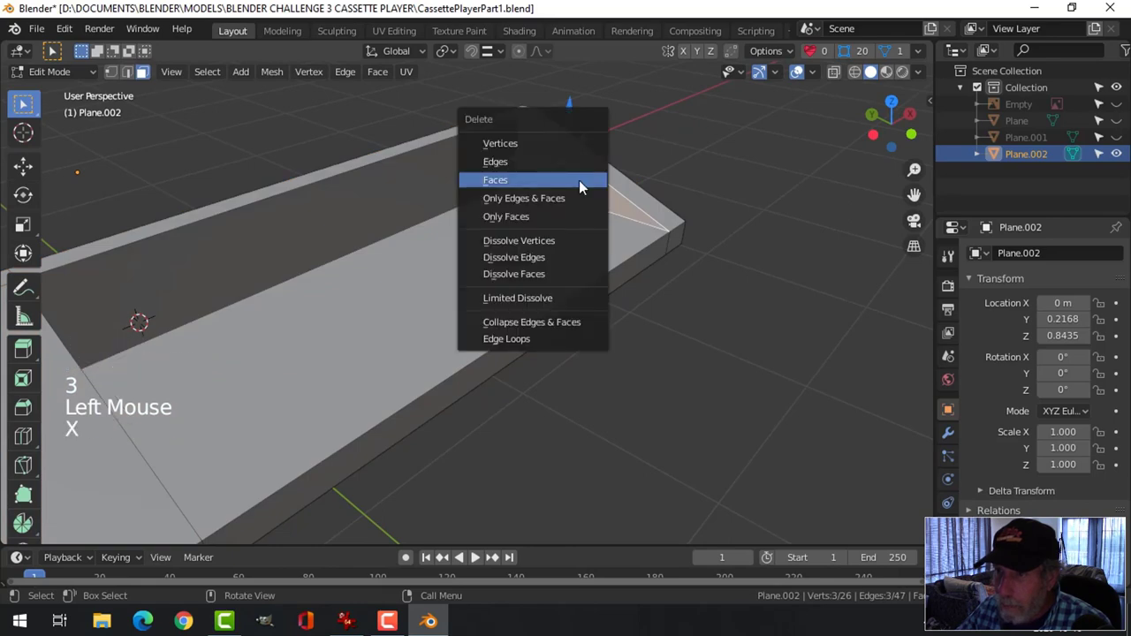
left_click(579, 181)
key("ctrl+r")
left_click(642, 205)
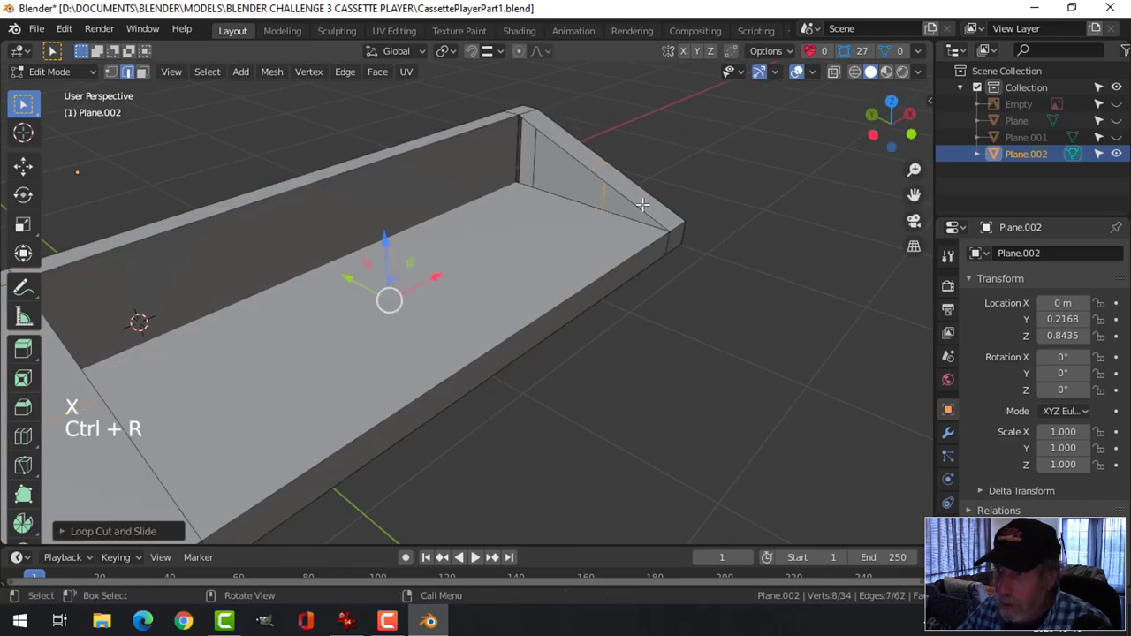
- Slide the new lengthwise loop cut toward the button section's front edge by a factor of about 0.81
scroll(292, 354, "down", 2)
middle_click_drag(472, 329, 674, 305)
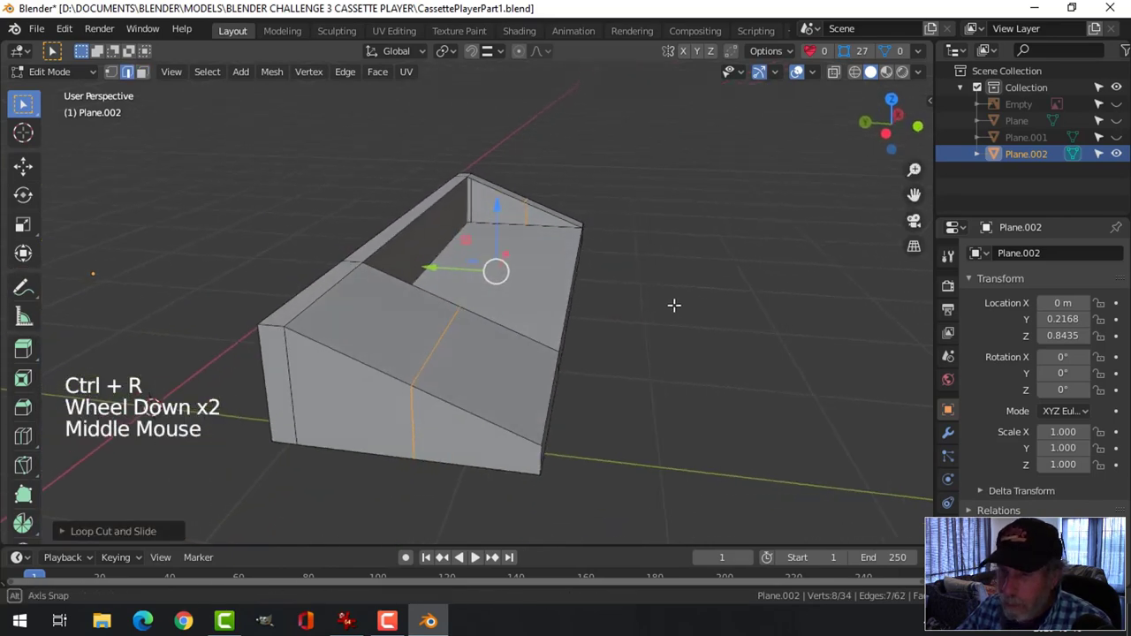
key("g")
key("g")
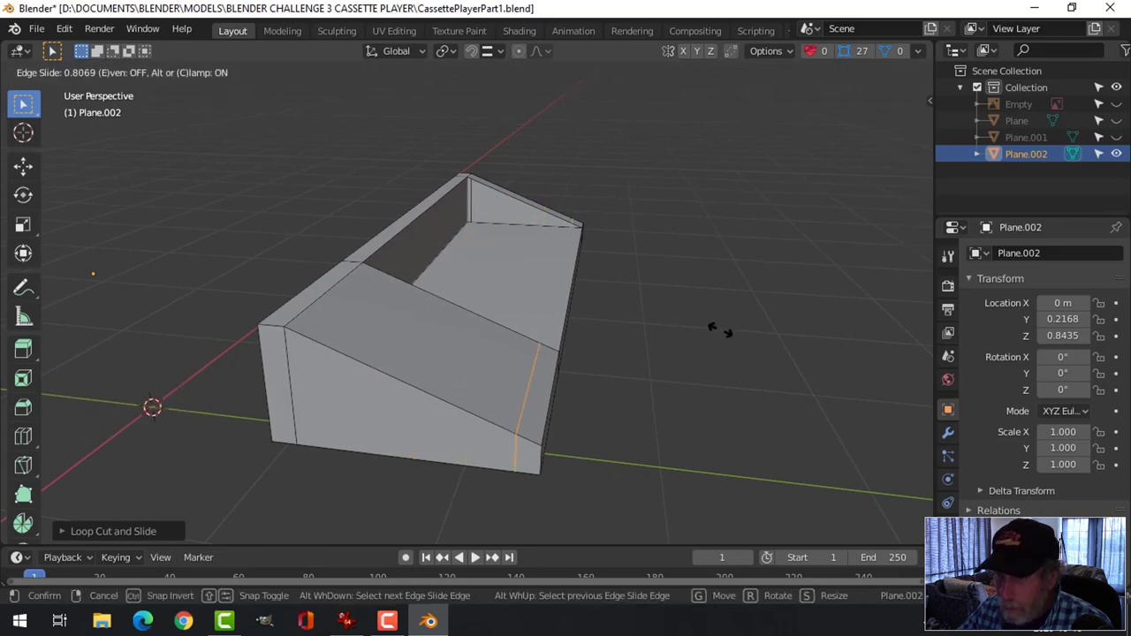
left_click(720, 329)
key("alt+a")
- Try to fill the opening at the recess's right end with a face through its corner vertices
middle_click_drag(654, 271, 538, 314)
scroll(596, 292, "up", 2)
key("1")
scroll(541, 310, "up", 2)
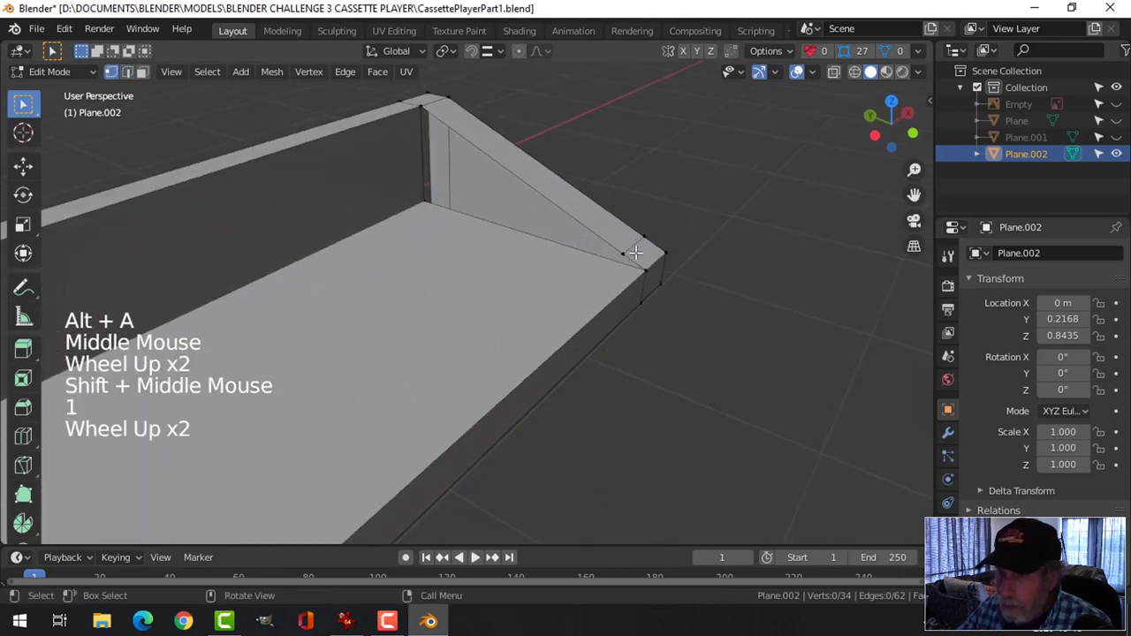
scroll(621, 294, "down", 1)
middle_click_drag(606, 295, 637, 281)
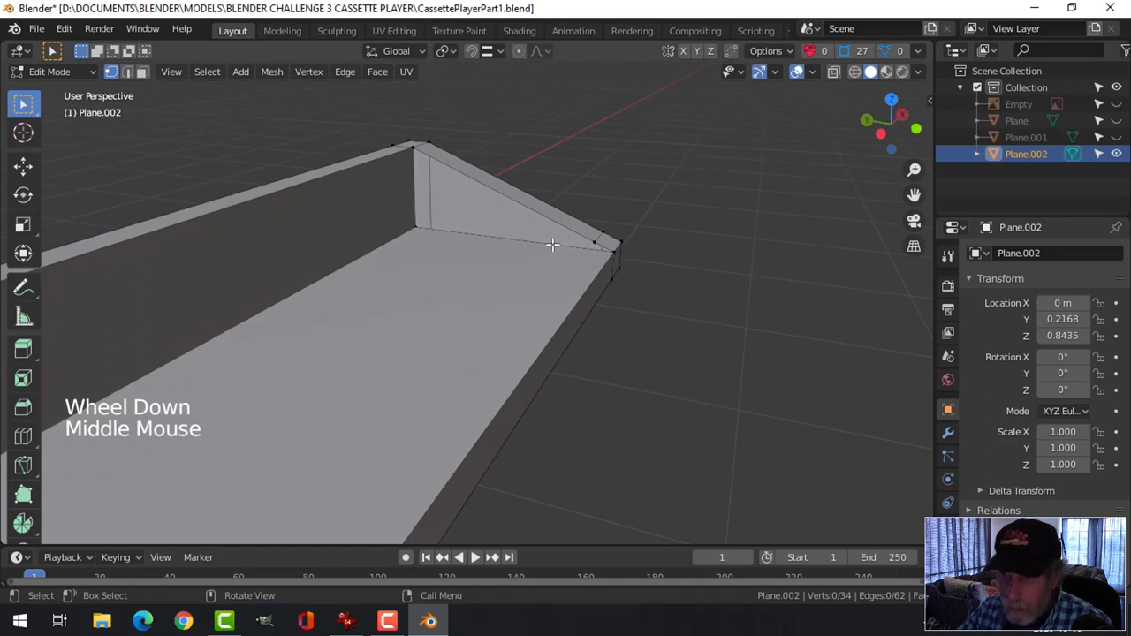
left_click(414, 232)
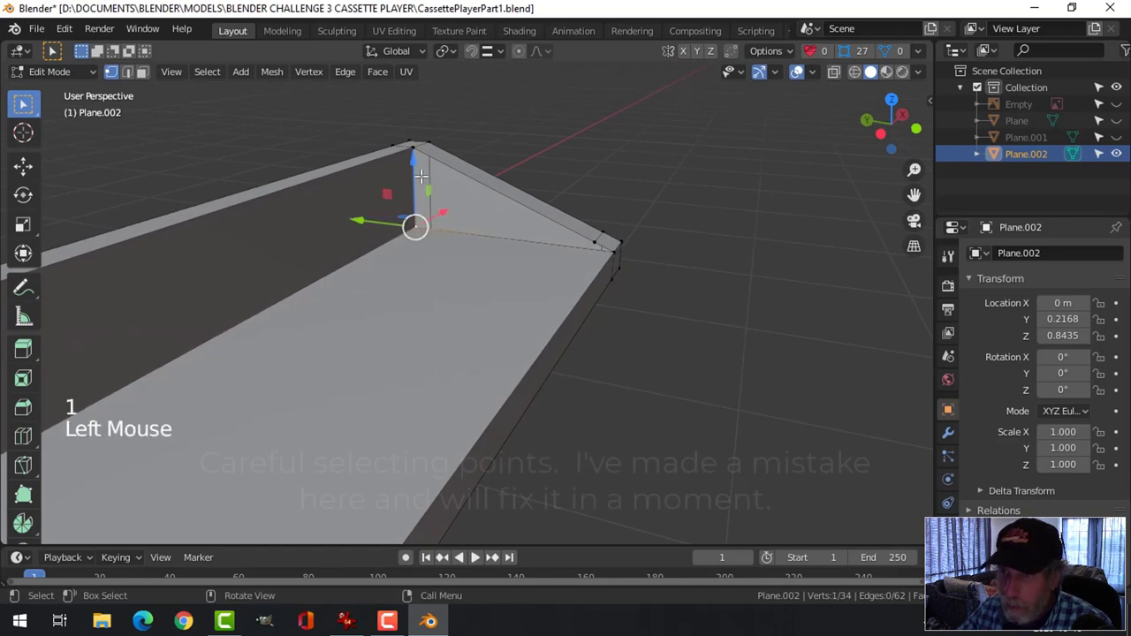
left_click(412, 144, "shift")
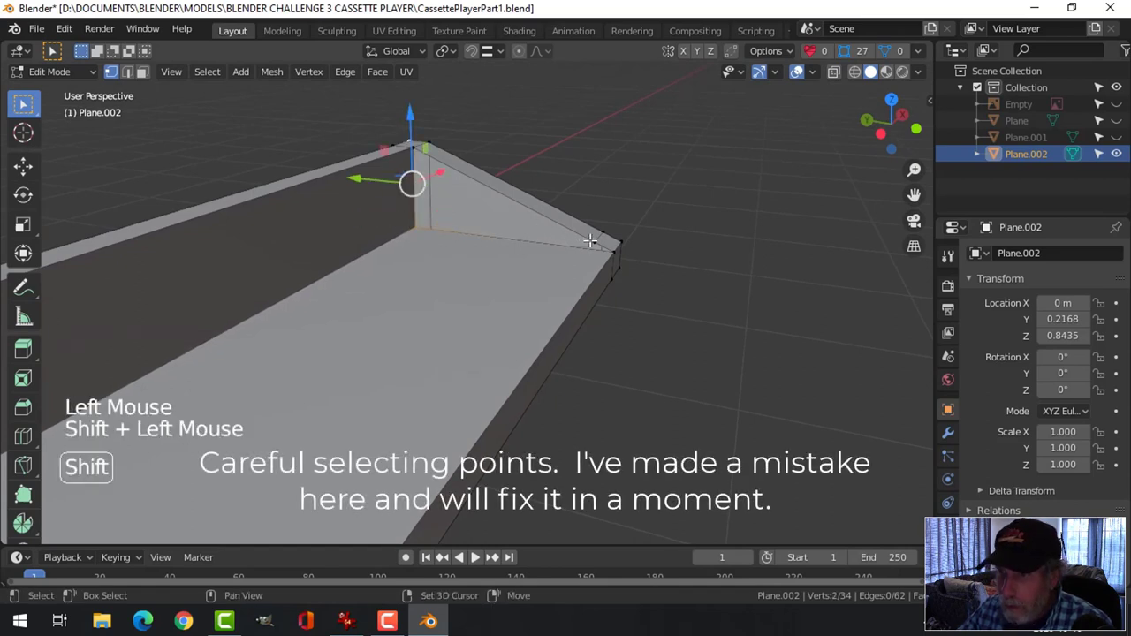
left_click(593, 240, "shift")
key("f")
key("alt+a")
- Fill the opening at the recess's left end with a face from its boundary edge loop
middle_click_drag(654, 263, 511, 344)
scroll(541, 301, "down", 1)
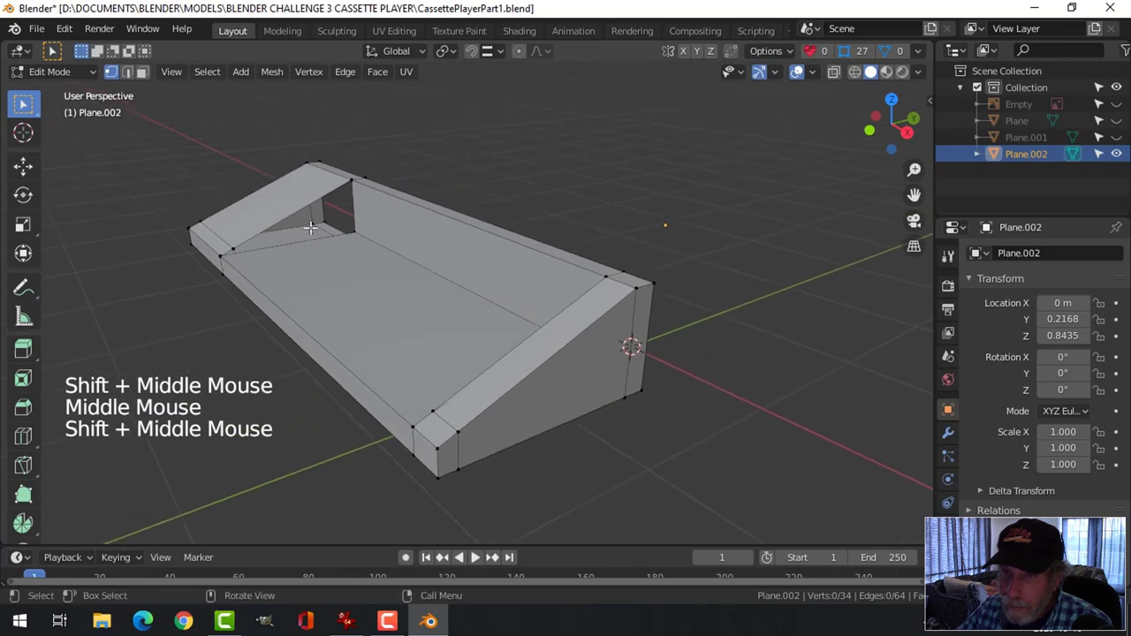
left_click(296, 209, "alt+shift")
key("f")
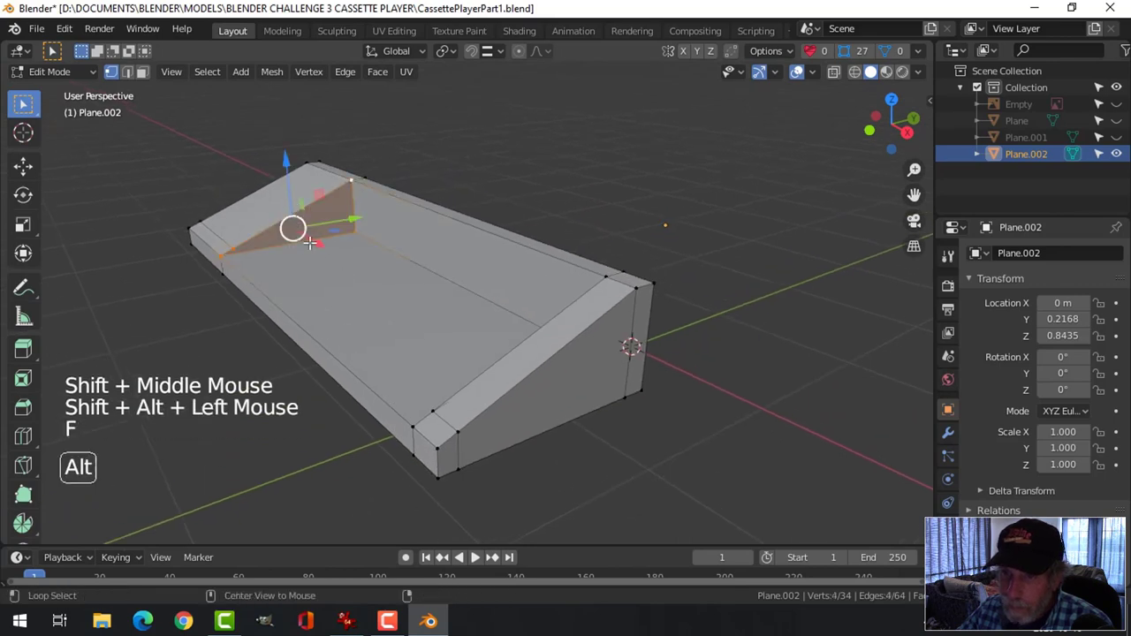
key("alt+a")
- Inspect the recess in Object Mode, then delete the ill-fitting face at its right end in Edit Mode
middle_click_drag(292, 228, 717, 313)
key("Tab")
scroll(422, 257, "down", 3)
scroll(562, 273, "up", 3)
scroll(631, 233, "up", 3)
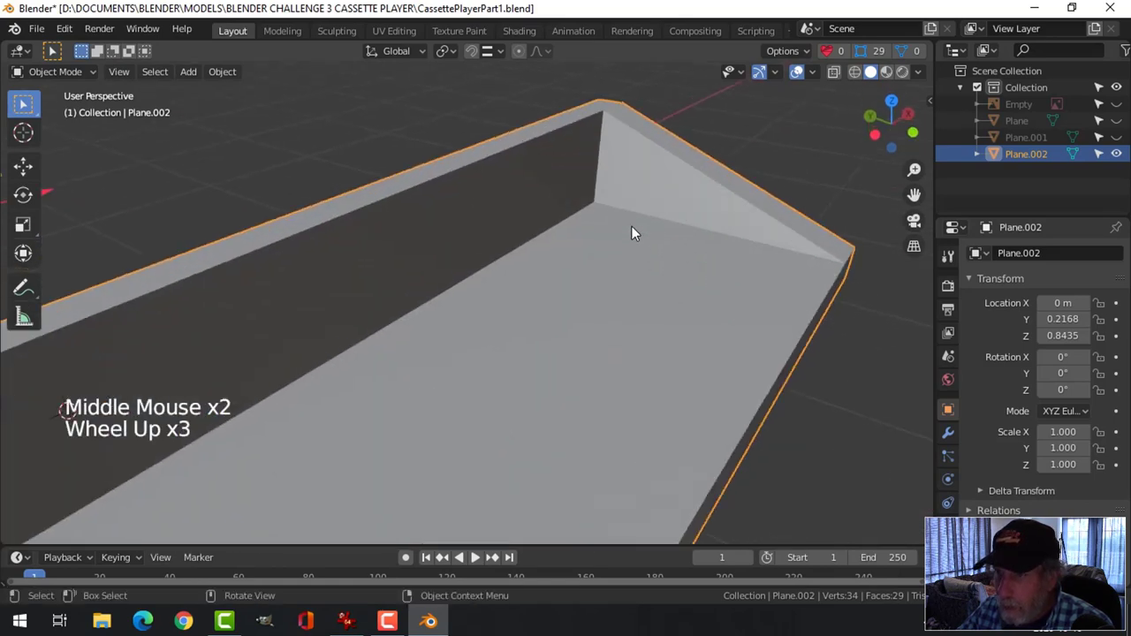
middle_click_drag(631, 233, 622, 306, "shift")
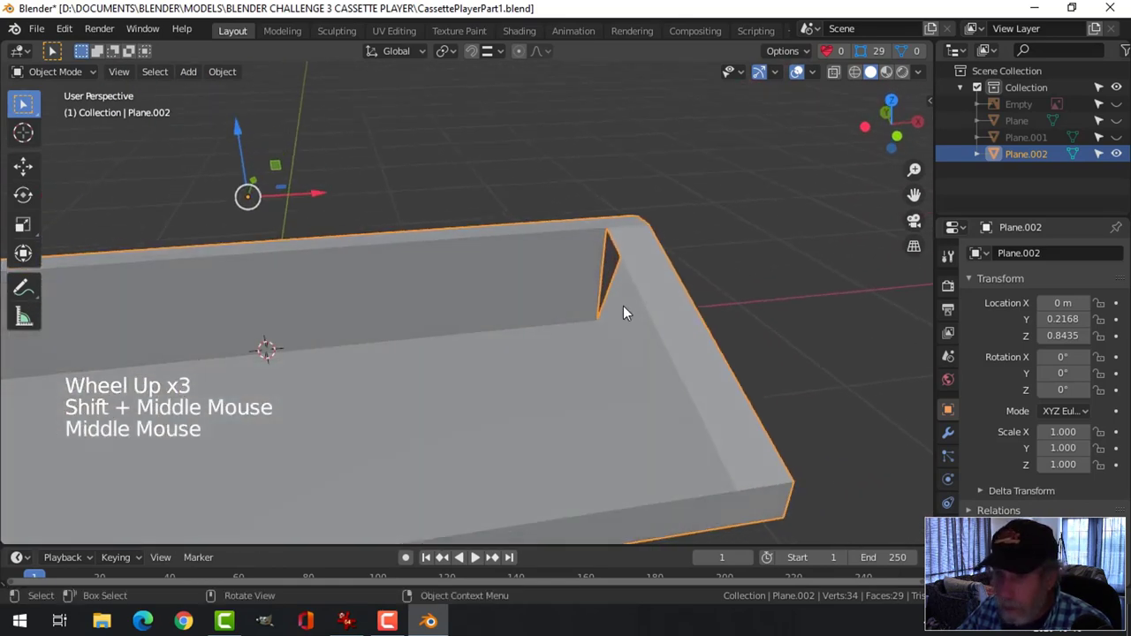
key("3")
left_click(623, 306)
key("Tab")
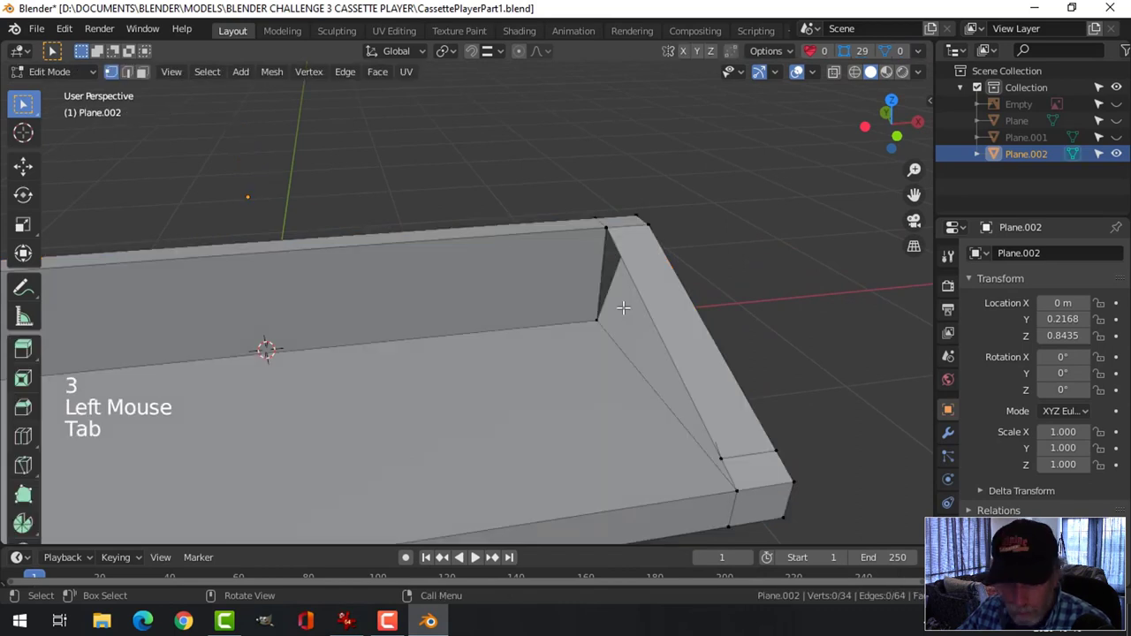
key("3")
left_click(624, 307)
key("x")
left_click(622, 307)
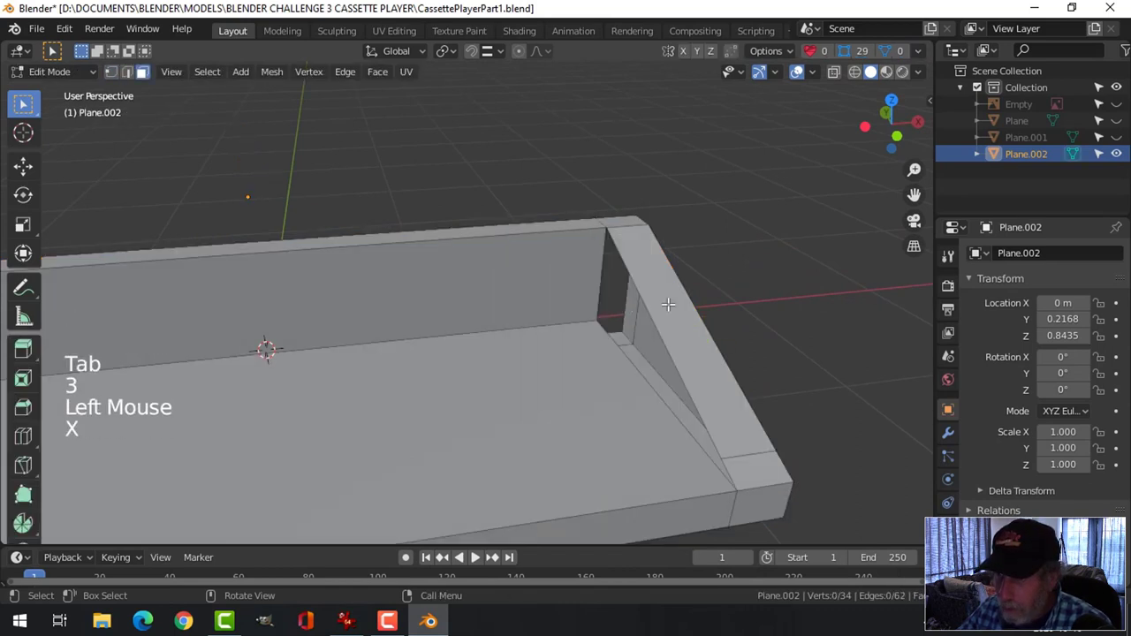
- Fill the opening at the recess's right end from its boundary edge loop and return to Object Mode
key("2")
left_click(665, 299, "alt+shift")
key("f")
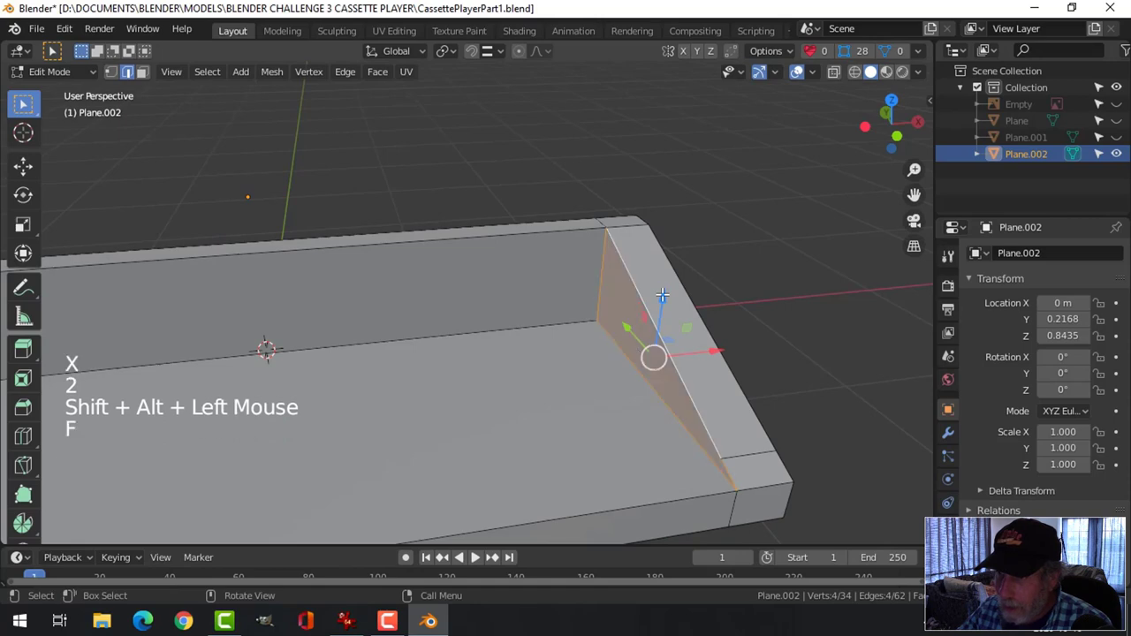
key("alt+a")
scroll(662, 294, "down", 3)
middle_click_drag(667, 290, 581, 347)
key("Tab")
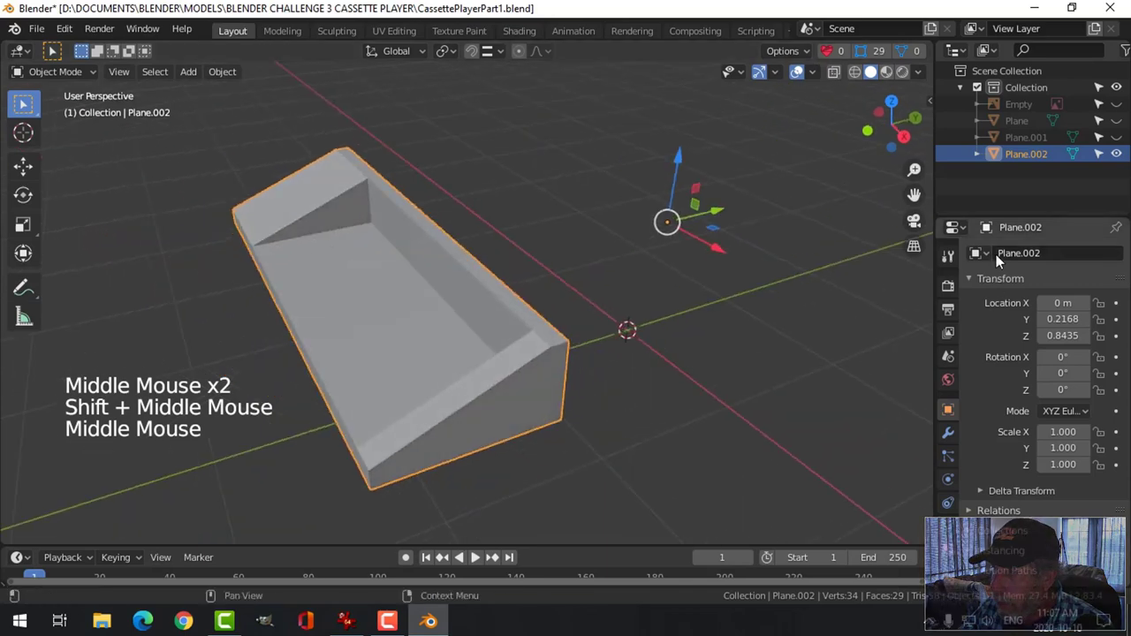
- Add a Bevel modifier to the button section with 4 segments and the limit method set to Angle
left_click(945, 432)
left_click(1000, 253)
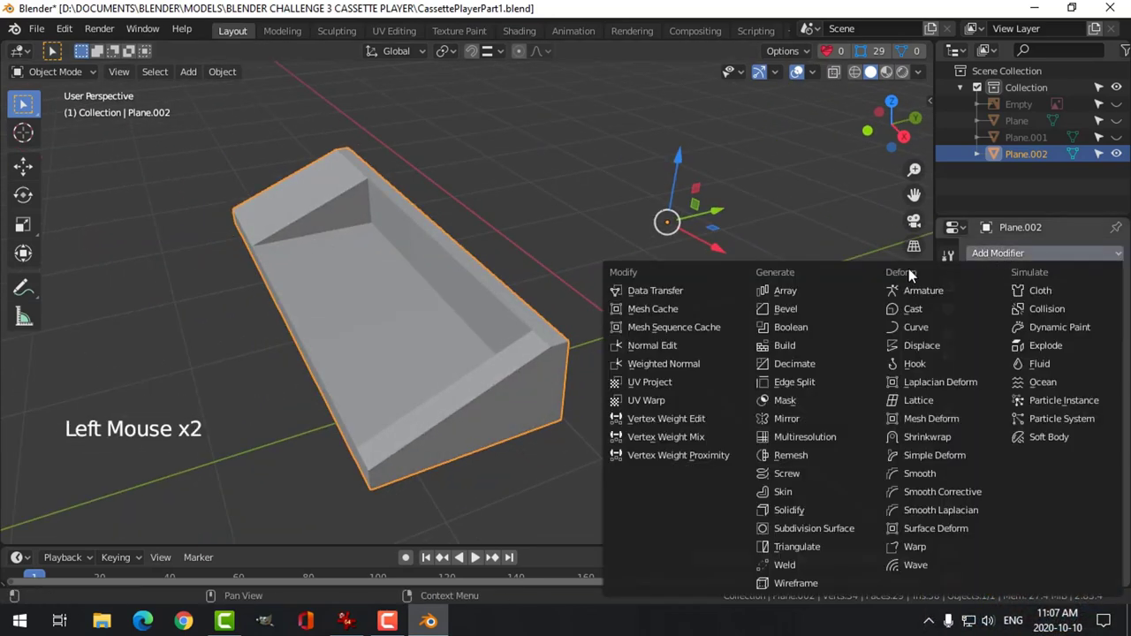
left_click(841, 308)
scroll(697, 326, "up", 2)
middle_click_drag(694, 331, 712, 285, "shift")
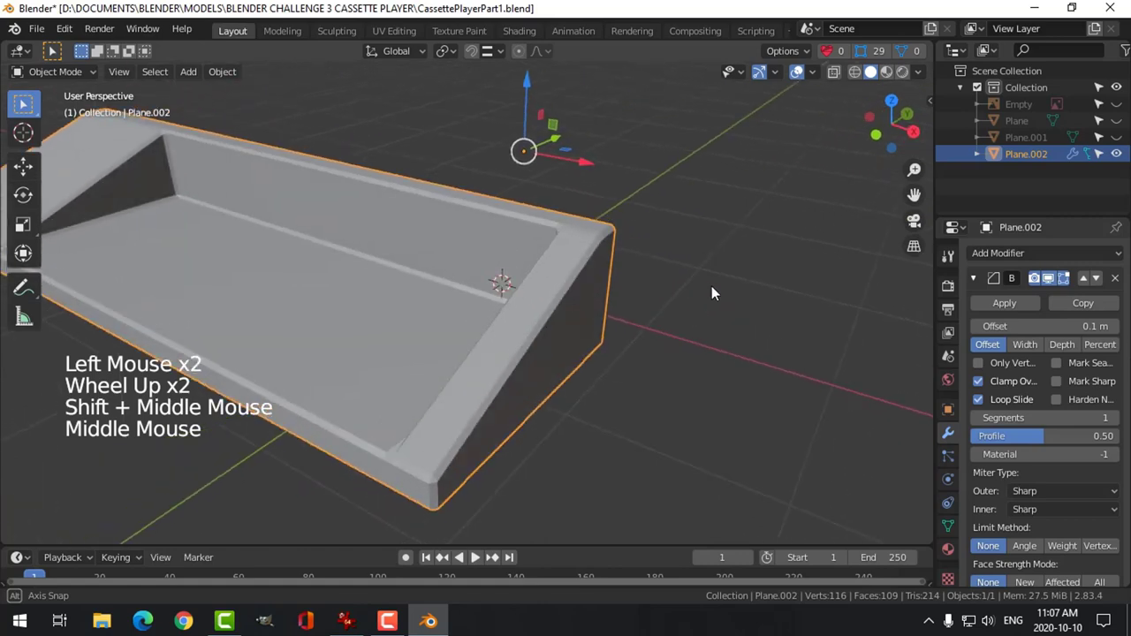
left_click(1115, 418)
left_click(1114, 418)
left_click(1114, 418)
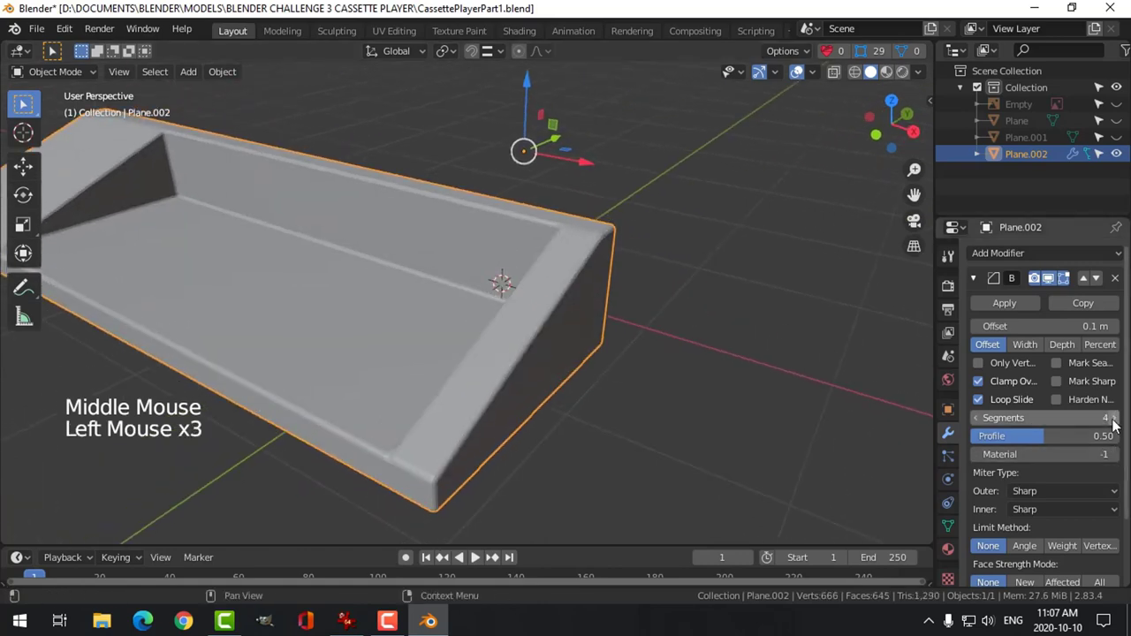
left_click(1027, 546)
middle_click_drag(714, 324, 708, 332)
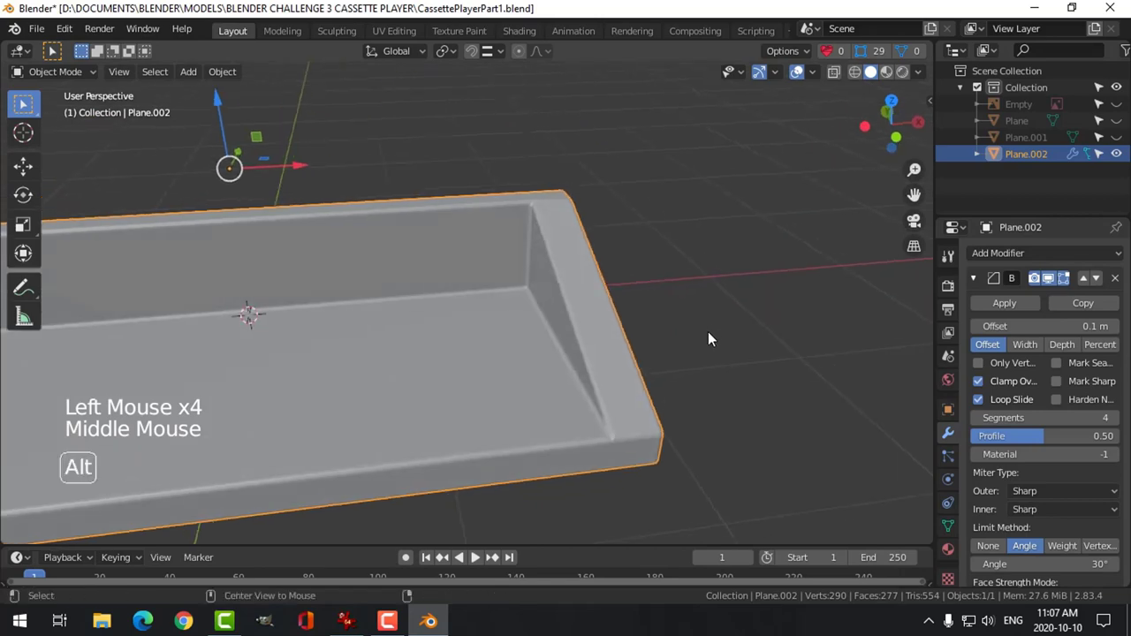
- Check the bevelled button section, reselect it and enter Edit Mode
key("alt+a")
scroll(584, 352, "down", 3)
middle_click_drag(583, 352, 637, 336, "shift")
middle_click_drag(636, 336, 570, 265)
middle_click_drag(570, 266, 525, 318)
scroll(499, 312, "up", 2)
left_click(499, 318)
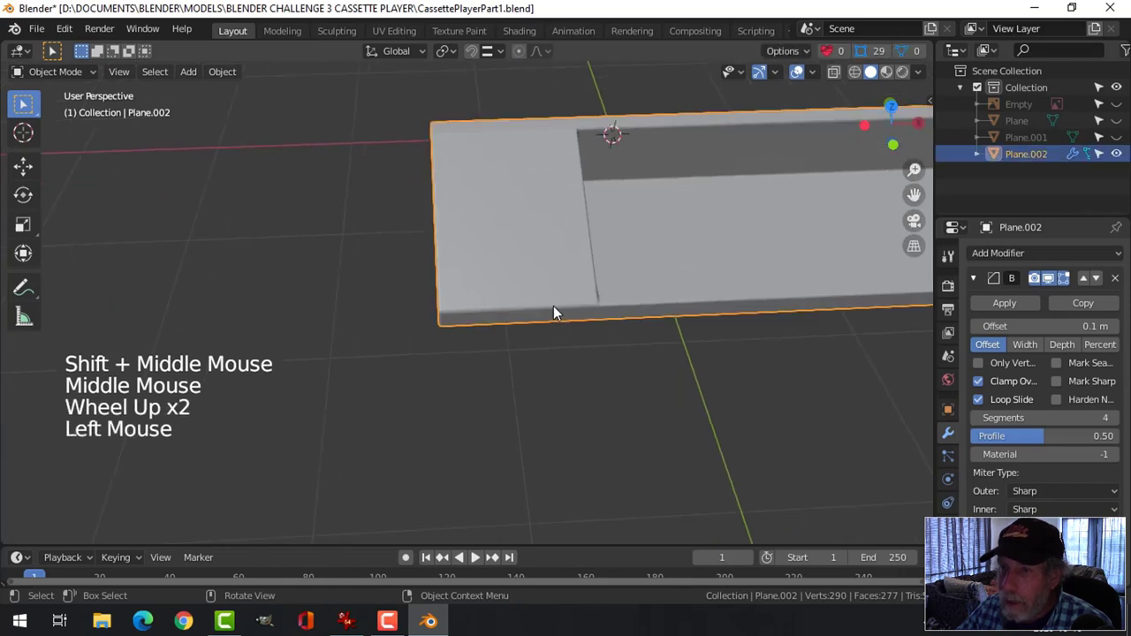
key("Tab")
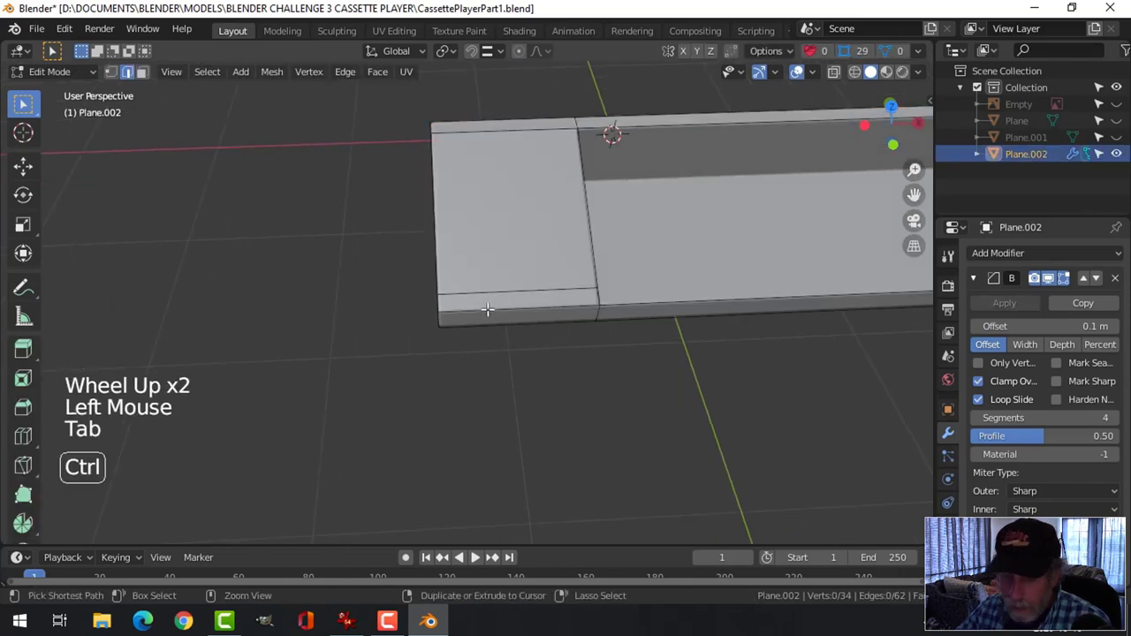
- Try 11 crosswise loop cuts through the block beside the recess's left end and undo them
key("ctrl+r")
scroll(487, 309, "up", 4)
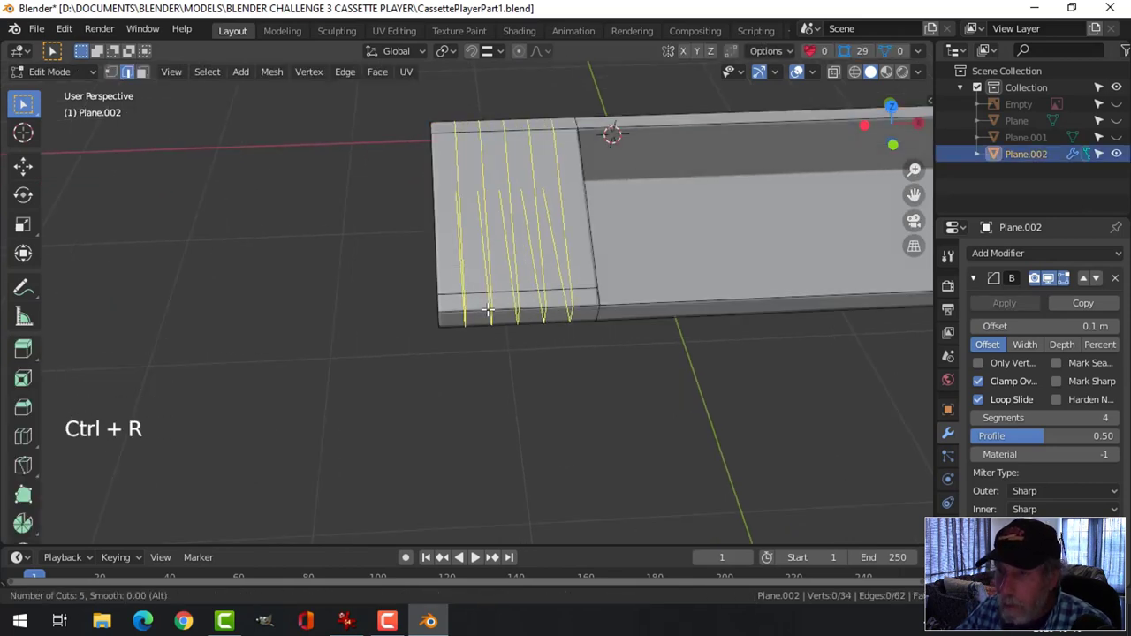
scroll(487, 310, "up", 6)
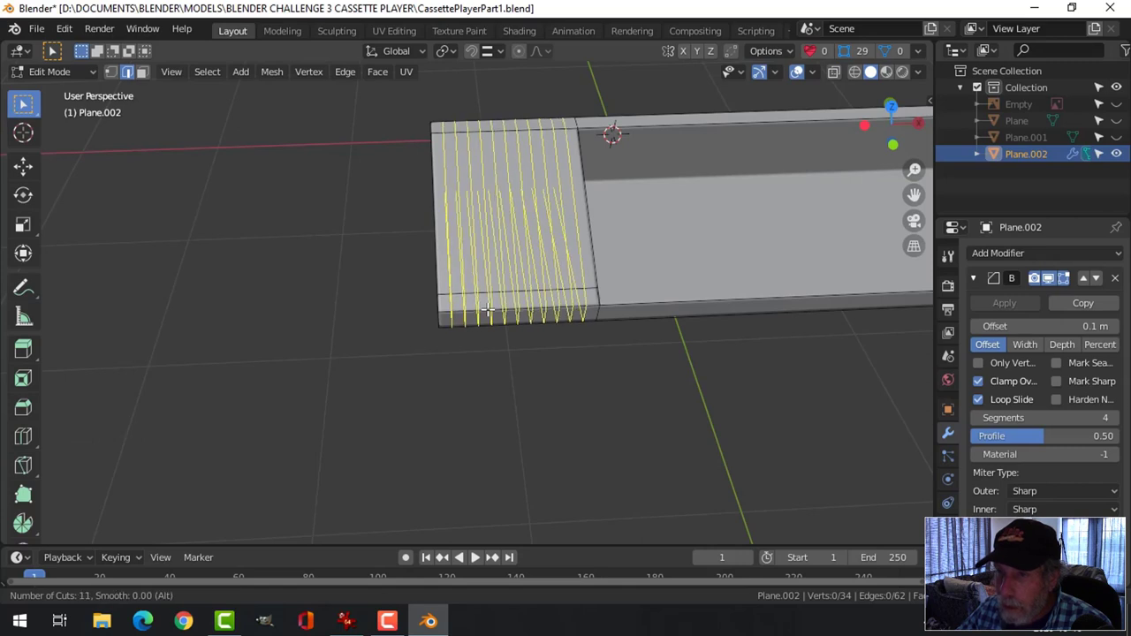
left_click(487, 310)
right_click(487, 309)
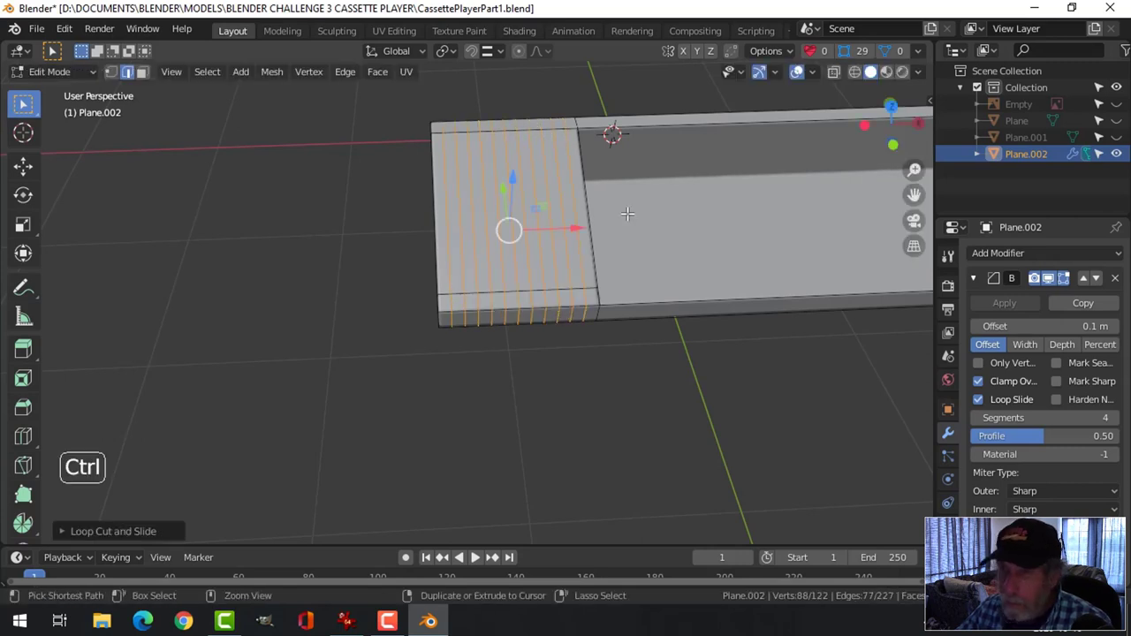
key("ctrl+z")
- Add a lengthwise loop cut along the button section and slide it close to the sloped top's back edge
key("ctrl+r")
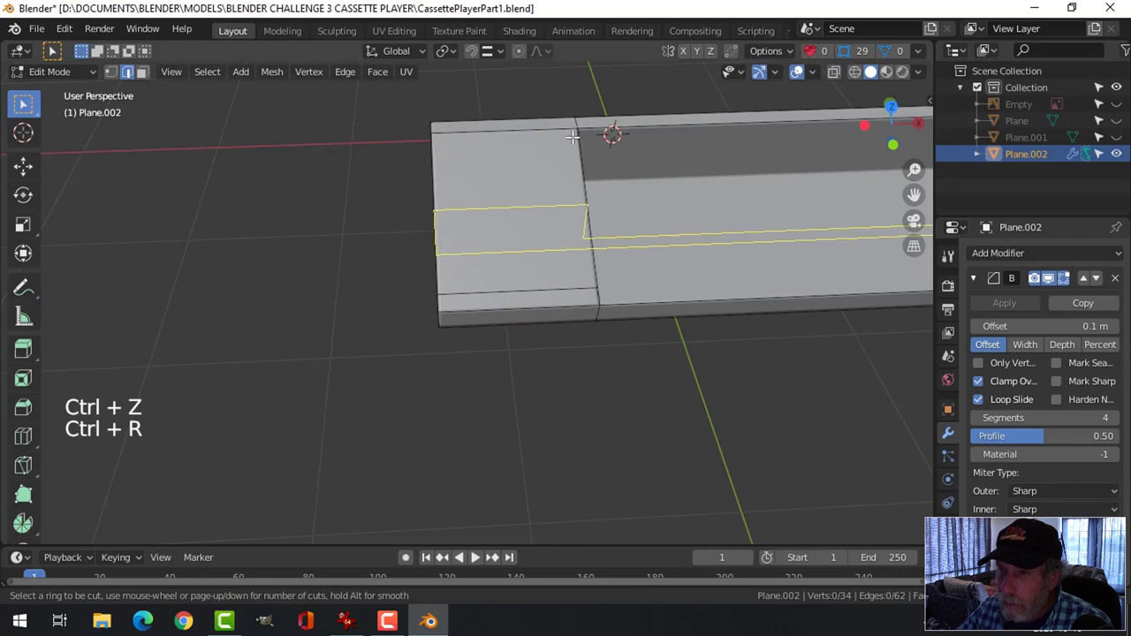
left_click(573, 137)
right_click(576, 131)
middle_click_drag(522, 209, 541, 259)
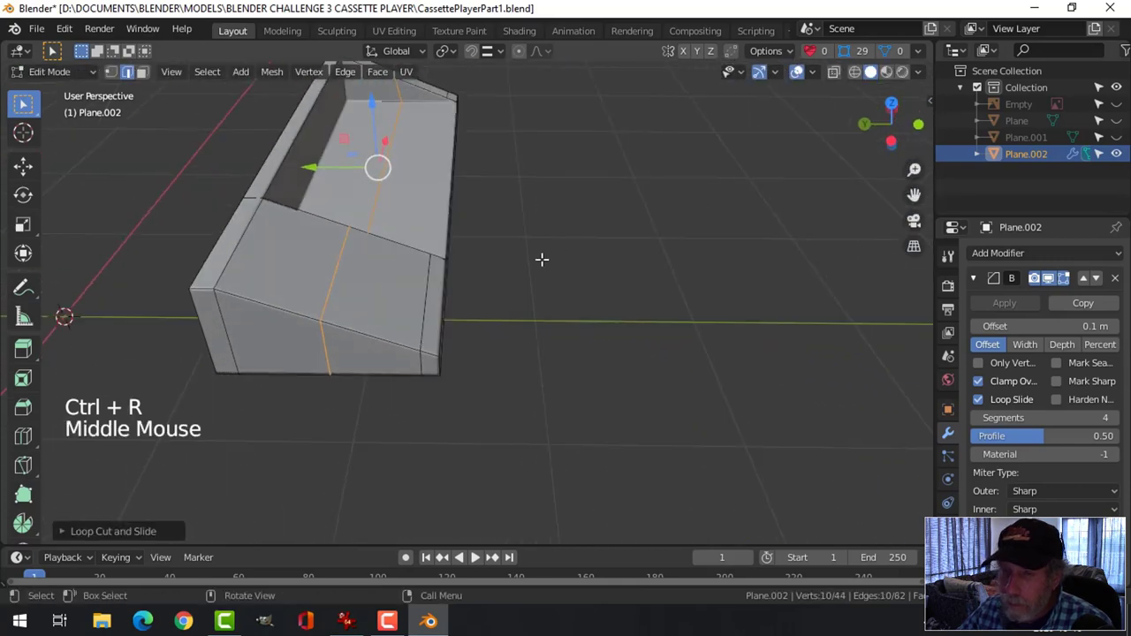
key("g")
key("g")
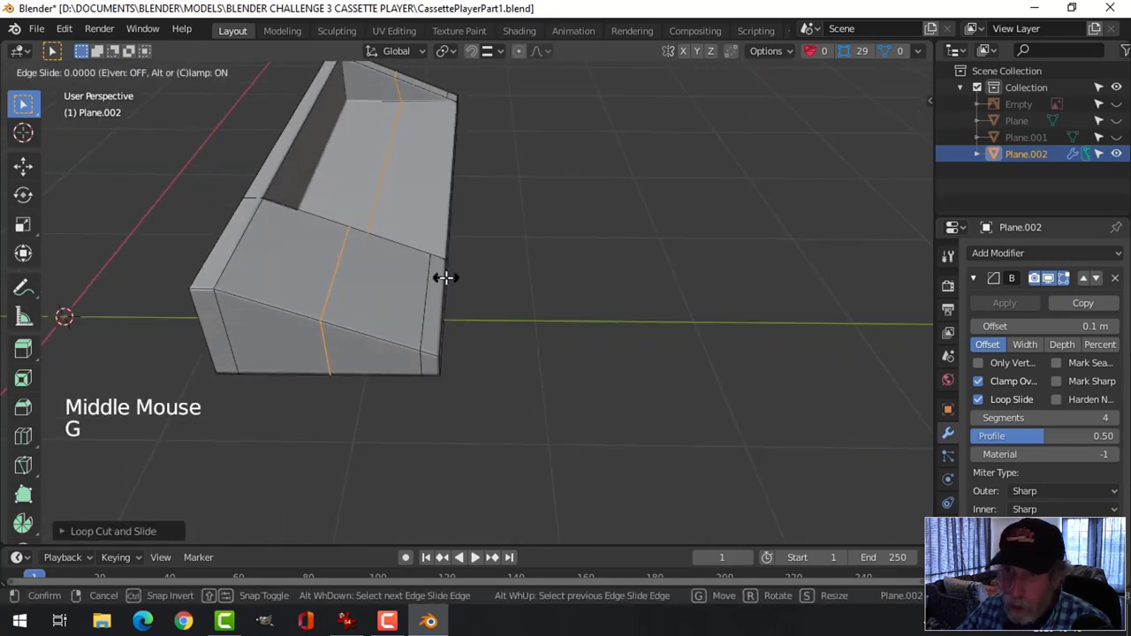
left_click(373, 265)
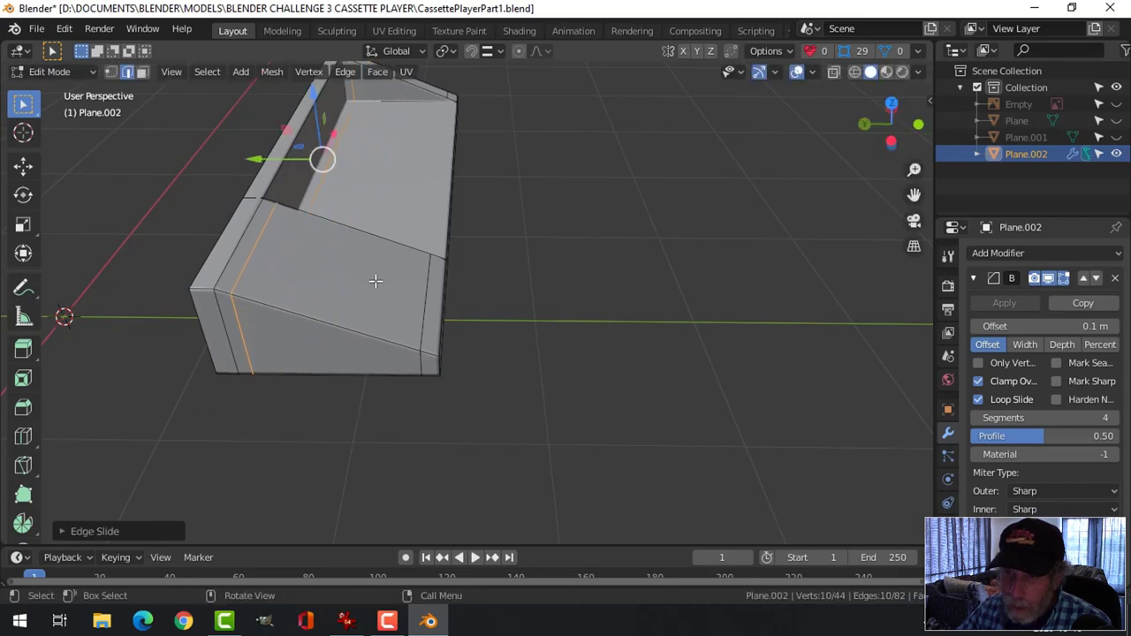
- Add a second lengthwise loop cut and slide it toward the front edge by a factor of about 0.84
key("ctrl+r")
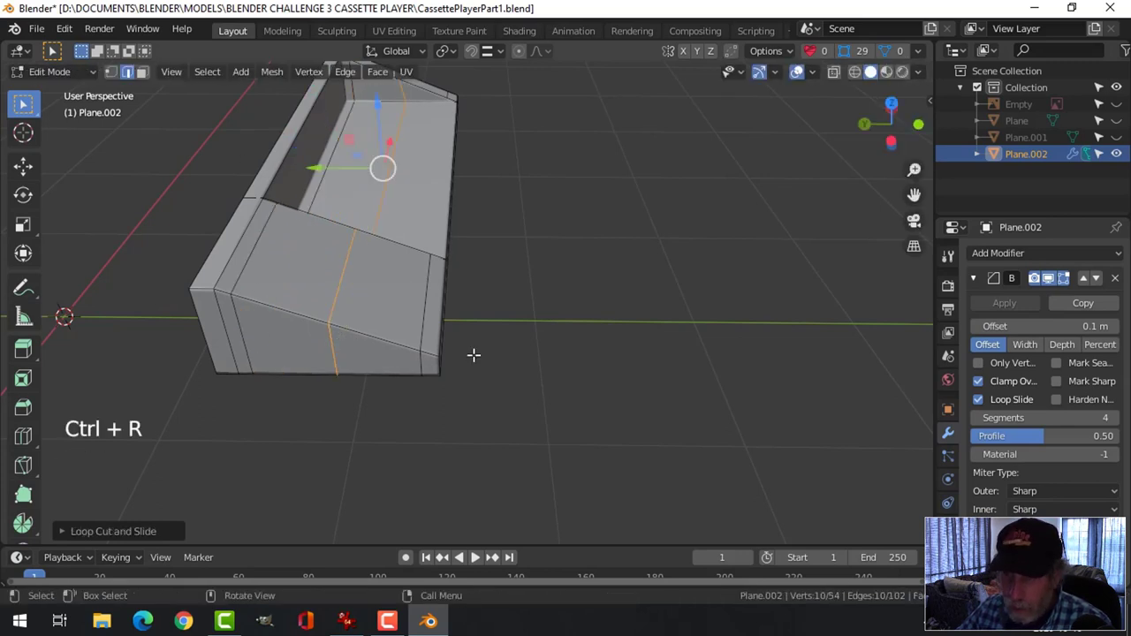
left_click(474, 354)
key("g")
key("g")
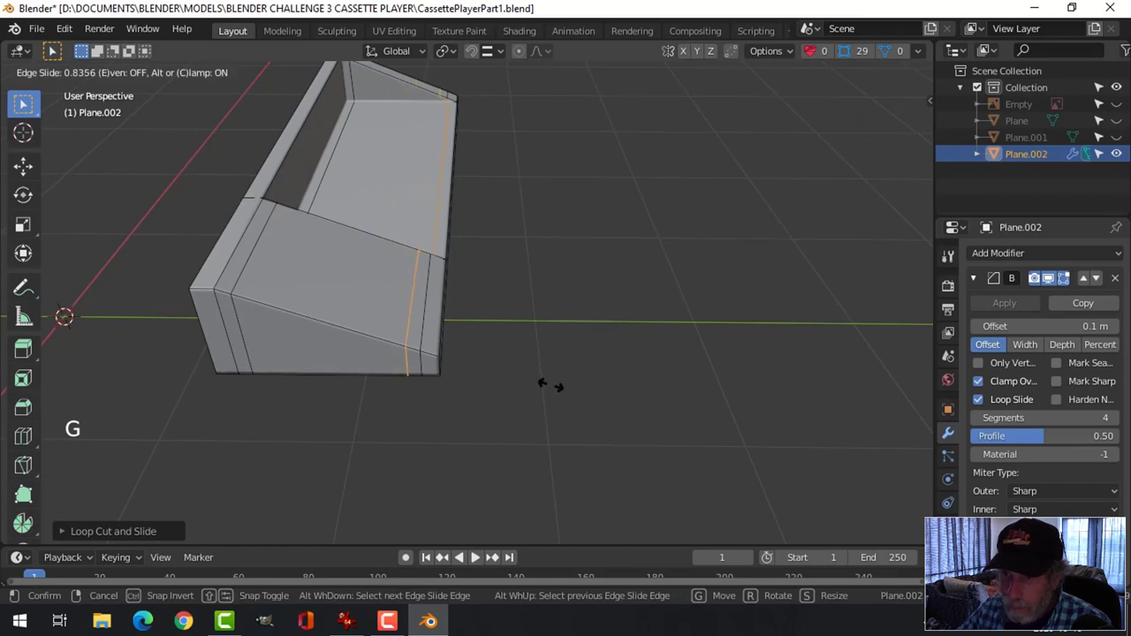
left_click(550, 386)
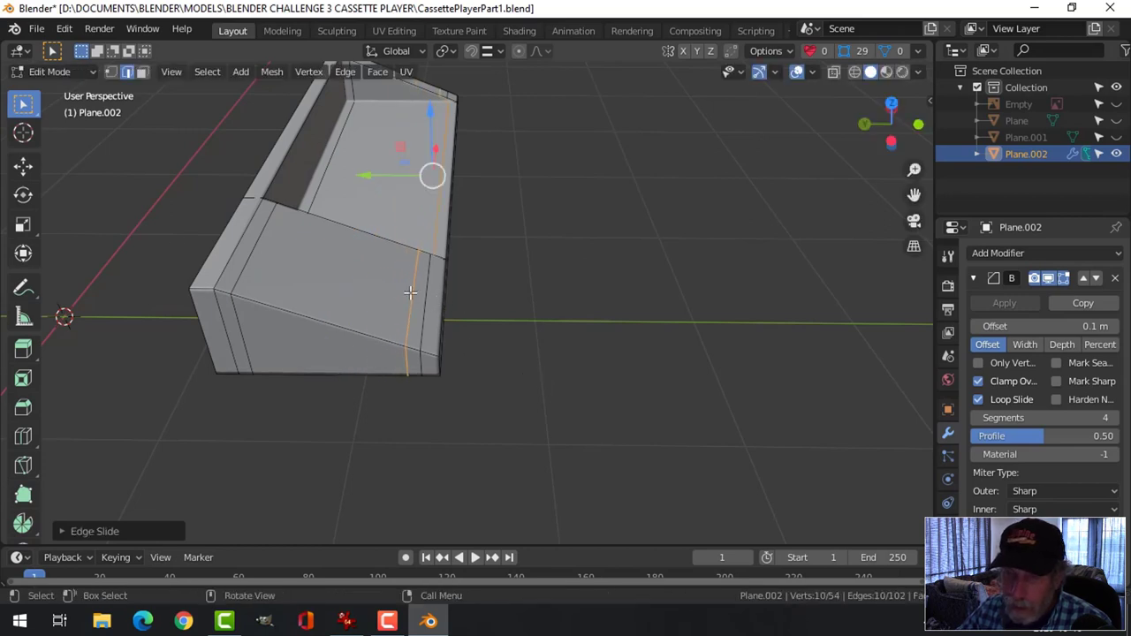
key("alt+a")
- Add 11 evenly spaced crosswise loop cuts through the block beside the recess's left end
middle_click_drag(410, 292, 261, 239)
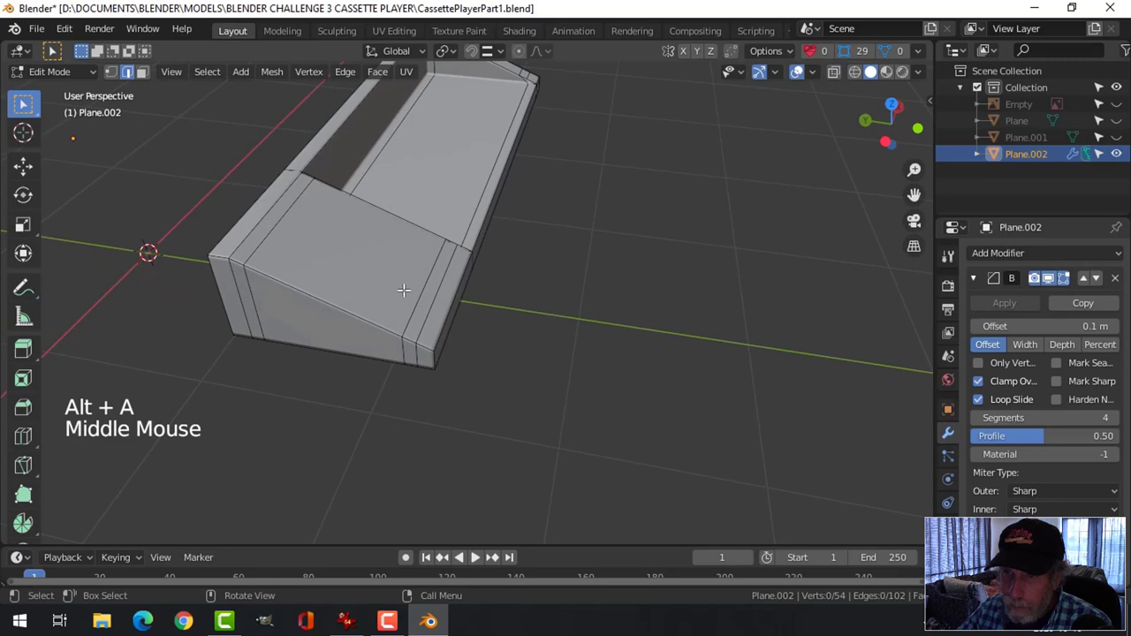
middle_click_drag(438, 284, 424, 265)
key("ctrl+r")
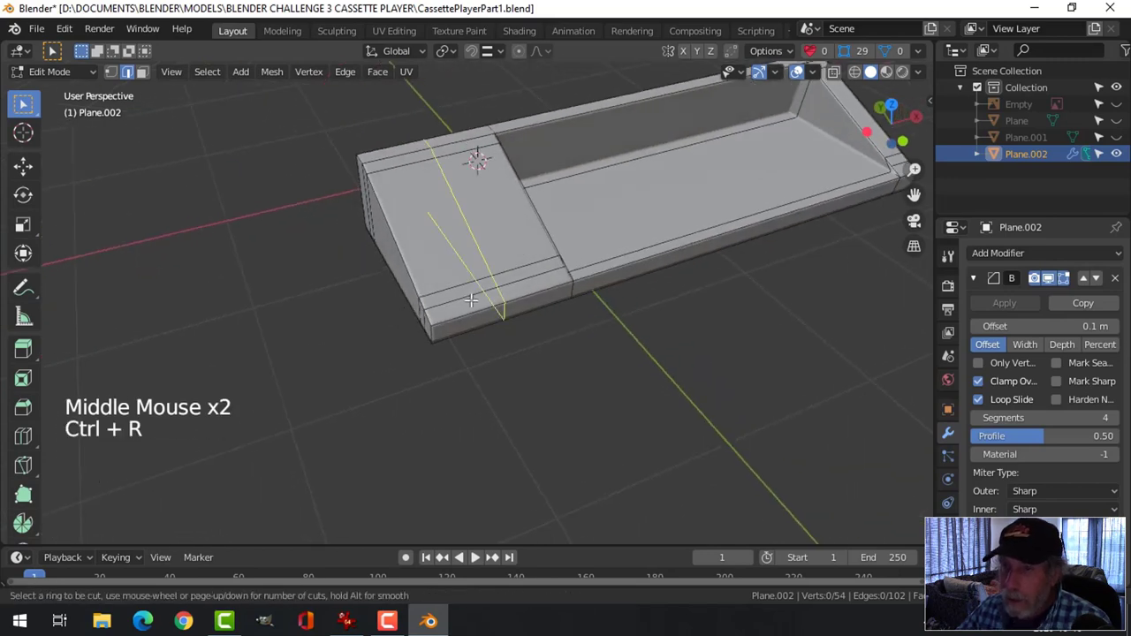
scroll(472, 301, "up", 11)
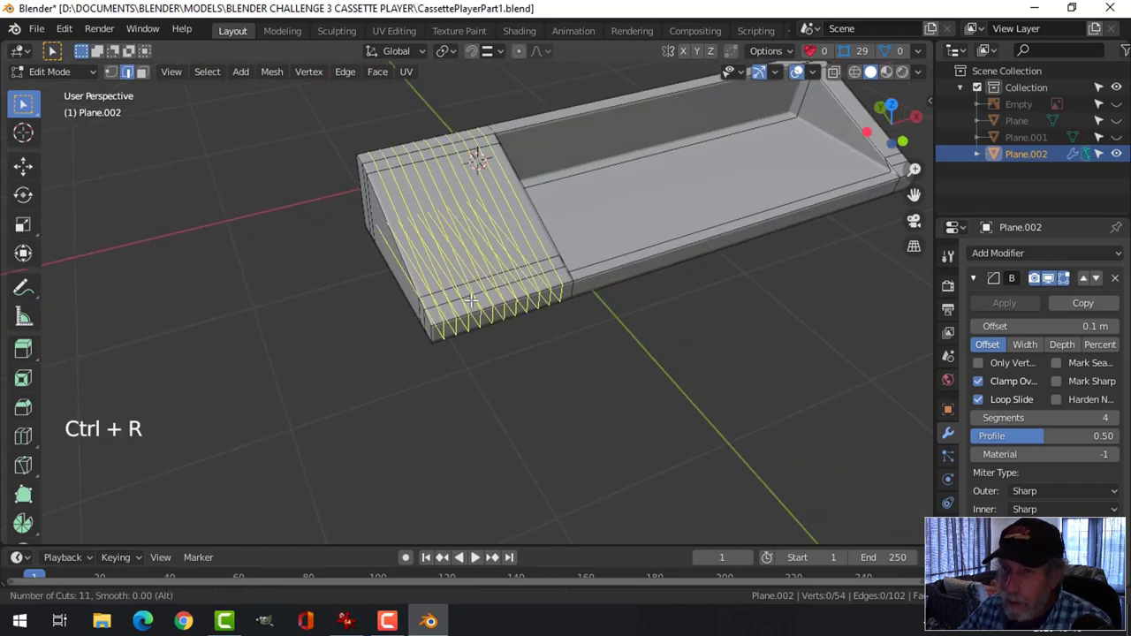
left_click(530, 284)
right_click(530, 284)
key("alt+a")
- Try selecting every second strip face on the sloped top of the block beside the recess
middle_click_drag(531, 285, 469, 245)
key("3")
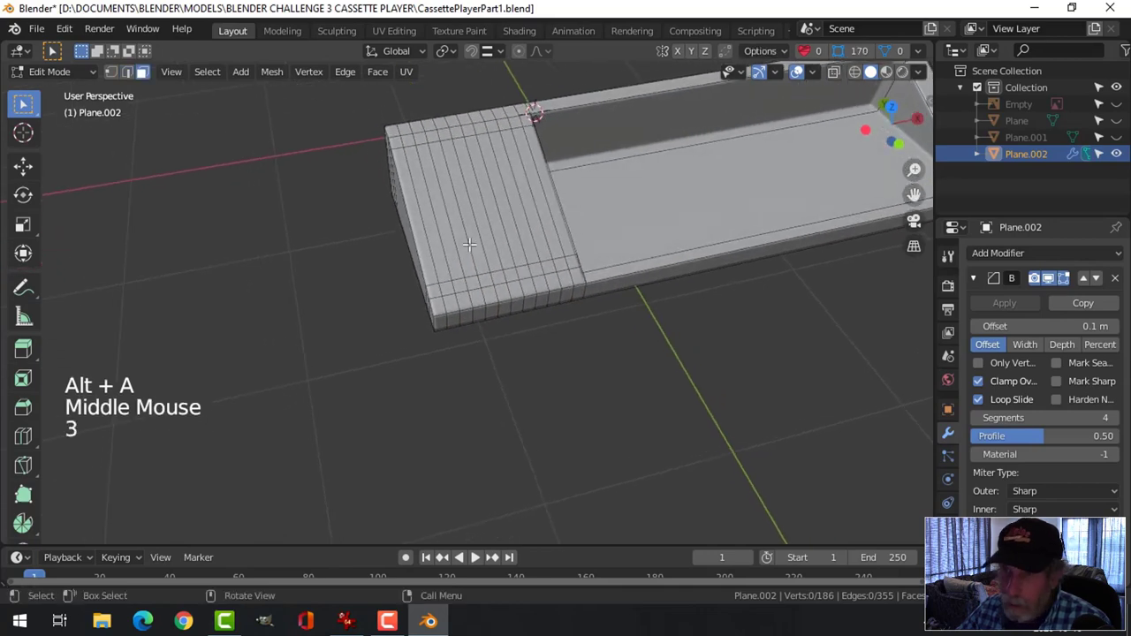
left_click(423, 203)
left_click(453, 180, "shift")
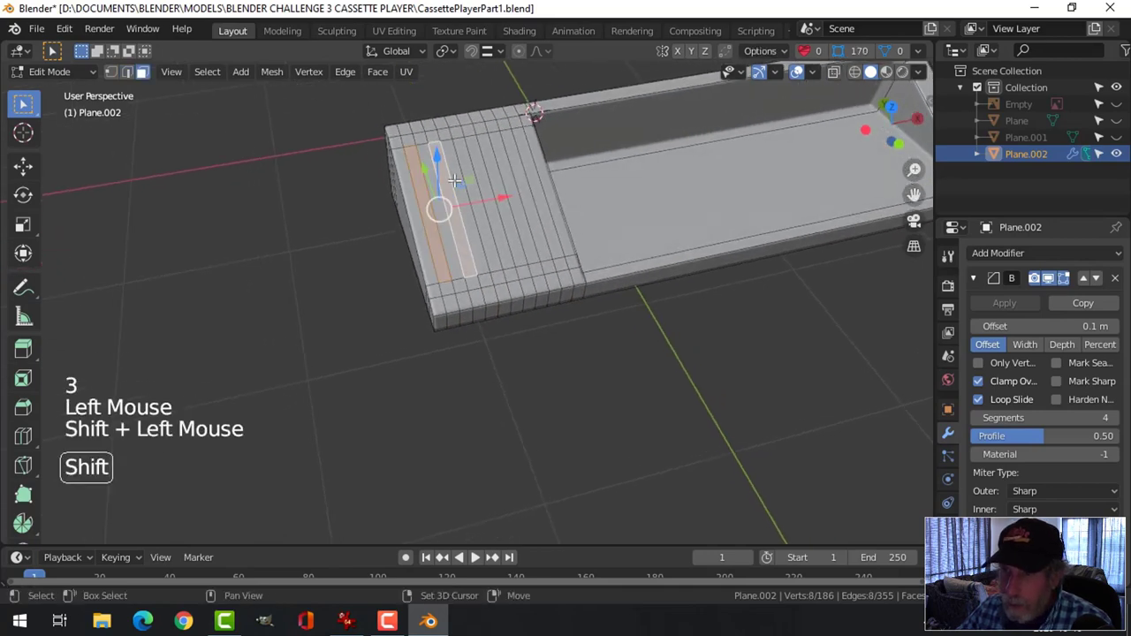
left_click(473, 168, "shift")
key("ctrl+z")
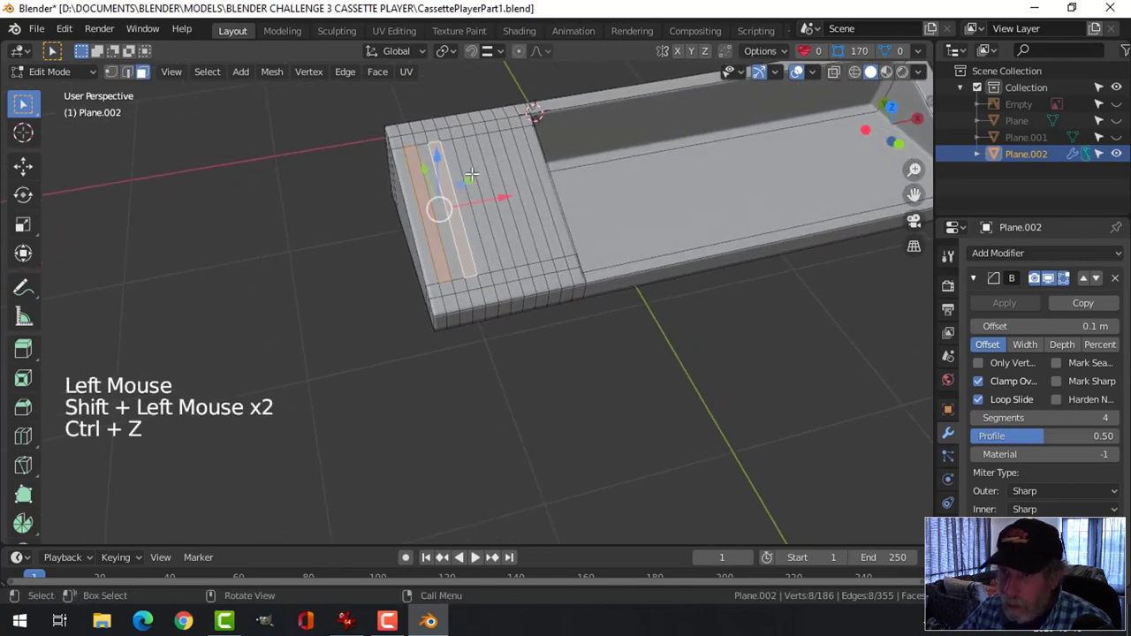
left_click(478, 170, "shift")
left_click(496, 166, "shift")
left_click(520, 159, "shift")
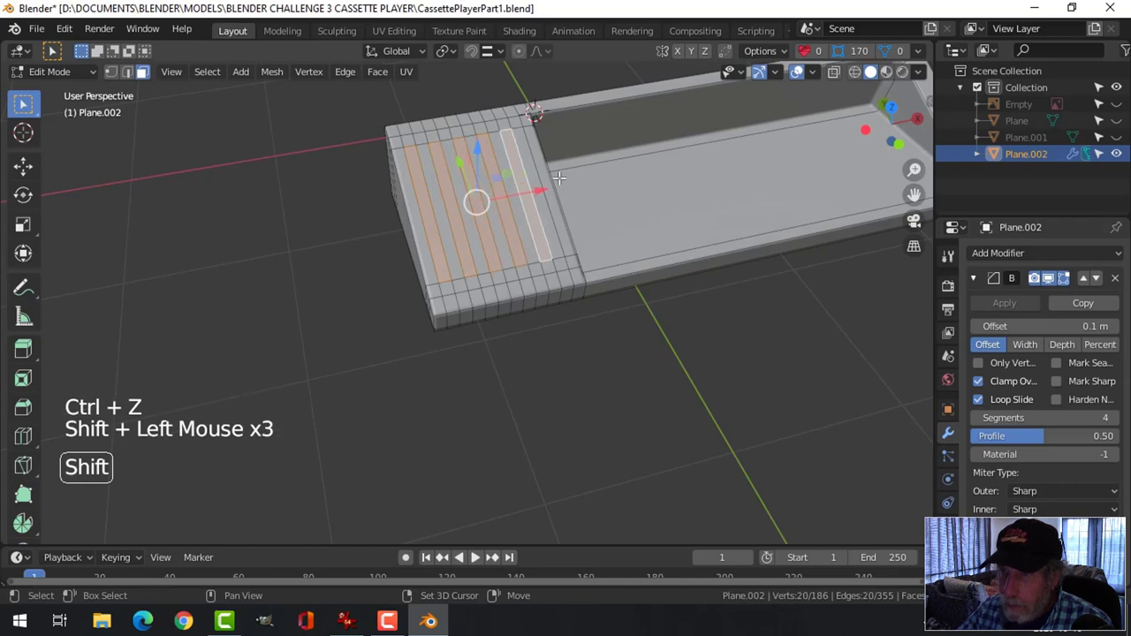
middle_click_drag(521, 161, 563, 275)
scroll(588, 202, "up", 1)
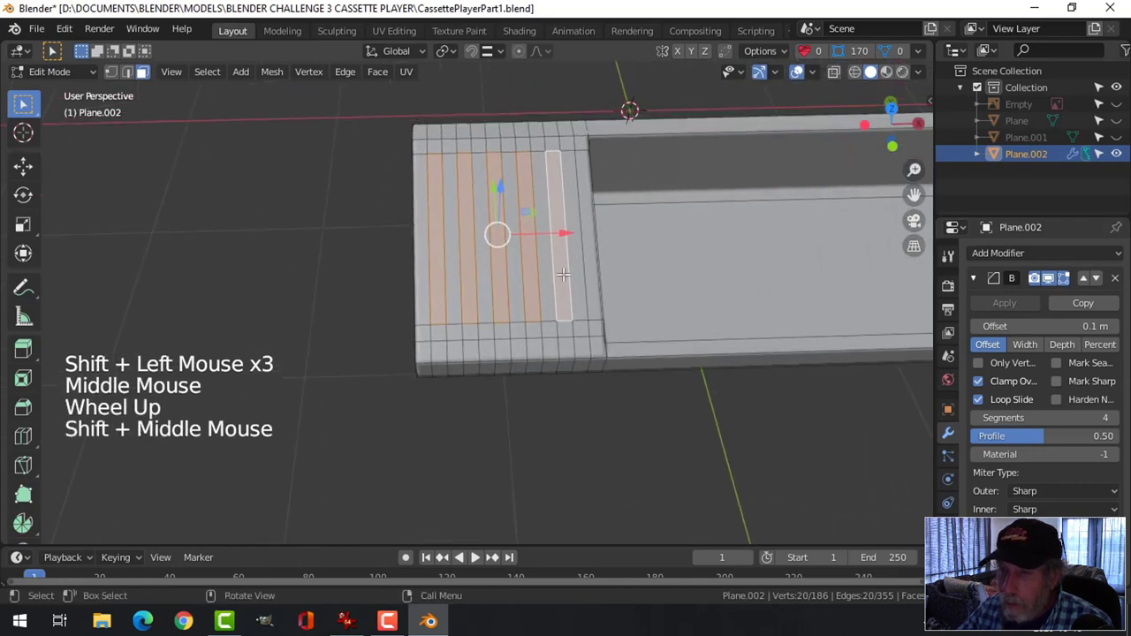
- Undo the strip selection and the 11 crosswise loop cuts through the block
key("ctrl+z")
key("ctrl+z")
key("ctrl+z")
key("ctrl+z")
key("ctrl+z")
key("ctrl+z")
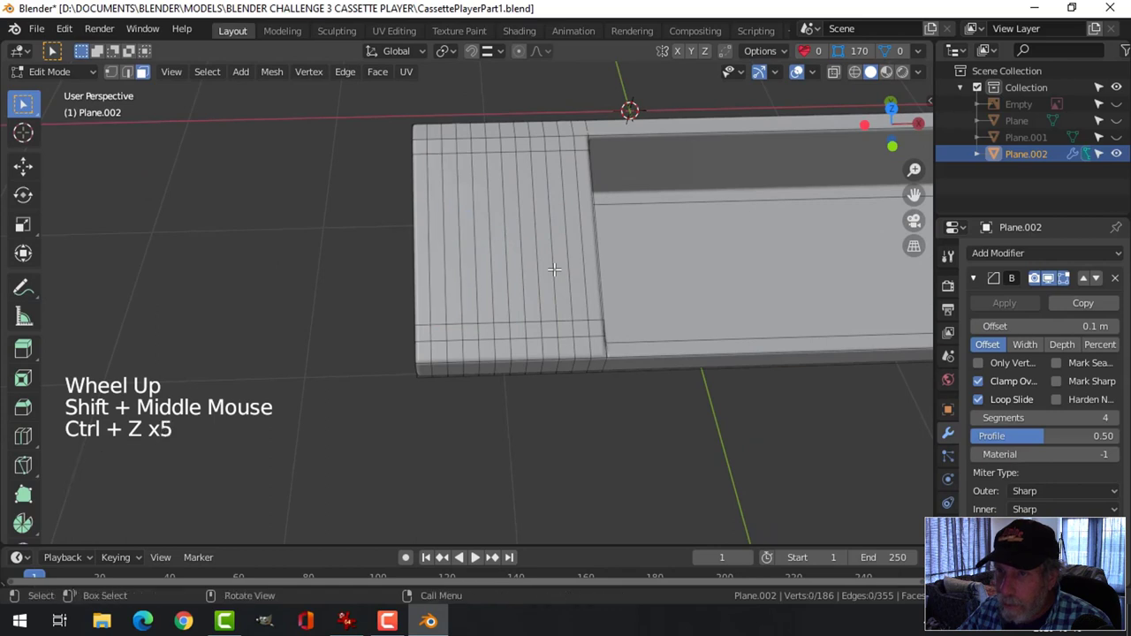
key("ctrl+z")
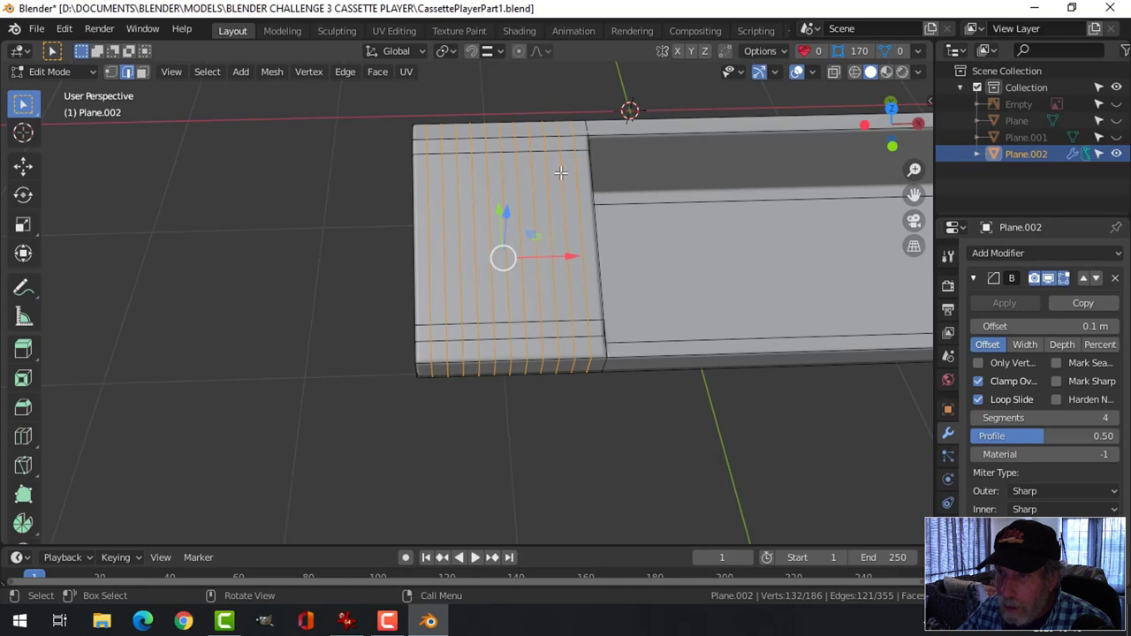
key("ctrl+z")
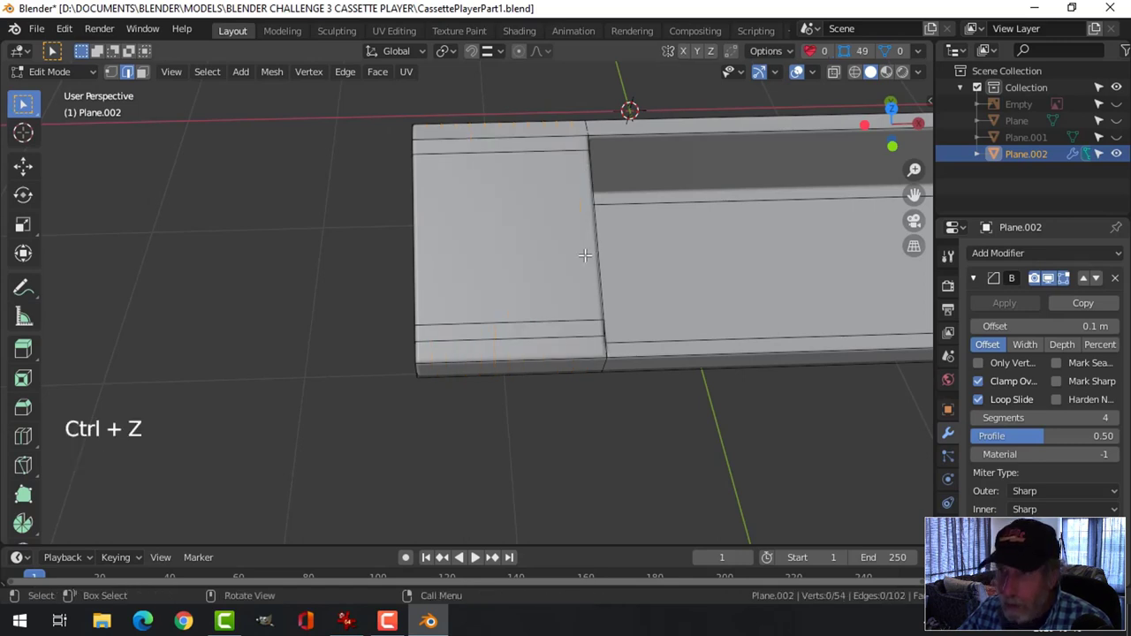
- Add 12 evenly spaced crosswise loop cuts through the block beside the recess's left end
key("ctrl+r")
left_click(519, 350)
right_click(519, 349)
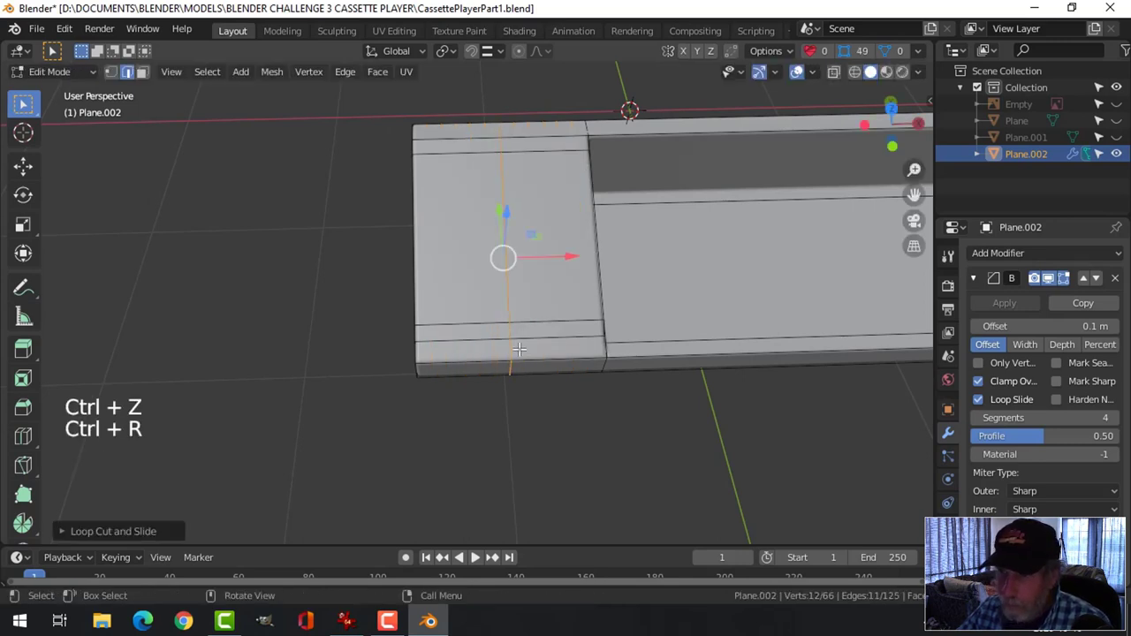
left_click(149, 530)
left_click(244, 399)
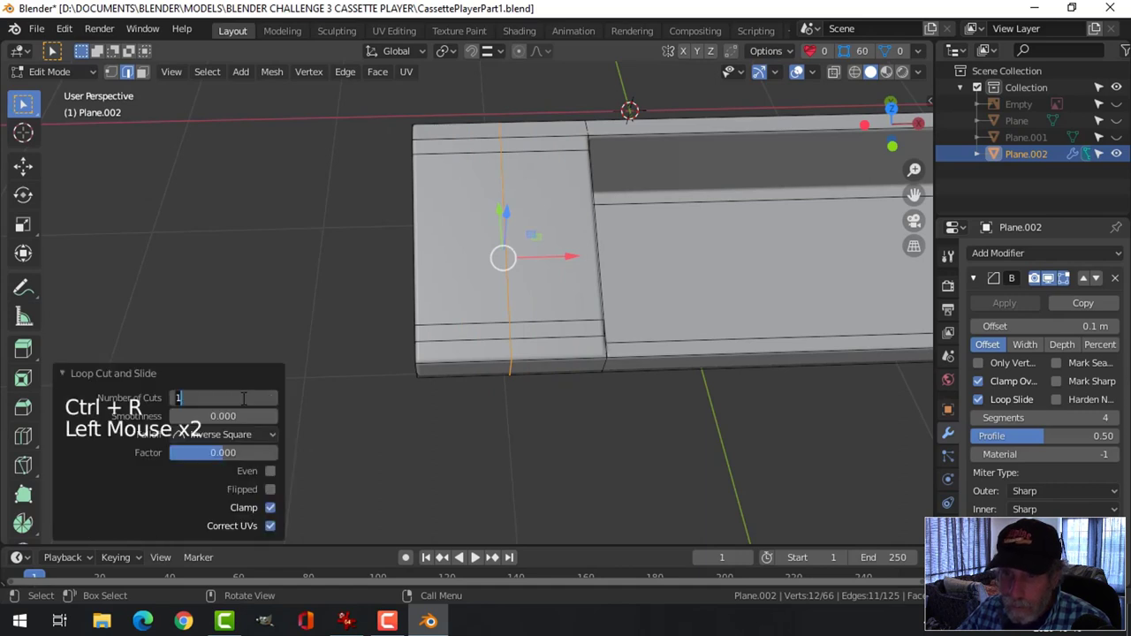
type("12")
key("Return")
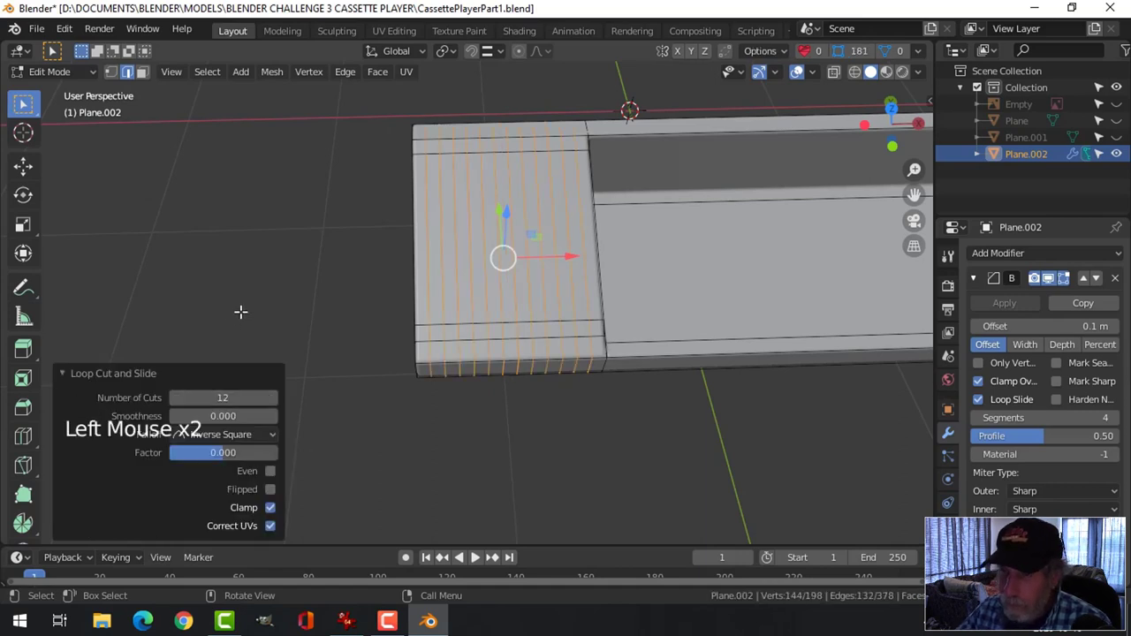
- Select six alternate strip faces on the block's sloped top, starting with the second strip from the outer end
key("alt+a")
key("3")
left_click(435, 223)
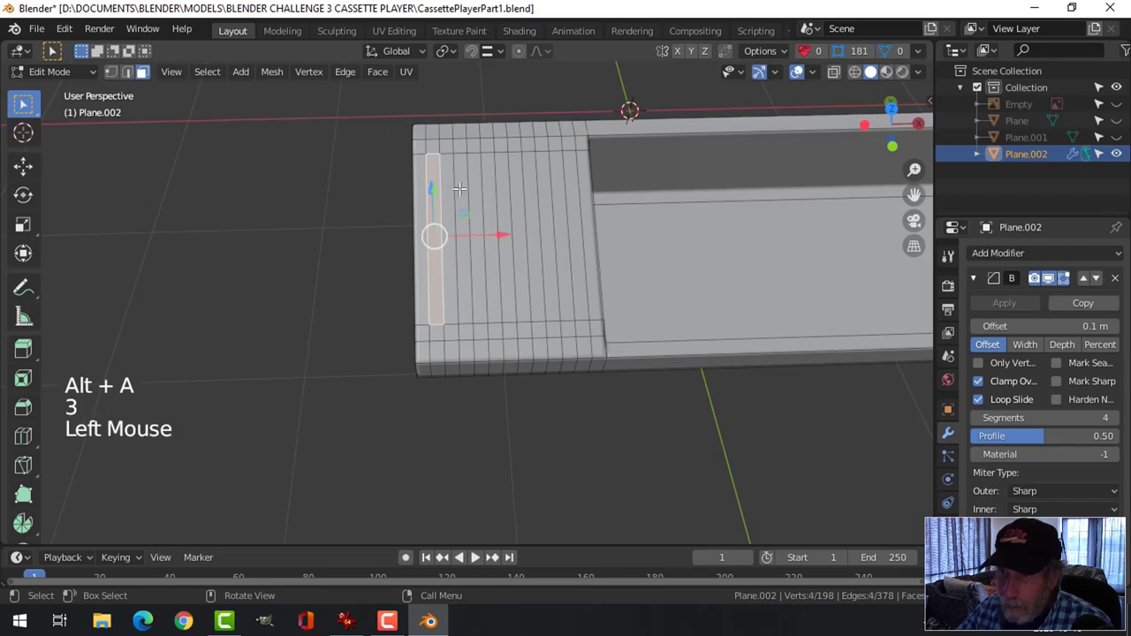
left_click(462, 212, "shift")
left_click(489, 176, "shift")
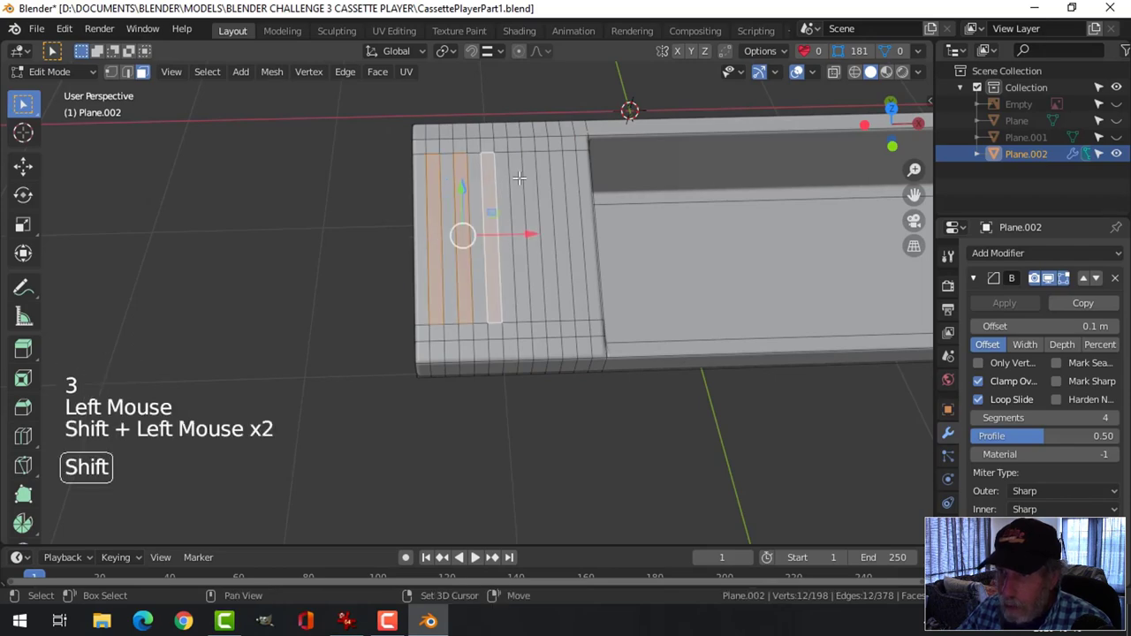
left_click(519, 178, "shift")
left_click(564, 176, "shift")
left_click(569, 174, "shift")
- Extrude the six selected strips slightly into the block to form grooves, and reopen the button section's mesh for editing
middle_click_drag(569, 174, 527, 285)
key("e")
left_click(573, 263)
key("Tab")
key("alt+a")
scroll(528, 327, "down", 3)
scroll(556, 286, "down", 2)
left_click(554, 341)
key("Tab")
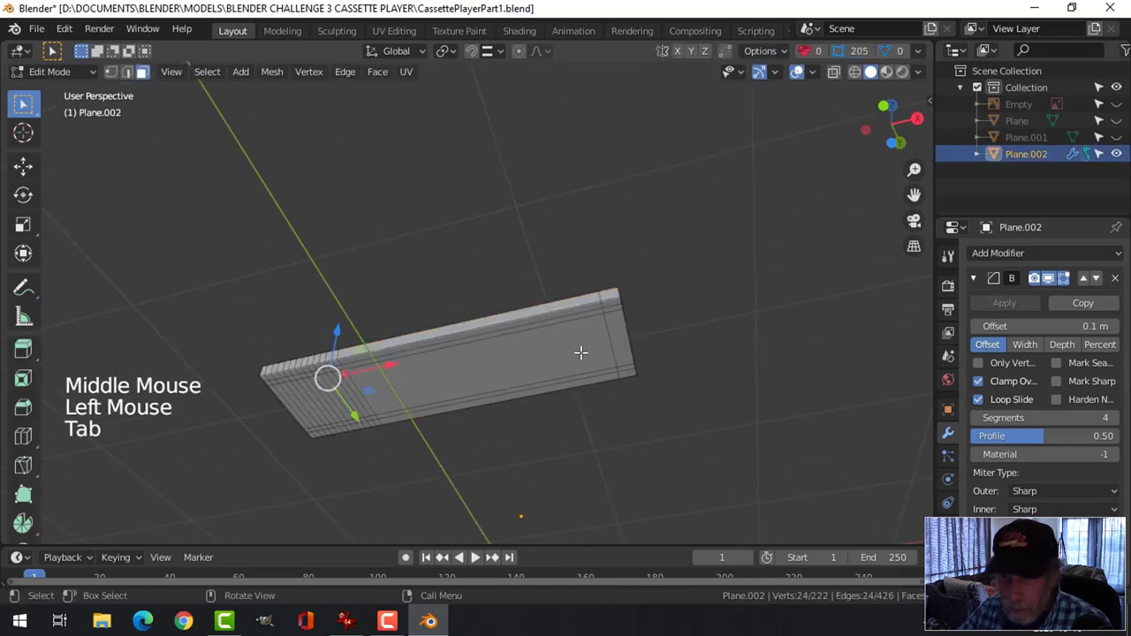
- Try circle-selecting all underside faces of the button section in the bottom view
key("ctrl+KP_7")
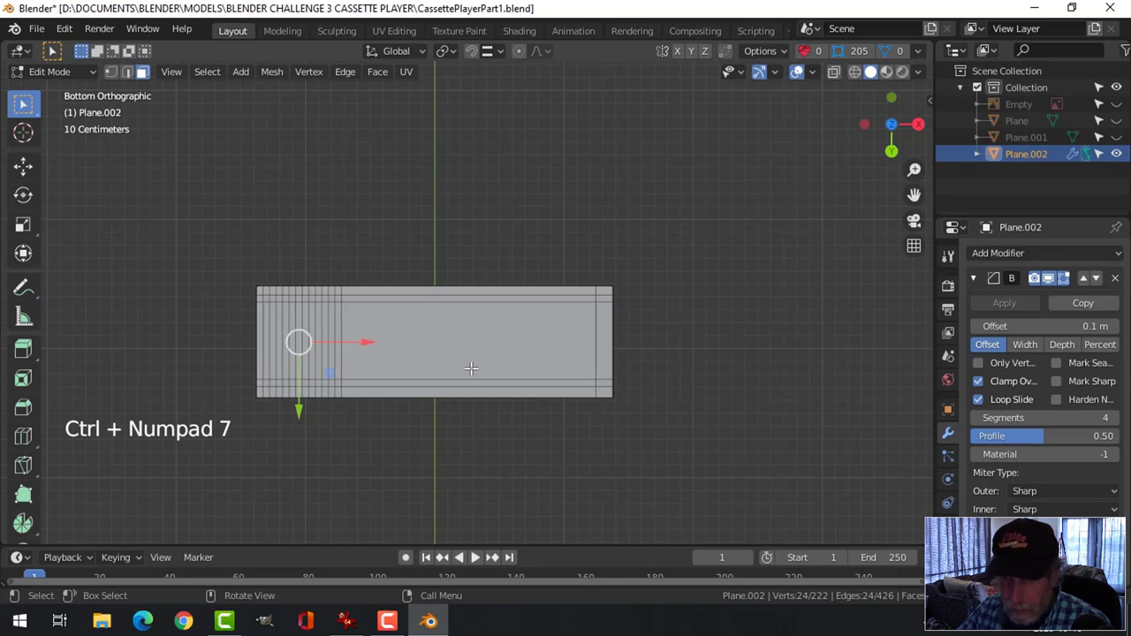
key("3")
key("c")
mouse_move(434, 354)
left_mouse_down()
mouse_move(274, 302)
mouse_move(278, 384)
mouse_move(375, 387)
left_mouse_up()
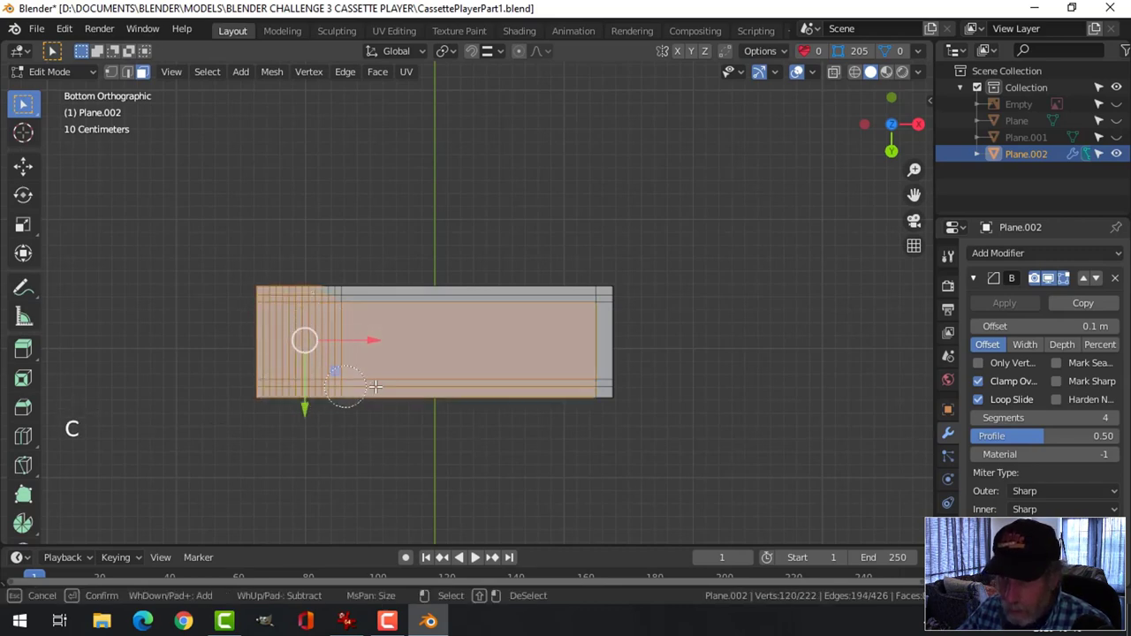
mouse_move(562, 387)
left_mouse_down()
mouse_move(601, 386)
mouse_move(606, 346)
mouse_move(597, 307)
mouse_move(564, 302)
left_mouse_up()
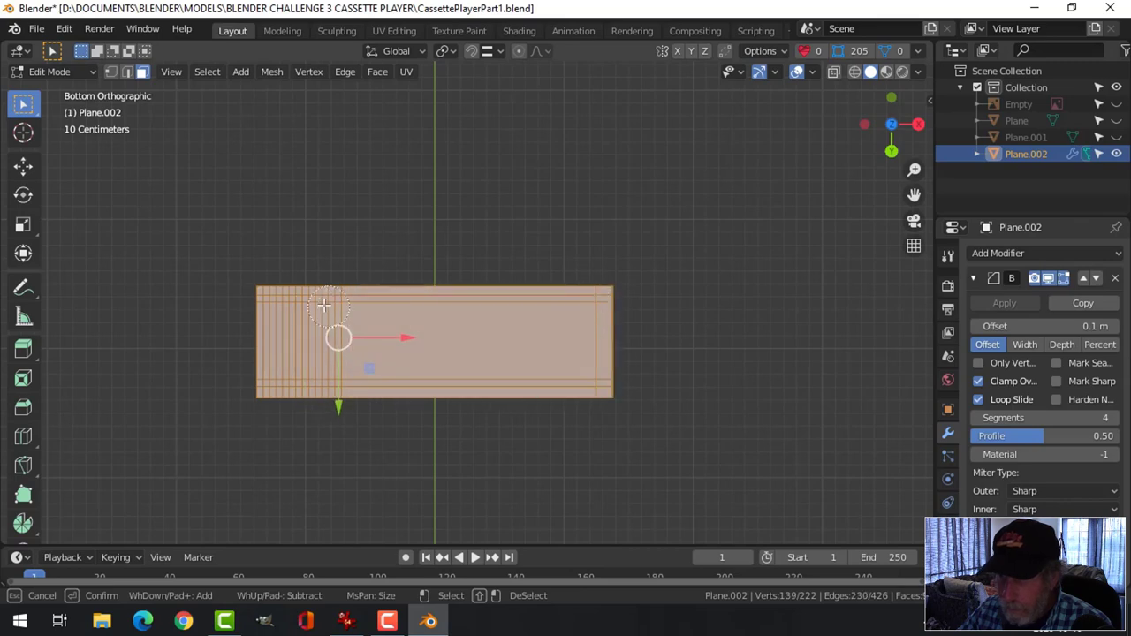
middle_click_drag(500, 306, 501, 457)
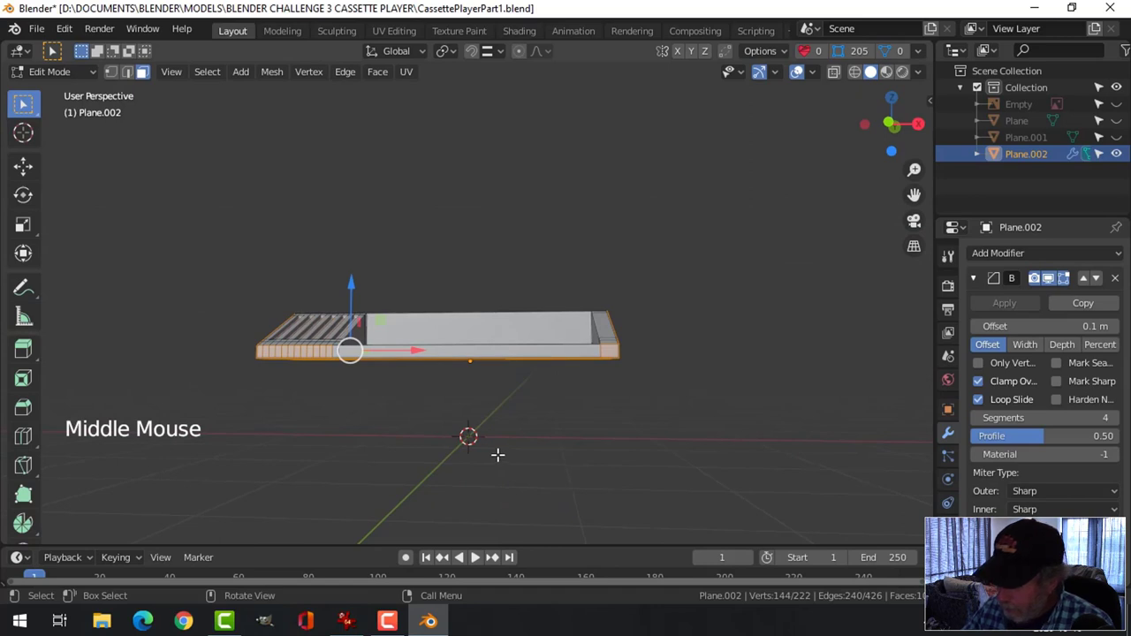
- Box-select the button section's underside faces in a wireframe side view, delete them and return to Object Mode
key("KP_3")
key("alt+a")
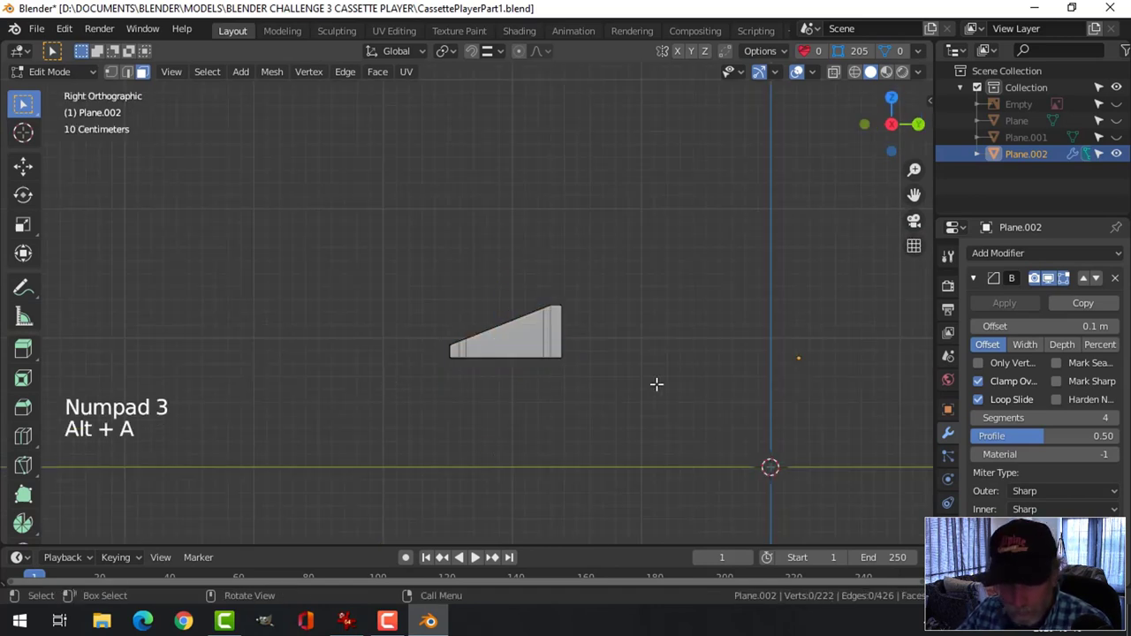
key("z")
key("b")
left_click_drag(641, 393, 406, 358)
key("x")
left_click(406, 360)
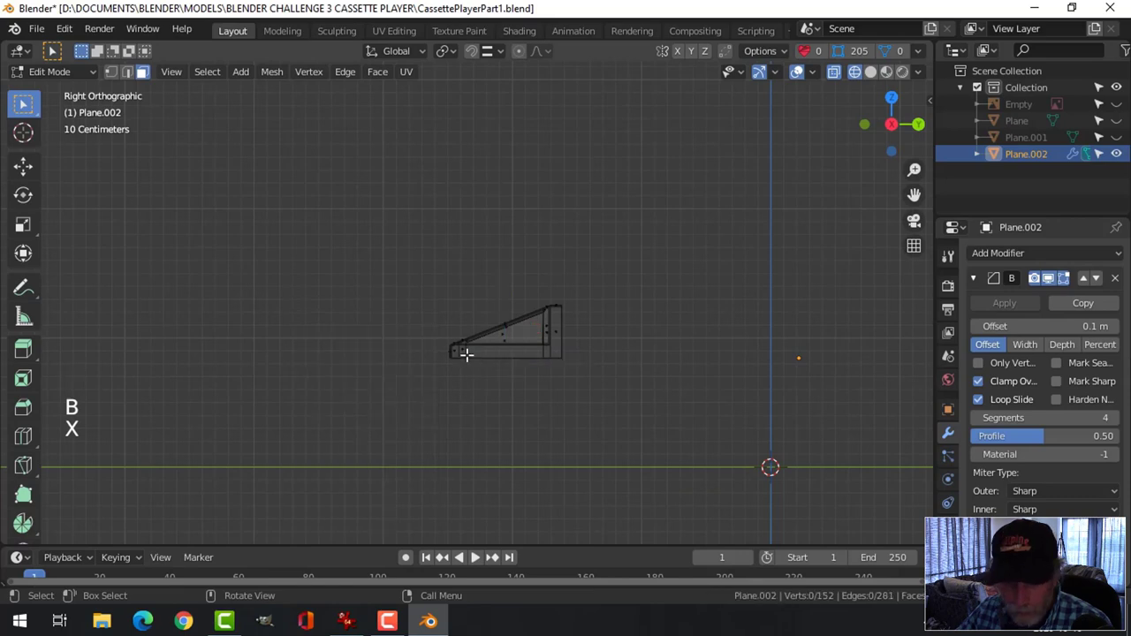
key("z")
left_click(609, 355)
middle_click_drag(609, 356, 652, 407)
key("Tab")
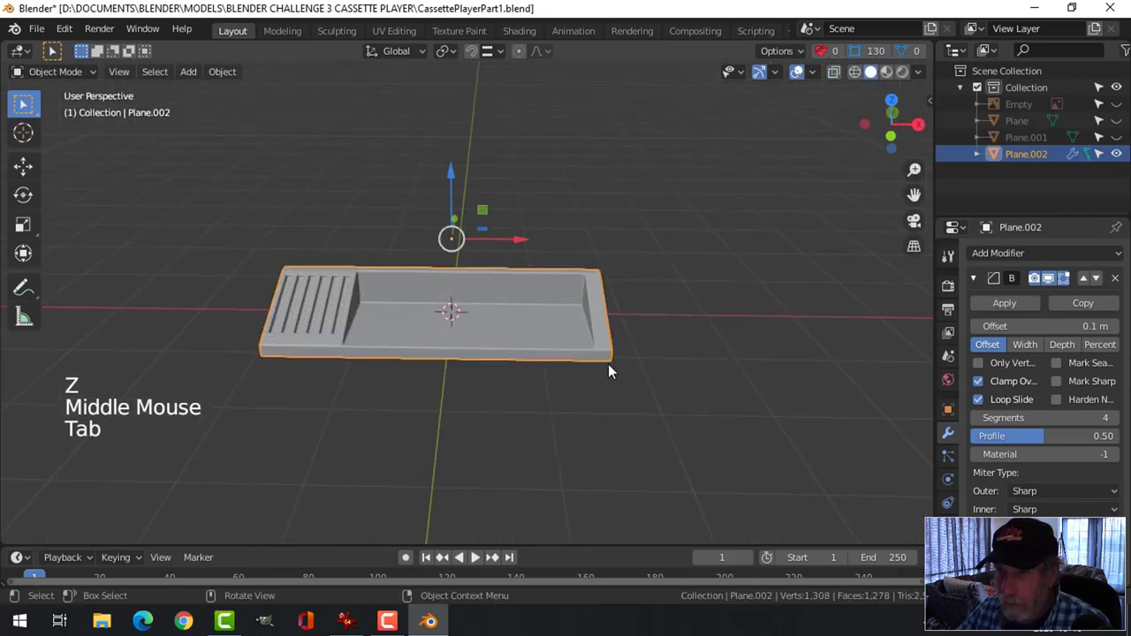
- Unhide the other cassette player parts and the reference image, leaving everything deselected
key("alt+a")
middle_click_drag(568, 337, 400, 303)
scroll(593, 402, "down", 2)
scroll(580, 344, "up", 3)
middle_click_drag(580, 344, 531, 351, "shift")
middle_click_drag(531, 351, 697, 378)
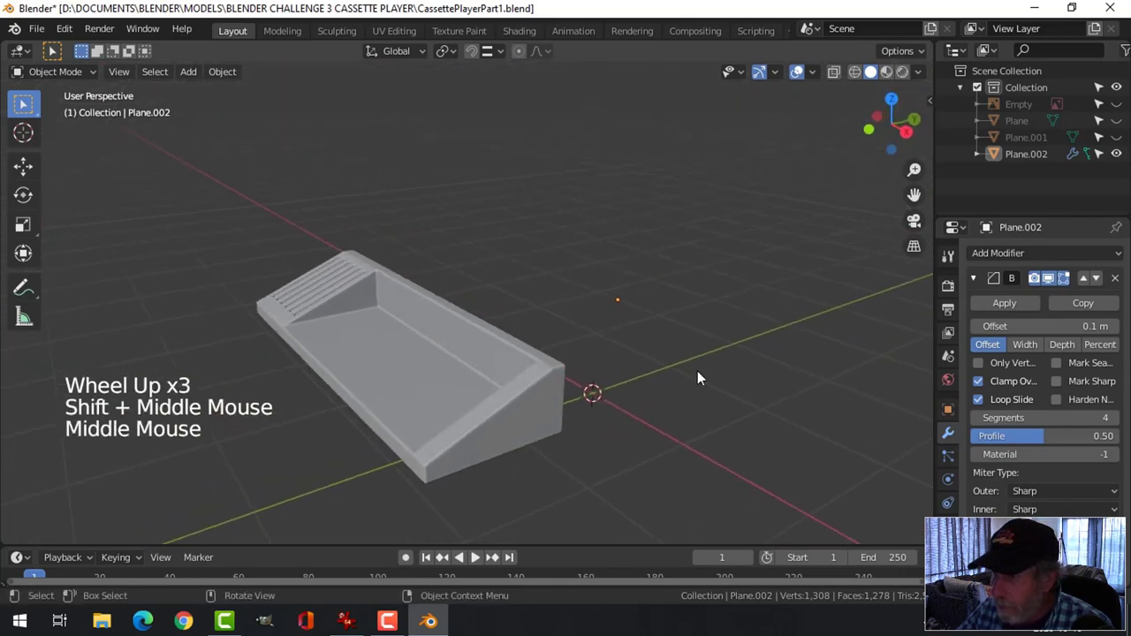
scroll(561, 395, "down", 2)
key("alt+h")
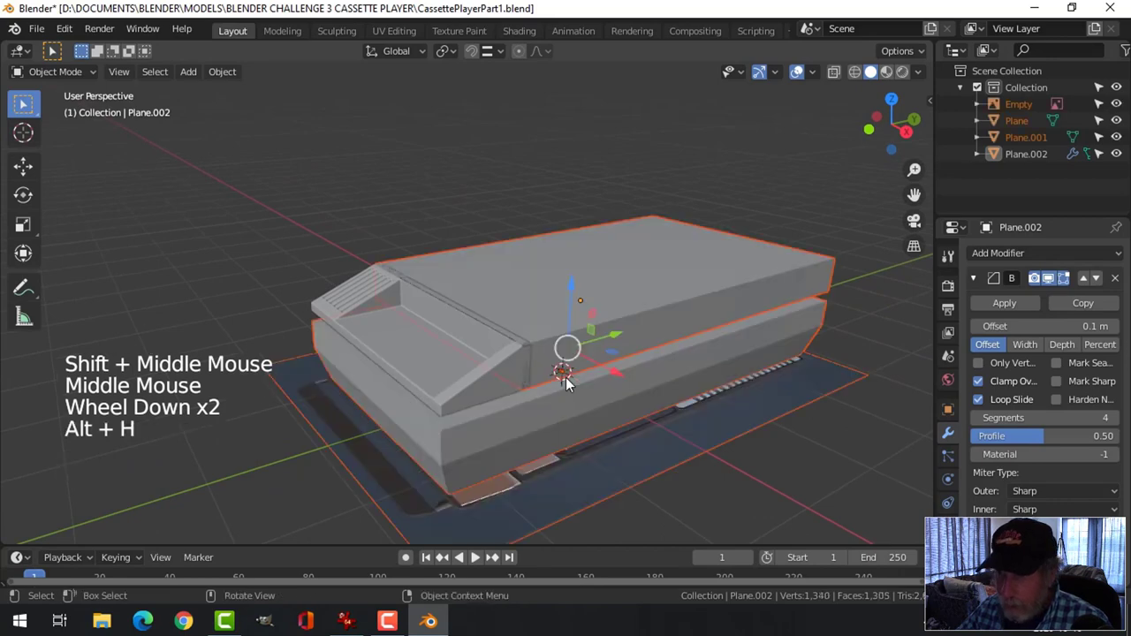
key("alt+a")
middle_click_drag(566, 353, 495, 378)
middle_click_drag(579, 378, 489, 354, "shift")
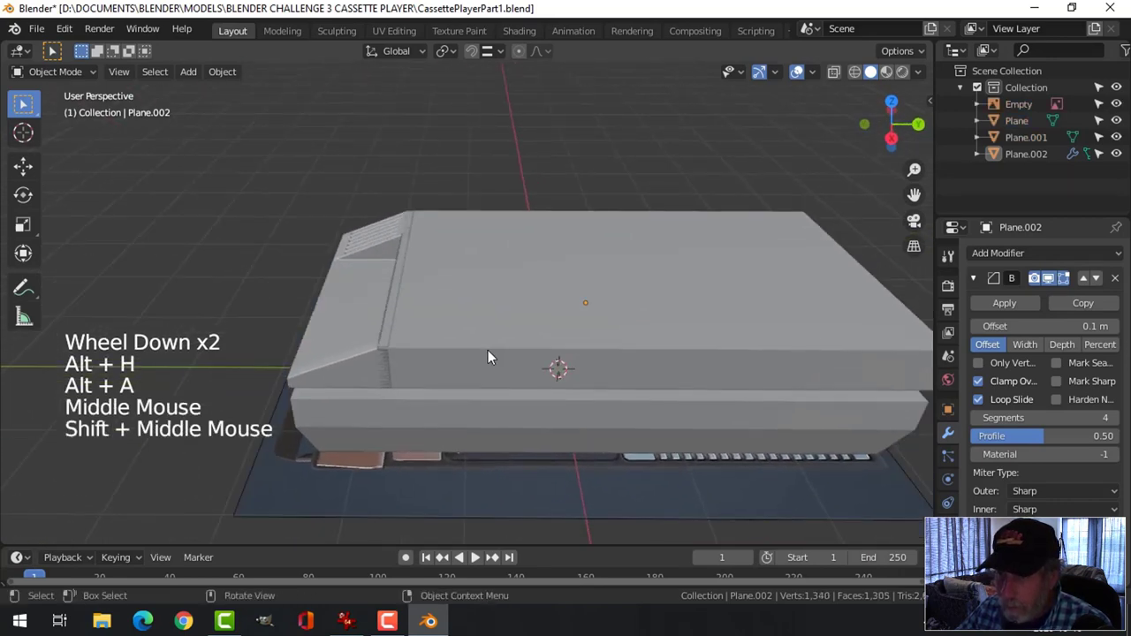
- Move the upper body's front edge loop slightly back along Y, away from the button section
left_click(532, 360)
key("Tab")
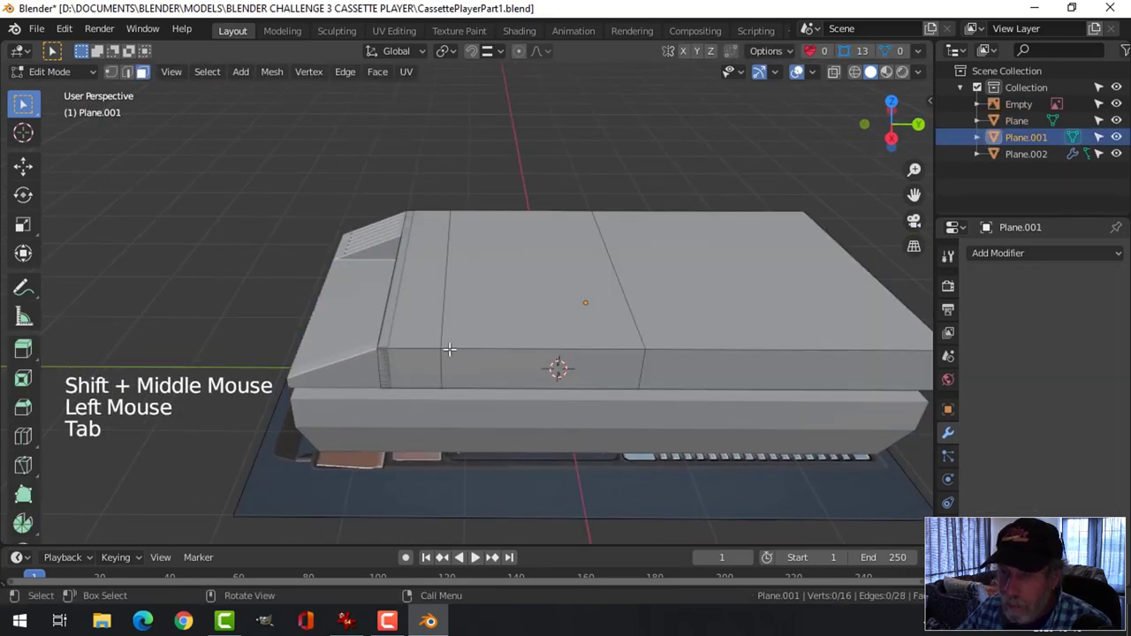
key("2")
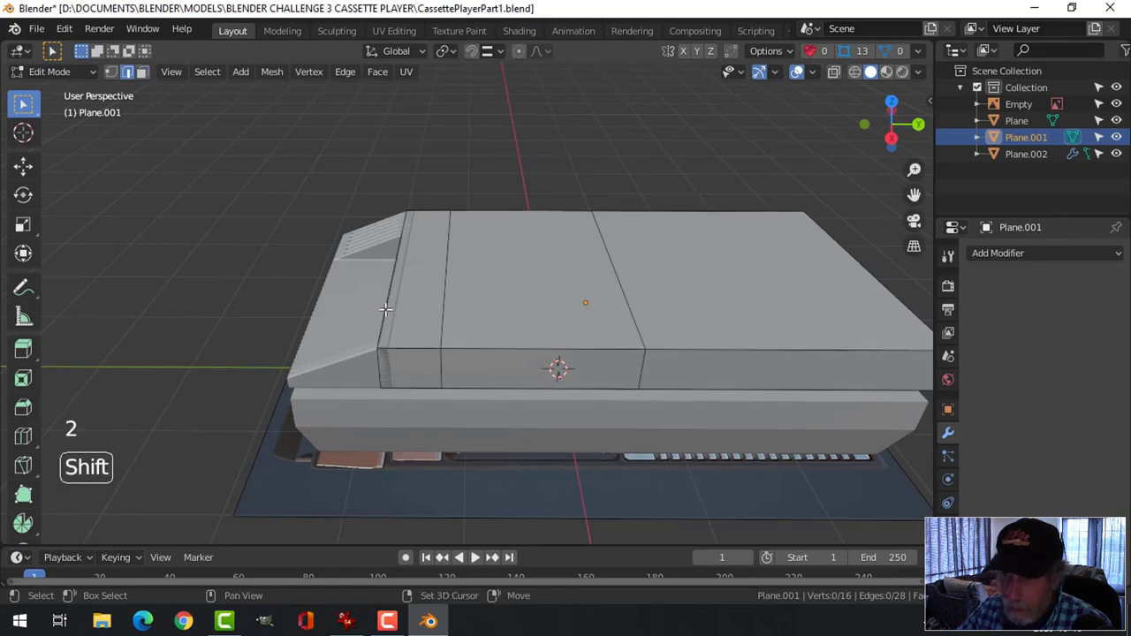
left_click(405, 352, "alt+shift")
left_click_drag(455, 284, 476, 285)
key("alt+a")
middle_click_drag(475, 285, 583, 336)
key("Tab")
key("alt+a")
- Link the button section's modifiers to the lower body so that it gets the same Bevel
scroll(620, 343, "down", 2)
middle_click_drag(583, 336, 512, 313)
left_click(378, 283)
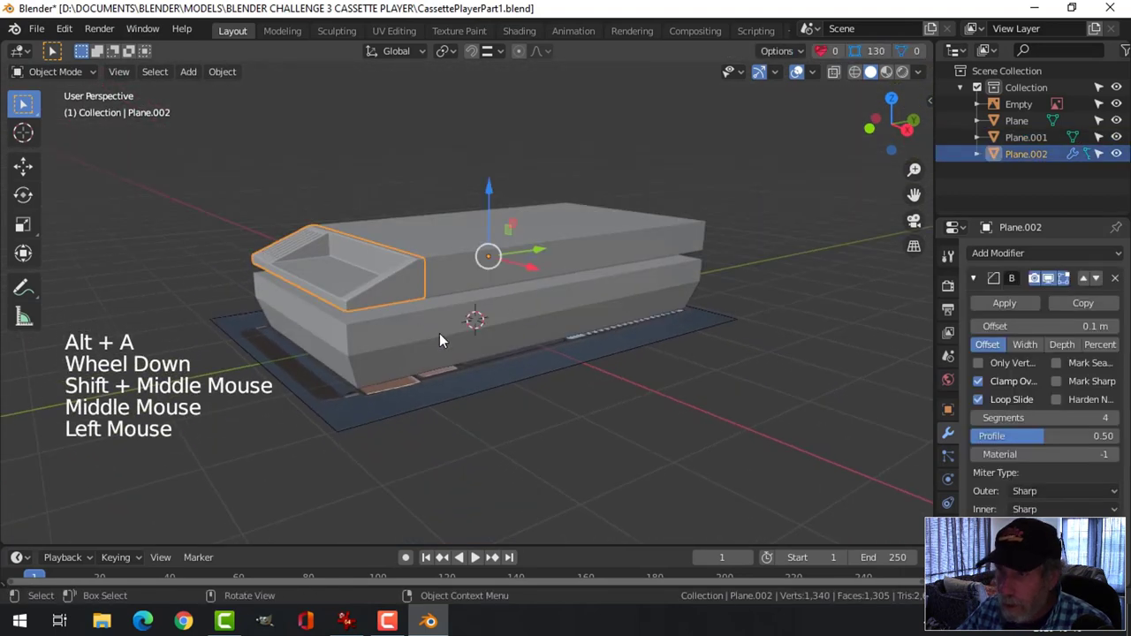
left_click(973, 278)
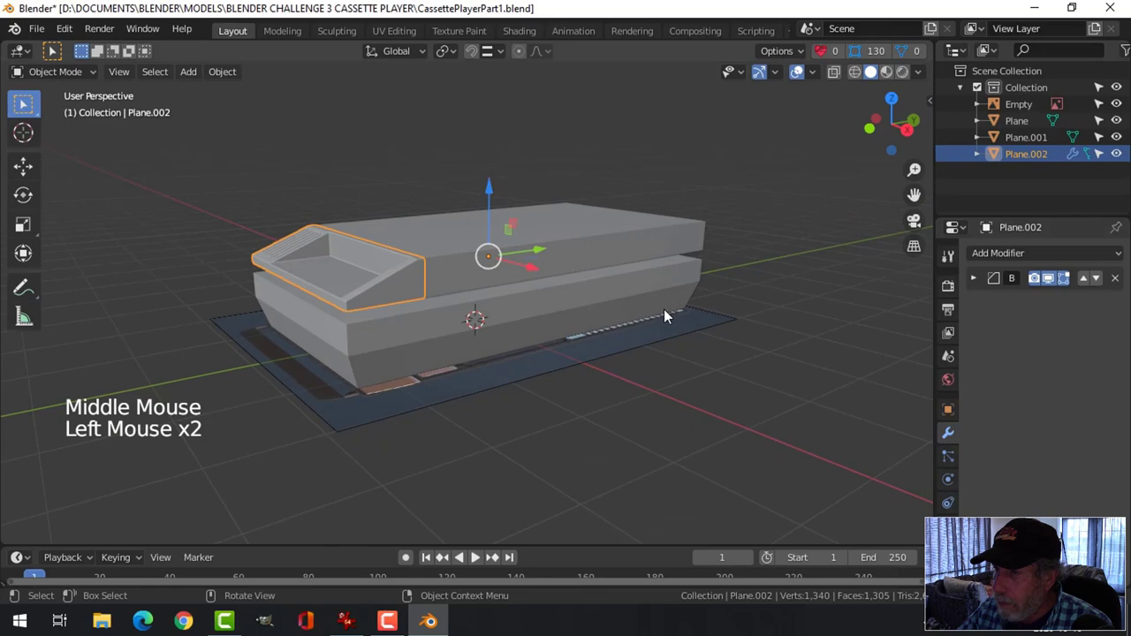
left_click(545, 327, "shift")
key("alt+a")
left_click(438, 332)
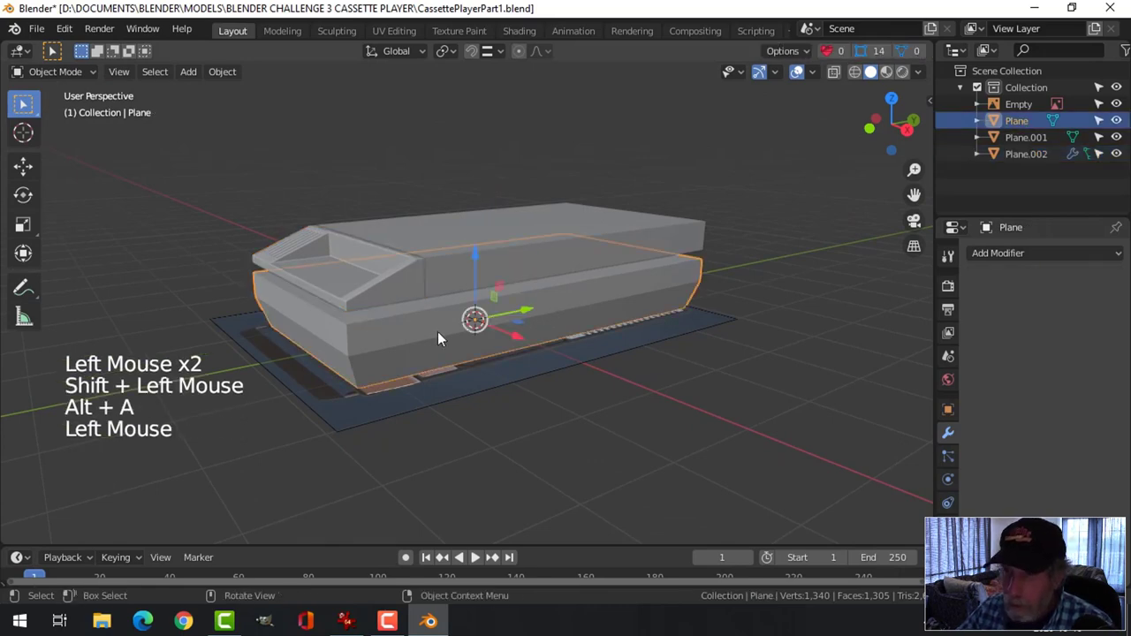
left_click(391, 281, "shift")
key("ctrl+l")
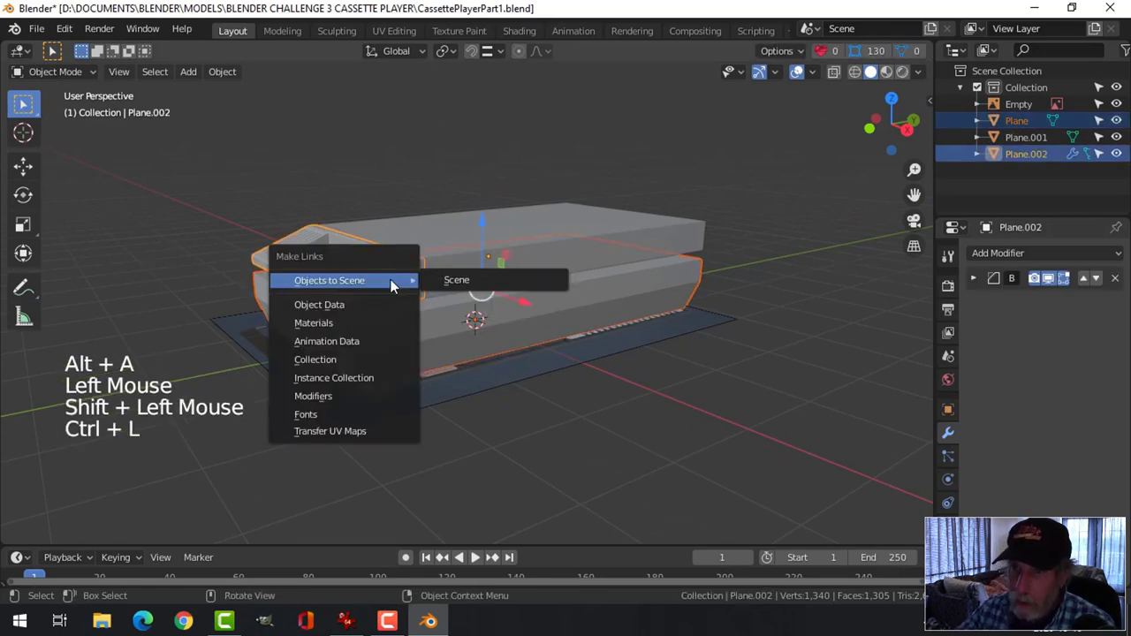
left_click(365, 396)
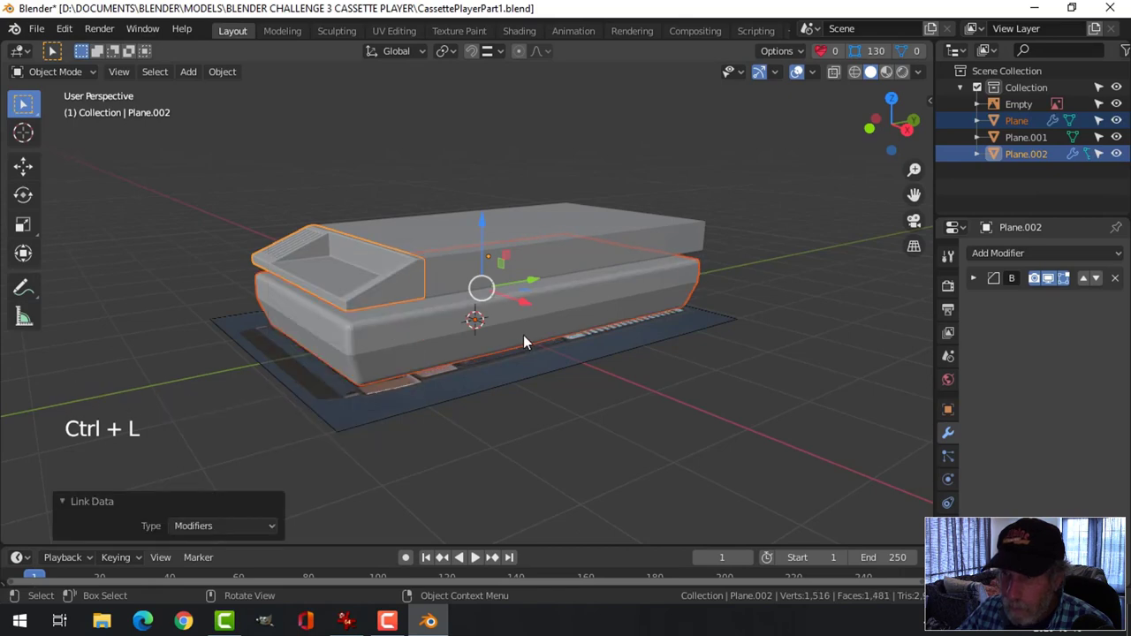
key("alt+a")
- Lower the button section and upper body together by about 0.13 m along Z onto the lower body
middle_click_drag(559, 339, 478, 300)
scroll(501, 332, "up", 1)
middle_click_drag(478, 300, 330, 204)
left_click(330, 204)
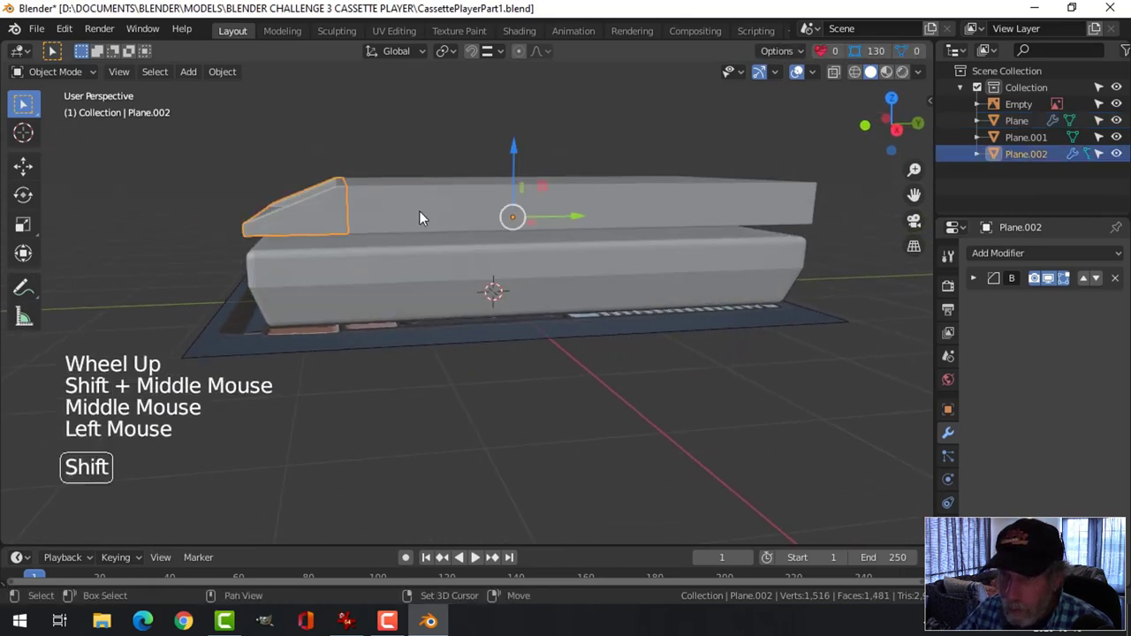
left_click(419, 211, "shift")
left_click_drag(516, 147, 516, 168)
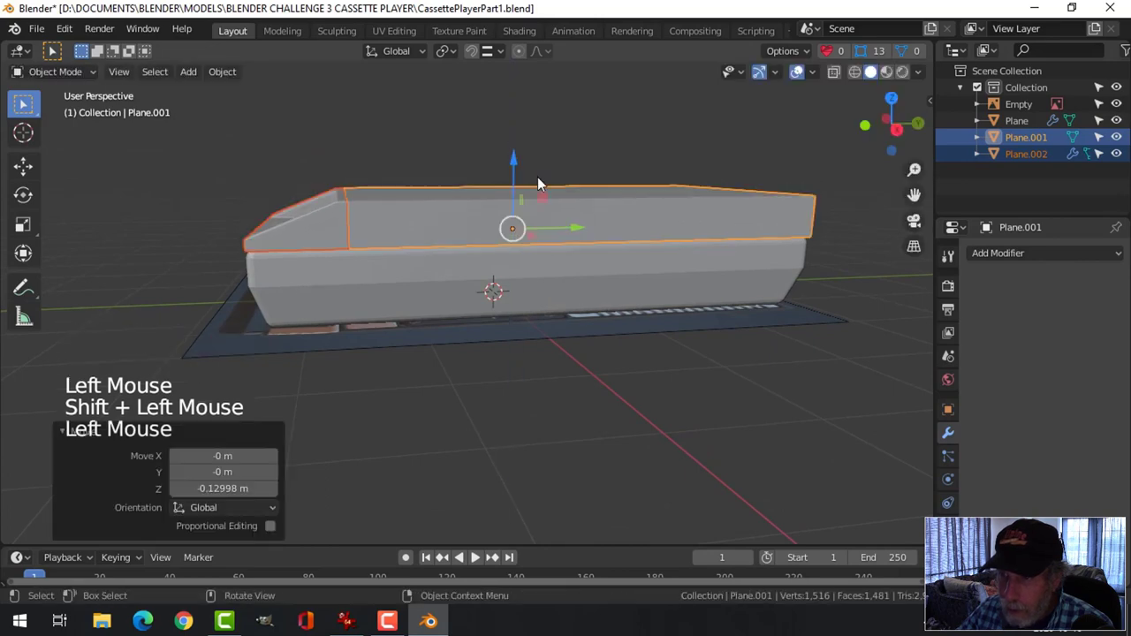
- Scale the entire meshes of the upper body and button section by about 0.945 along Y
middle_click_drag(537, 181, 756, 277)
key("Tab")
key("a")
key("s")
key("y")
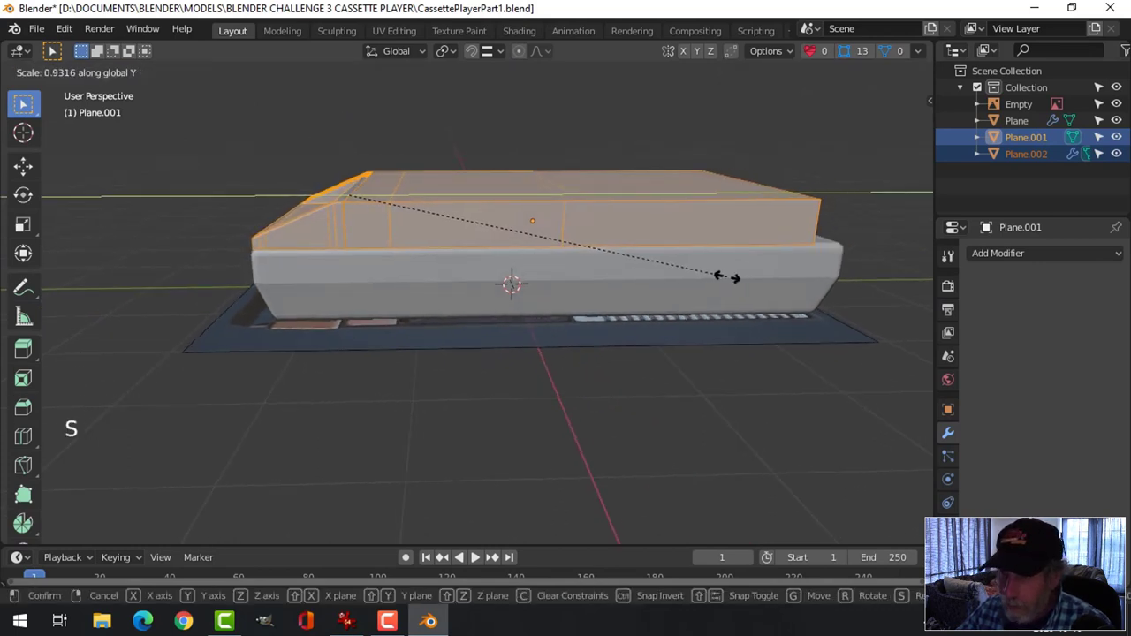
left_click(733, 274)
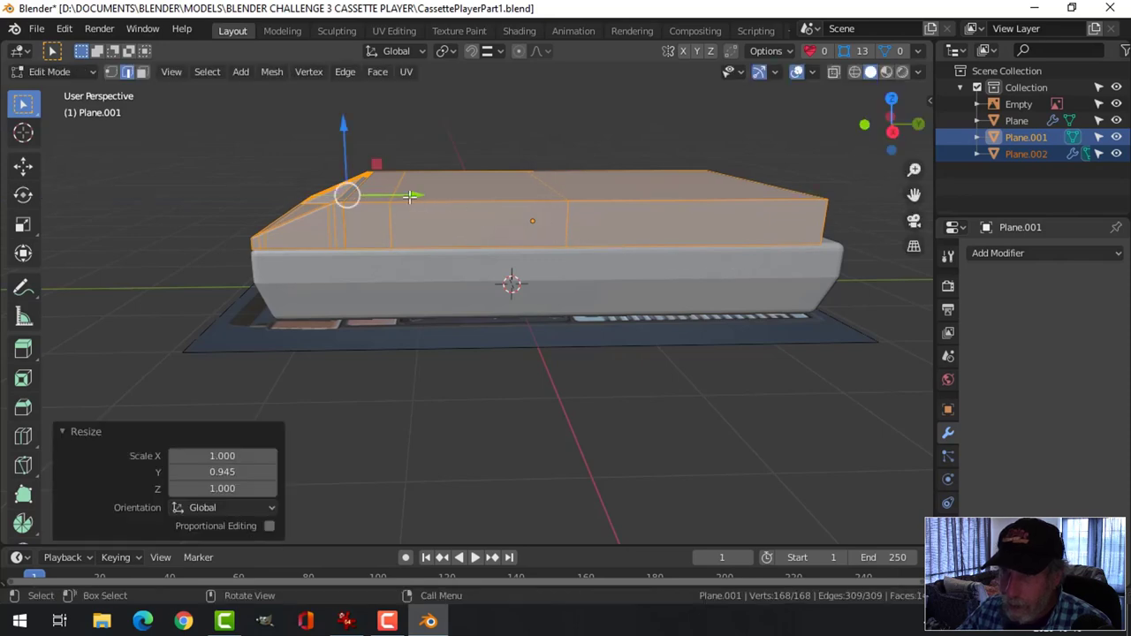
- Move the upper body and button section about 0.087 m along Y and scale them by 0.95 along X
left_click_drag(410, 196, 431, 195)
middle_click_drag(618, 247, 628, 291)
scroll(649, 286, "down", 2)
key("s")
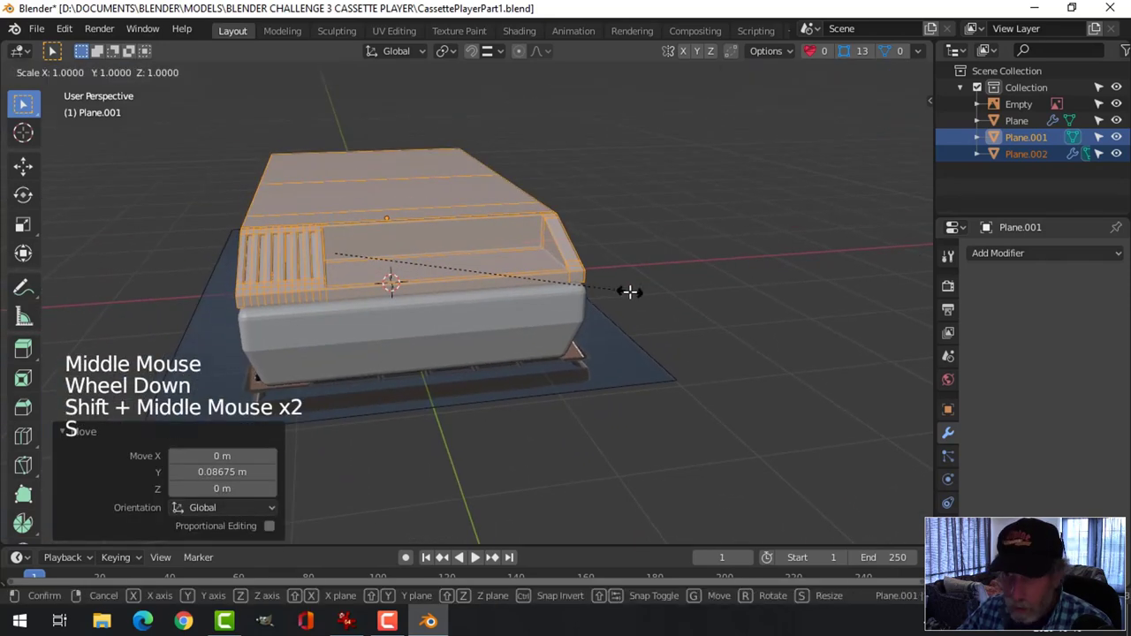
key("x")
left_click(616, 290)
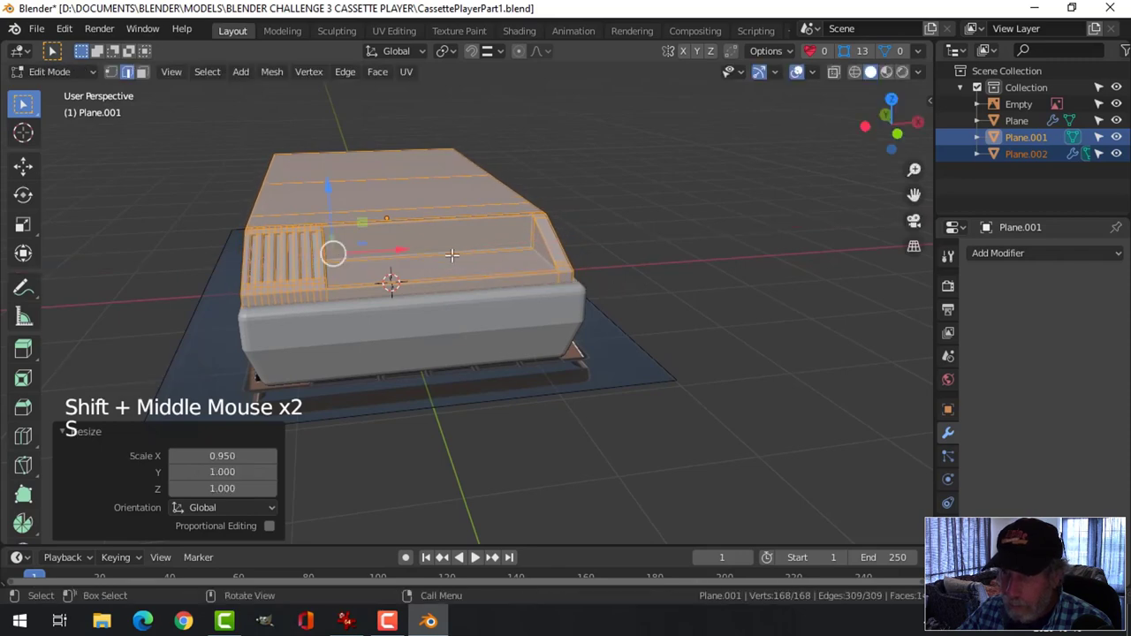
- Nudge the upper body and button section in front view to centre them on the lower body, and return to Object Mode
key("KP_1")
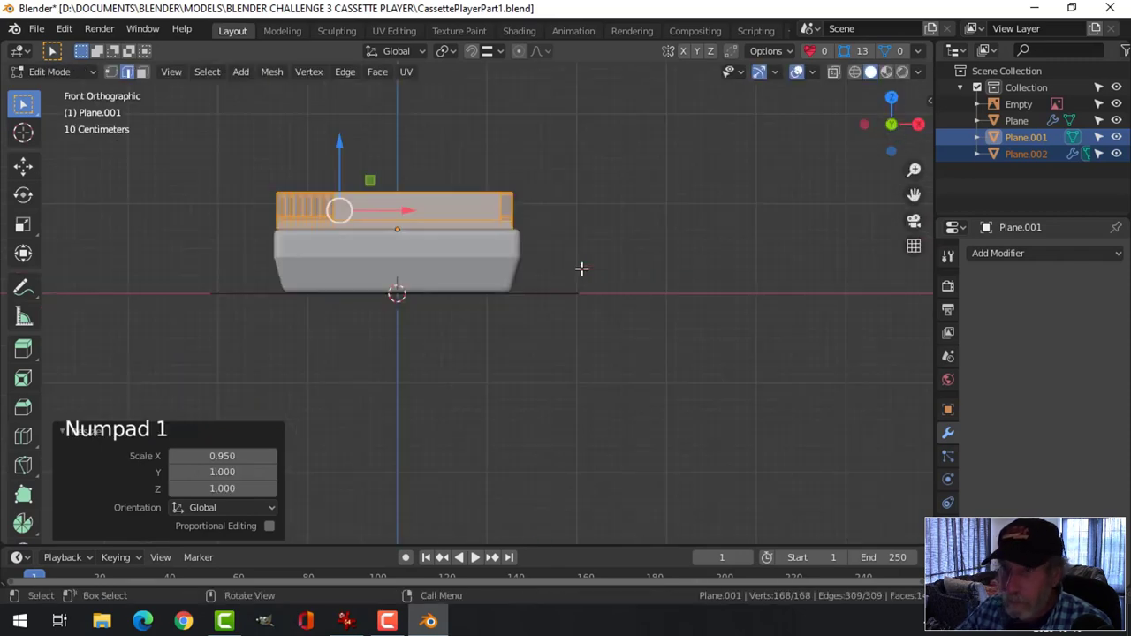
scroll(581, 268, "up", 3)
middle_click_drag(363, 178, 379, 244, "shift")
left_click_drag(338, 206, 341, 205)
middle_click_drag(341, 205, 670, 361)
scroll(807, 346, "down", 3)
middle_click_drag(807, 345, 654, 346, "shift")
middle_click_drag(654, 345, 567, 362)
key("alt+a")
key("Tab")
key("alt+a")
middle_click_drag(408, 345, 510, 313)
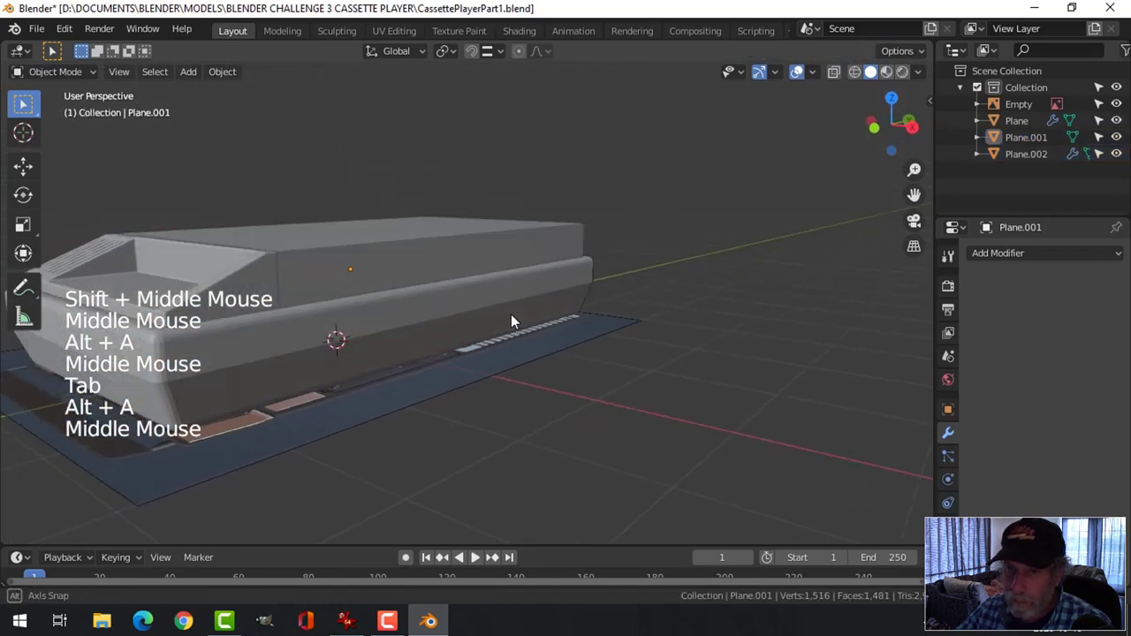
scroll(511, 316, "down", 3)
middle_click_drag(441, 341, 499, 338, "shift")
mouse_move(500, 338)
middle_mouse_down()
mouse_move(557, 334)
mouse_move(602, 313)
mouse_move(489, 351)
middle_mouse_up()
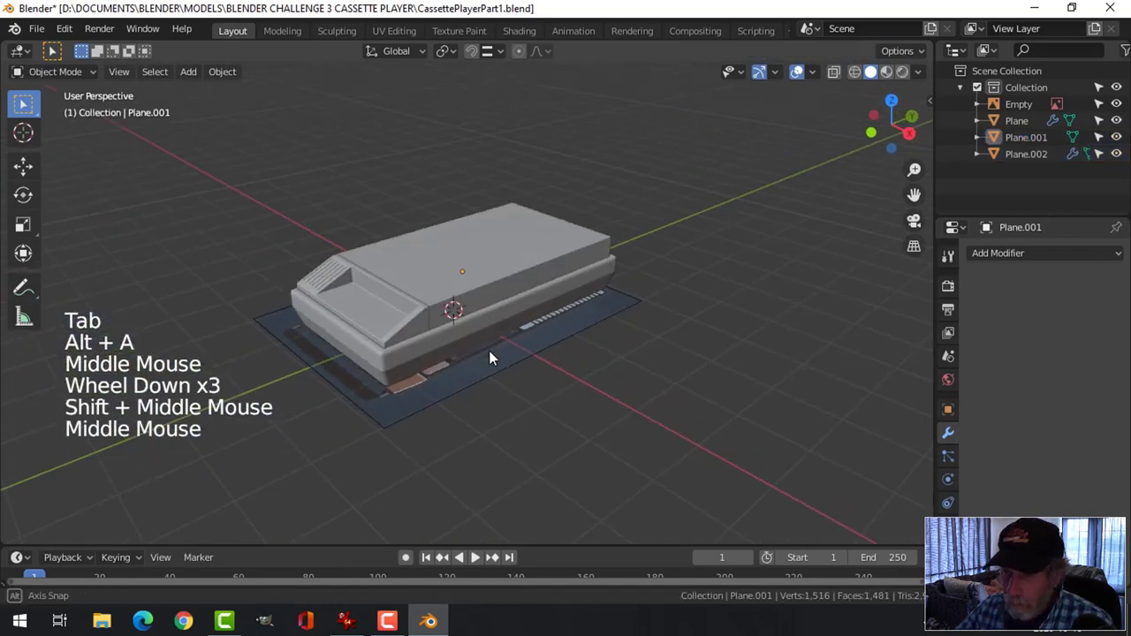
scroll(489, 351, "up", 2)
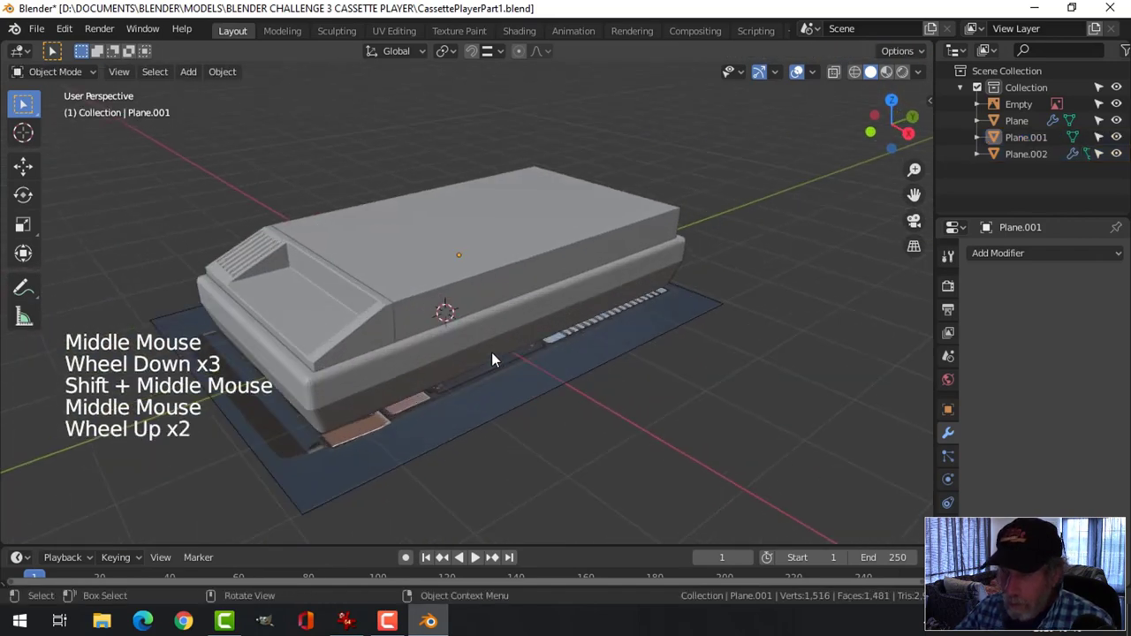
- Hide the reference image and open the upper body's mesh for editing
left_click(1117, 104)
middle_click_drag(537, 317, 569, 282)
scroll(505, 359, "up", 2)
left_click(669, 291)
key("Tab")
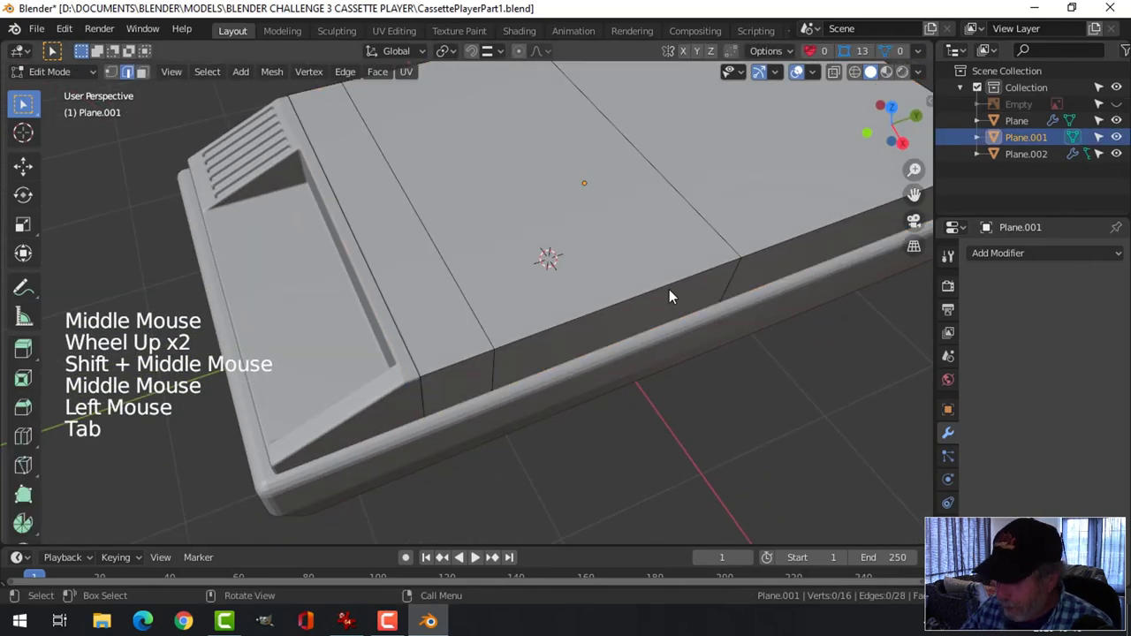
scroll(669, 297, "down", 2)
middle_click_drag(669, 297, 666, 315)
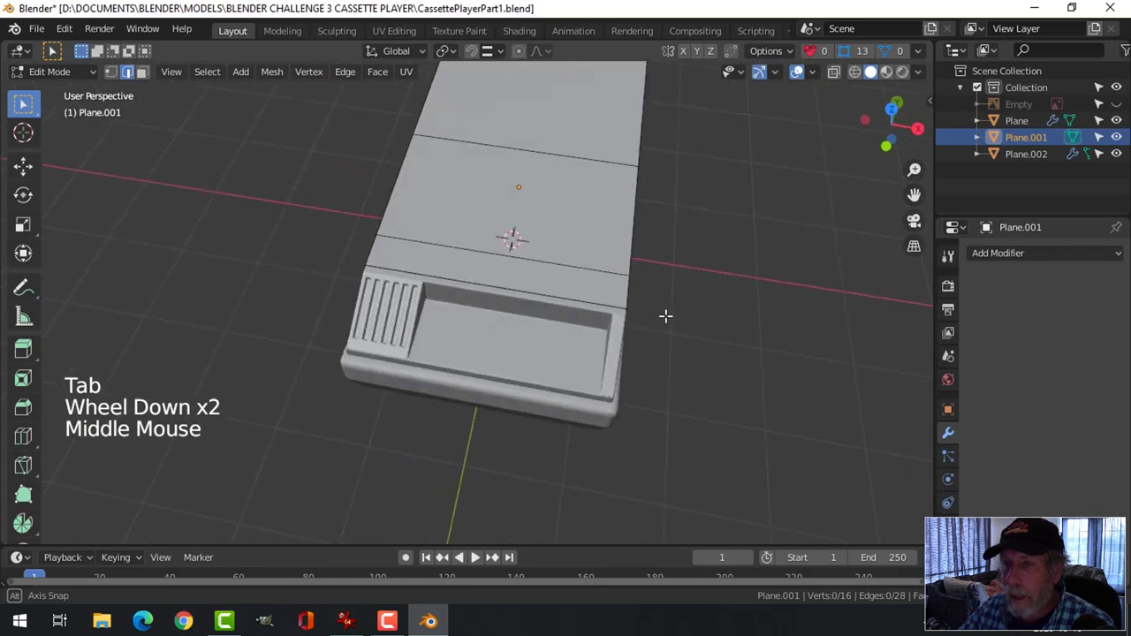
- Add one crosswise loop cut close to the upper body's rear end and another close behind its front edge
scroll(666, 316, "down", 2)
middle_click_drag(581, 326, 504, 329, "shift")
scroll(504, 329, "up", 2)
key("ctrl+r")
left_click(505, 329)
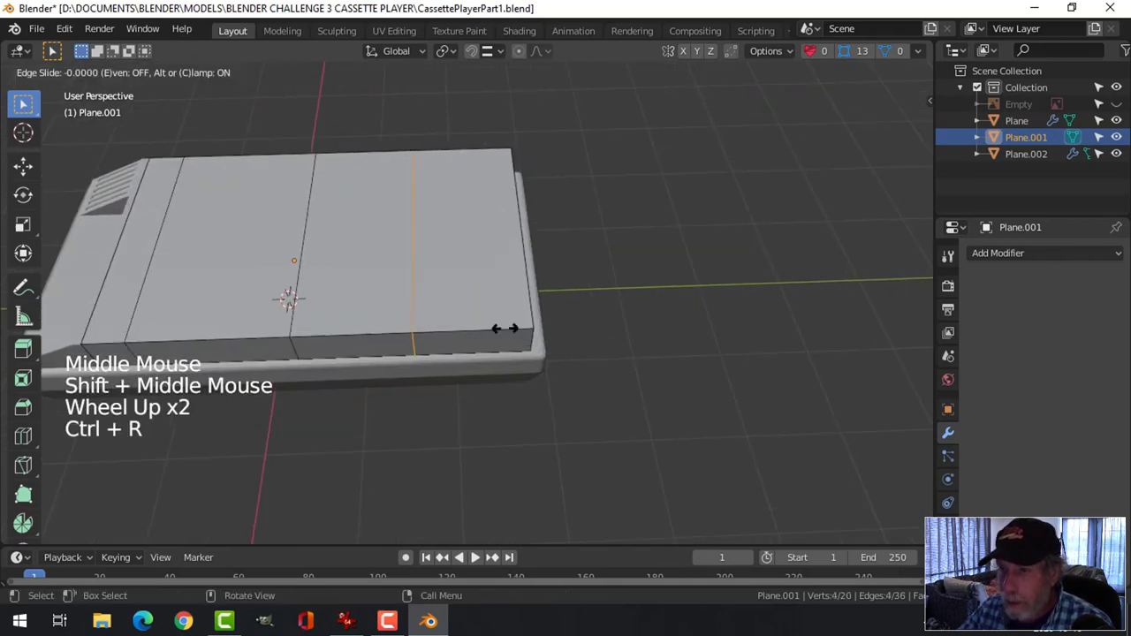
left_click(620, 337)
middle_click_drag(620, 337, 361, 239)
key("ctrl+r")
left_click(358, 241)
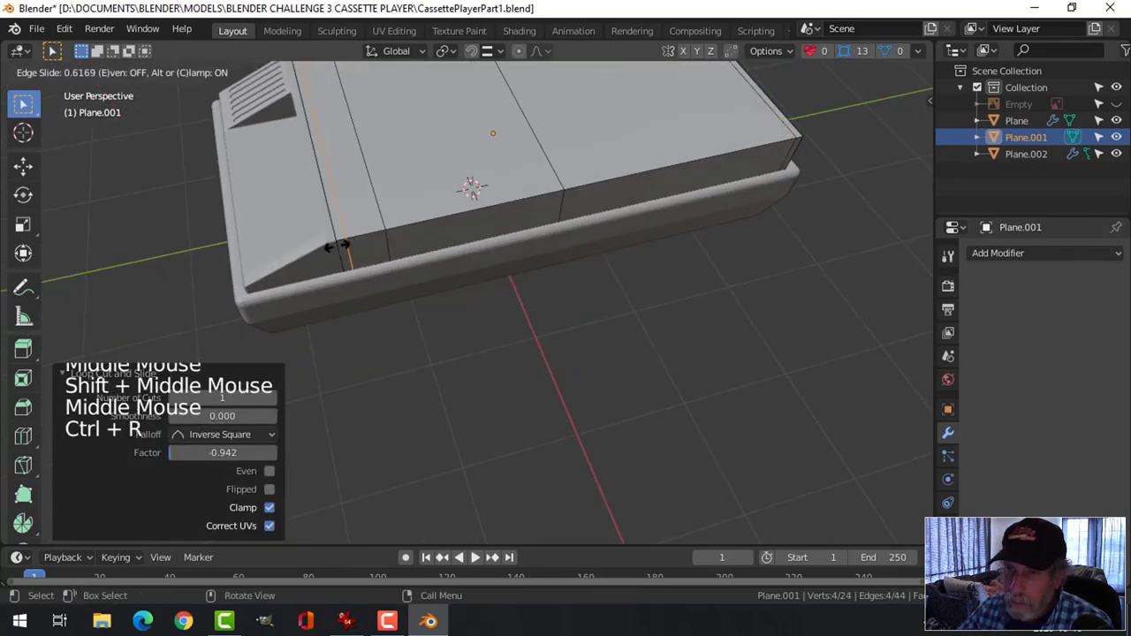
left_click(334, 249)
key("alt+a")
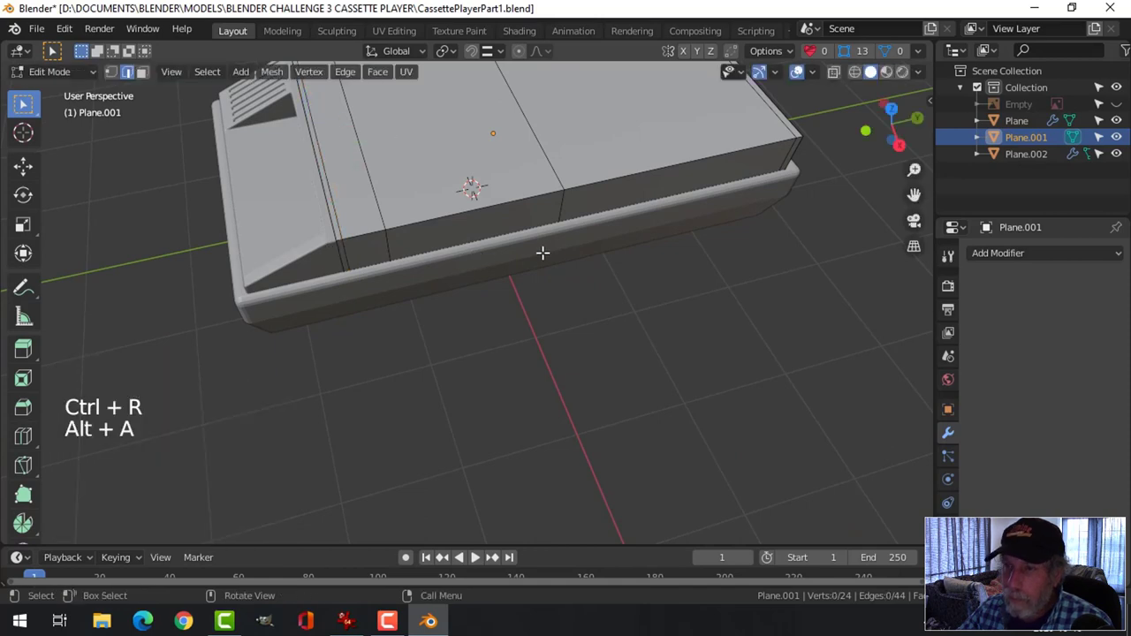
- Move the upper body's two middle crosswise edge loops together by about 0.073 m along Y
middle_click_drag(542, 252, 396, 197, "shift")
left_click(383, 170, "alt+shift")
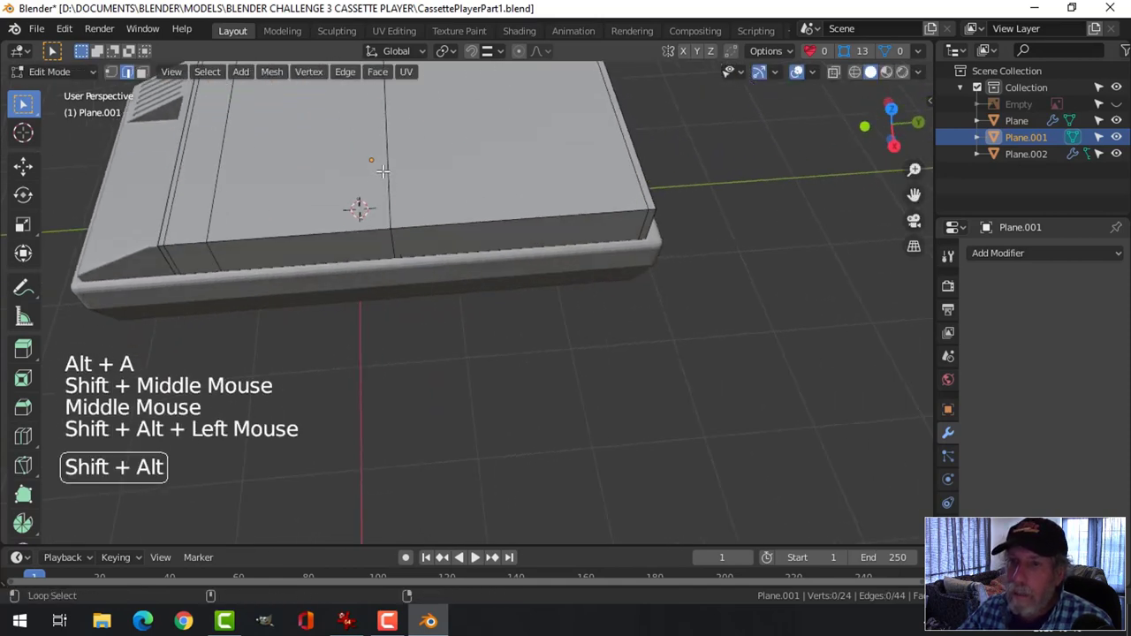
left_click(221, 166, "alt+shift")
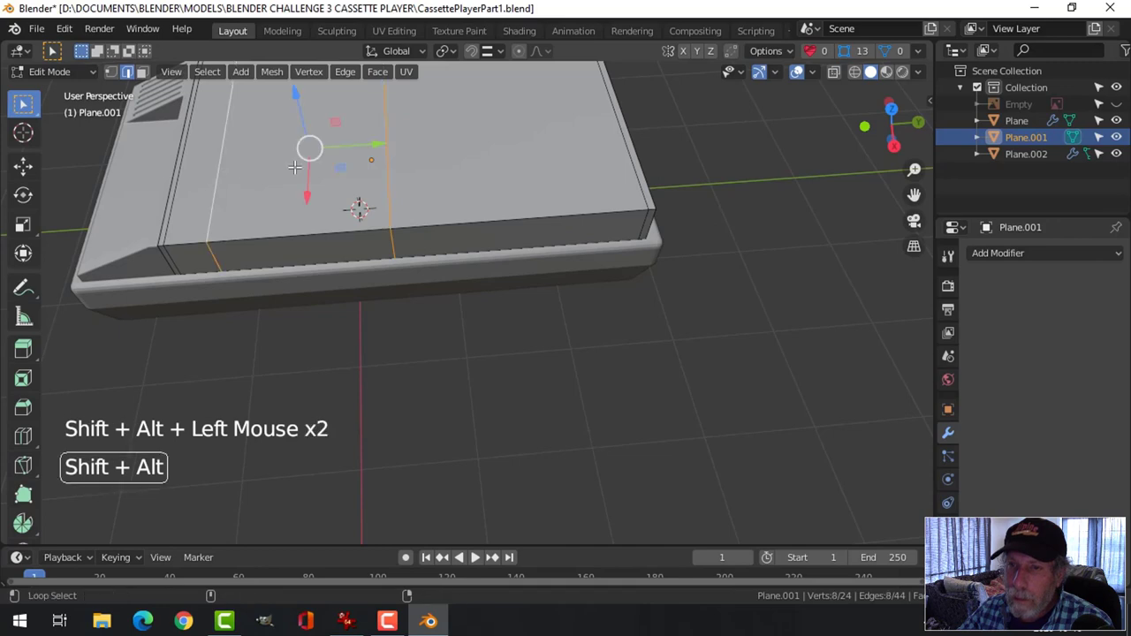
left_click_drag(387, 142, 387, 146)
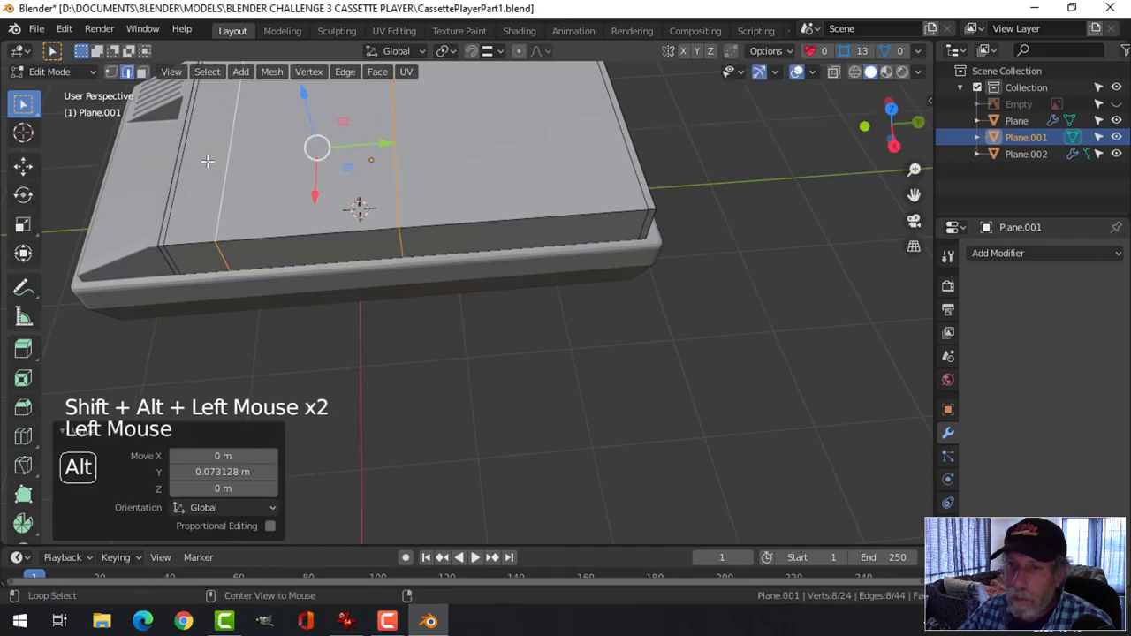
key("alt+a")
- Add a loop cut just in front of the front middle edge loop and another just behind the rear middle one
scroll(386, 146, "down", 2)
middle_click_drag(386, 146, 459, 185, "shift")
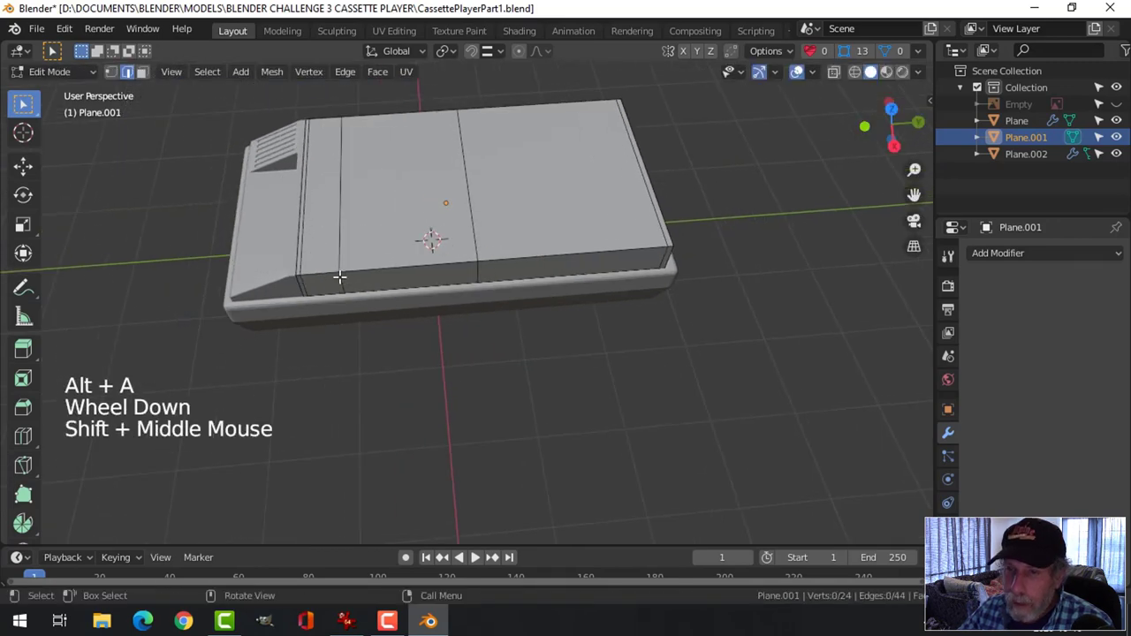
scroll(339, 276, "up", 1)
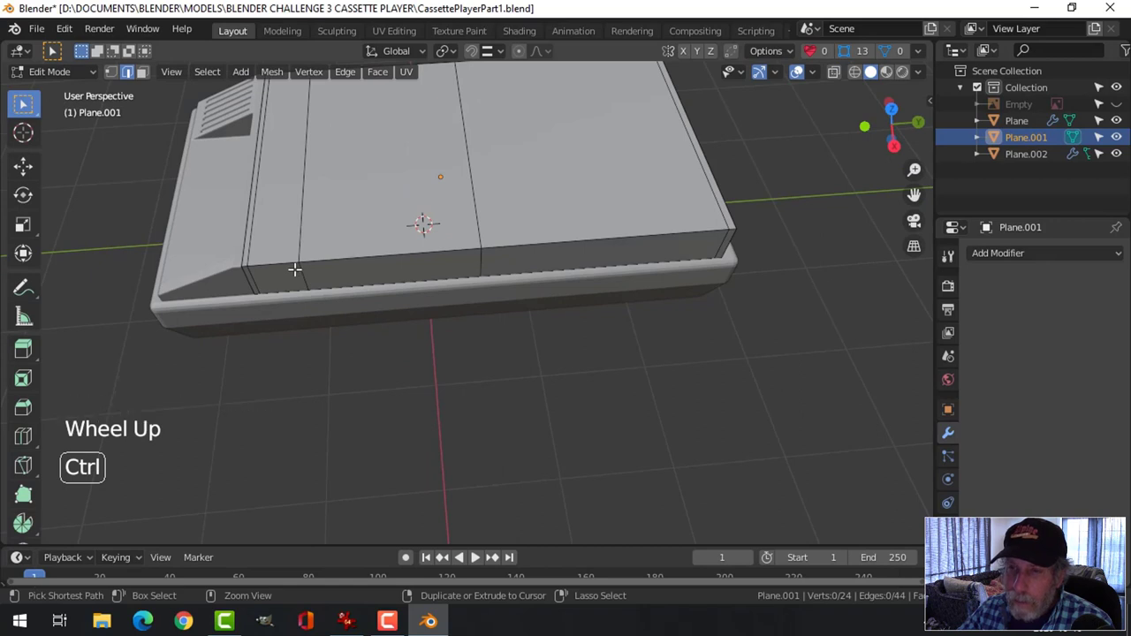
key("ctrl+r")
left_click(292, 262)
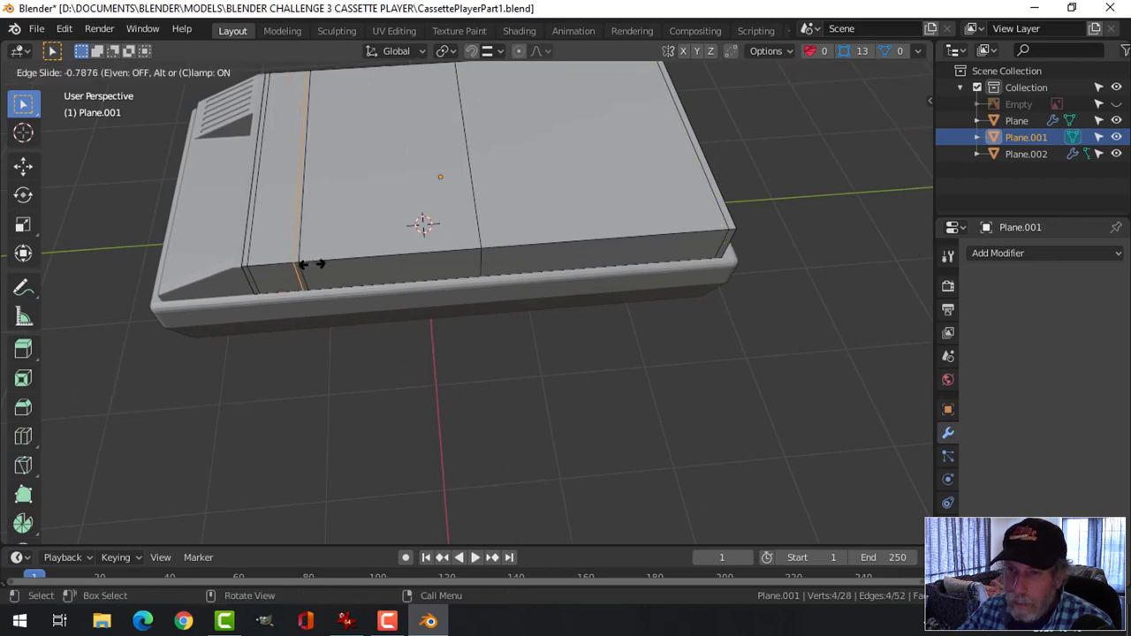
left_click(311, 263)
key("alt+a")
key("ctrl+r")
left_click(548, 262)
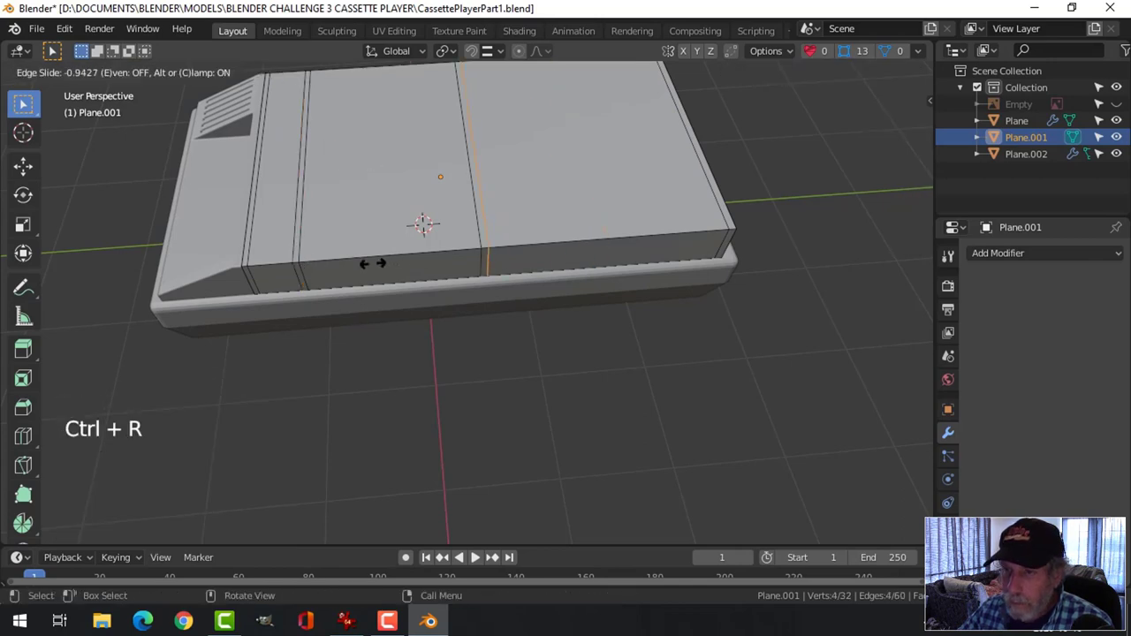
left_click(372, 263)
middle_click_drag(366, 277, 489, 302)
key("alt+a")
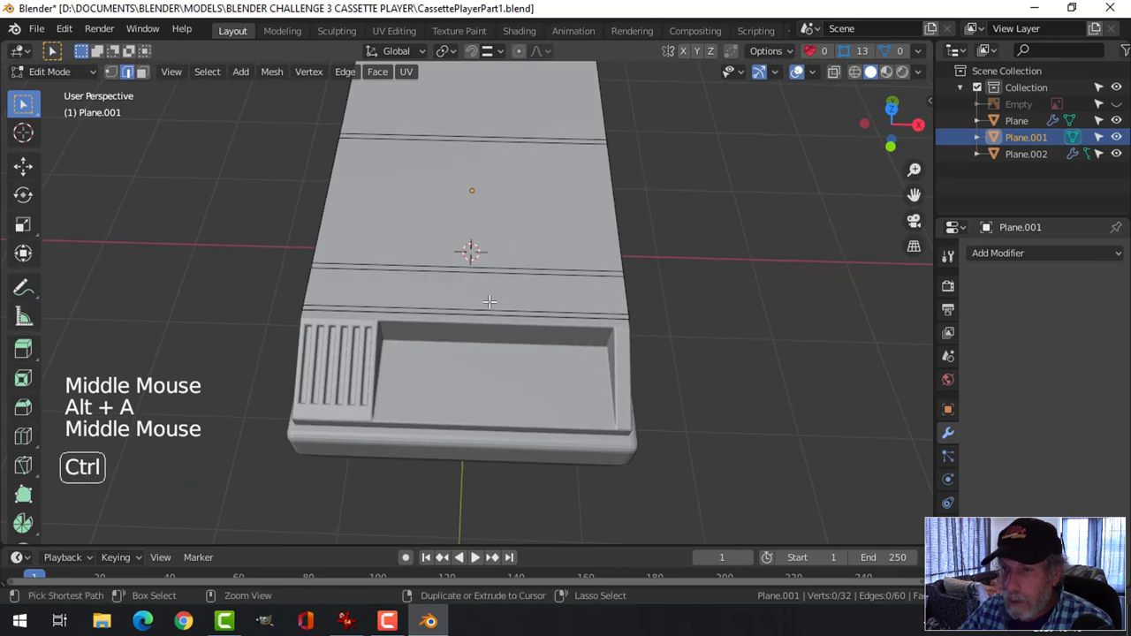
- Add a centred lengthwise loop cut to the upper body and bevel it with an offset of about 1.04 m
key("ctrl+r")
left_click(489, 302)
left_click(488, 301)
key("ctrl+b")
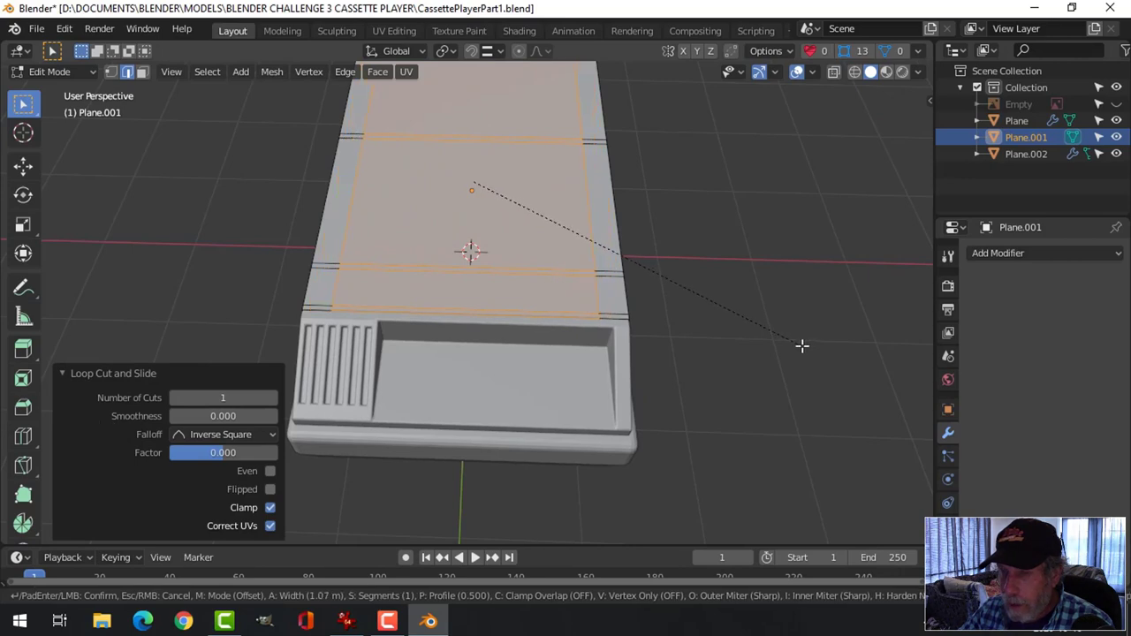
left_click(762, 339)
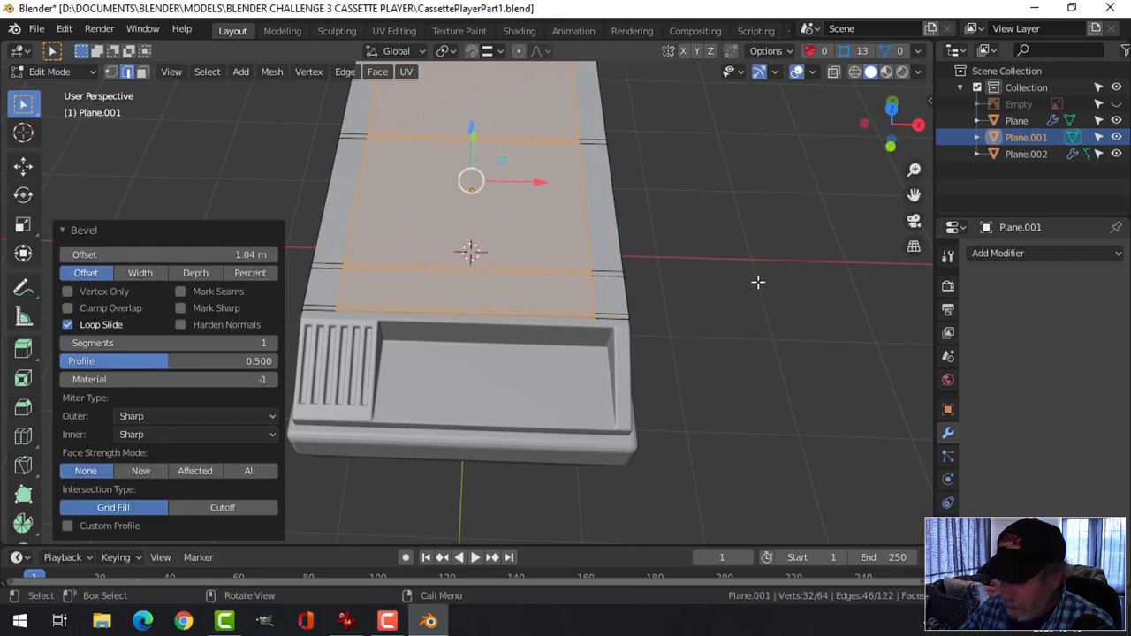
- Check the bevelled edges against the reference image in wireframe top view and scale them by about 1.107 along X
key("KP_7")
key("z")
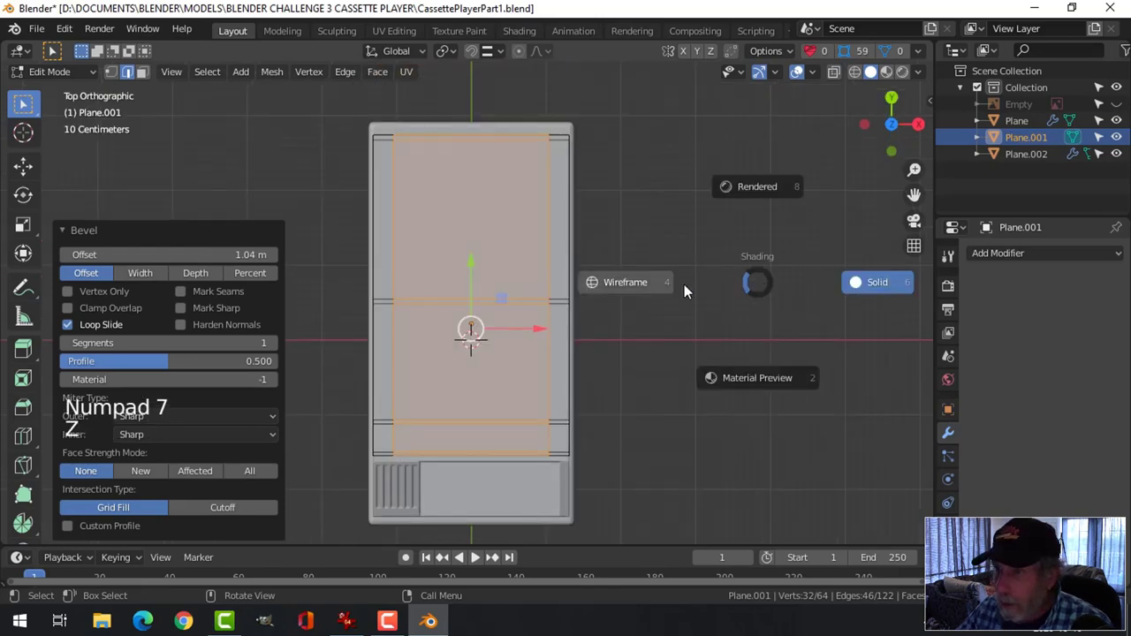
left_click(673, 283)
left_click(1116, 104)
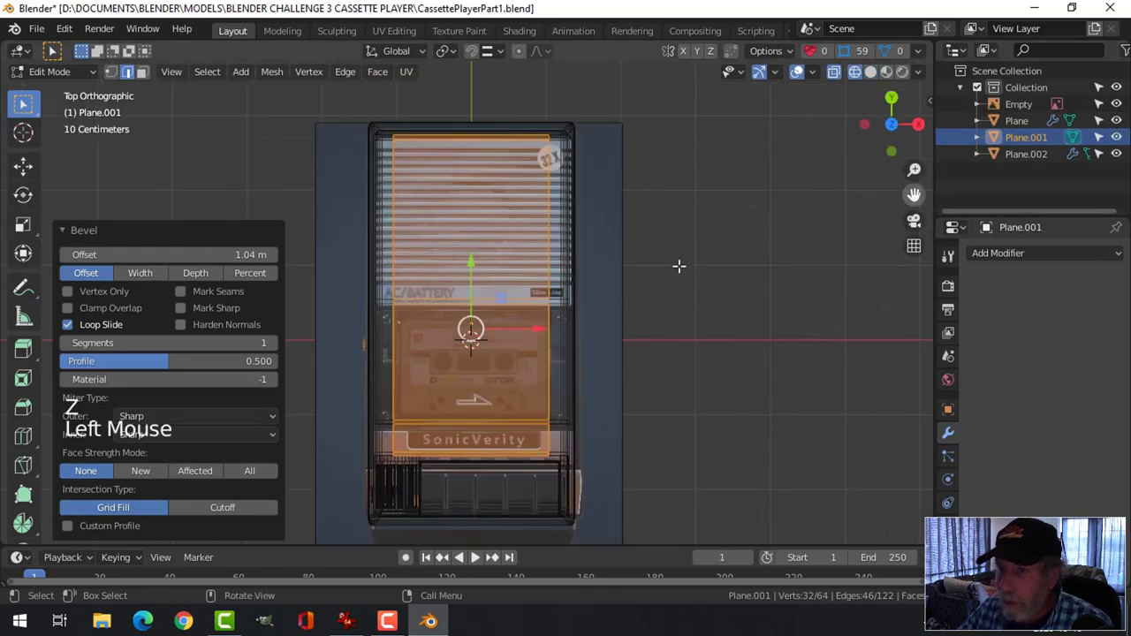
scroll(609, 289, "up", 1)
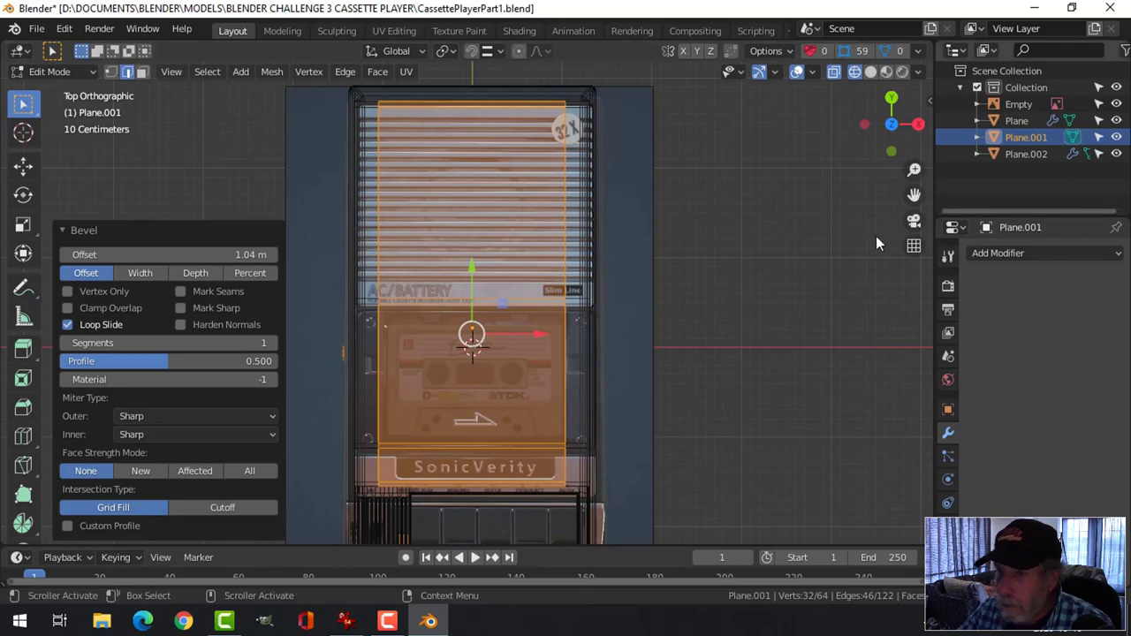
left_click(1117, 104)
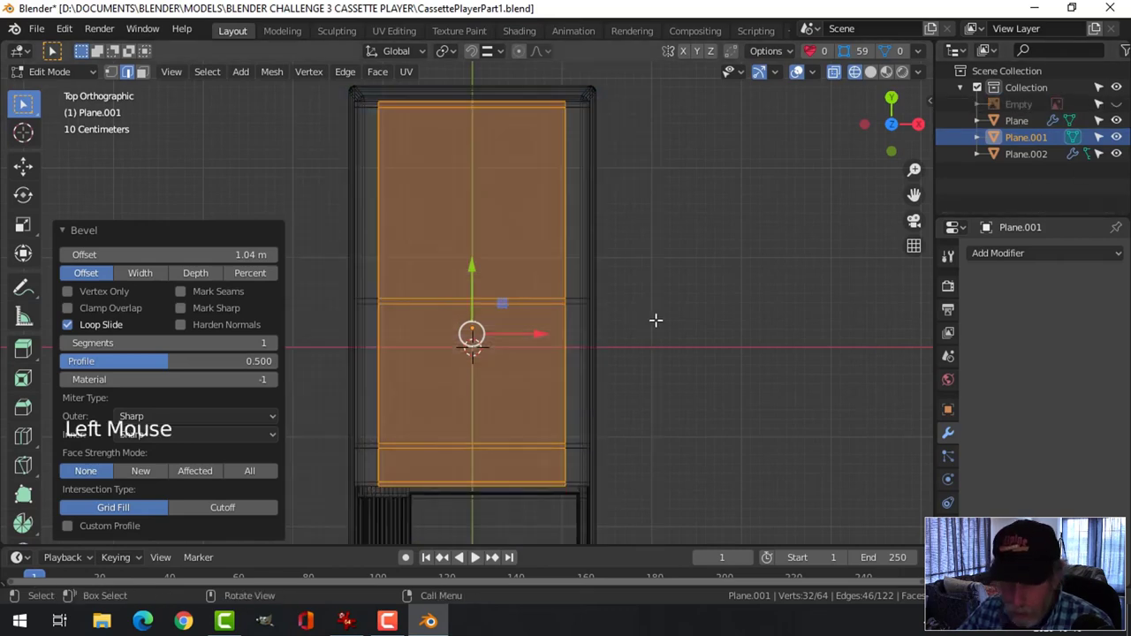
key("s")
key("x")
middle_click_drag(672, 323, 624, 262)
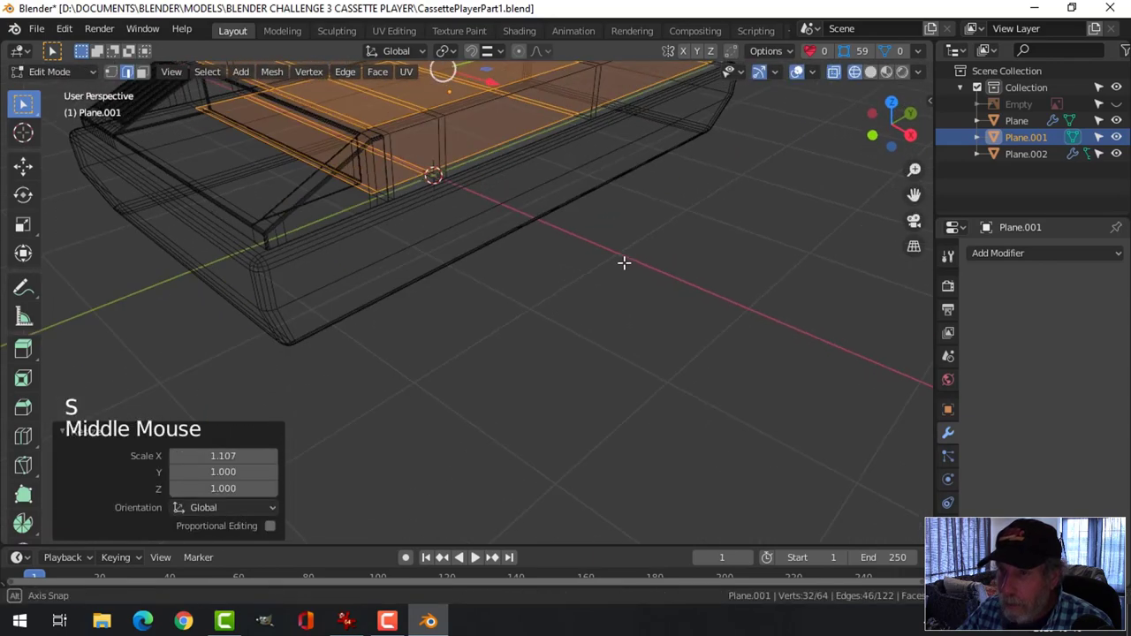
- Isolate the upper body in solid shading and scale its lengthwise edges outward by about 1.091 along X
left_click(1115, 155)
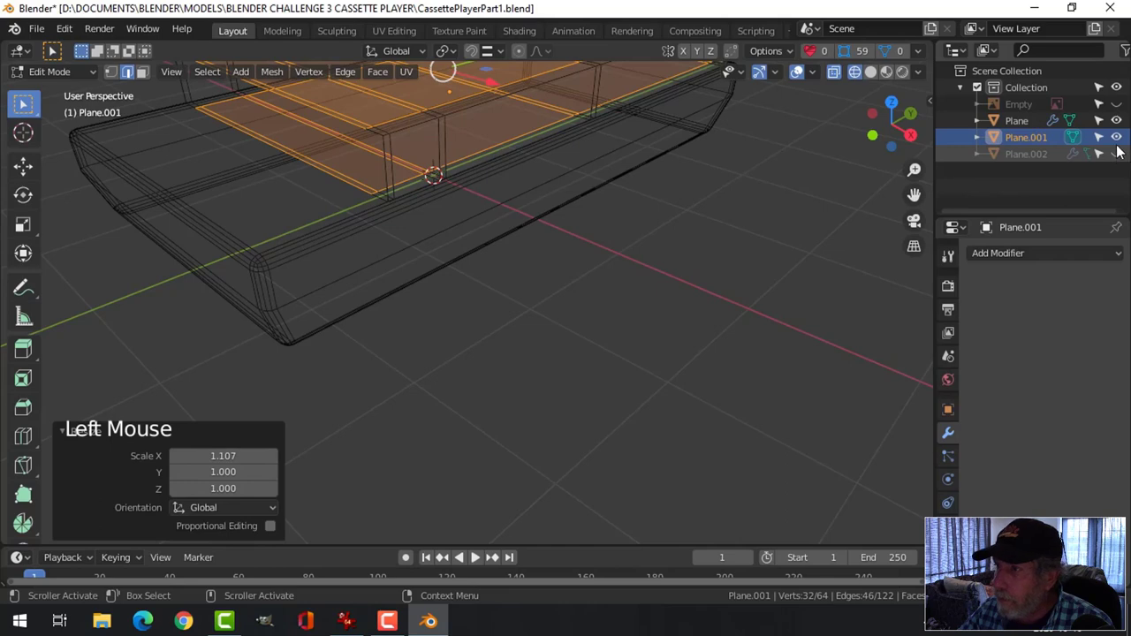
left_click(1115, 120)
middle_click_drag(652, 221, 721, 264)
key("z")
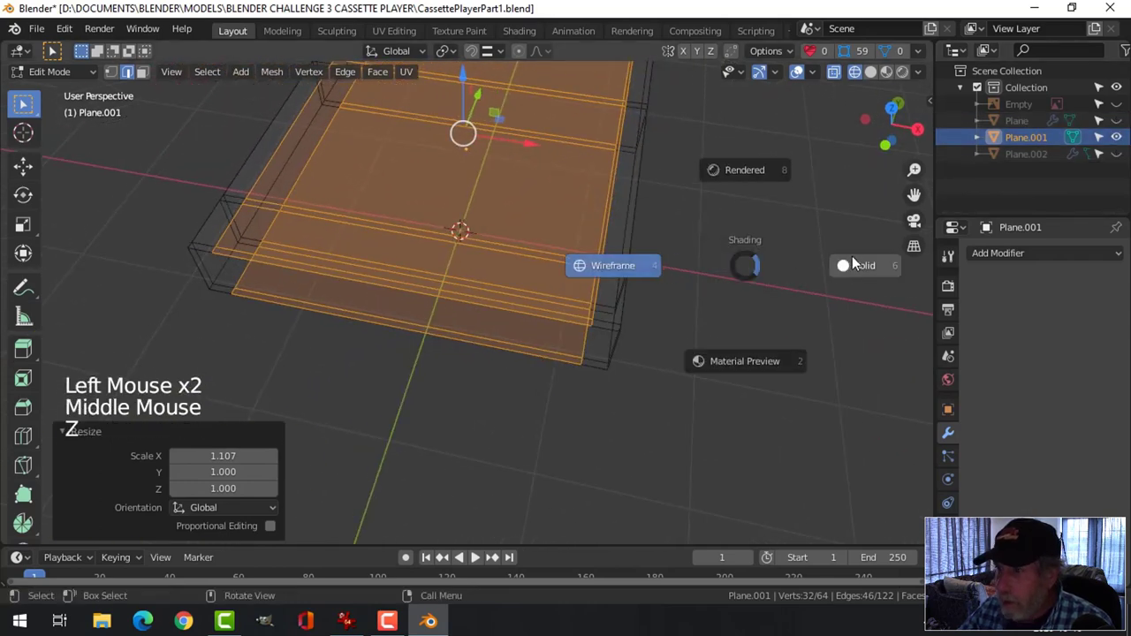
key("s")
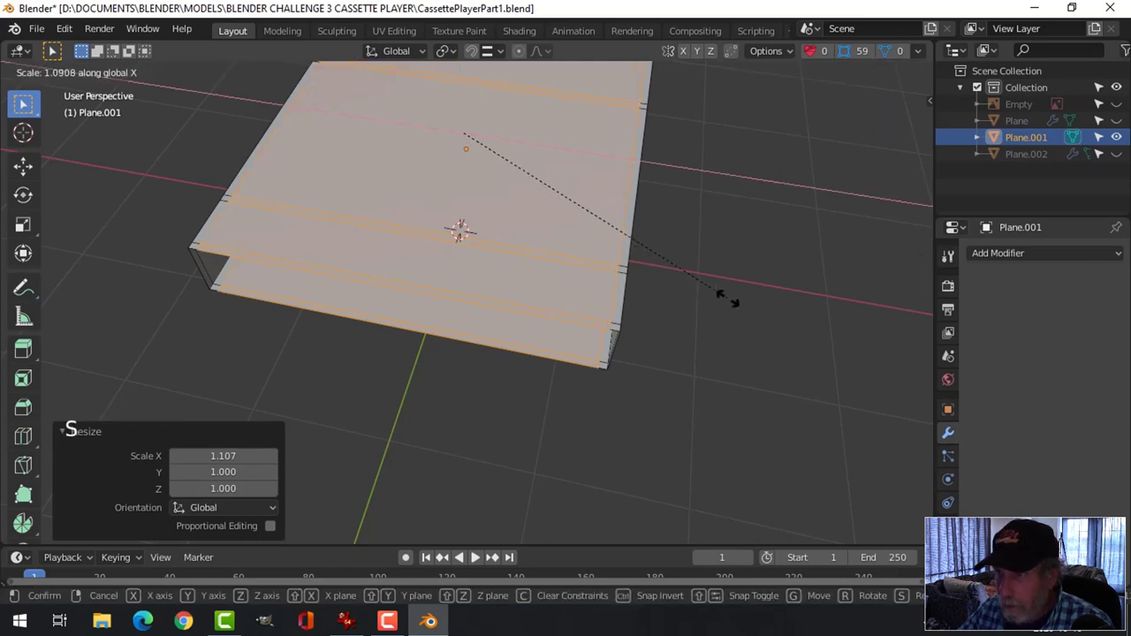
left_click(726, 299)
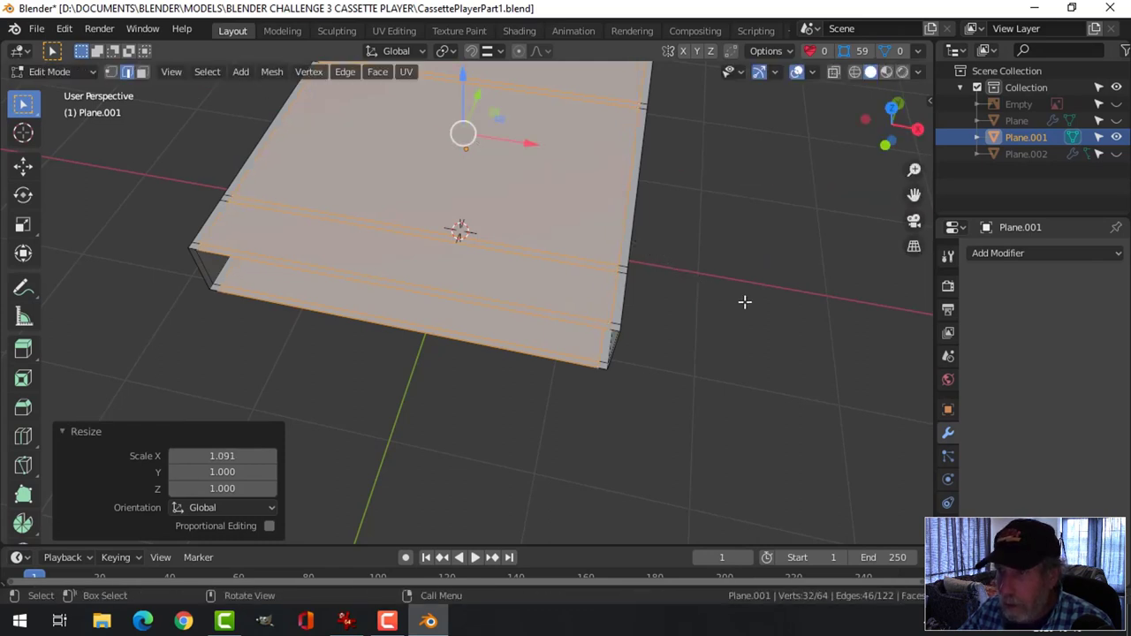
key("alt+a")
- Extrude the three large top faces of the upper body downward by about 0.13 m to form recesses between thin walls
middle_click_drag(745, 301, 626, 299)
scroll(675, 306, "down", 2)
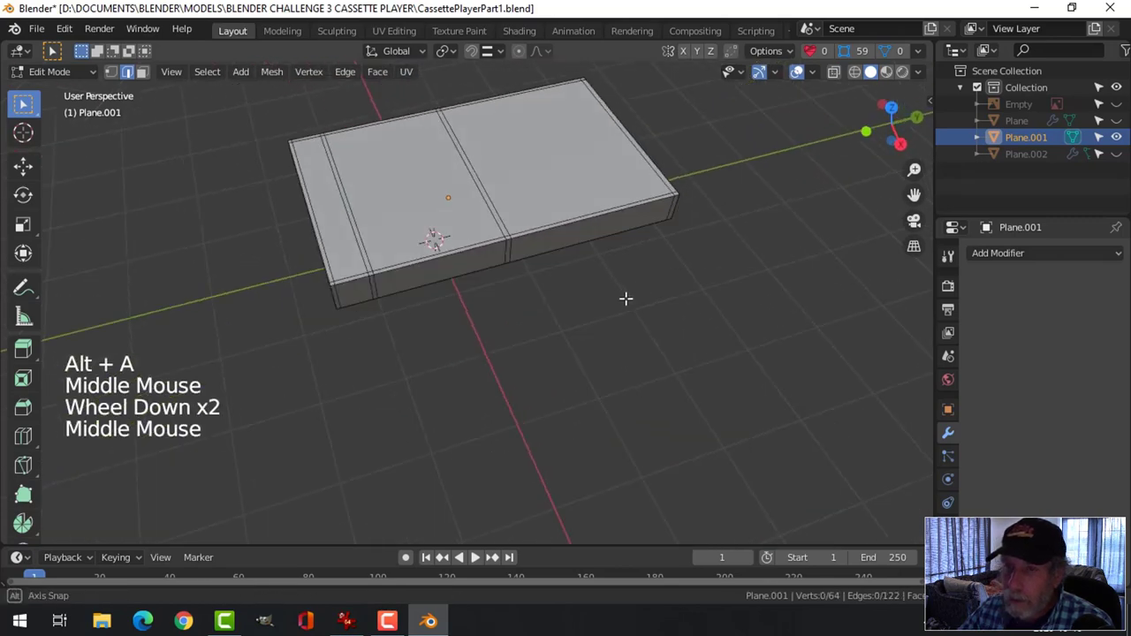
key("3")
left_click(331, 211)
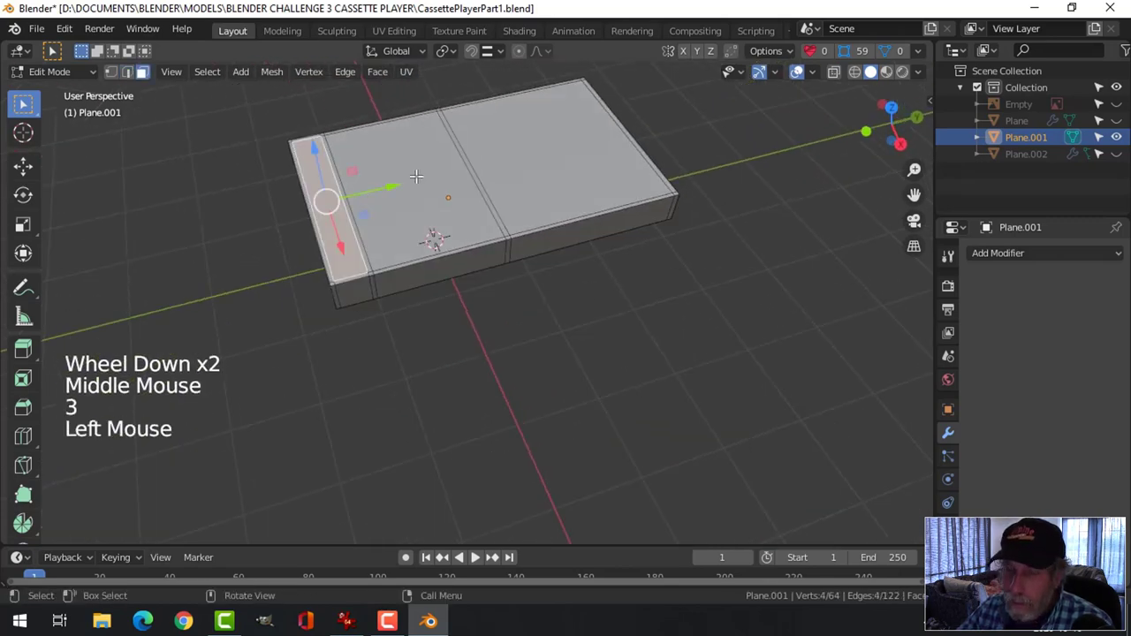
left_click(397, 194, "shift")
left_click(548, 152, "shift")
middle_click_drag(548, 151, 586, 308)
key("e")
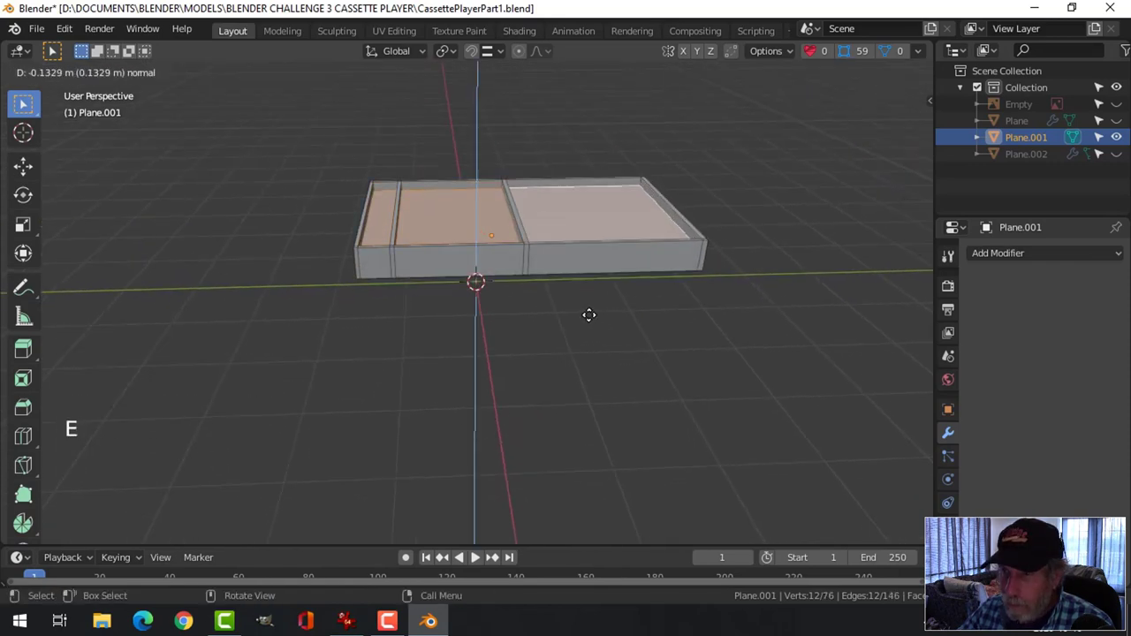
left_click(589, 314)
- Return to Object Mode, unhide all hidden objects and clear the selection
key("Tab")
middle_click_drag(545, 305, 591, 318)
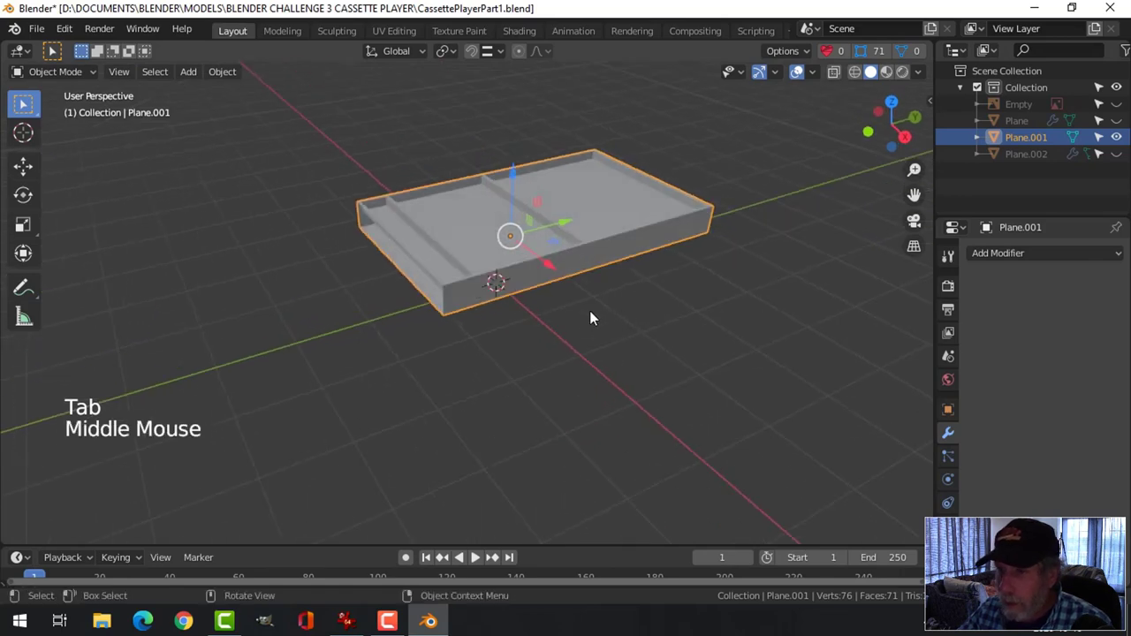
key("alt+h")
scroll(566, 320, "up", 3)
key("alt+a")
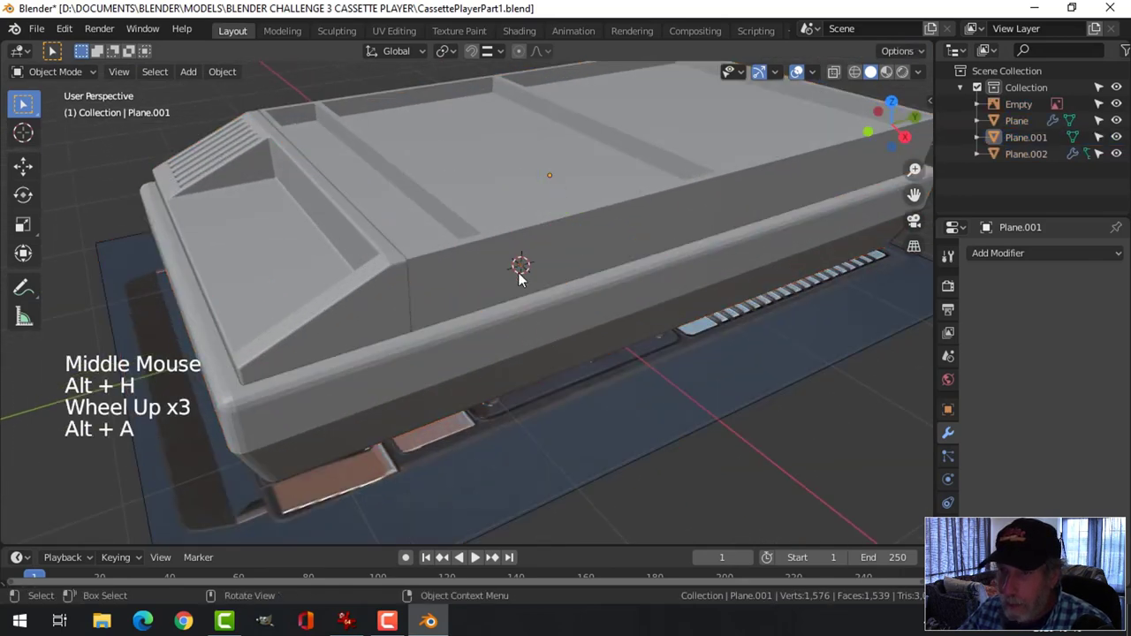
- Link the lower body's modifiers to the upper body so it receives the same bevel, and clear the selection
left_click(566, 316)
left_click(566, 317, "shift")
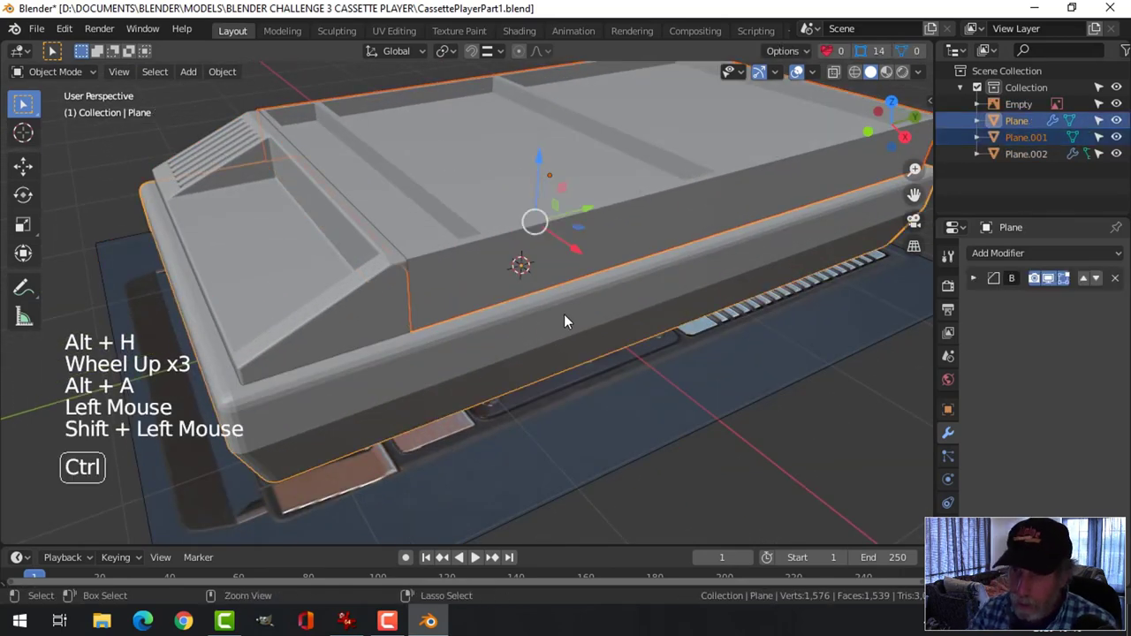
key("ctrl+l")
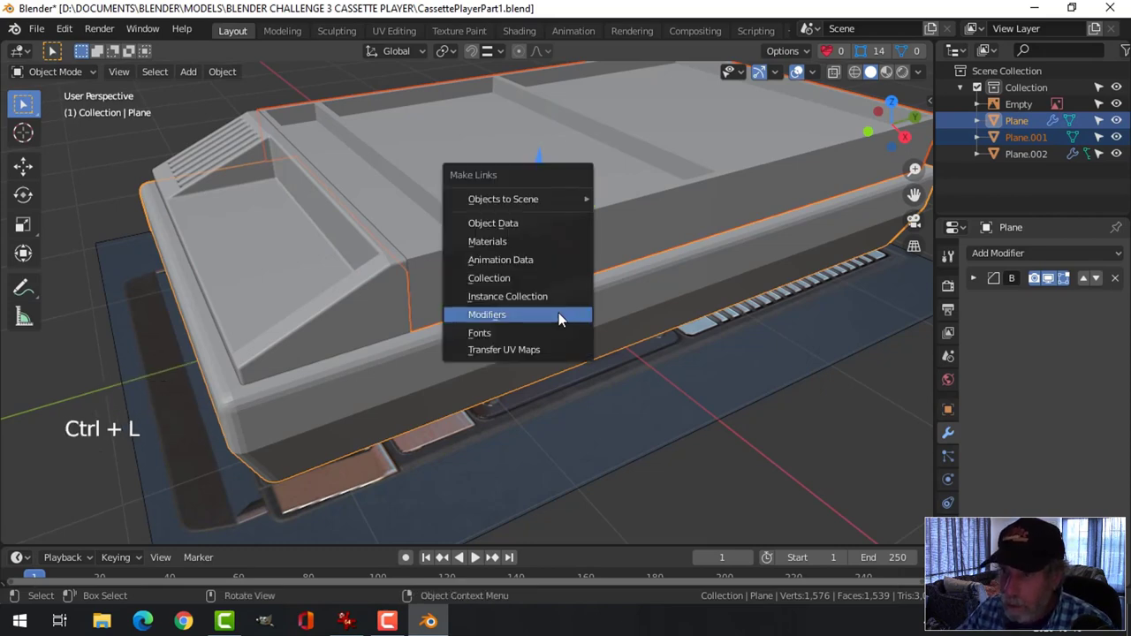
left_click(559, 315)
key("alt+a")
middle_click_drag(582, 309, 544, 334)
- Set the lower body's Bevel modifier offset to 0.02 m and clear the selection
left_click(646, 353)
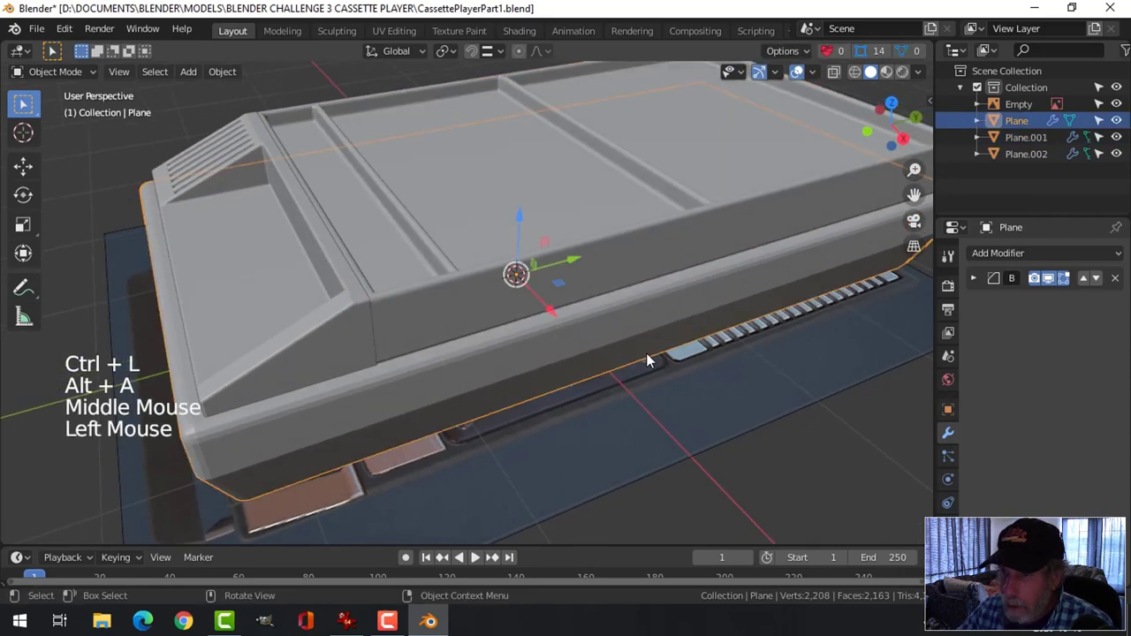
middle_click_drag(646, 352, 441, 340)
right_click(437, 306)
scroll(448, 328, "down", 2)
key("alt+a")
scroll(546, 320, "up", 2)
left_click(596, 321)
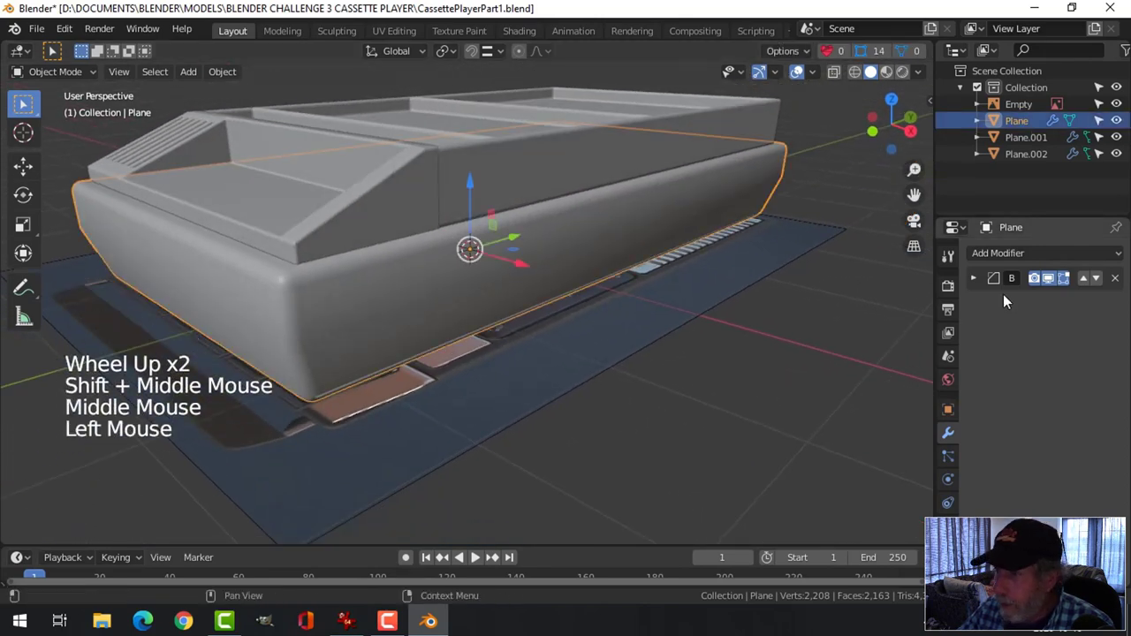
left_click(975, 278)
left_click(1030, 327)
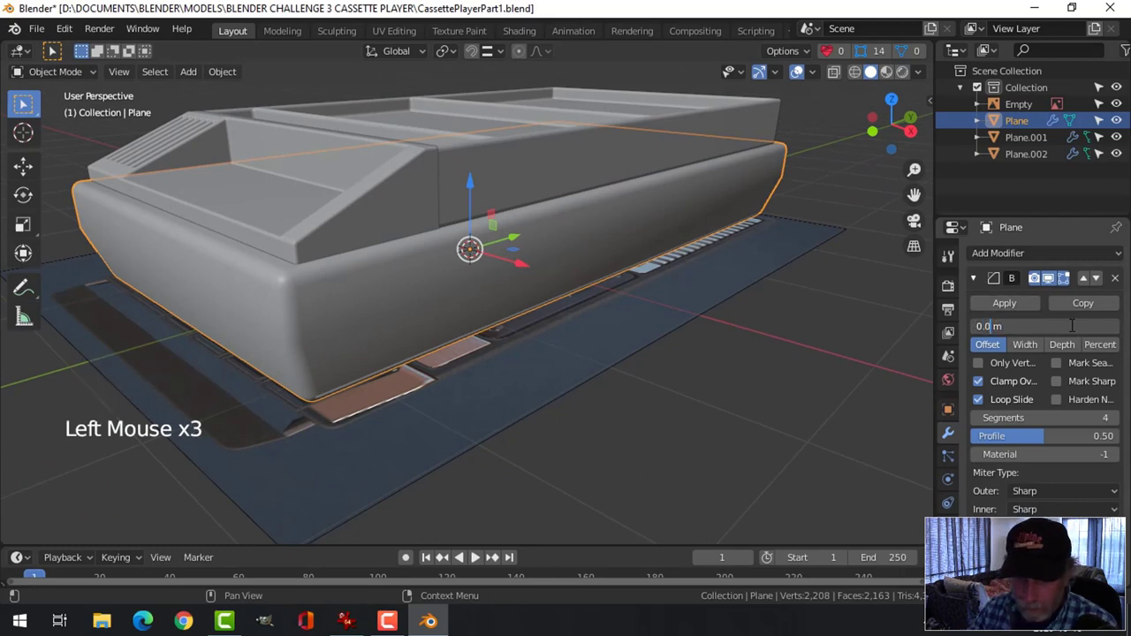
type("0.0")
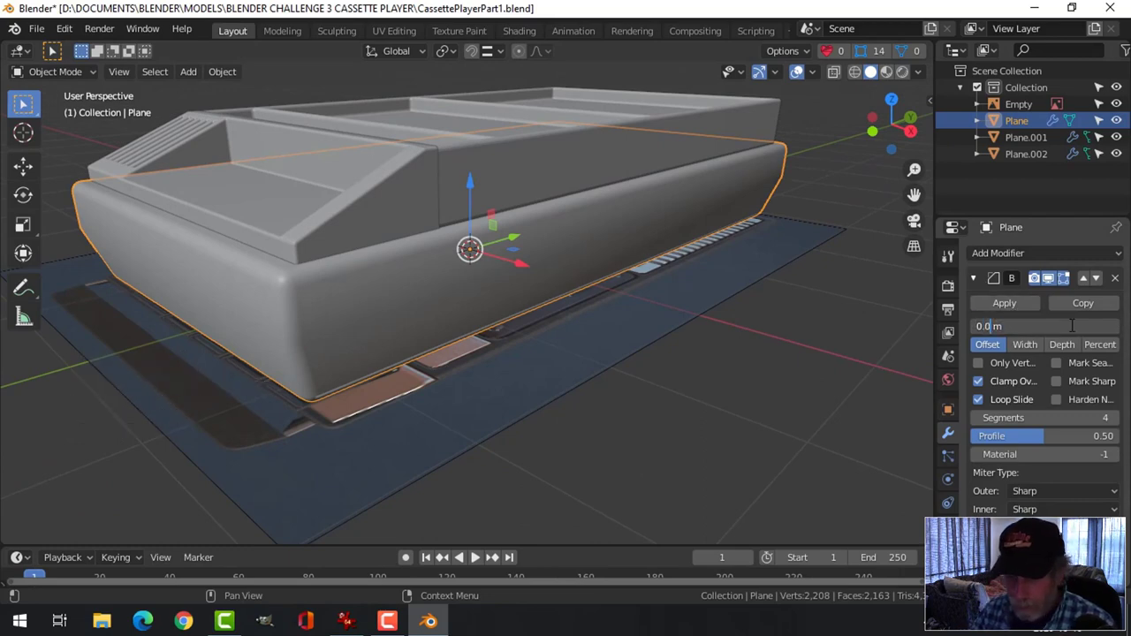
type("2")
key("Return")
scroll(604, 291, "down", 2)
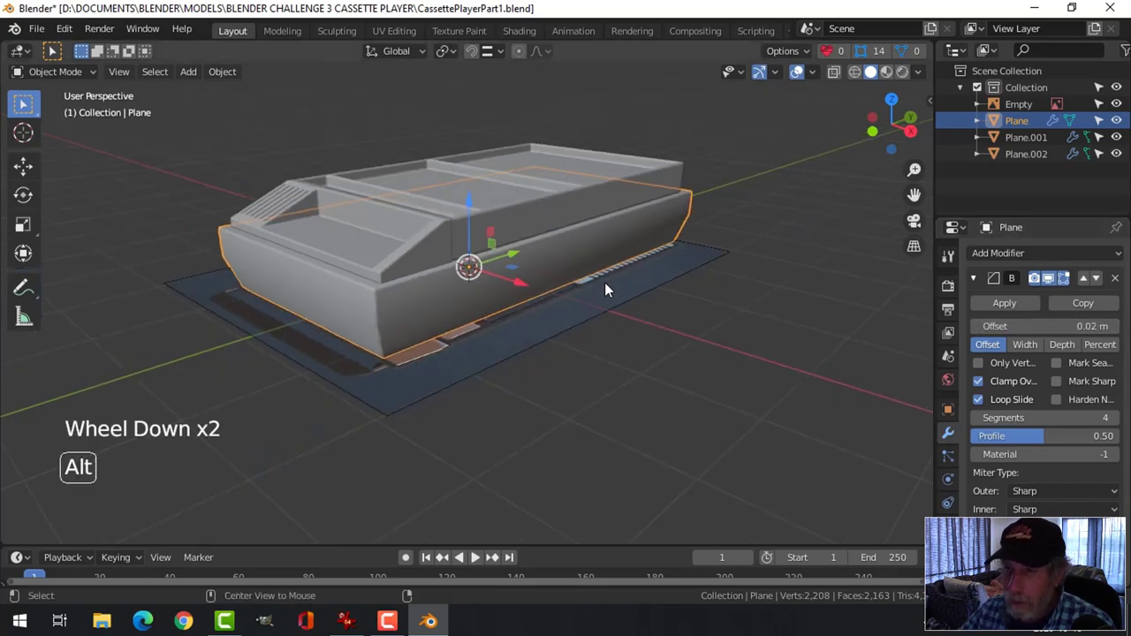
key("alt+a")
- Examine the bevelled walls and dividers of the upper body's compartments from several angles
middle_click_drag(605, 282, 429, 300)
scroll(522, 314, "up", 2)
left_click(550, 330)
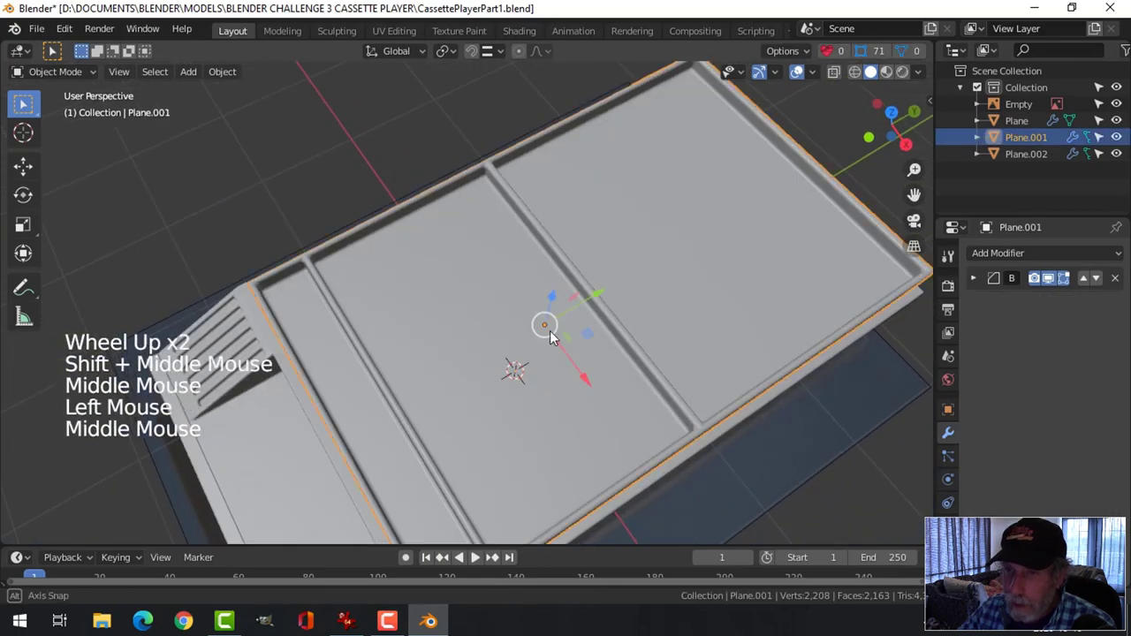
middle_click_drag(550, 330, 564, 313)
key("alt+a")
middle_click_drag(665, 254, 610, 298, "shift")
middle_click_drag(610, 298, 488, 257)
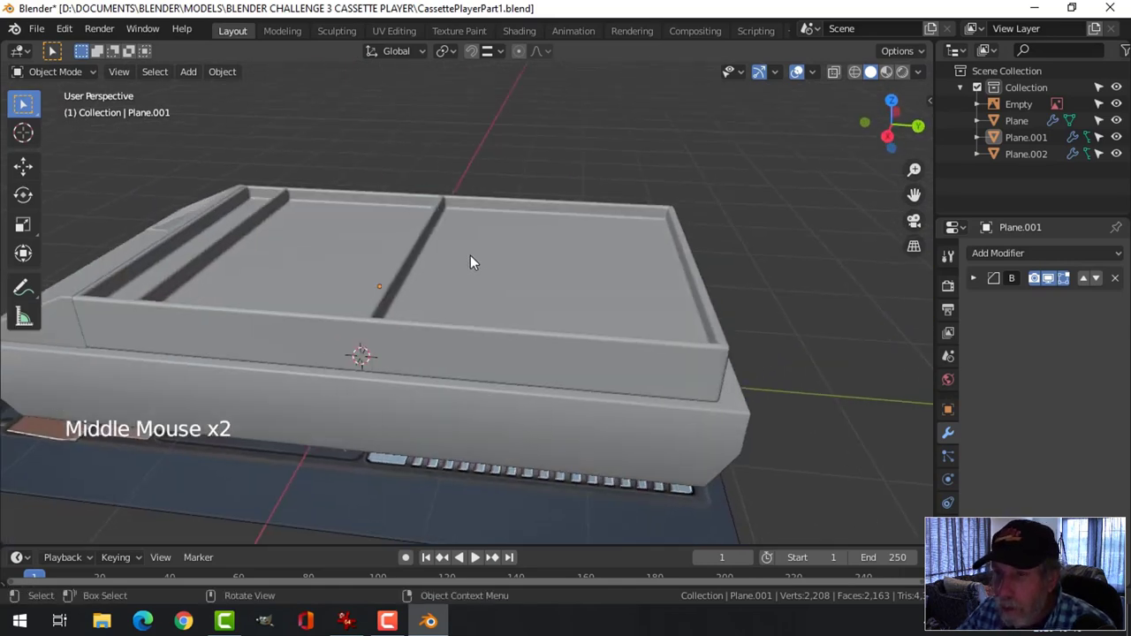
- Duplicate the floor face of the upper body's far end compartment, raise it about 0.386 m along Z, and separate it into its own object
left_click(473, 256)
key("Tab")
key("alt+a")
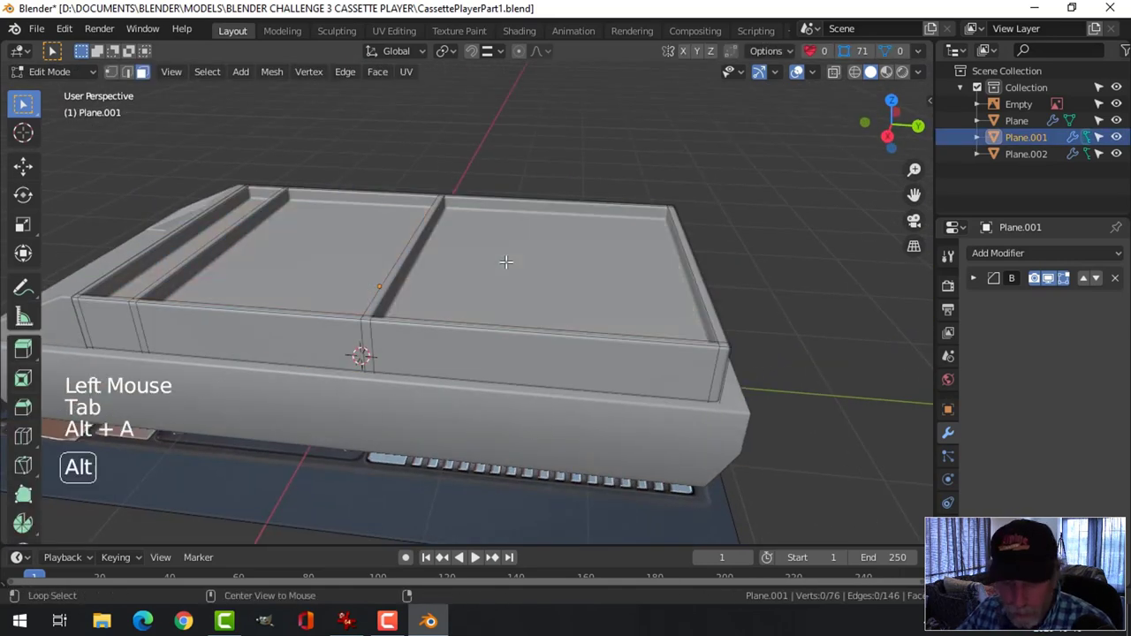
key("3")
left_click(507, 259)
middle_click_drag(507, 260, 567, 279)
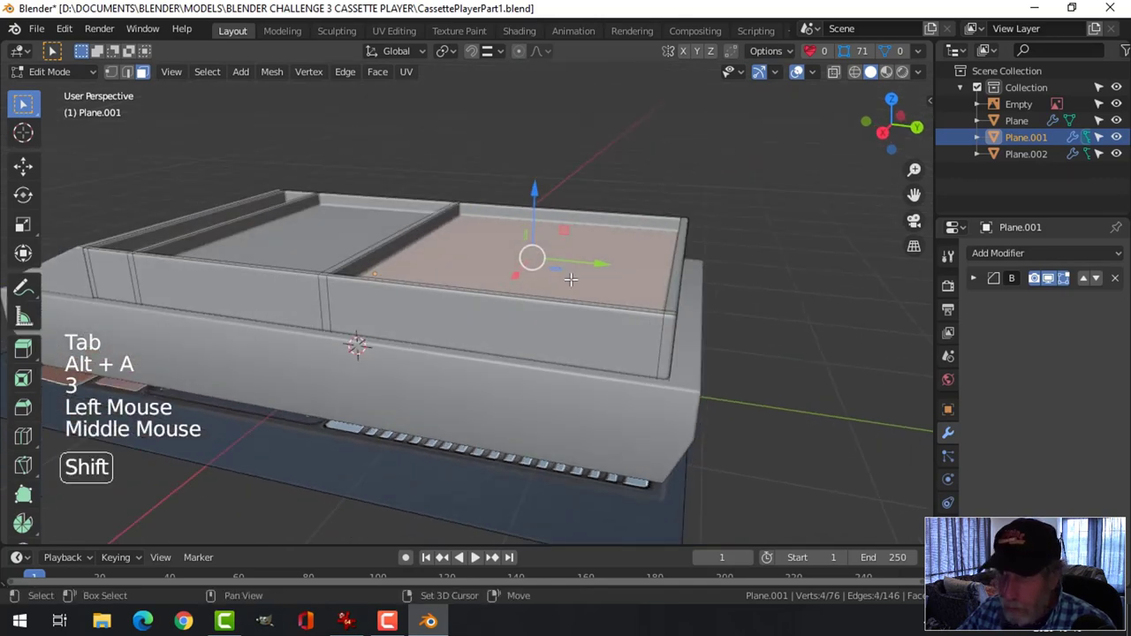
key("shift+d")
left_click_drag(534, 194, 634, 180)
key("p")
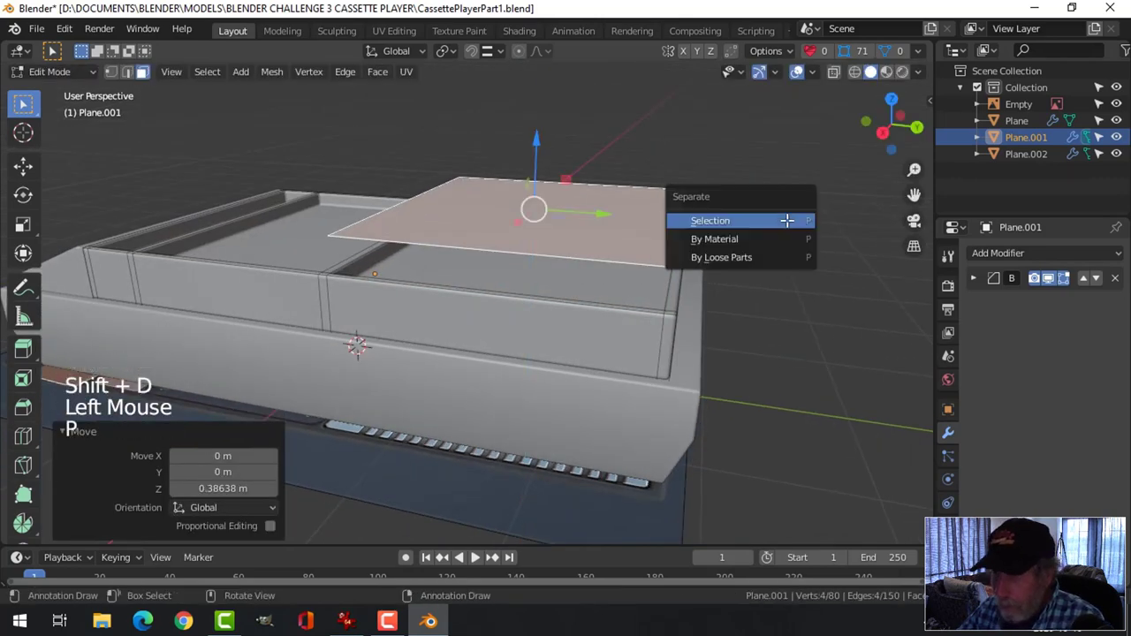
left_click(785, 221)
key("Tab")
- Scale the separated plane by about 0.183 along Y into a narrow strip
left_click(637, 216)
key("Tab")
key("a")
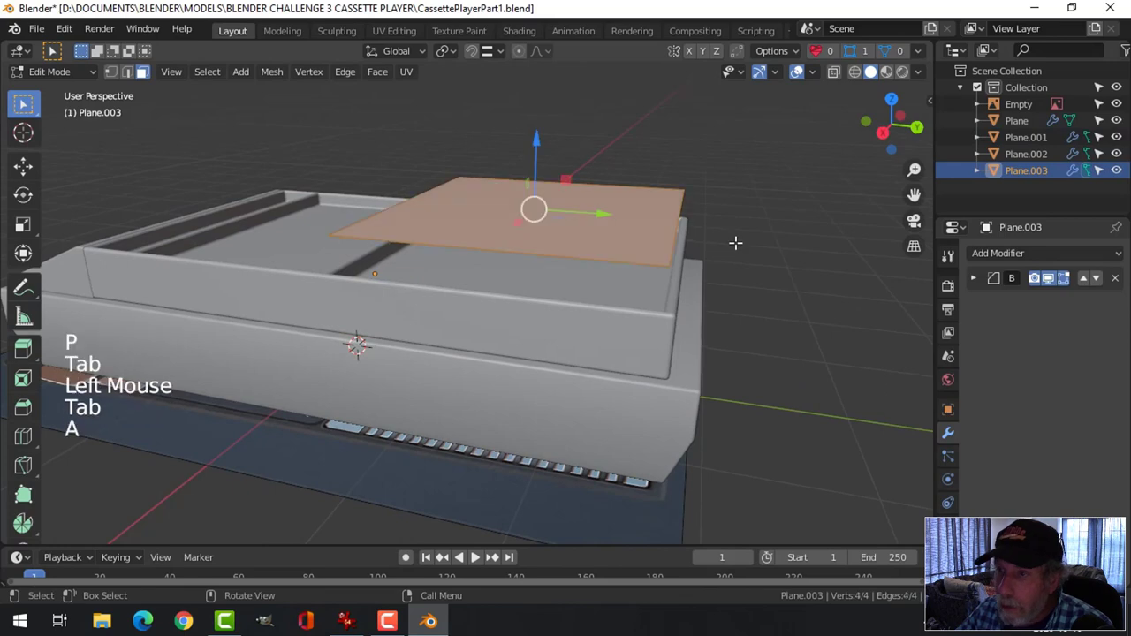
middle_click_drag(734, 242, 748, 306)
key("s")
key("y")
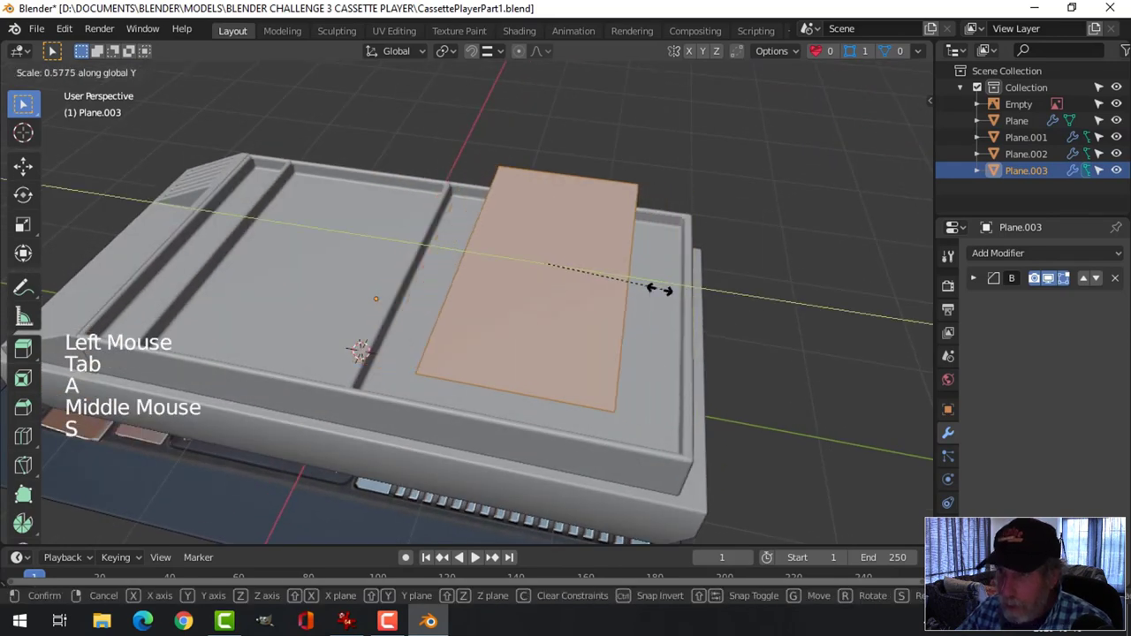
left_click(569, 273)
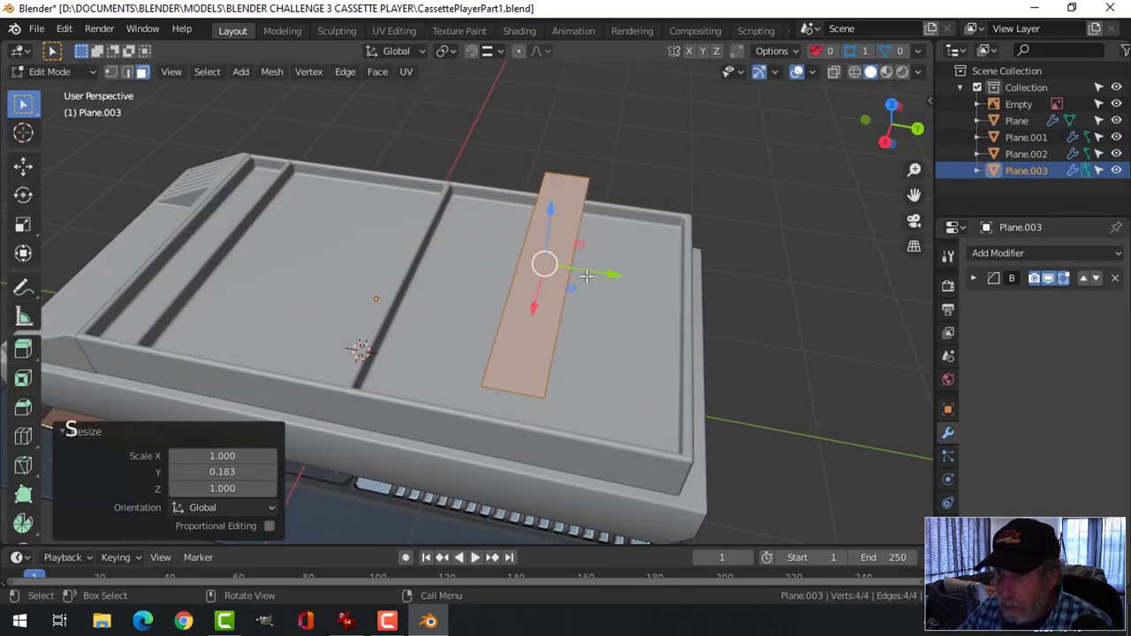
- Move the strip down about 0.30 m and along negative Y by about 0.75 m plus 0.10 m, against the compartment divider
left_click_drag(542, 261, 508, 265)
middle_click_drag(508, 265, 442, 210)
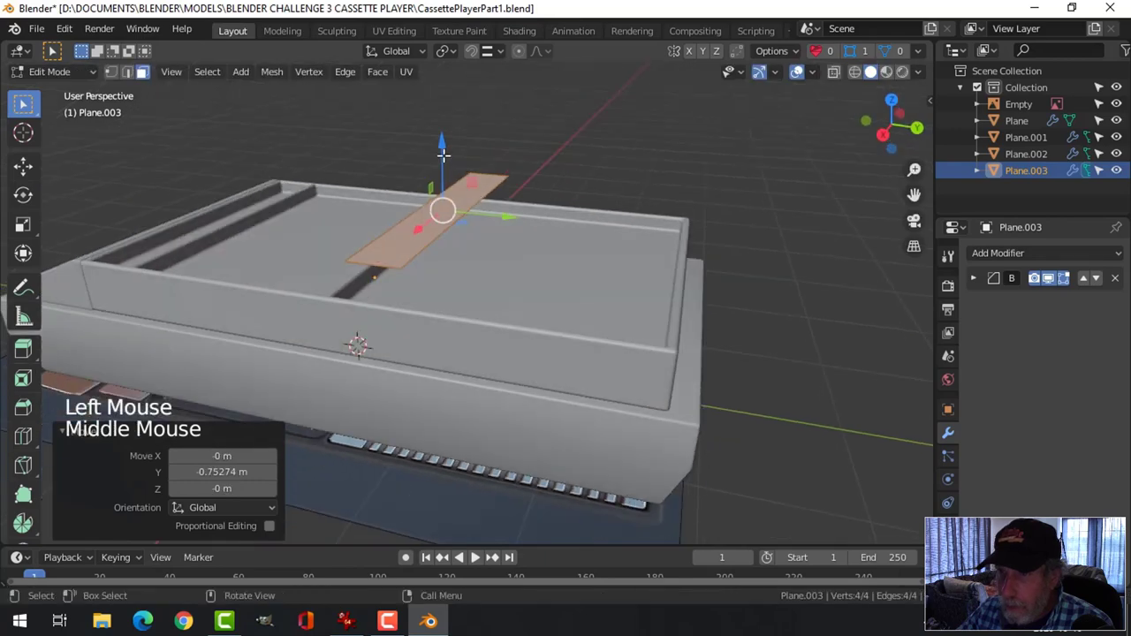
left_click_drag(442, 150, 442, 189)
middle_click_drag(442, 189, 455, 250)
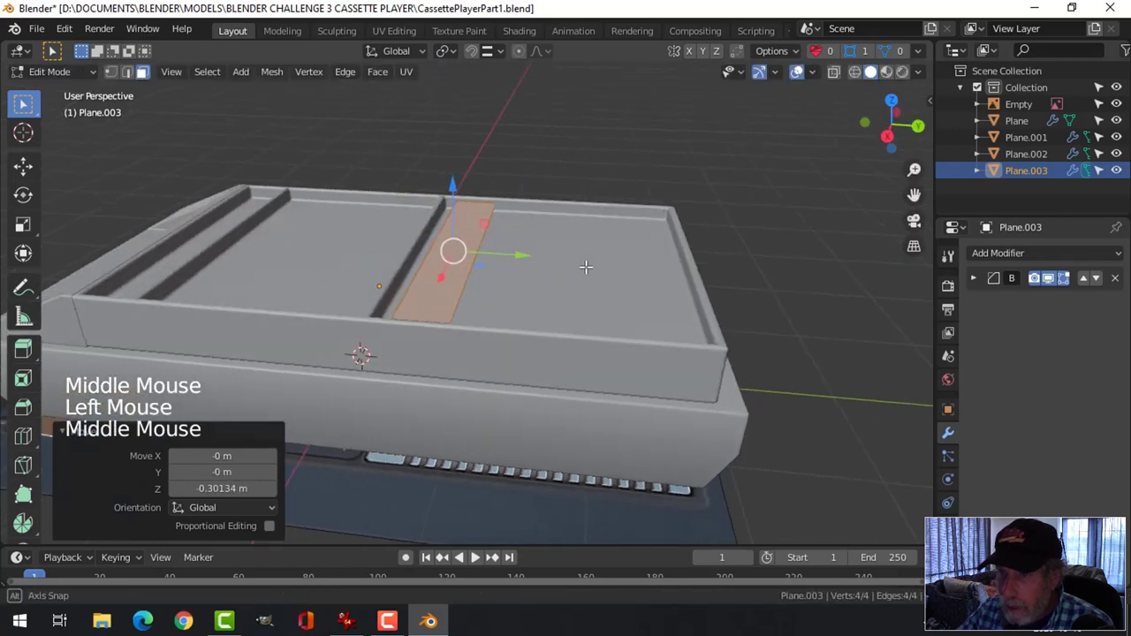
left_click_drag(455, 250, 507, 255)
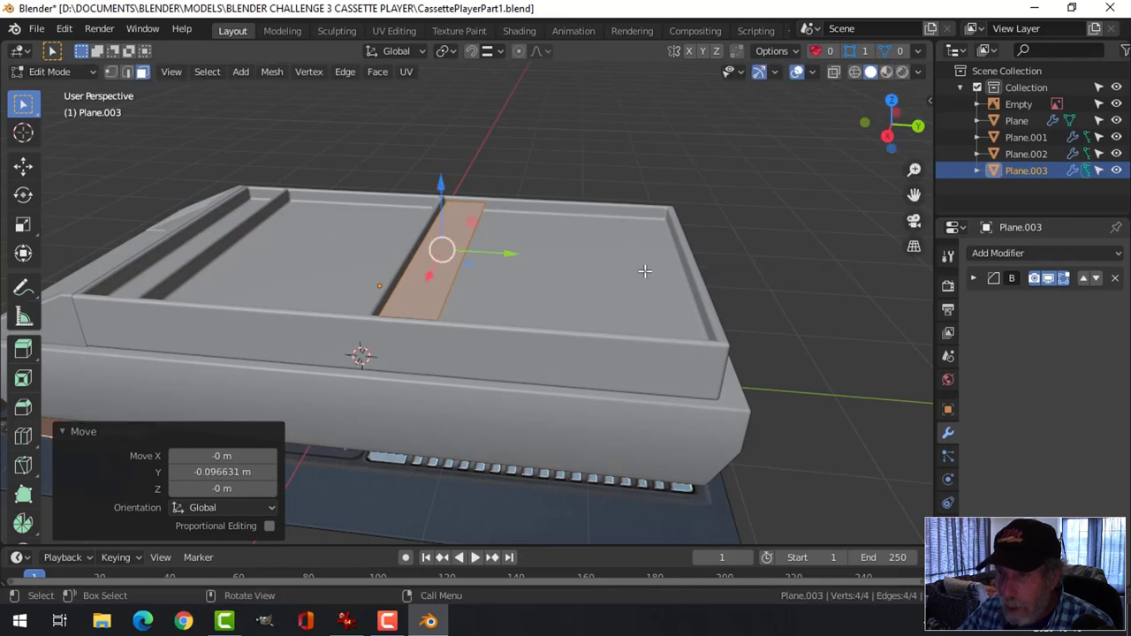
- Extrude the strip into a thin slab inside the compartment and return to Object Mode
middle_click_drag(687, 318, 618, 278)
scroll(564, 290, "up", 2)
key("e")
left_click(613, 312)
key("alt+a")
key("Tab")
key("alt+a")
- Isolate the slab, delete its bottom face, and unhide all the other objects
left_click(555, 273)
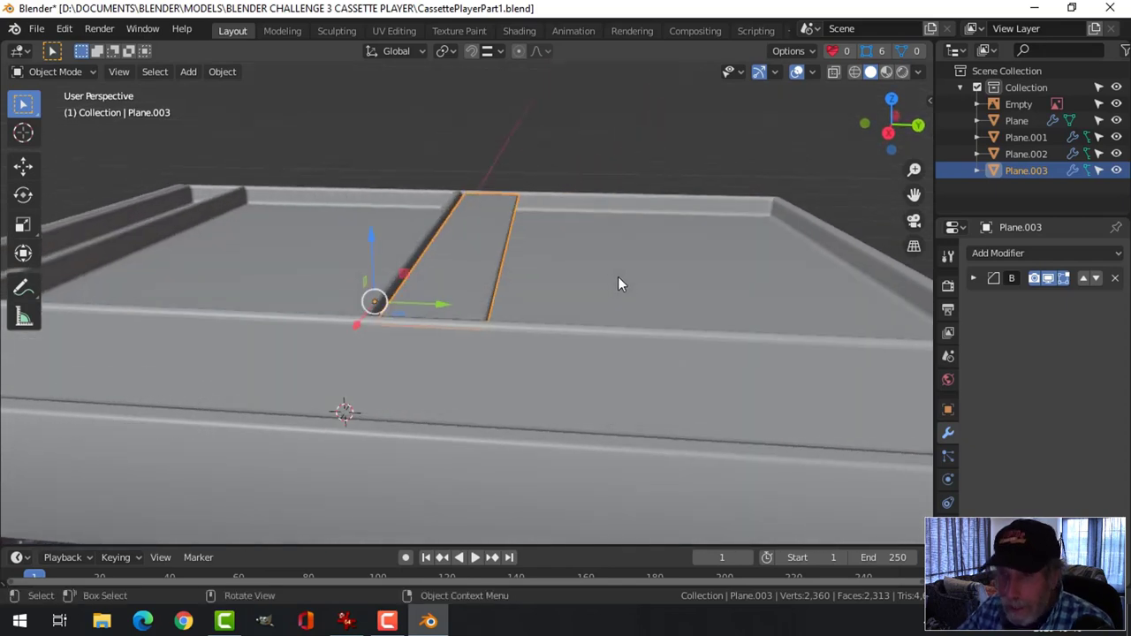
key("shift+h")
middle_click_drag(578, 296, 551, 197)
key("Tab")
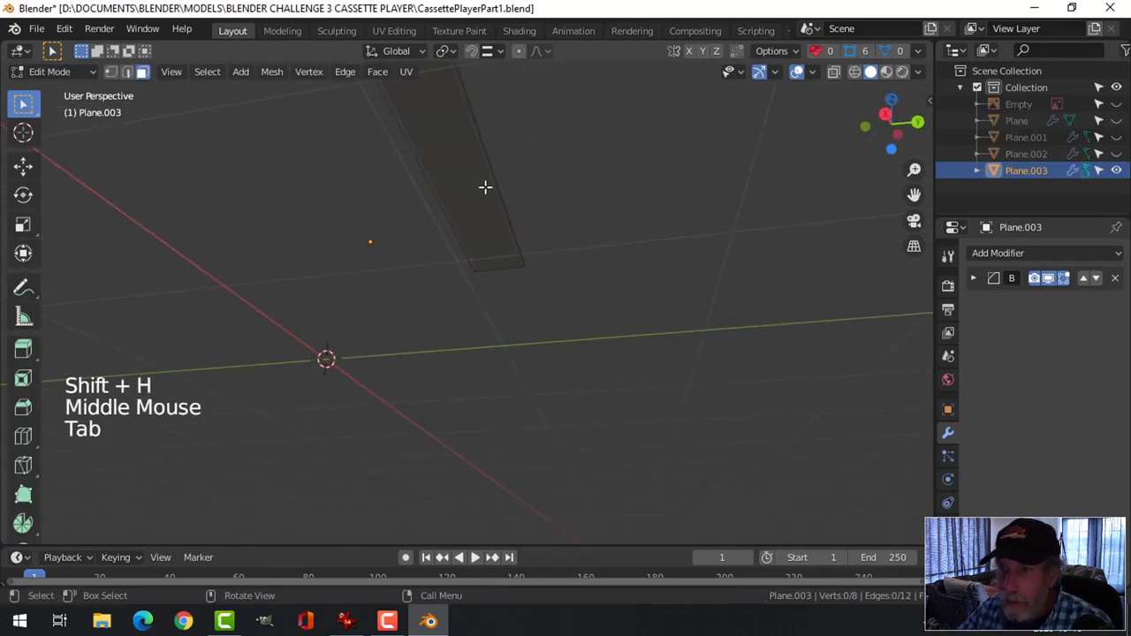
left_click(458, 168)
left_click(458, 168)
middle_click_drag(572, 245, 596, 318)
key("x")
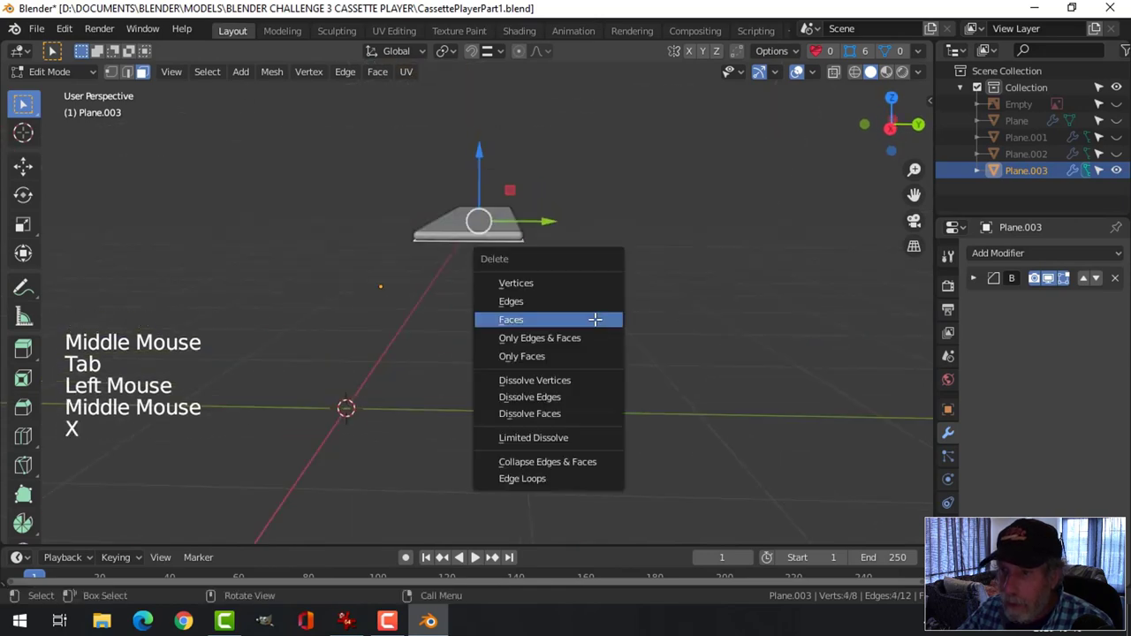
key("Tab")
key("alt+h")
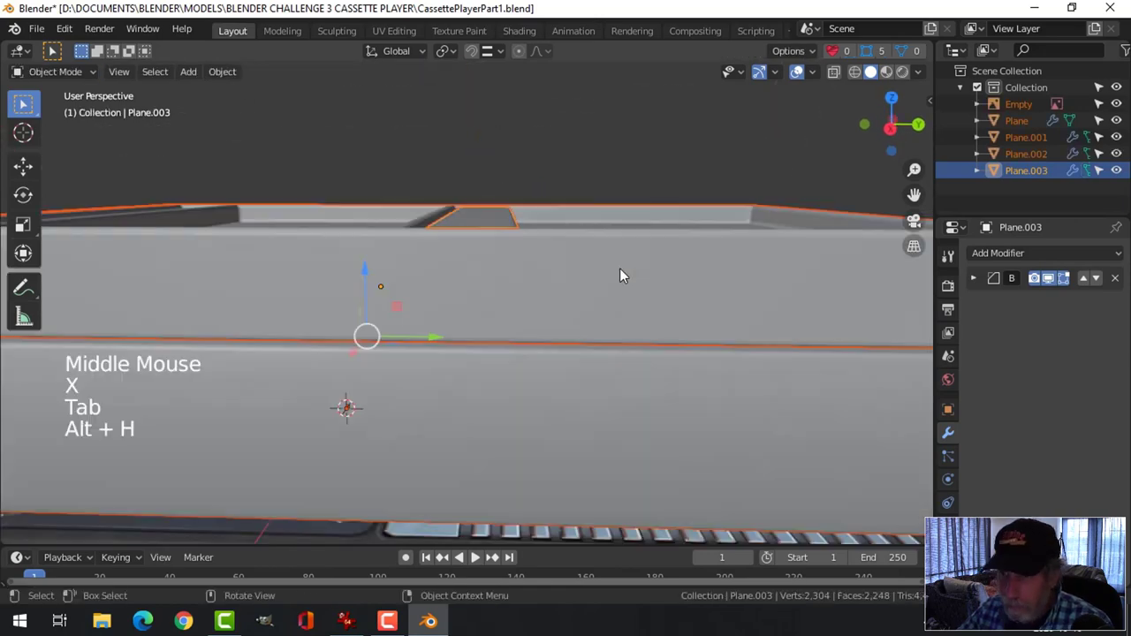
key("alt+a")
- Move the slab about 0.023 m along negative Y against the divider and clear the selection
middle_click_drag(620, 268, 493, 275)
left_click(492, 275)
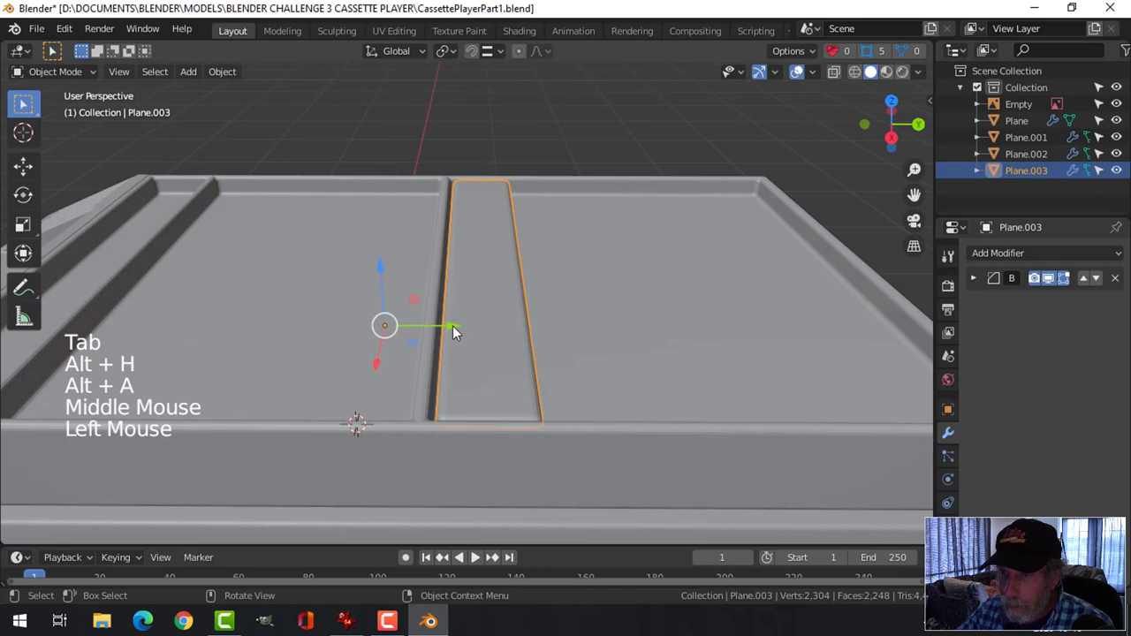
left_click_drag(453, 327, 444, 327)
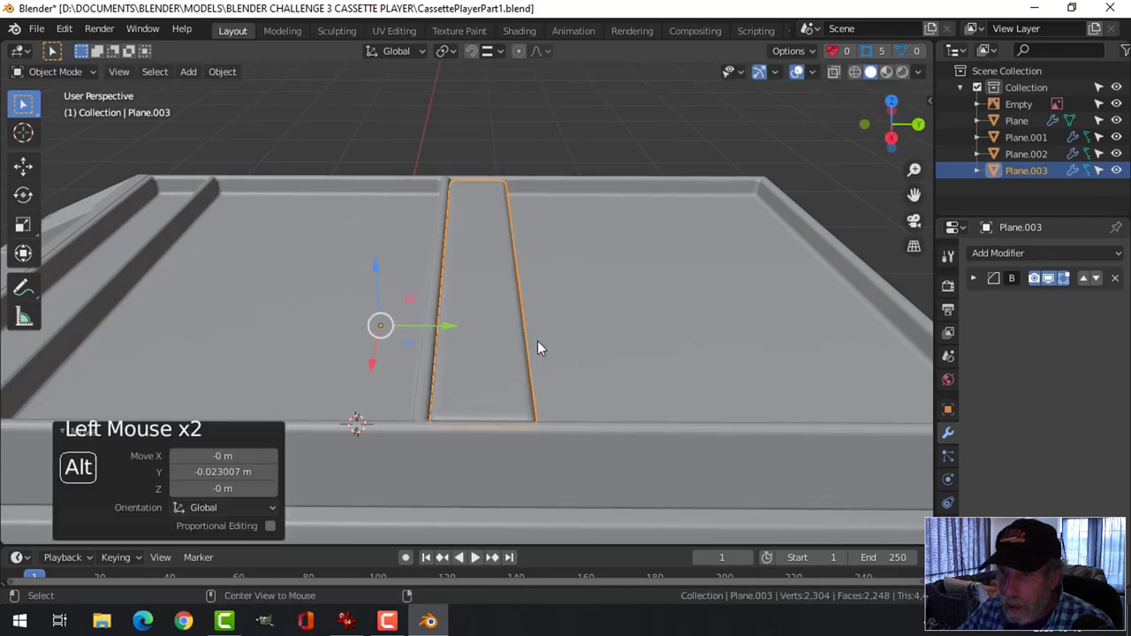
key("alt+a")
- Duplicate the slab and move the copy about 1.726 m along Y to the compartment's far end wall
middle_click_drag(538, 340, 584, 314)
scroll(610, 350, "down", 2)
left_click(557, 329)
middle_click(602, 308)
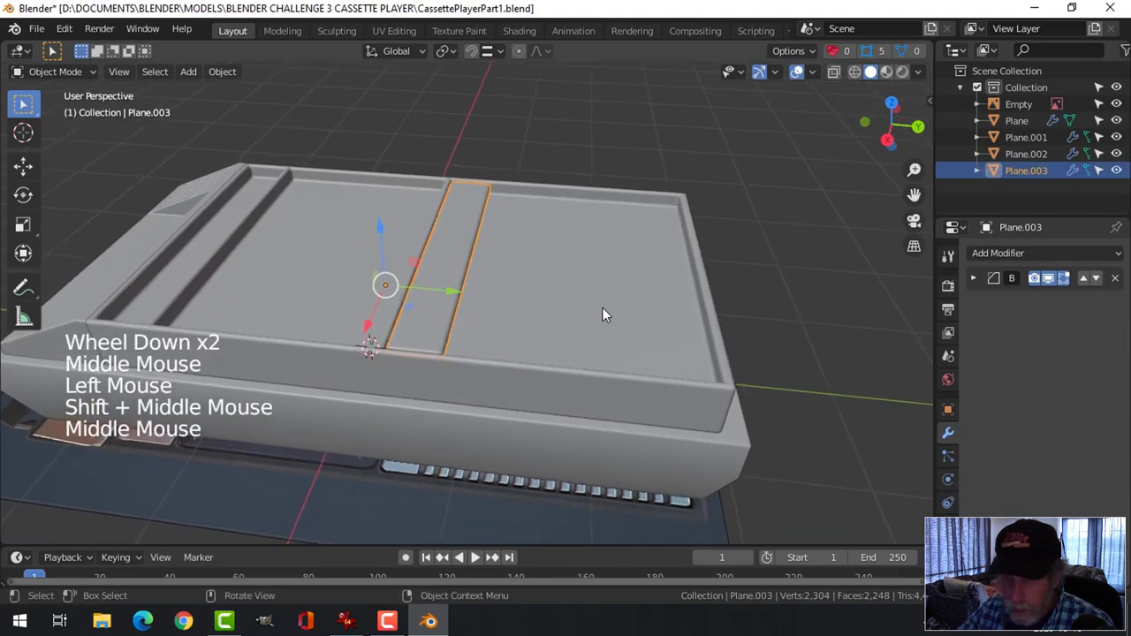
key("shift+d")
left_click(460, 292)
left_click_drag(461, 289, 672, 329)
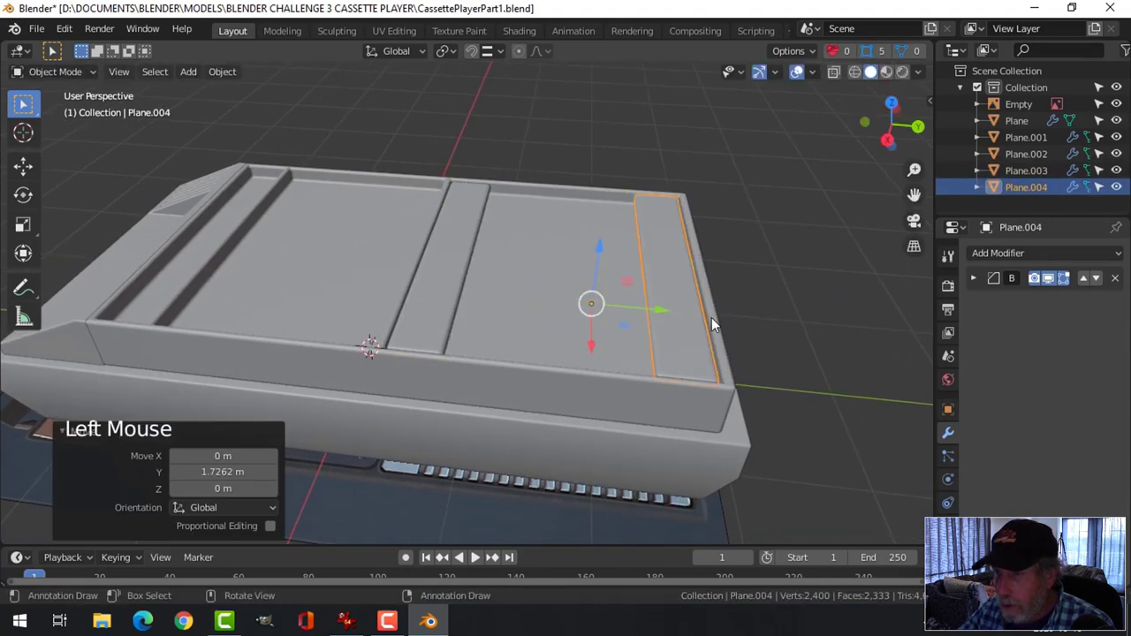
- Show the copied slab in Edit Mode in wireframe top view, hide the reference image, and deselect all geometry
key("Tab")
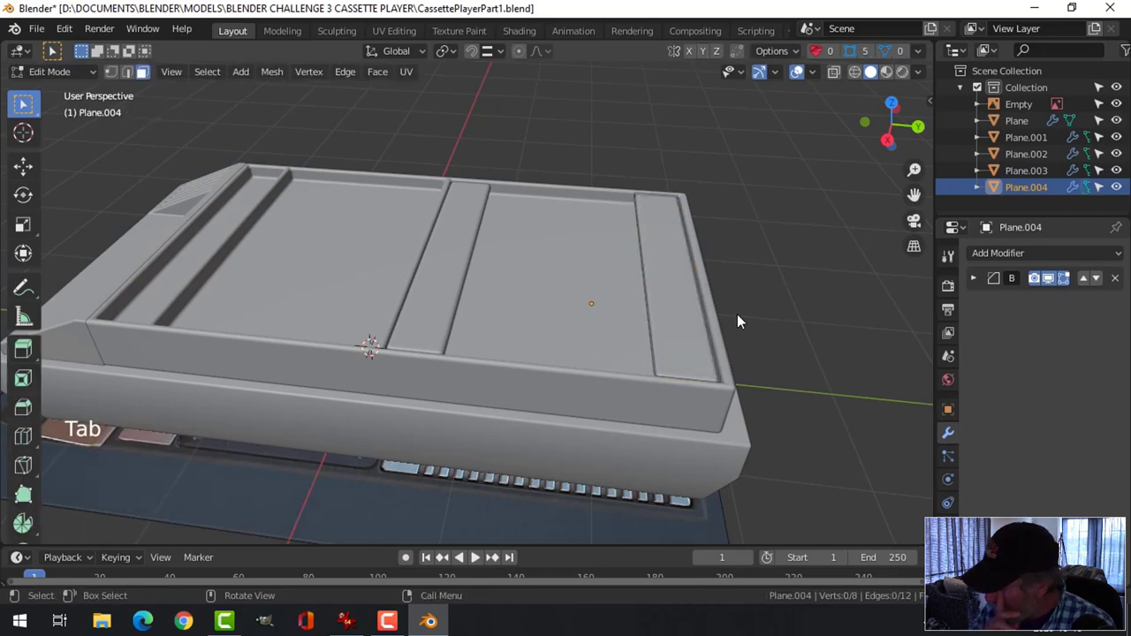
key("KP_7")
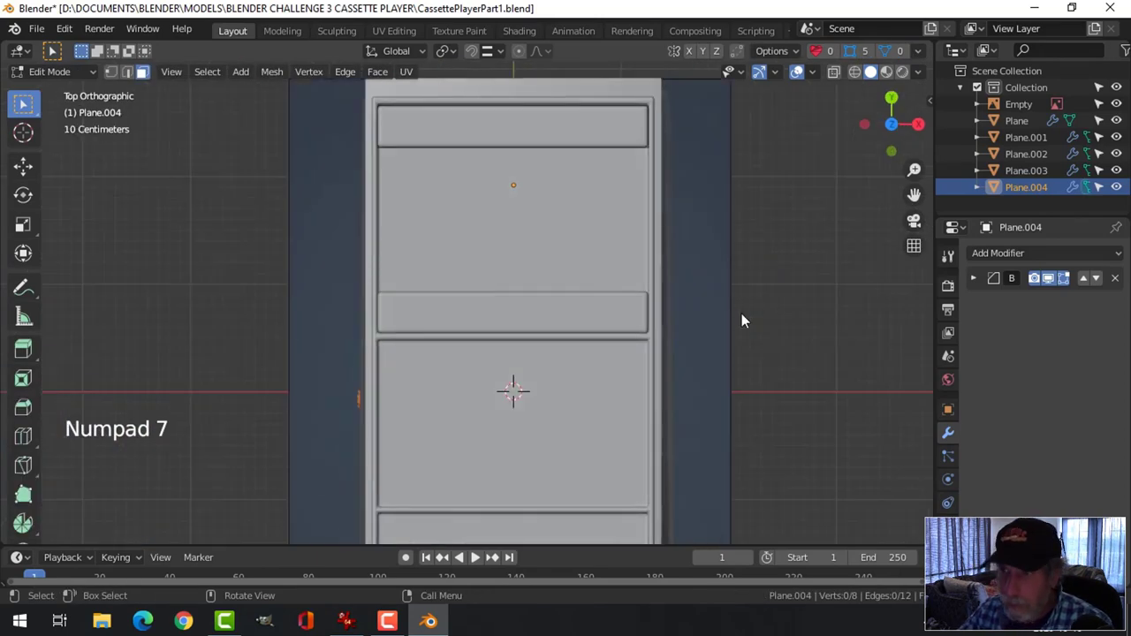
key("z")
left_click(723, 409)
key("b")
left_click_drag(739, 89, 435, 161)
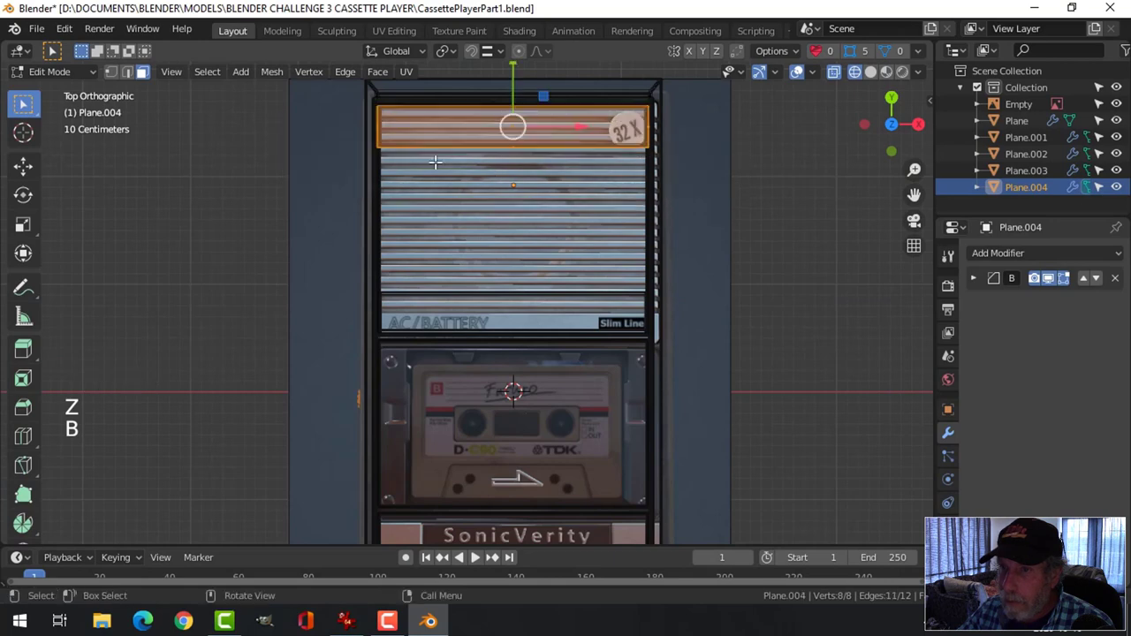
left_click(1116, 104)
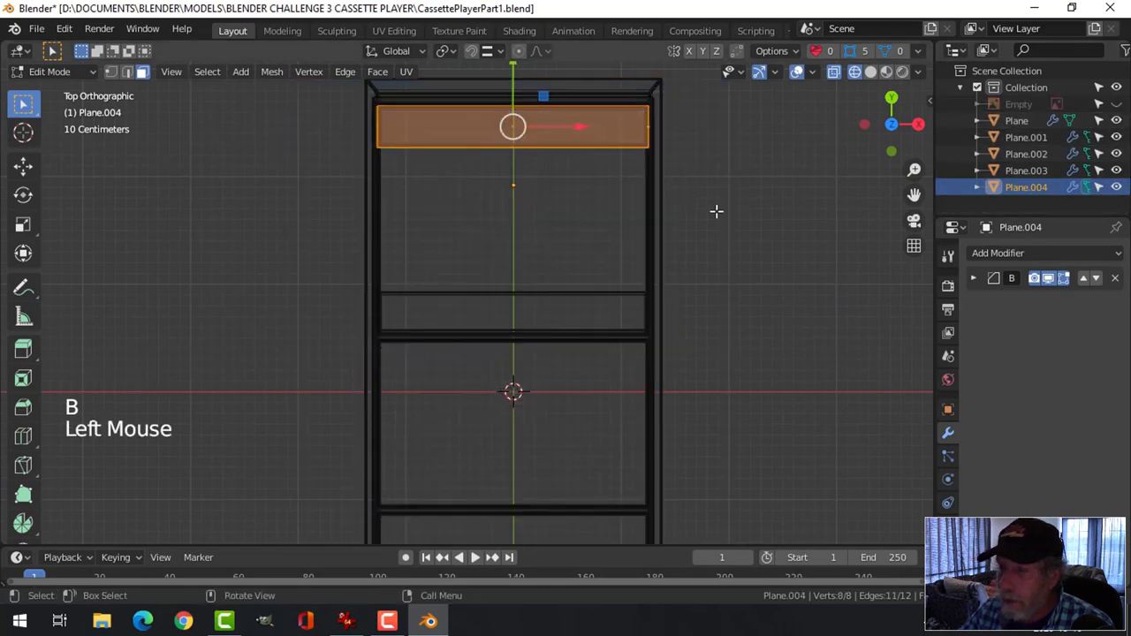
middle_click_drag(651, 184, 645, 273, "shift")
key("alt+a")
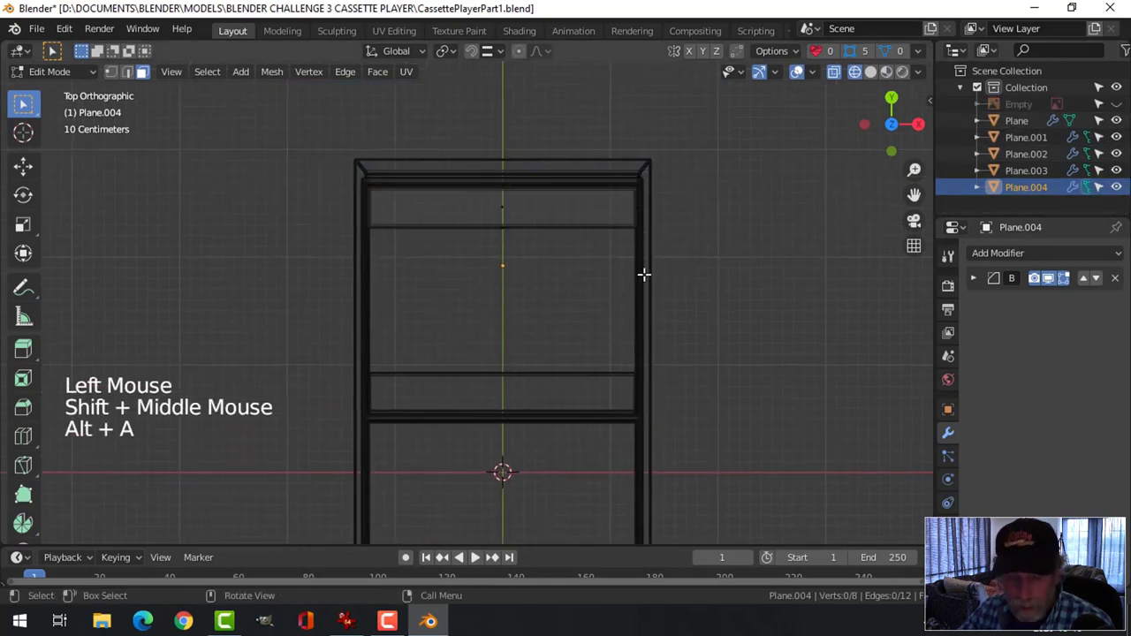
- Narrow the slab at the end wall by moving its inner-edge vertices along Y toward the wall
key("1")
key("b")
left_click_drag(299, 196, 658, 265)
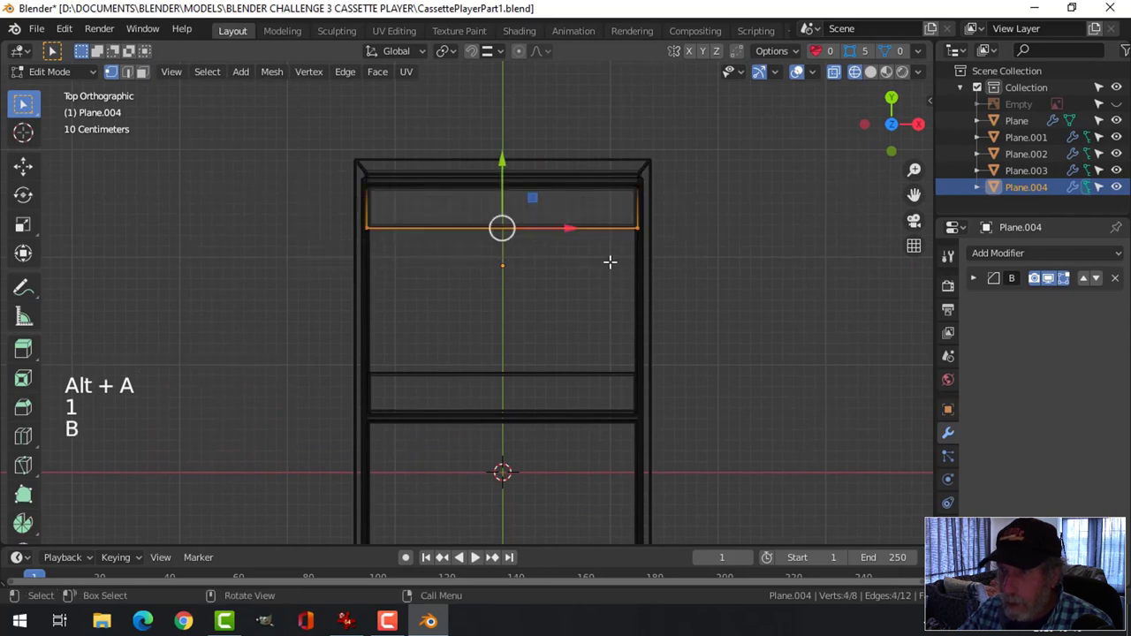
left_click_drag(502, 173, 507, 147)
key("alt+a")
- In Edit Mode, widen the slab beside the divider by moving its inner-edge vertices along positive Y
key("b")
left_click_drag(320, 340, 672, 390)
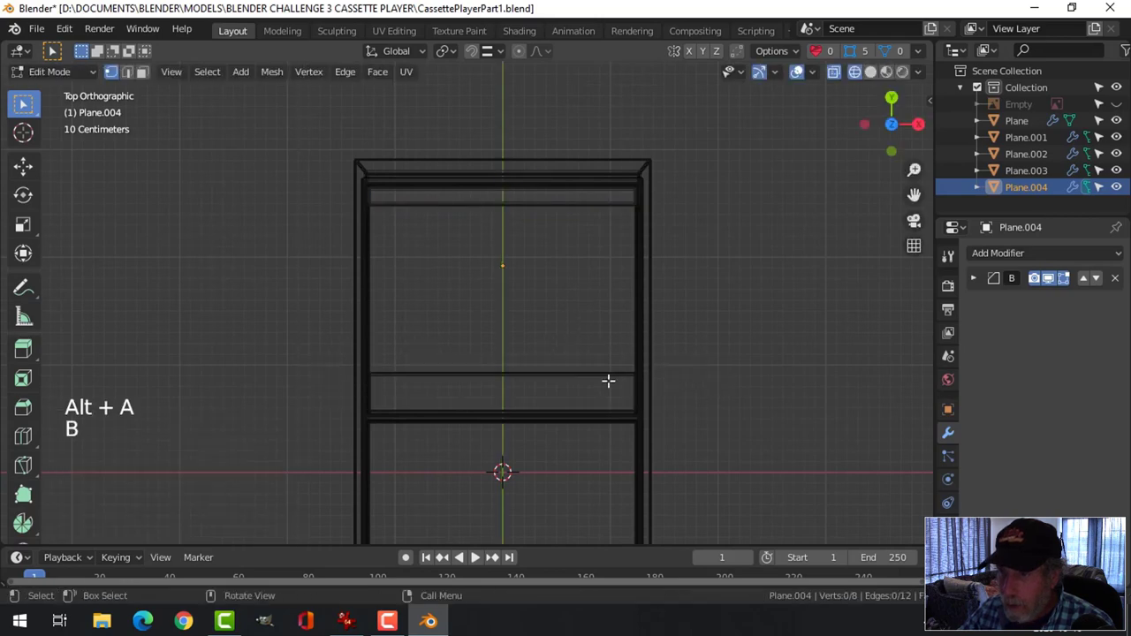
key("Tab")
left_click(575, 392)
key("Tab")
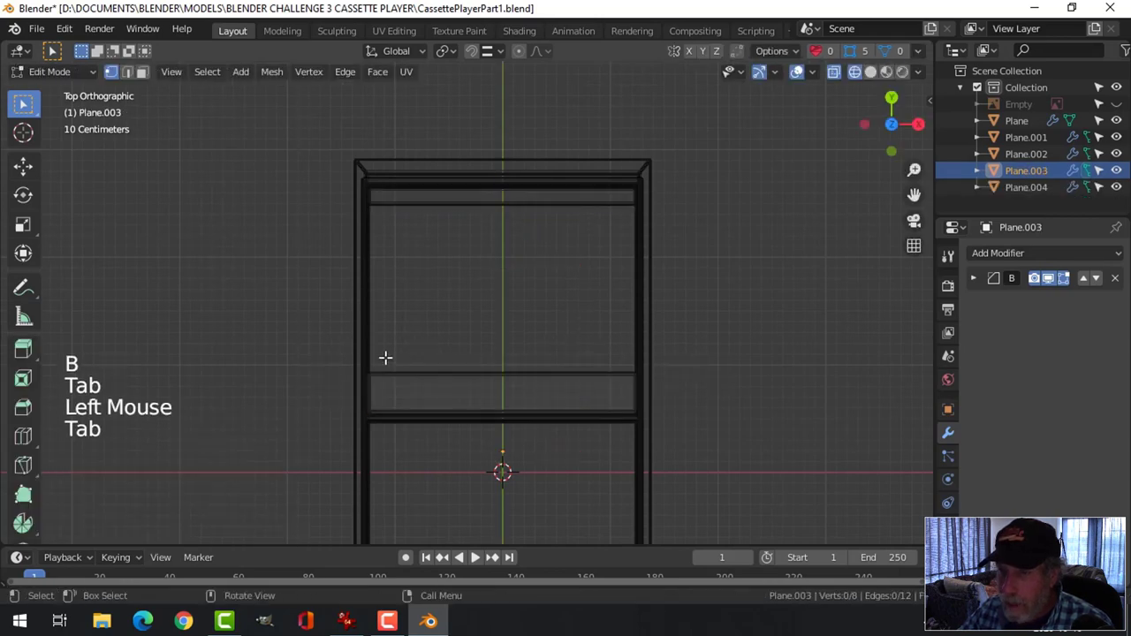
key("b")
left_click_drag(305, 344, 670, 391)
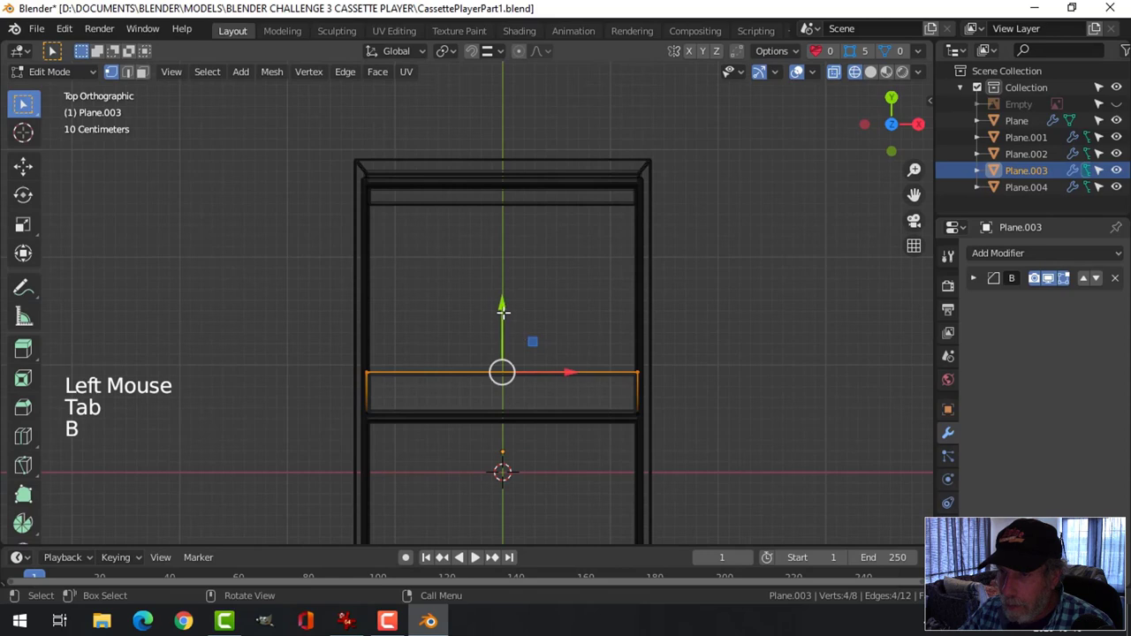
left_click_drag(502, 311, 503, 301)
key("alt+a")
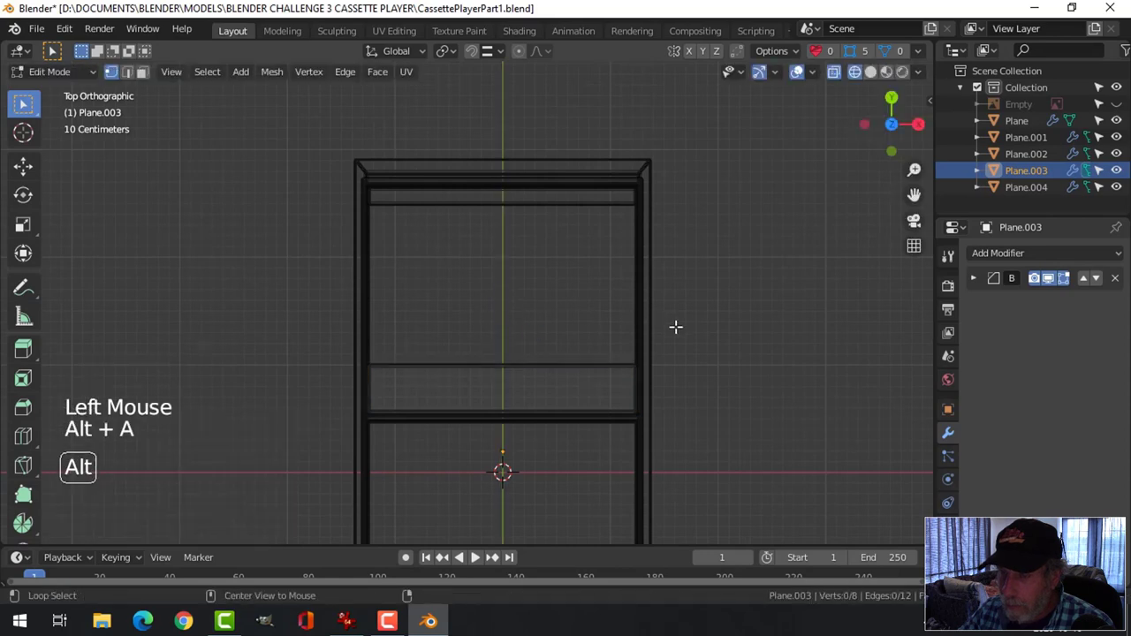
- Return to Object Mode with solid shading, clear the selection and check both slabs in perspective
key("z")
mouse_move(772, 363)
middle_mouse_down()
mouse_move(699, 371)
mouse_move(637, 340)
mouse_move(637, 364)
mouse_move(658, 359)
middle_mouse_up()
key("Tab")
key("alt+a")
middle_click_drag(658, 359, 804, 362)
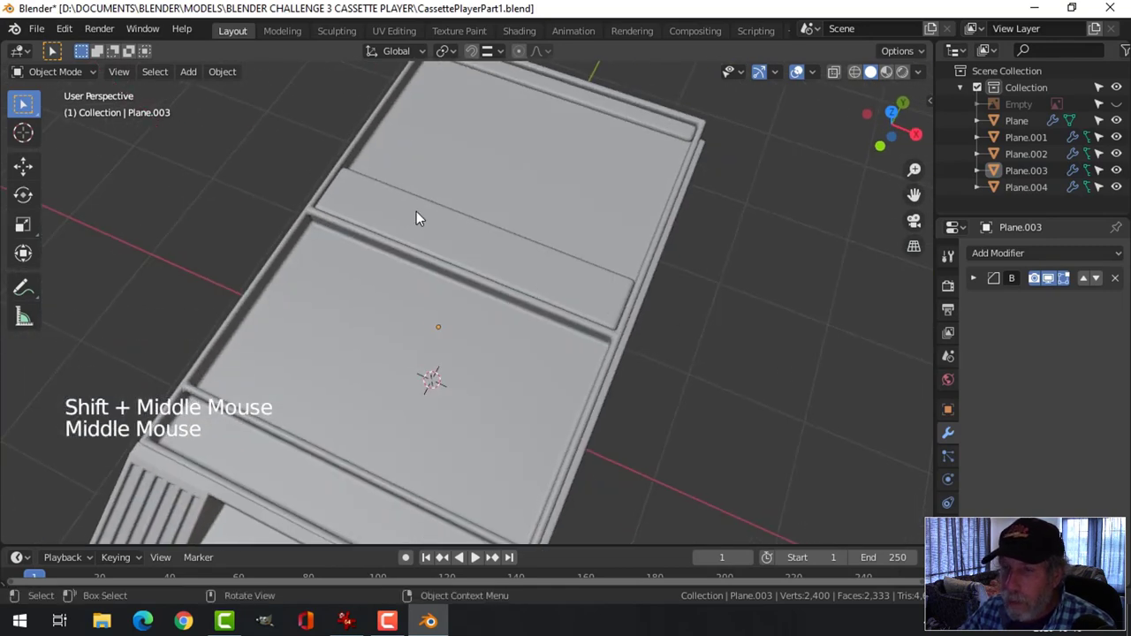
middle_click_drag(601, 291, 539, 315)
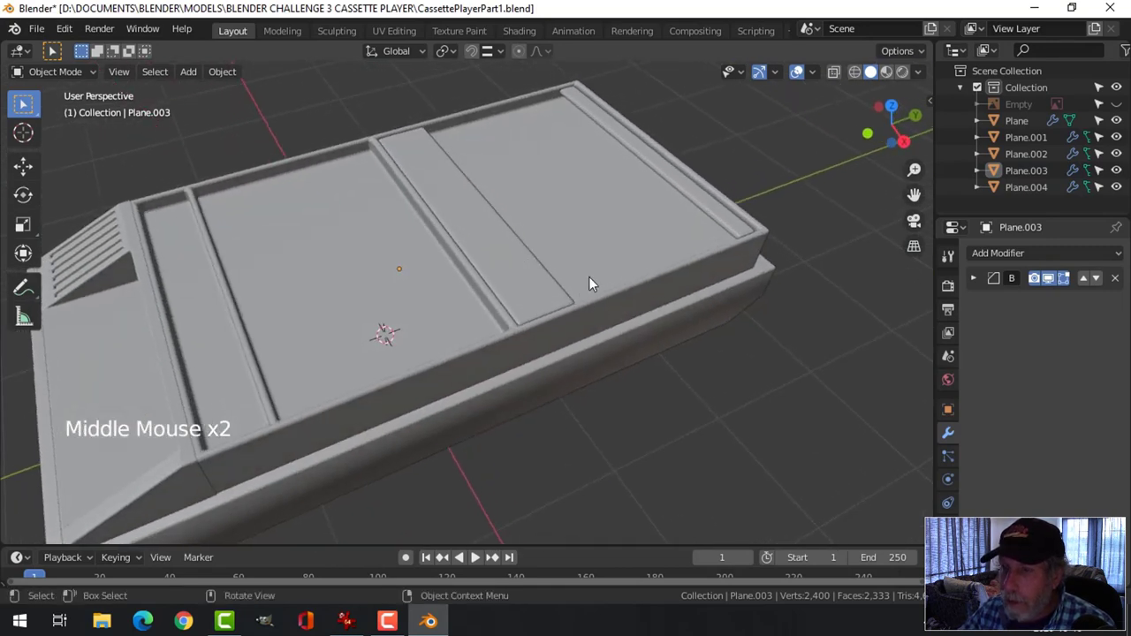
middle_click_drag(589, 276, 485, 261, "shift")
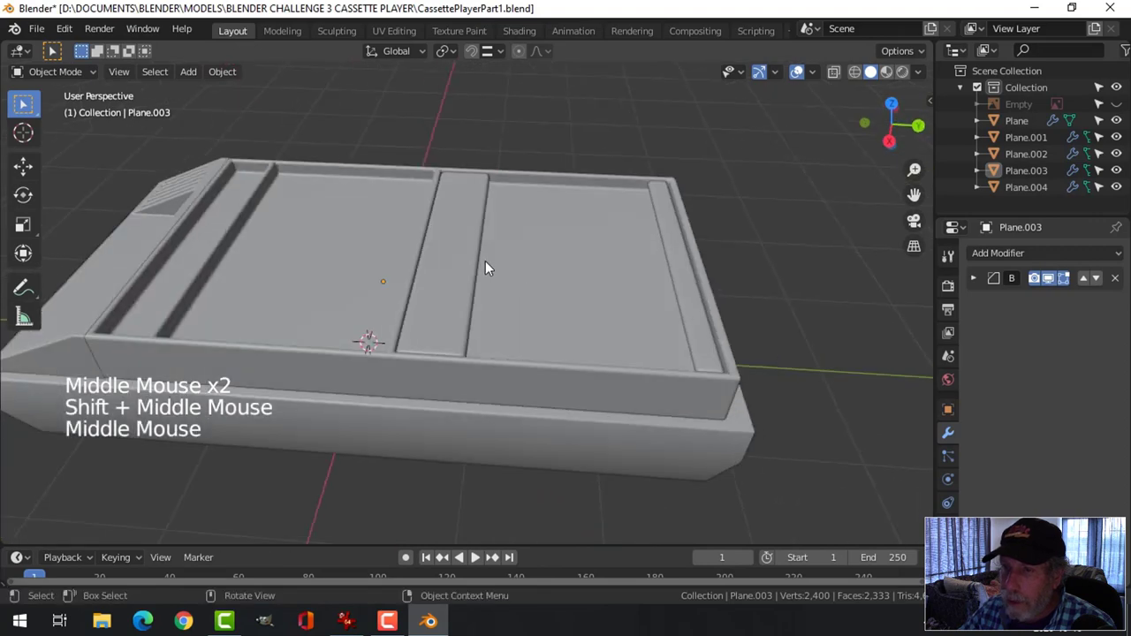
- Duplicate the narrow end-wall slab and move the copy about 1.462 m along negative Y, beside the wide slab
left_click(666, 238)
middle_click_drag(666, 238, 669, 303, "shift")
key("shift+d")
right_click(669, 297)
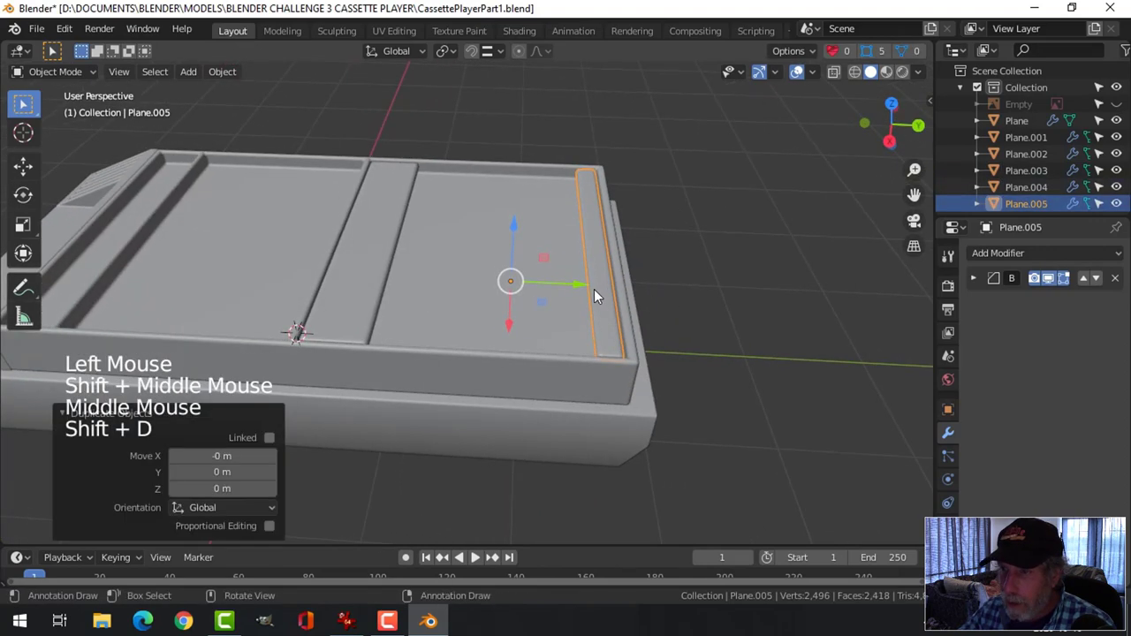
left_click_drag(594, 289, 403, 283)
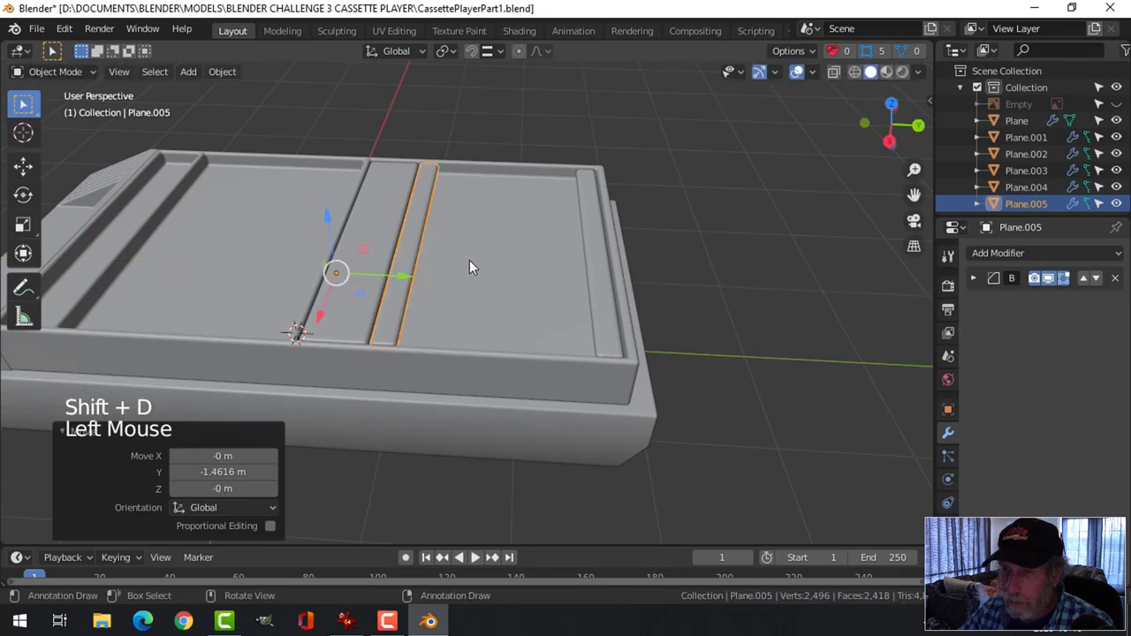
- Narrow the copied strip in Edit Mode by scaling all its geometry to about 0.599 along Y
key("Tab")
key("a")
scroll(471, 258, "up", 2)
middle_click_drag(498, 257, 510, 239)
key("s")
key("y")
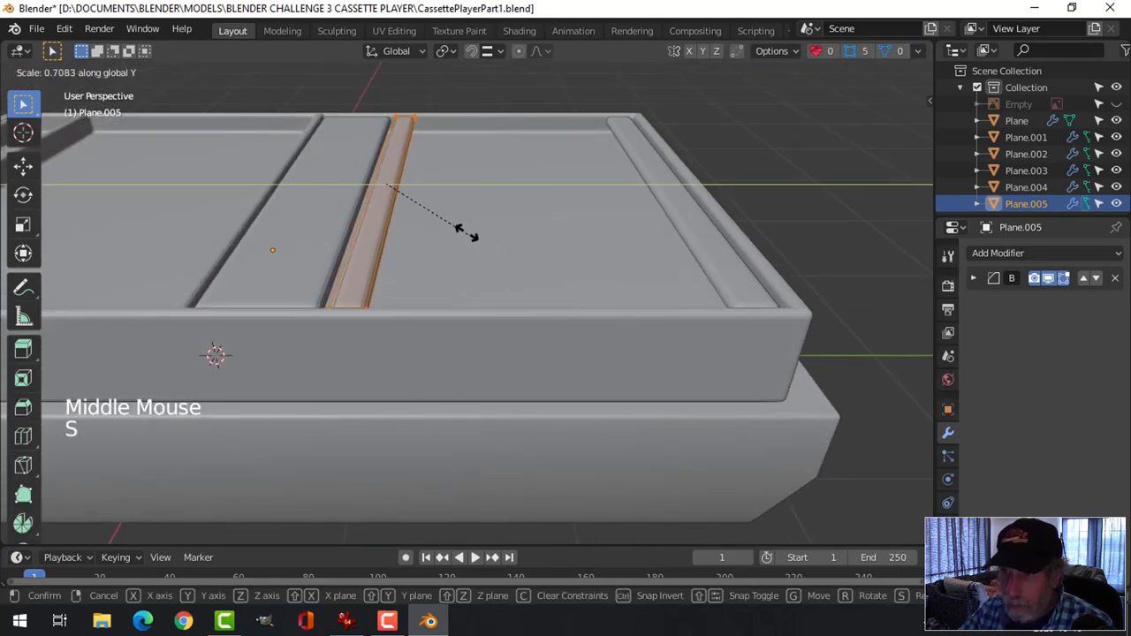
left_click(417, 201)
- Move the strip's geometry about 0.009 m along negative Y and set the object's origin to its geometry
key("g")
key("y")
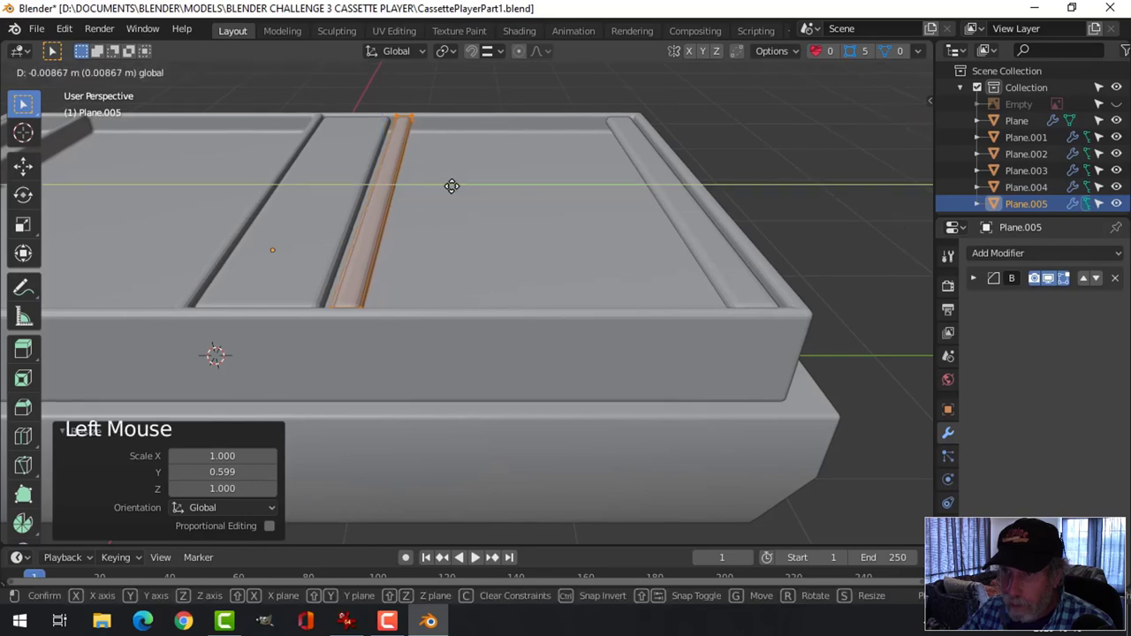
left_click(449, 186)
middle_click_drag(450, 186, 370, 252)
key("Tab")
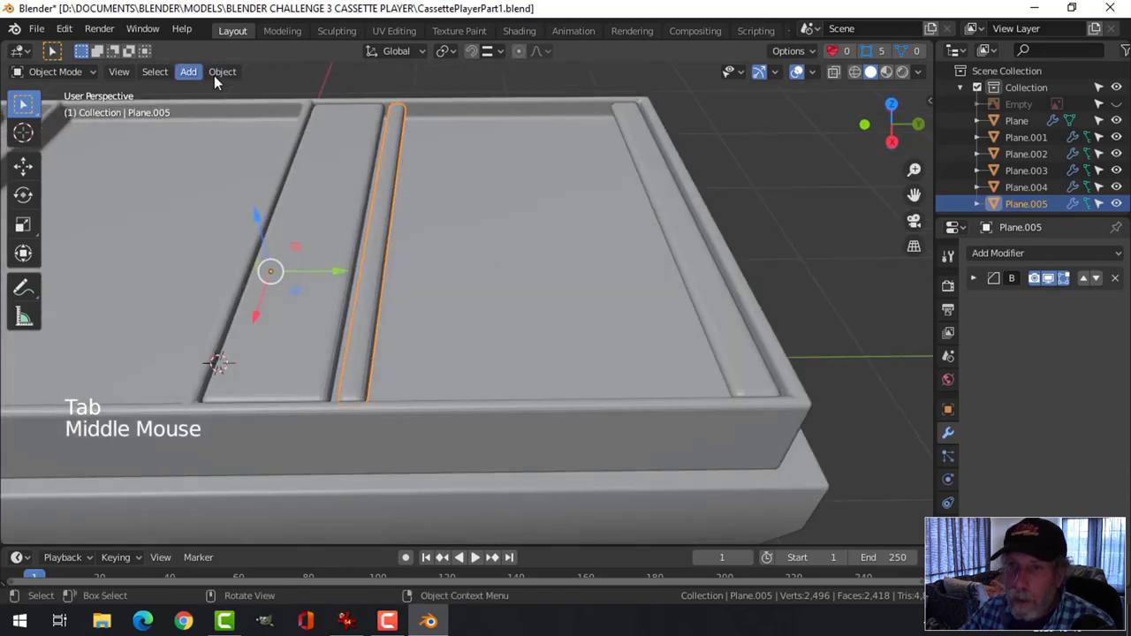
right_click(367, 216)
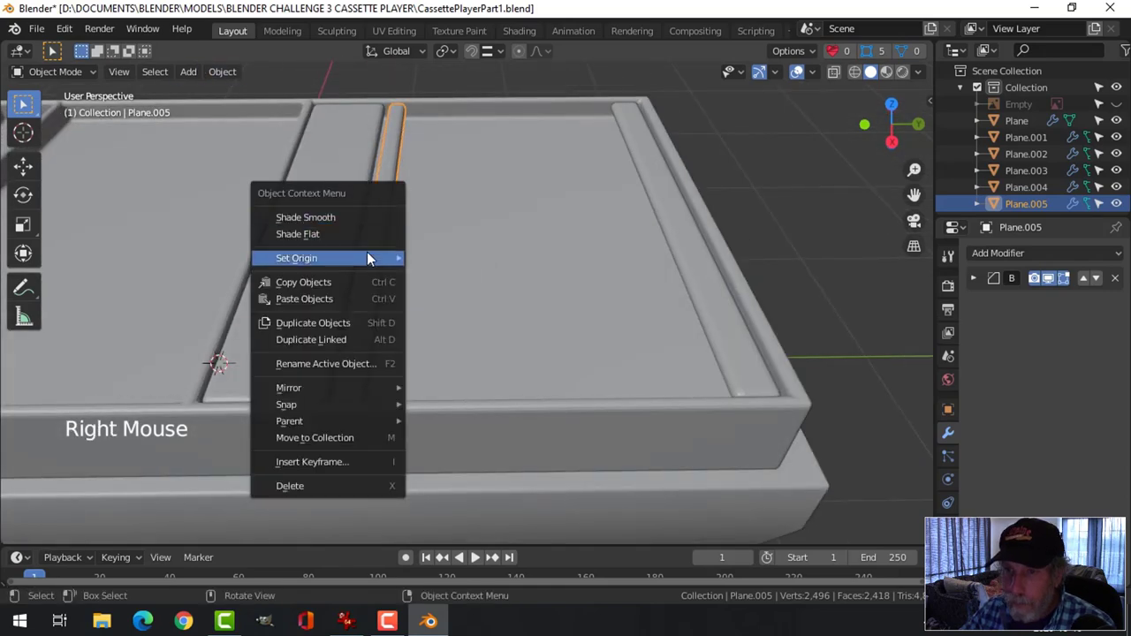
mouse_move(367, 255)
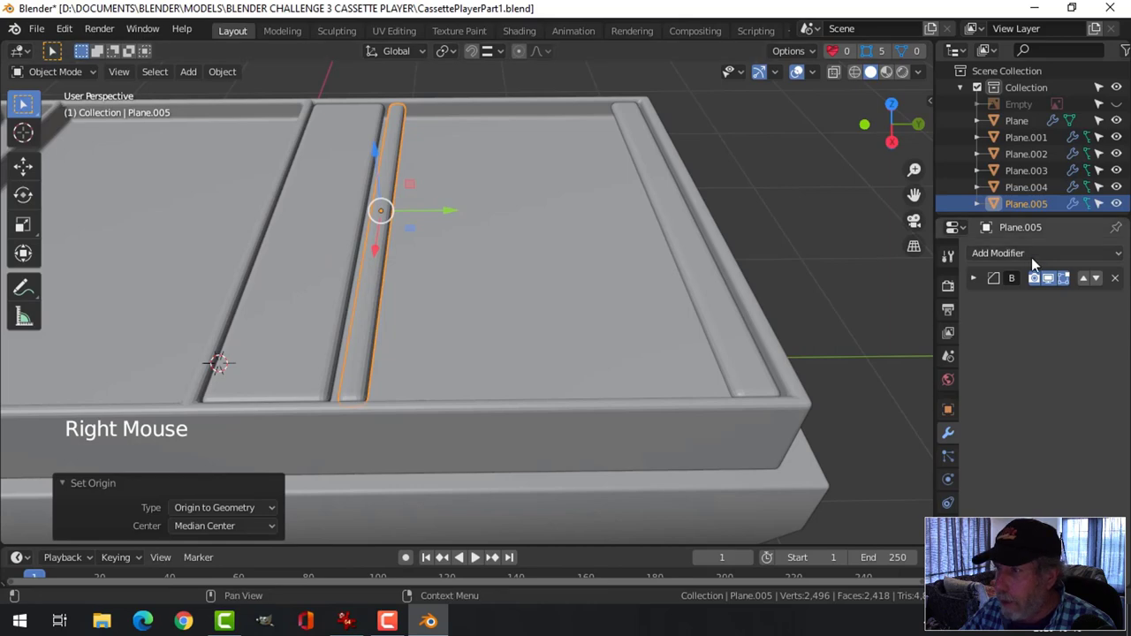
- Add an Array modifier to the strip with a relative offset of 0 on X and 1.160 on Y
left_click(1005, 254)
left_click(812, 290)
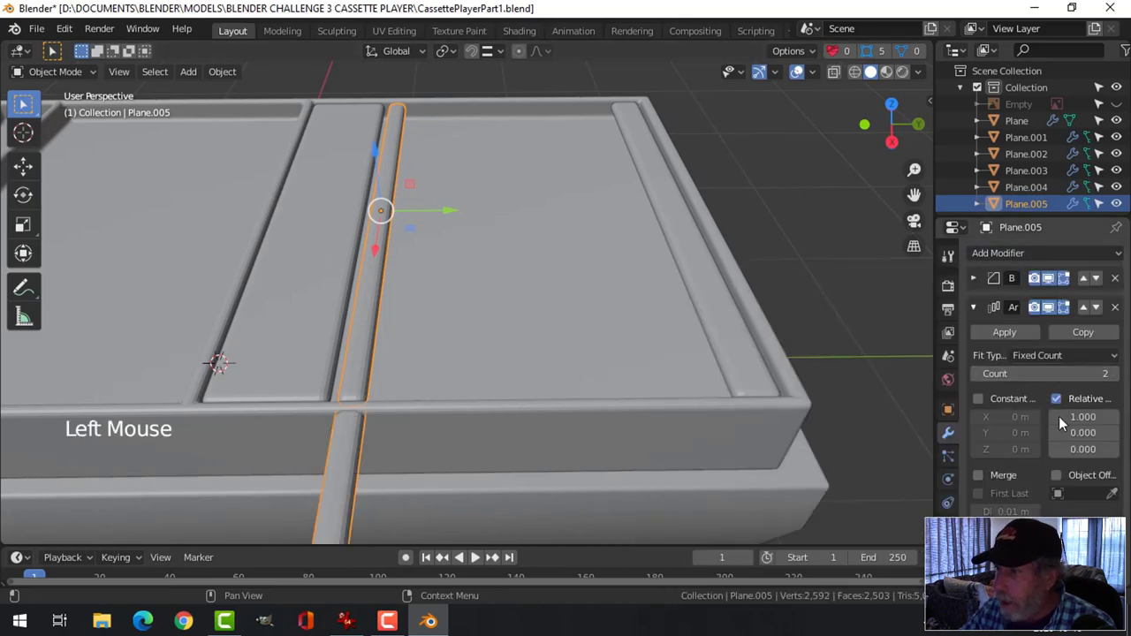
left_click_drag(1083, 432, 1118, 432)
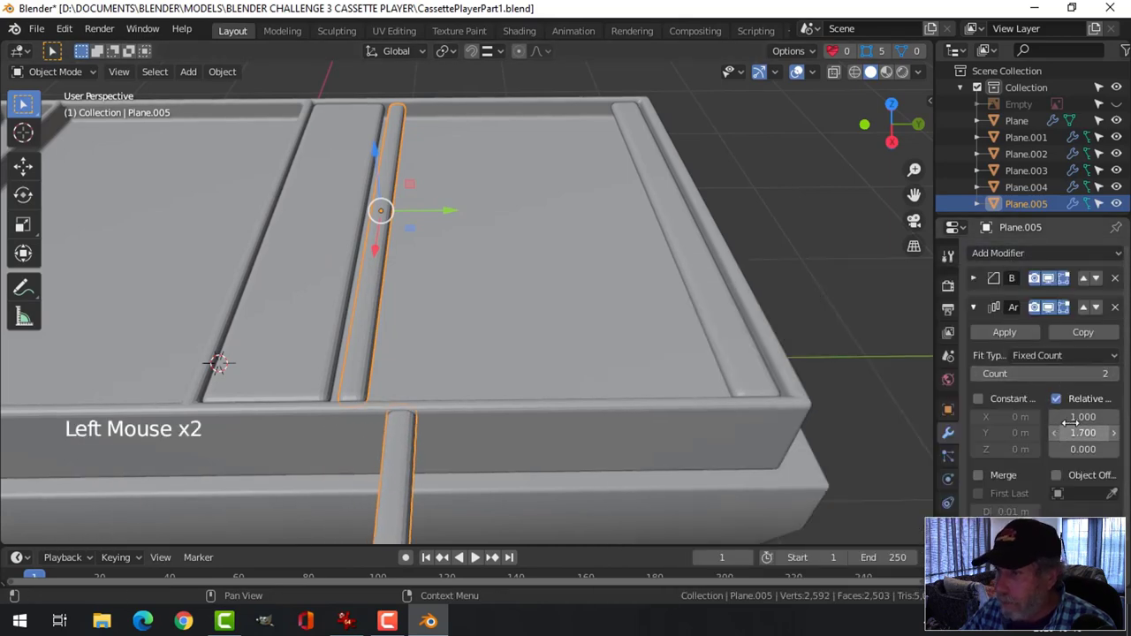
left_click(1117, 418)
type("0")
key("Return")
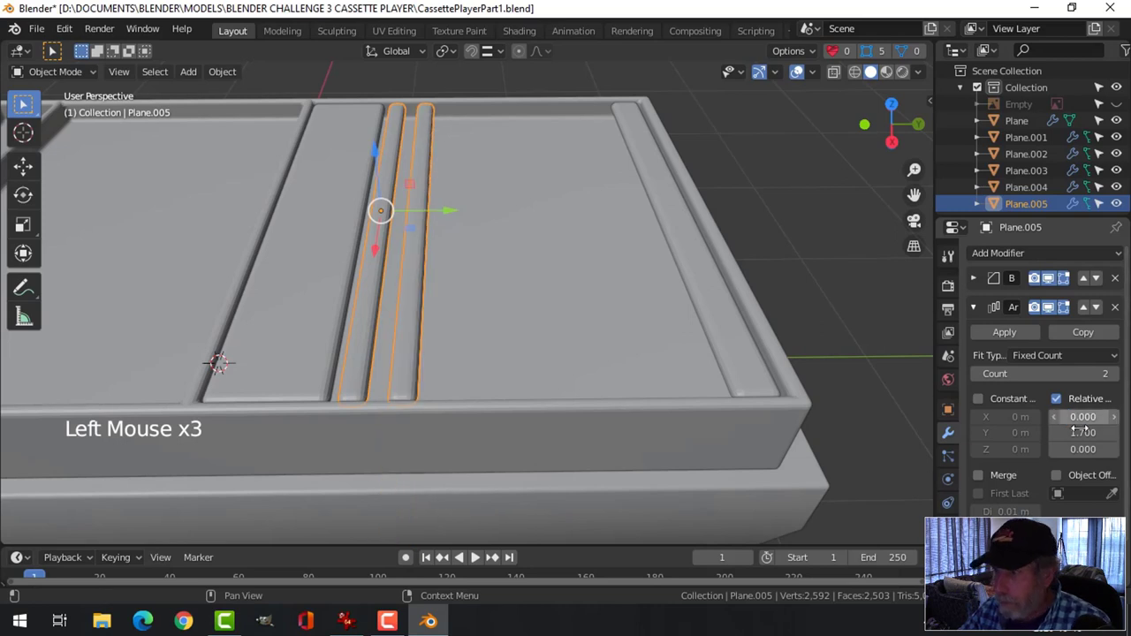
left_click_drag(1105, 432, 1044, 432, "shift")
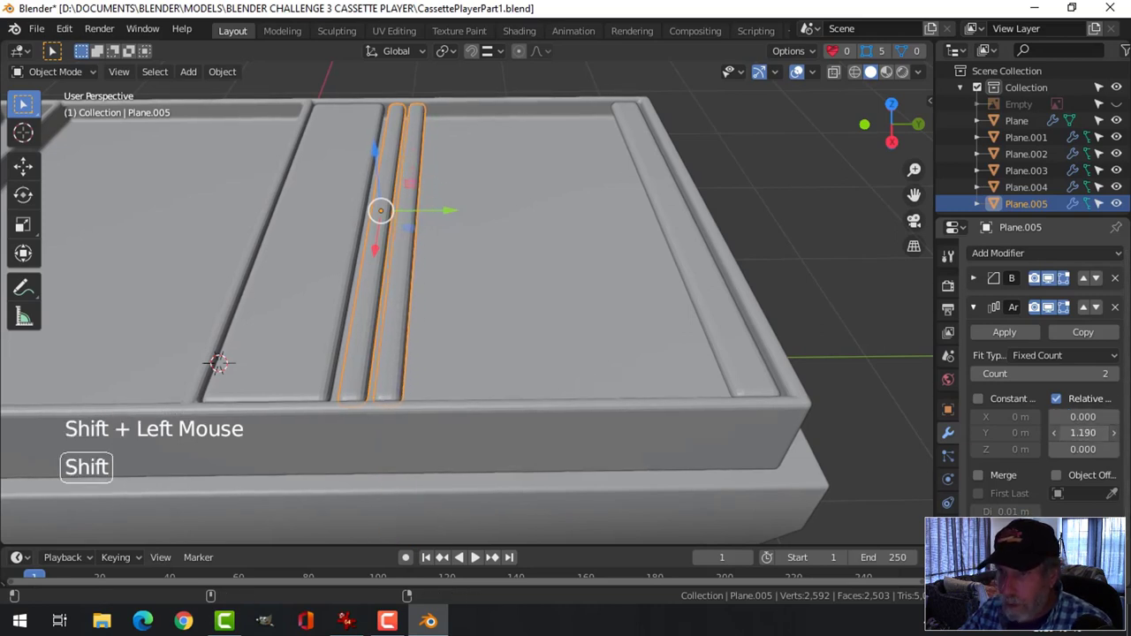
- Set the Array modifier's count to 12 so the strips fill the compartment up to the end-wall slab
left_click(1114, 374)
left_click(1114, 374)
left_click(1114, 373)
left_click(1114, 374)
left_click(1114, 374)
left_click(1114, 374)
left_click(1114, 374)
left_click(1114, 374)
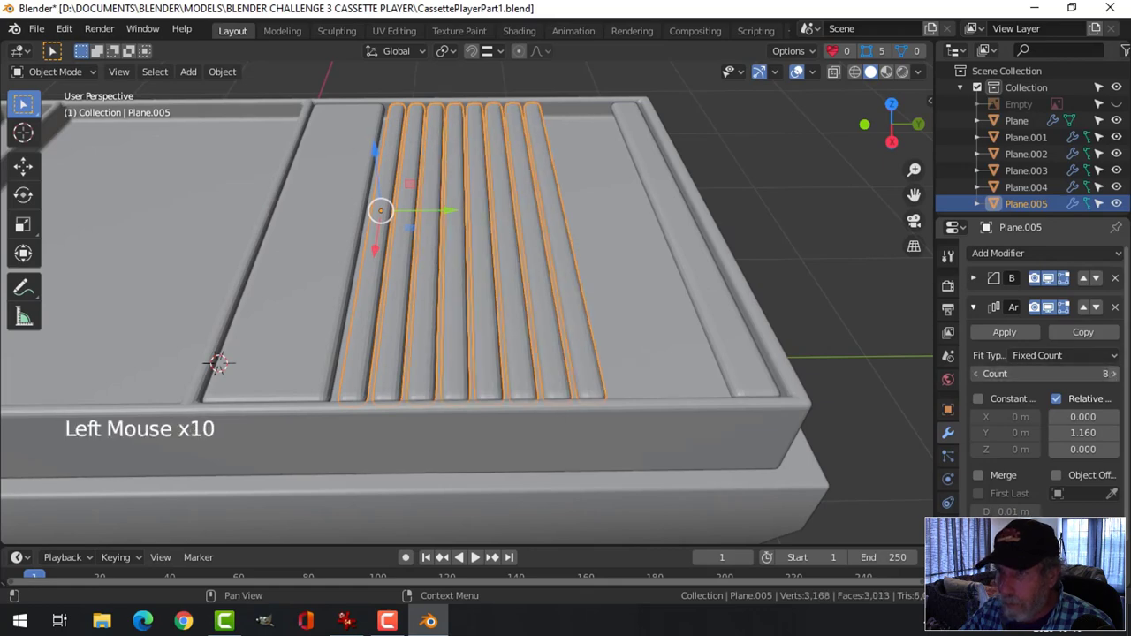
left_click(1114, 374)
left_click(1114, 374)
left_click(1114, 374)
left_click(976, 374)
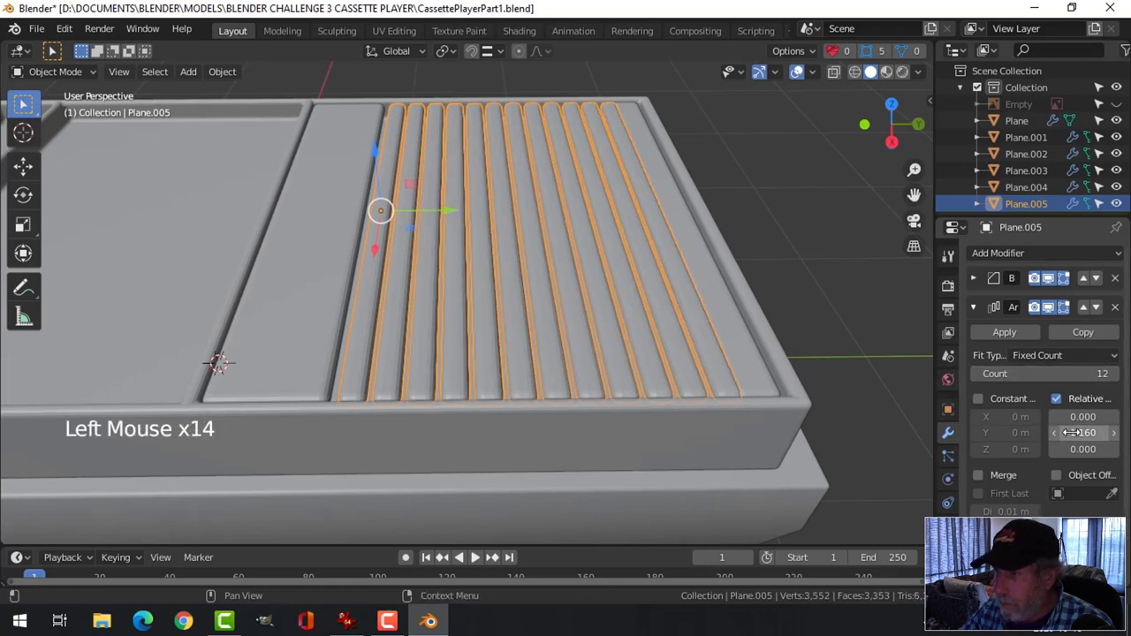
- Scale the arrayed strip's geometry to about 0.962 along Y in Edit Mode, then return to Object Mode with nothing selected
key("Tab")
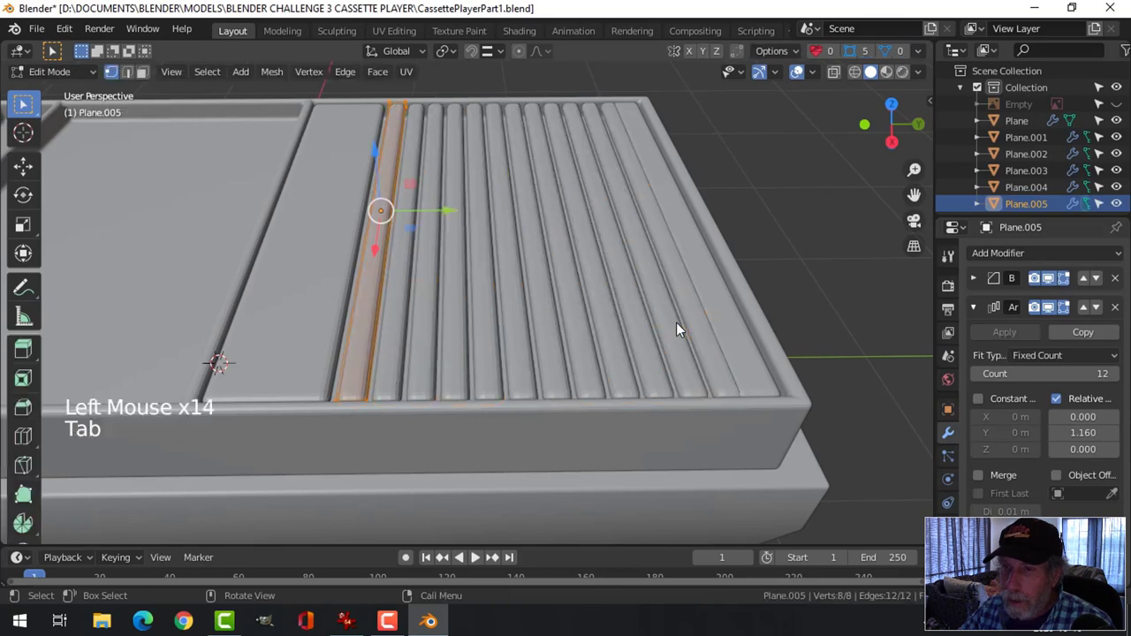
key("a")
key("s")
key("y")
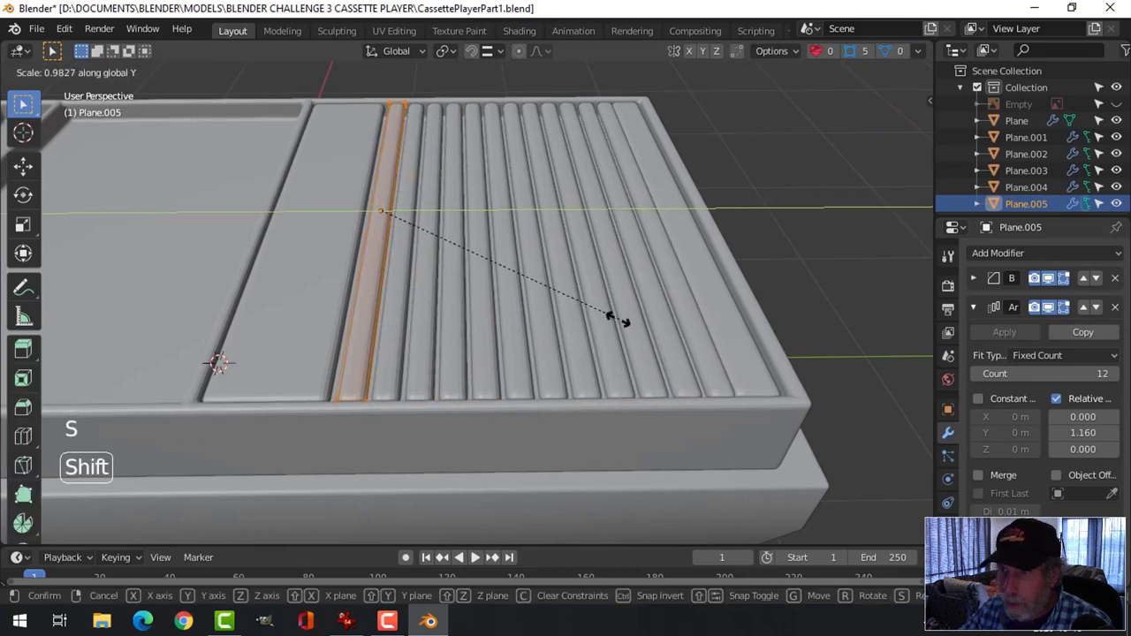
left_click(555, 305)
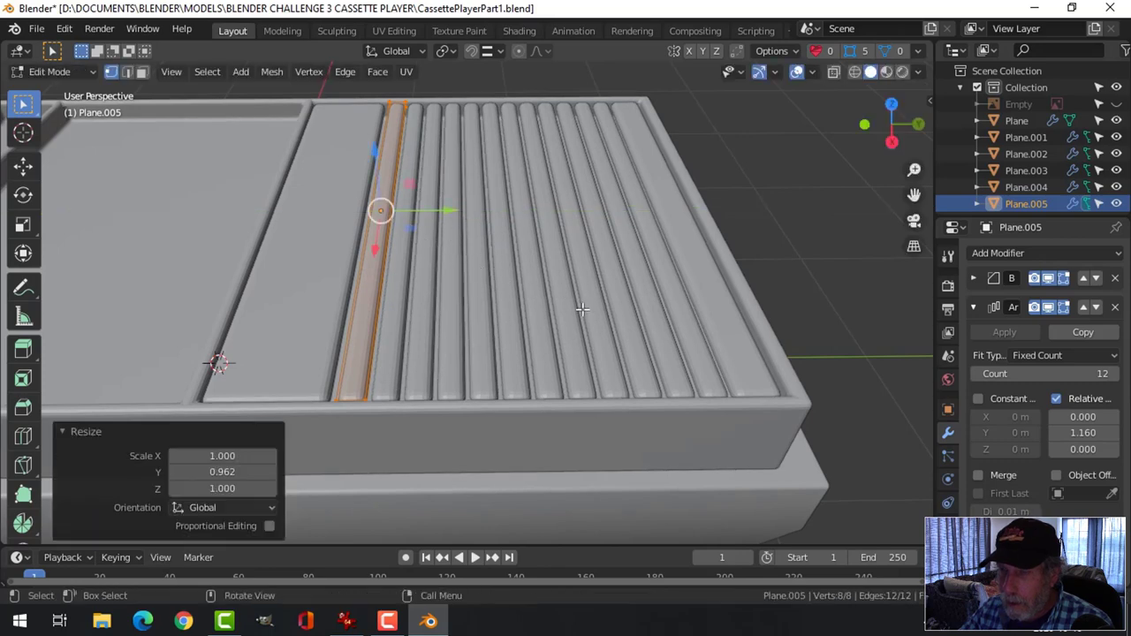
key("alt+a")
middle_click_drag(555, 305, 798, 318)
key("Tab")
key("alt+a")
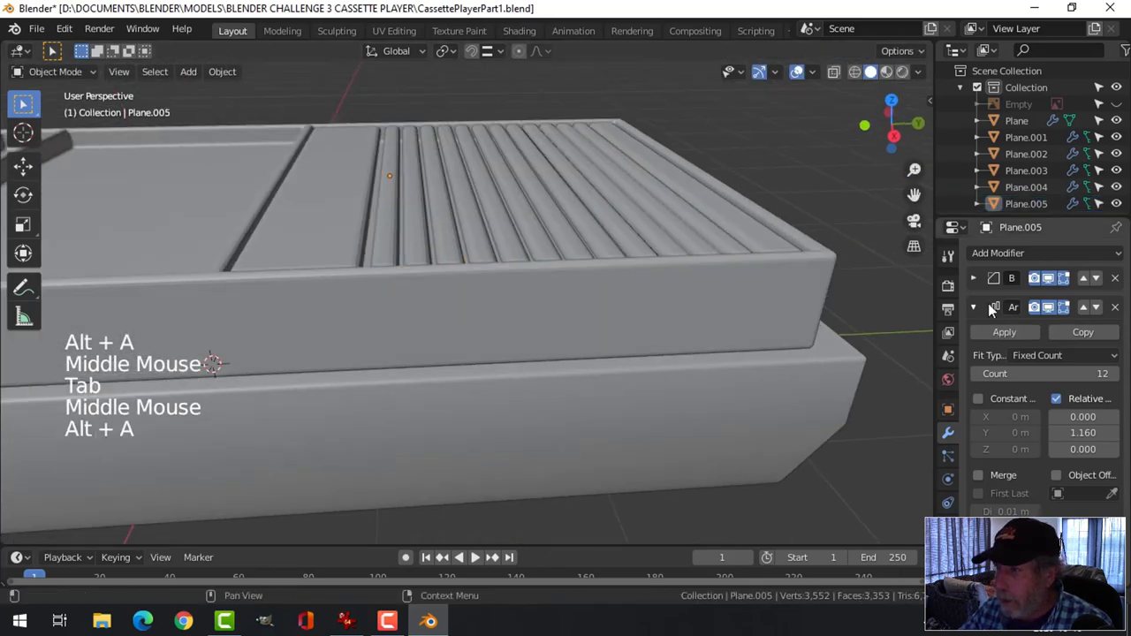
- Set the Bevel modifier's offset on the arrayed strips to 0.05 m and clear the selection
left_click(975, 278)
left_click(671, 228)
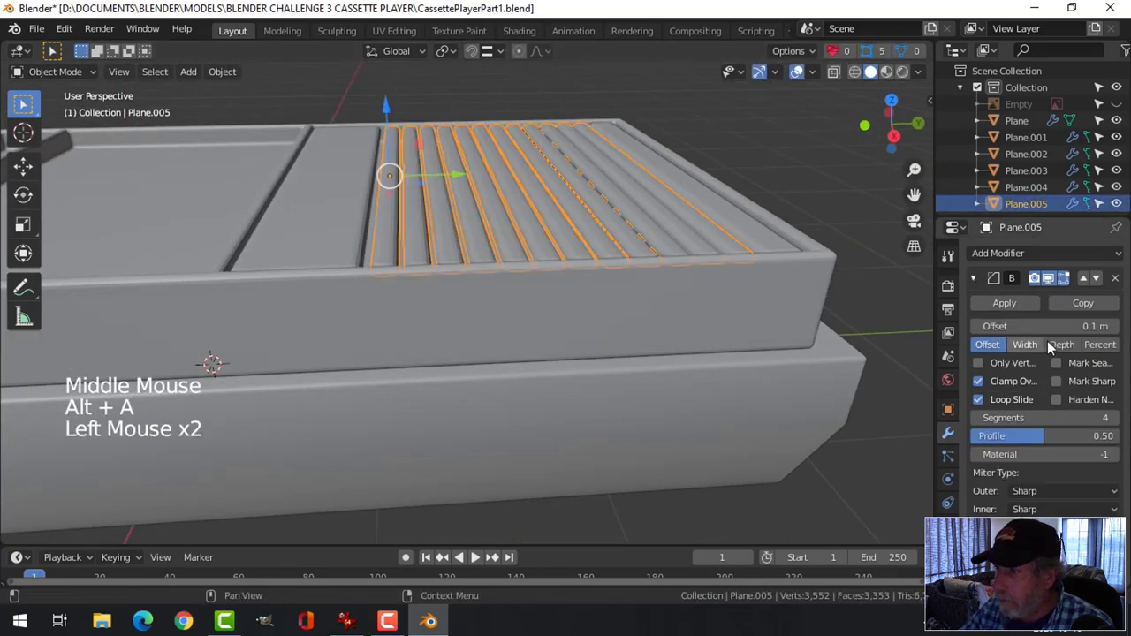
left_click(1023, 326)
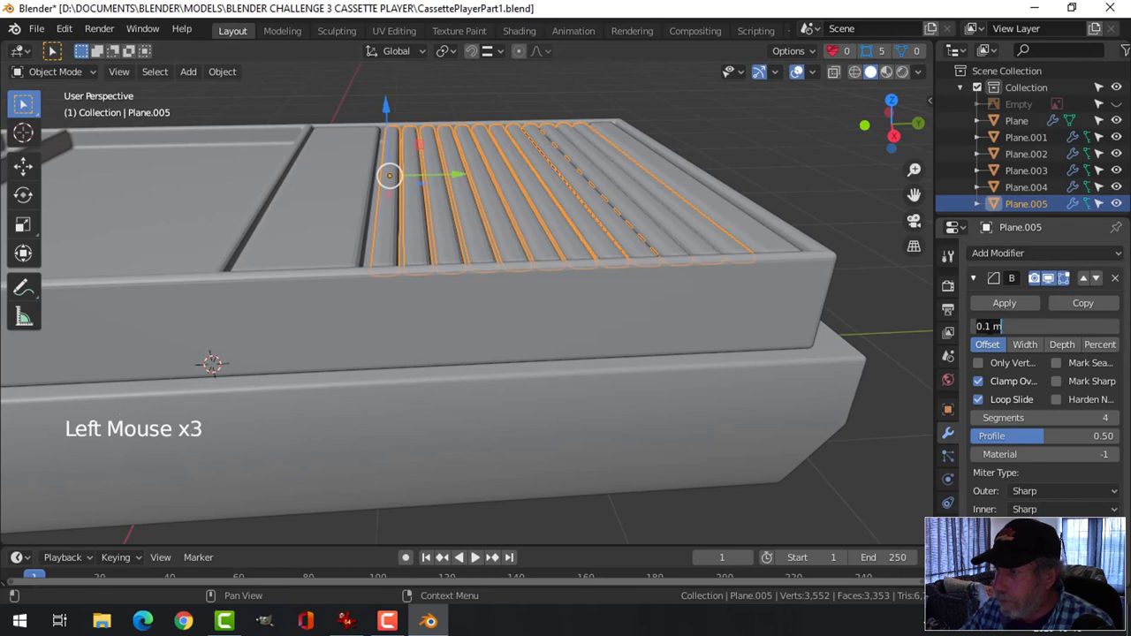
type("0.05")
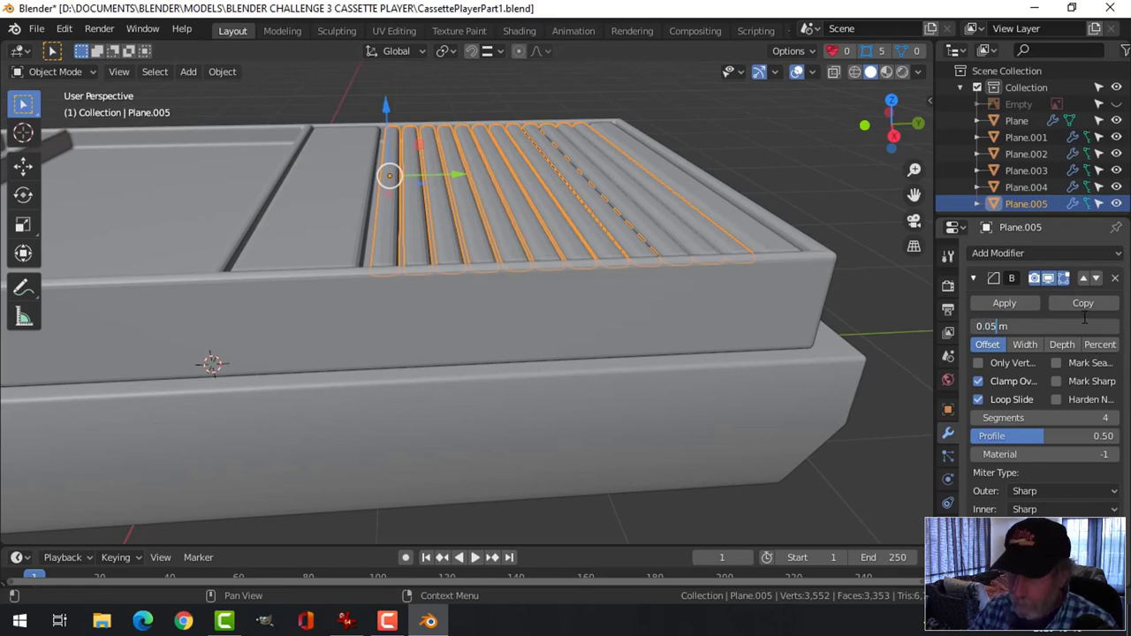
key("Return")
key("alt+a")
middle_click_drag(511, 227, 509, 265)
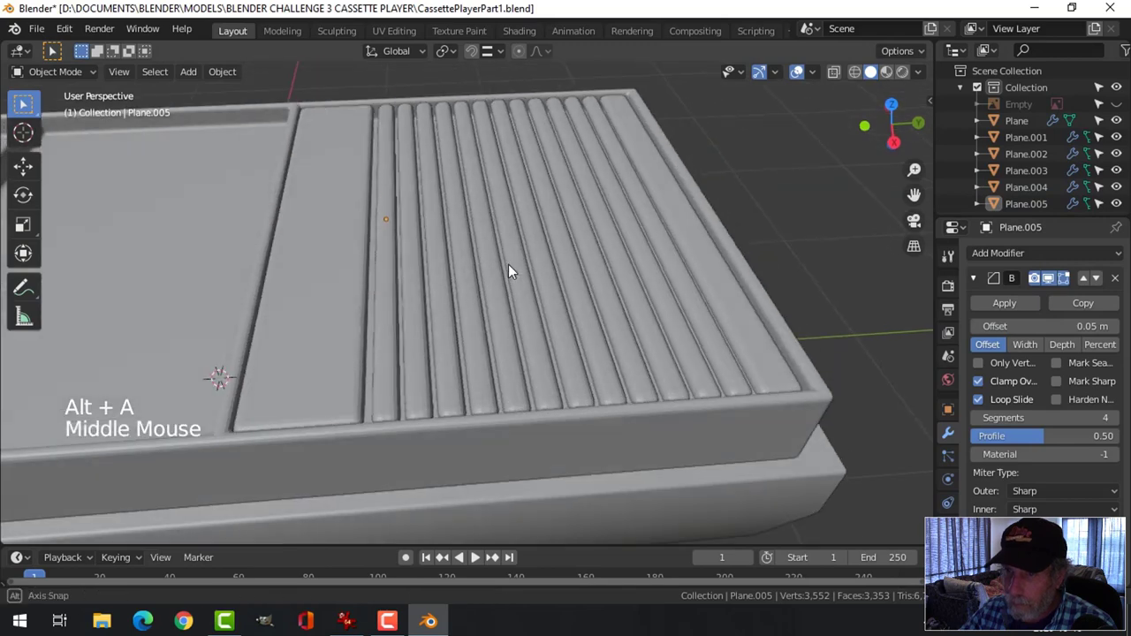
- Set the arrayed strips' Bevel modifier to 3 segments and a 0.02 m offset, then clear the selection
scroll(503, 287, "up", 2)
scroll(469, 306, "down", 1)
left_click(438, 304)
right_click(438, 304)
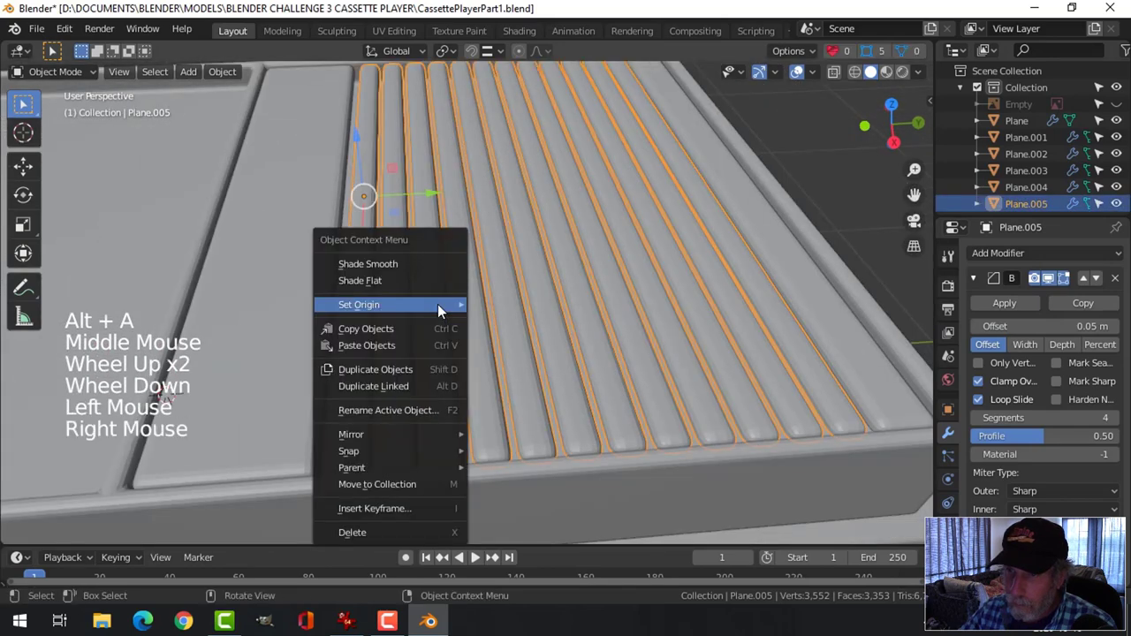
scroll(575, 305, "down", 2)
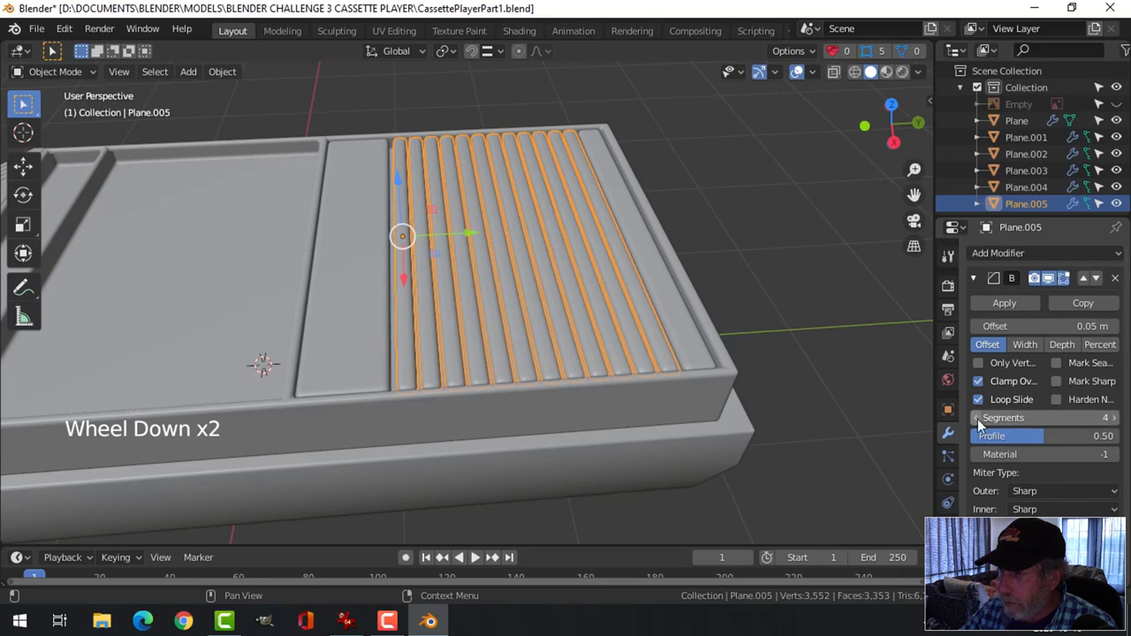
left_click_drag(1032, 416, 1008, 416)
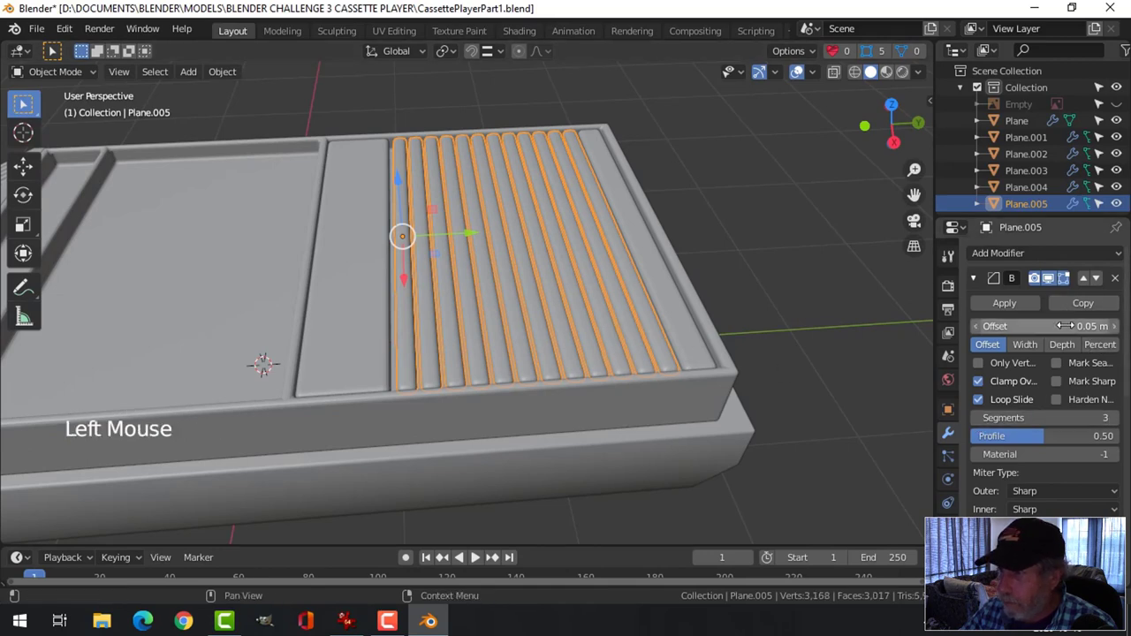
double_click(1022, 326)
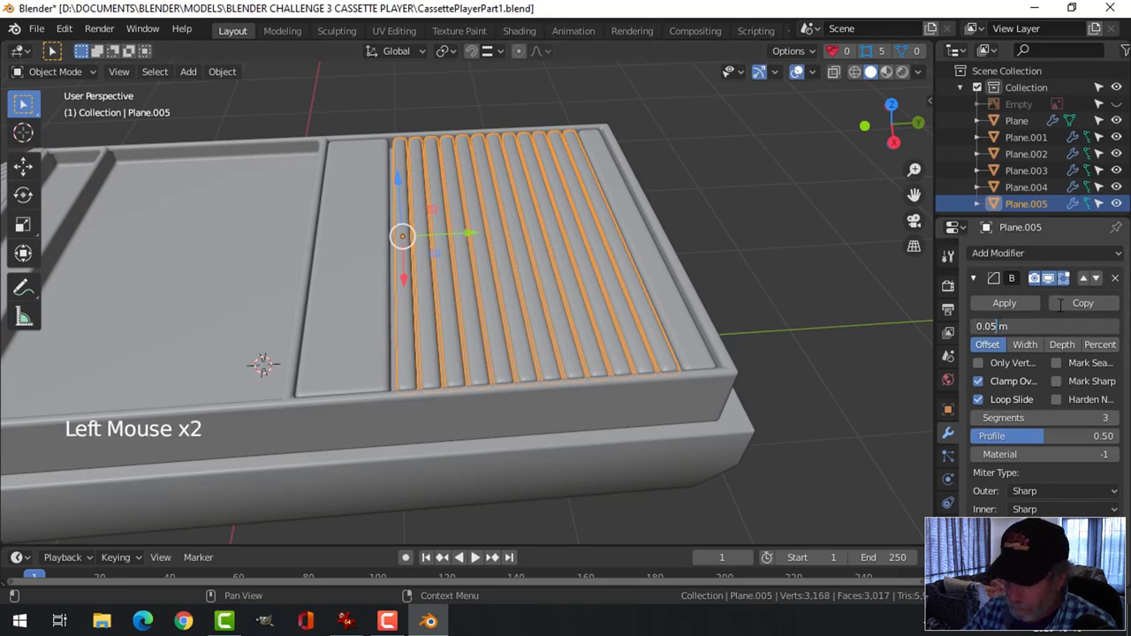
key("Return")
key("alt+a")
- Hide the arrayed grille strips and the two slabs beside them in the upper body's end compartment
scroll(571, 283, "down", 3)
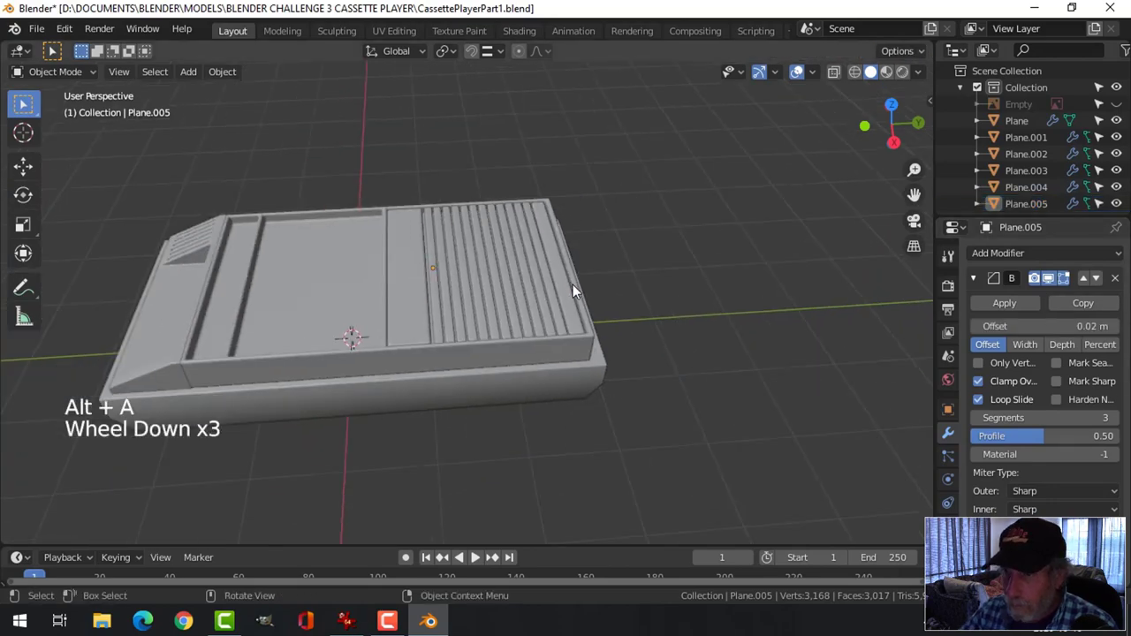
middle_click_drag(573, 285, 527, 352)
scroll(469, 336, "up", 2)
scroll(645, 321, "down", 2)
scroll(530, 345, "up", 2)
middle_click_drag(434, 270, 466, 264)
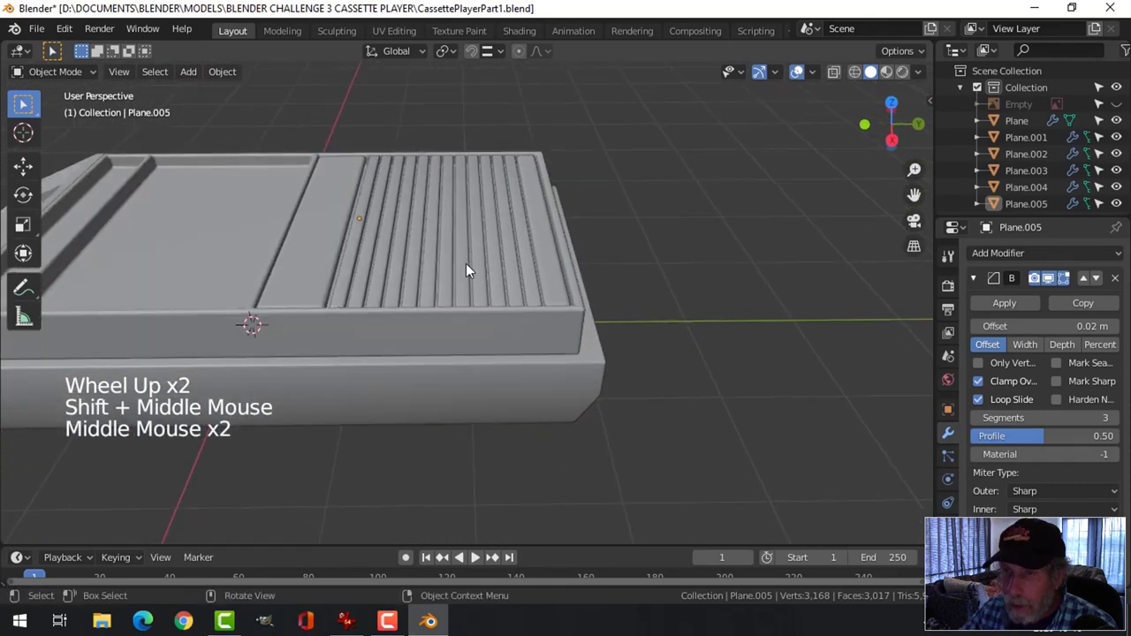
left_click(522, 232)
left_click(538, 221, "shift")
left_click(337, 212, "shift")
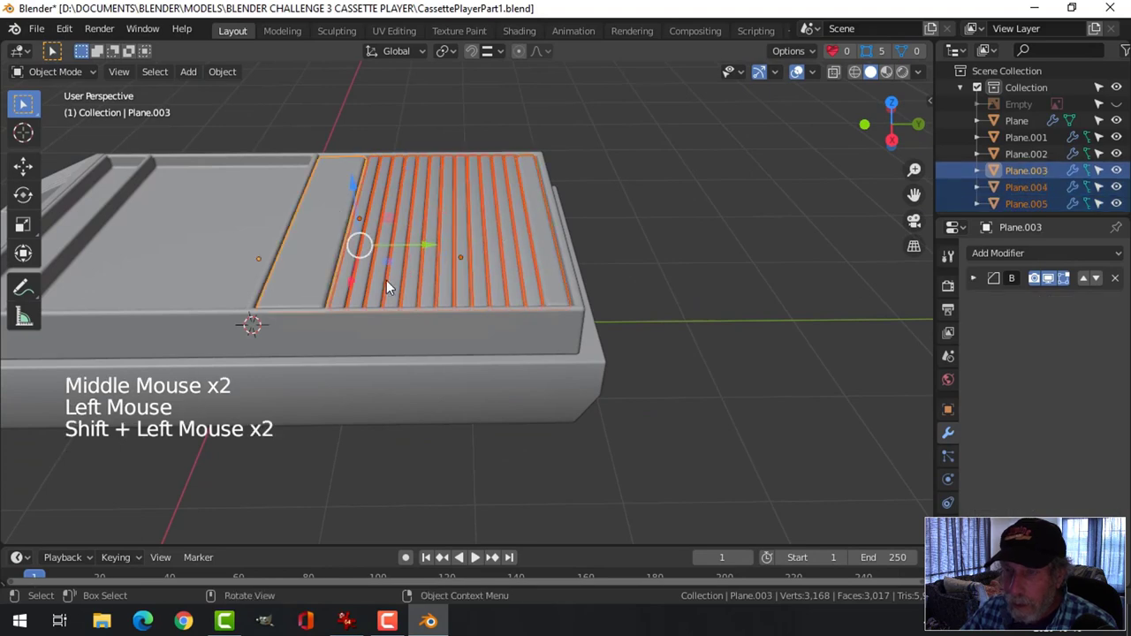
middle_click_drag(387, 280, 468, 267)
key("h")
- Separate the end compartment's floor face from the upper body into its own object and return to Object Mode
left_click(402, 242)
key("Tab")
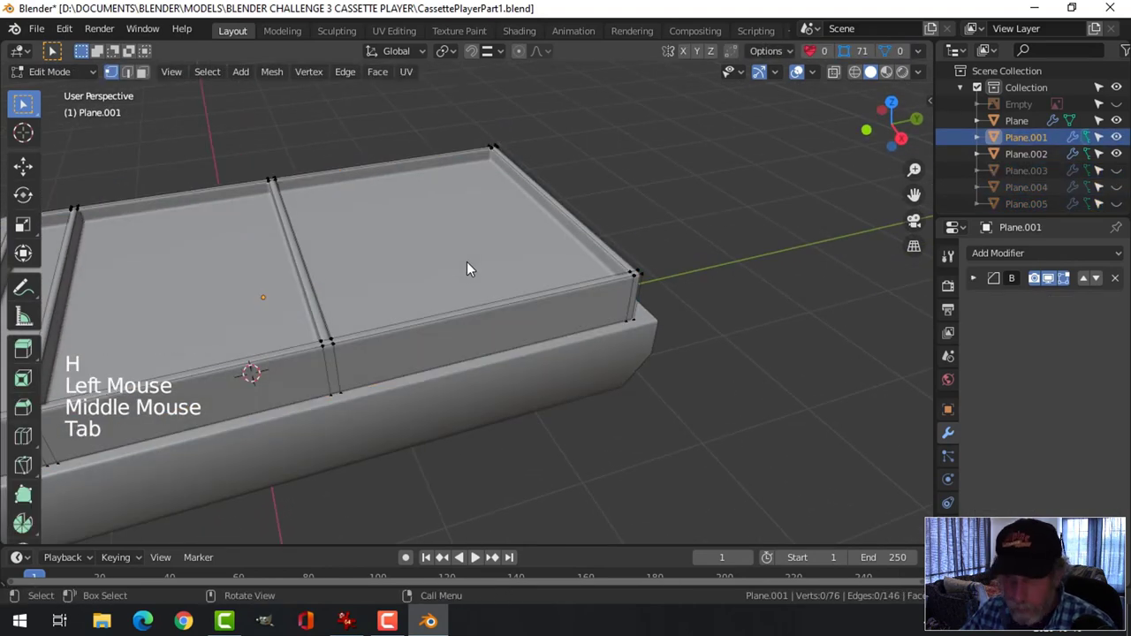
key("3")
left_click(468, 266)
middle_click_drag(540, 270, 554, 253)
key("p")
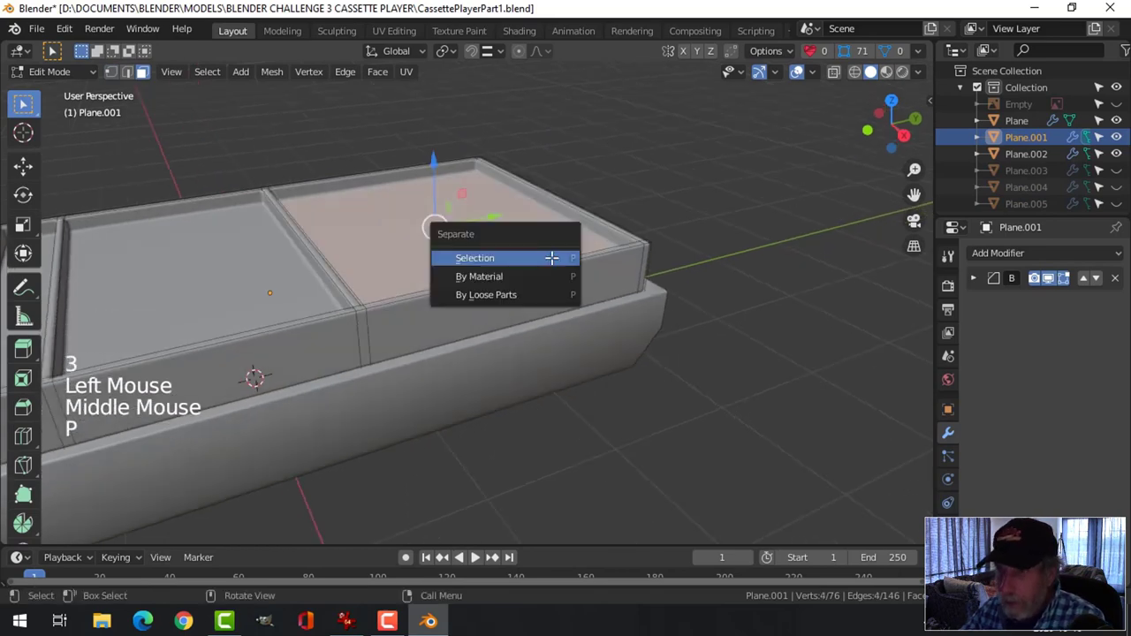
left_click(535, 257)
key("Tab")
- Set the separated floor panel's origin to its geometry and raise the panel about 0.393 m along Z
left_click(482, 240)
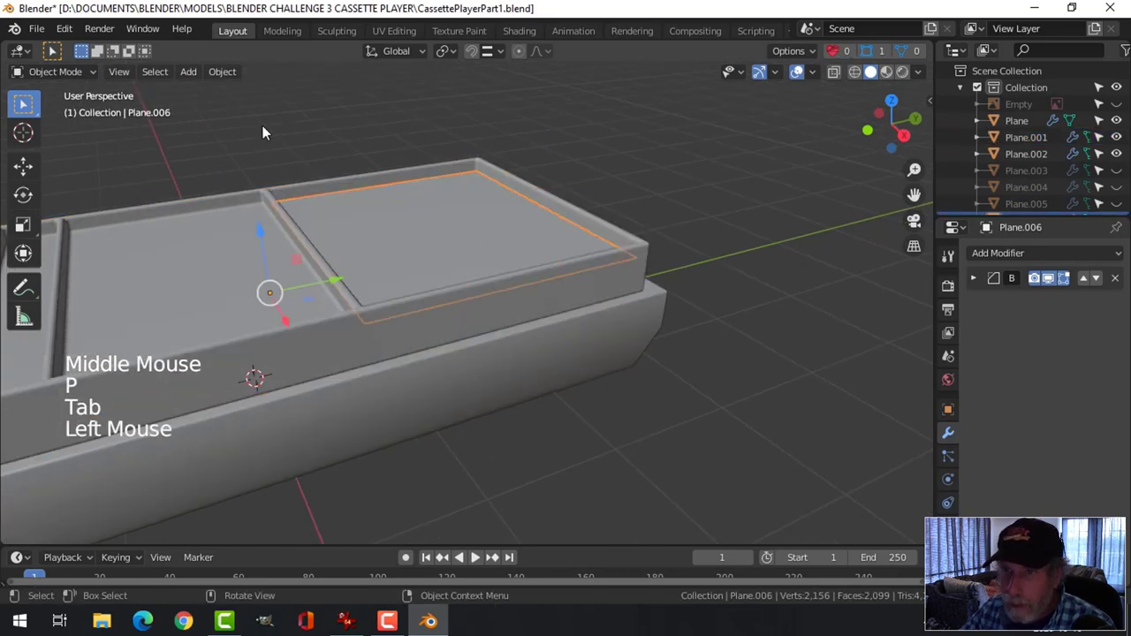
right_click(441, 231)
mouse_move(419, 271)
left_click(520, 290)
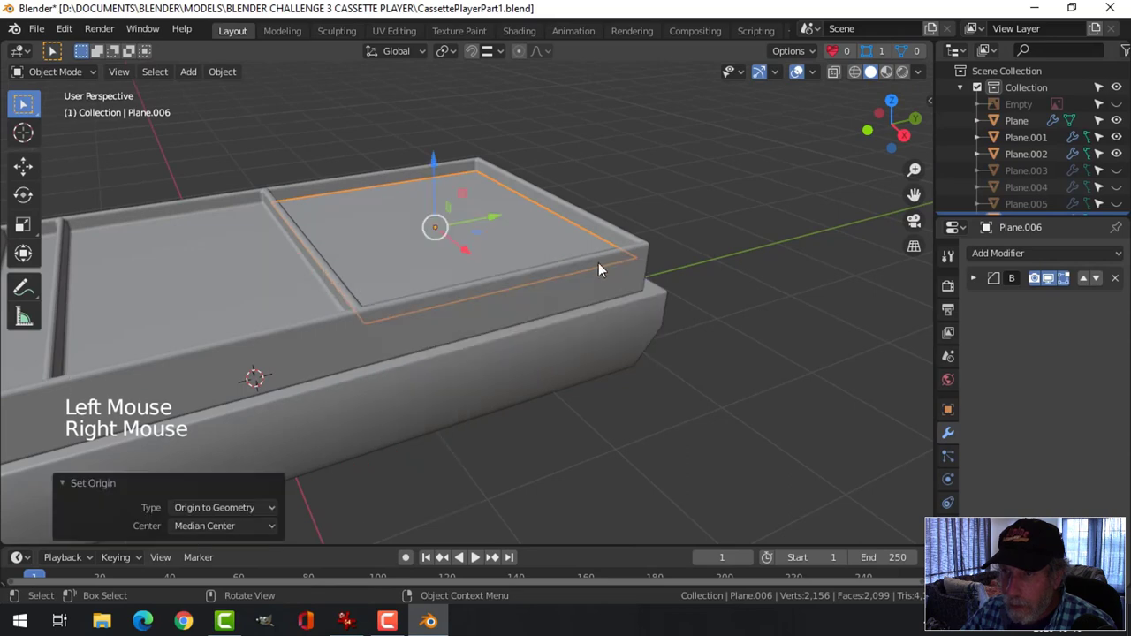
middle_click_drag(599, 262, 541, 232)
left_click_drag(433, 162, 435, 112)
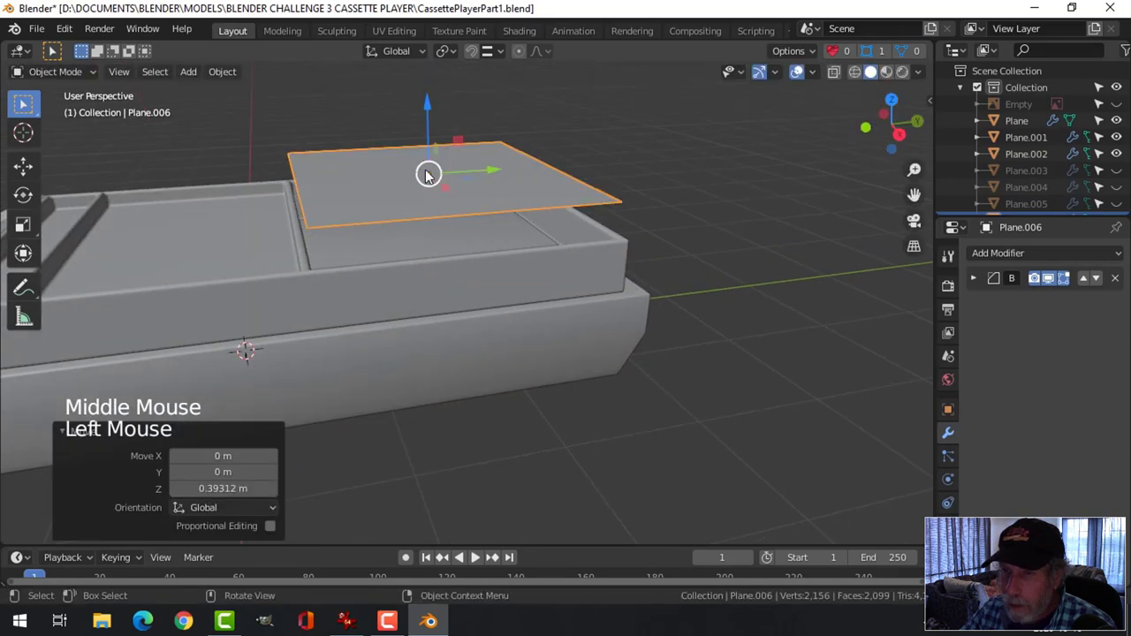
- Add one centred loop cut in each direction across the raised panel in Edit Mode
middle_click_drag(435, 113, 504, 195, "shift")
middle_click_drag(504, 195, 576, 280)
key("Tab")
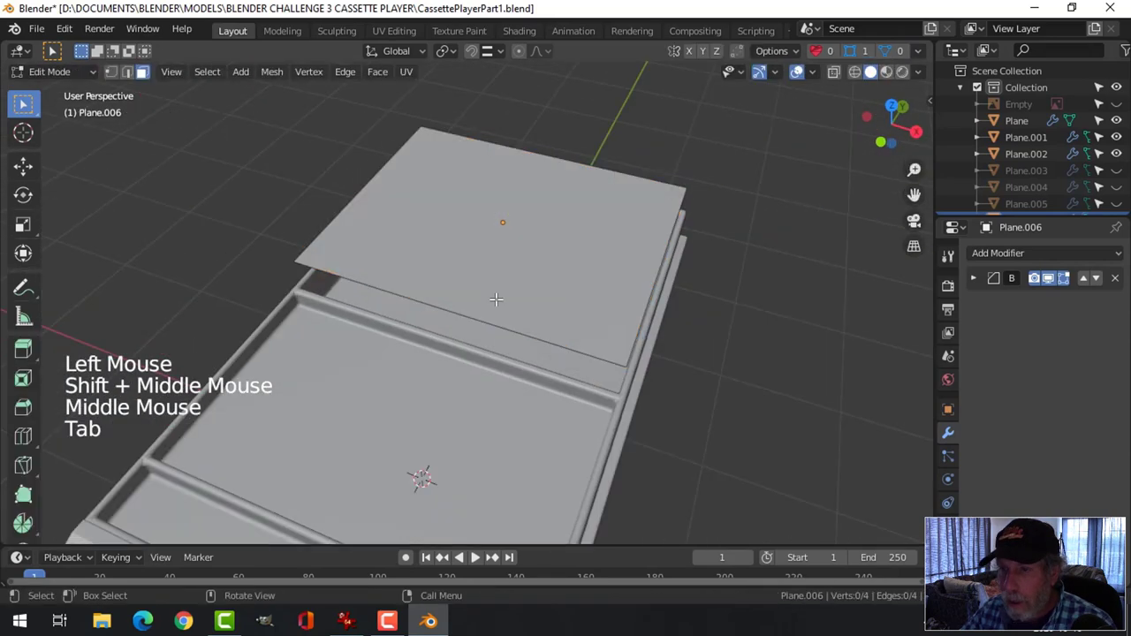
key("ctrl+r")
left_click(476, 311)
right_click(476, 311)
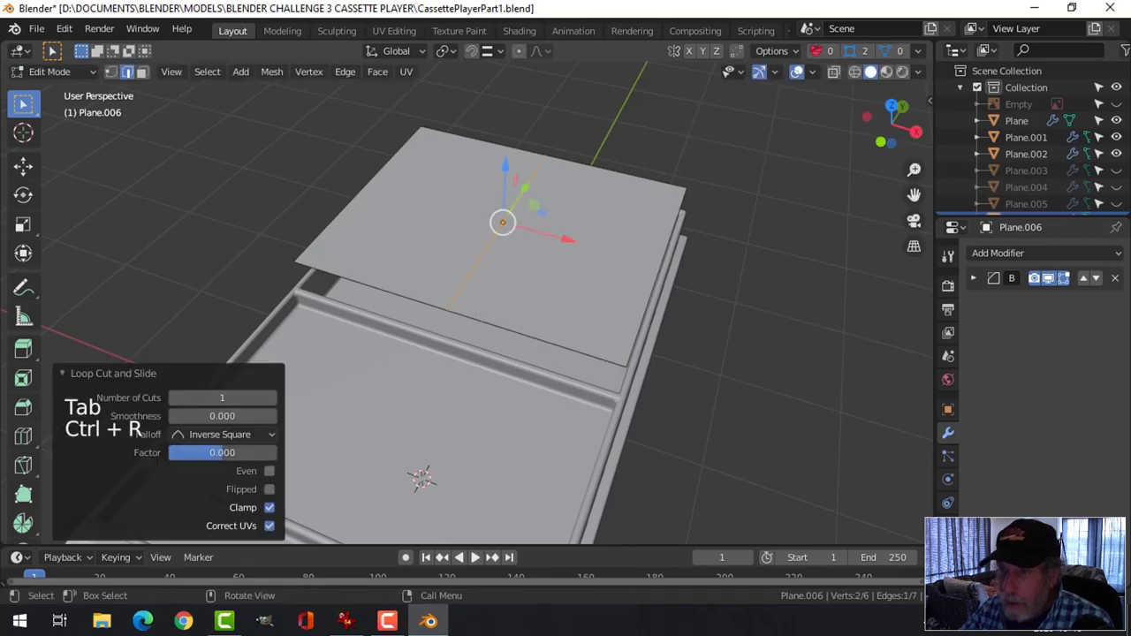
key("ctrl+r")
left_click(634, 289)
right_click(604, 316)
- Subdivide the whole panel with 1 cut, then clear the selection
key("a")
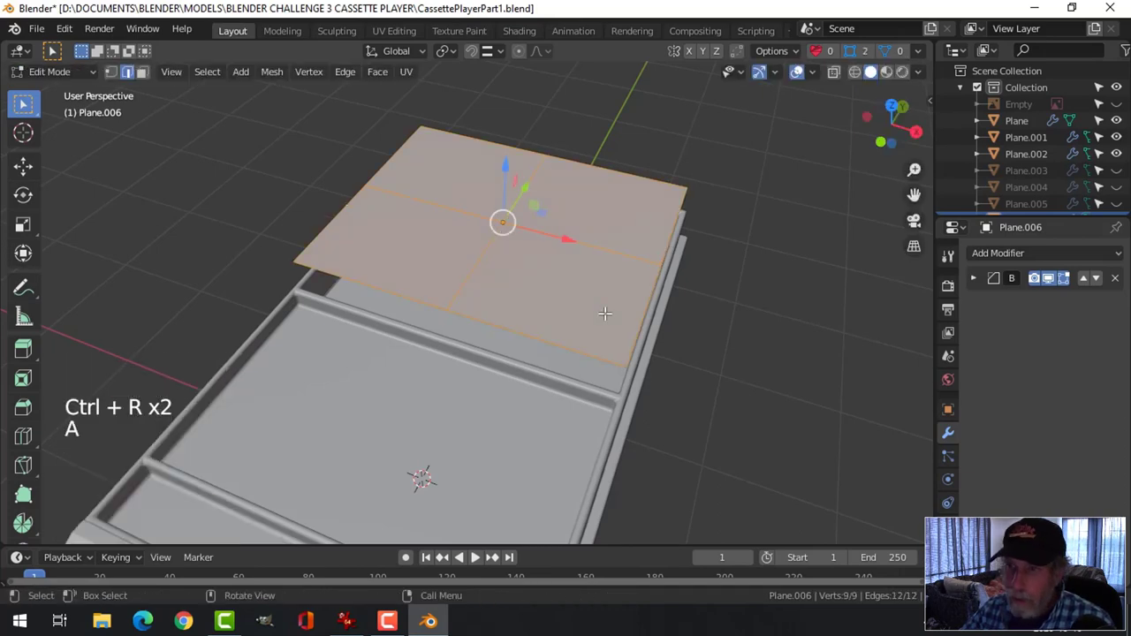
right_click(550, 277)
left_click(482, 89)
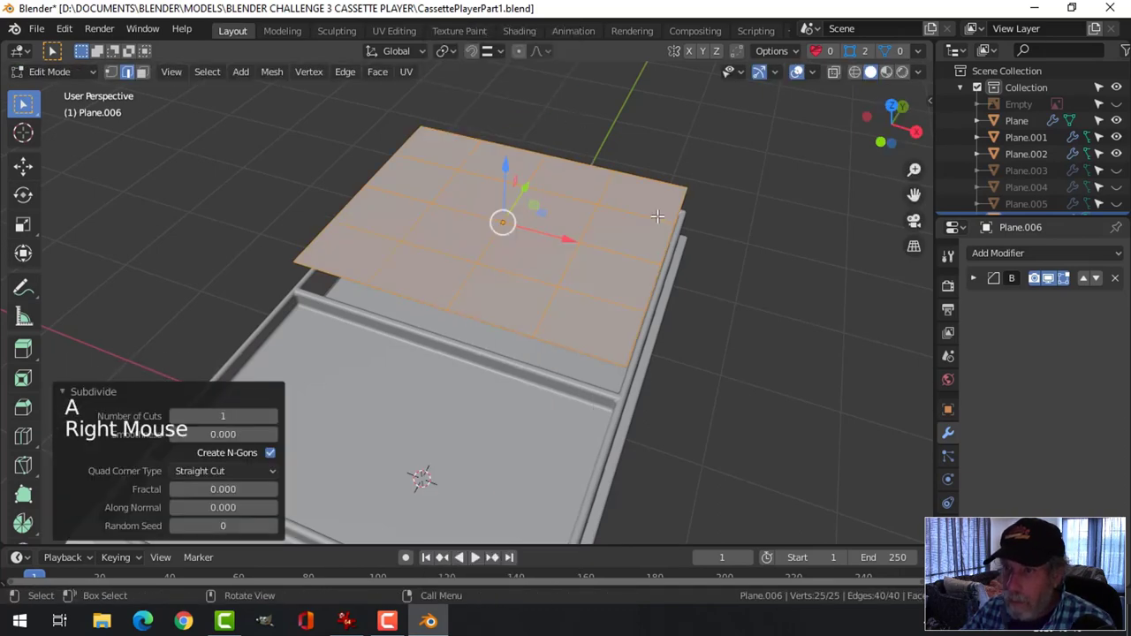
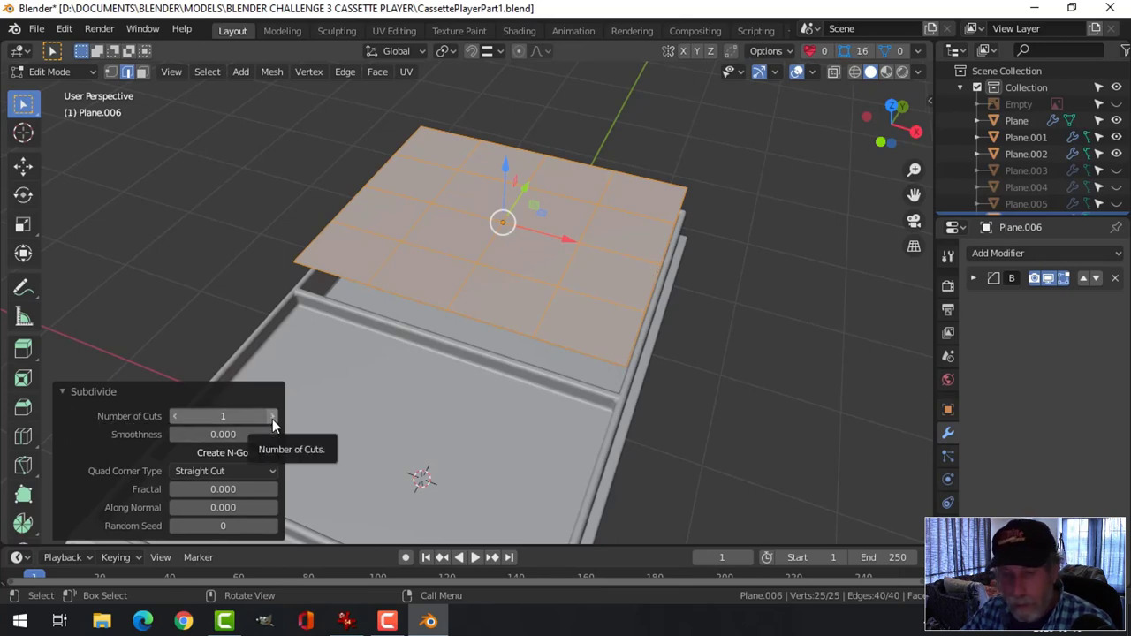
key("Escape")
key("alt+a")
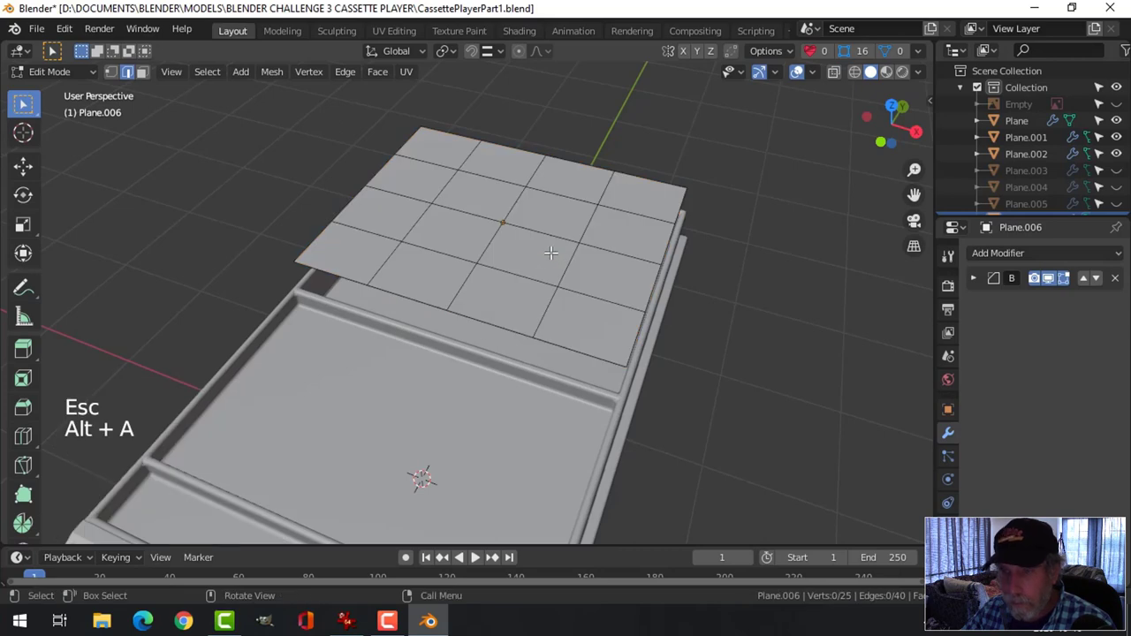
- Scale the two edge loops on either side of the panel's lengthwise centre line outward along X, then clear the selection
key("1")
left_click(504, 224)
middle_click_drag(575, 260, 533, 261)
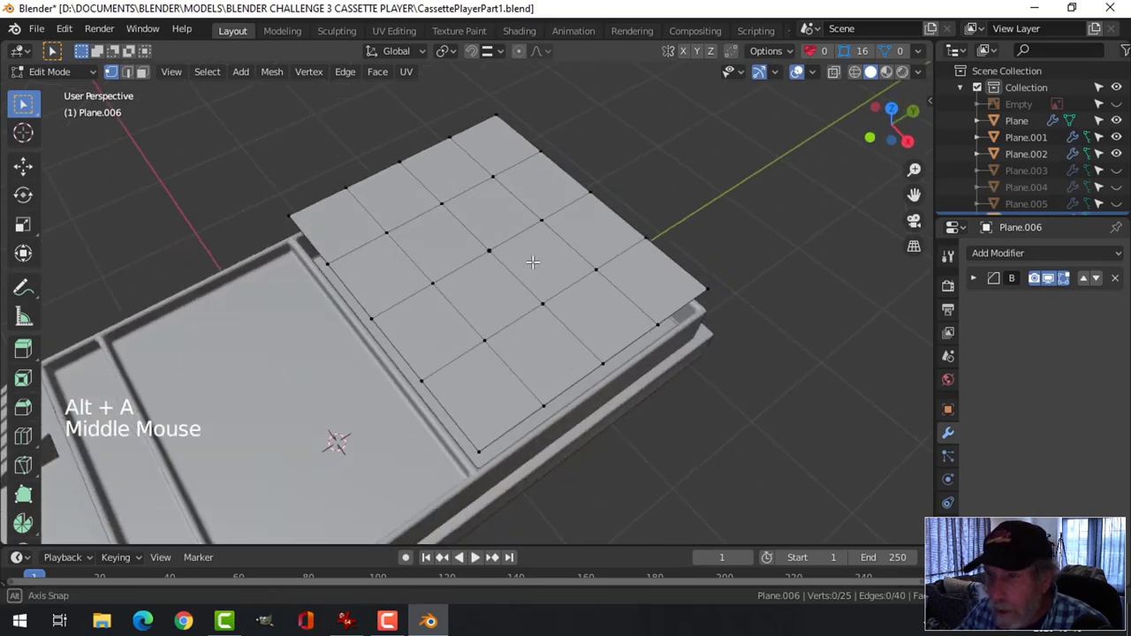
key("2")
left_click(555, 293, "alt+shift")
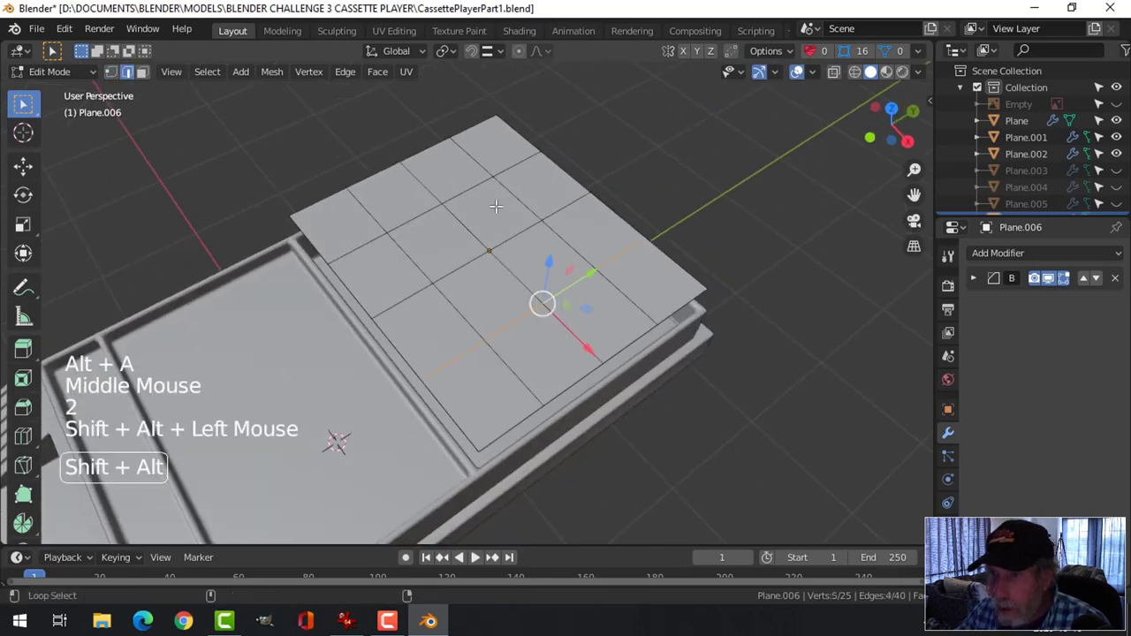
middle_click_drag(466, 186, 664, 298)
key("s")
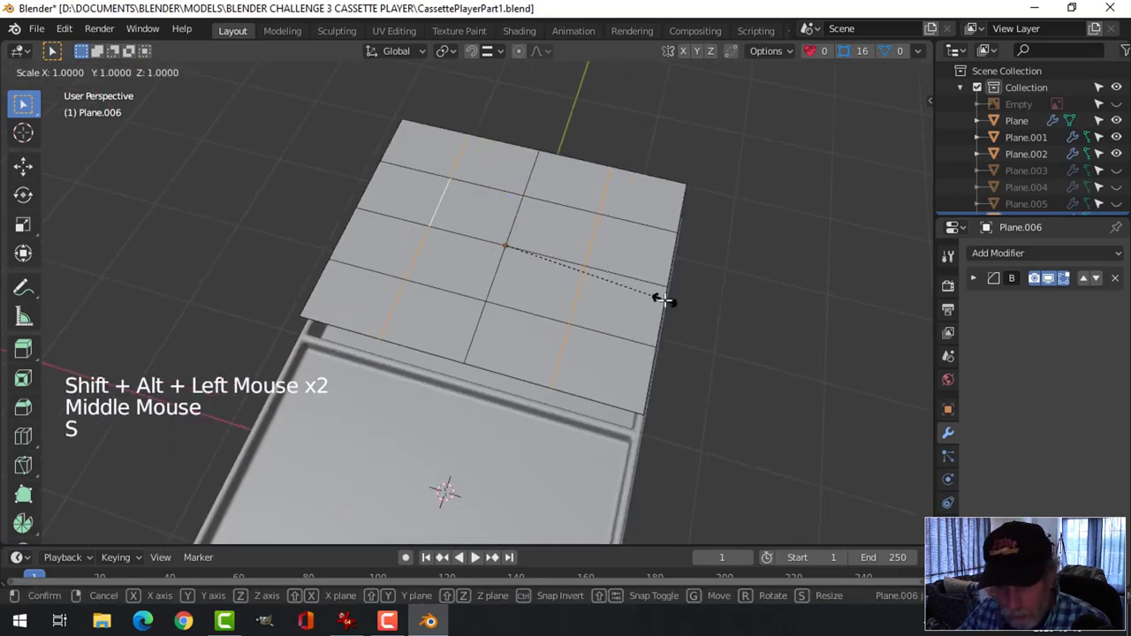
key("x")
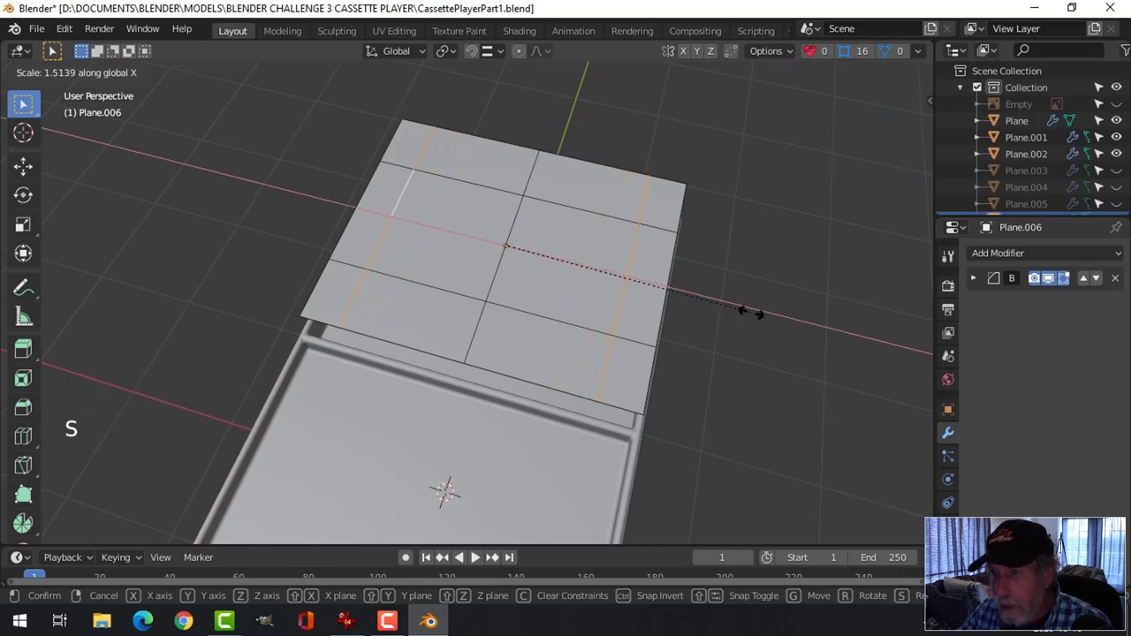
left_click(734, 309)
middle_click_drag(733, 310, 598, 283)
key("alt+a")
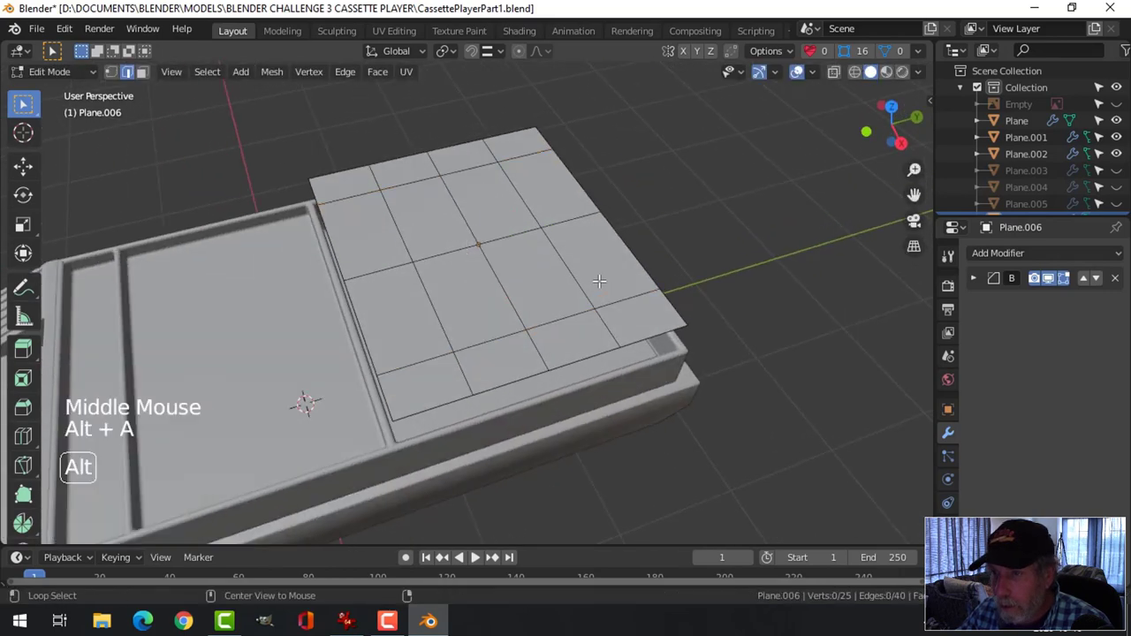
- Scale the two crosswise edge loops either side of the panel's centre by about 1.37 along Y, then clear the selection
left_click(565, 259, "alt+shift")
left_click(425, 285, "alt+shift")
key("s")
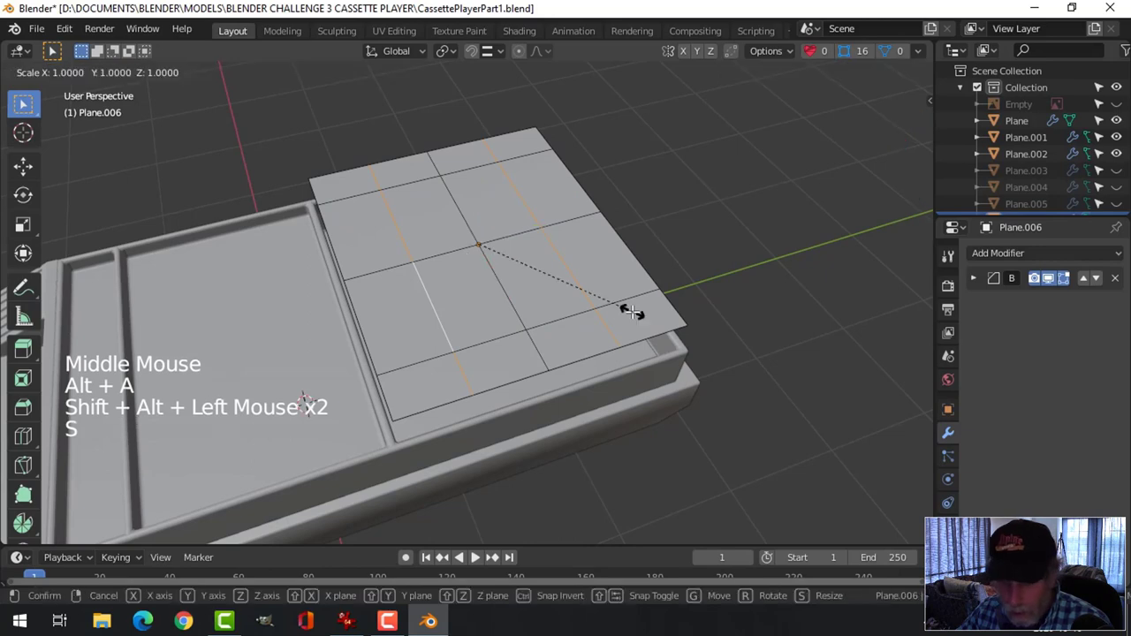
key("y")
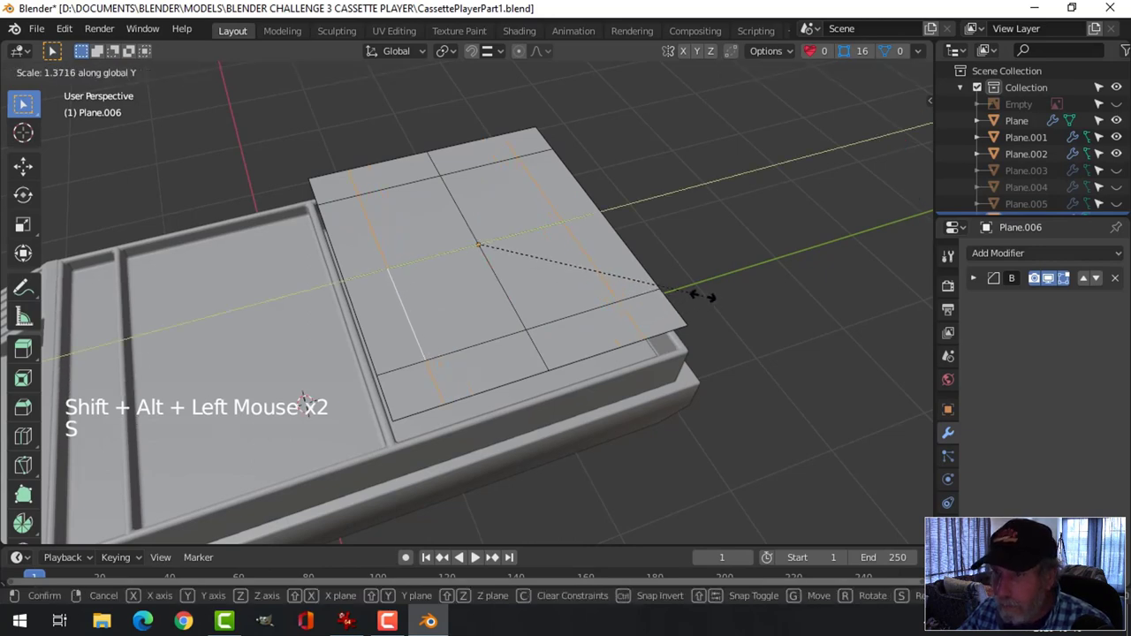
left_click(707, 296)
key("alt+a")
middle_click_drag(543, 298, 651, 316)
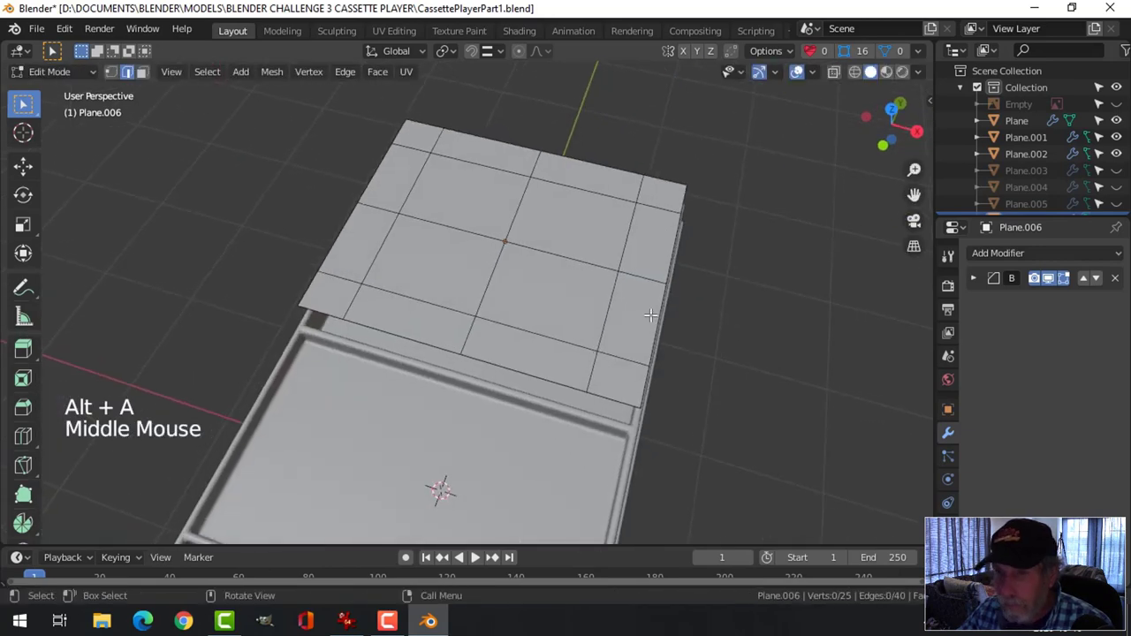
- Select the panel's four central faces and inset them slightly
key("1")
left_click(506, 240)
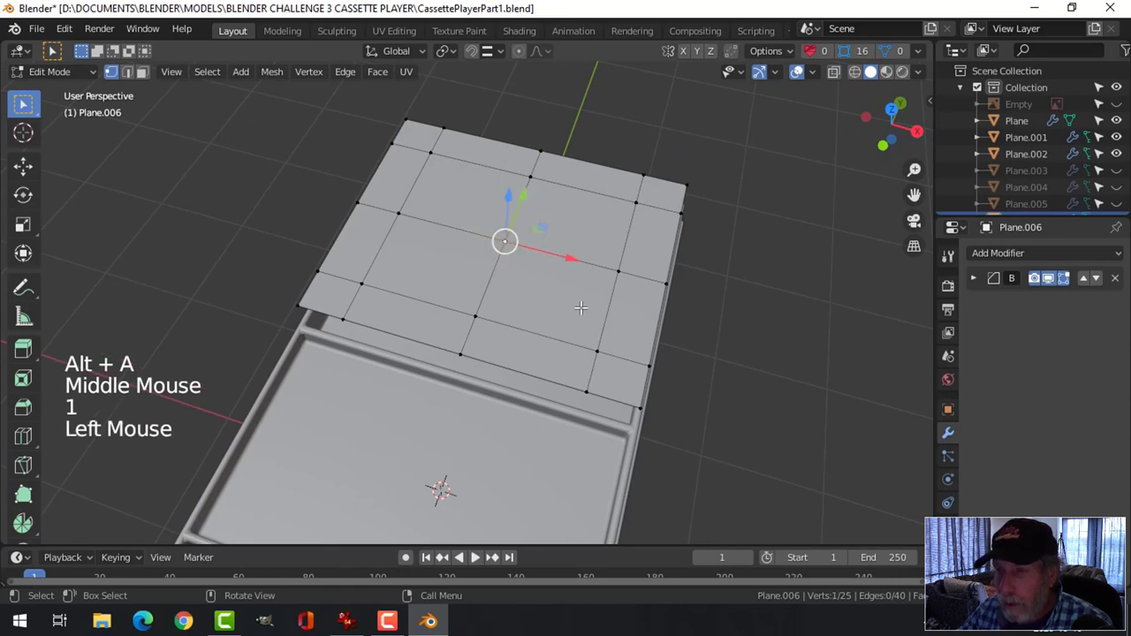
key("alt+a")
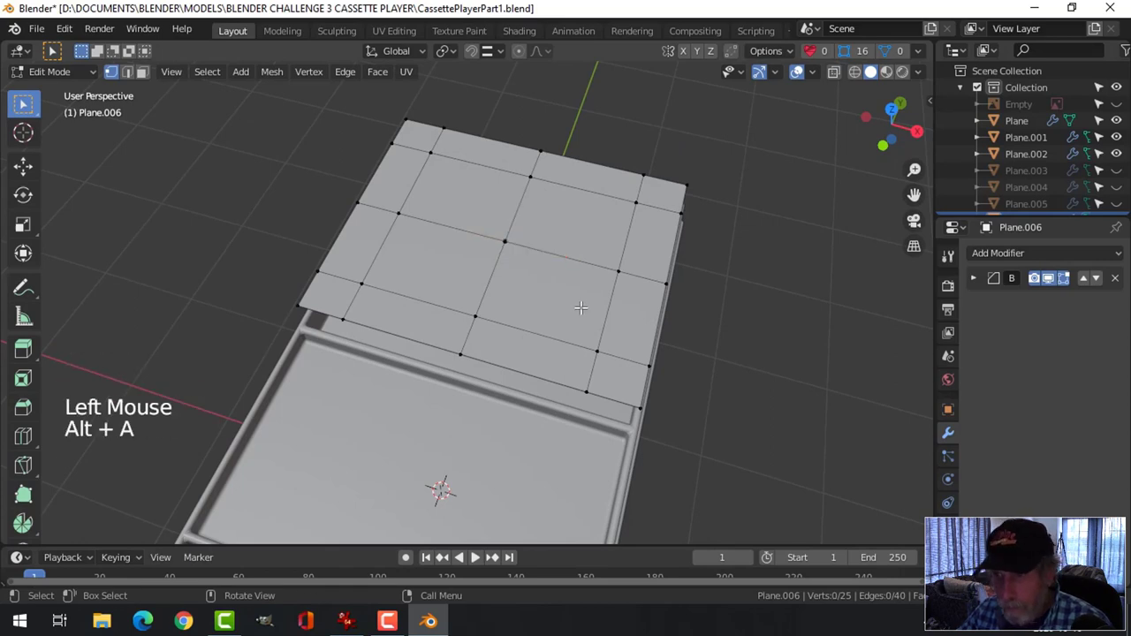
key("3")
key("c")
mouse_move(581, 308)
left_mouse_down()
mouse_move(561, 253)
mouse_move(505, 240)
left_mouse_up()
right_click(784, 275)
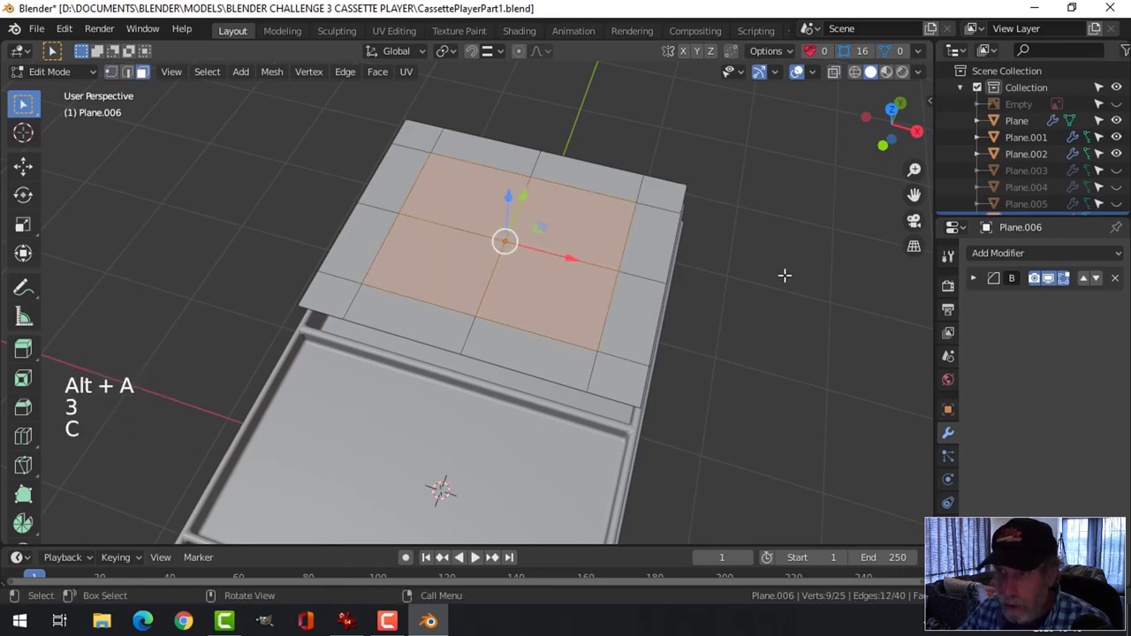
key("i")
left_click(781, 273)
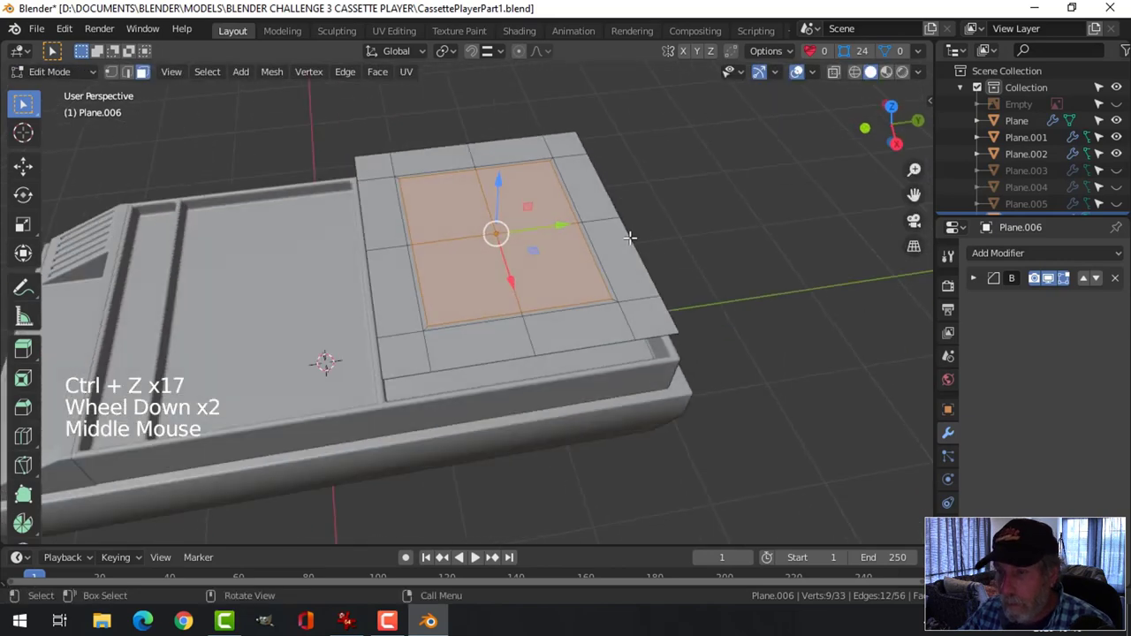
- Shape the inset faces into a regular circle with LoopTools Circle in top view and scale them to about 0.742
scroll(526, 258, "up", 1)
middle_click_drag(526, 259, 601, 292, "shift")
middle_click_drag(601, 292, 699, 322)
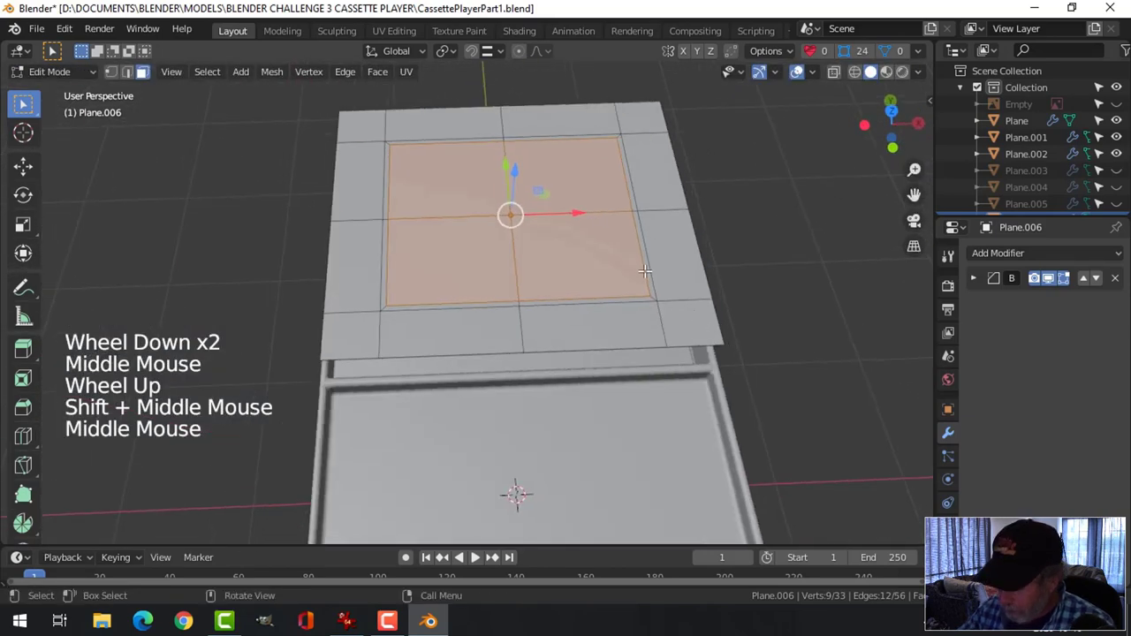
key("KP_7")
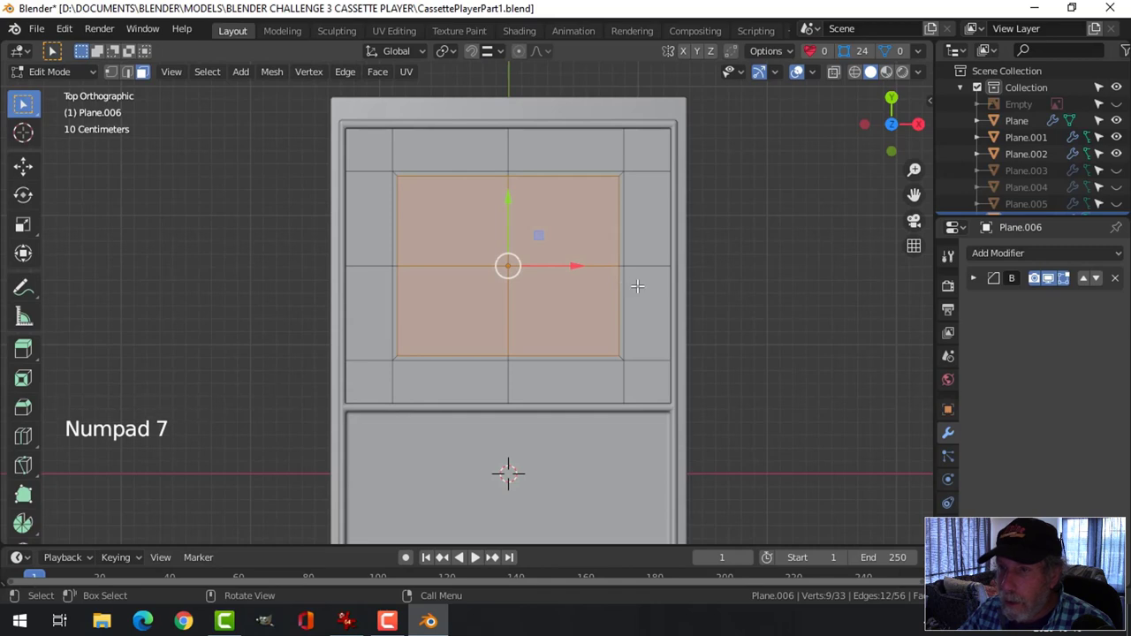
right_click(567, 226)
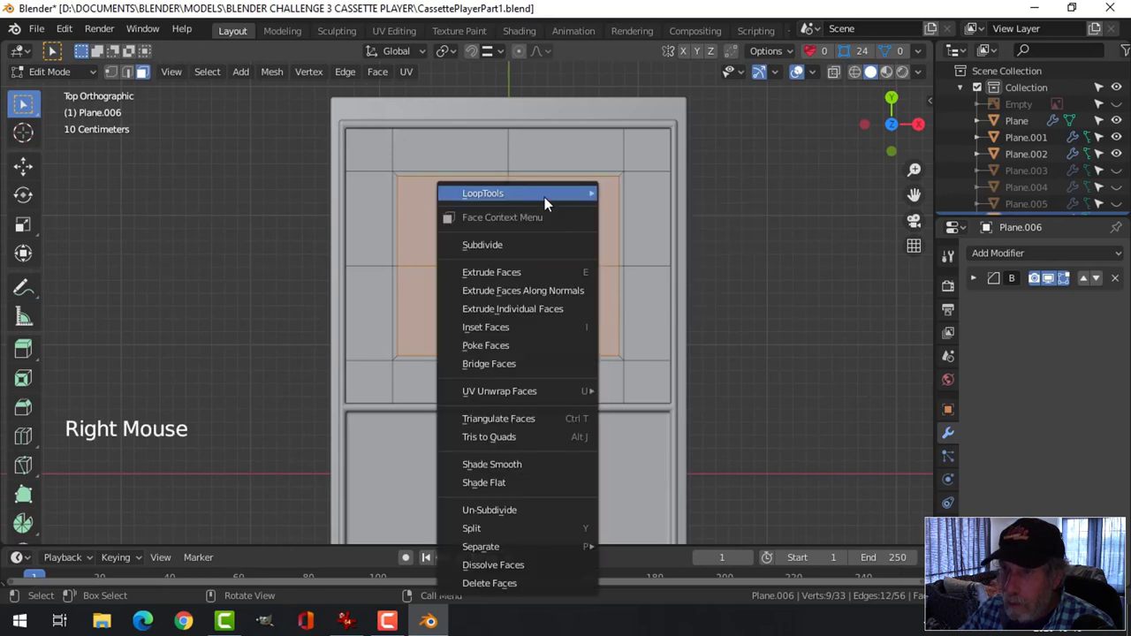
mouse_move(544, 203)
left_click(639, 206)
key("s")
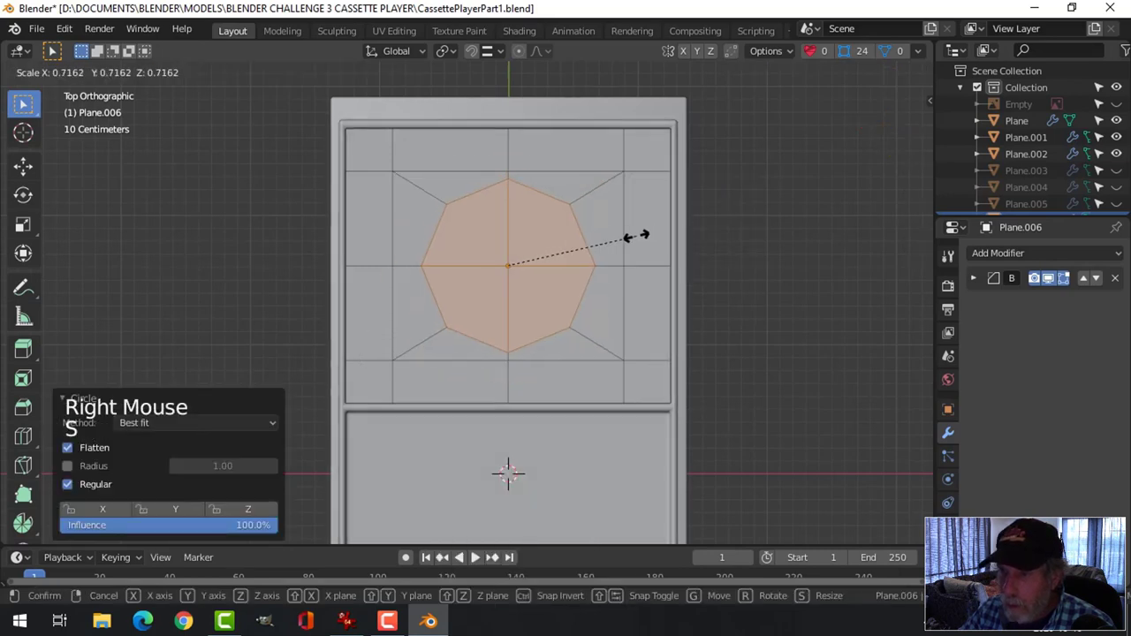
left_click(639, 237)
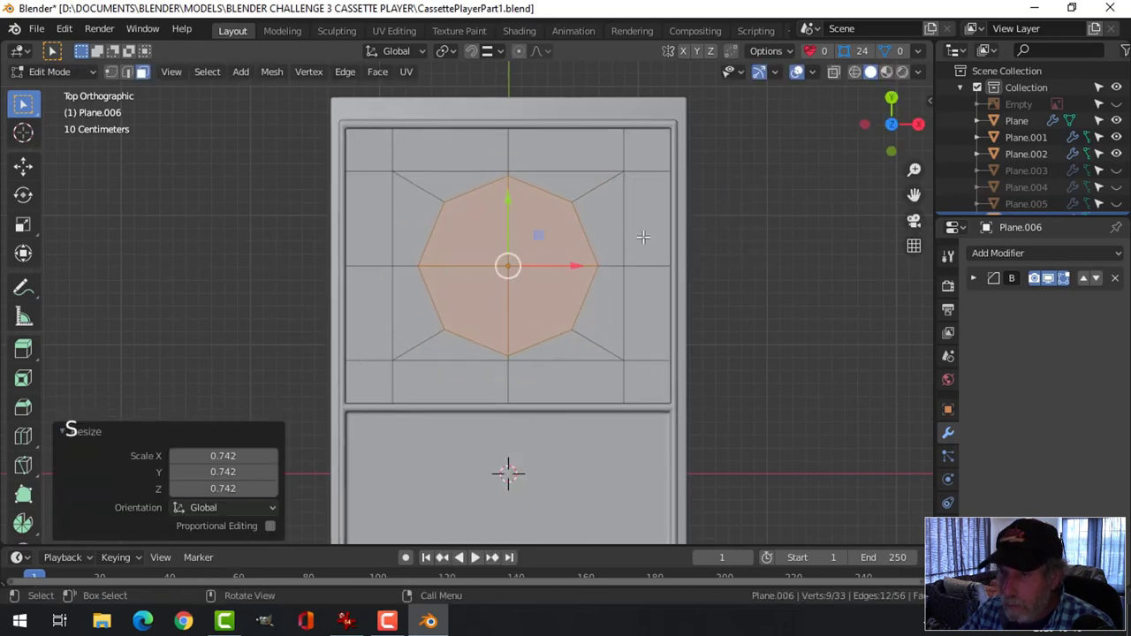
- Select the two midpoint vertices of the surrounding edge frame just beyond the circle's ends along Y
key("alt+a")
key("1")
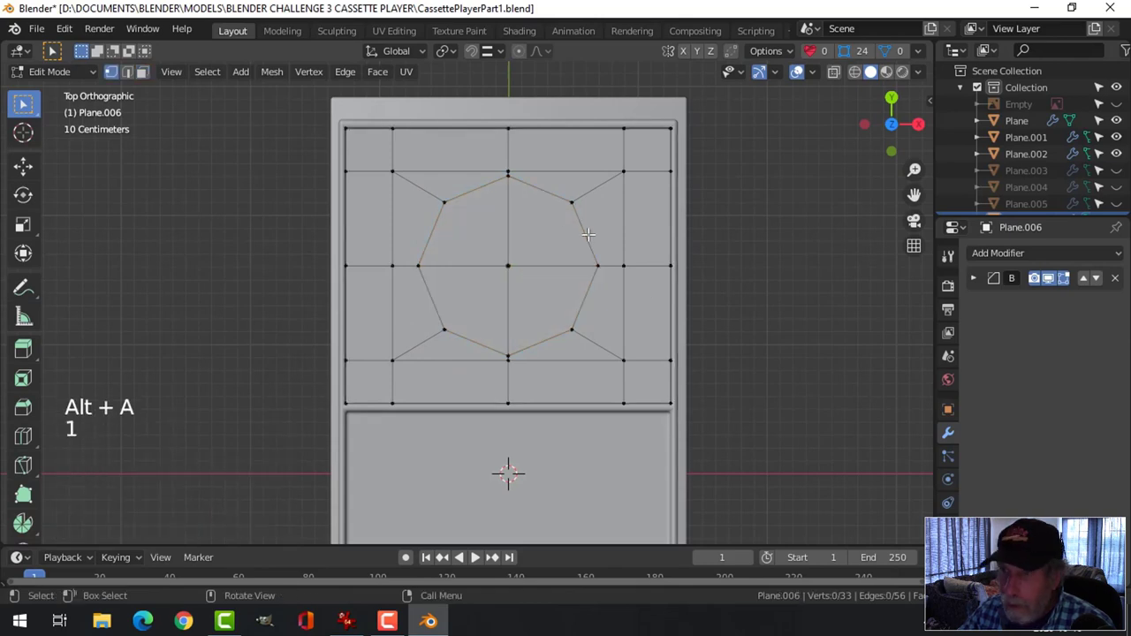
left_click(509, 173)
left_click(508, 358, "shift")
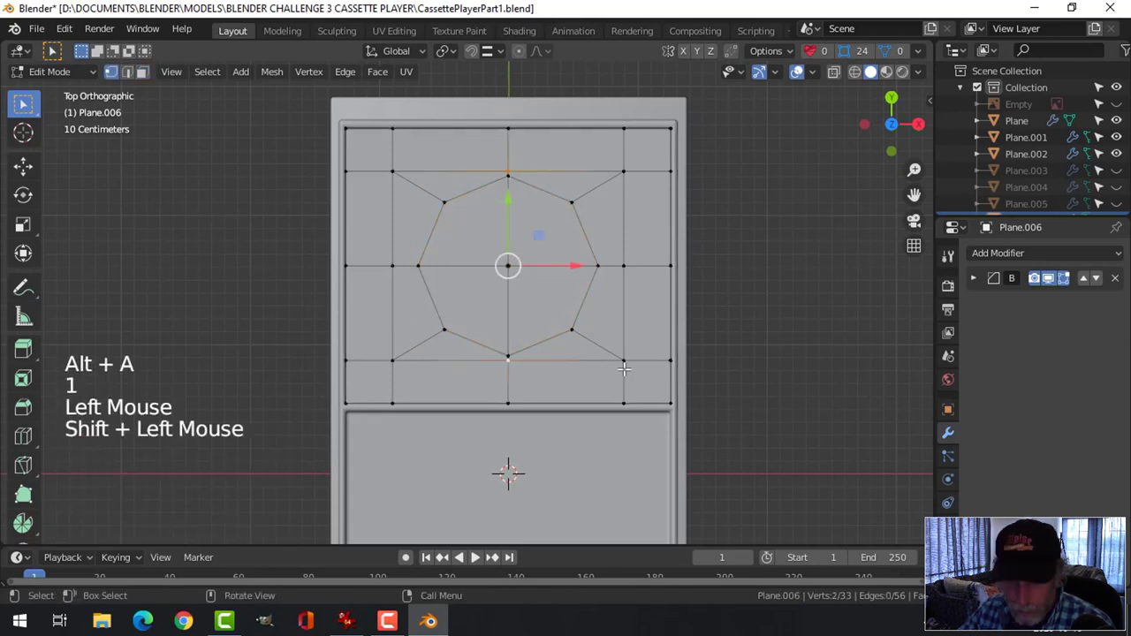
- Scale the two selected mid-edge vertices above and below the octagon outward along the Y axis
key("s")
key("y")
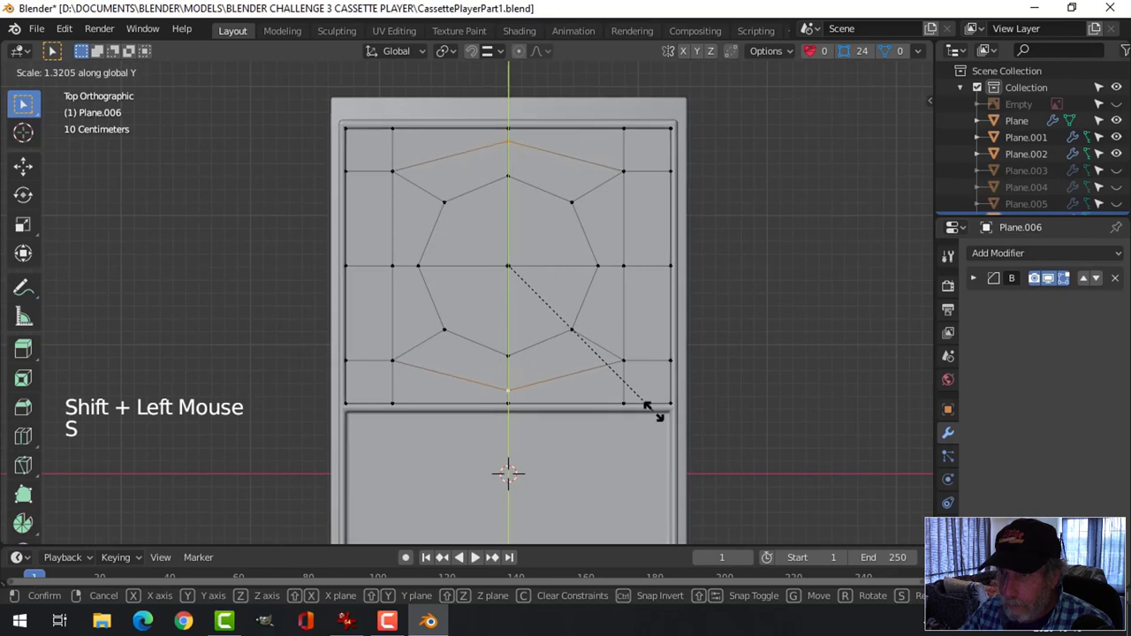
left_click(654, 411)
- Scale the two mid-edge vertices on either side of the octagon outward by about 1.242 along the X axis
key("alt+a")
left_click(624, 265)
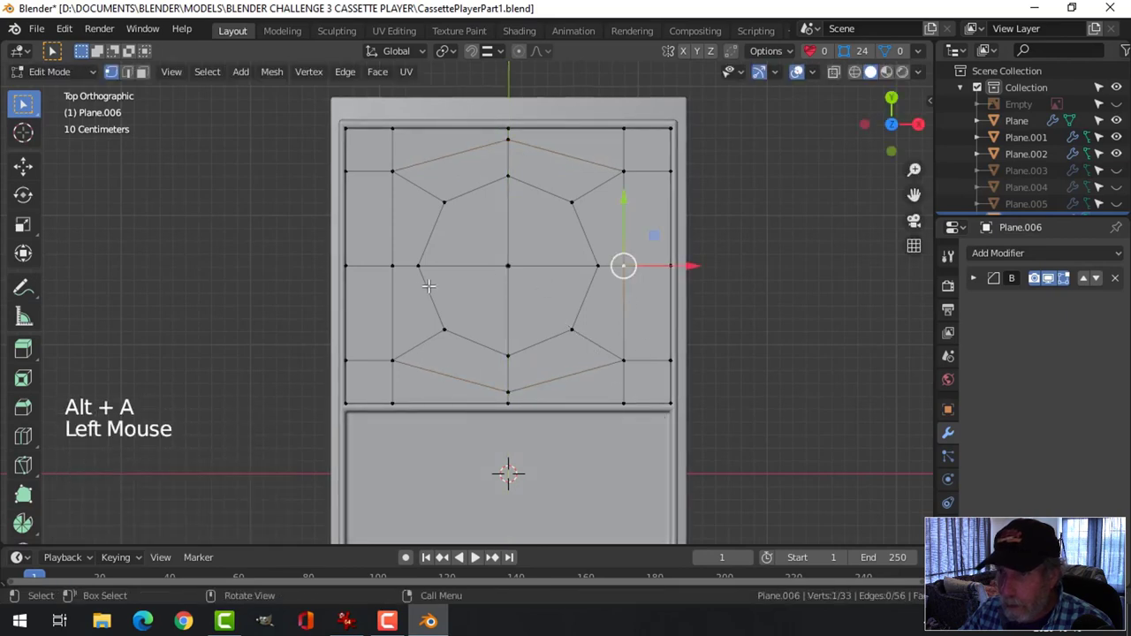
left_click(380, 261, "shift")
key("s")
key("x")
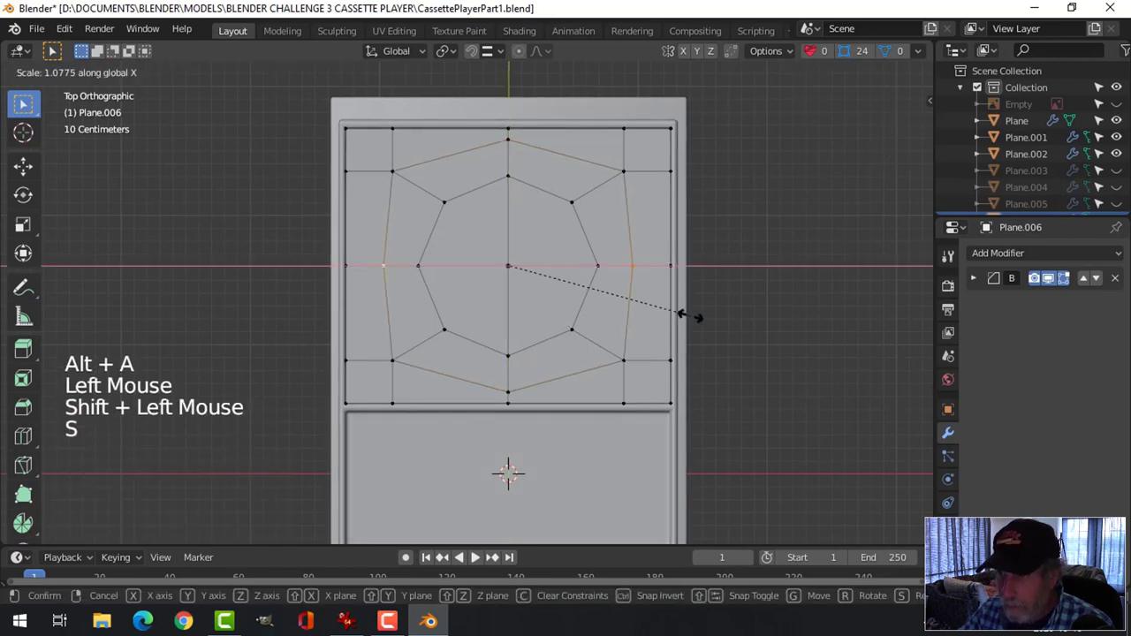
left_click(716, 317)
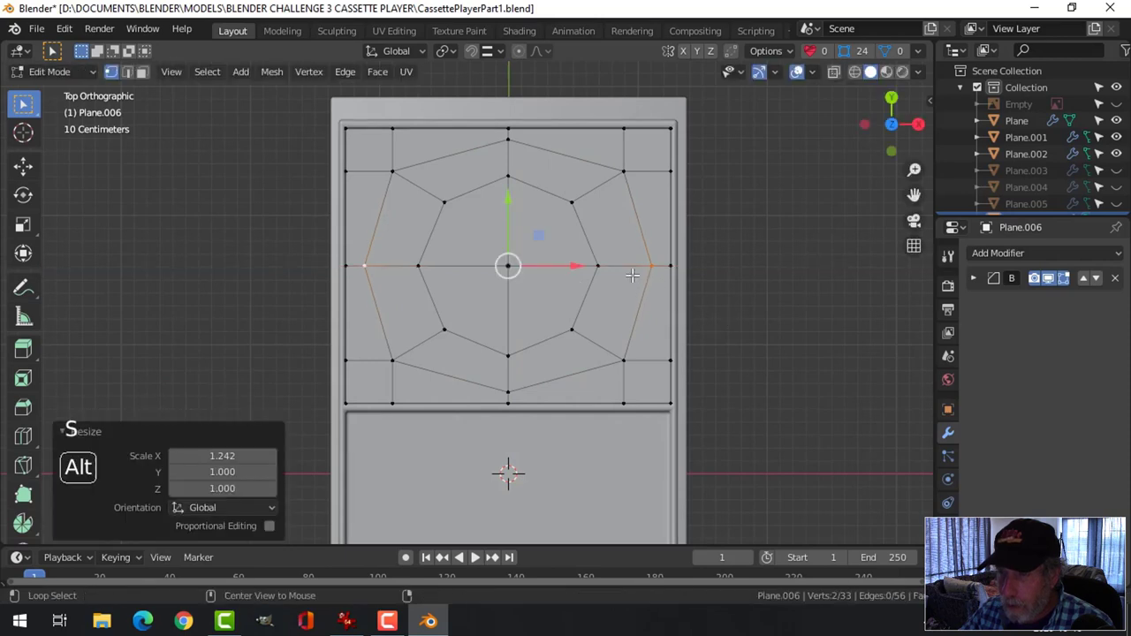
- Delete the faces inside the central octagon to open a hole in the panel
key("alt+a")
key("3")
key("c")
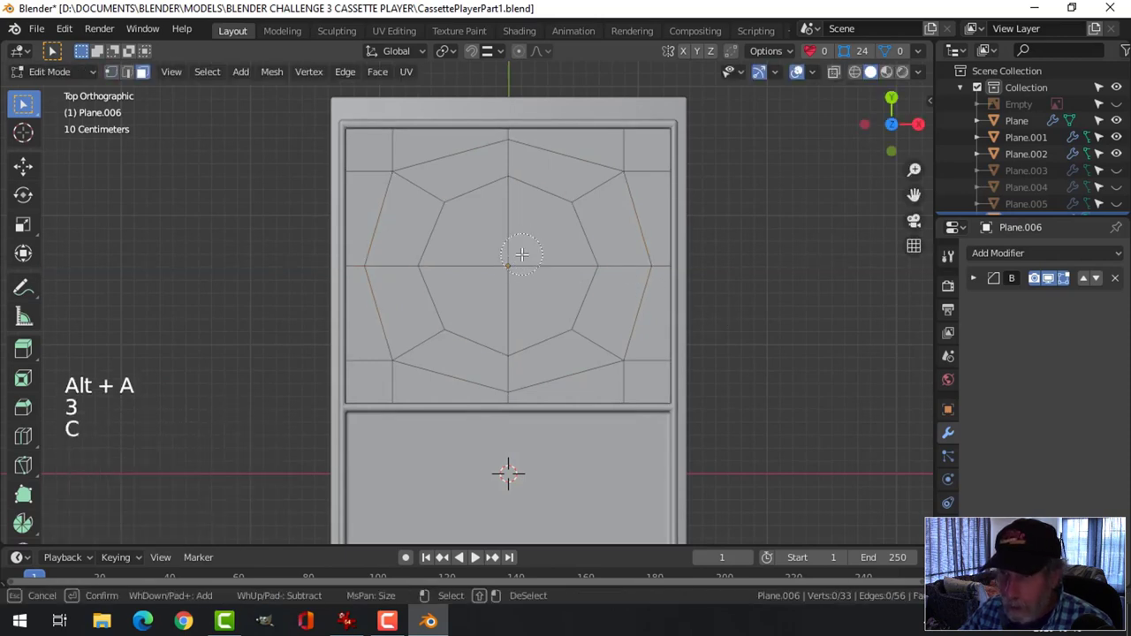
left_click(525, 253)
right_click(568, 262)
key("x")
left_click(568, 262)
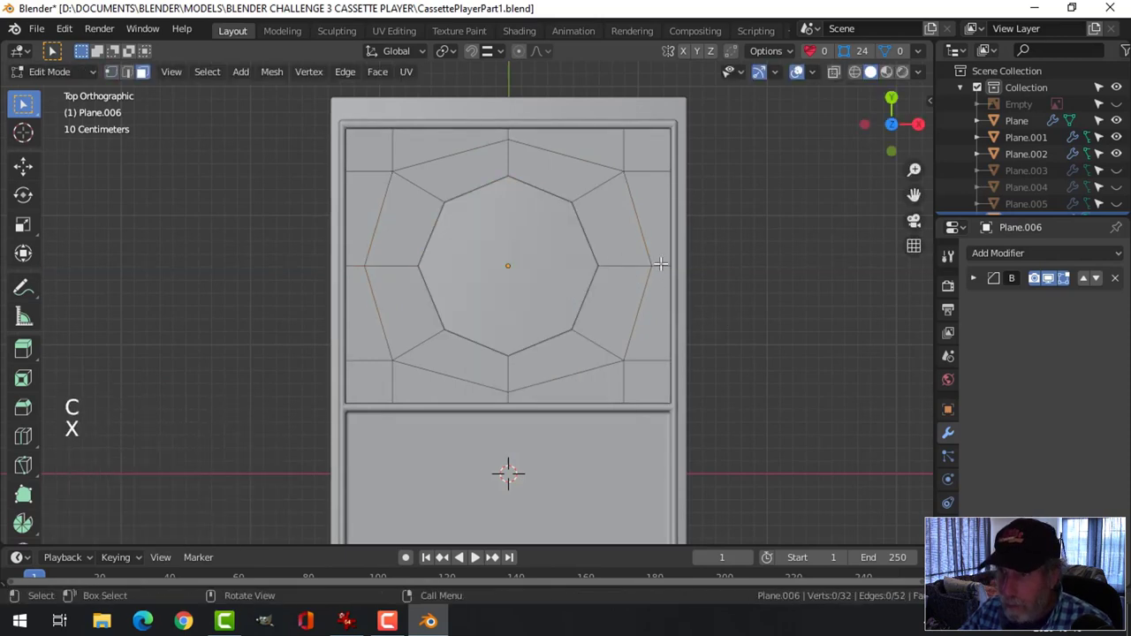
- Add a level 2 Subdivision Surface to the panel and shade it smooth
key("Tab")
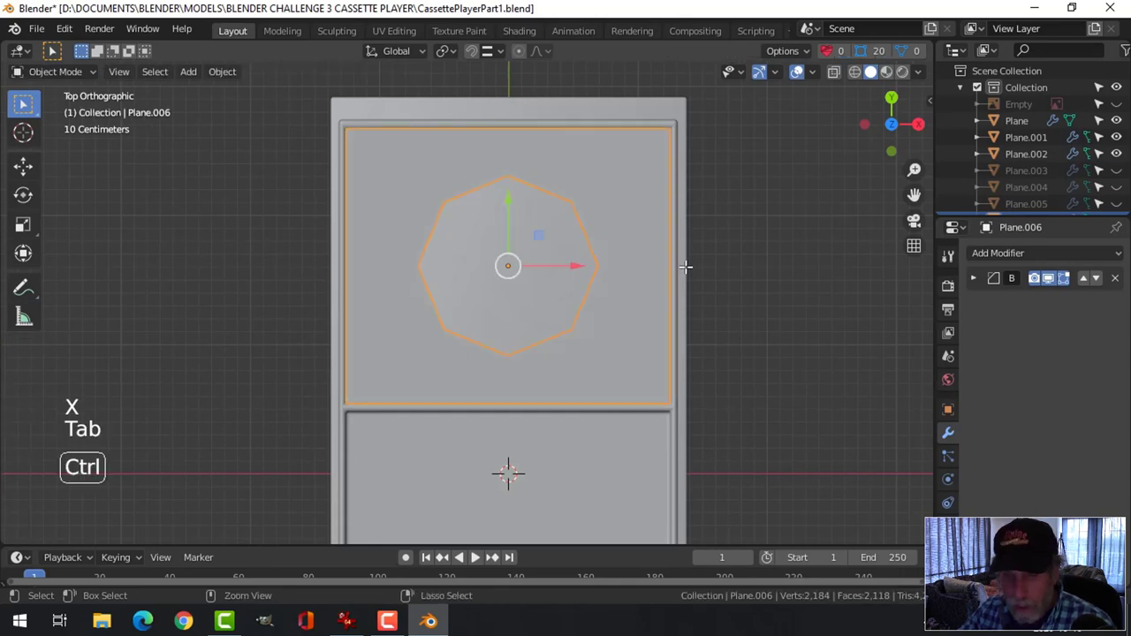
key("ctrl+2")
right_click(602, 220)
left_click(602, 220)
- Add supporting loop cuts slid fully against the panel's outer +Y and +X edges to sharpen them
middle_click_drag(602, 220, 655, 270)
key("Tab")
middle_click_drag(816, 298, 758, 281)
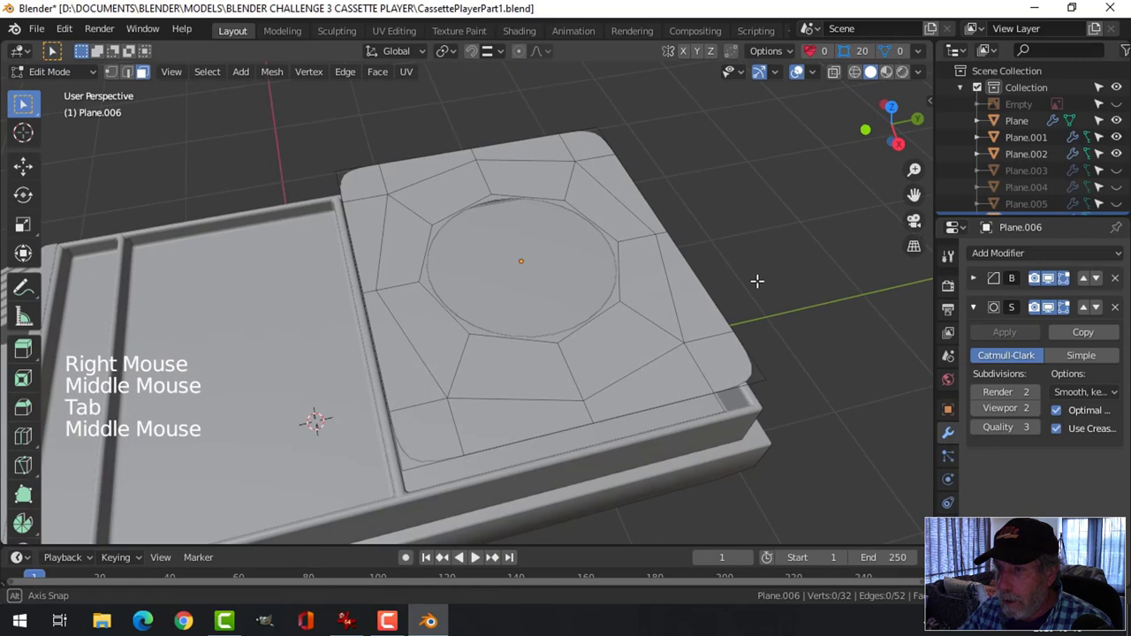
key("ctrl+r")
left_click(743, 371)
left_click(795, 362)
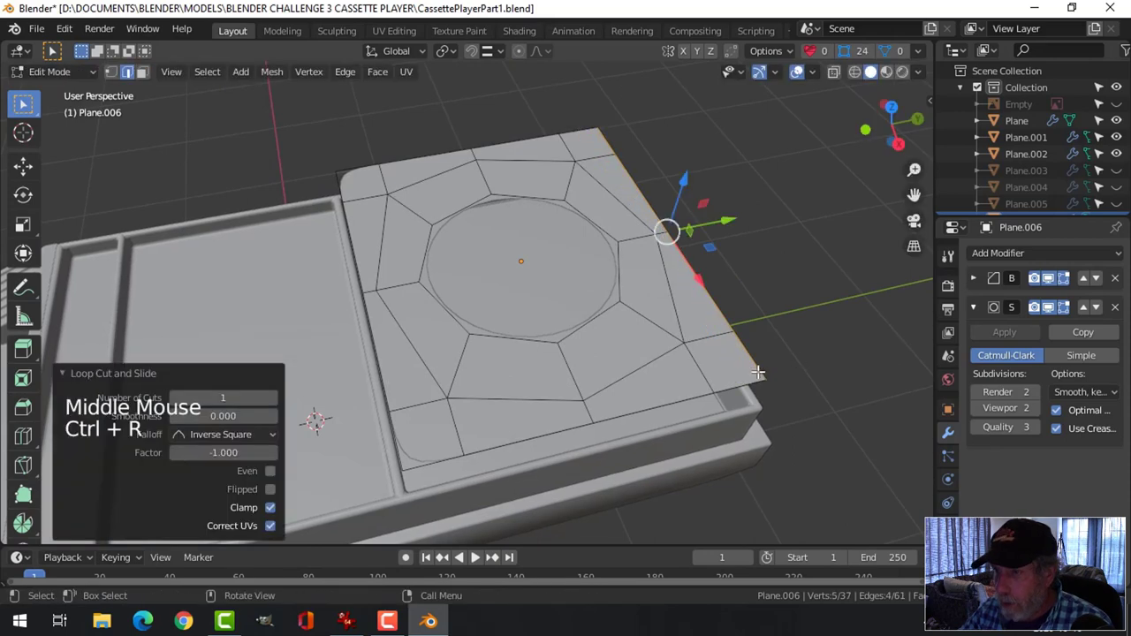
key("ctrl+r")
left_click(759, 393)
left_click(771, 417)
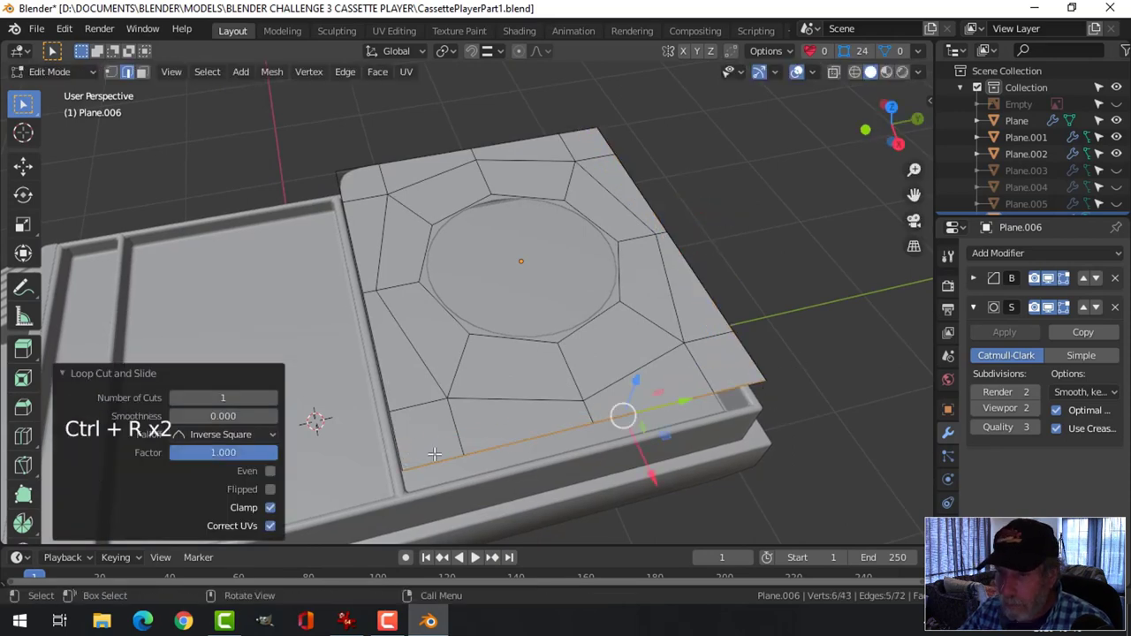
- Add supporting loop cuts slid fully against the panel's remaining -Y and -X edges, and leave Edit Mode
key("ctrl+r")
left_click(383, 461)
left_click(369, 316)
middle_click_drag(369, 316, 544, 256)
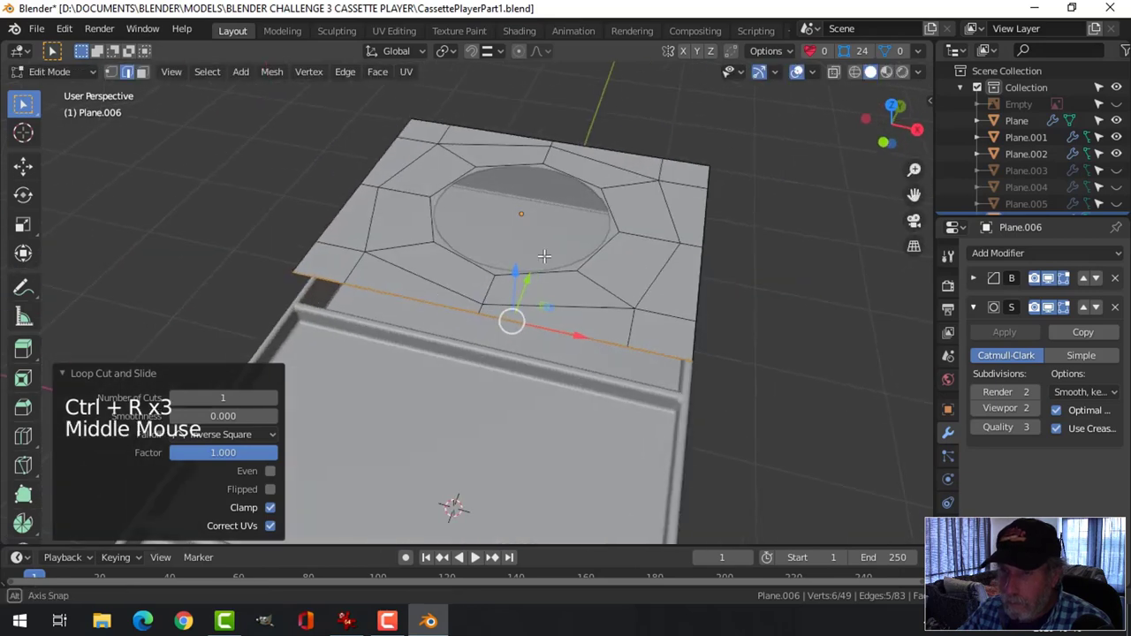
key("ctrl+r")
left_click(314, 272)
left_click(270, 267)
key("Tab")
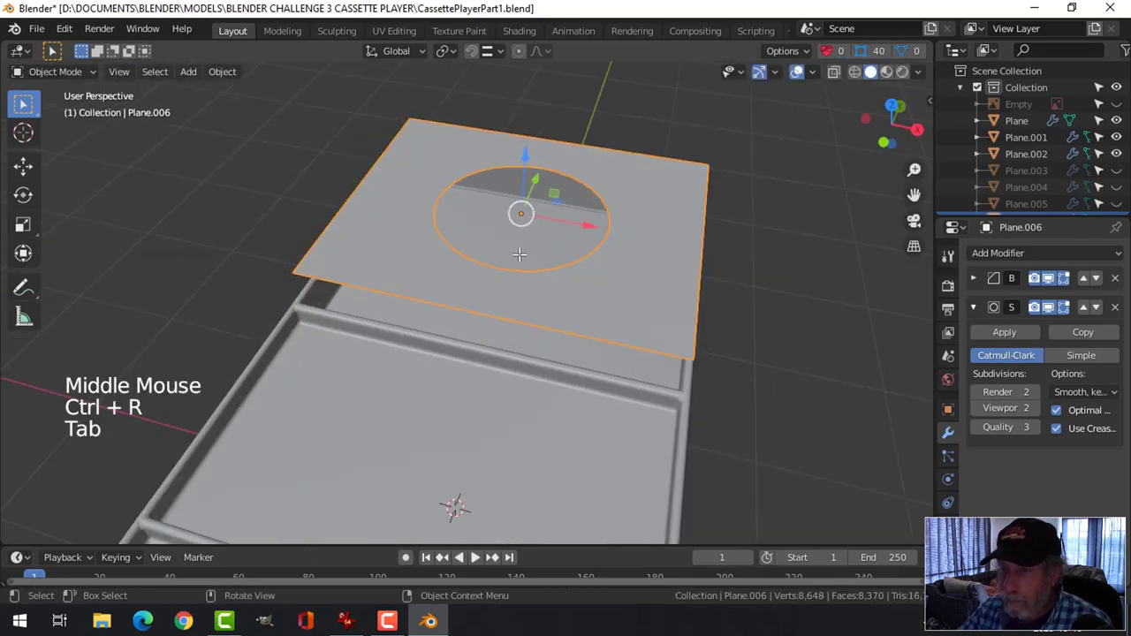
- Extrude the hole's edge loop and move it down about 0.046 m along Z
key("Tab")
middle_click_drag(541, 248, 548, 168)
key("alt+a")
left_click(579, 184, "alt+shift")
key("e")
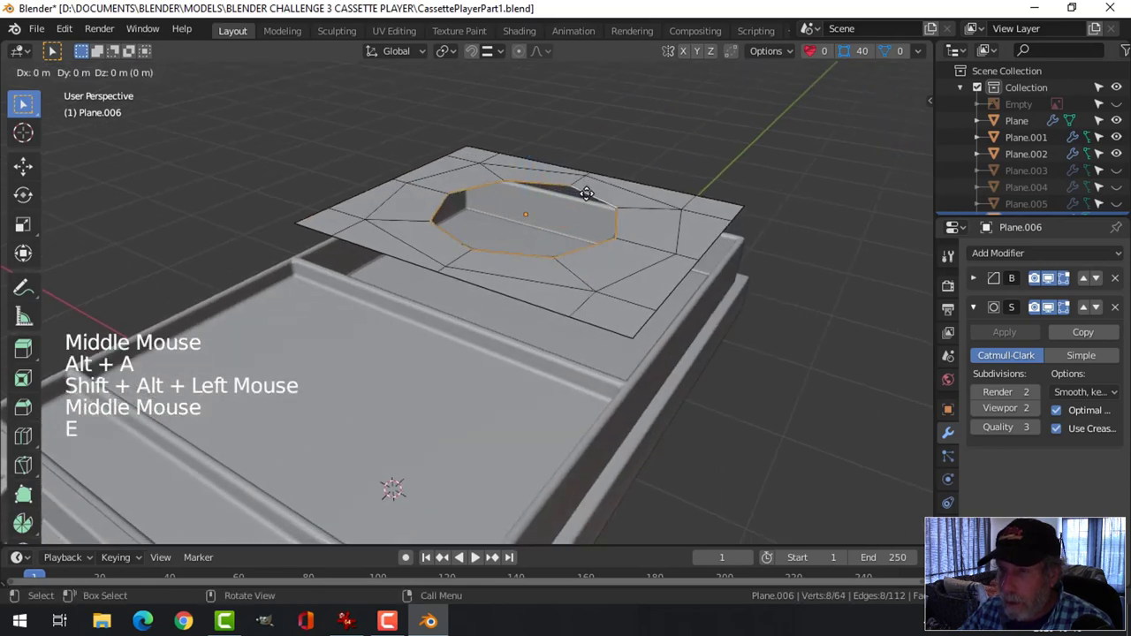
left_click(531, 153)
left_click_drag(530, 153, 530, 162)
middle_click_drag(526, 221, 601, 208)
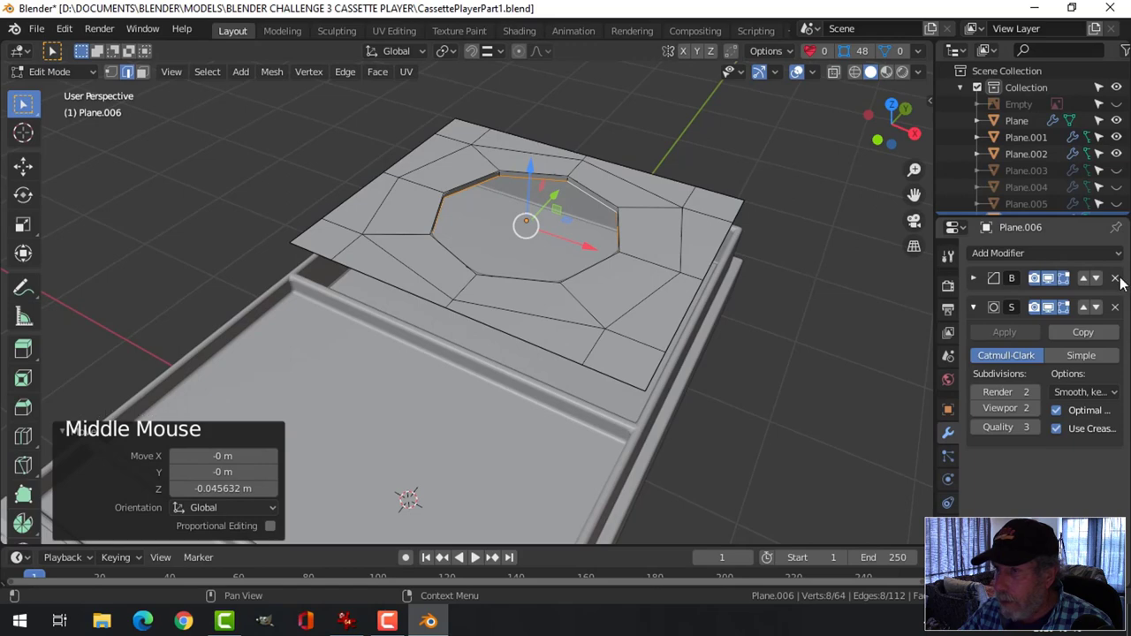
- Remove the panel's Bevel modifier and extrude the hole's lower edge loop down about 0.154 m along Z
left_click(1116, 279)
middle_click_drag(655, 265, 670, 237)
key("e")
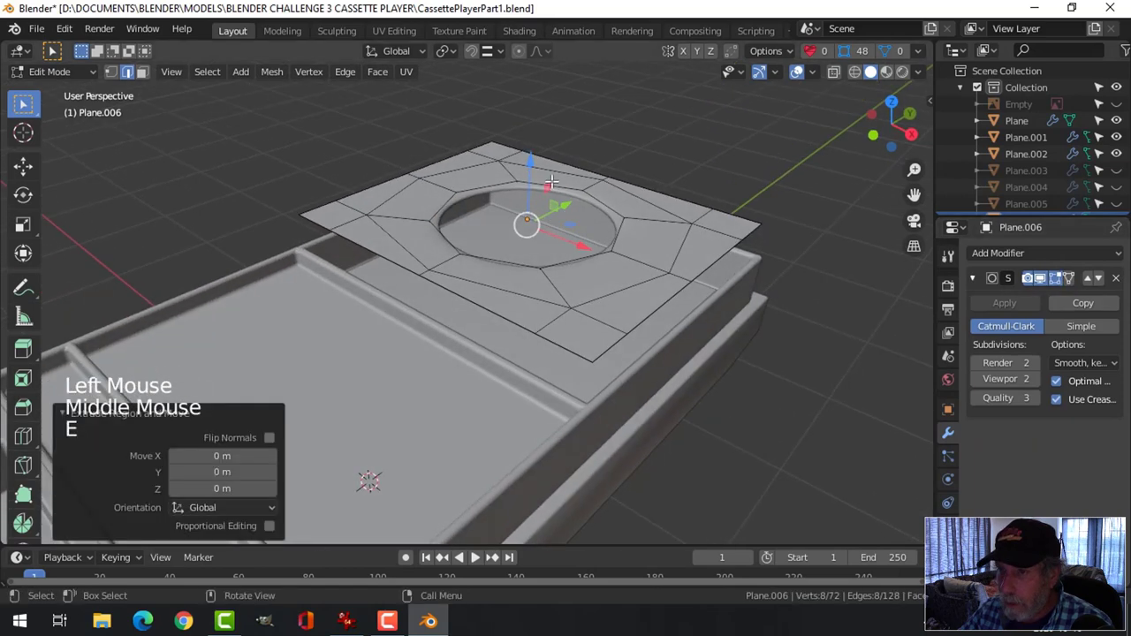
left_click_drag(532, 162, 530, 185)
middle_click_drag(586, 233, 668, 269)
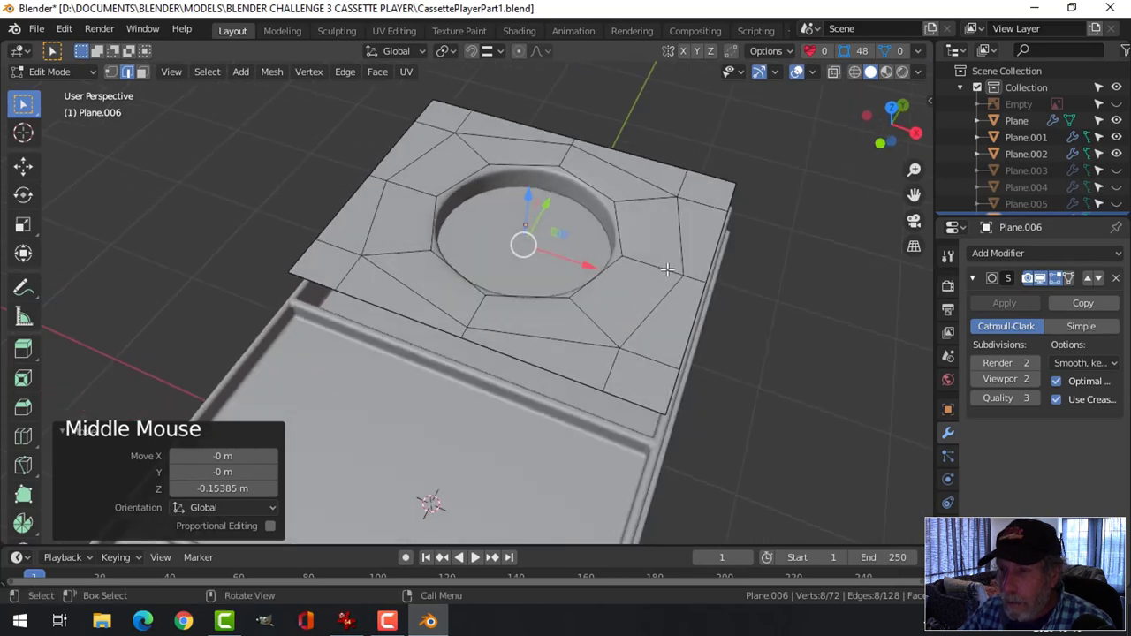
- Extrude the recess's bottom edge loop inward at a scale of about 0.752 and close it with Grid Fill
key("e")
key("s")
left_click(688, 272)
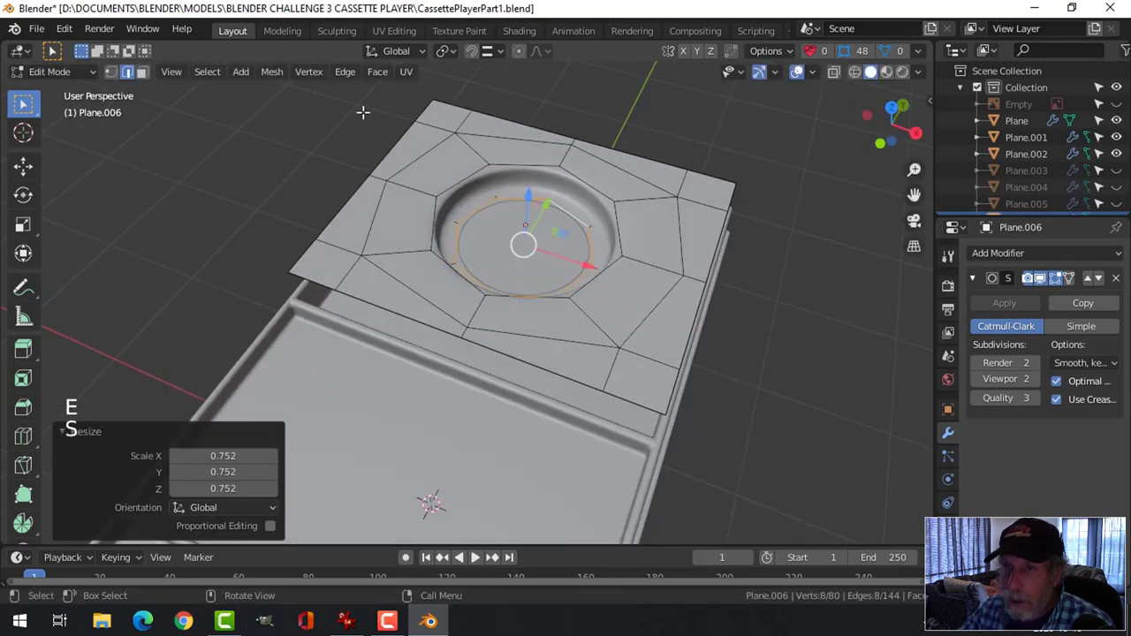
left_click(381, 77)
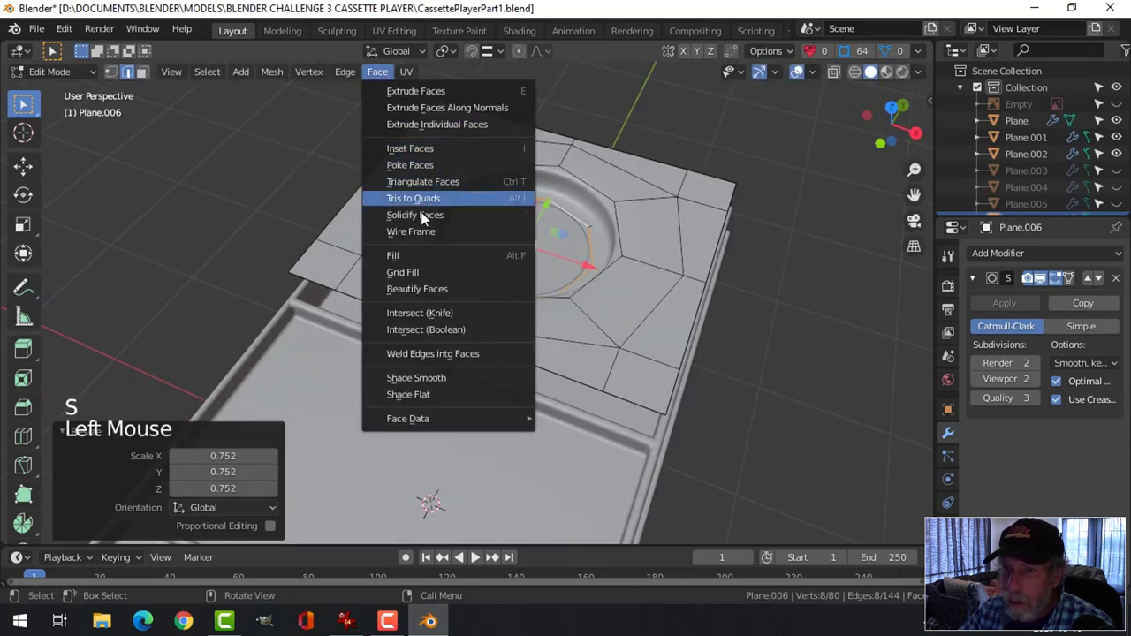
left_click(423, 265)
key("alt+a")
- Leave Edit Mode and lower the panel with the round recess along Z into the case
middle_click_drag(713, 227, 624, 244)
key("Tab")
key("alt+a")
left_click(674, 241)
left_click_drag(528, 160, 526, 209)
key("alt+a")
- Unhide all hidden objects, and hide the slatted grille covering the round recess
middle_click_drag(648, 203, 652, 335)
key("alt+h")
key("alt+a")
scroll(585, 320, "down", 2)
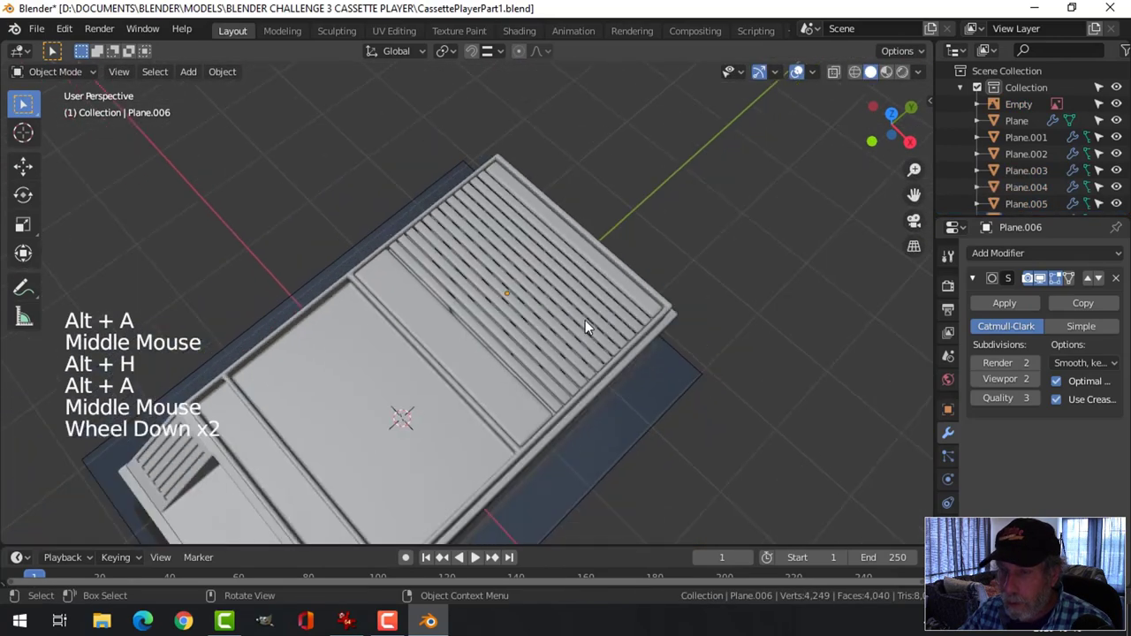
middle_click_drag(586, 320, 465, 305)
scroll(658, 325, "up", 3)
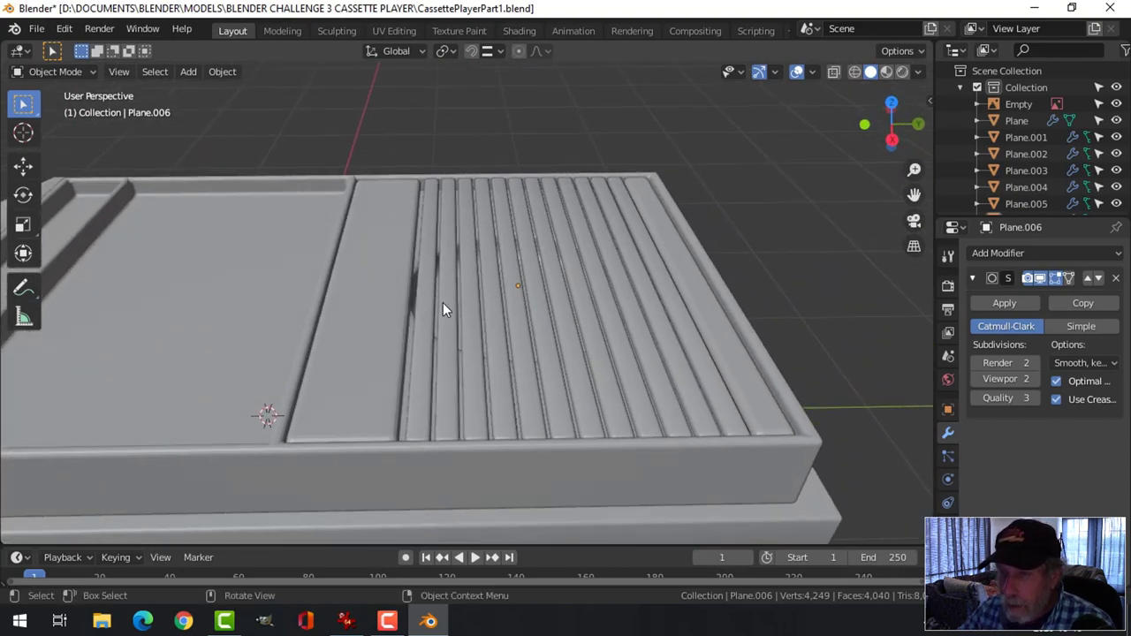
left_click(436, 297)
key("h")
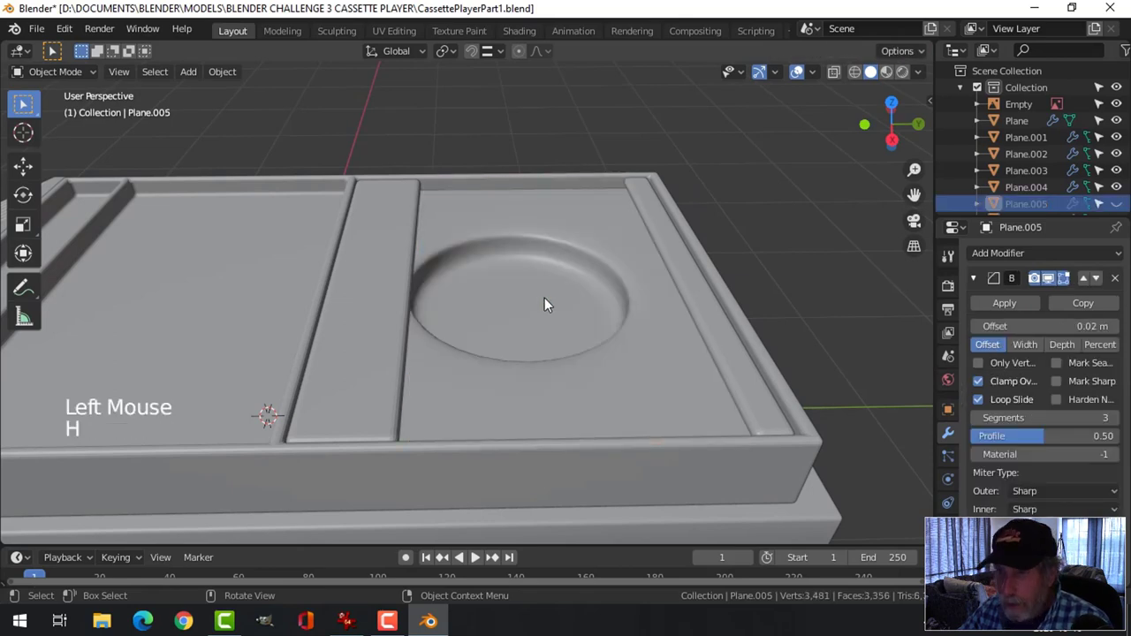
- Scale the panel's recess faces and their surrounding face ring to about 0.894 and move them about 0.065 m along Y
left_click(529, 308)
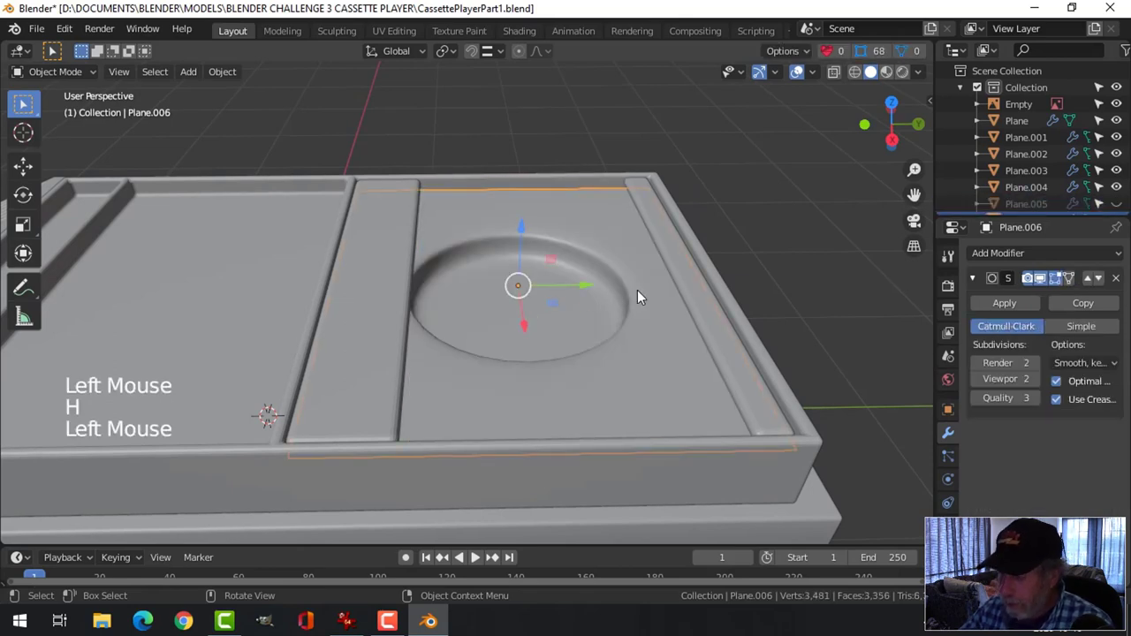
key("KP_7")
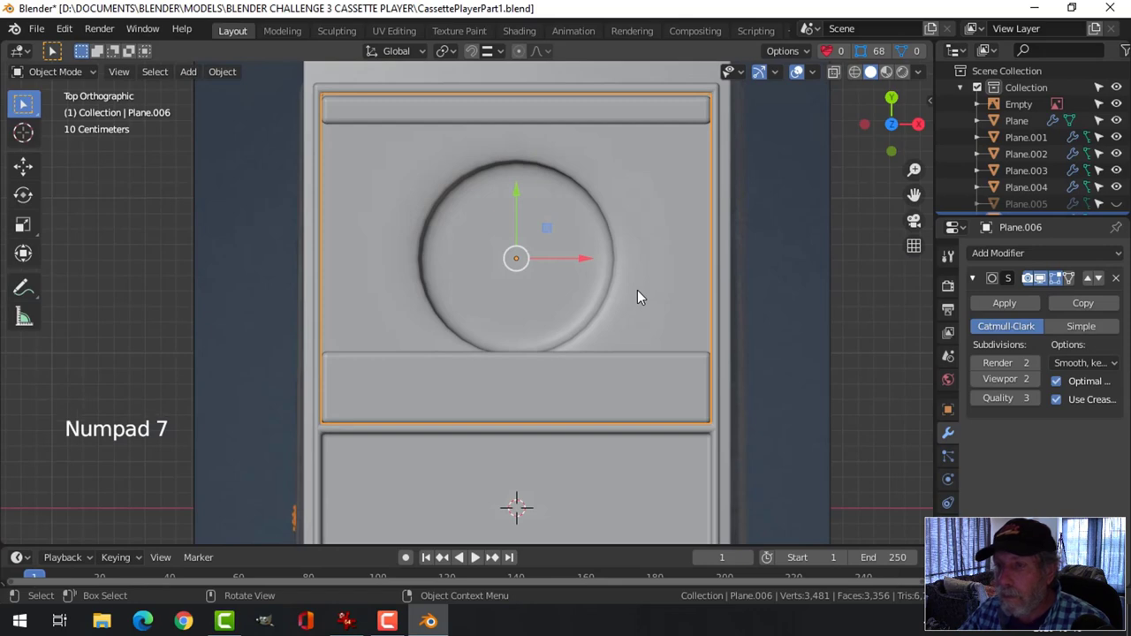
key("Tab")
key("a")
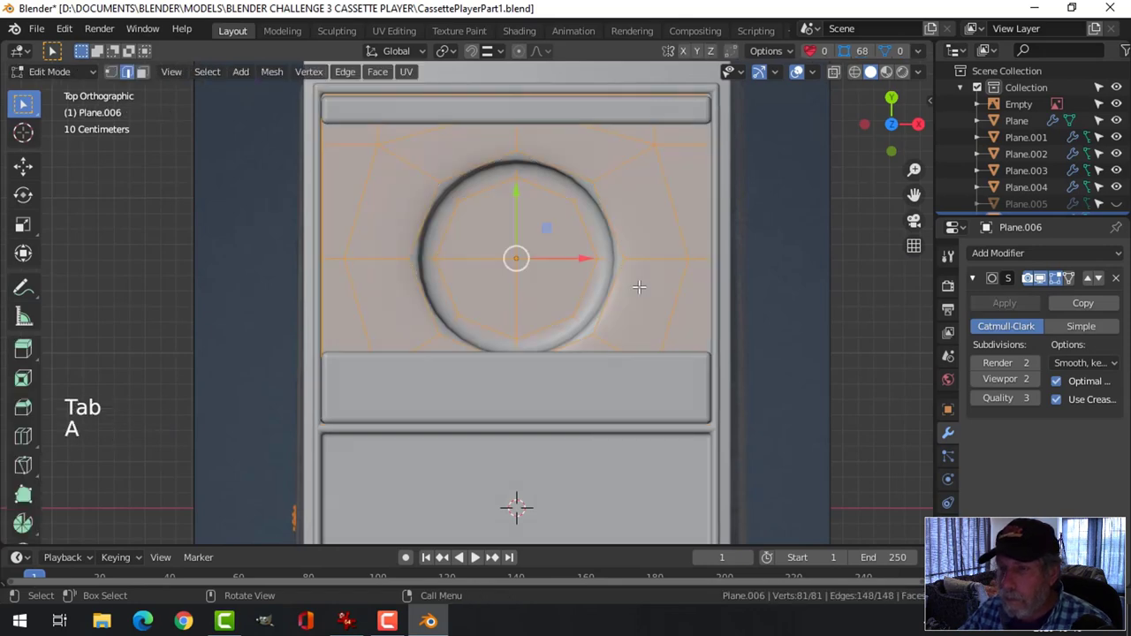
scroll(639, 287, "down", 2)
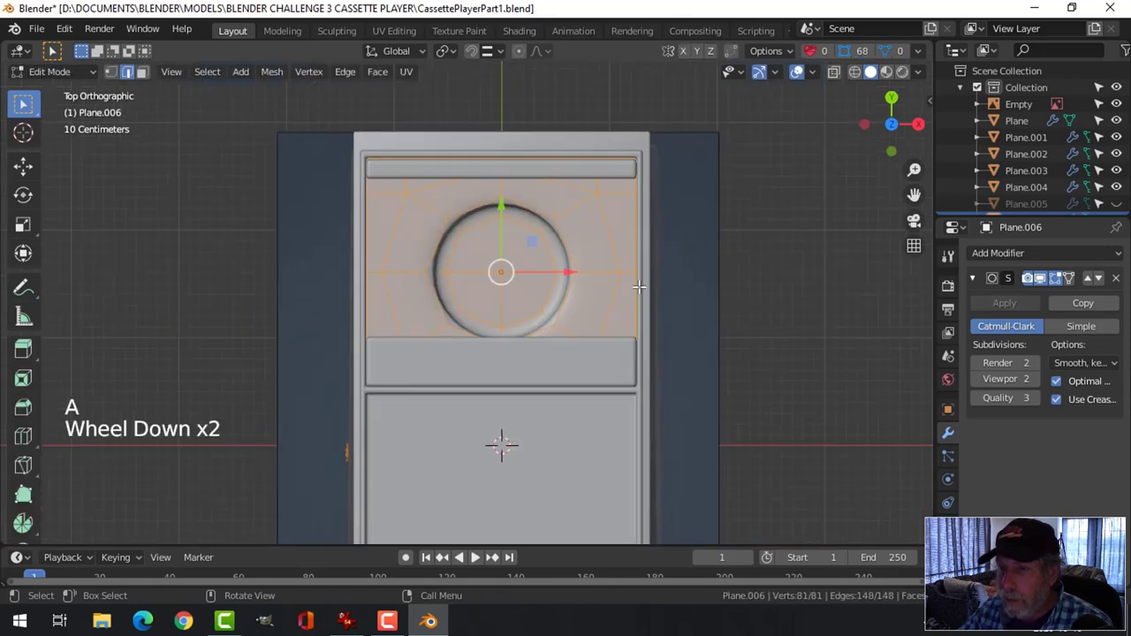
key("alt+a")
scroll(639, 286, "up", 2)
key("3")
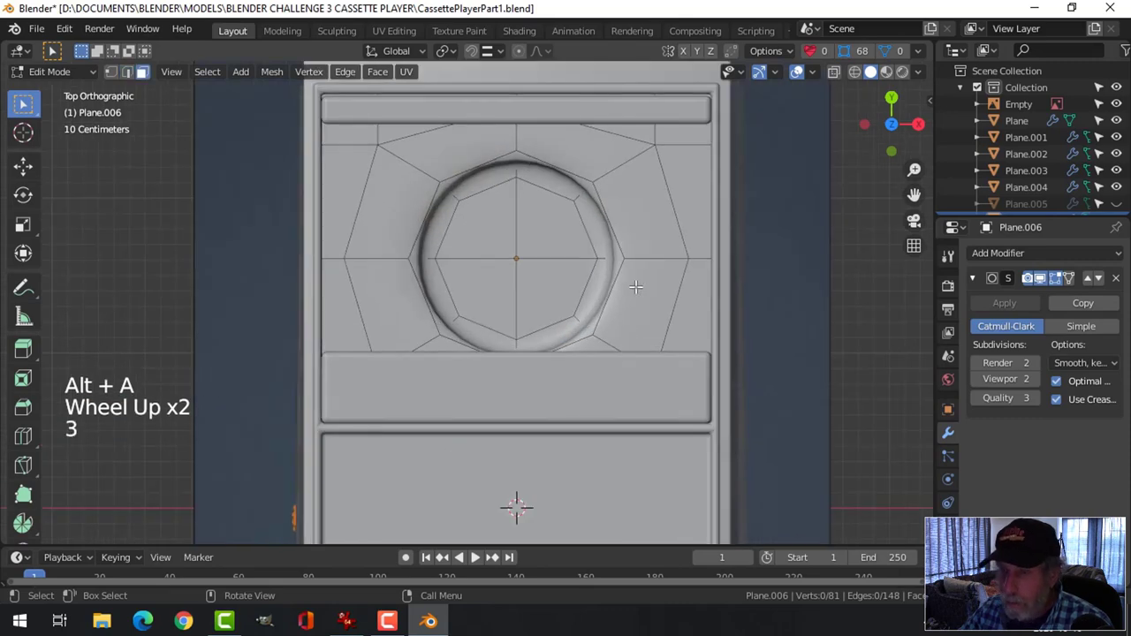
left_click(562, 237)
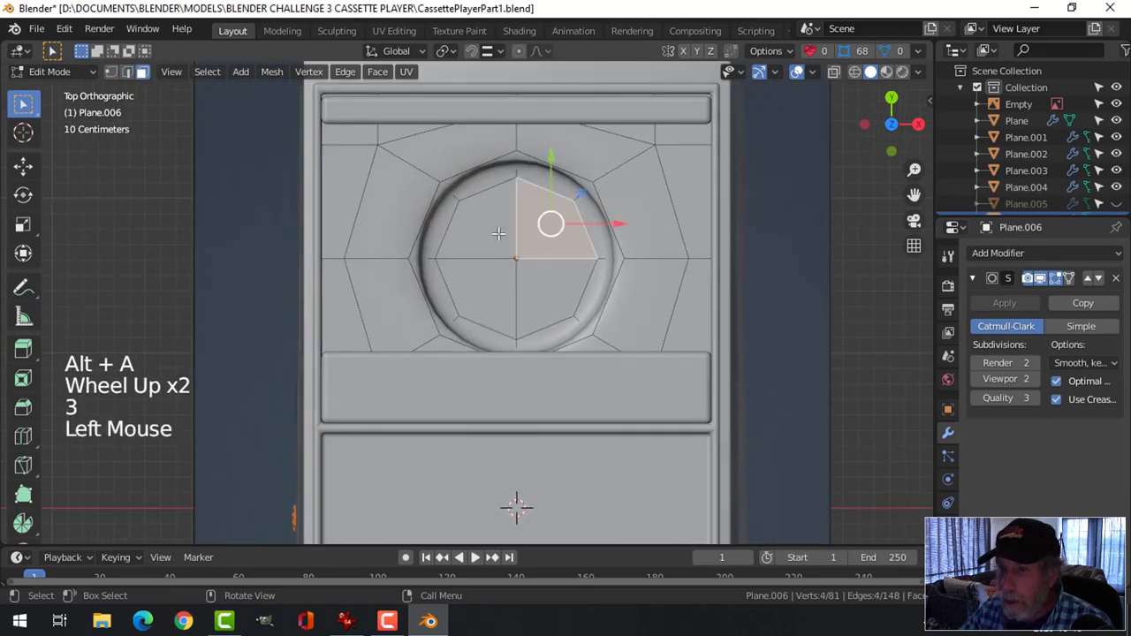
left_click(543, 286, "shift")
left_click(495, 285, "shift")
key("ctrl+KP_Add")
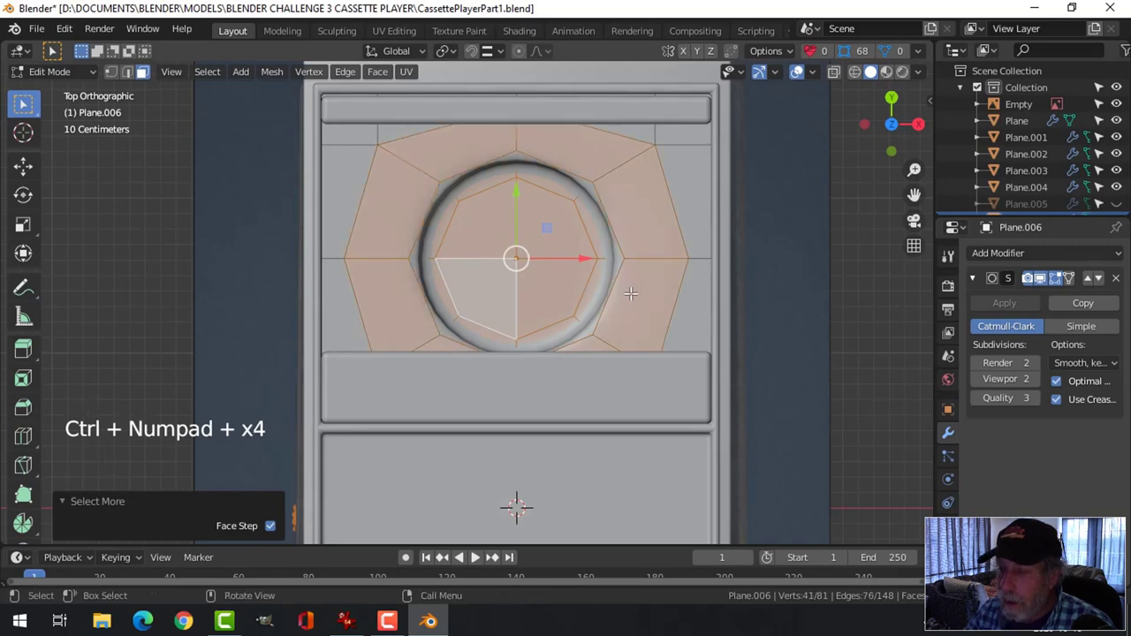
scroll(708, 284, "down", 1)
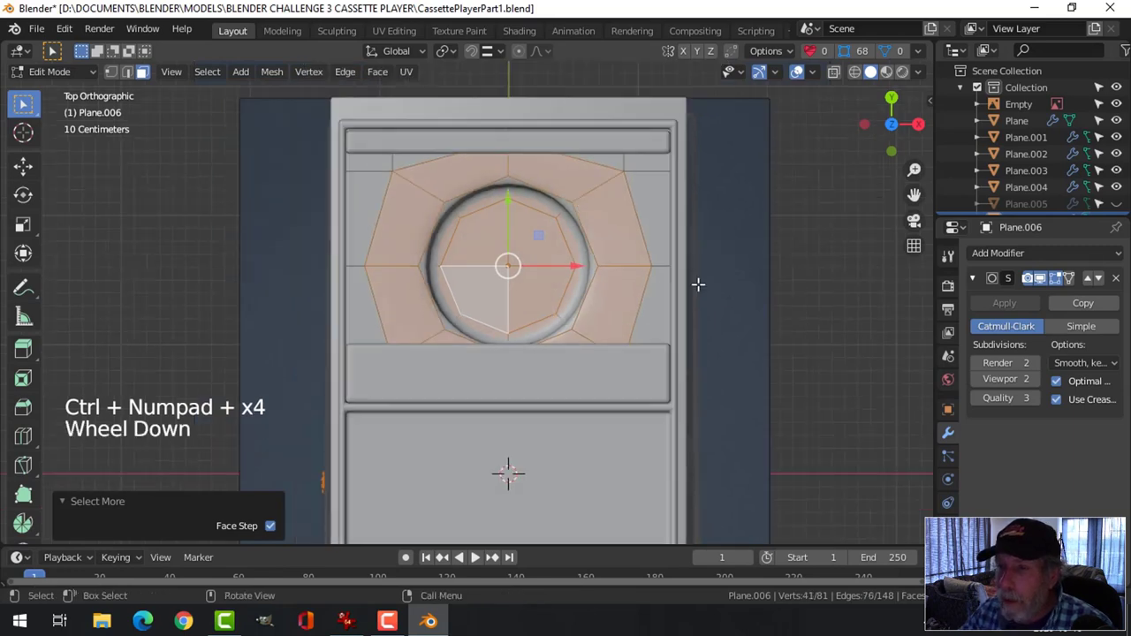
middle_click_drag(698, 285, 638, 267)
key("s")
left_click(747, 274)
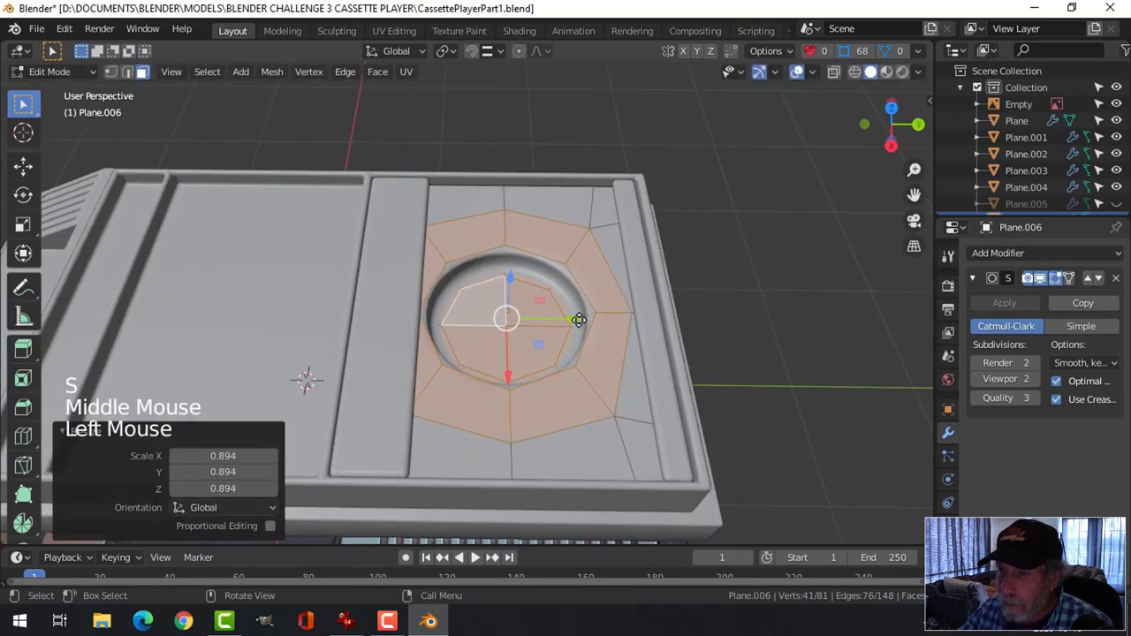
left_click_drag(579, 319, 592, 318)
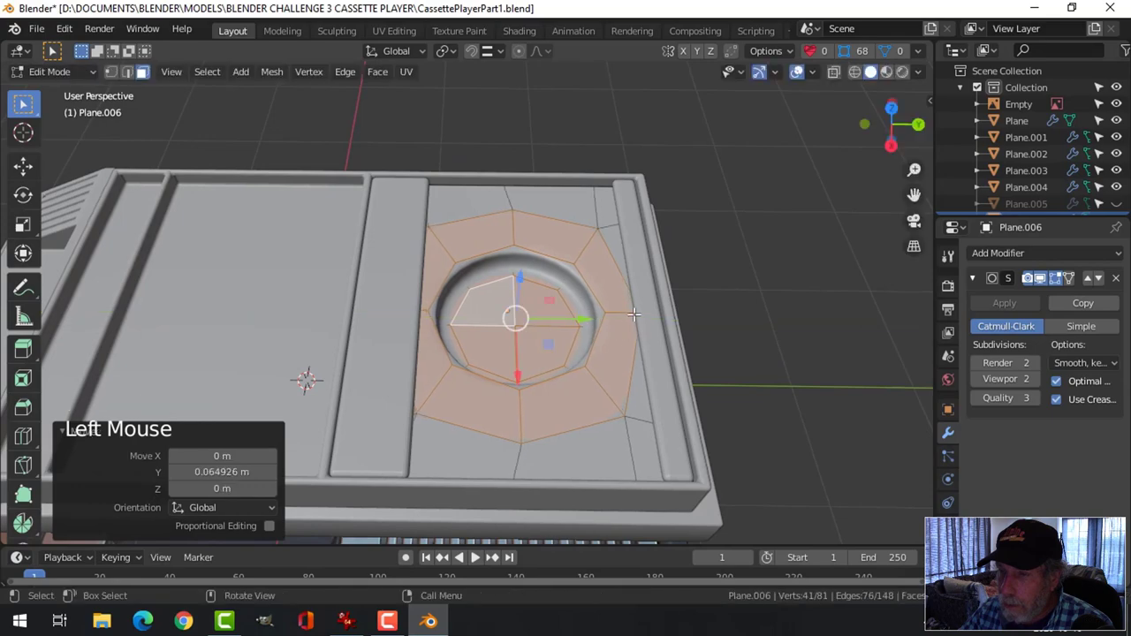
middle_click_drag(634, 315, 611, 293)
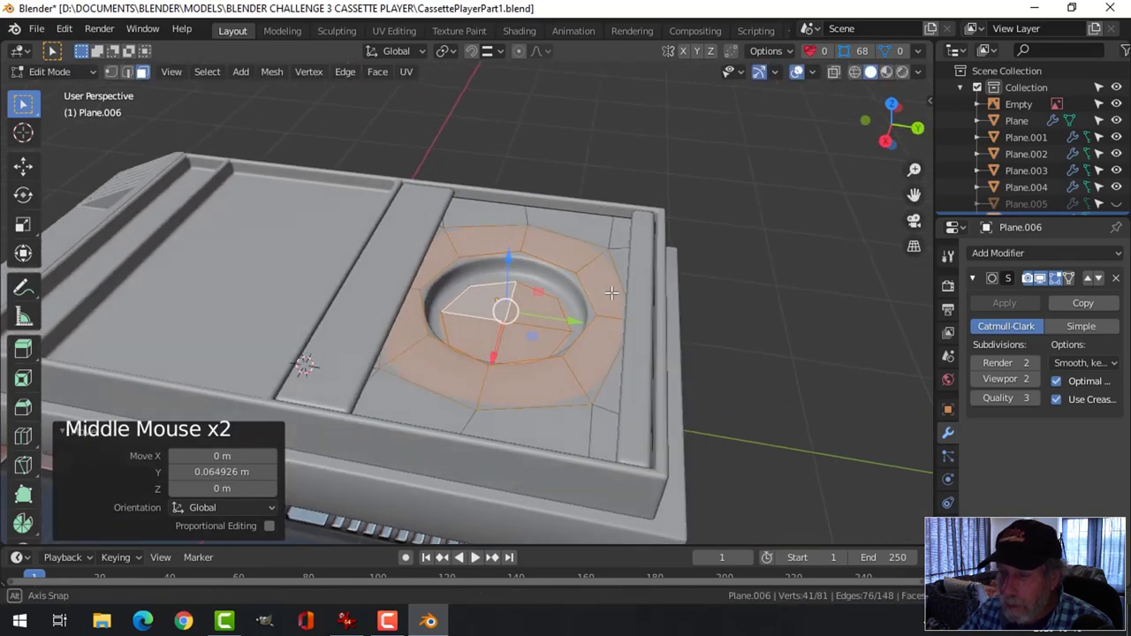
- Leave Edit Mode and unhide the slatted grille over the finished recess
key("Tab")
key("alt+h")
key("alt+a")
scroll(533, 321, "down", 2)
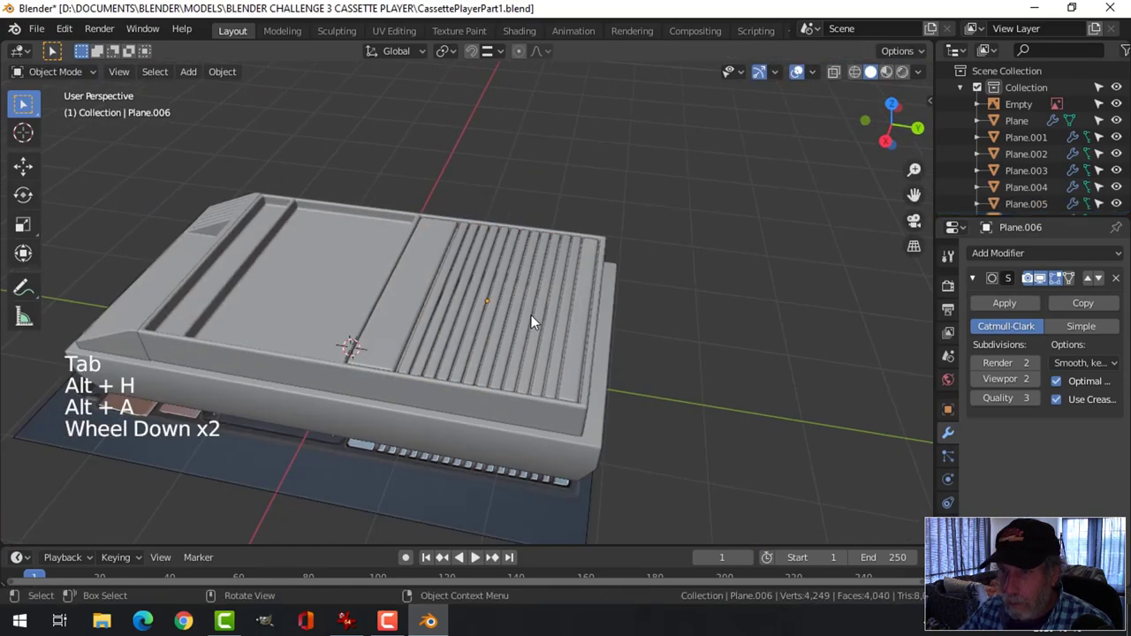
middle_click_drag(533, 321, 607, 352)
scroll(570, 309, "up", 1)
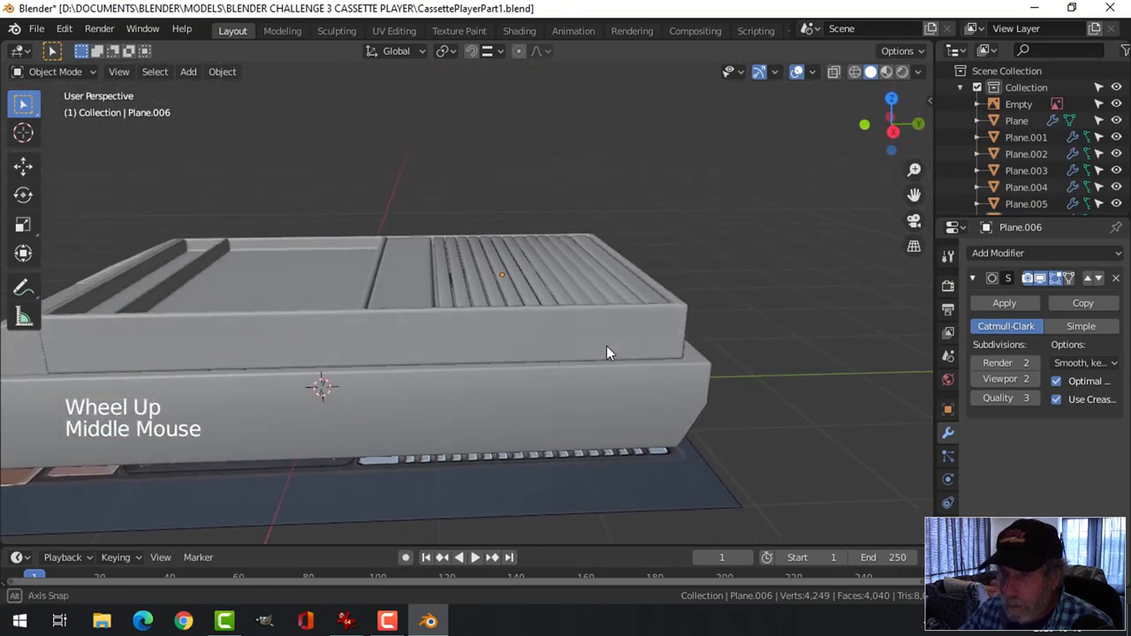
- Select the slatted grille and review its Bevel and Array modifier settings, keeping the bevel limited by angle
left_click(545, 285)
scroll(705, 324, "down", 1)
scroll(680, 321, "up", 3)
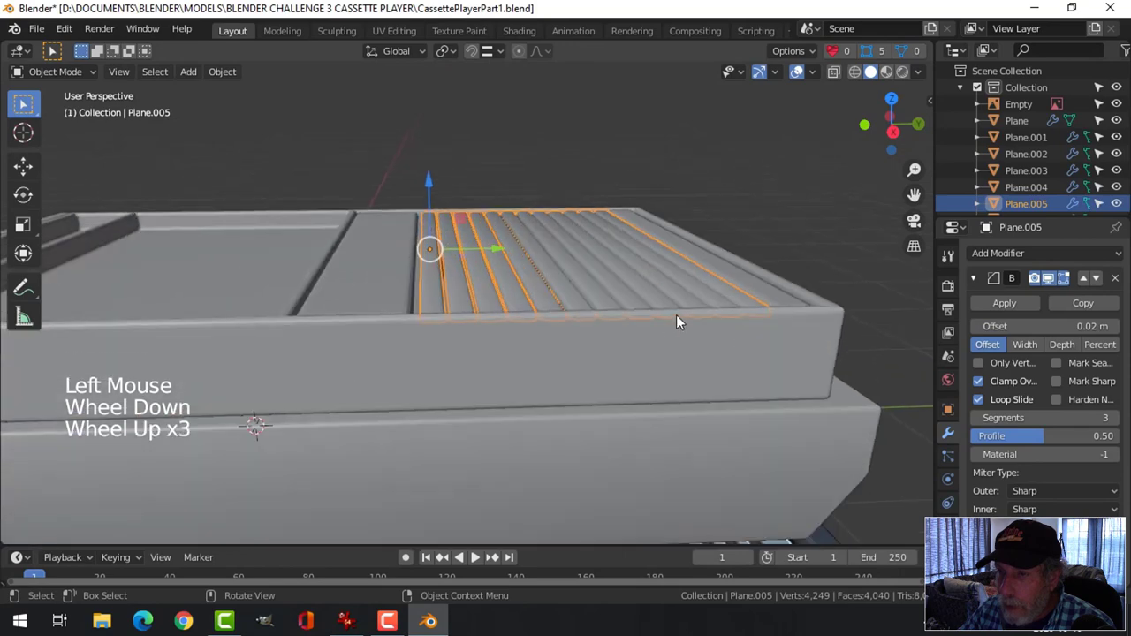
middle_click_drag(678, 321, 702, 321)
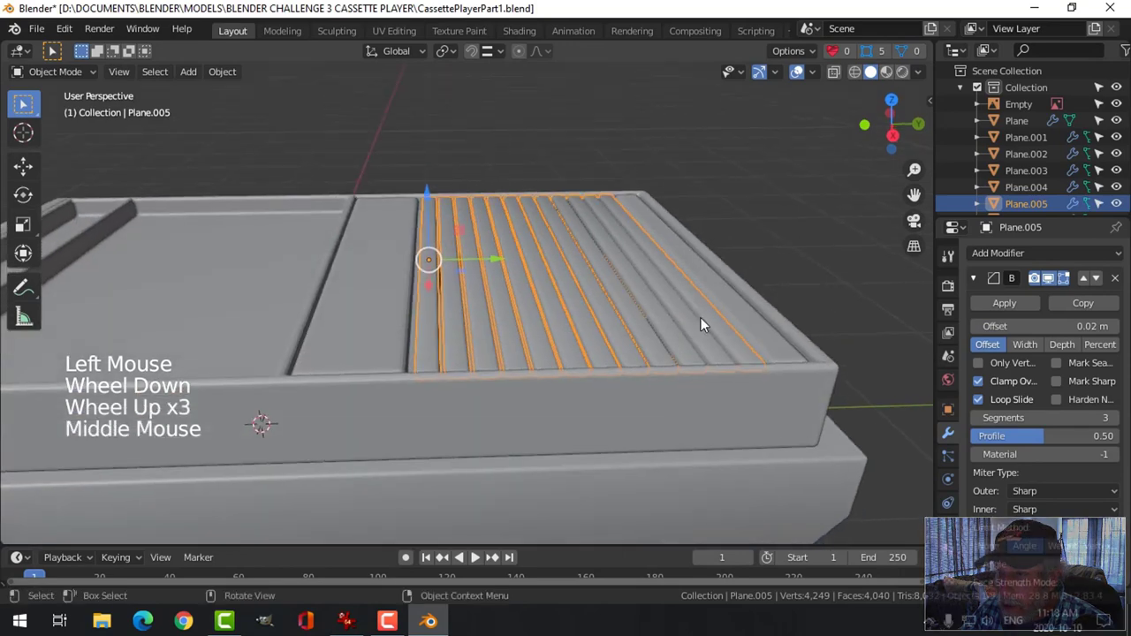
left_click(974, 279)
scroll(1021, 482, "down", 4)
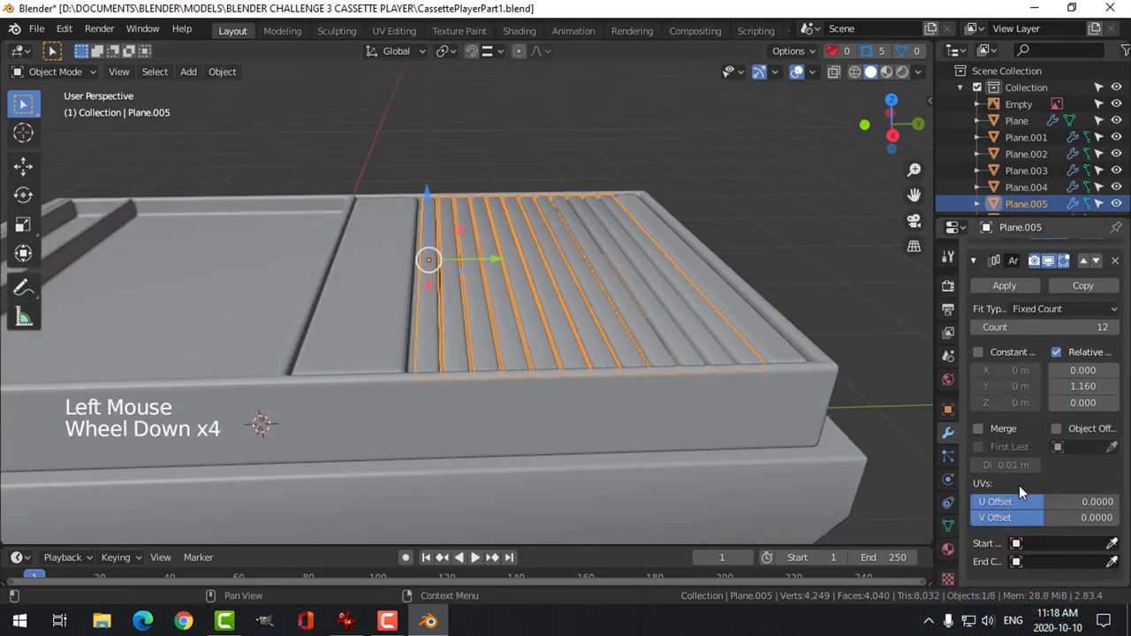
scroll(1017, 469, "up", 3)
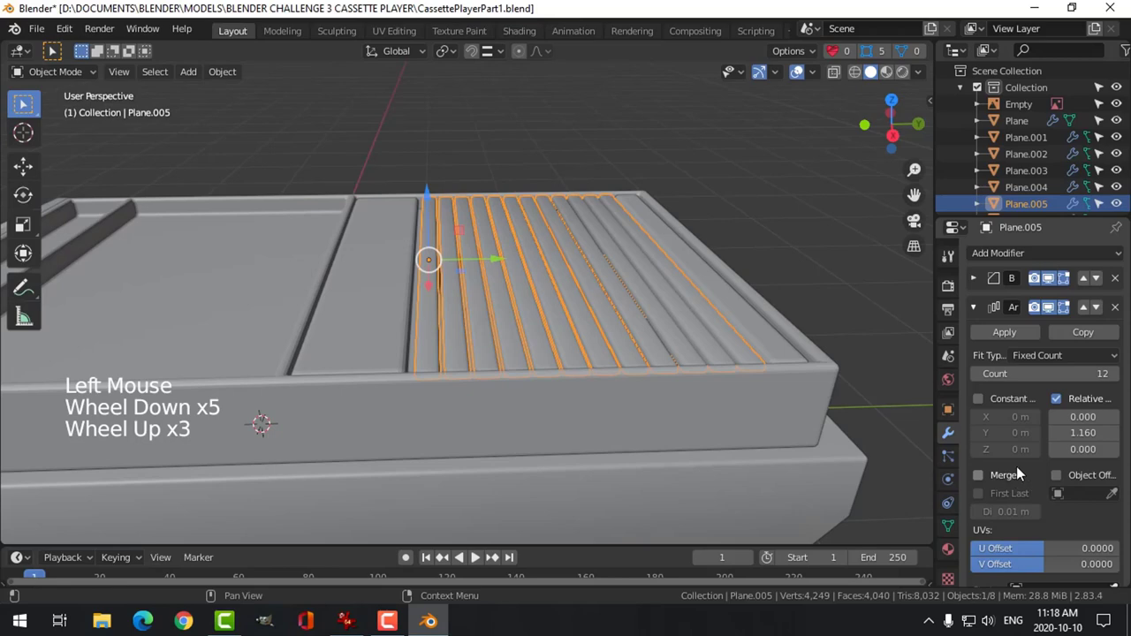
left_click(973, 300)
left_click(974, 276)
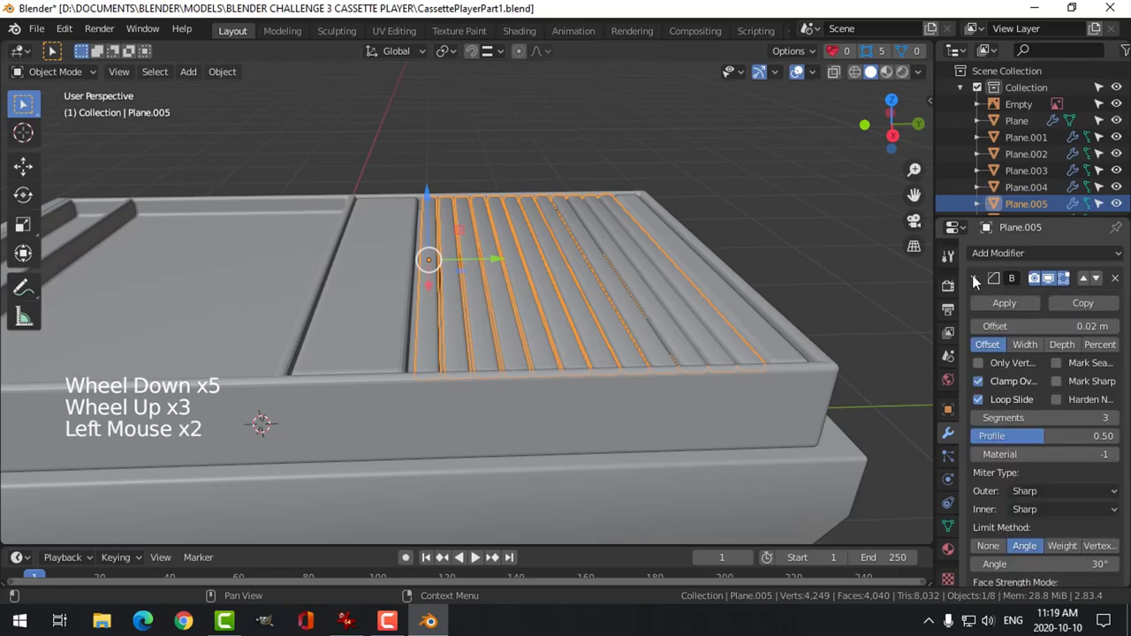
left_click(1022, 547)
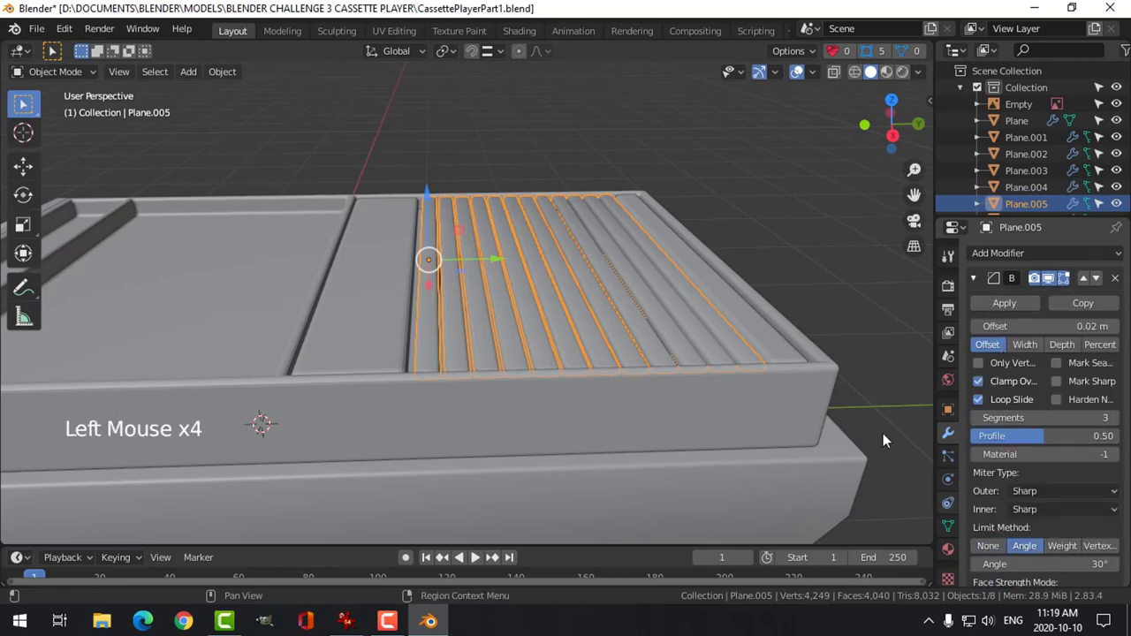
- Add a Weighted Normal modifier to the slatted grille and enable Auto Smooth for its mesh normals
left_click(974, 279)
left_click(995, 252)
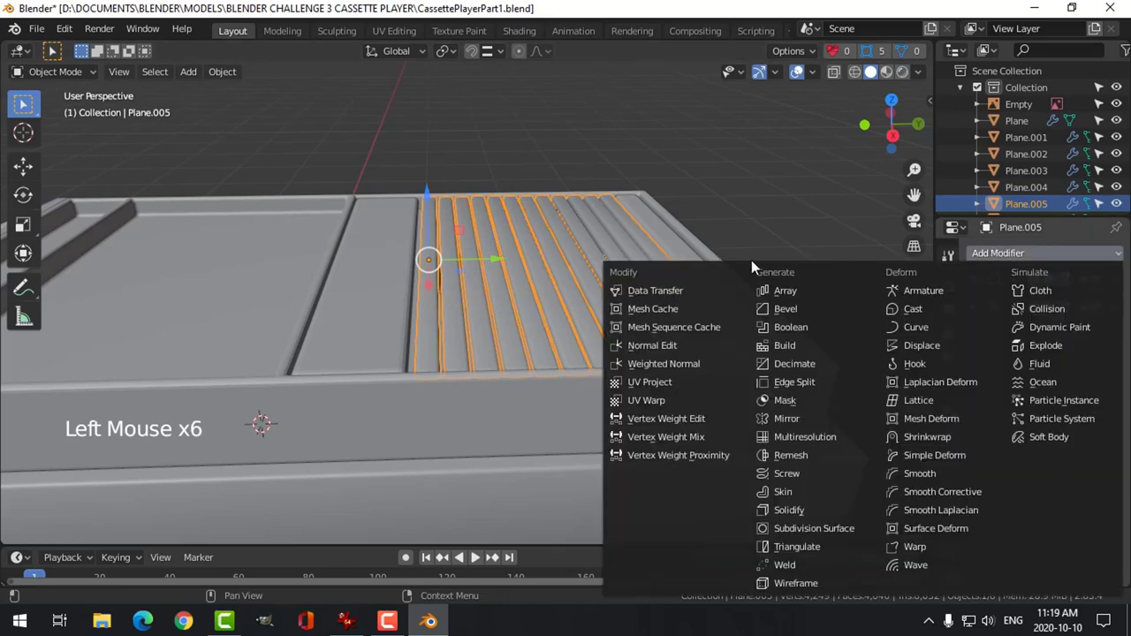
left_click(686, 364)
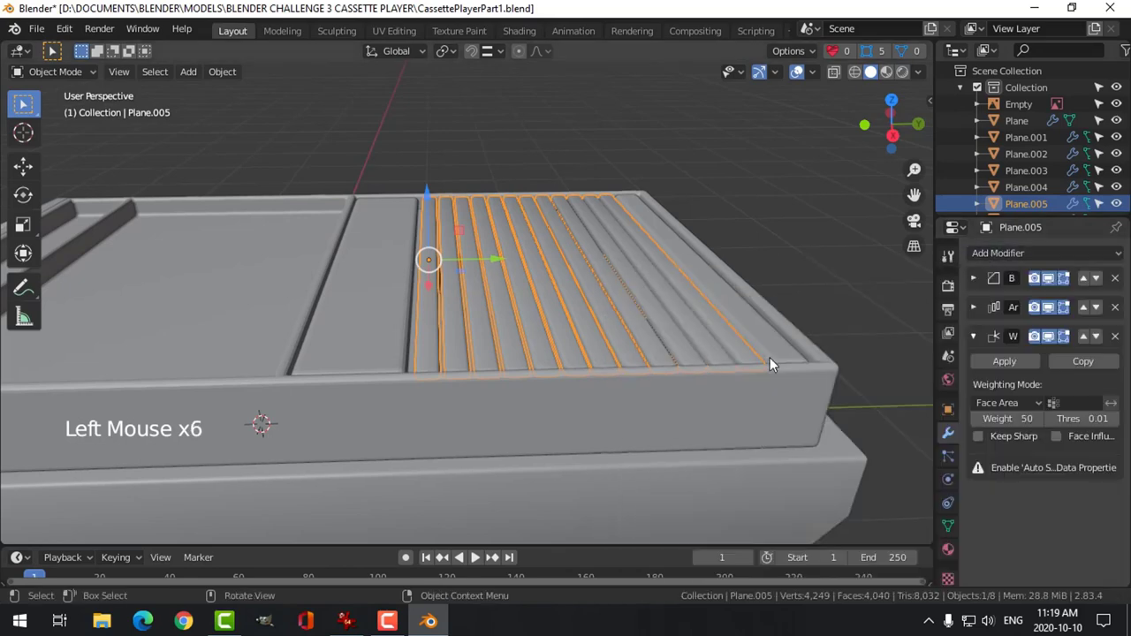
left_click(949, 527)
left_click(971, 539)
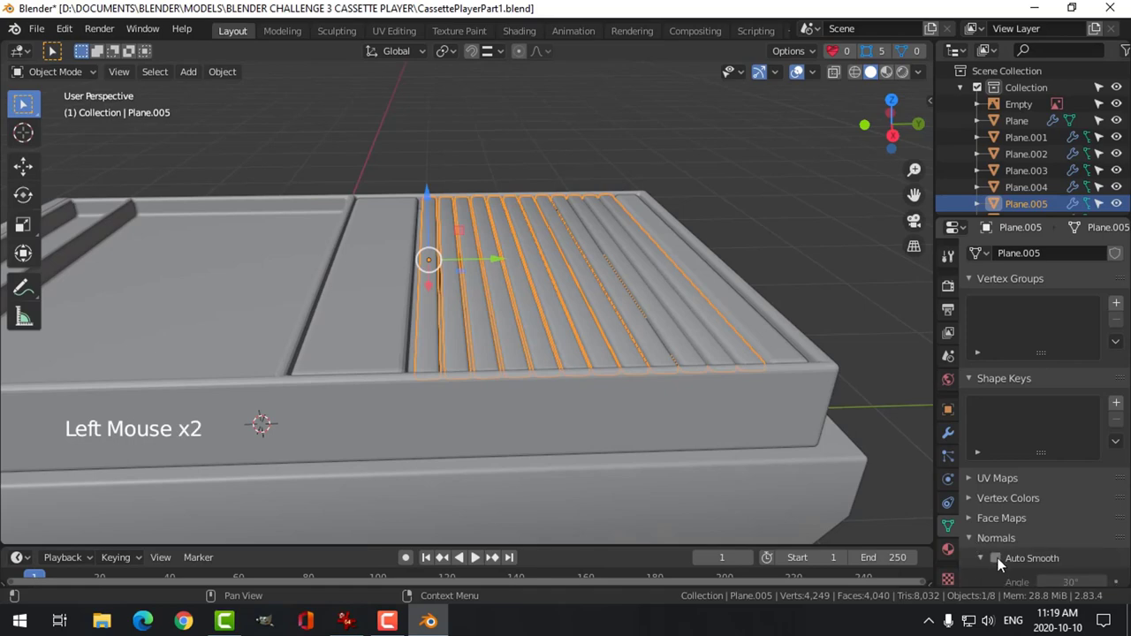
left_click(996, 558)
- Deselect the slatted grille and save the Blender file
middle_click_drag(800, 357, 765, 387)
key("alt+a")
middle_click_drag(664, 386, 630, 356)
scroll(695, 371, "down", 1)
key("ctrl")
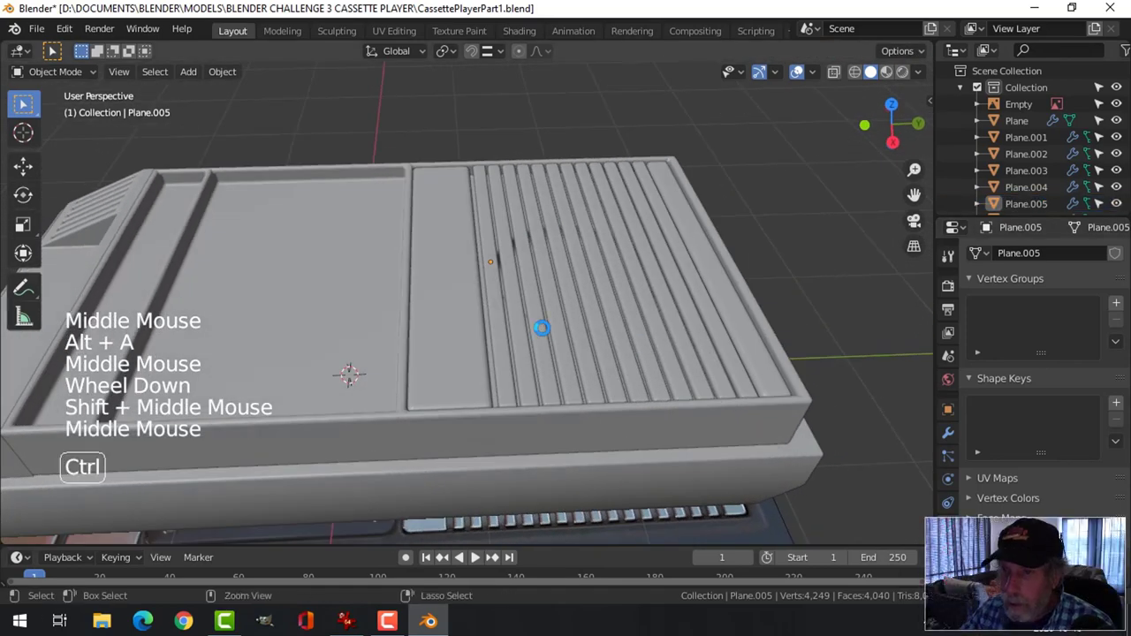
key("ctrl+s")
- Put the recessed upper case in face-select Edit Mode with nothing selected, switch to top view and hide the reference image Empty
scroll(482, 332, "down", 3)
middle_click_drag(483, 332, 569, 332, "shift")
scroll(449, 310, "up", 3)
middle_click_drag(449, 311, 602, 353, "shift")
left_click(526, 266)
key("Tab")
key("3")
left_click(518, 263)
scroll(590, 292, "down", 4)
scroll(601, 357, "up", 2)
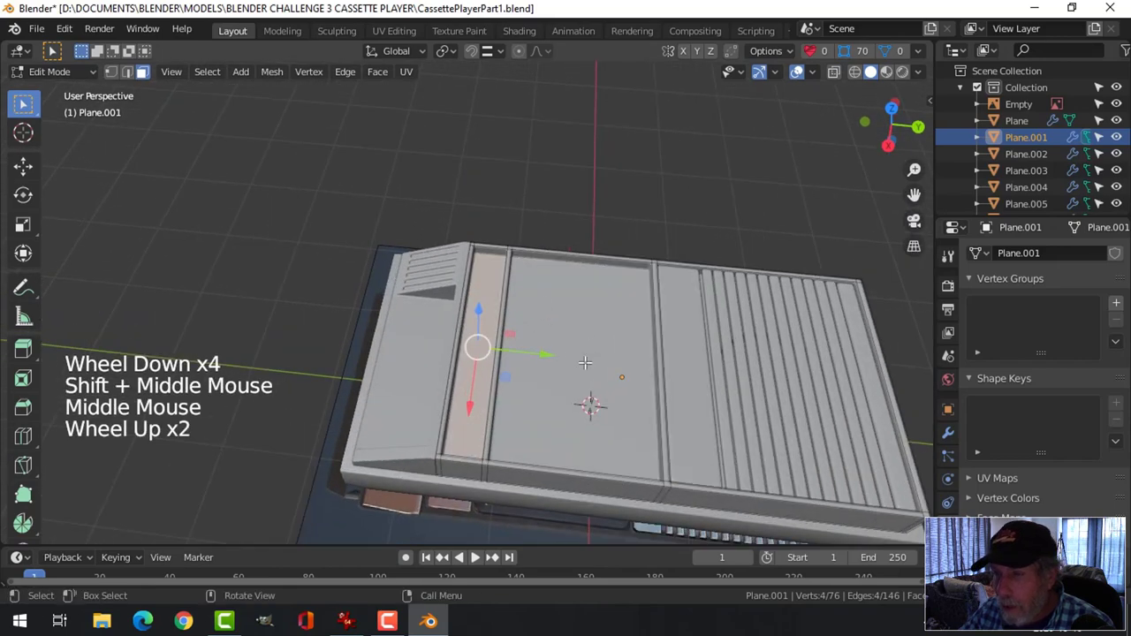
scroll(571, 389, "down", 1)
middle_click_drag(571, 389, 580, 368)
key("alt+a")
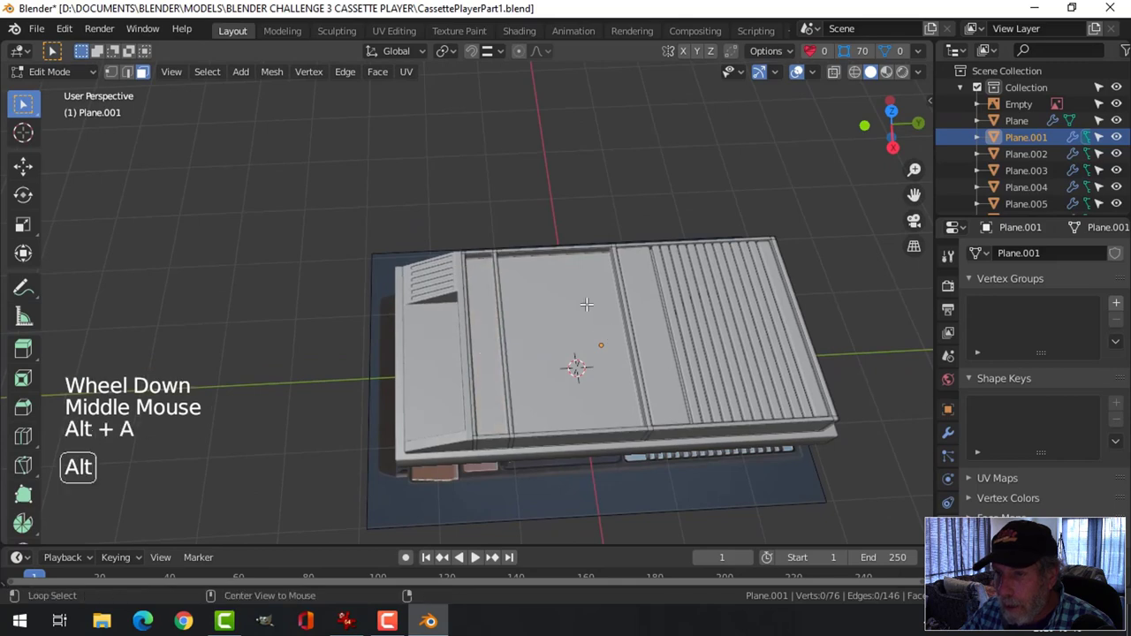
key("KP_7")
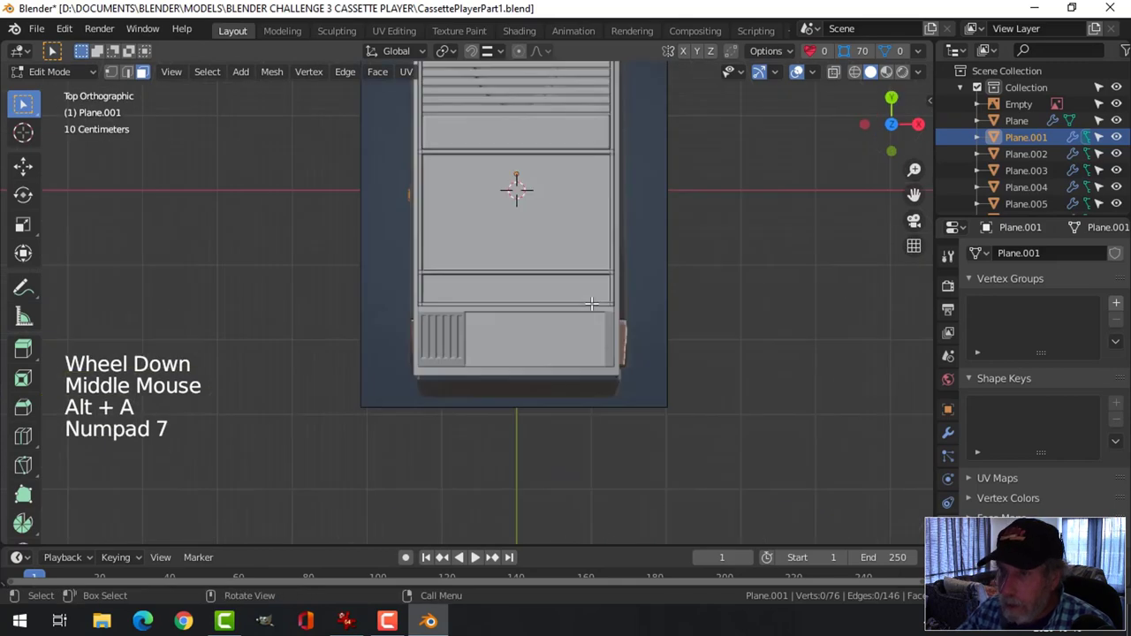
left_click(1116, 104)
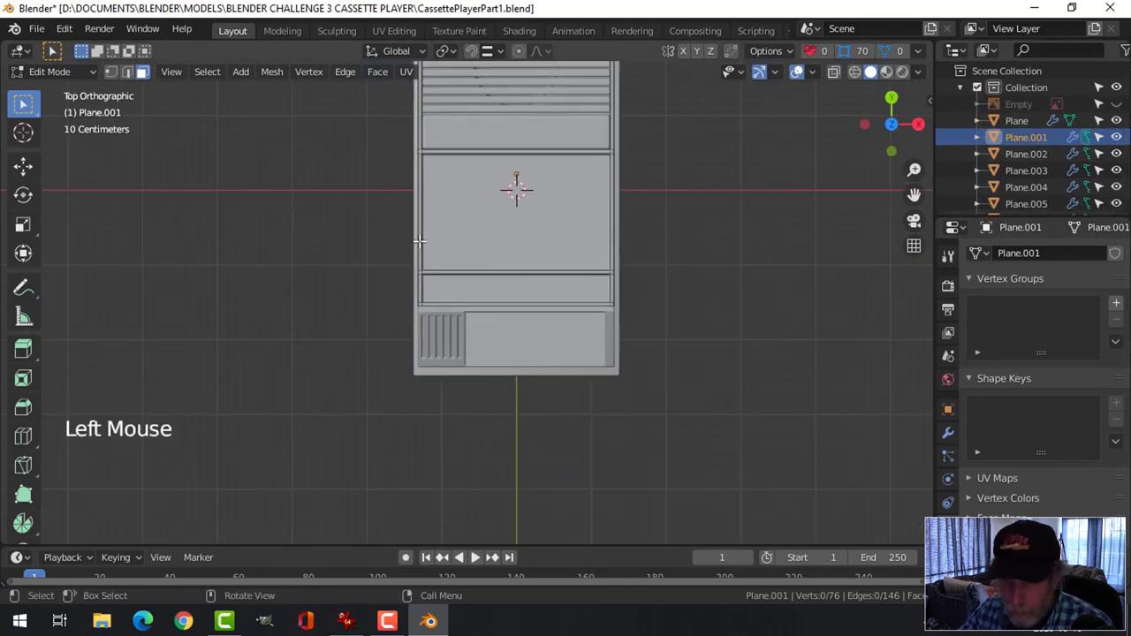
- Box-select the divider bar between the narrow and large recesses in wireframe and move it about 0.17 m along Y, then restore solid shading
key("z")
key("b")
mouse_move(308, 220)
left_mouse_down()
mouse_move(396, 248)
mouse_move(644, 283)
left_mouse_up()
scroll(645, 283, "up", 5)
middle_click_drag(613, 238, 588, 217, "shift")
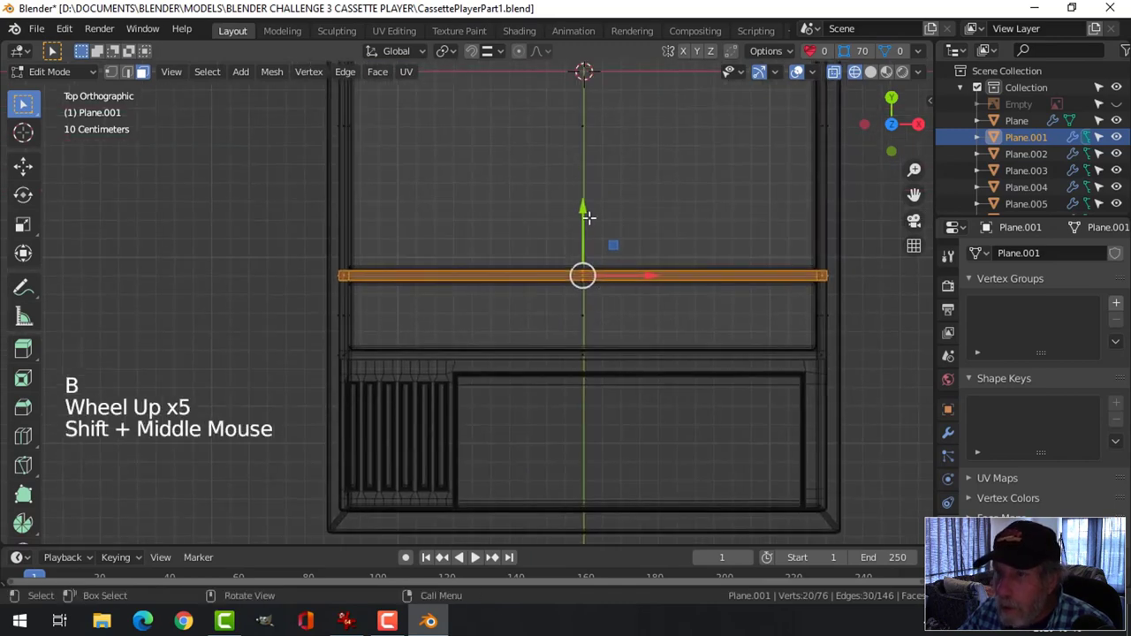
left_click_drag(587, 212, 591, 184)
scroll(646, 225, "down", 3)
middle_click_drag(651, 239, 537, 264, "shift")
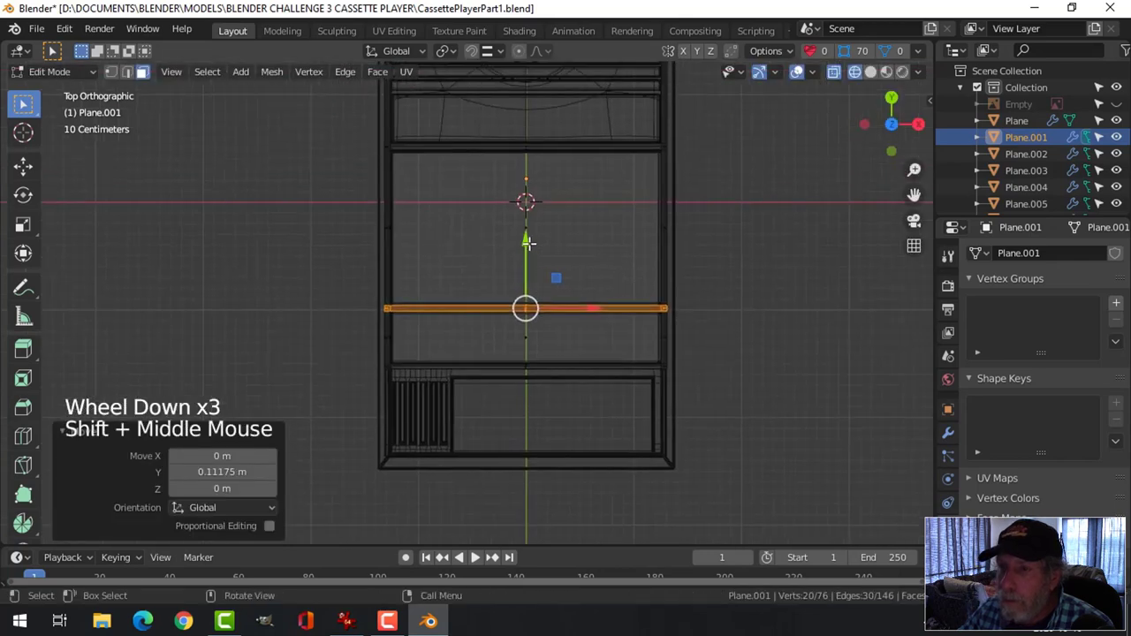
left_click_drag(528, 242, 529, 233)
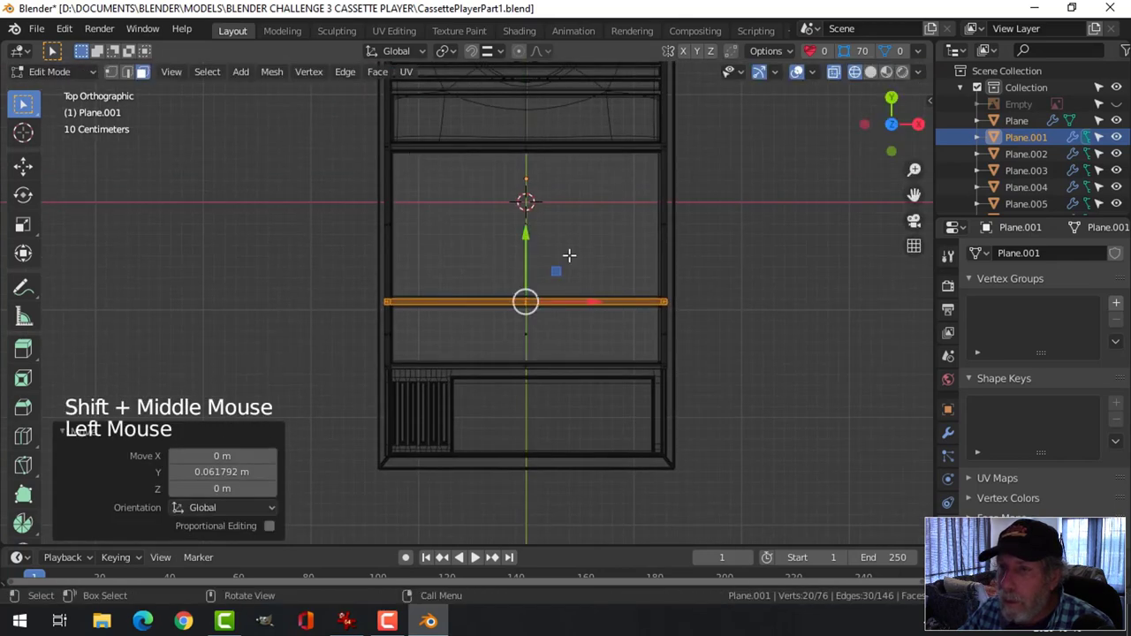
scroll(652, 334, "up", 1)
key("alt+a")
key("z")
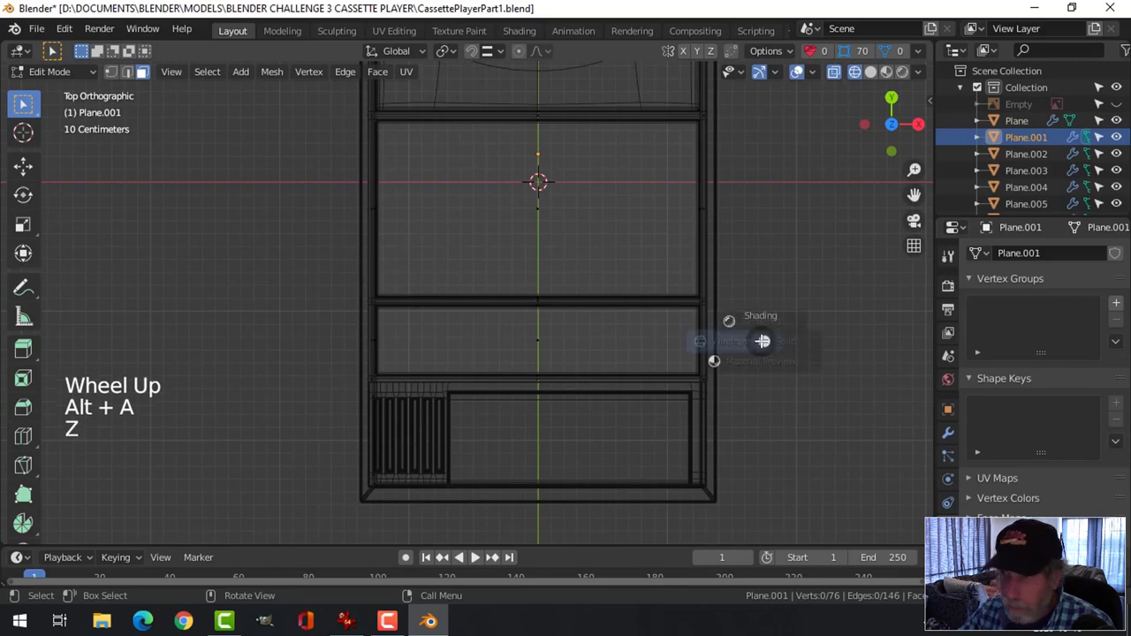
- Separate the narrow recess's floor face into its own object, leave Edit Mode and select the new panel
middle_click_drag(855, 345, 577, 318)
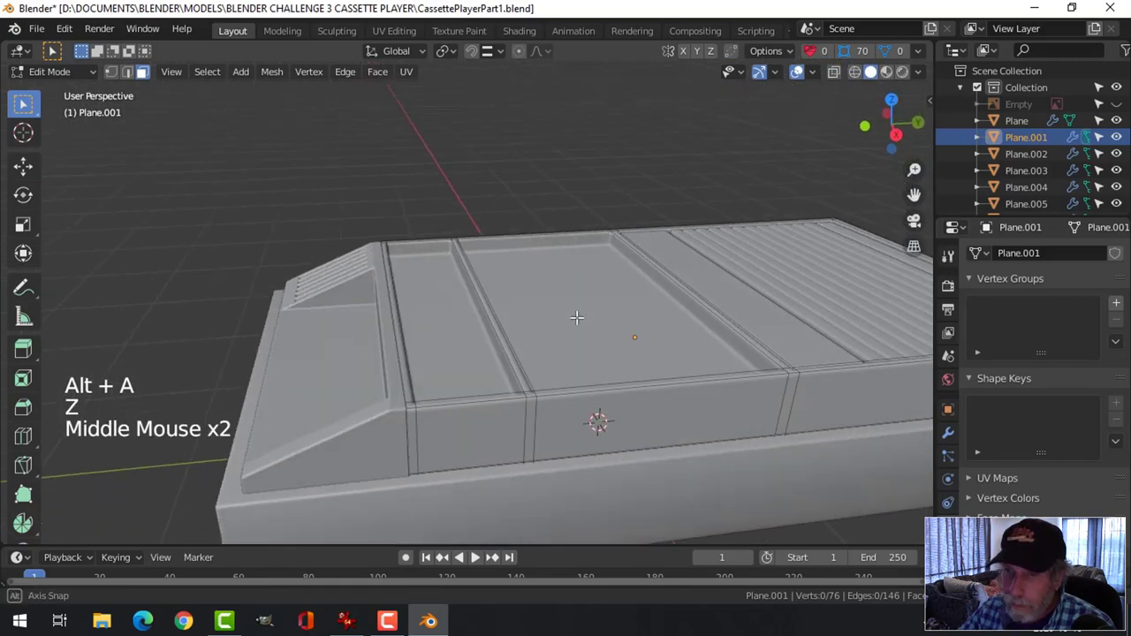
key("3")
left_click(441, 311)
middle_click_drag(442, 311, 561, 324, "shift")
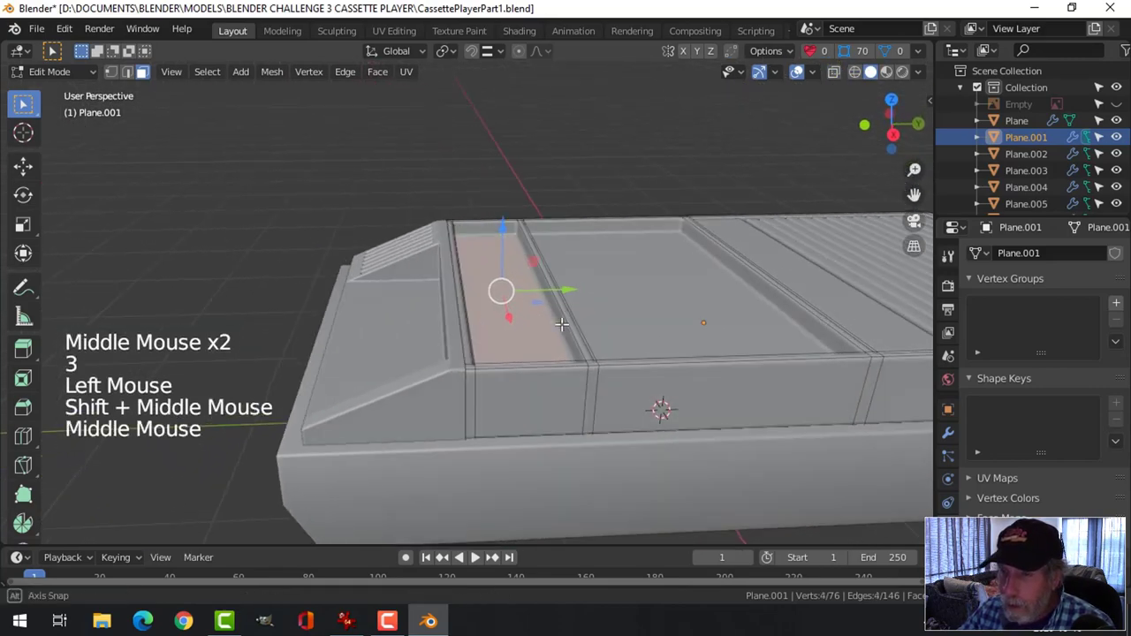
key("p")
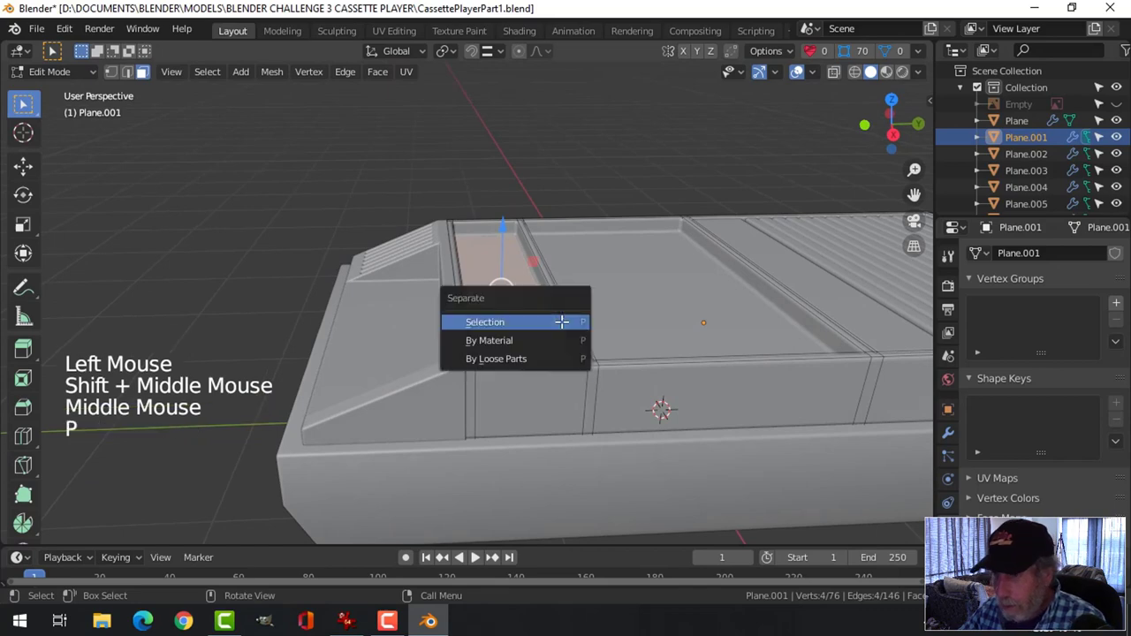
left_click(562, 322)
key("Tab")
left_click(539, 309)
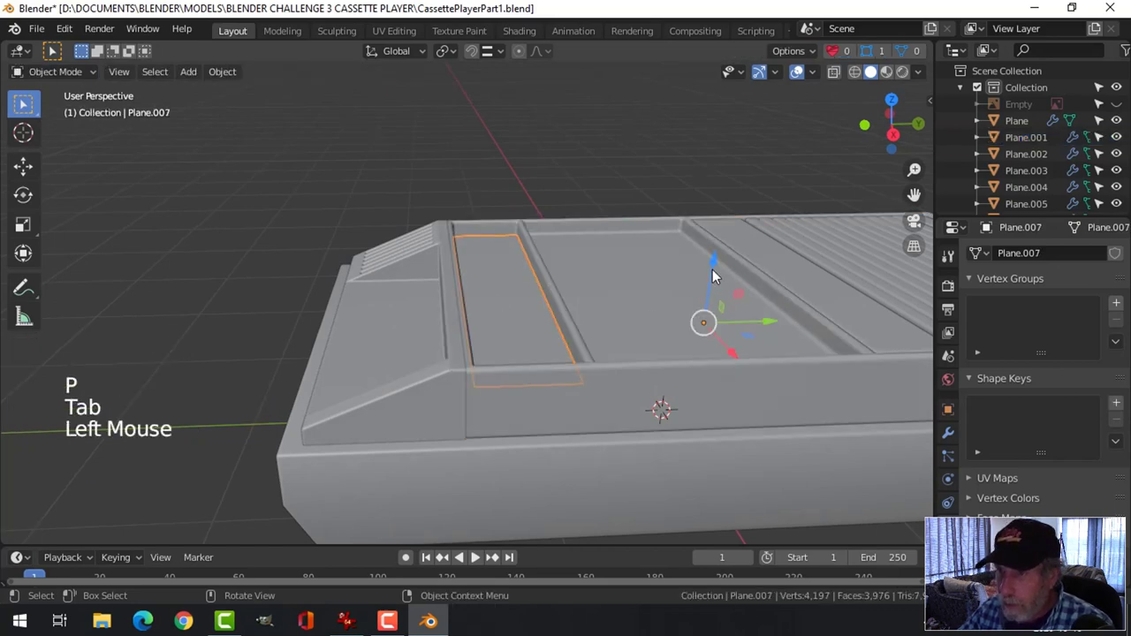
- Raise the separated panel about 0.36 m along Z and set its origin to its geometry
left_click_drag(714, 271, 724, 217)
right_click(433, 250)
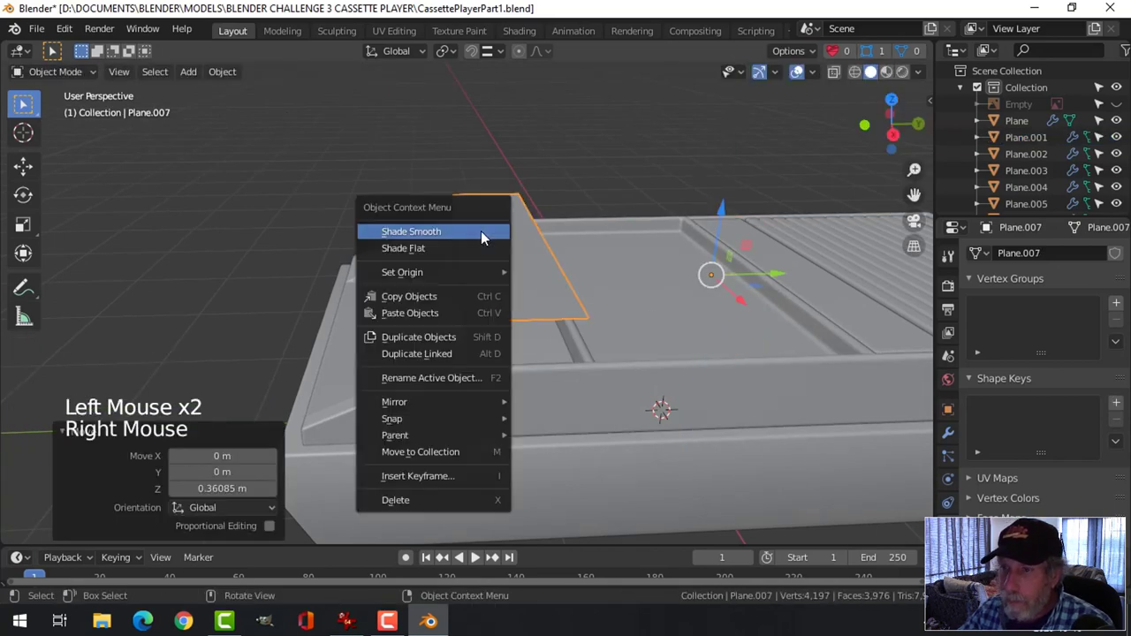
mouse_move(451, 269)
left_click(585, 289)
- Extrude the whole panel about 0.062 m downward in Edit Mode, and lower its underside slightly more along Z to thicken it
middle_click_drag(595, 270, 551, 292)
key("Tab")
key("a")
key("e")
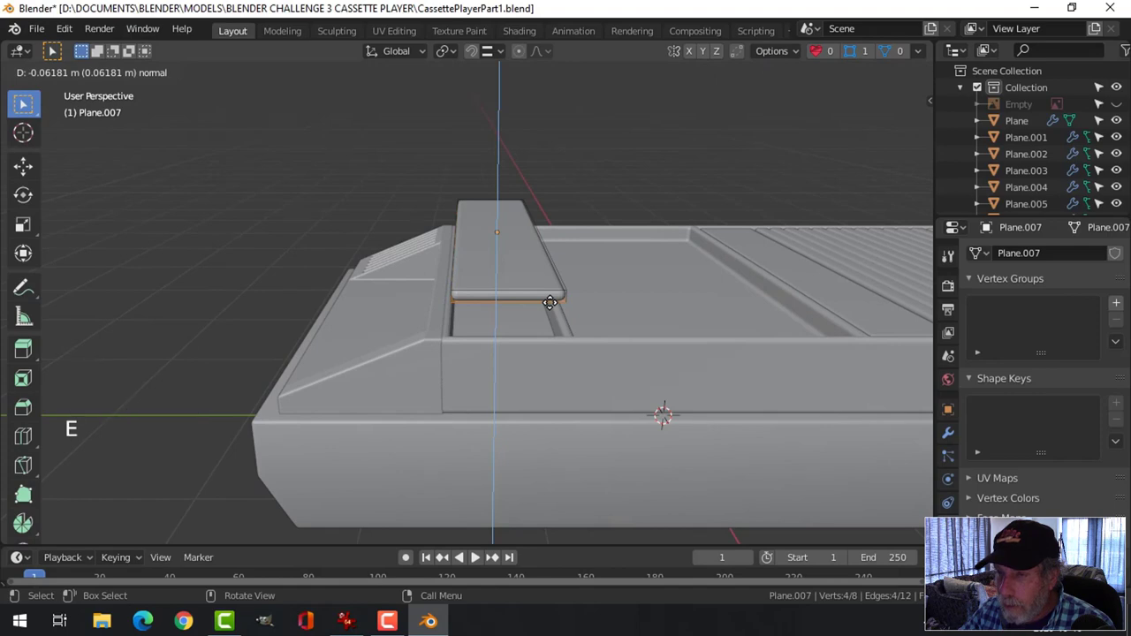
left_click(549, 303)
middle_click_drag(590, 283, 541, 314)
scroll(460, 288, "up", 2)
middle_click_drag(541, 315, 552, 199)
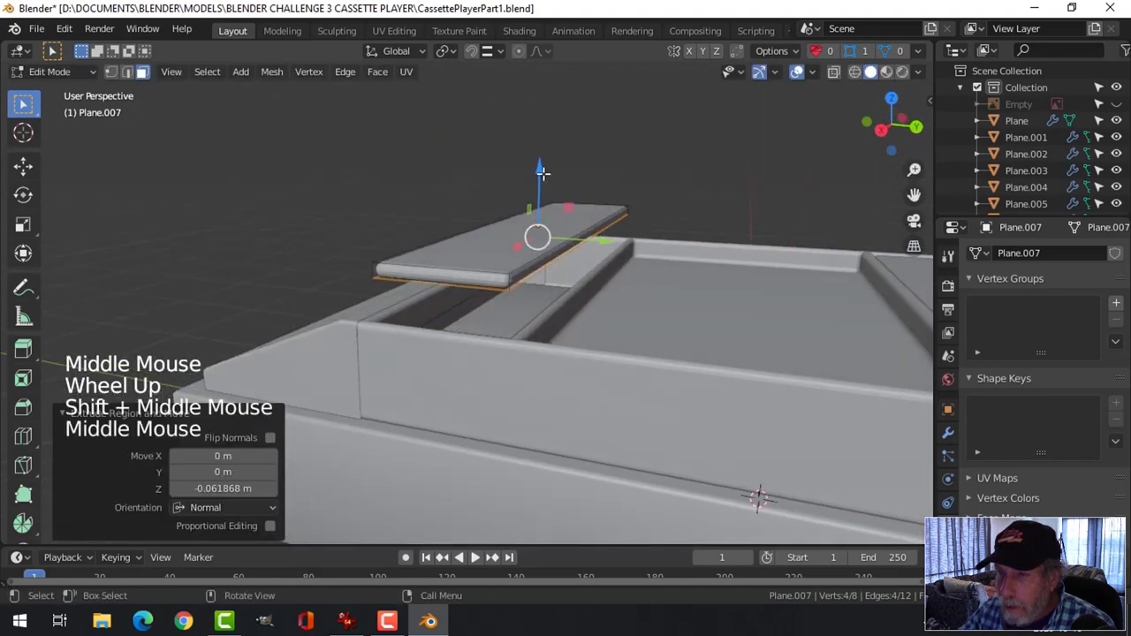
left_click_drag(542, 172, 542, 182)
key("alt+a")
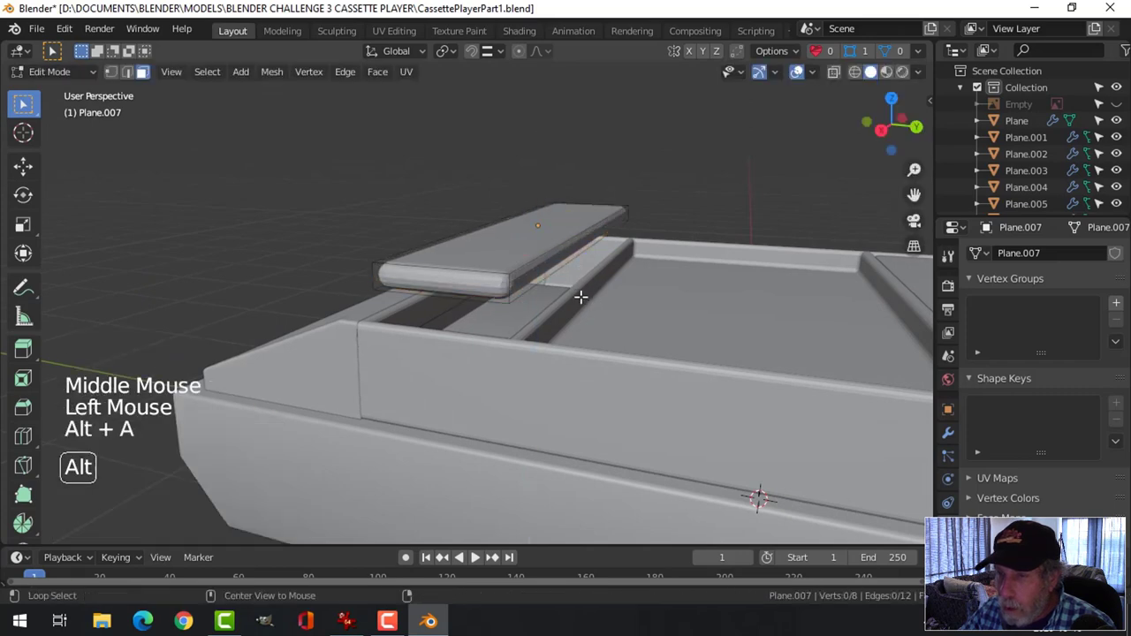
- Add a horizontal loop cut around the panel's side walls and deselect it
middle_click_drag(581, 297, 551, 302)
key("ctrl+r")
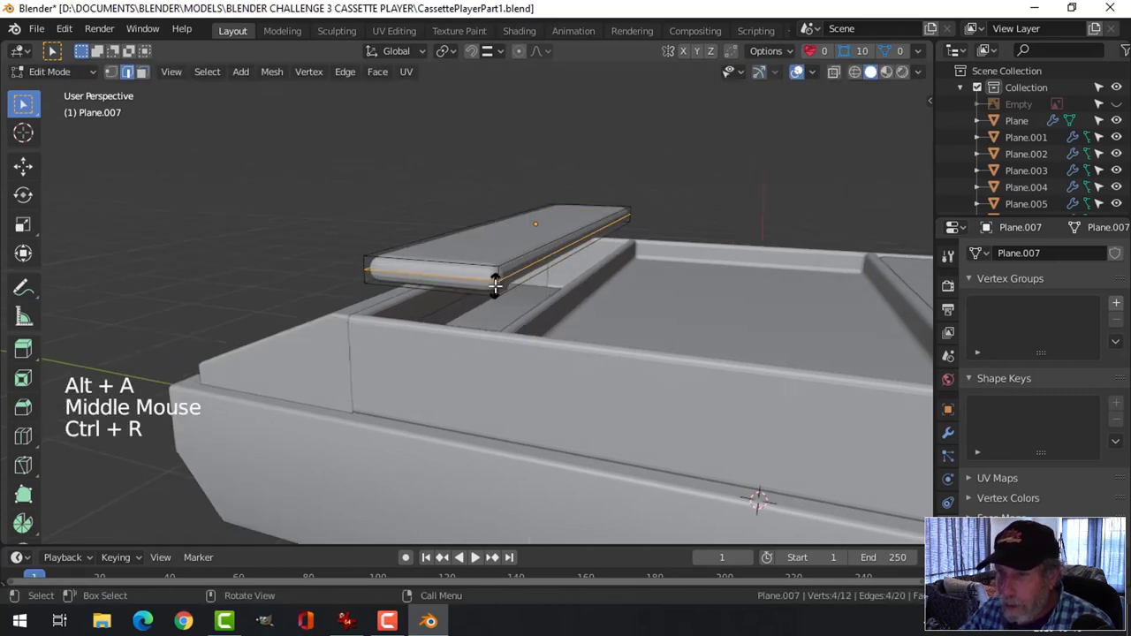
left_click(495, 285)
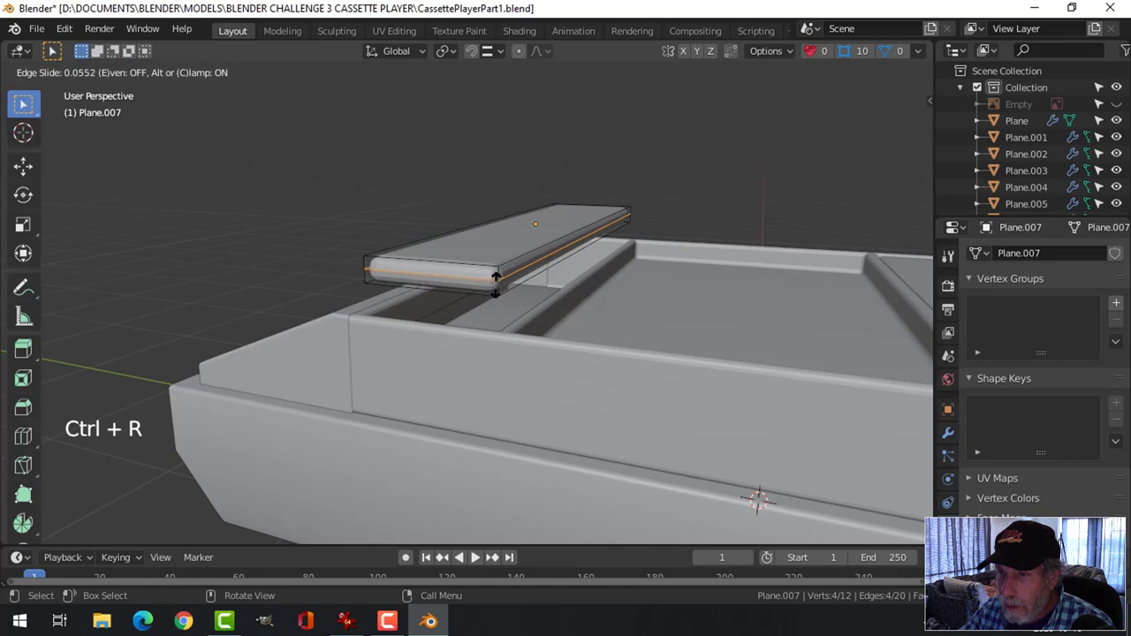
left_click(495, 284)
key("alt+a")
- Add a centred loop cut across the panel's width and bevel it with a 0.782 m offset into two cuts
middle_click_drag(631, 273, 439, 300)
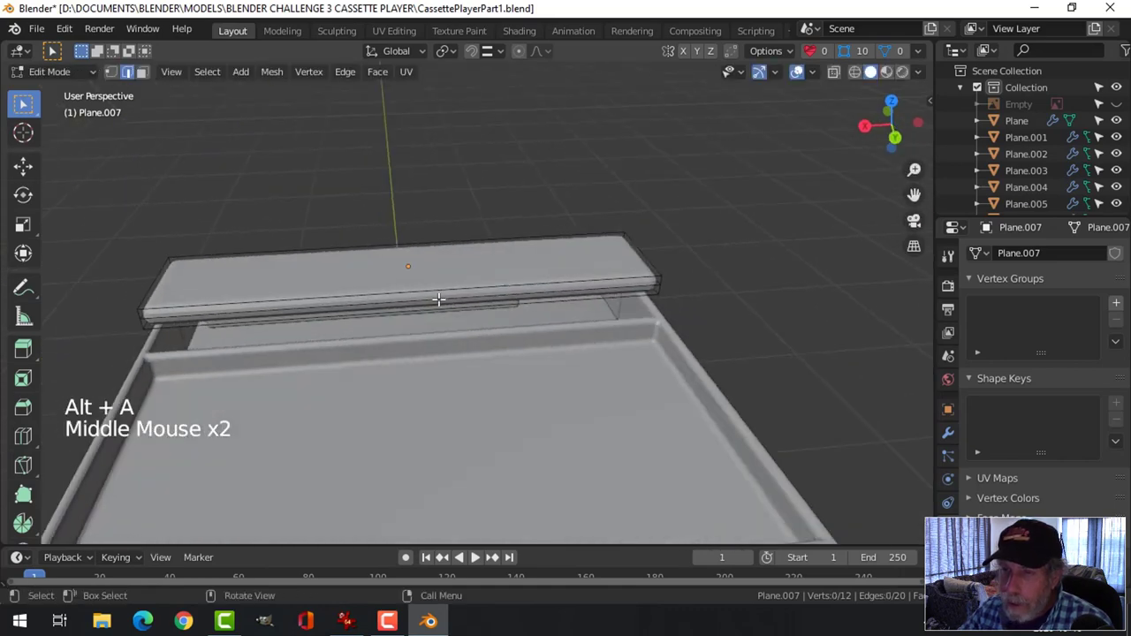
key("ctrl+r")
left_click(404, 291)
left_click(550, 290)
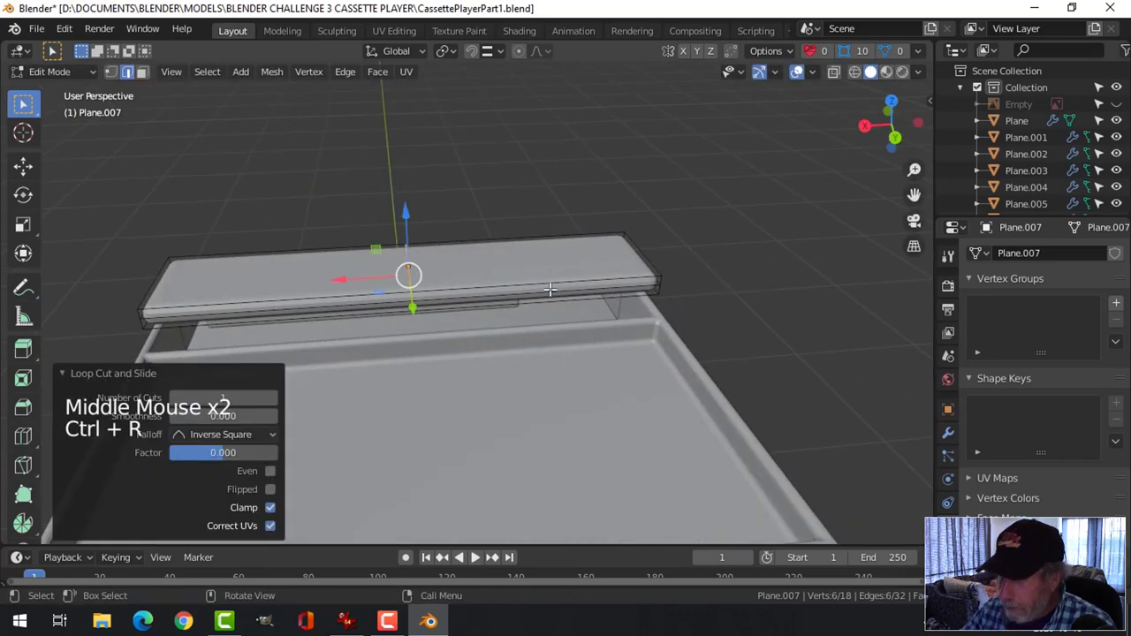
key("KP_7")
key("ctrl+b")
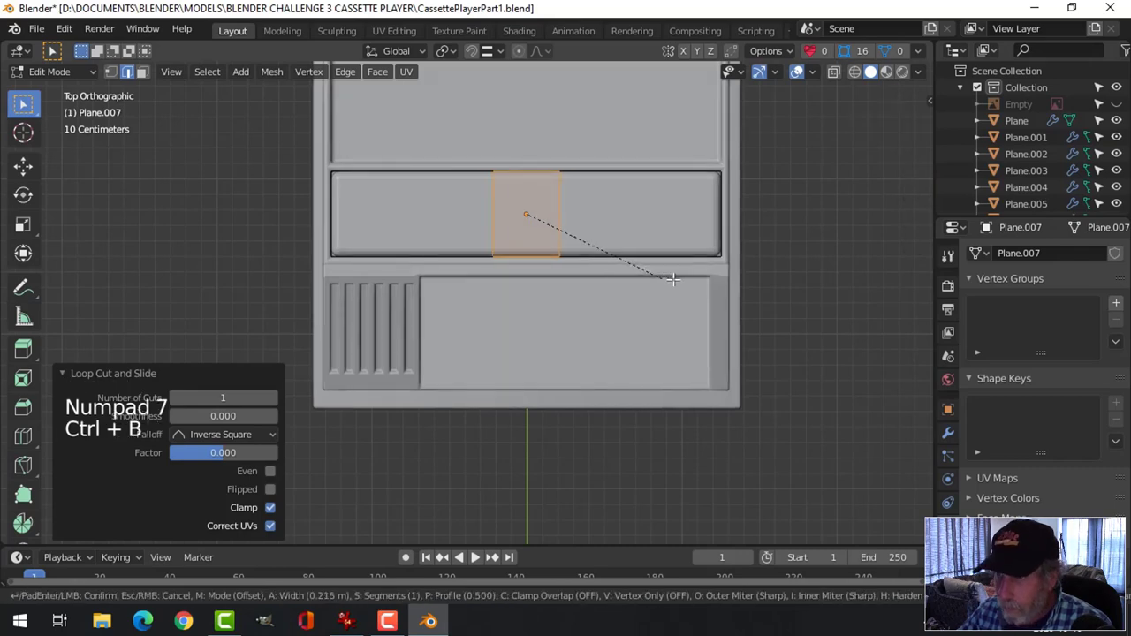
left_click(754, 282)
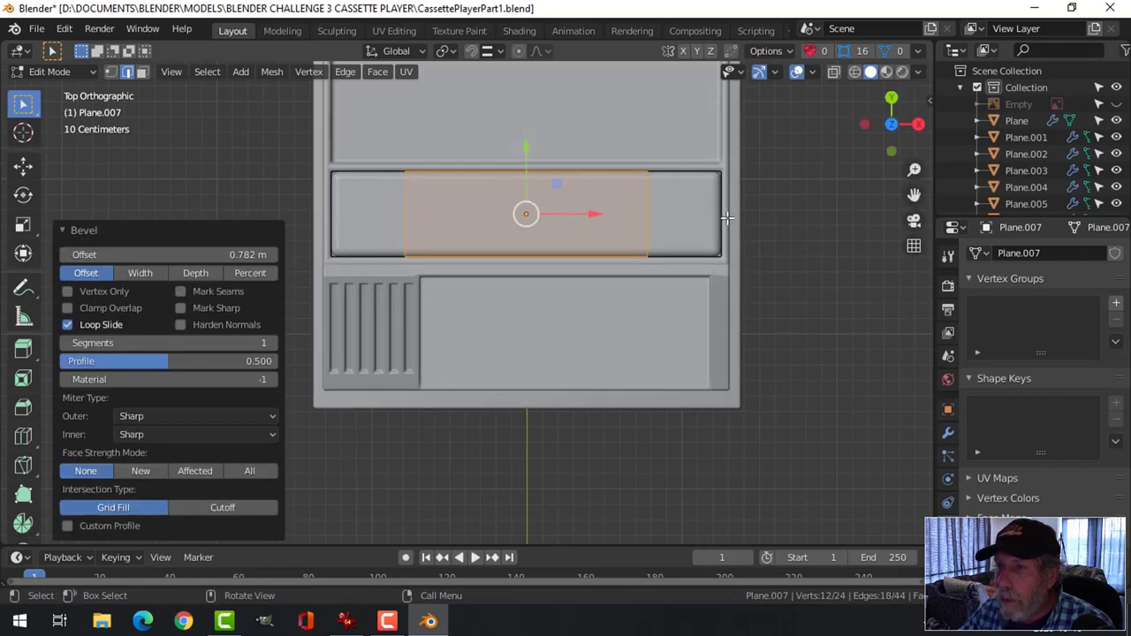
- Add a lengthwise loop cut through the panel and clear the selection
key("ctrl+r")
left_click(725, 213)
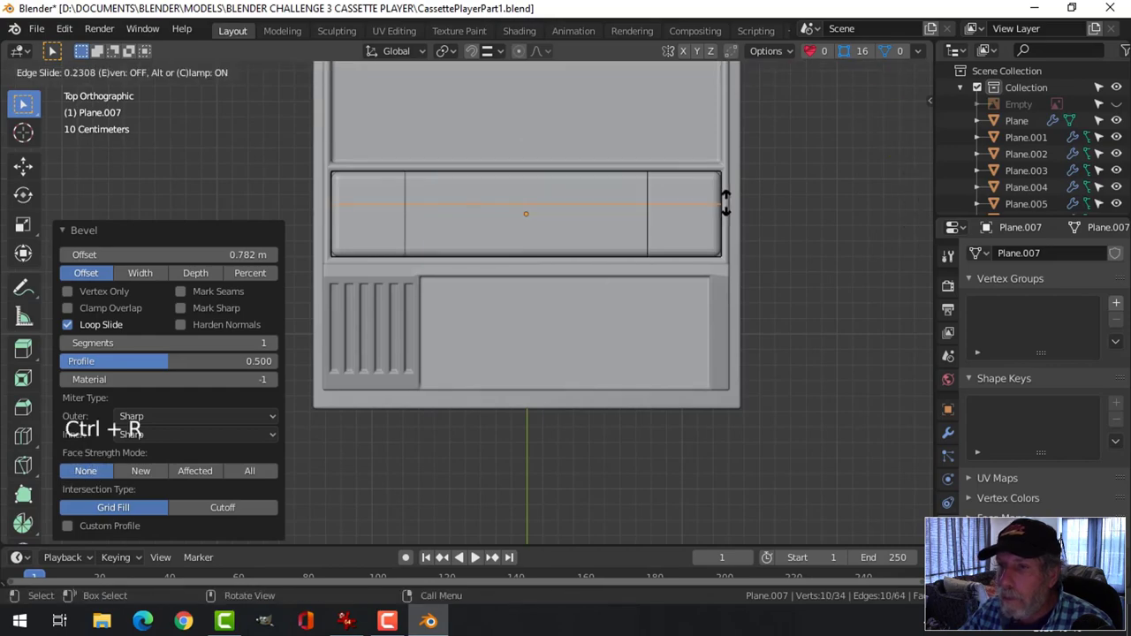
key("alt+a")
- Delete the middle top face along one long side of the panel and the upper side face adjoining it
middle_click_drag(743, 212, 581, 254)
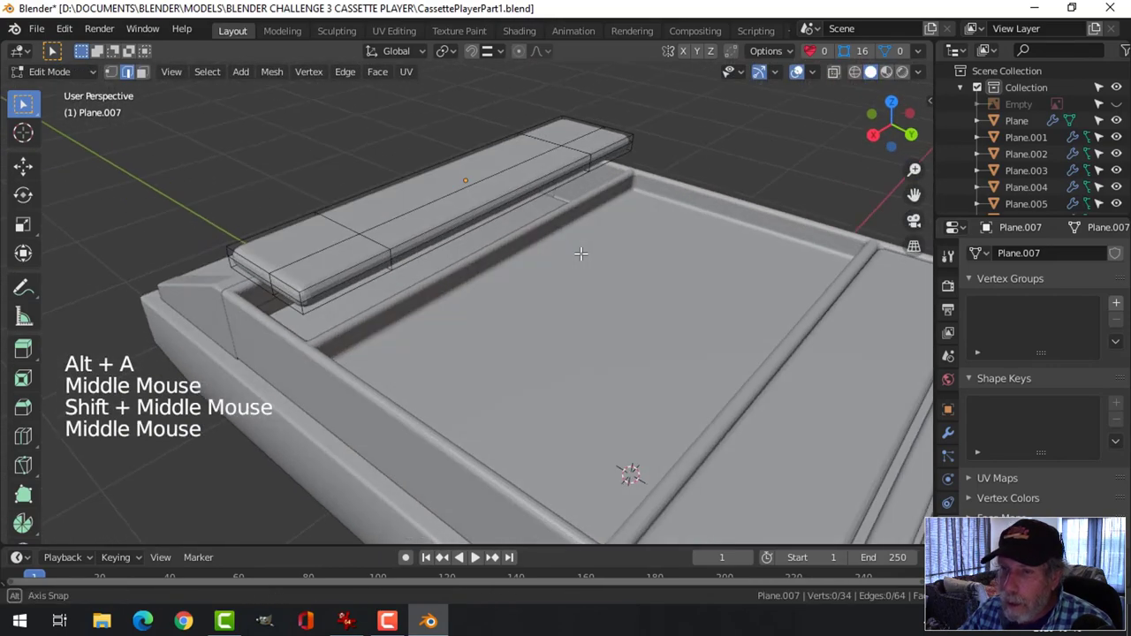
scroll(540, 262, "up", 2)
key("3")
left_click(424, 182)
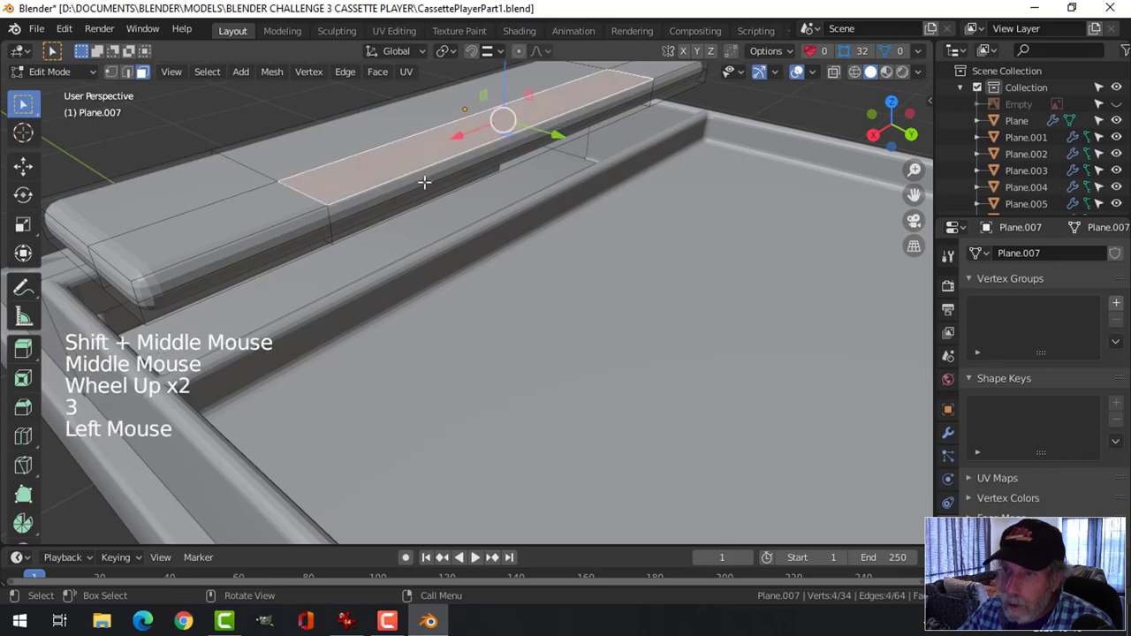
left_click(410, 182, "shift")
key("x")
left_click(439, 182)
middle_click_drag(439, 182, 604, 204)
- Return to Object Mode and turn off the viewport display of the panel's Bevel modifier
key("Tab")
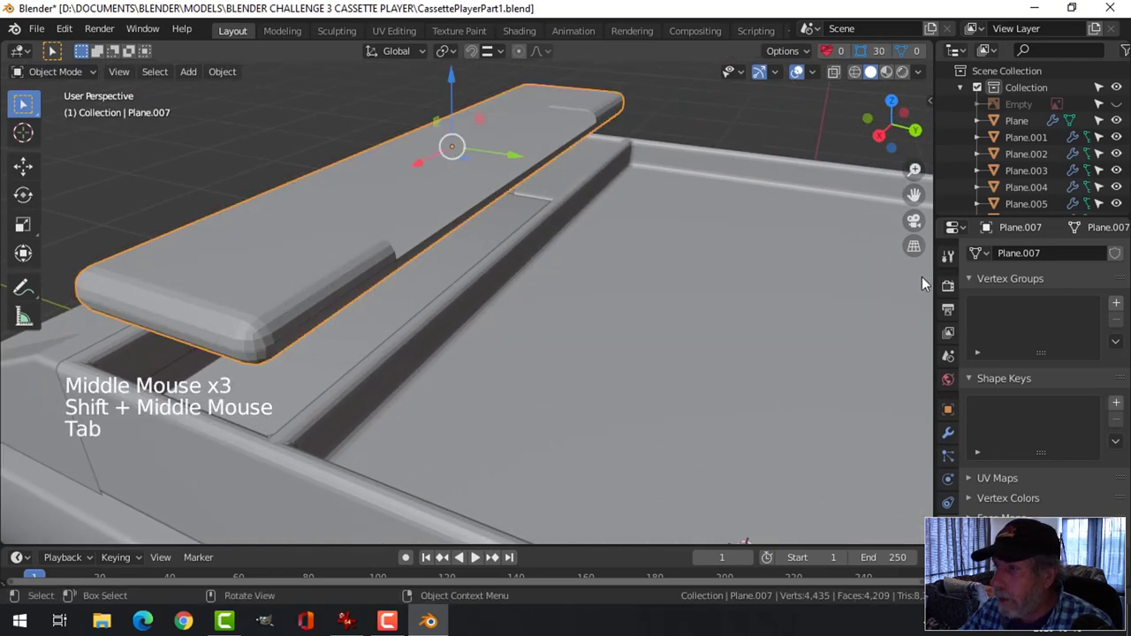
left_click(949, 432)
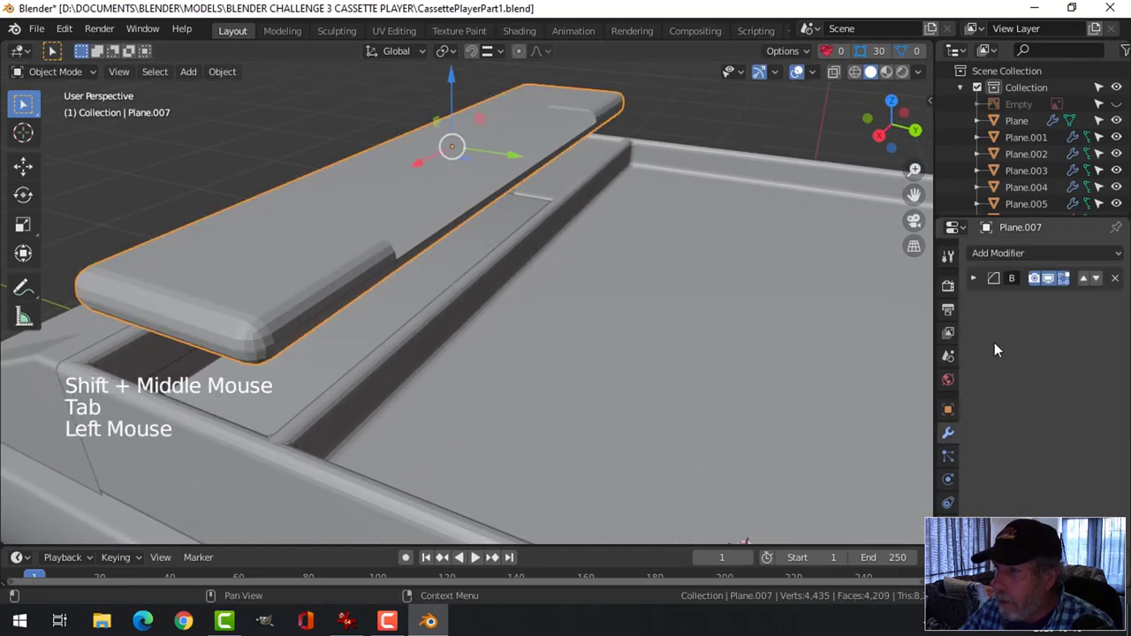
left_click(1046, 278)
middle_click_drag(505, 182, 460, 185)
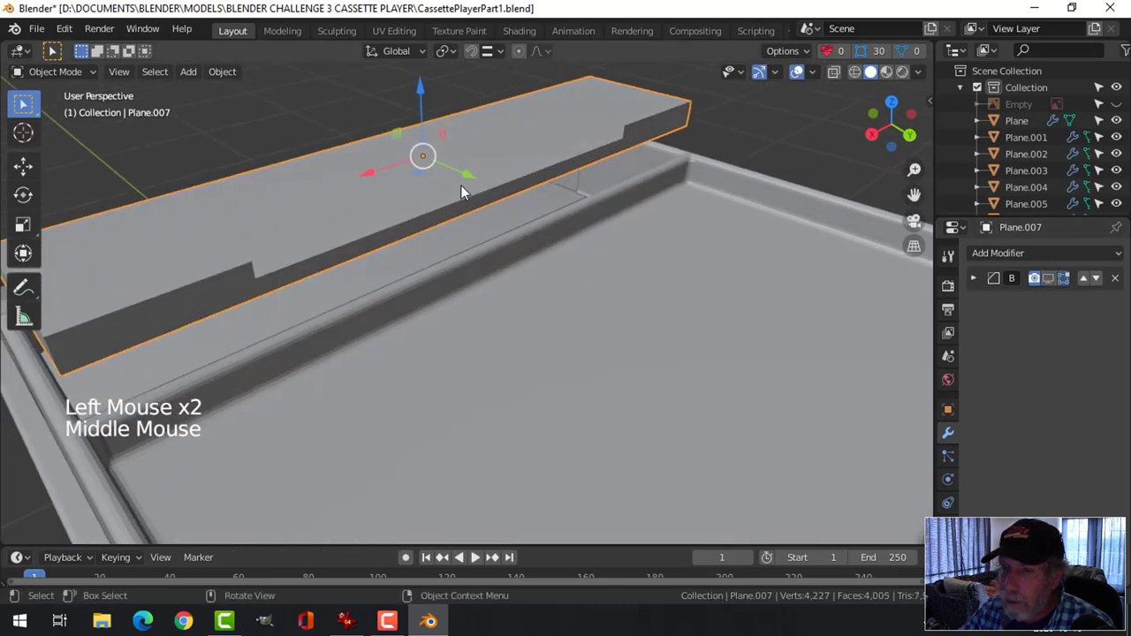
key("Tab")
key("Tab")
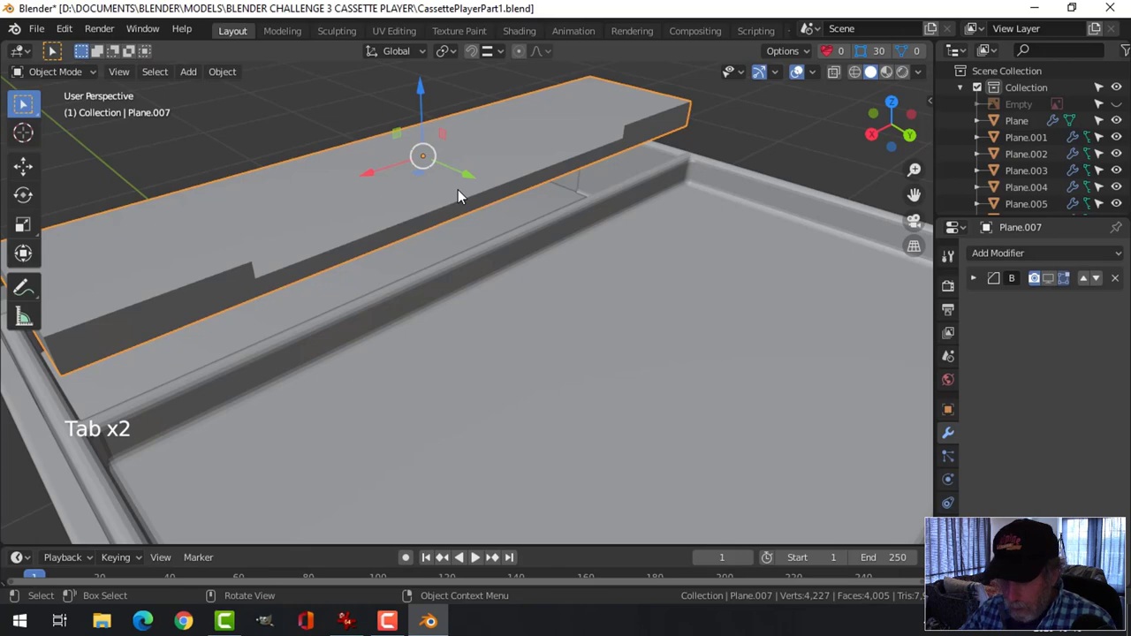
- Isolate the button panel in local view and enter Edit Mode
key("slash")
middle_click_drag(458, 190, 520, 207)
scroll(520, 248, "up", 3)
middle_click_drag(519, 248, 577, 239, "shift")
key("Tab")
scroll(599, 209, "up", 2)
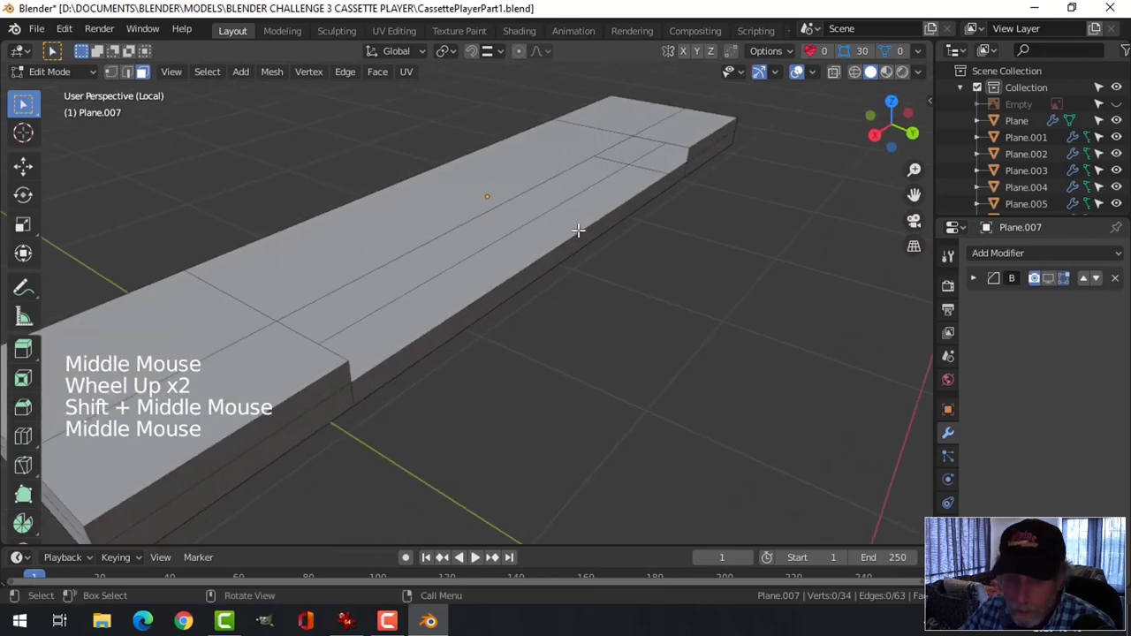
- Extrude the opening's inner long edge about 0.035 m down, lower it about 0.016 m more along Z with snapping, and disable snapping
key("2")
left_click(531, 189)
middle_click_drag(530, 189, 630, 187)
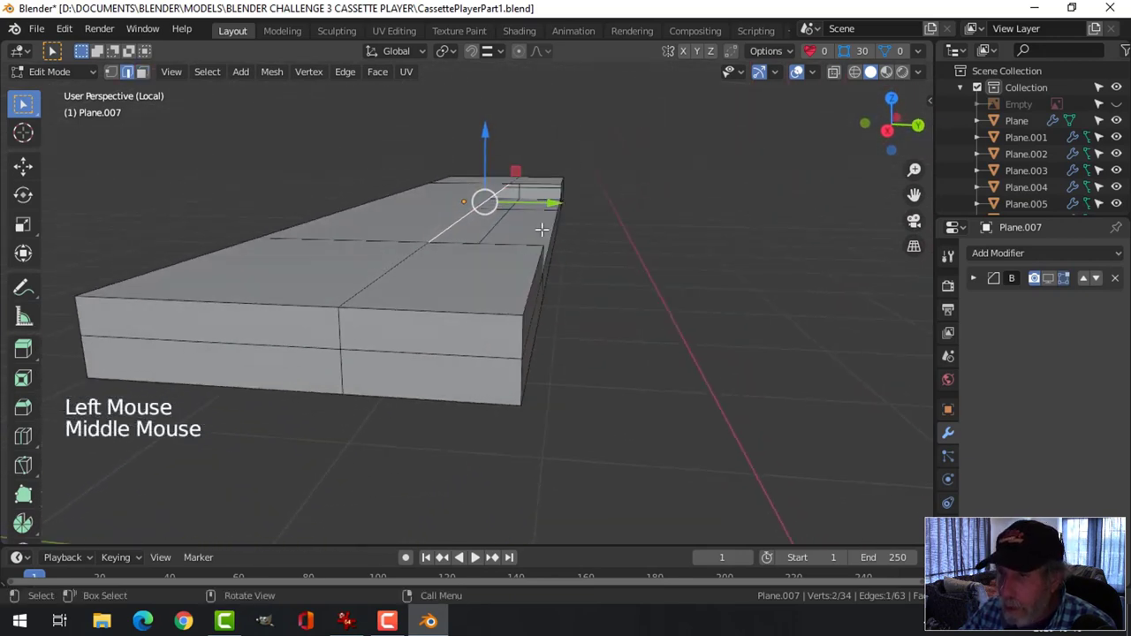
middle_click_drag(542, 230, 520, 92)
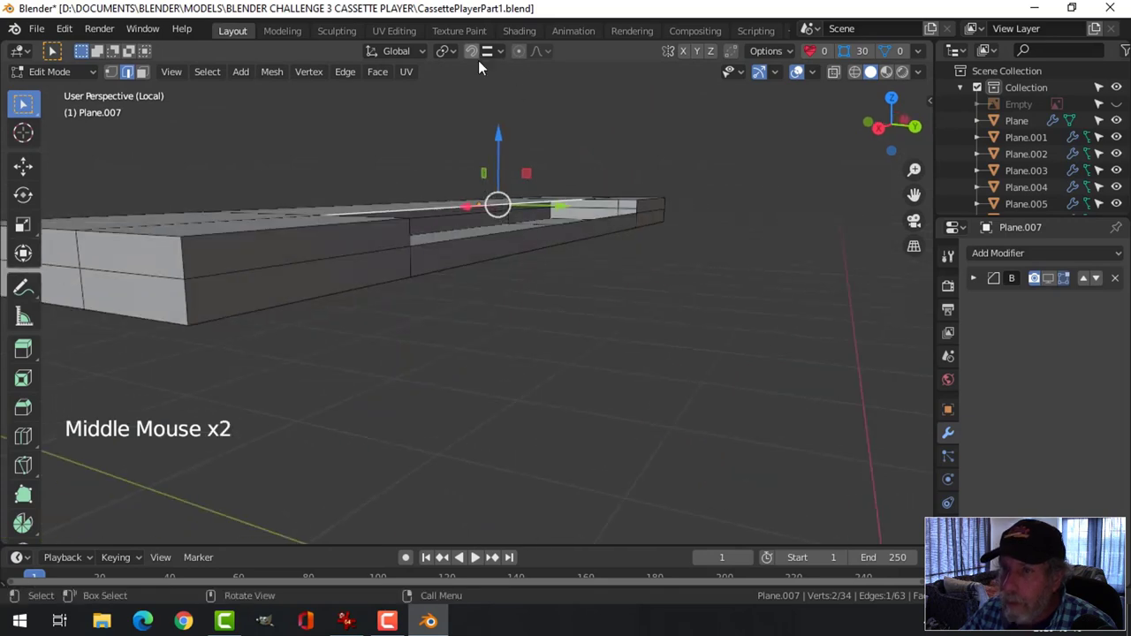
key("e")
left_click_drag(499, 135, 501, 150)
middle_click_drag(567, 203, 592, 217)
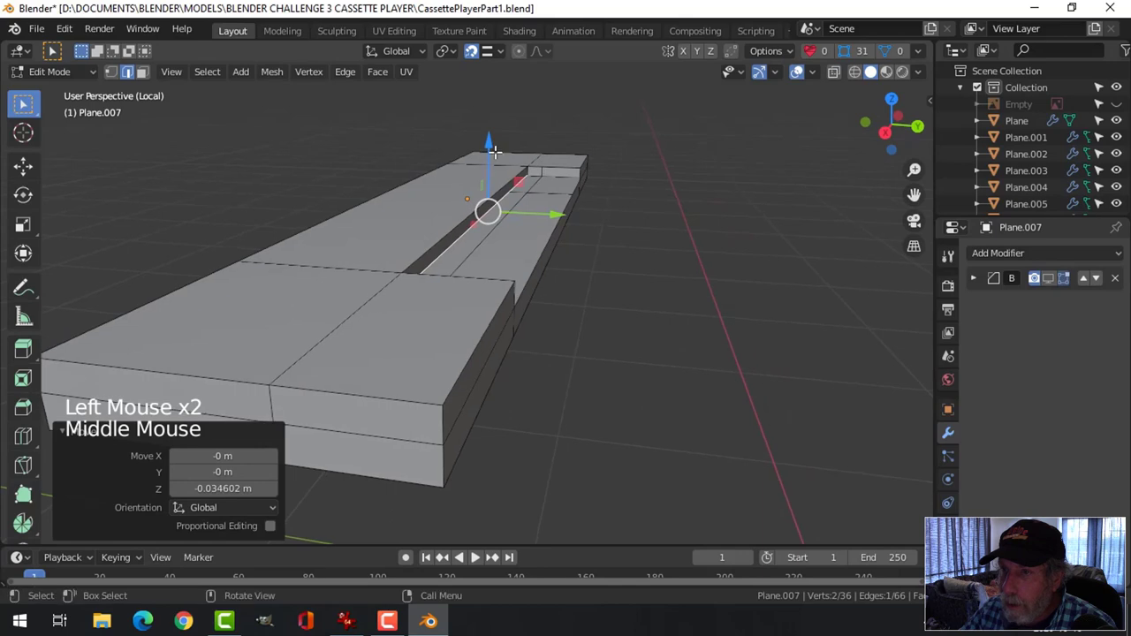
left_click_drag(494, 150, 570, 208)
middle_click_drag(570, 208, 617, 254)
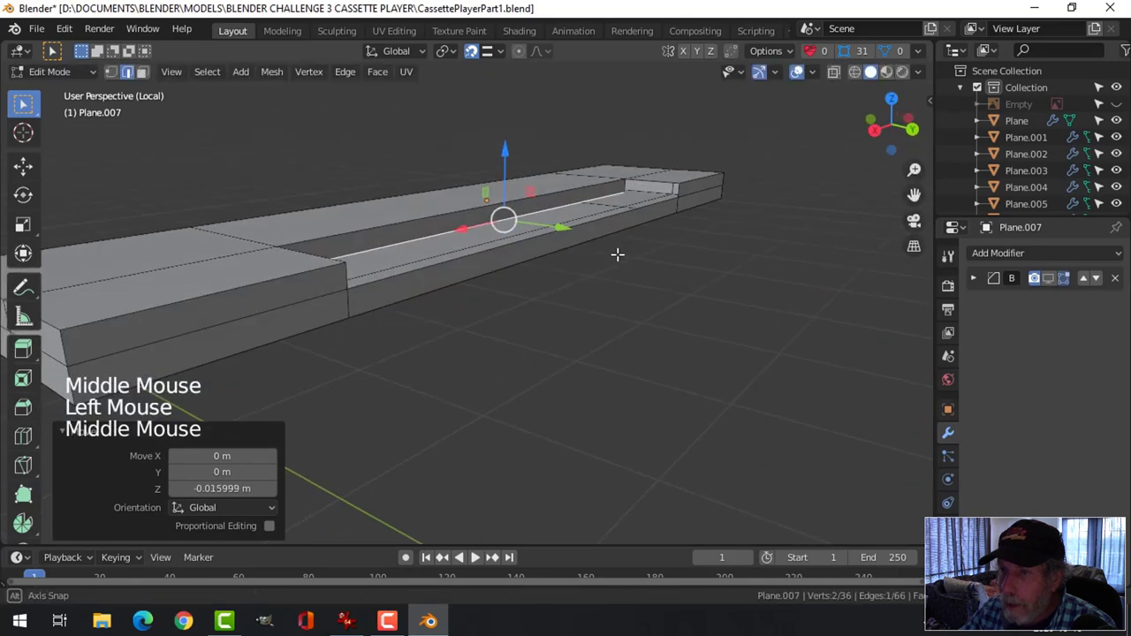
left_click(472, 52)
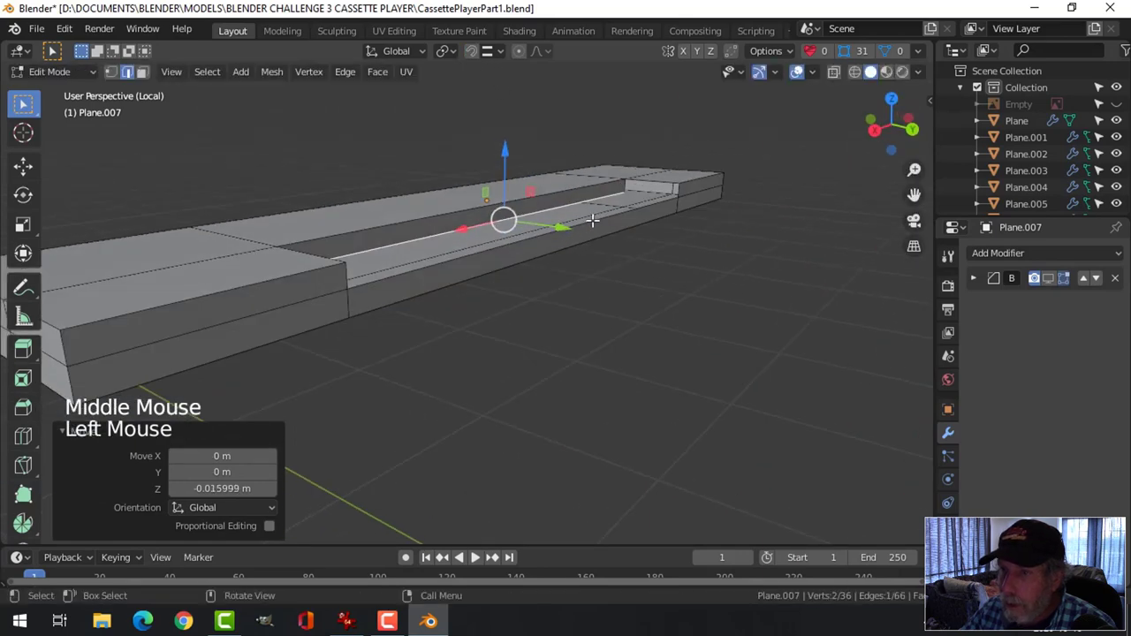
- Fill the notch's floor and both end walls with faces between the open edges, and clear the selection
left_click(590, 189, "shift")
key("f")
key("alt+a")
middle_click_drag(649, 212, 399, 162)
left_click(616, 166)
left_click(620, 165, "shift")
key("f")
key("alt+a")
left_click(384, 160)
left_click(383, 160, "shift")
key("f")
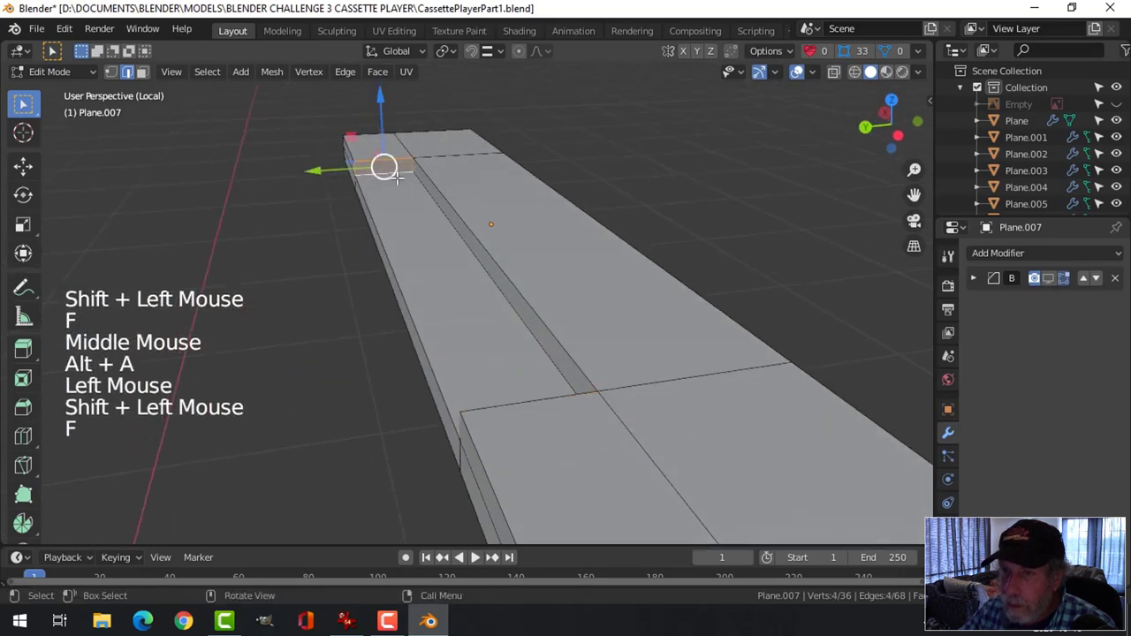
key("alt+a")
- Return to Object Mode and show the panel's Bevel modifier in the viewport again
key("Tab")
scroll(504, 228, "down", 1)
middle_click_drag(504, 228, 688, 243)
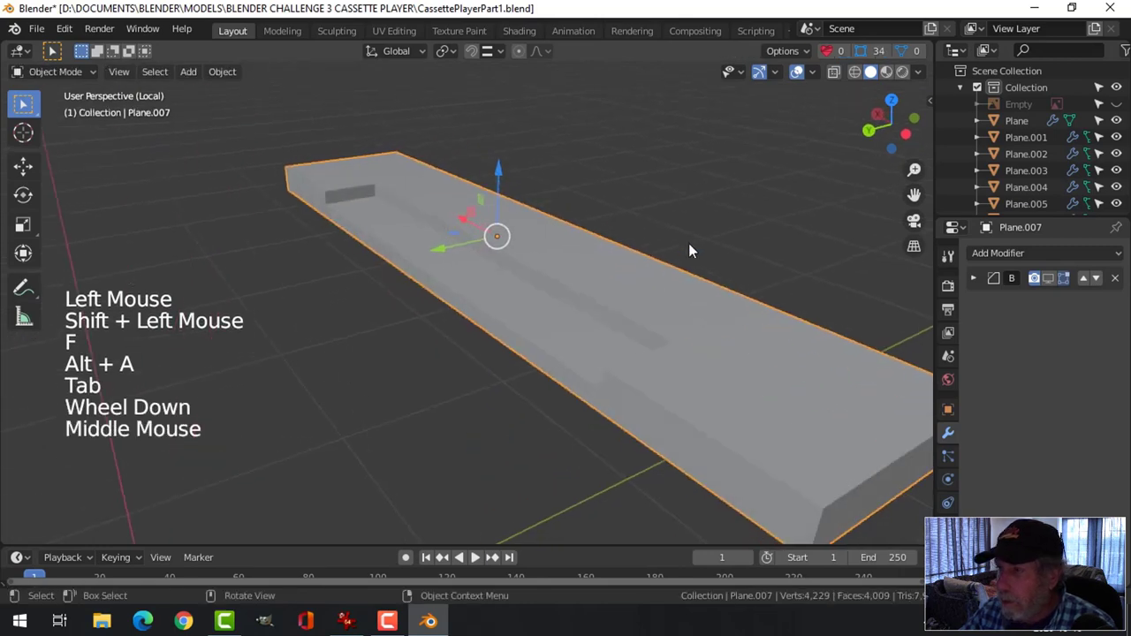
left_click(1050, 278)
middle_click_drag(619, 270, 655, 281)
scroll(655, 258, "down", 1)
- Set the panel's Bevel modifier offset to 0.05 m
left_click(974, 279)
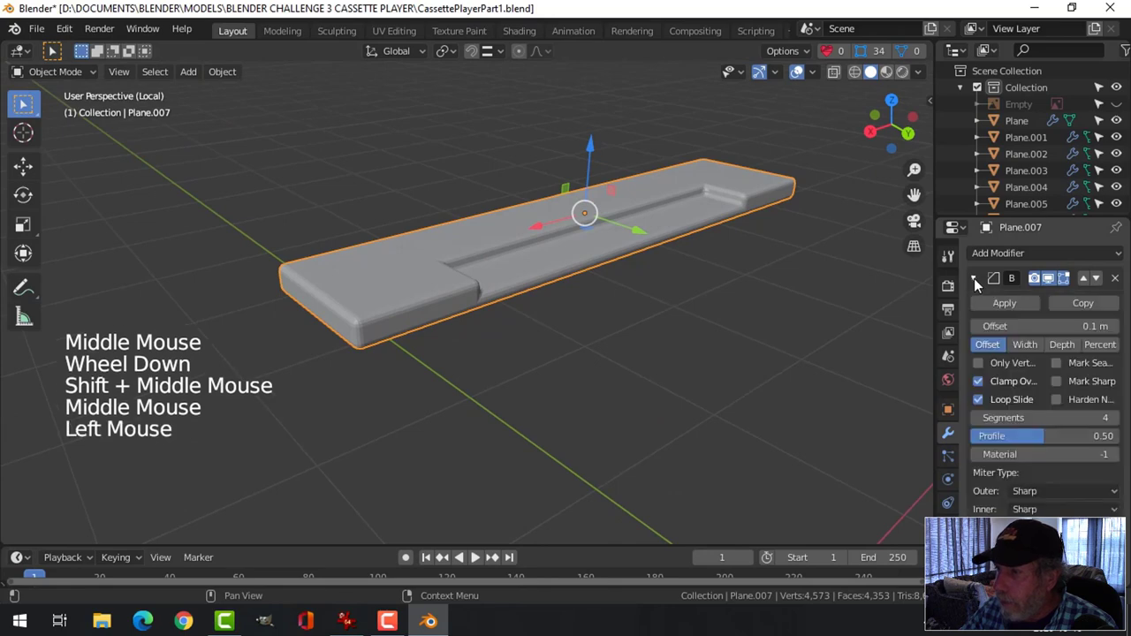
left_click(1041, 327)
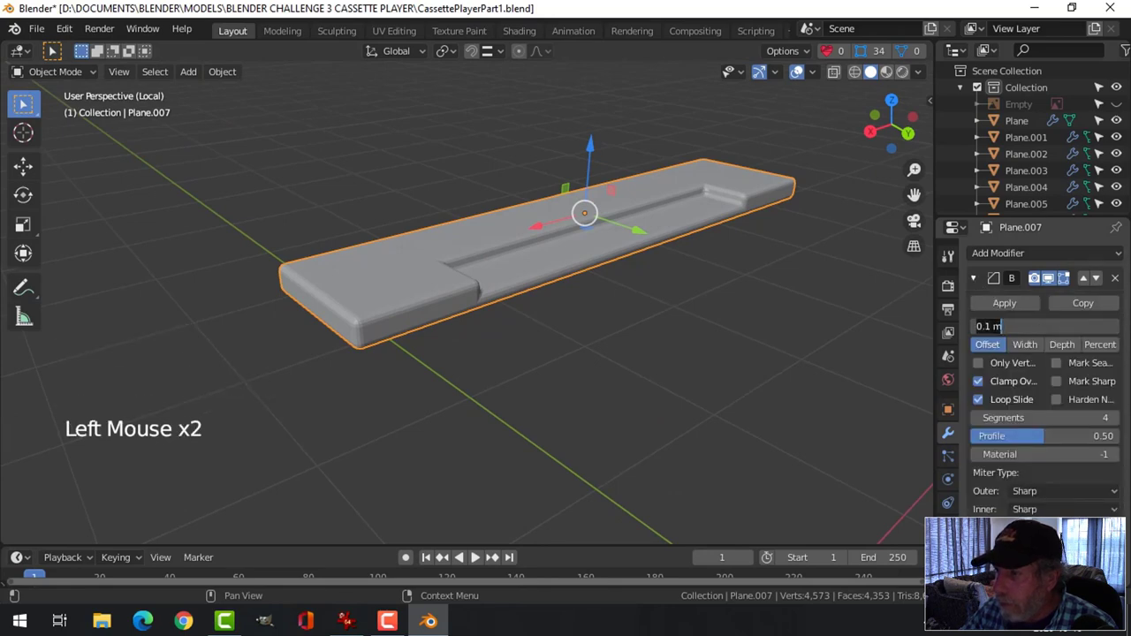
type("05")
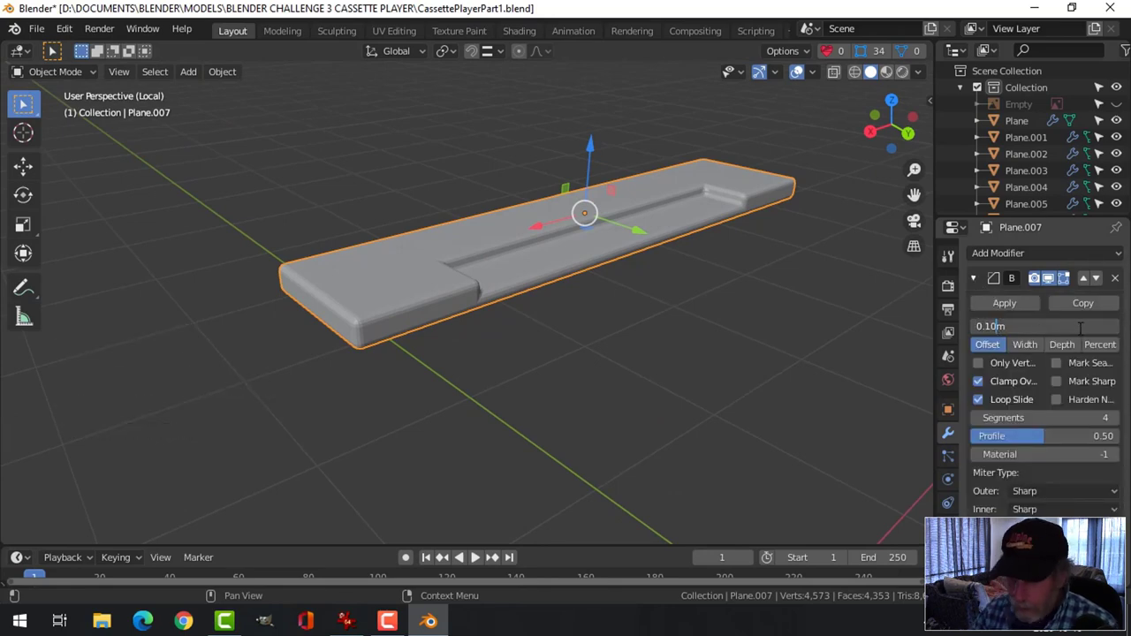
key("Return")
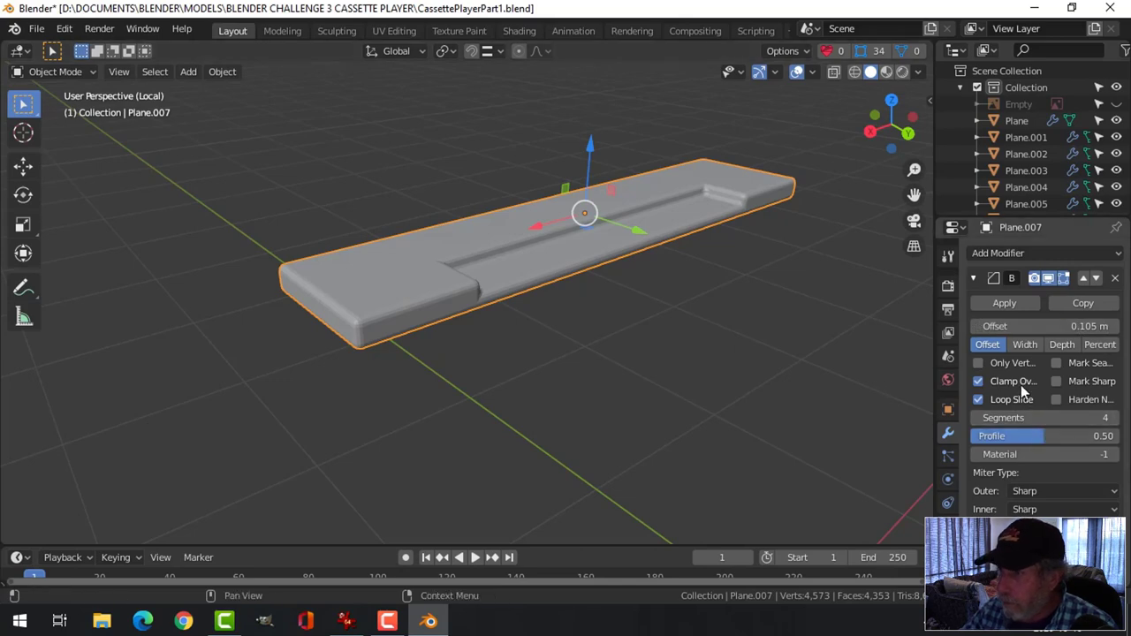
left_click(1043, 326)
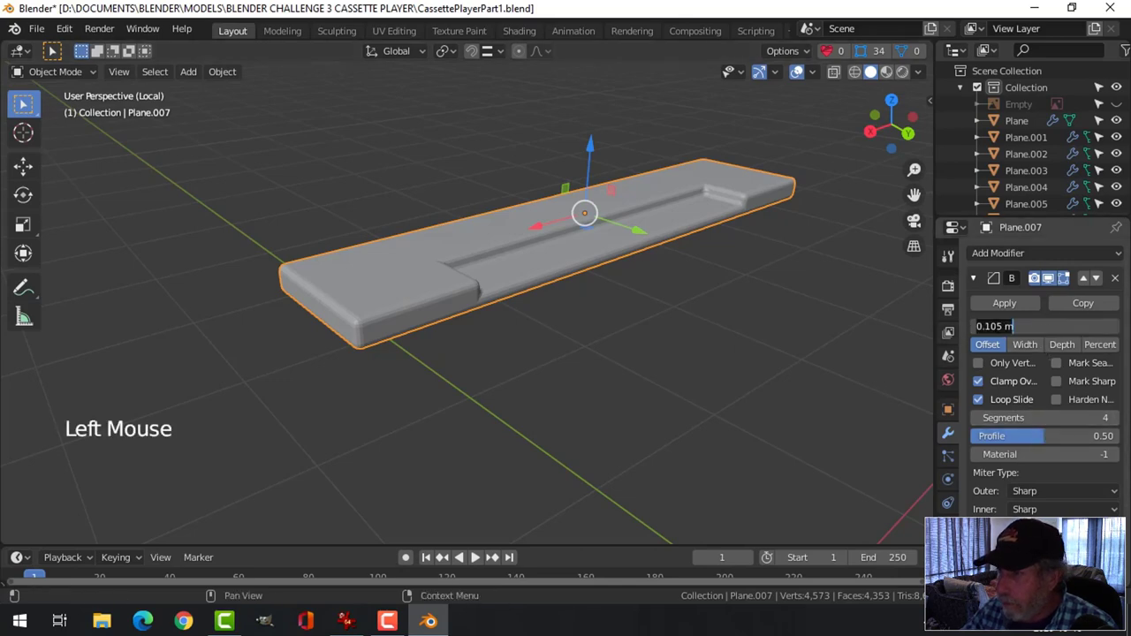
left_click(988, 326)
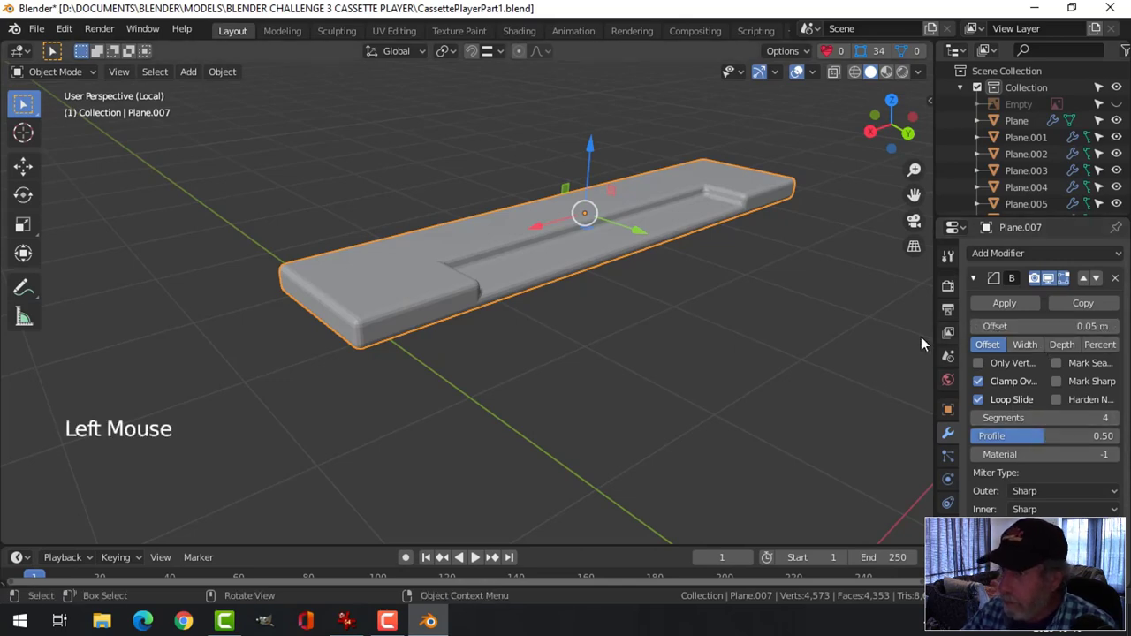
middle_click_drag(725, 278, 604, 317)
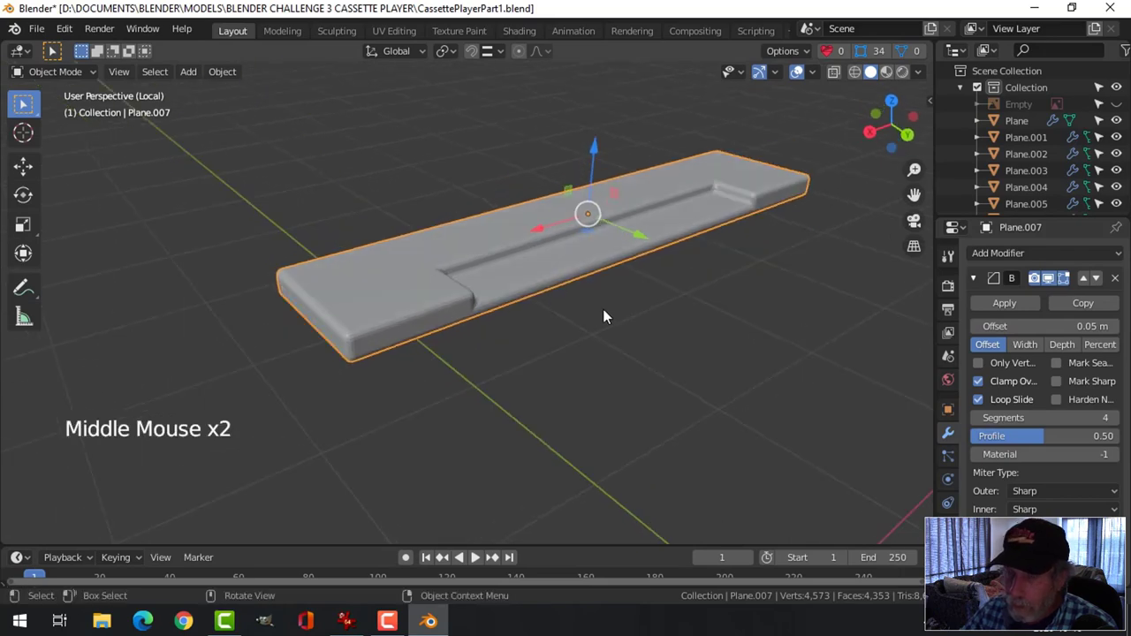
- Shade the panel smooth and deselect it
right_click(408, 305)
middle_click_drag(533, 322, 591, 329)
key("alt+a")
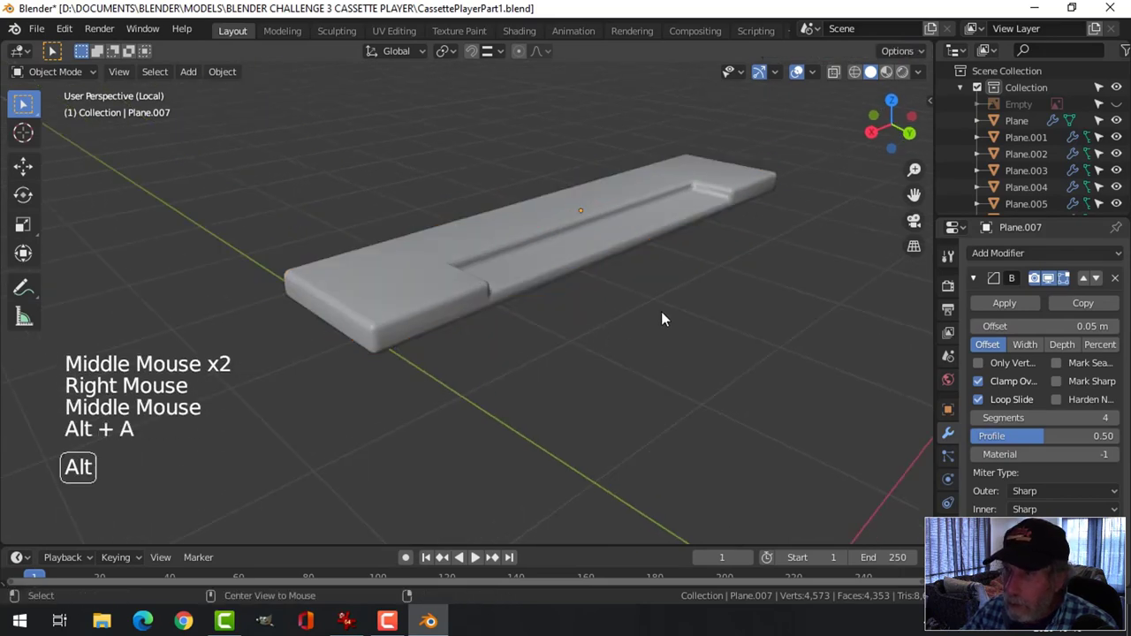
middle_click_drag(663, 318, 580, 361)
scroll(536, 339, "up", 2)
- Set the outer miter type of the panel's Bevel modifier to Arc
left_click(535, 339)
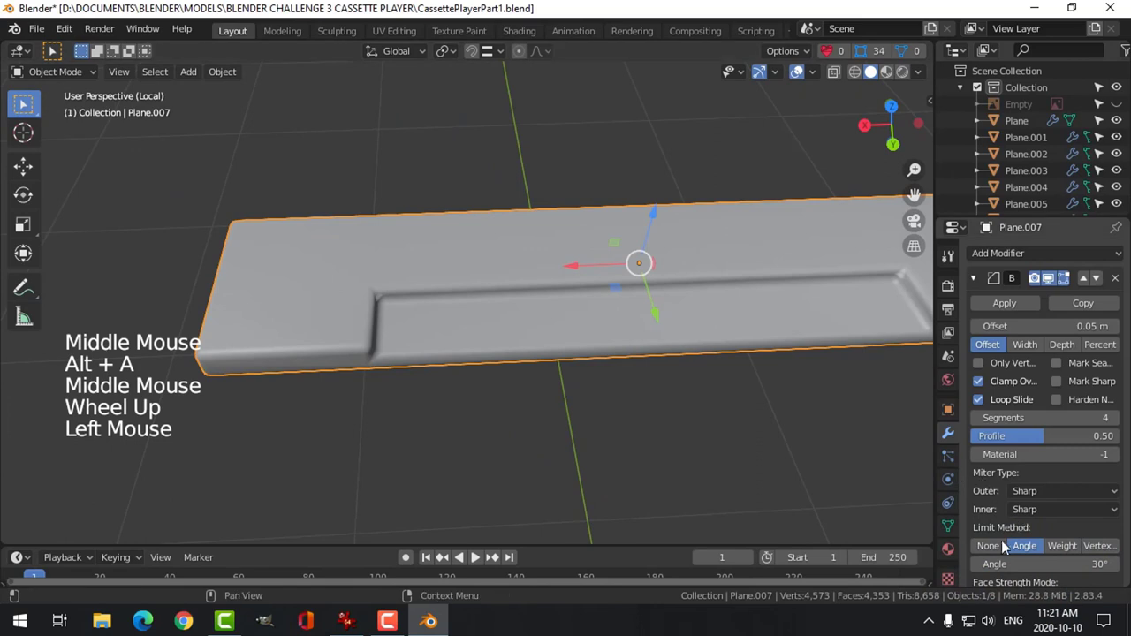
left_click(1036, 494)
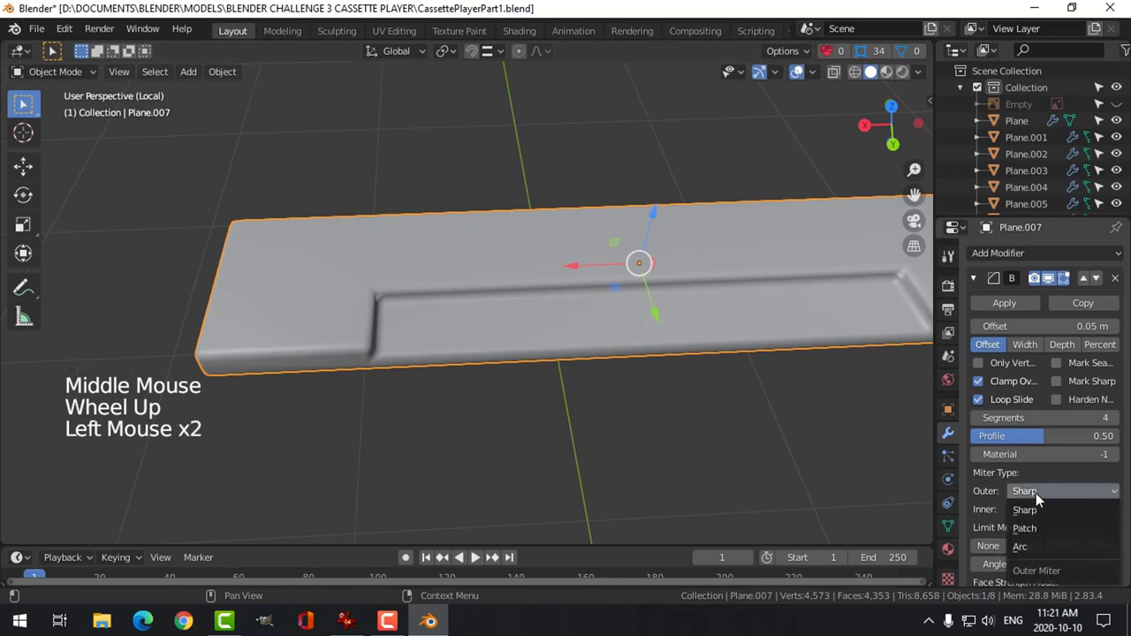
left_click(1033, 541)
scroll(389, 311, "down", 2)
middle_click_drag(389, 311, 460, 352)
scroll(440, 305, "up", 1)
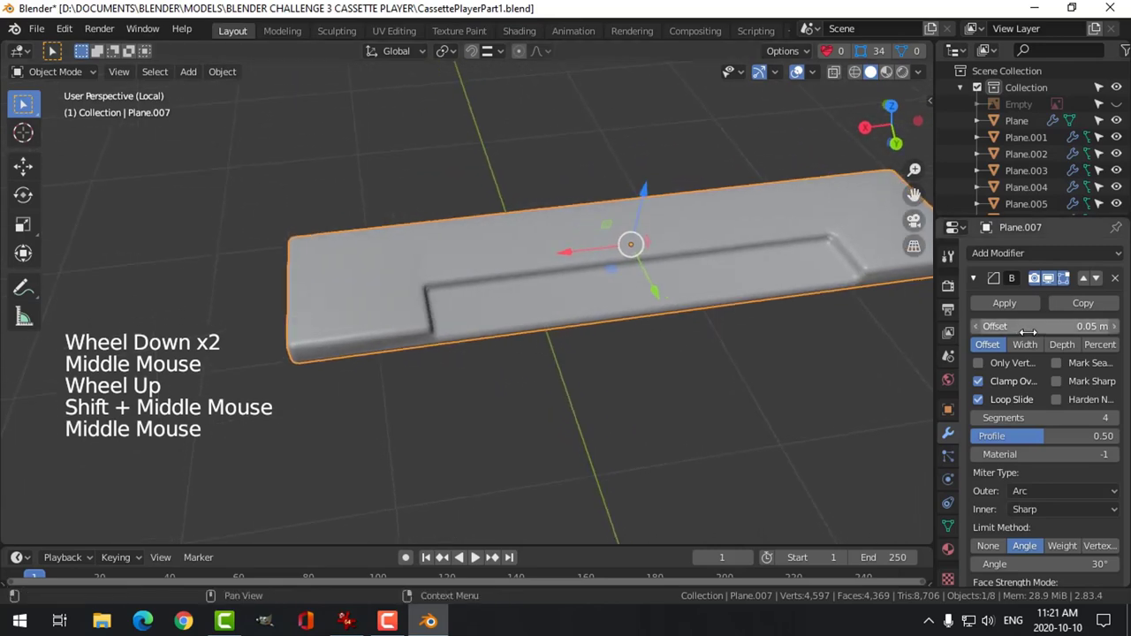
- Add a Weighted Normal modifier to the panel and enable Auto Smooth in its mesh normals
left_click(973, 281)
left_click(1003, 254)
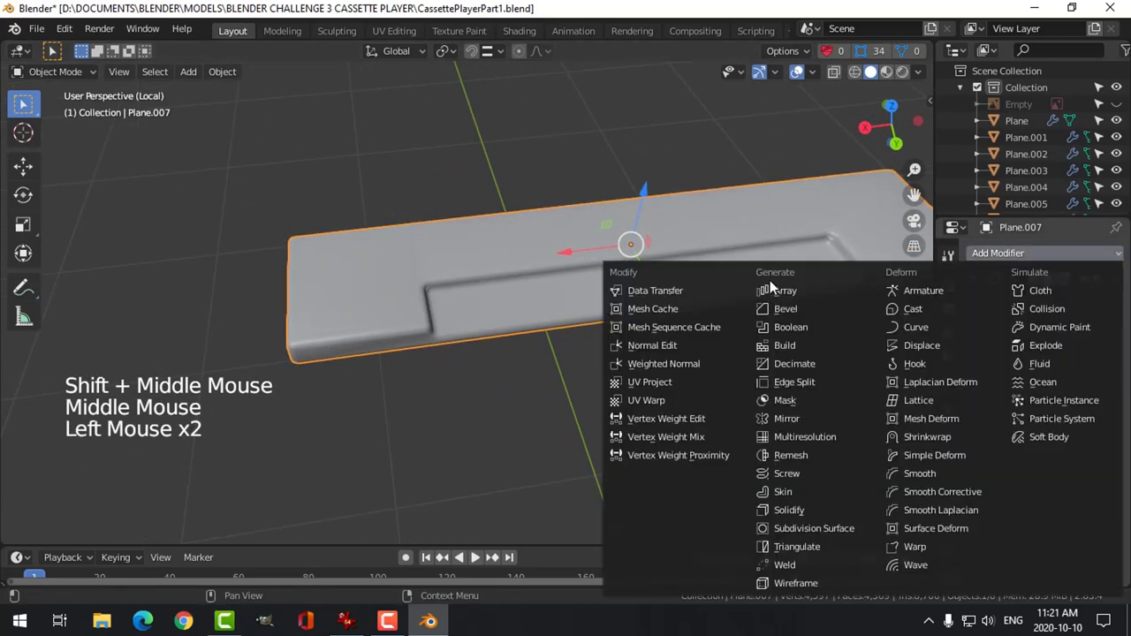
left_click(712, 363)
left_click(950, 526)
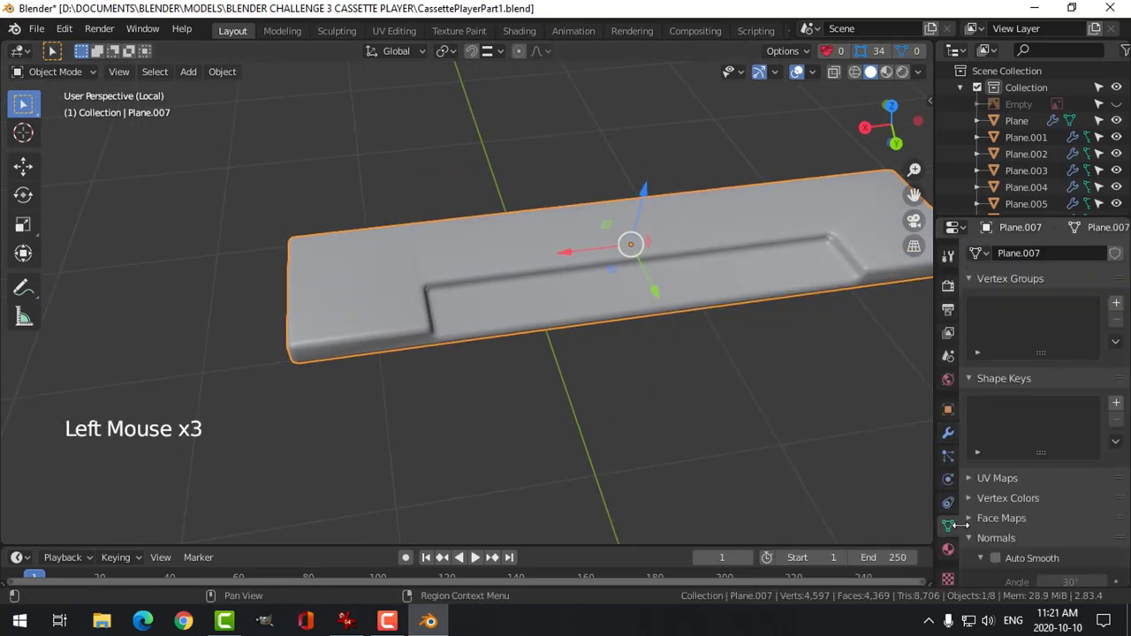
middle_click_drag(707, 398, 648, 321)
key("alt+a")
scroll(619, 327, "down", 2)
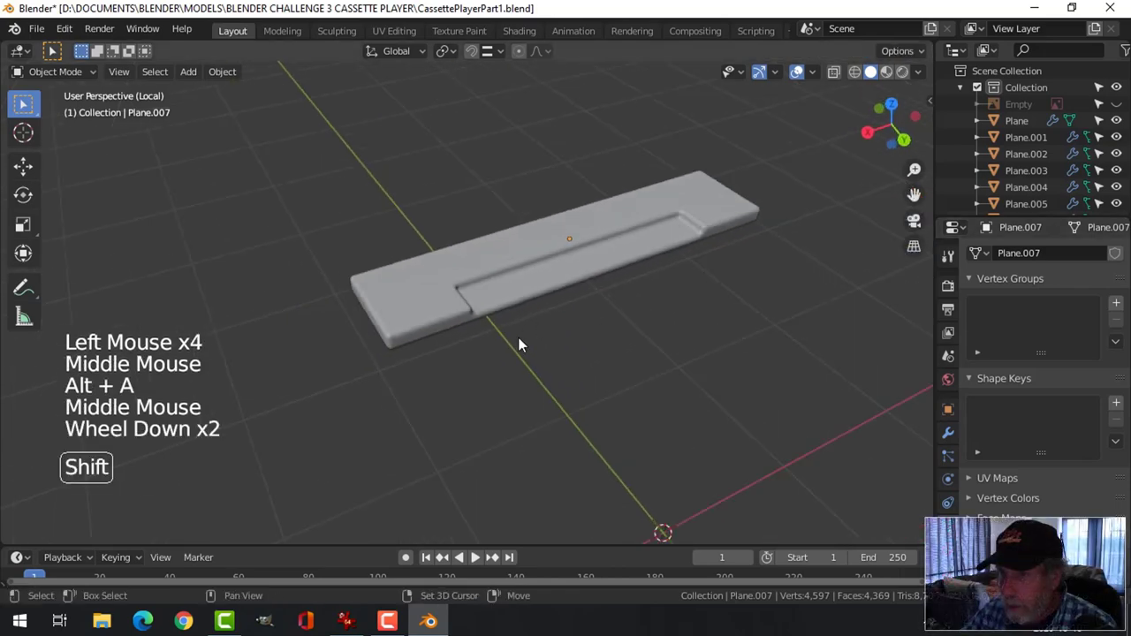
- Unhide all hidden objects, leave local view to bring back the whole cassette player, and clear the selection
middle_click_drag(518, 341, 565, 353, "shift")
middle_click_drag(566, 354, 609, 371)
key("alt+h")
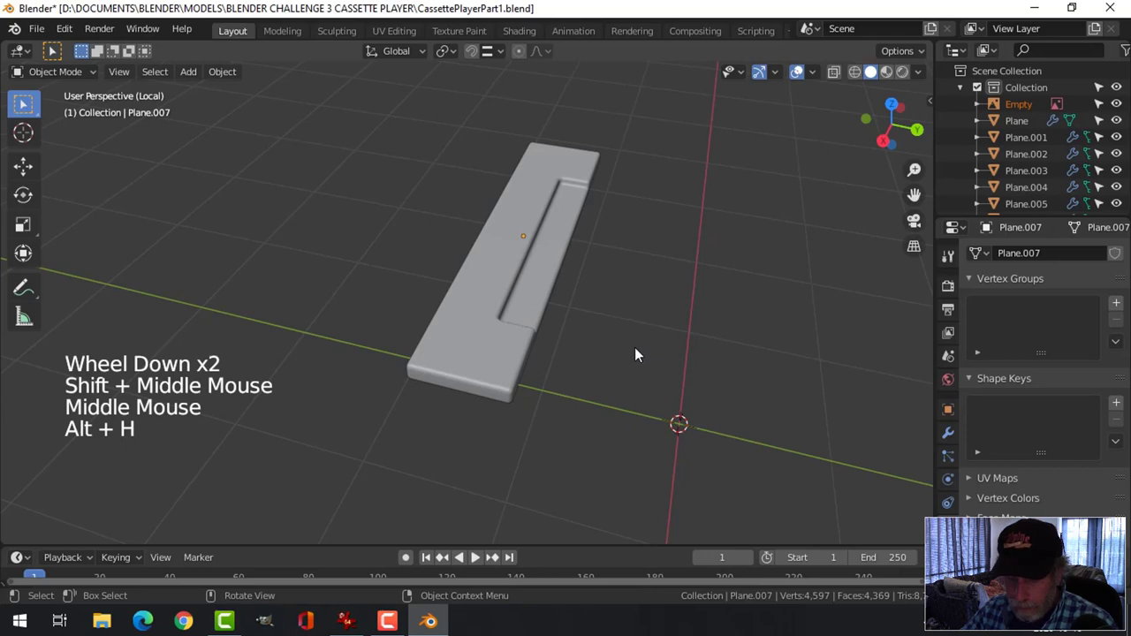
key("slash")
middle_click_drag(578, 345, 576, 321)
key("alt+a")
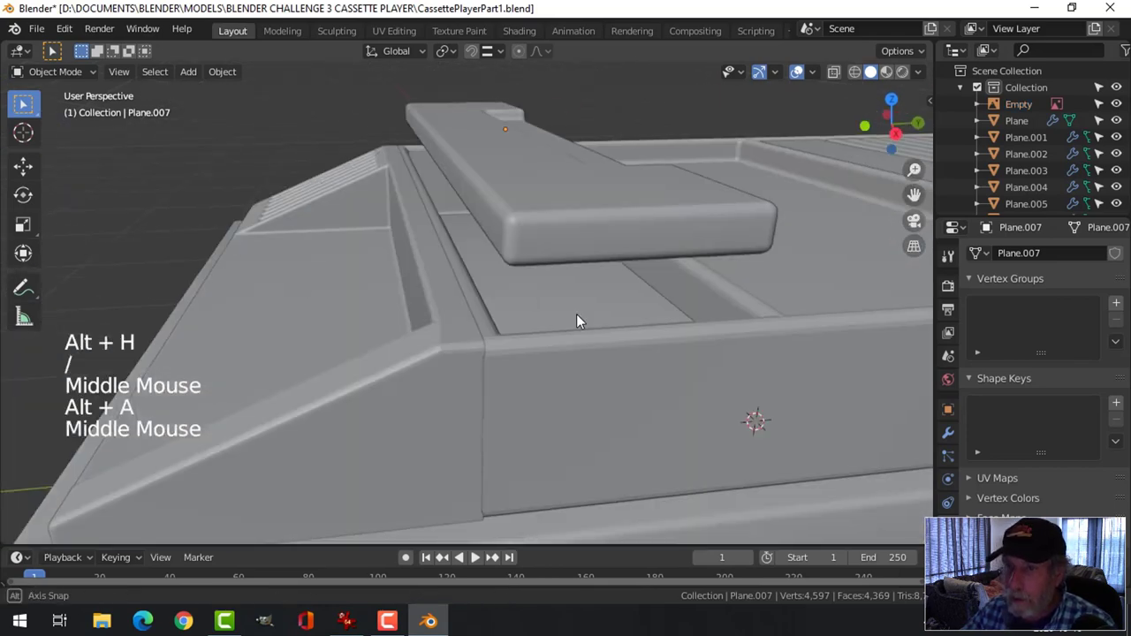
- Lower the button panel about 0.248 m along Z into its narrow recess and deselect it
left_click(532, 129)
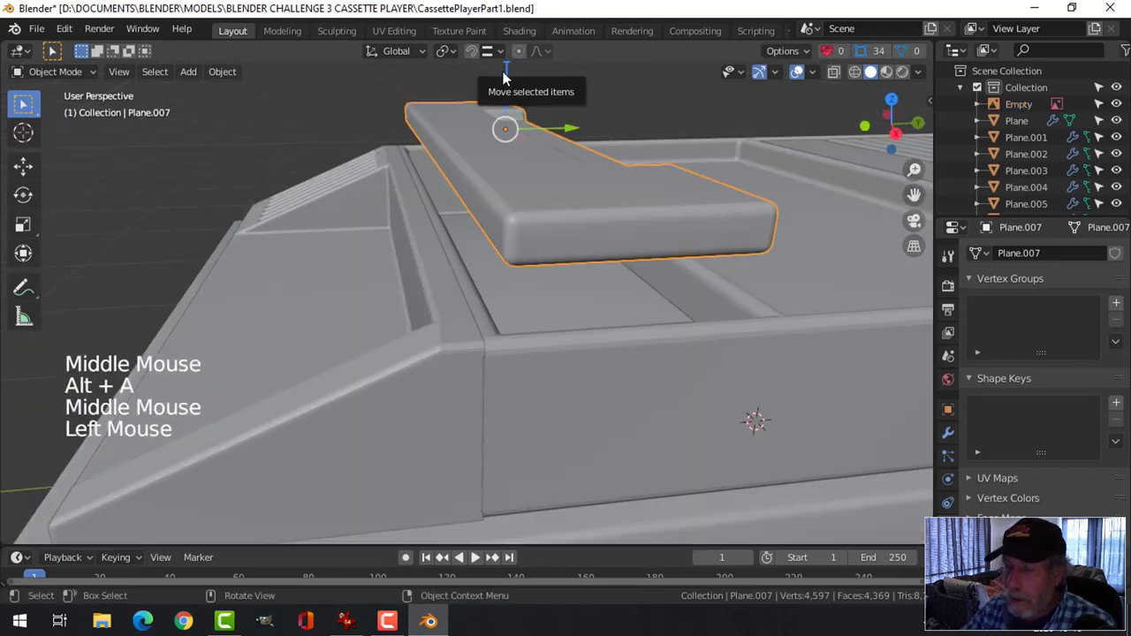
left_click_drag(504, 78, 642, 189)
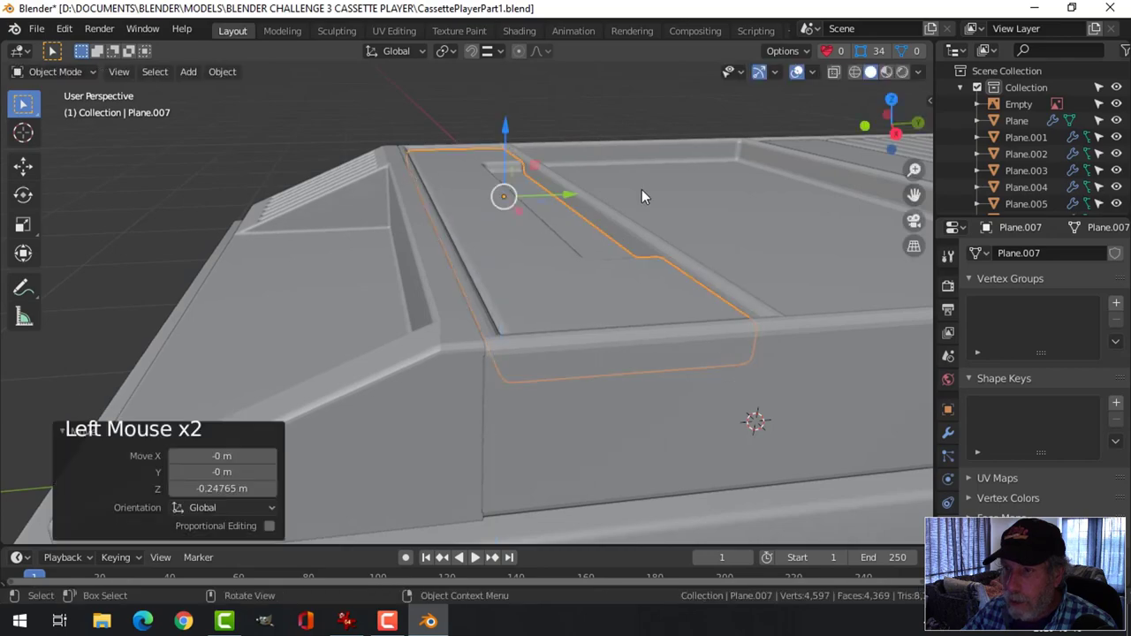
middle_click_drag(642, 190, 767, 361)
key("alt+a")
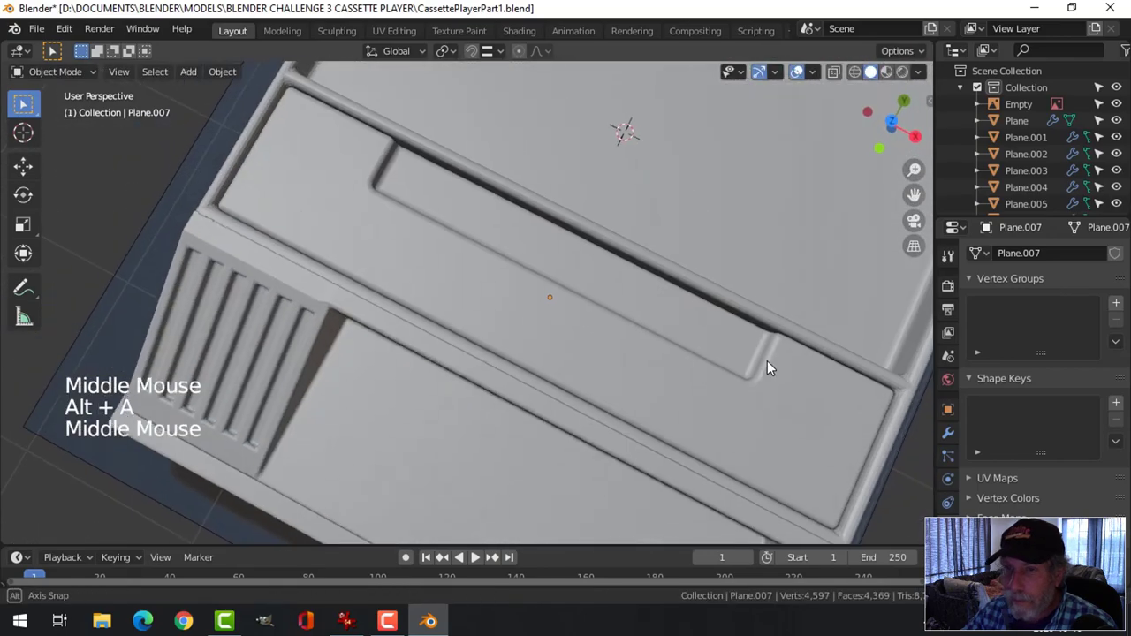
scroll(497, 339, "down", 2)
middle_click_drag(498, 338, 253, 343)
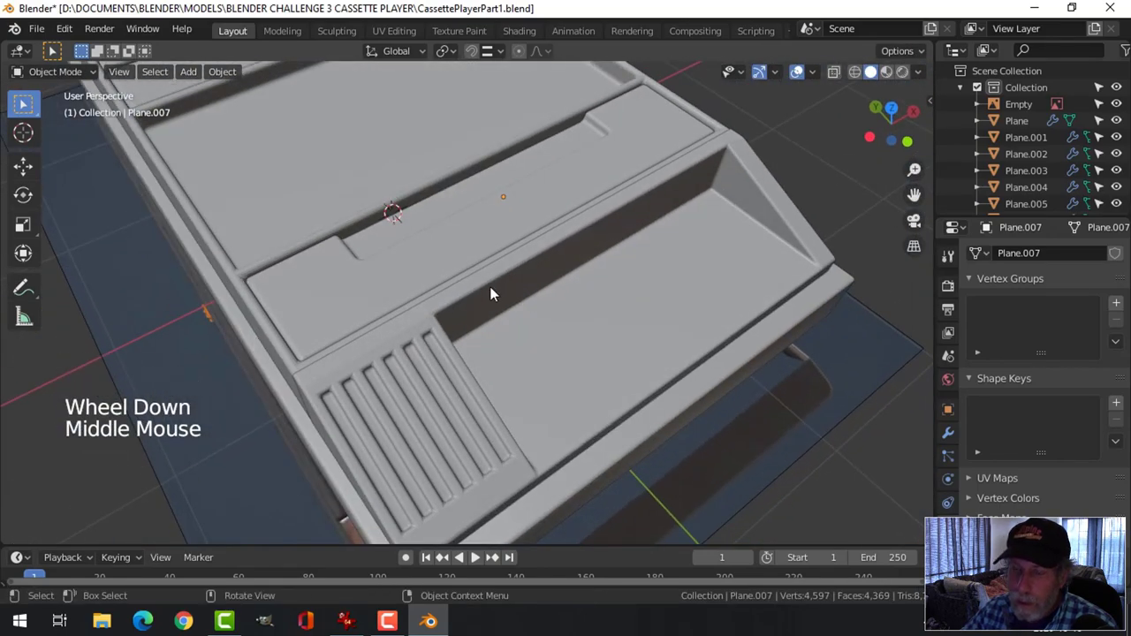
scroll(492, 295, "down", 2)
middle_click_drag(492, 294, 440, 235)
scroll(531, 299, "up", 2)
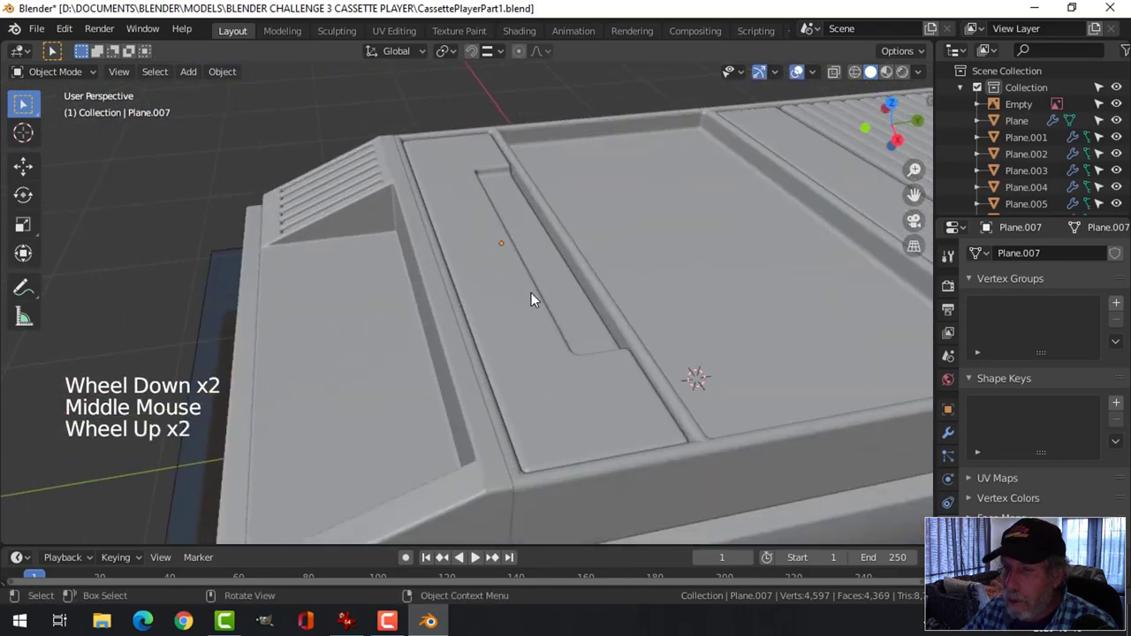
- Raise the button panel about 0.06 m along Z out of its narrow recess
middle_click_drag(532, 299, 499, 253)
left_click(493, 232)
left_click(483, 150)
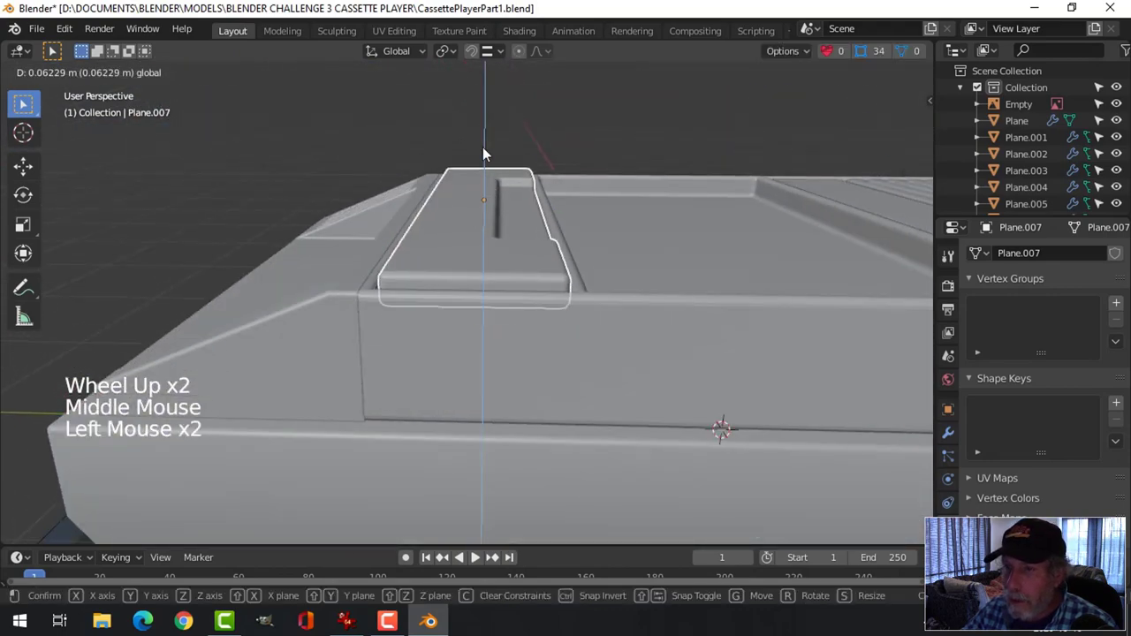
- Scale the button panel's whole mesh to about 0.6 along Z, lower the panel back into its recess and deselect it
key("Tab")
key("a")
key("s")
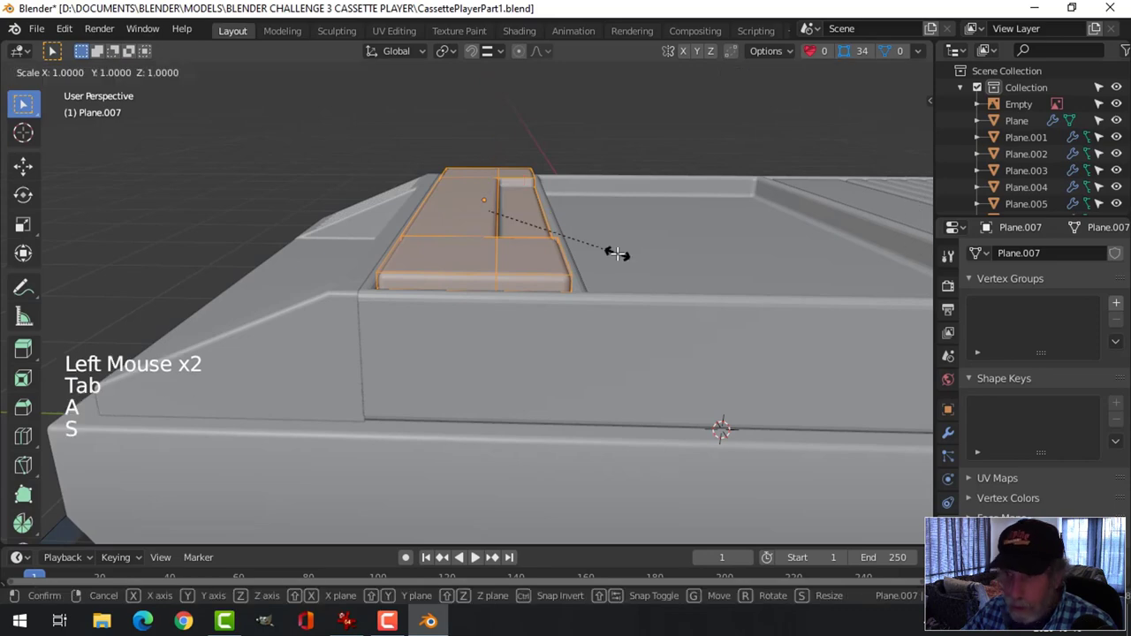
key("z")
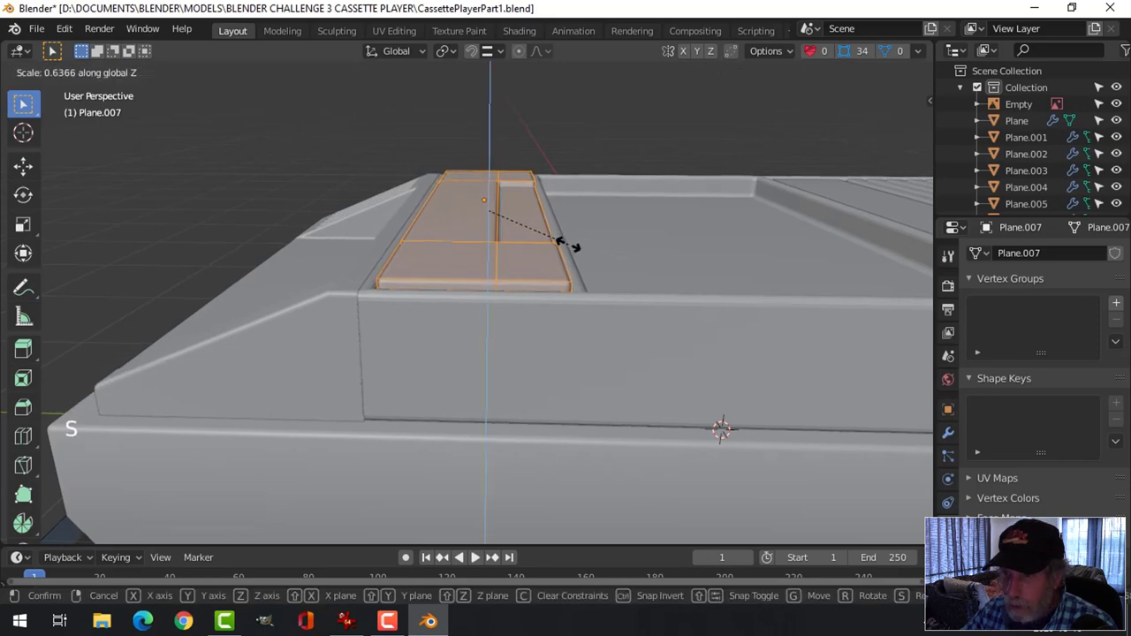
left_click(546, 245)
key("Tab")
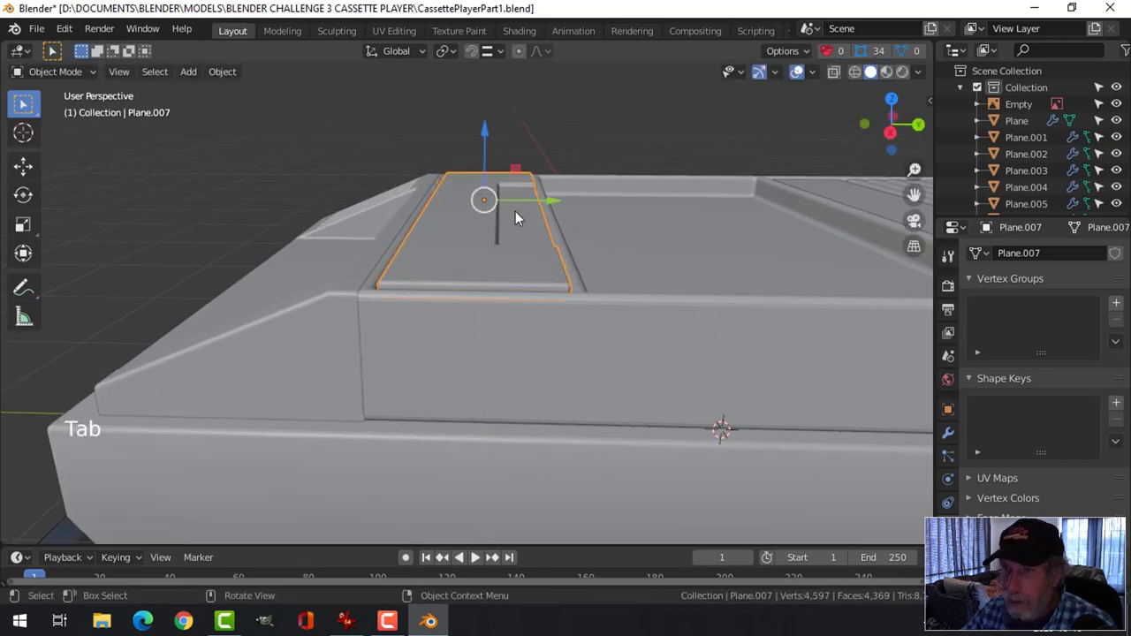
left_click_drag(485, 146, 500, 224)
key("alt+a")
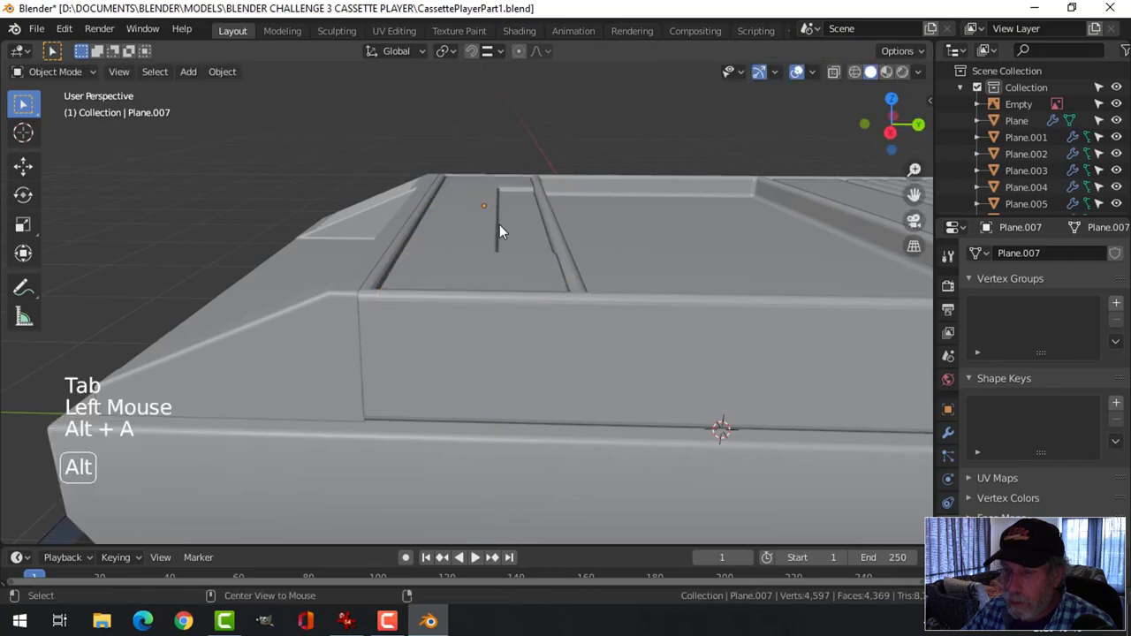
- Deepen the cassette well by lowering its floor face slightly along Z in the upper body, and leave mesh editing
middle_click_drag(499, 224, 494, 334)
scroll(525, 289, "down", 3)
middle_click_drag(525, 289, 530, 279, "shift")
middle_click_drag(531, 278, 528, 160)
scroll(586, 300, "up", 2)
left_click(518, 228)
key("Tab")
key("3")
left_click(518, 230)
left_click_drag(527, 160, 525, 181)
middle_click_drag(525, 181, 503, 295)
key("alt+a")
key("Tab")
scroll(573, 231, "down", 2)
scroll(573, 232, "down", 1)
key("alt+a")
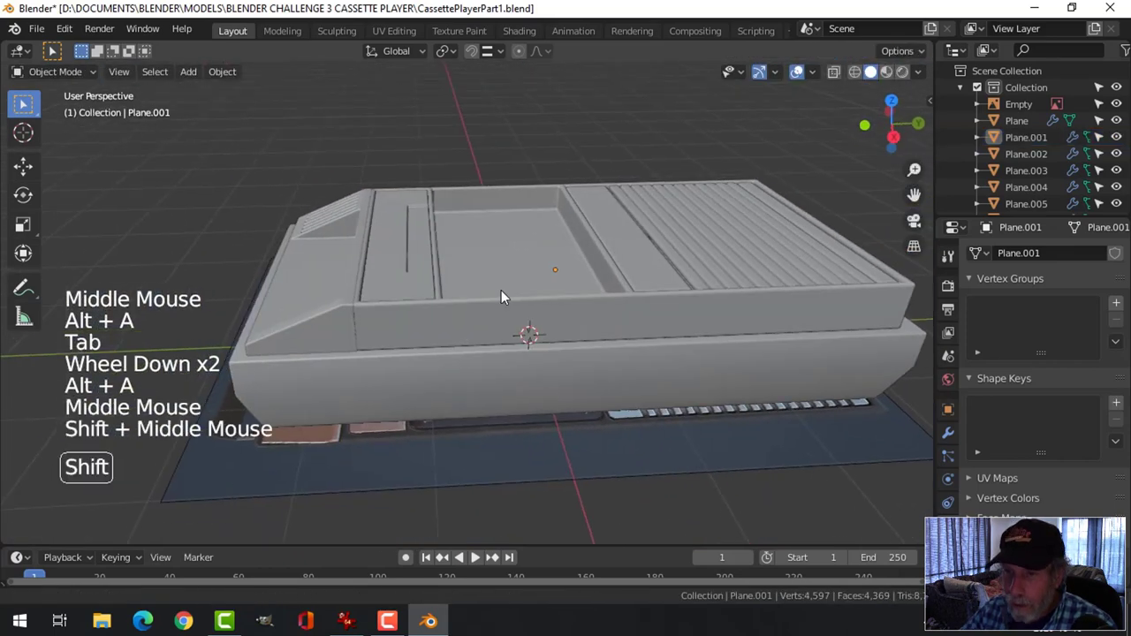
- Move the sloped end section with the grille slots about -0.0068 m along Y and deselect it
scroll(524, 299, "up", 1)
left_click(482, 317)
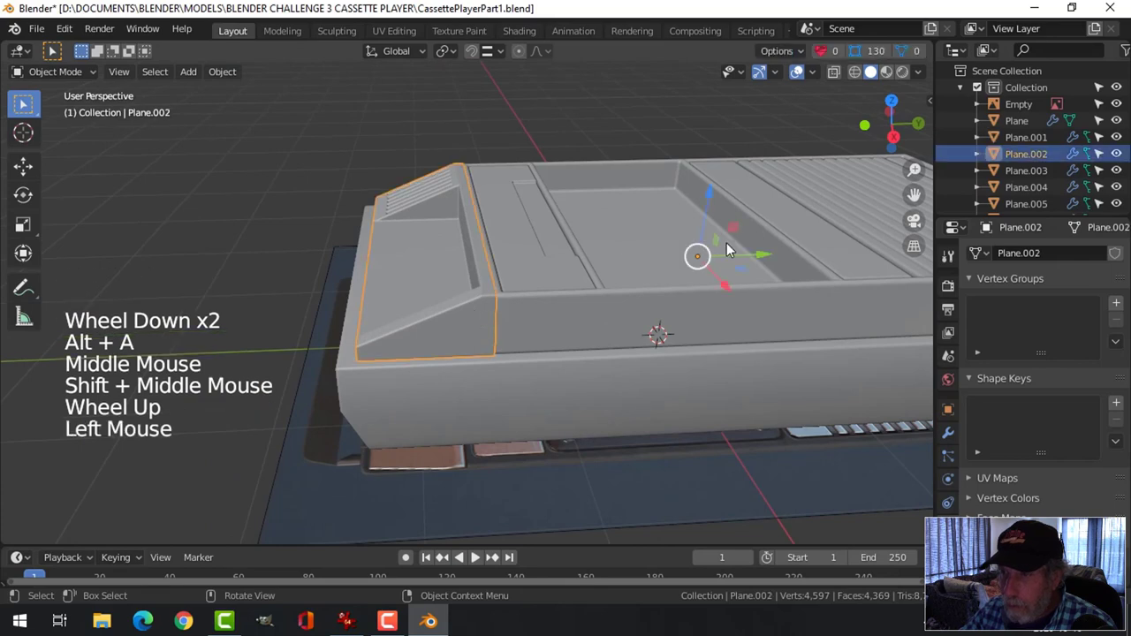
left_click_drag(770, 249, 661, 279)
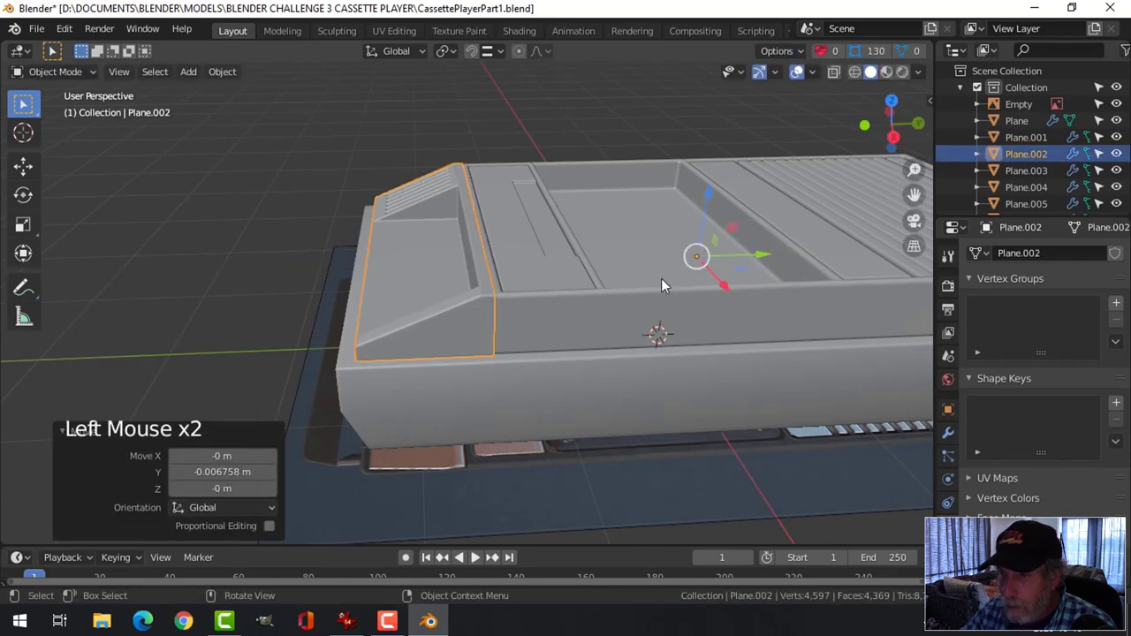
key("alt+a")
- Add a horizontal loop cut around the lower base, just above the bend where its sides taper inward
middle_click_drag(662, 278, 457, 280)
scroll(630, 302, "down", 3)
left_click(570, 235)
key("Tab")
key("ctrl+r")
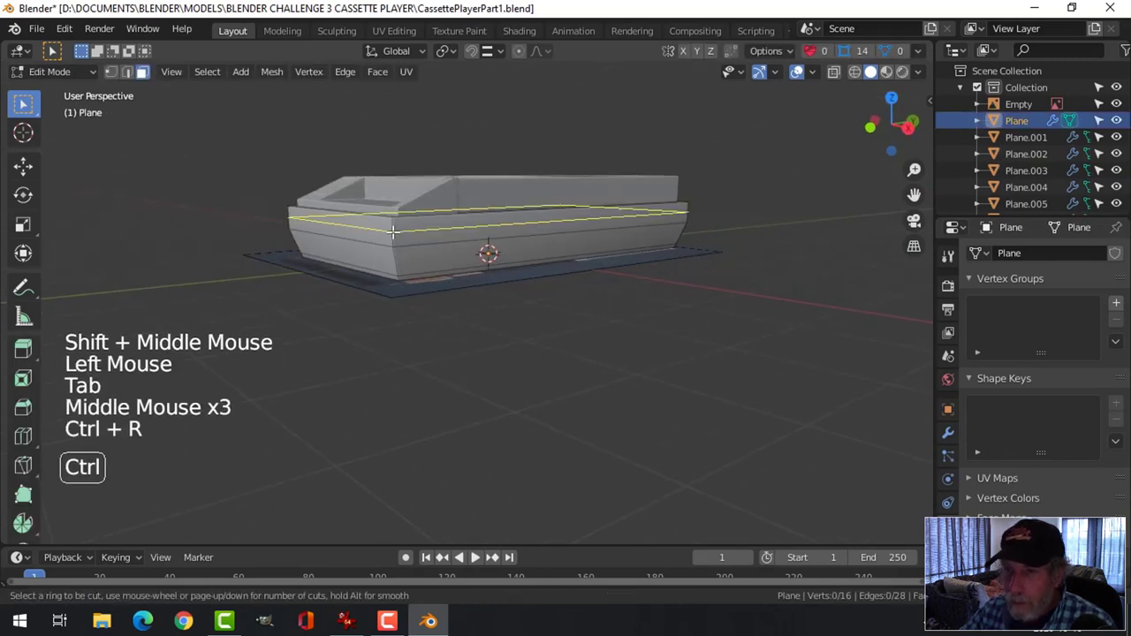
left_click(393, 231)
left_click(501, 222)
key("alt+a")
- Select the upright edges at all four corners of the lower base and bevel them about 0.078 m with 4 segments
middle_click_drag(500, 222, 503, 275)
scroll(424, 253, "up", 2)
left_click(439, 244, "alt+shift")
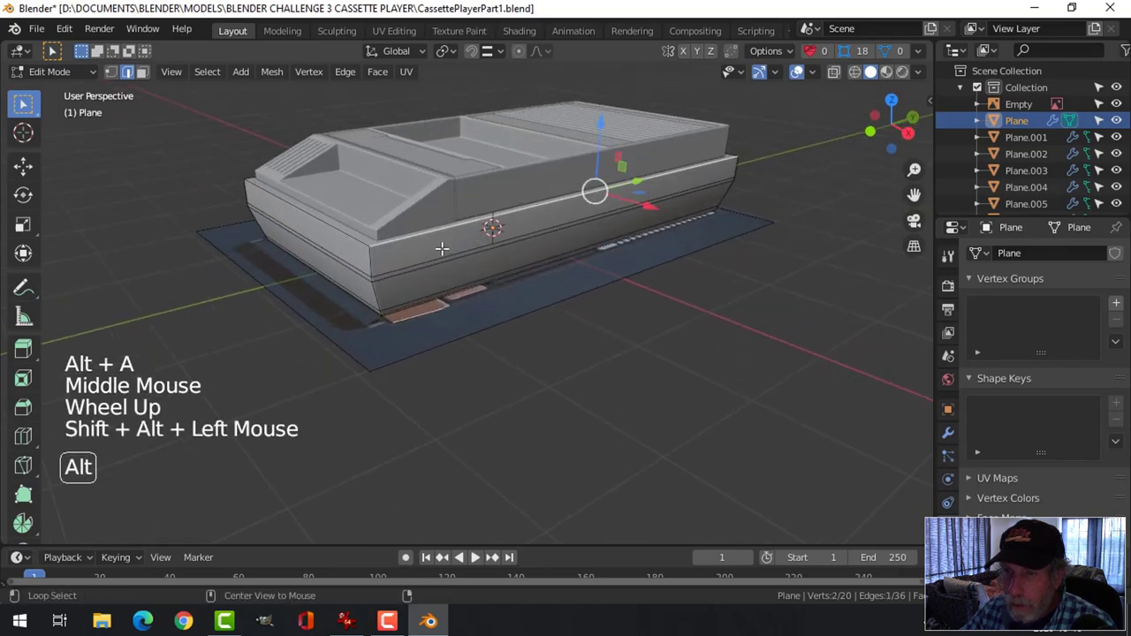
key("alt+a")
left_click(374, 270, "alt+shift")
middle_click_drag(681, 260, 590, 253)
left_click(632, 276, "alt+shift")
scroll(785, 293, "down", 2)
middle_click_drag(785, 294, 646, 285)
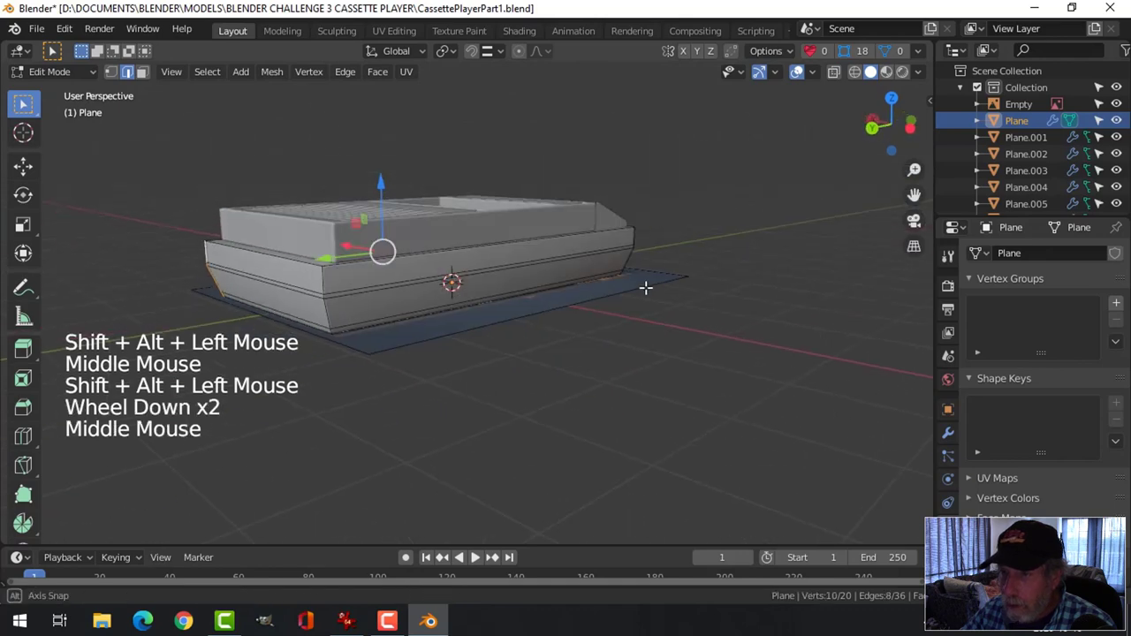
left_click(740, 284, "alt+shift")
middle_click_drag(741, 283, 437, 348)
left_click(719, 291, "alt+shift")
scroll(513, 276, "up", 2)
left_click(566, 305, "alt+shift")
middle_click_drag(566, 305, 690, 307)
key("ctrl+b")
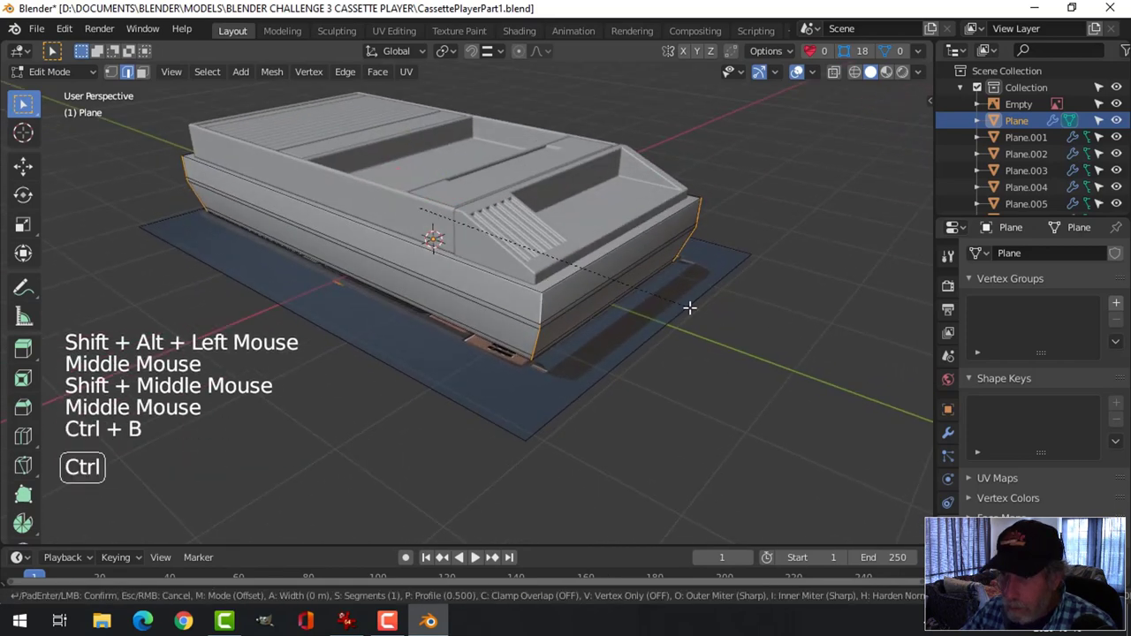
scroll(698, 311, "up", 3)
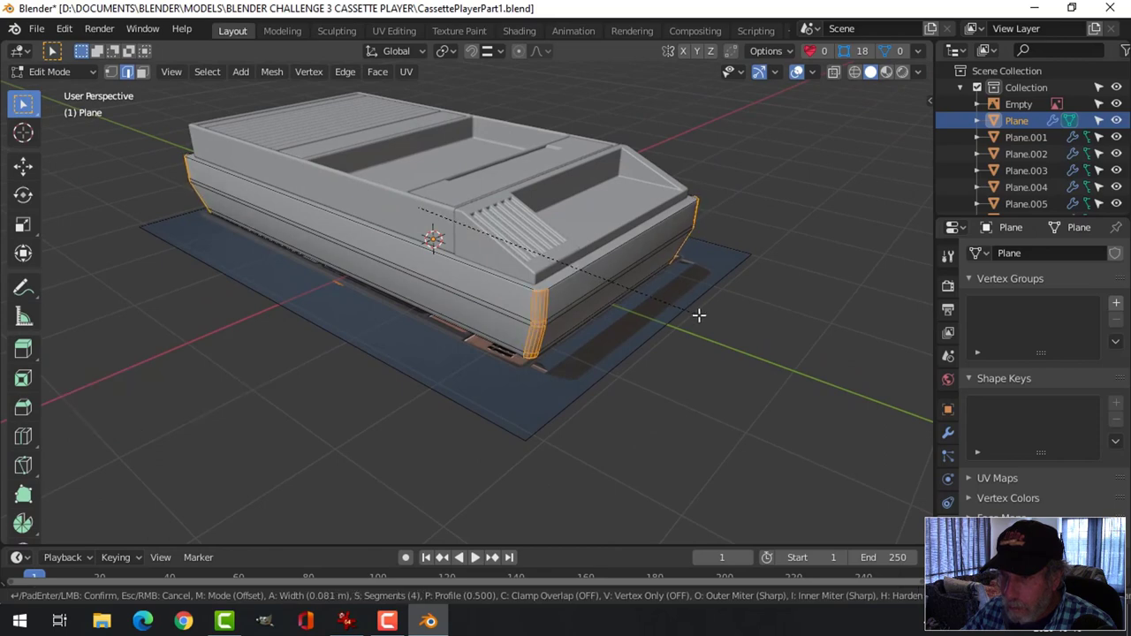
scroll(698, 315, "up", 1)
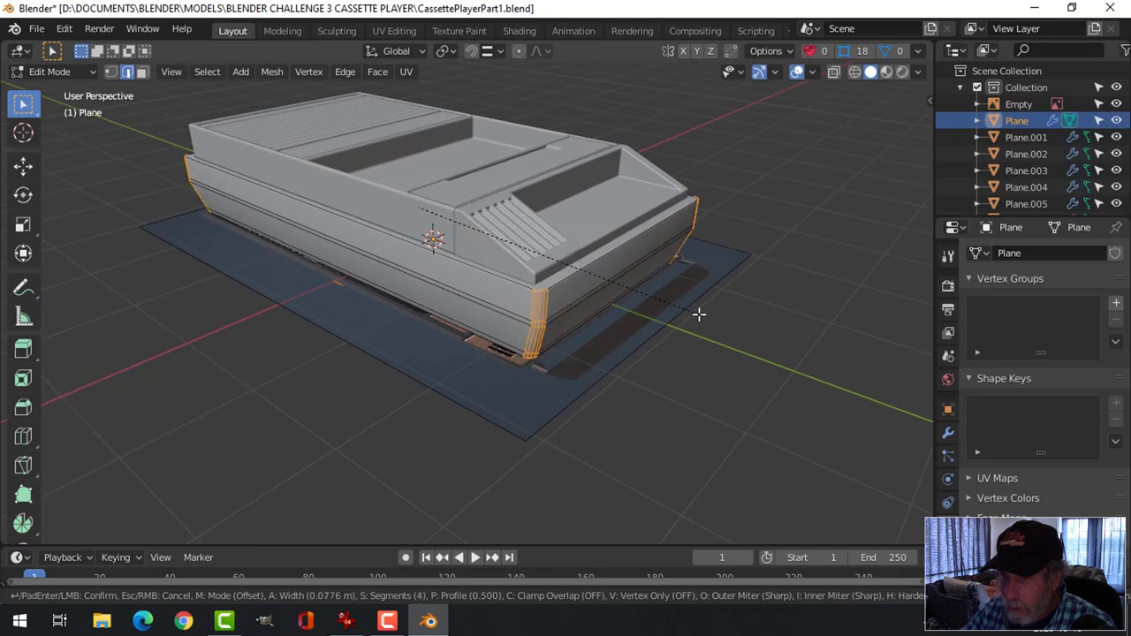
left_click(698, 314)
key("alt+a")
key("Tab")
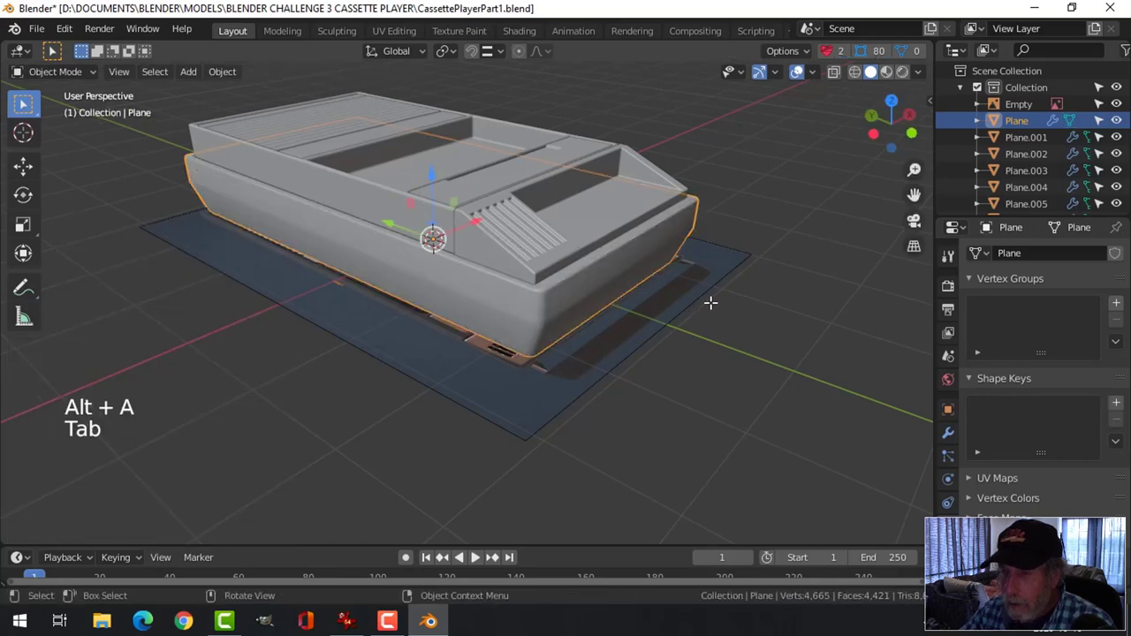
- Highlight the lower base's n-gons and delete its large underside face
key("Tab")
left_click(827, 54)
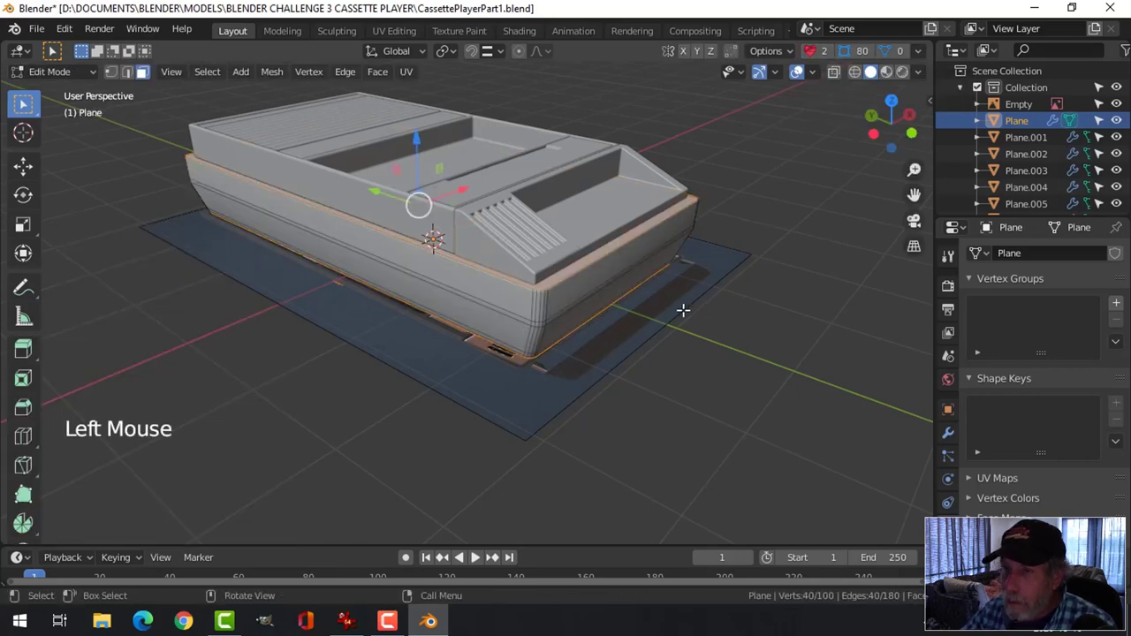
middle_click_drag(684, 310, 594, 271)
key("alt+a")
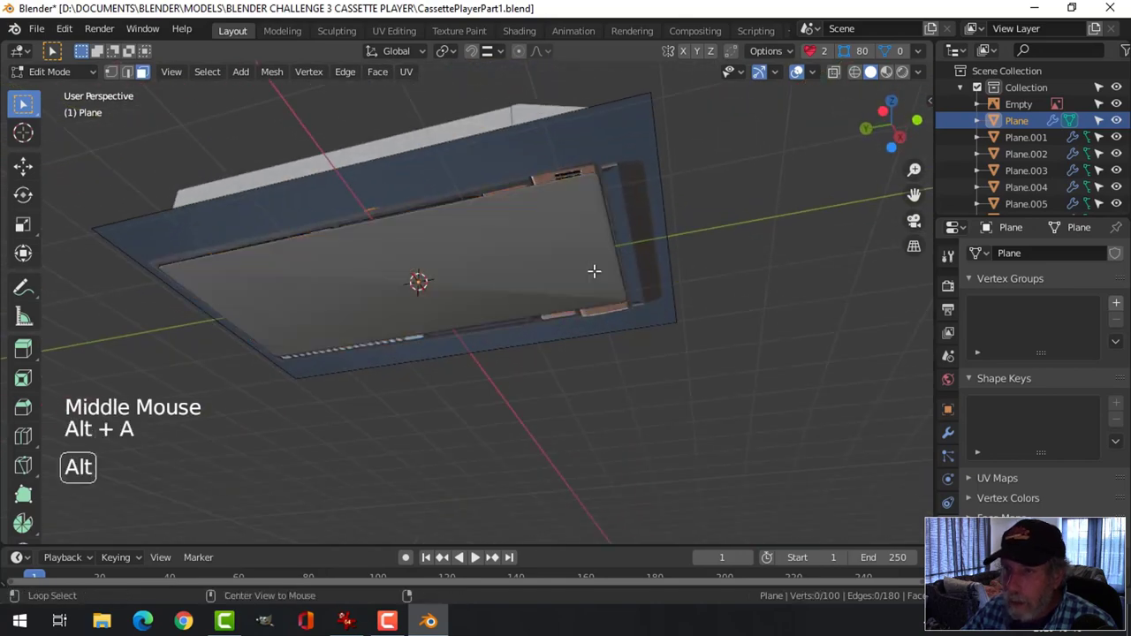
key("3")
left_click(521, 240)
key("x")
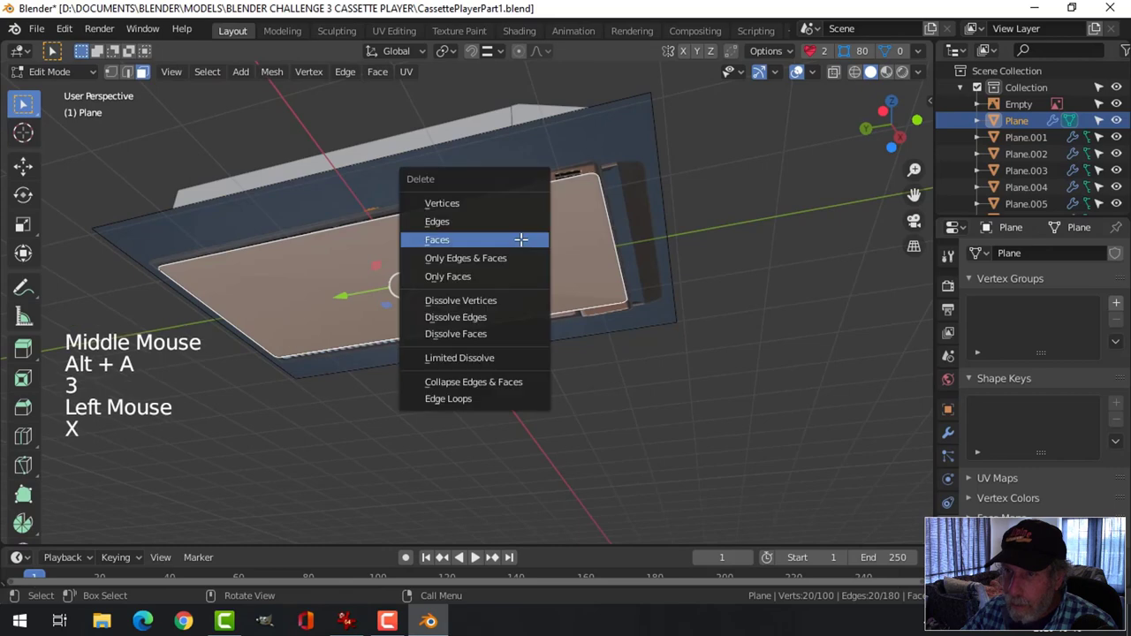
left_click(521, 240)
middle_click_drag(521, 240, 682, 289)
key("Tab")
key("alt+a")
- Lower the upper of the two horizontal edge loops around the base's sides slightly along Z, and deselect the base
left_click(556, 320)
middle_click_drag(556, 320, 668, 293)
key("alt+a")
left_click(442, 282)
key("Tab")
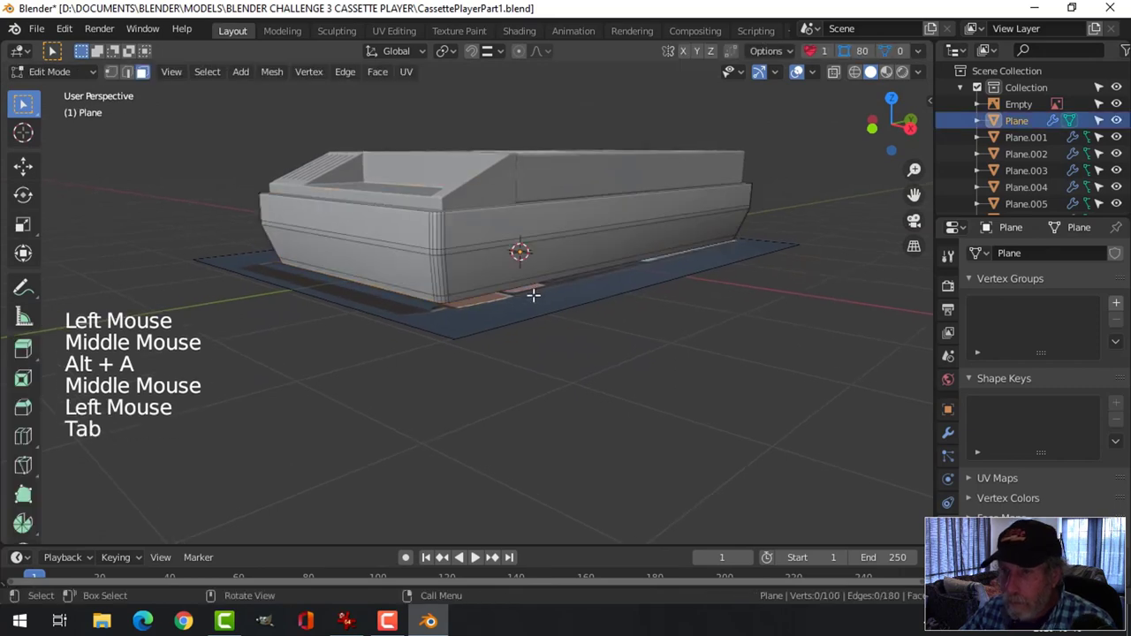
middle_click_drag(534, 292, 424, 240)
scroll(472, 291, "up", 2)
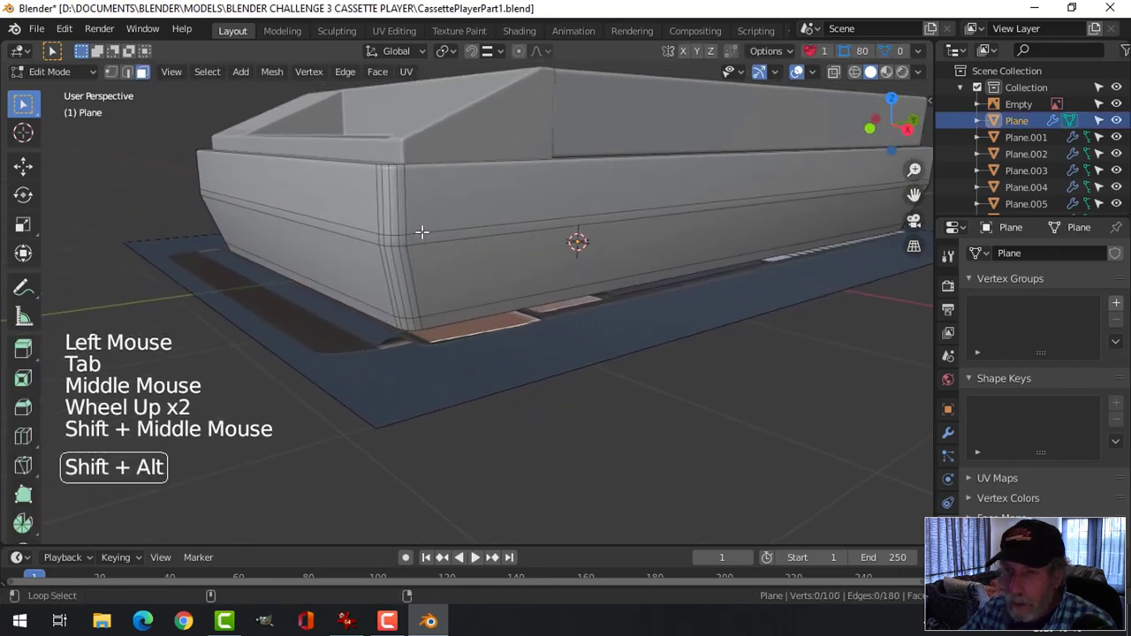
left_click(447, 232, "alt+shift")
key("alt+a")
key("2")
left_click(430, 232, "alt+shift")
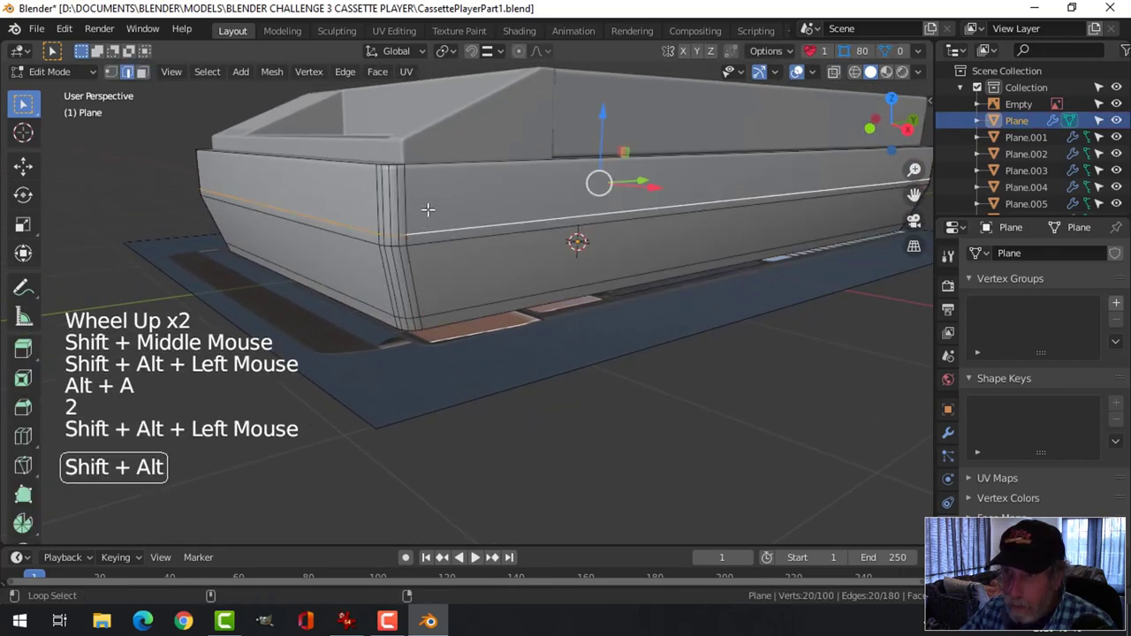
left_click_drag(607, 115, 612, 123)
key("Tab")
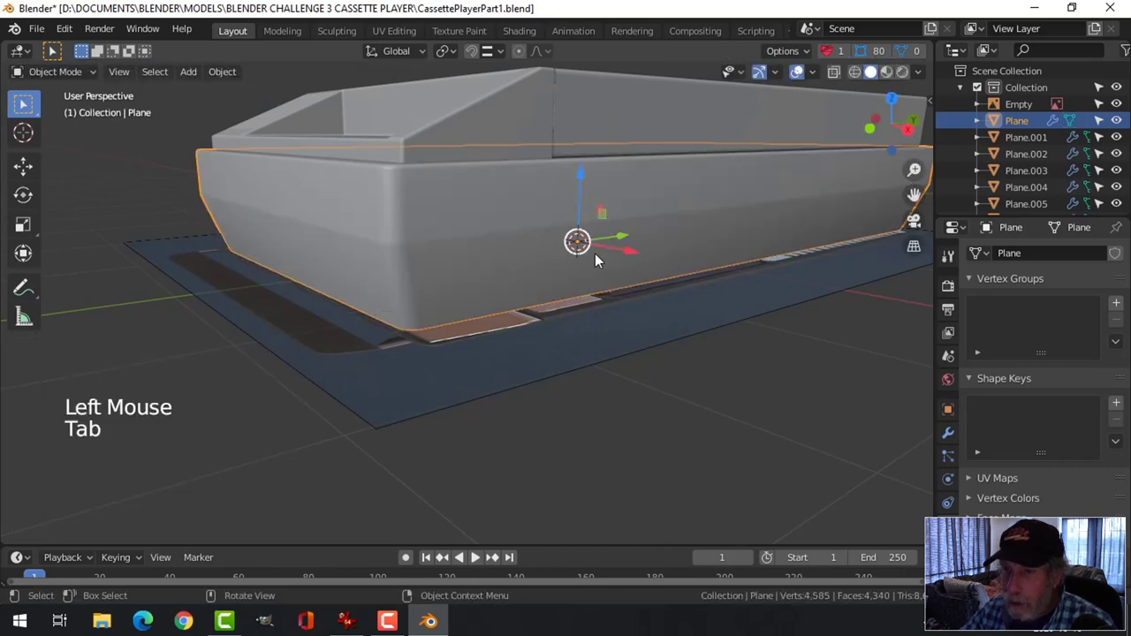
middle_click_drag(594, 253, 462, 279)
key("alt+a")
- Examine the player over the reference image in top wireframe view, around the cassette well and button panel
scroll(463, 279, "down", 3)
middle_click_drag(590, 272, 465, 304)
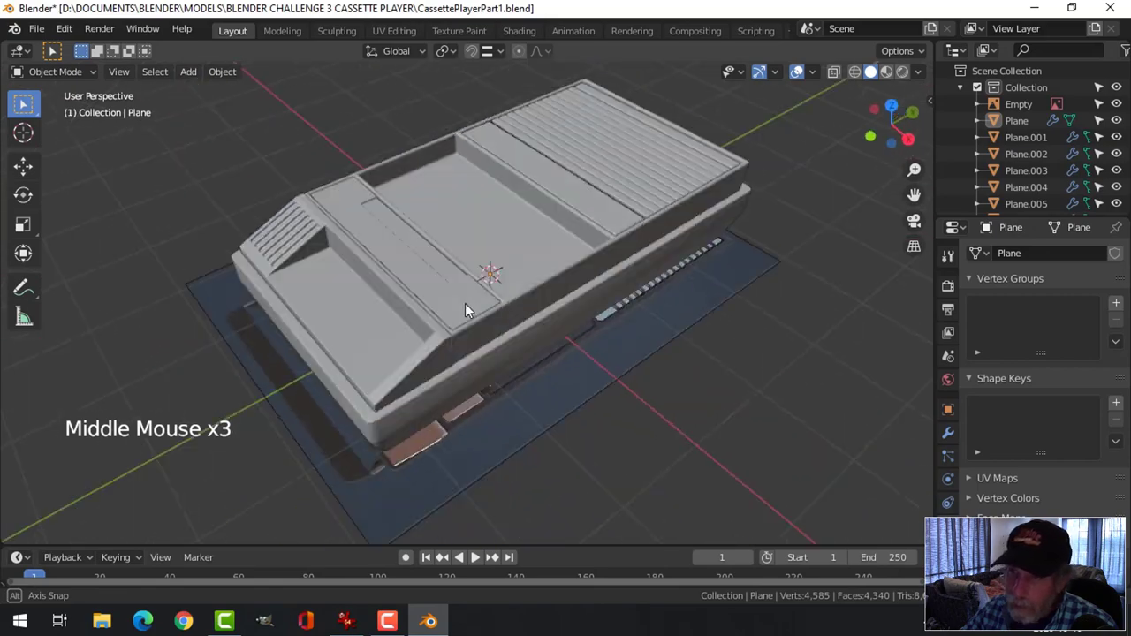
scroll(465, 304, "down", 2)
middle_click_drag(565, 283, 548, 296, "shift")
mouse_move(548, 296)
middle_mouse_down()
mouse_move(536, 308)
mouse_move(548, 300)
middle_mouse_up()
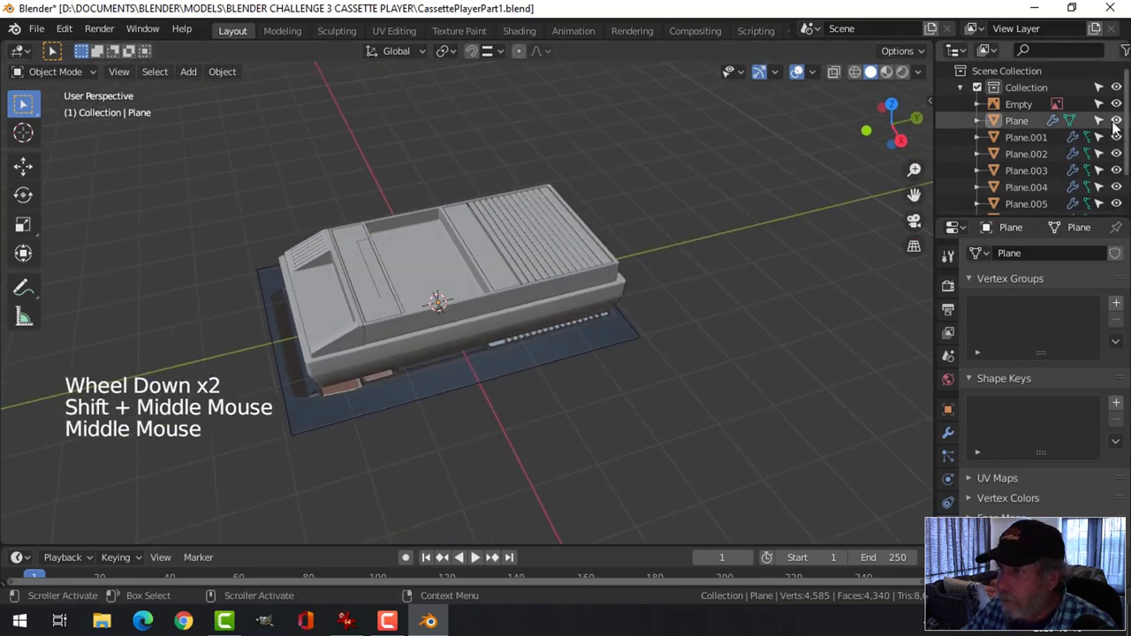
key("KP_7")
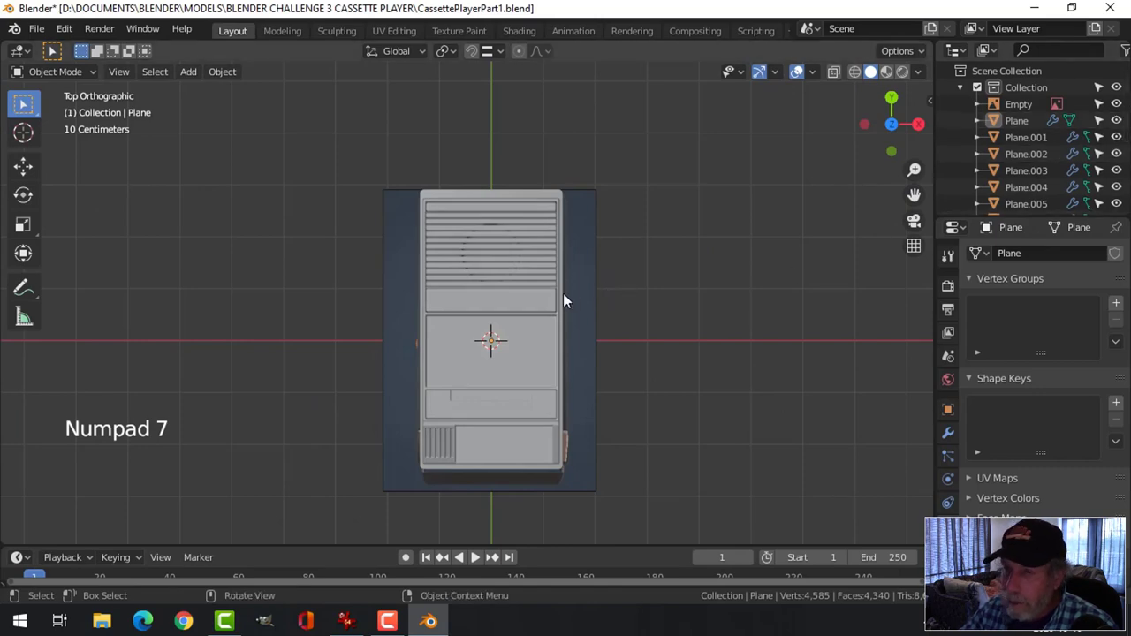
key("z")
scroll(528, 328, "up", 5)
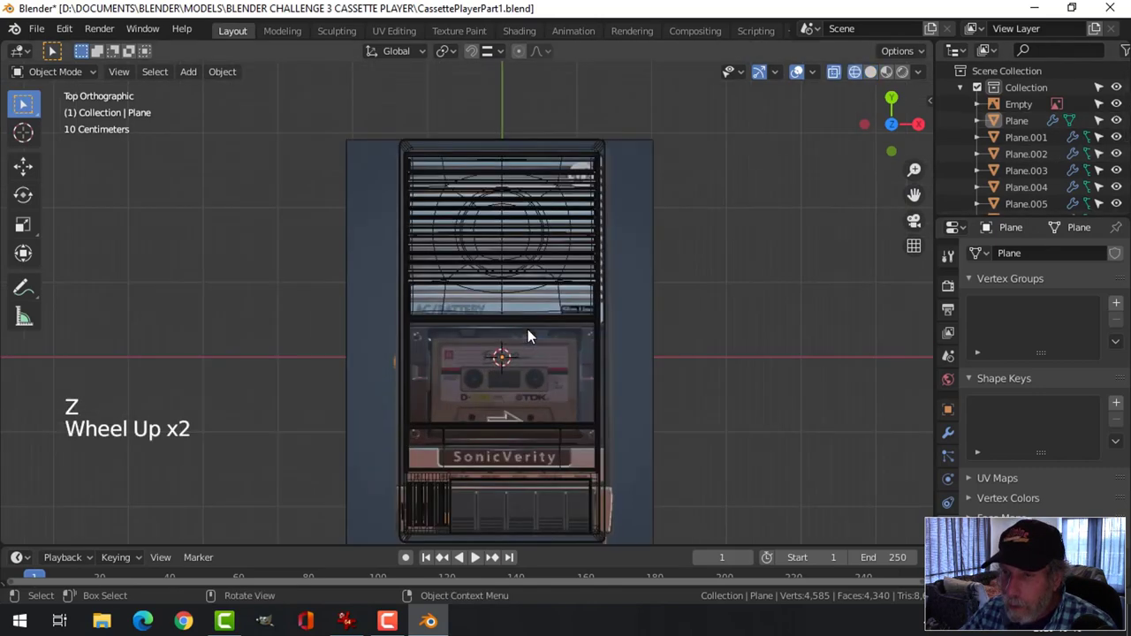
middle_click_drag(600, 409, 593, 309, "shift")
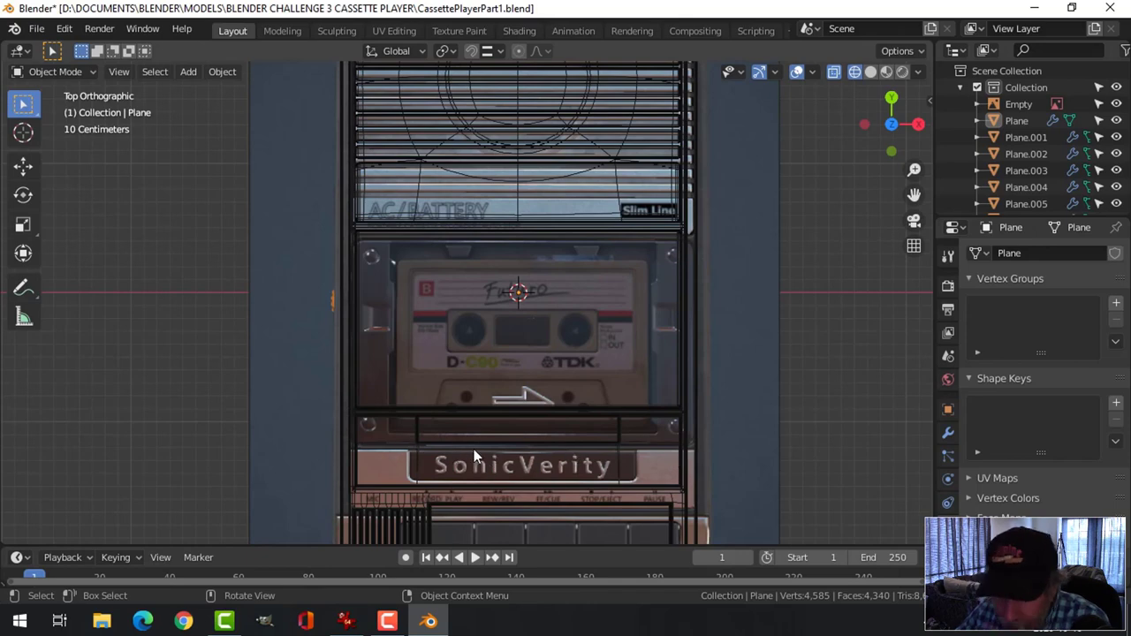
left_click(415, 422)
key("Tab")
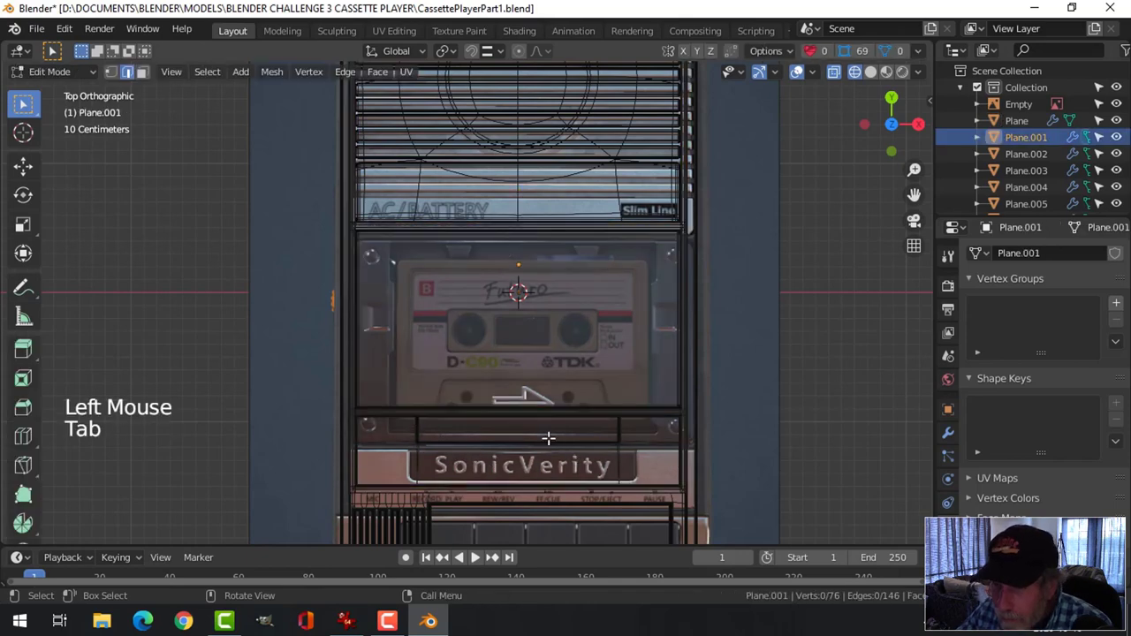
key("z")
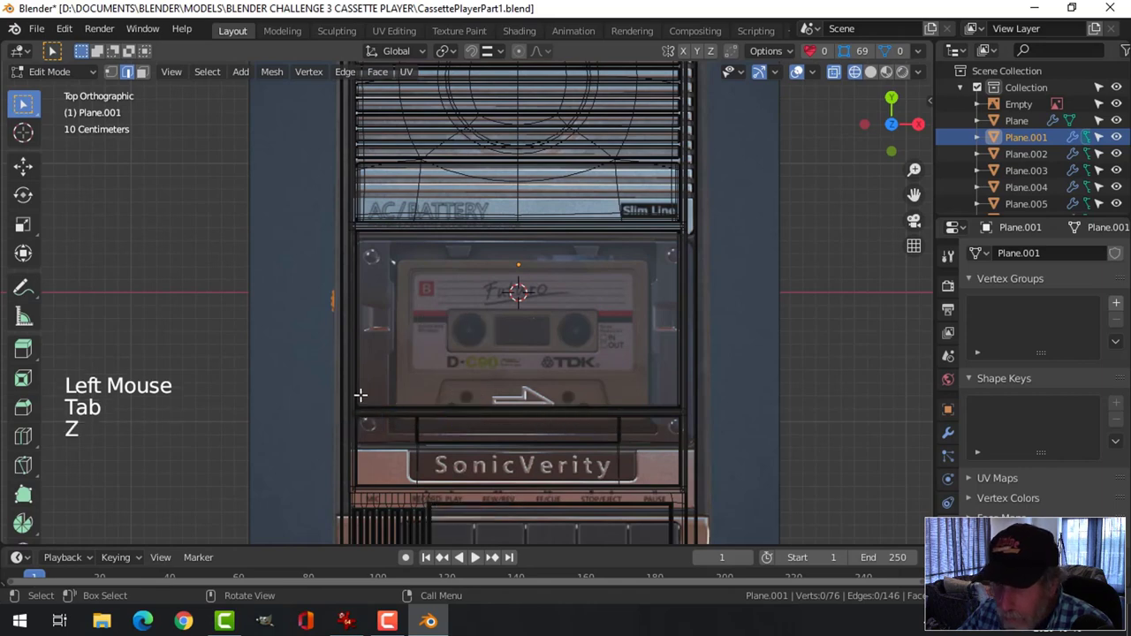
key("b")
left_click_drag(297, 370, 723, 432)
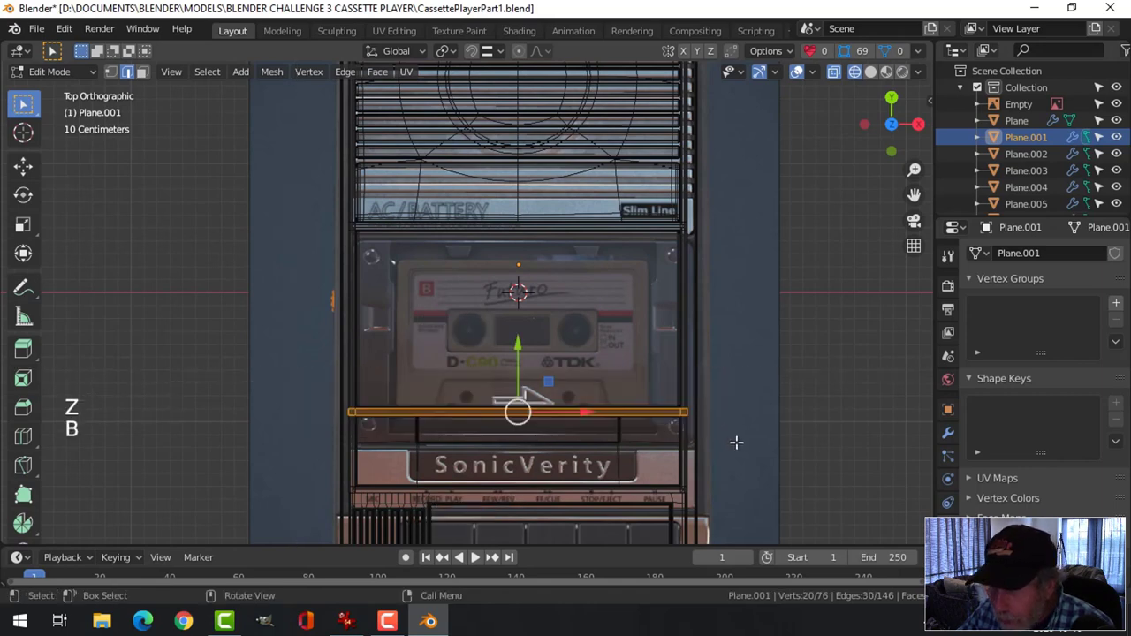
scroll(736, 442, "up", 1)
middle_click_drag(733, 433, 729, 399, "shift")
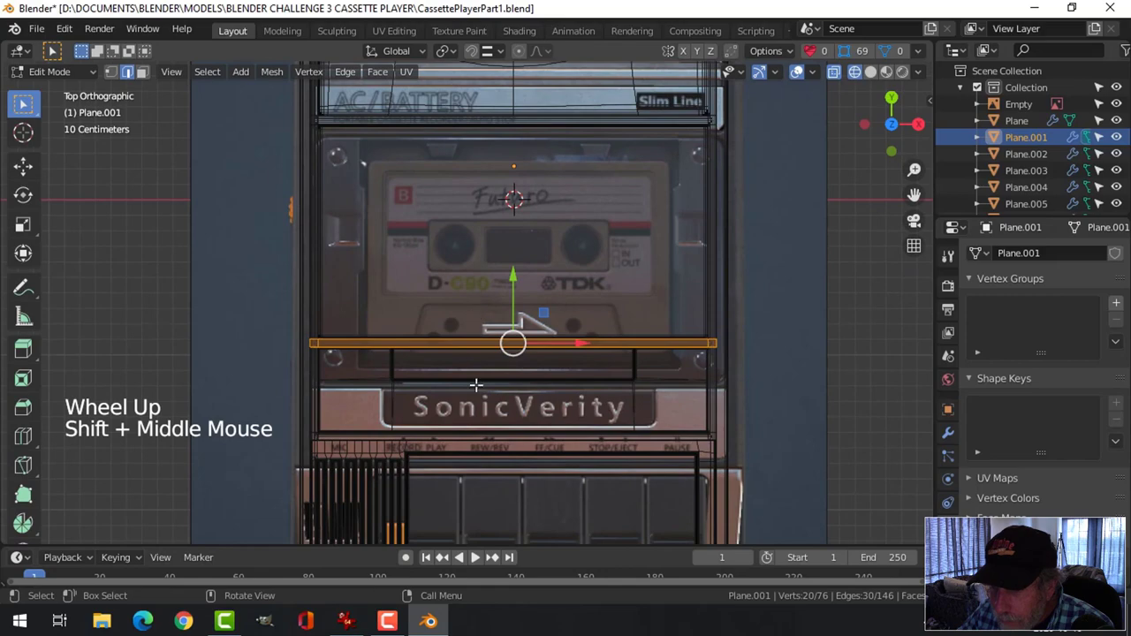
key("z")
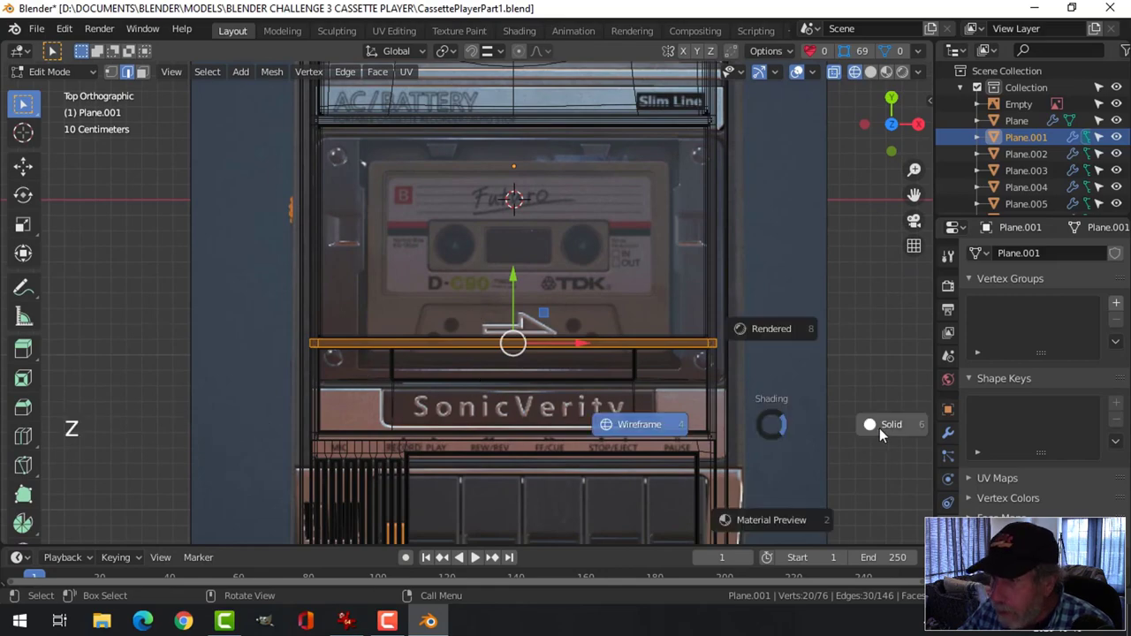
mouse_move(880, 428)
middle_mouse_down()
mouse_move(740, 412)
mouse_move(710, 387)
mouse_move(623, 415)
middle_mouse_up()
key("alt+a")
scroll(710, 389, "down", 4)
scroll(623, 416, "up", 2)
mouse_move(485, 398)
middle_mouse_down("shift")
mouse_move(595, 392)
mouse_move(596, 359)
mouse_move(578, 429)
mouse_move(692, 467)
mouse_move(659, 424)
mouse_move(556, 392)
mouse_move(557, 412)
mouse_move(560, 398)
middle_mouse_up("shift")
scroll(589, 380, "down", 2)
key("Tab")
key("alt+a")
- Compare the speaker grille and cassette well with the reference image in top wireframe view
key("KP_7")
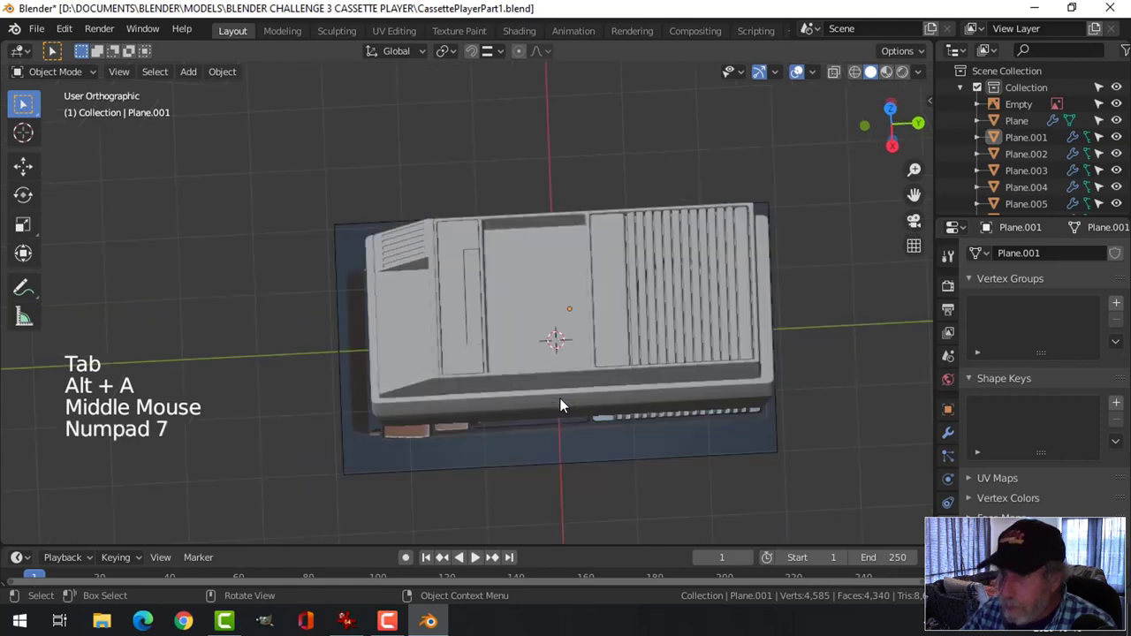
key("z")
left_click(560, 303)
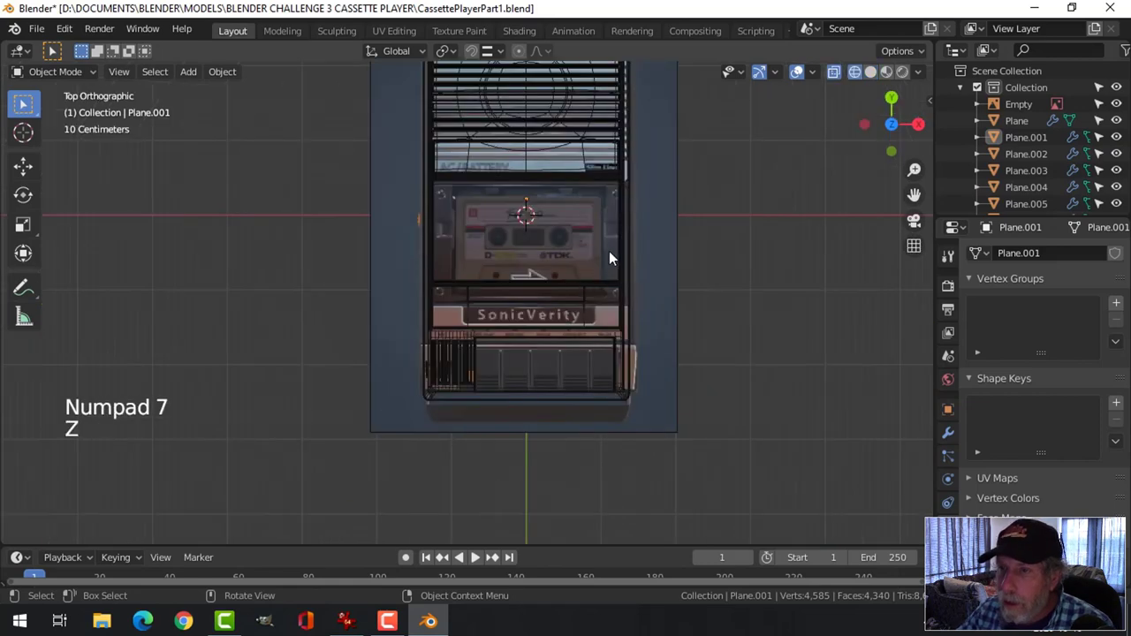
middle_click_drag(609, 251, 586, 376, "shift")
scroll(591, 381, "up", 2)
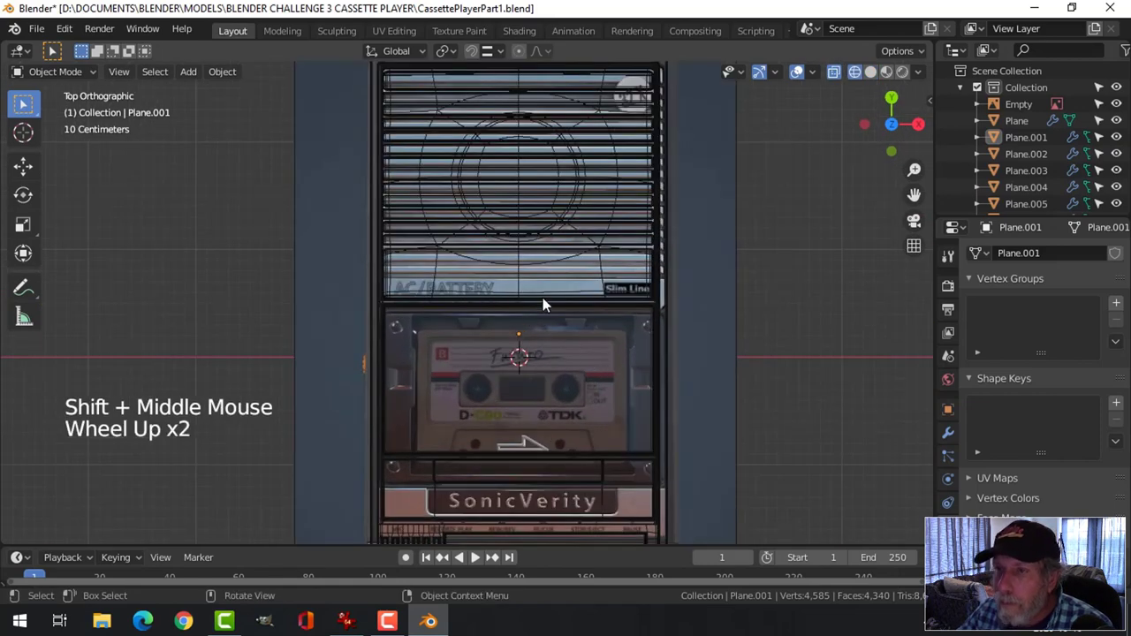
scroll(552, 272, "down", 1)
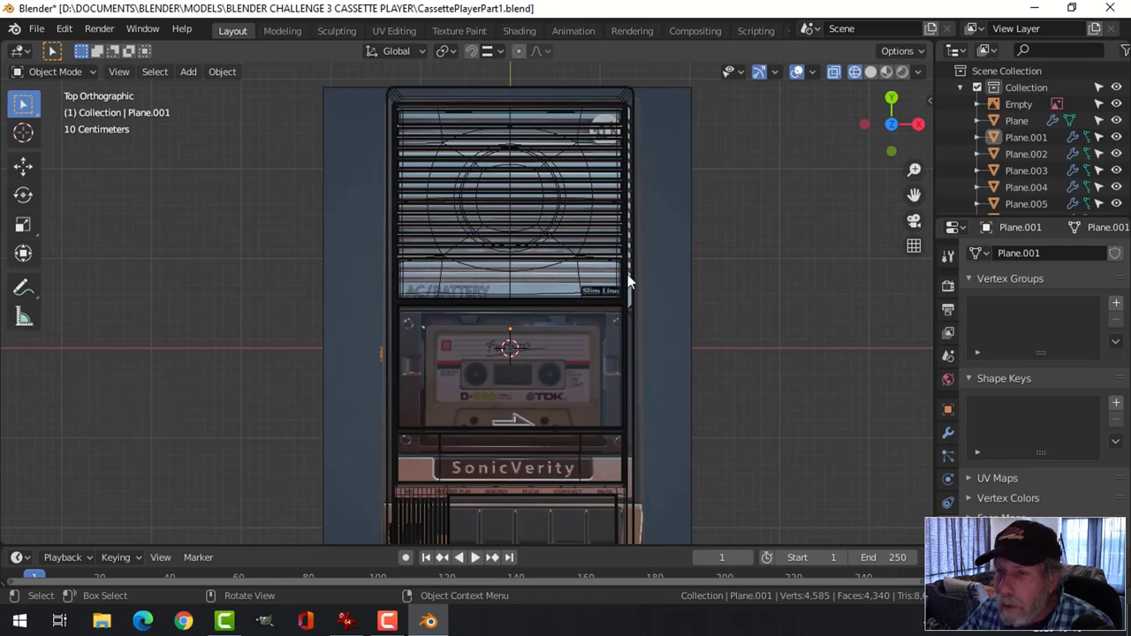
scroll(616, 306, "up", 1)
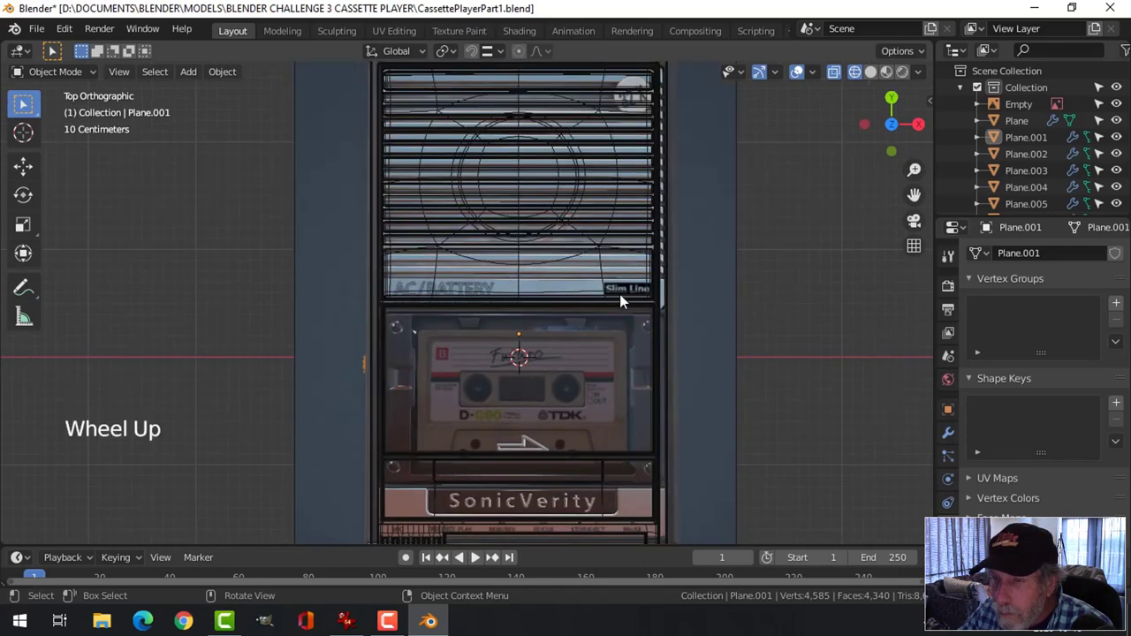
scroll(640, 295, "down", 1)
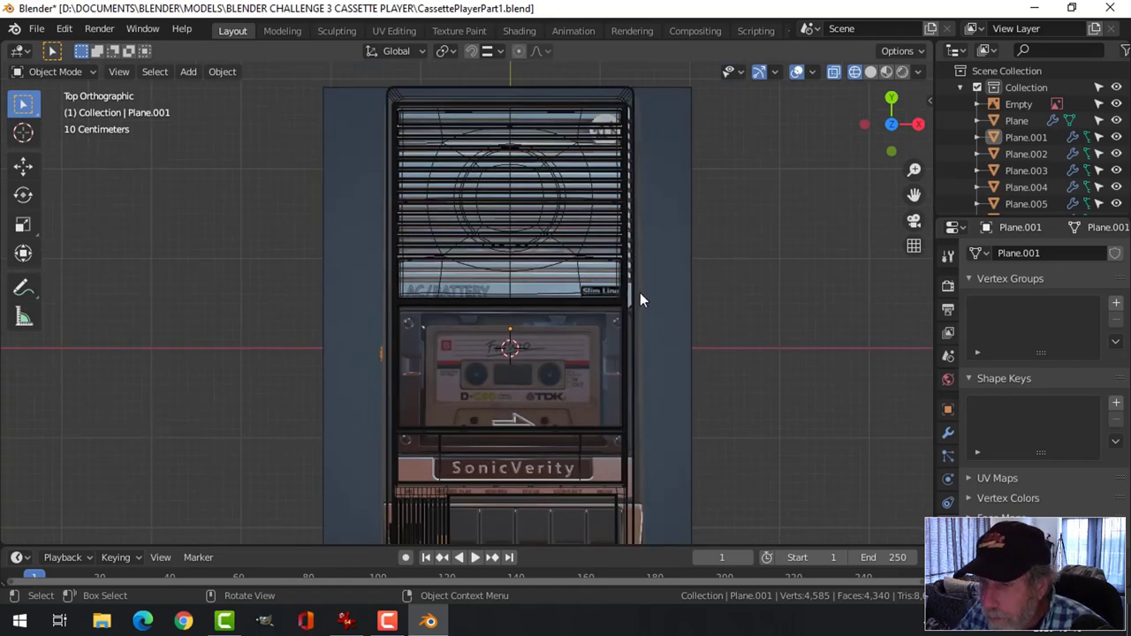
- Examine which objects form the frame, speaker surface and flat strip between the cassette well and the grille
left_click(553, 311)
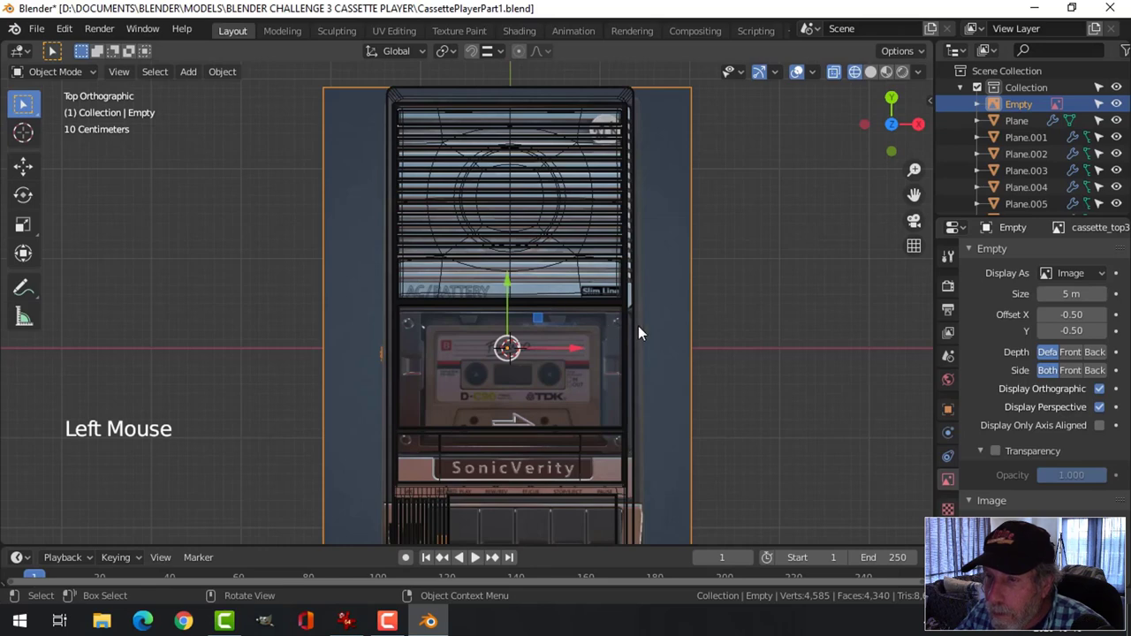
left_click(608, 306)
key("Tab")
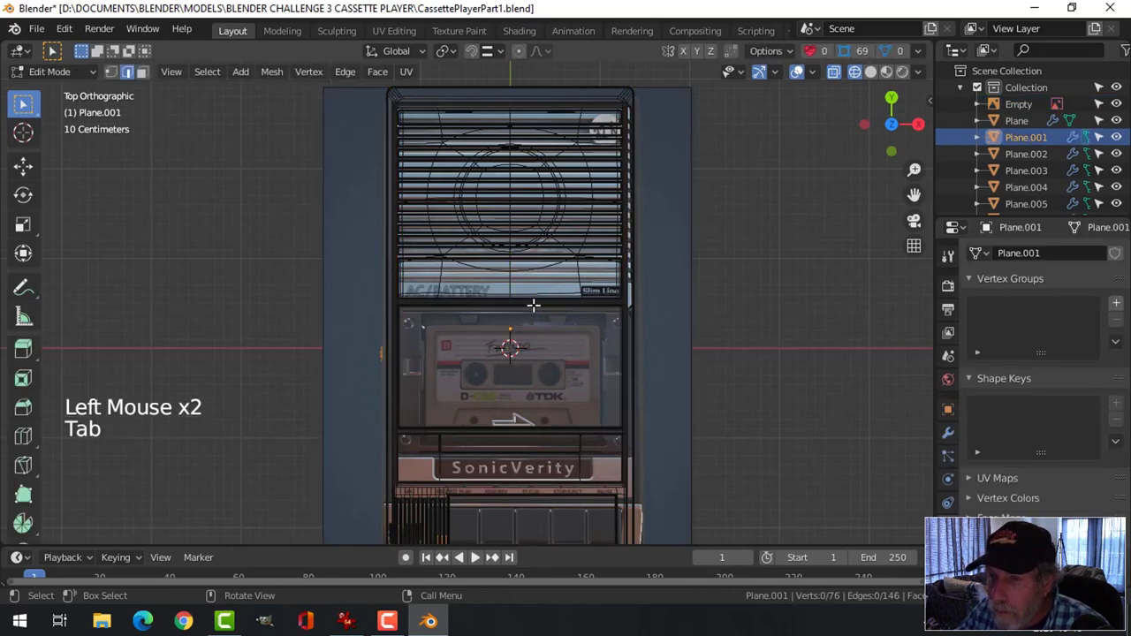
key("Tab")
scroll(510, 331, "up", 1)
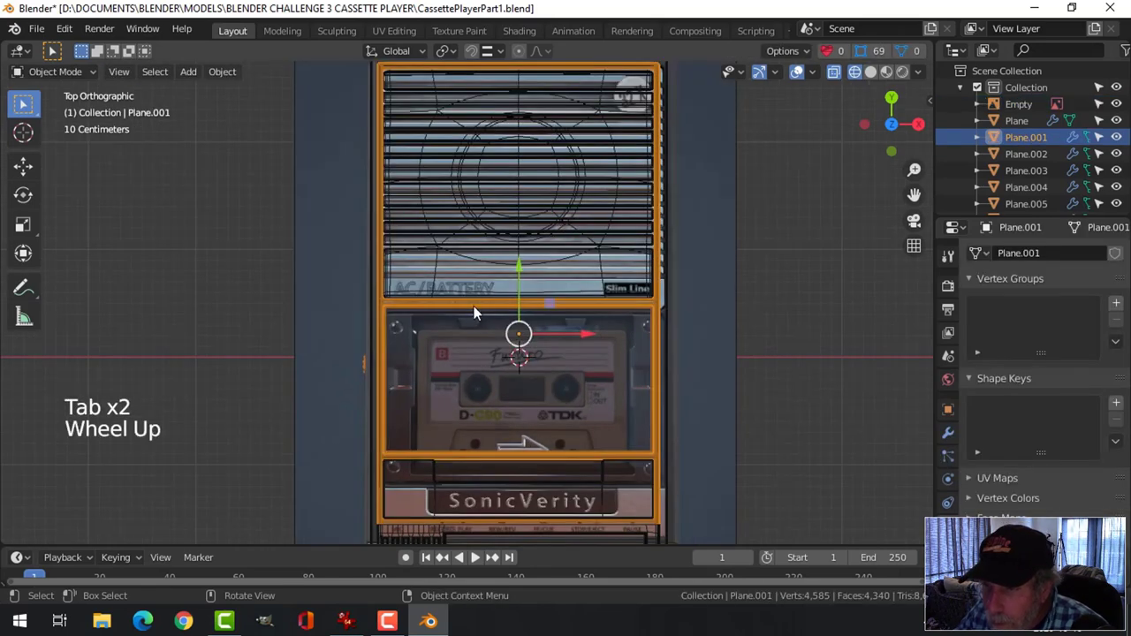
left_click(566, 292)
left_click(564, 316)
middle_click_drag(564, 316, 537, 237)
left_click(495, 219)
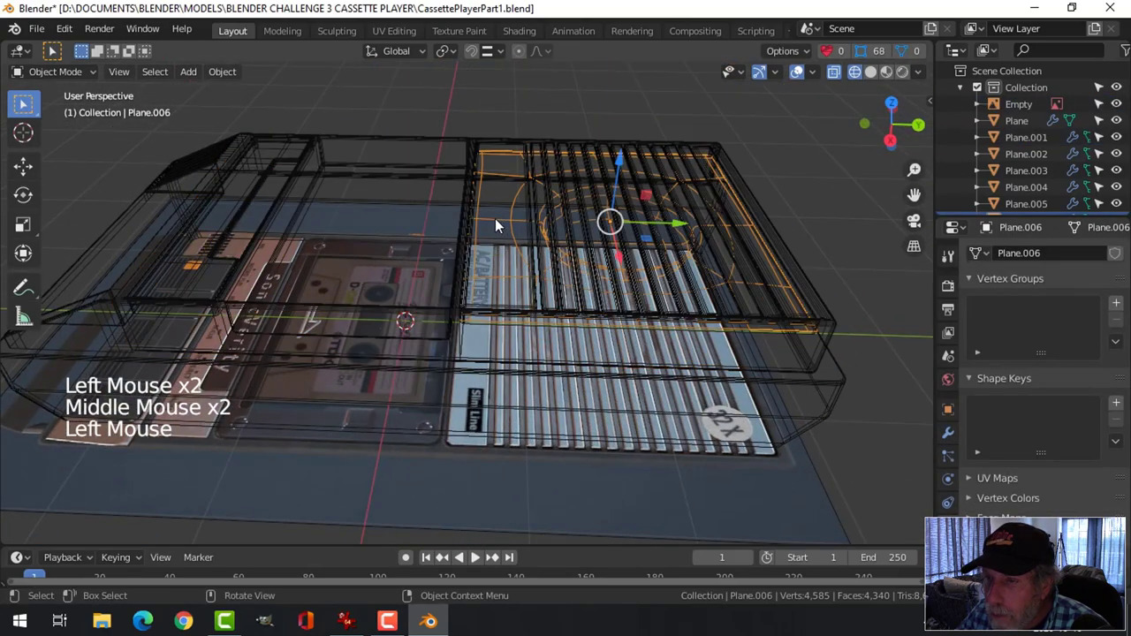
left_click(494, 150)
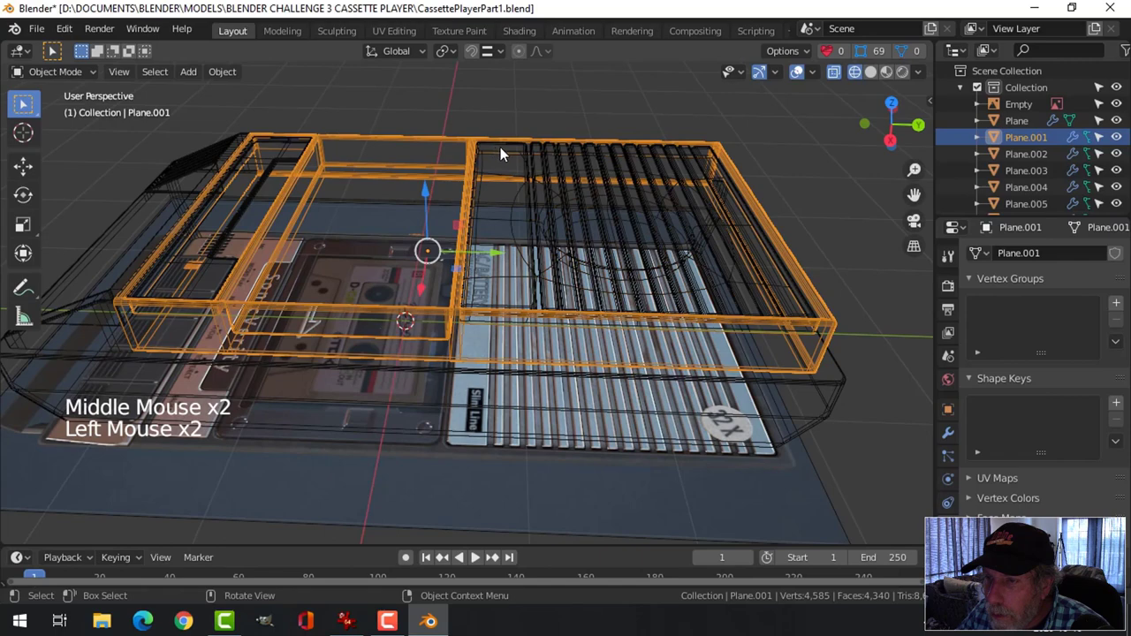
key("Tab")
key("Tab")
left_click(493, 149)
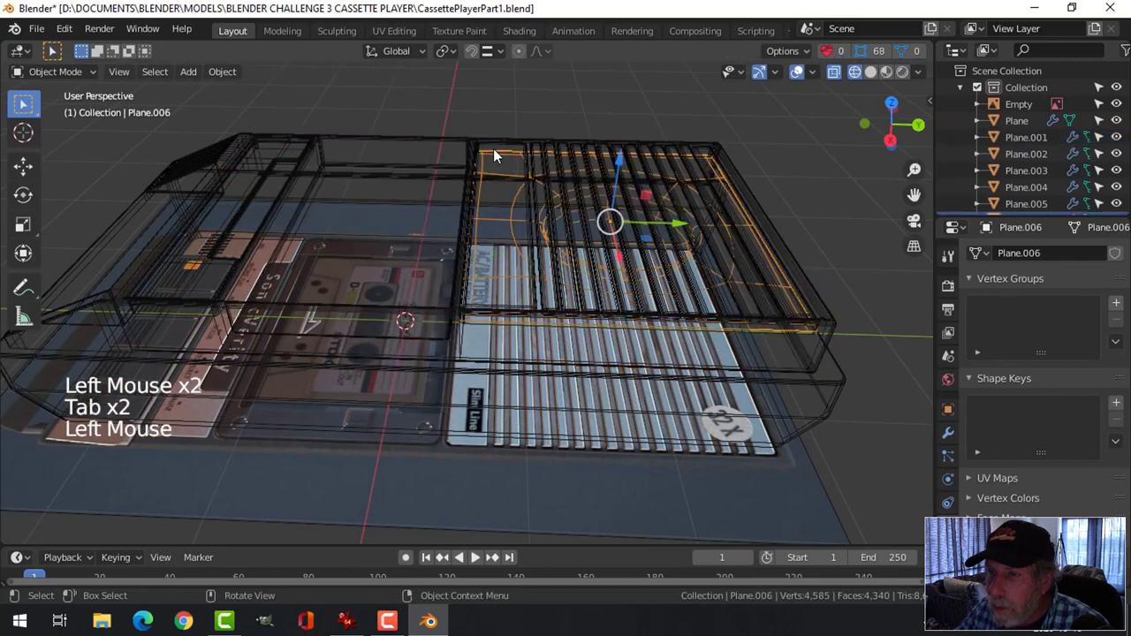
left_click(488, 147)
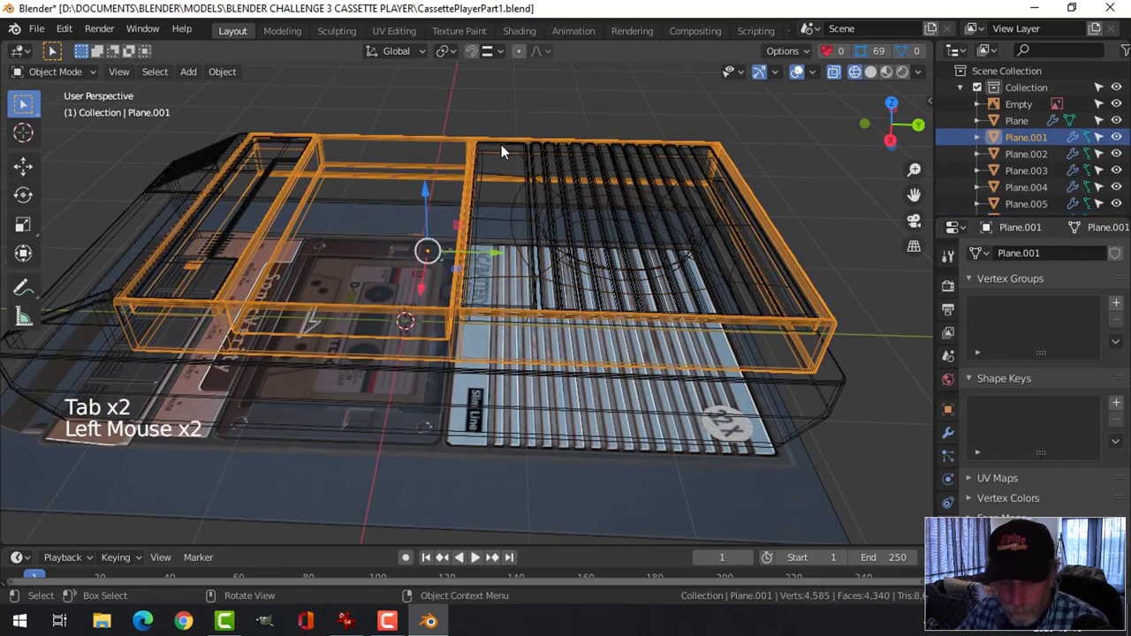
key("z")
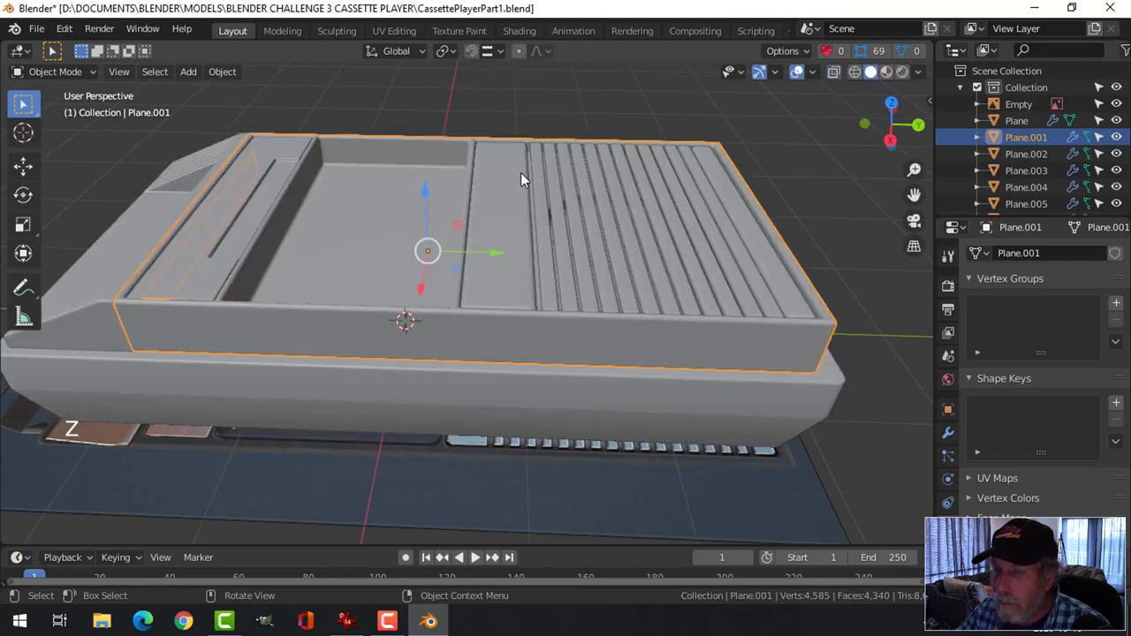
key("Tab")
key("Tab")
- Narrow the flat AC/BATTERY panel by moving its grille-side edge about -0.109 m along Y, and deselect the panel
left_click(504, 180)
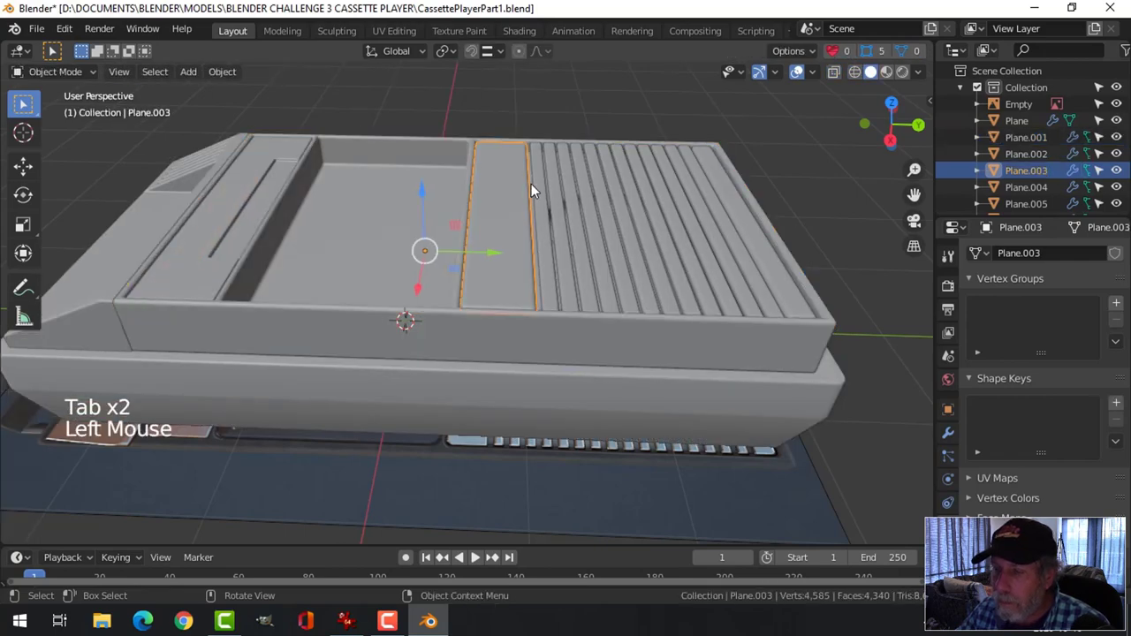
key("KP_7")
key("z")
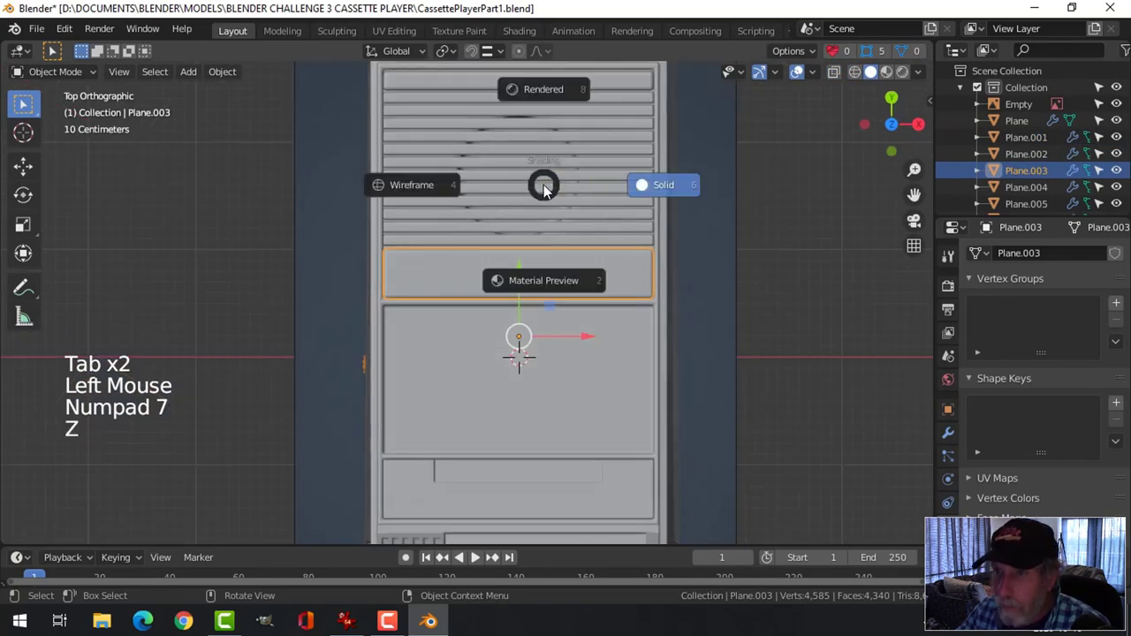
scroll(590, 248, "up", 4)
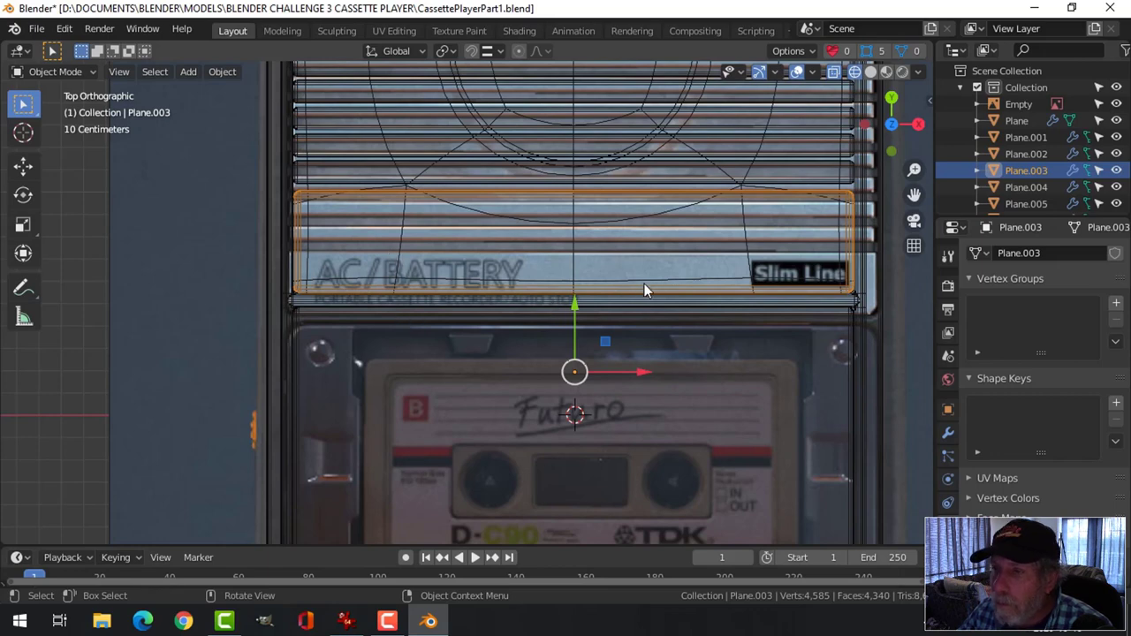
scroll(642, 290, "down", 2)
scroll(636, 285, "down", 2)
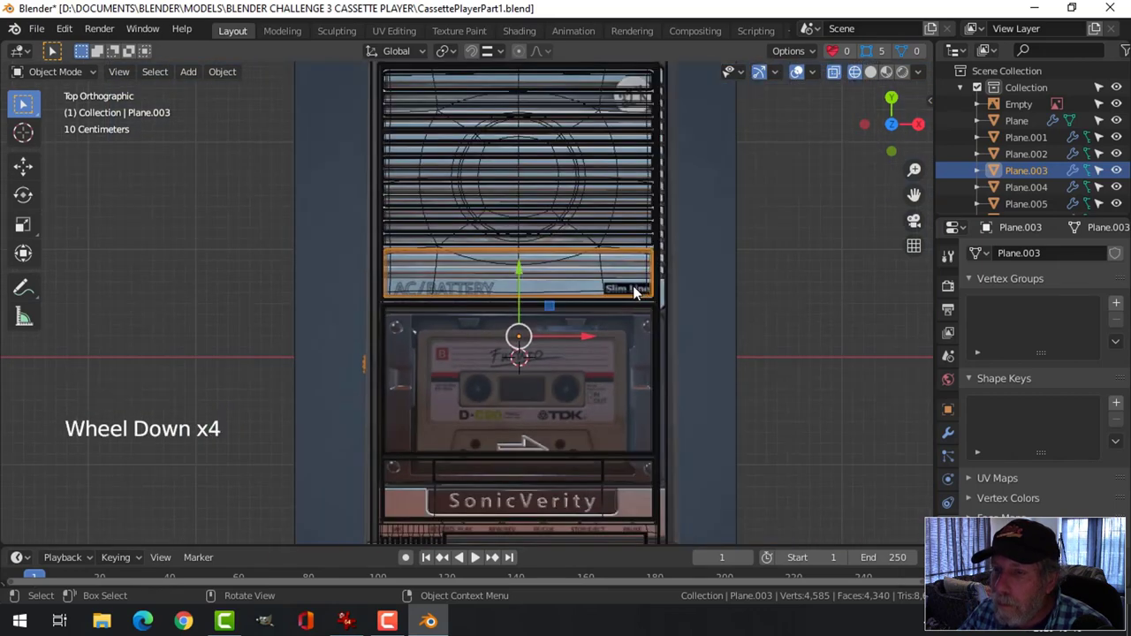
scroll(634, 286, "up", 1)
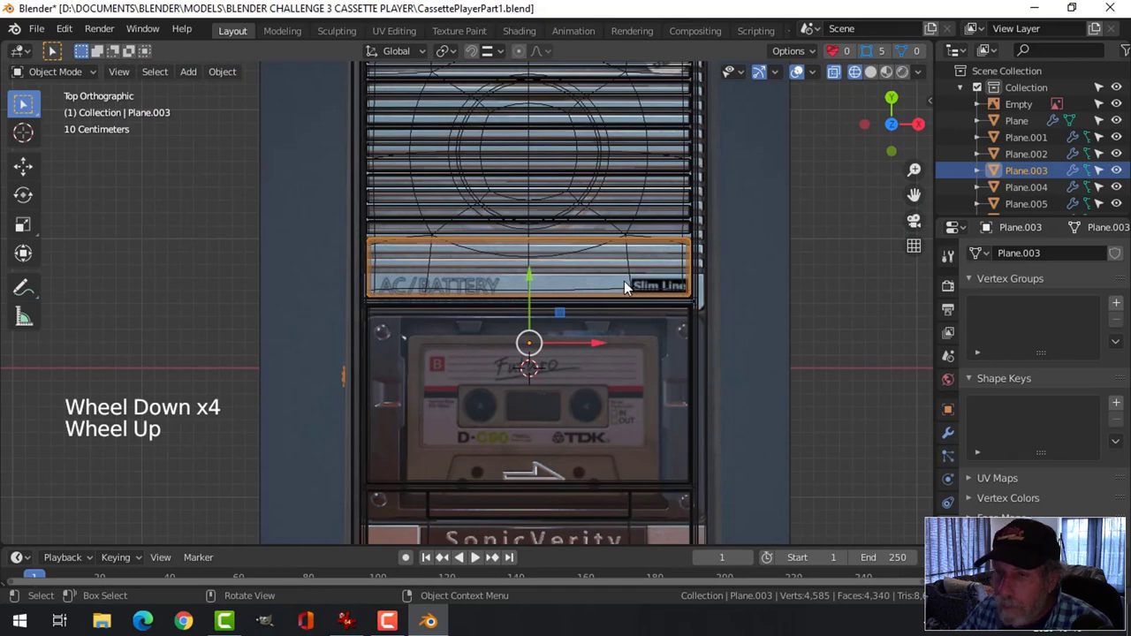
key("Tab")
left_click_drag(327, 207, 698, 253)
left_click_drag(530, 181, 530, 199)
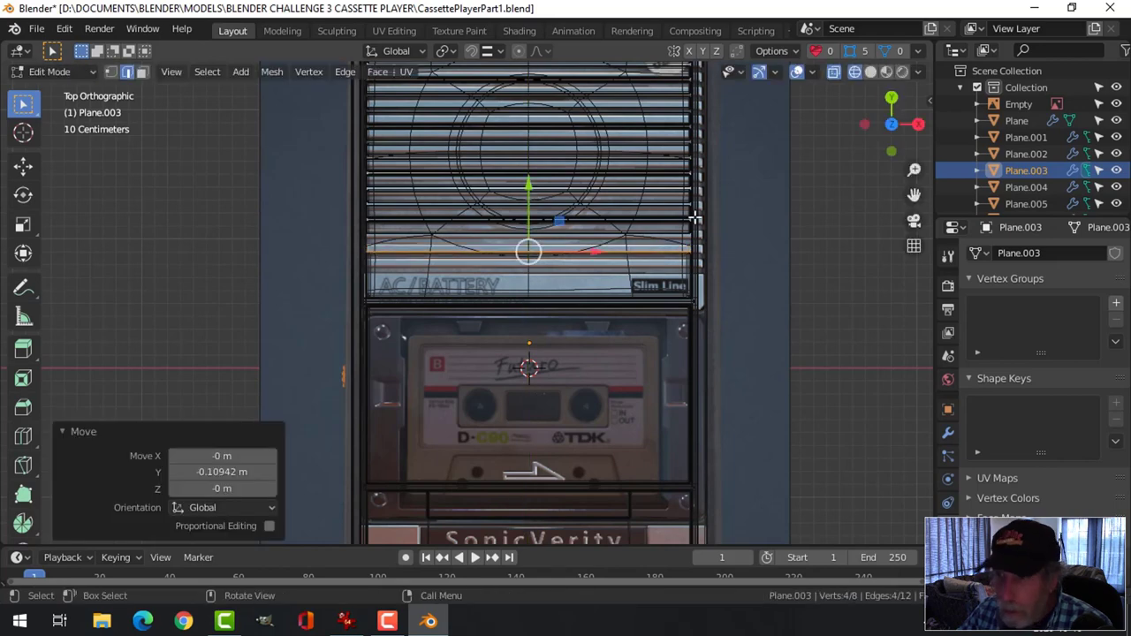
key("z")
left_click(819, 223)
key("alt+a")
key("Tab")
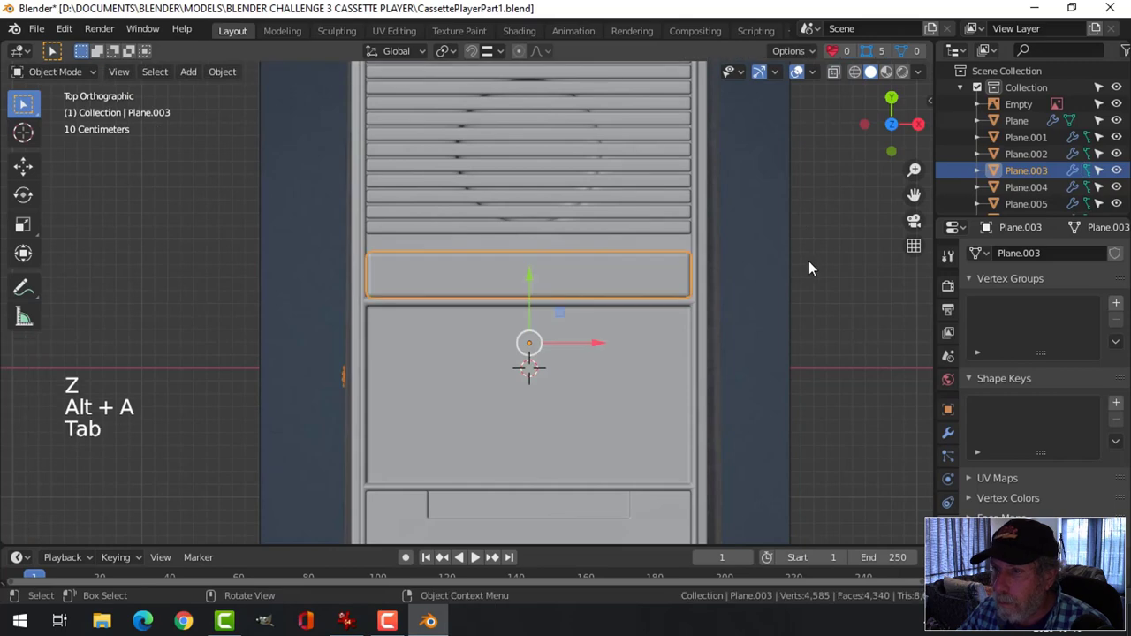
key("alt+a")
- Enable the Screencast Keys display
middle_click_drag(710, 187, 825, 146)
key("n")
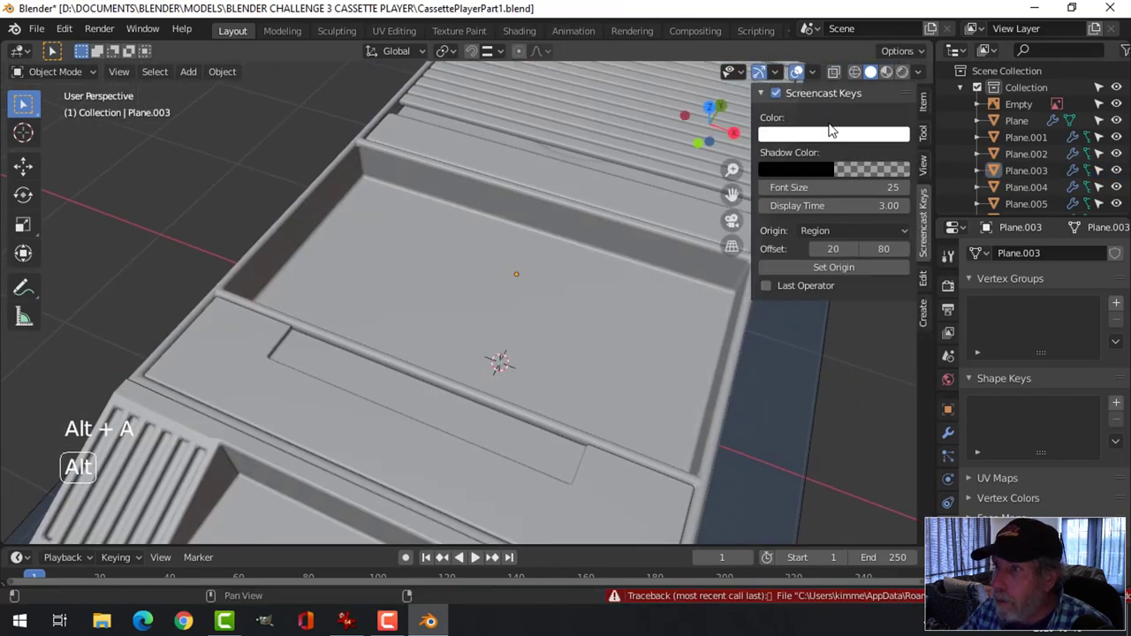
left_click(775, 93)
key("n")
middle_click_drag(705, 306, 575, 280)
- Move the speaker grille slats about -0.126 m along Y against the flat panel and raise their Array count to 13
left_click(536, 256)
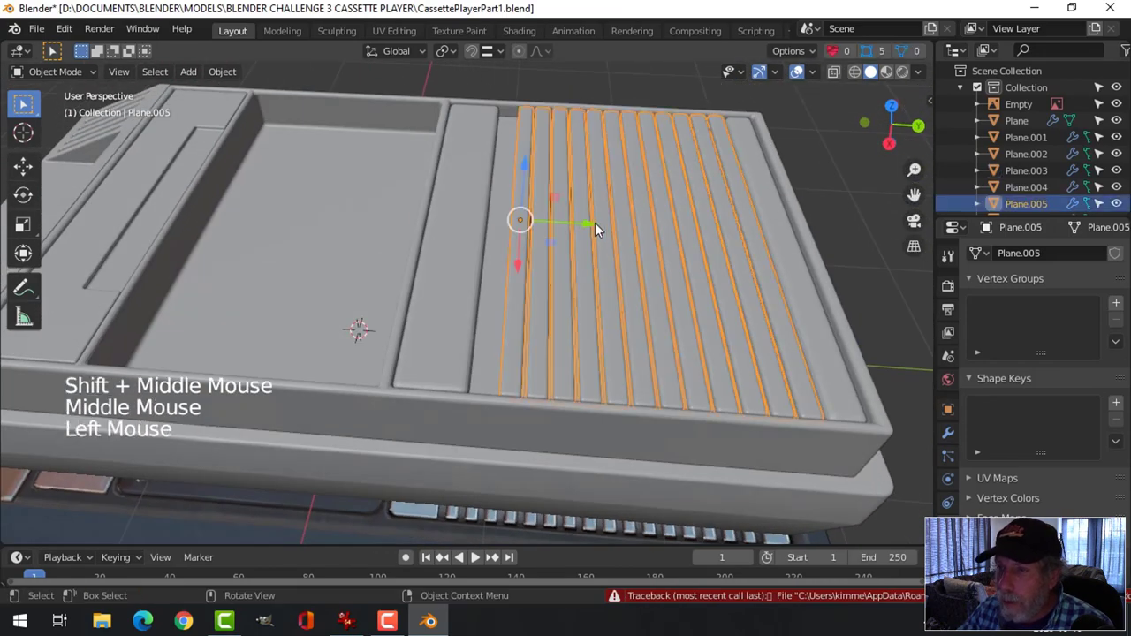
left_click_drag(595, 223, 569, 222)
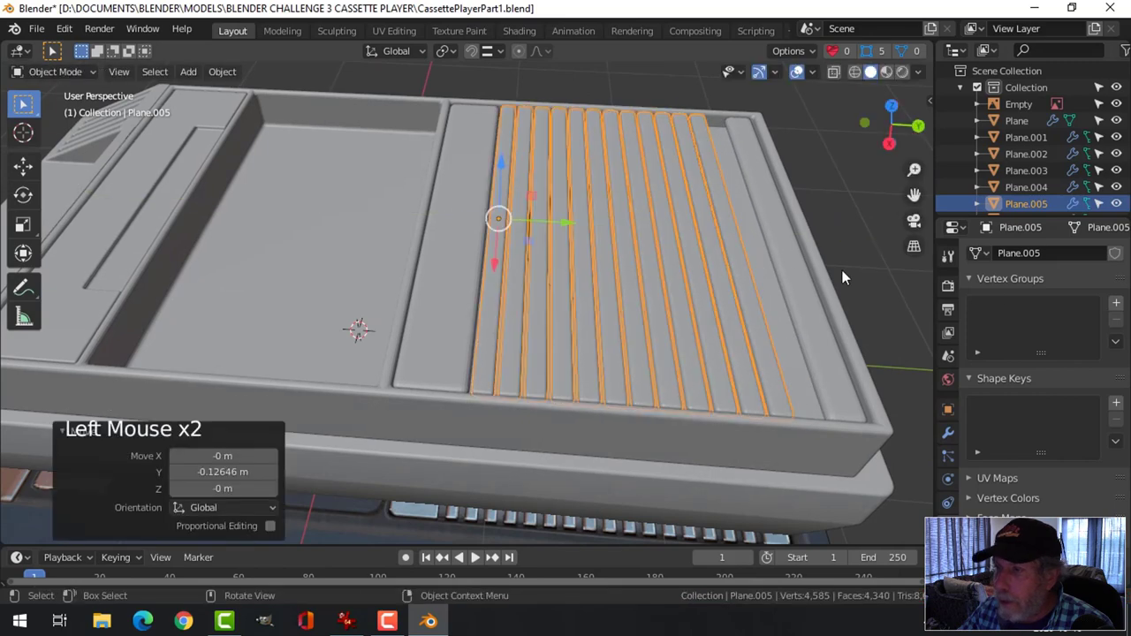
left_click(949, 432)
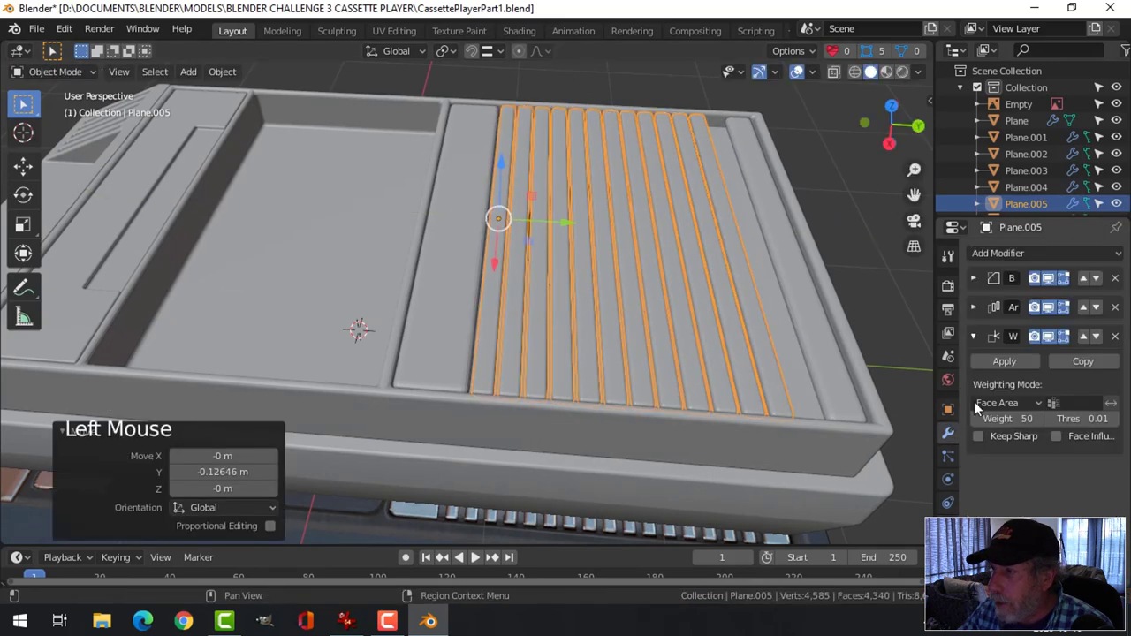
left_click(975, 306)
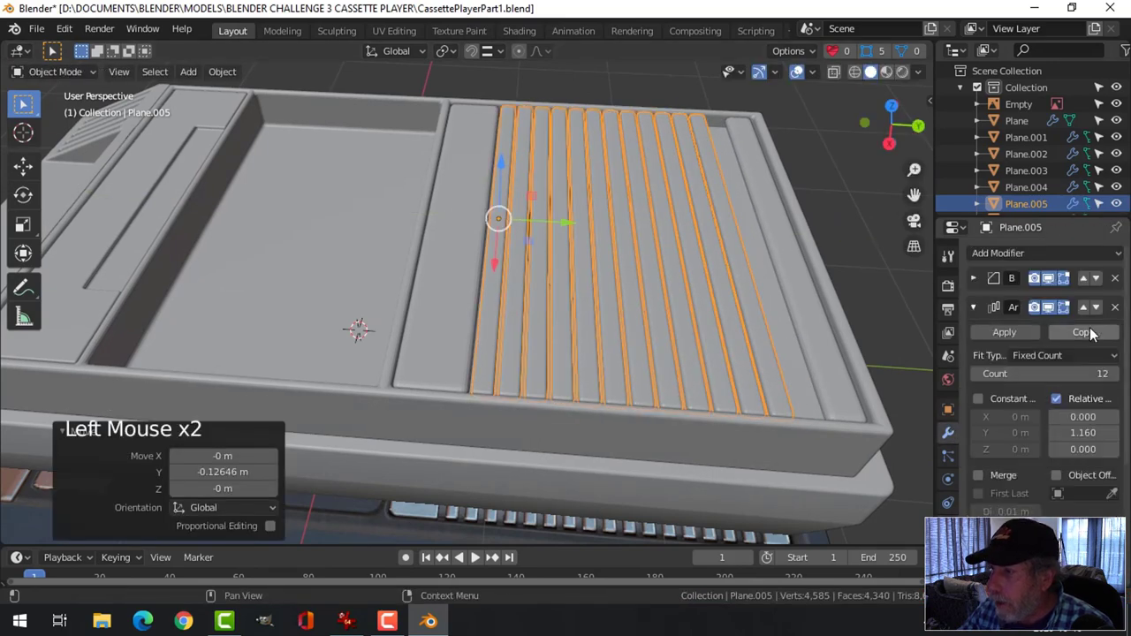
left_click(1113, 373)
key("alt+a")
middle_click_drag(758, 228, 786, 308)
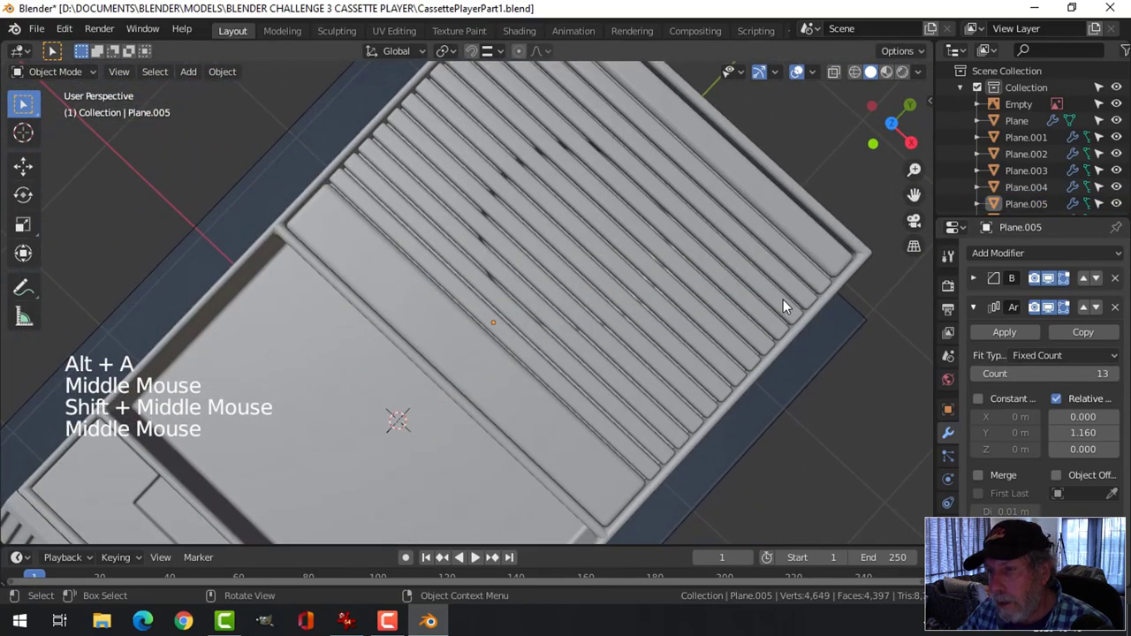
- Hide the grille slats and scale the selected round speaker geometry beneath them up by about 1.079
key("KP_7")
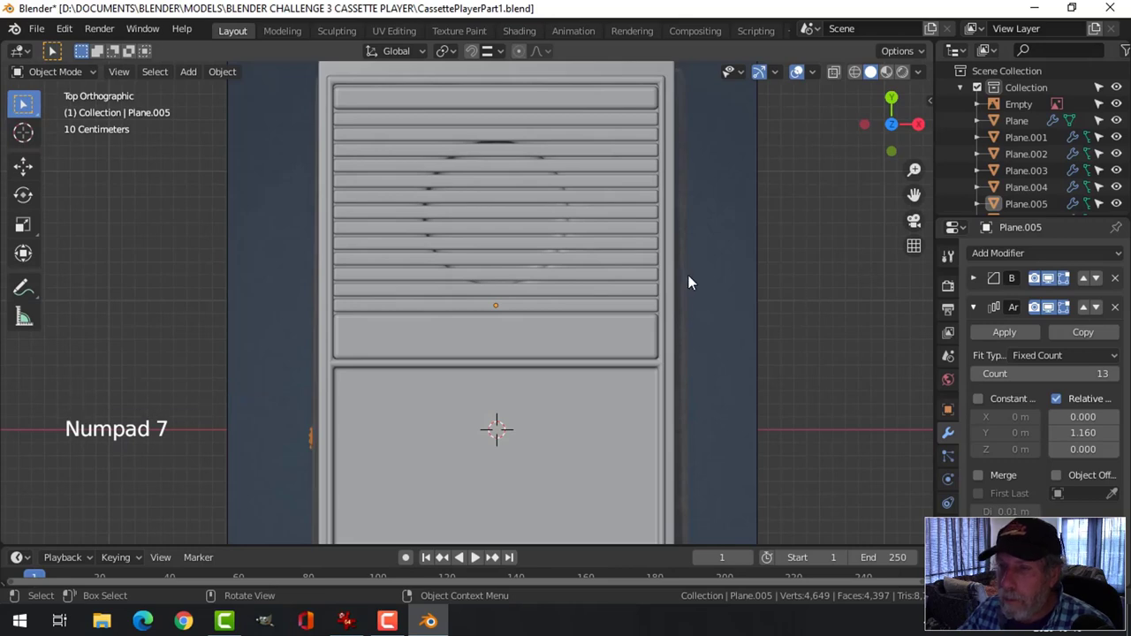
left_click(598, 225)
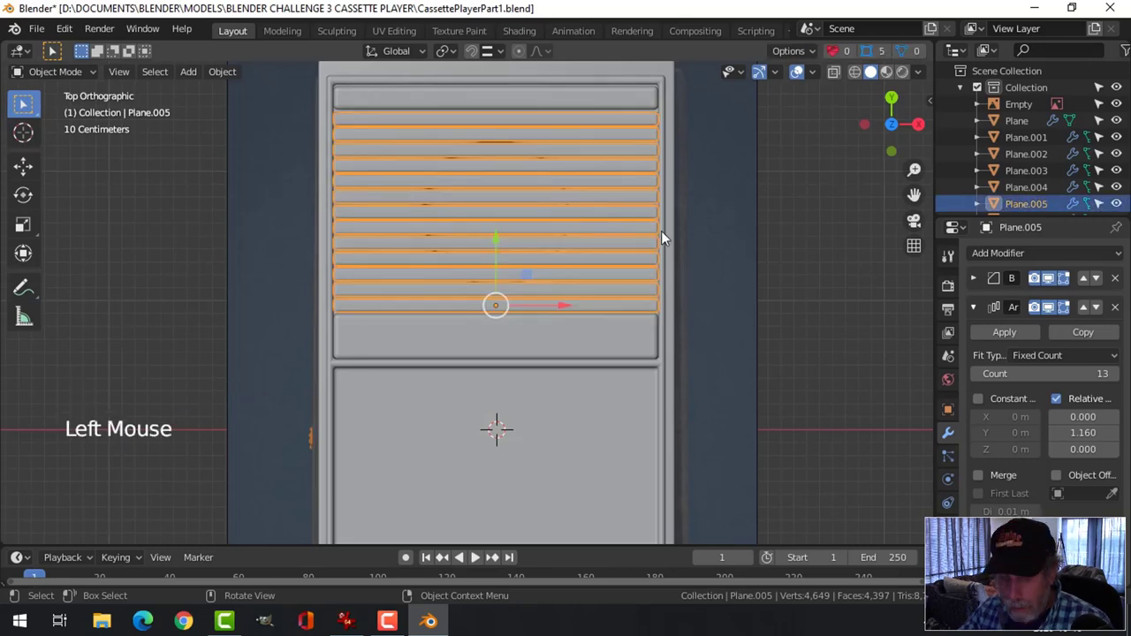
key("h")
left_click(522, 208)
key("Tab")
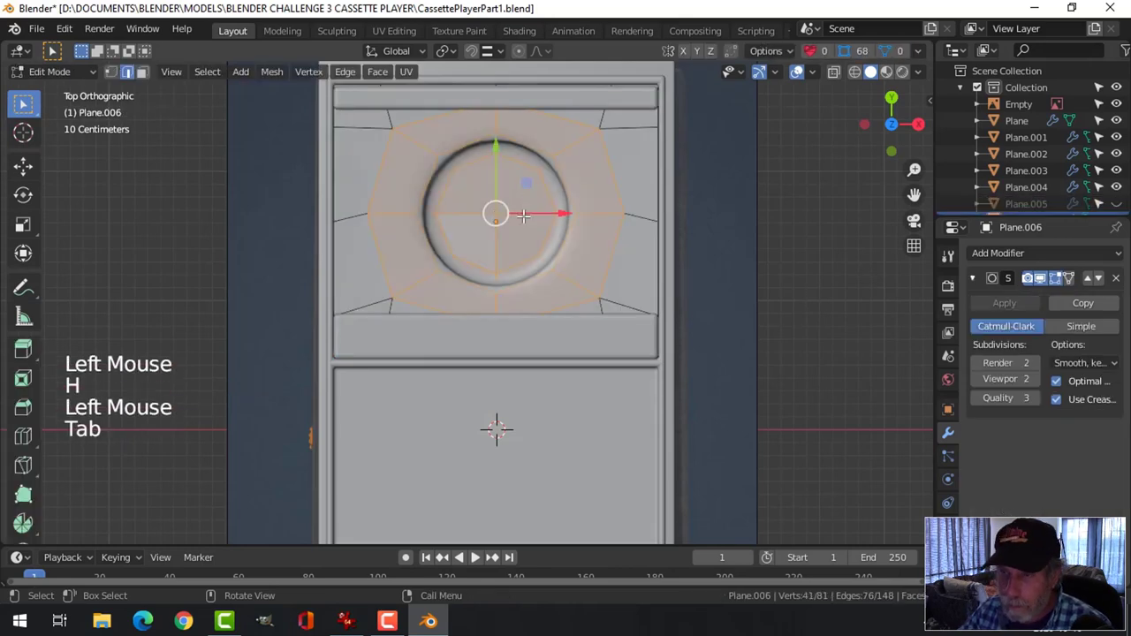
key("s")
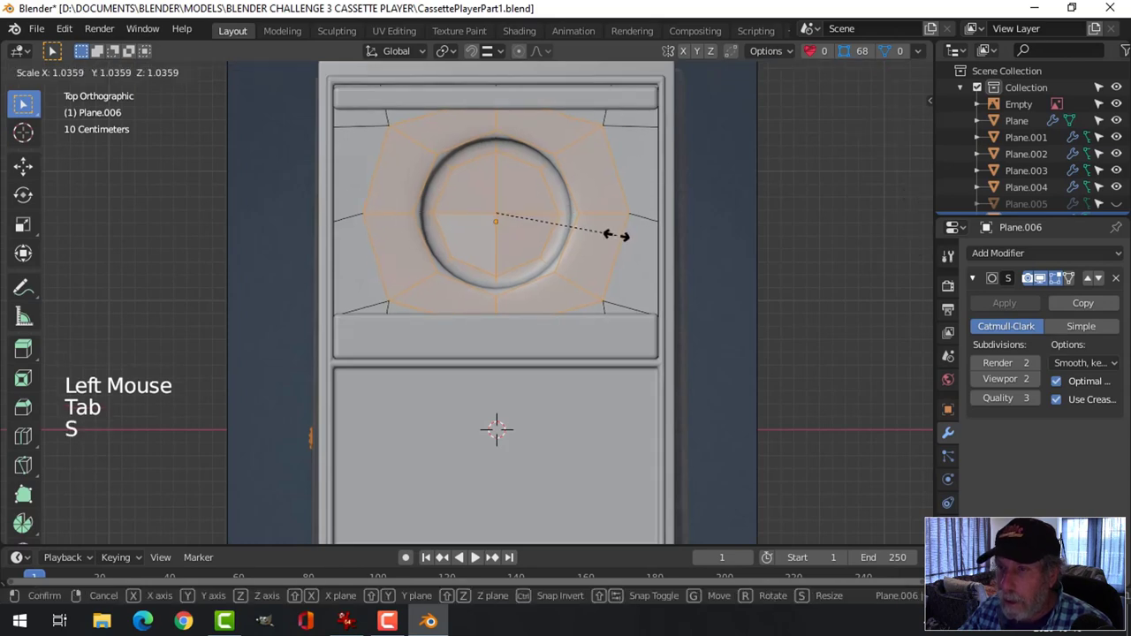
left_click(623, 236)
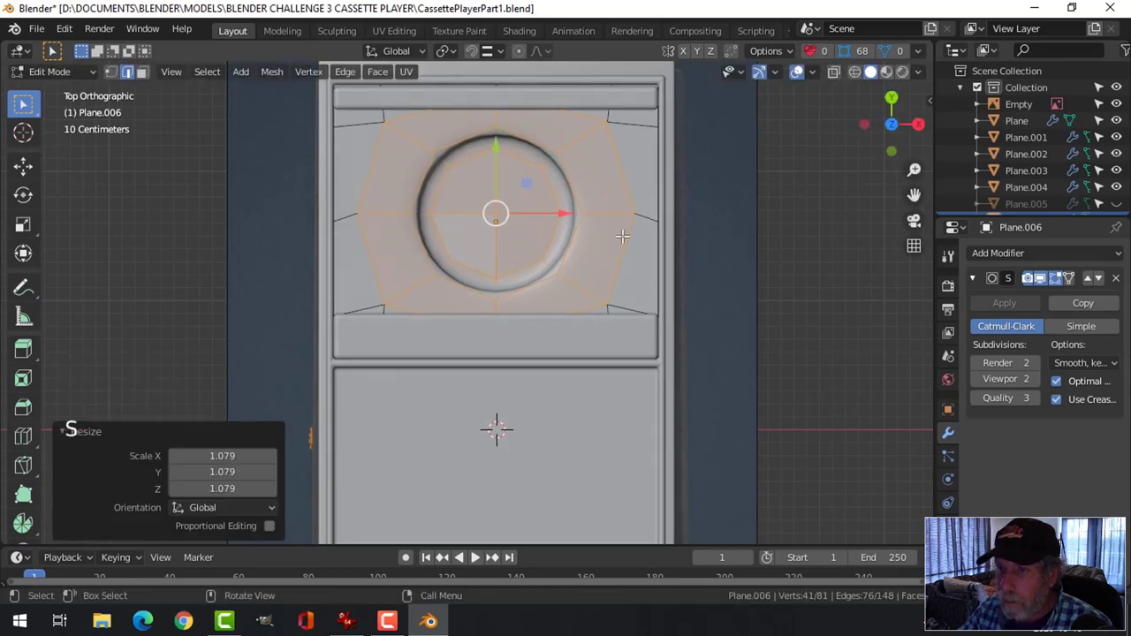
- Unhide the grille slats, deselect everything and look over the whole player in solid view
key("alt+a")
key("Tab")
key("alt+a")
key("alt+h")
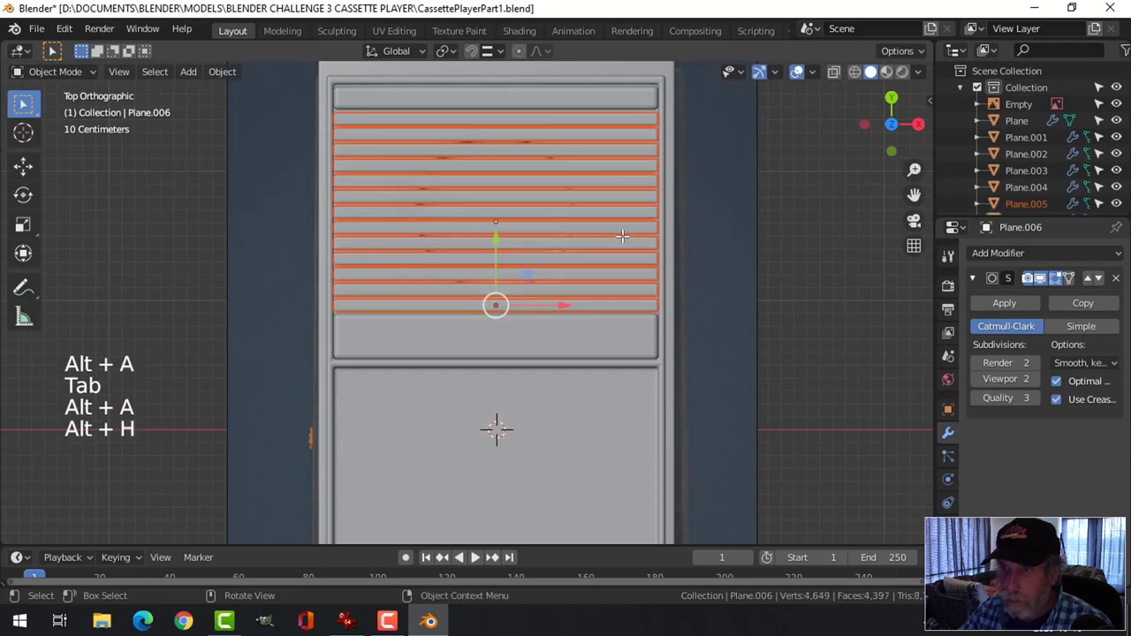
key("alt+a")
scroll(660, 257, "down", 4)
middle_click_drag(660, 256, 521, 228)
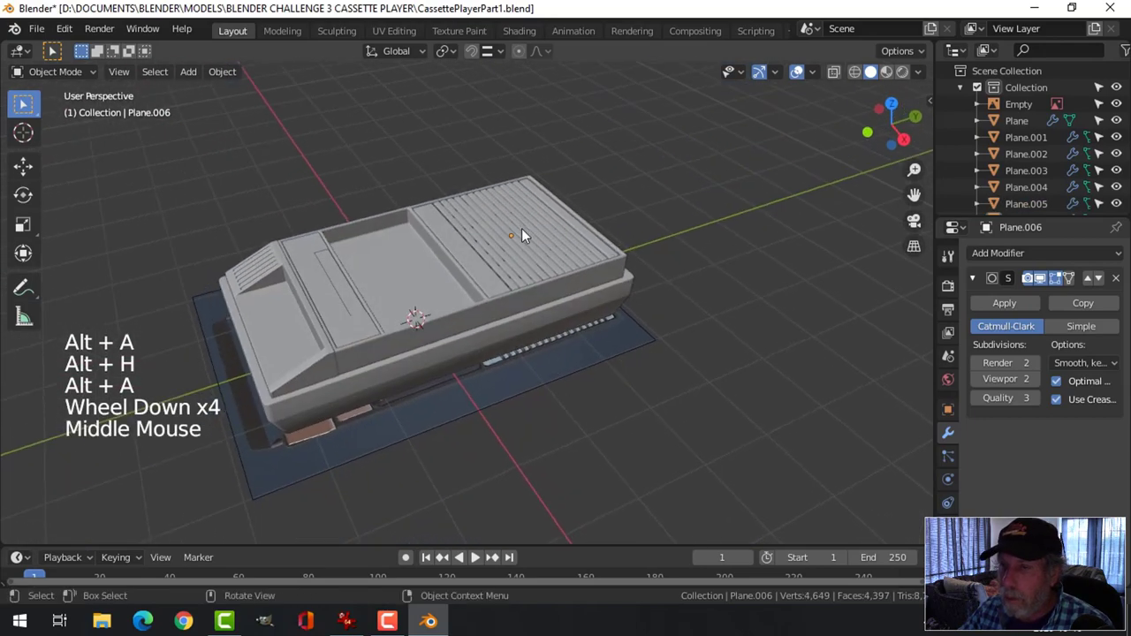
scroll(573, 285, "up", 2)
middle_click_drag(573, 284, 578, 384)
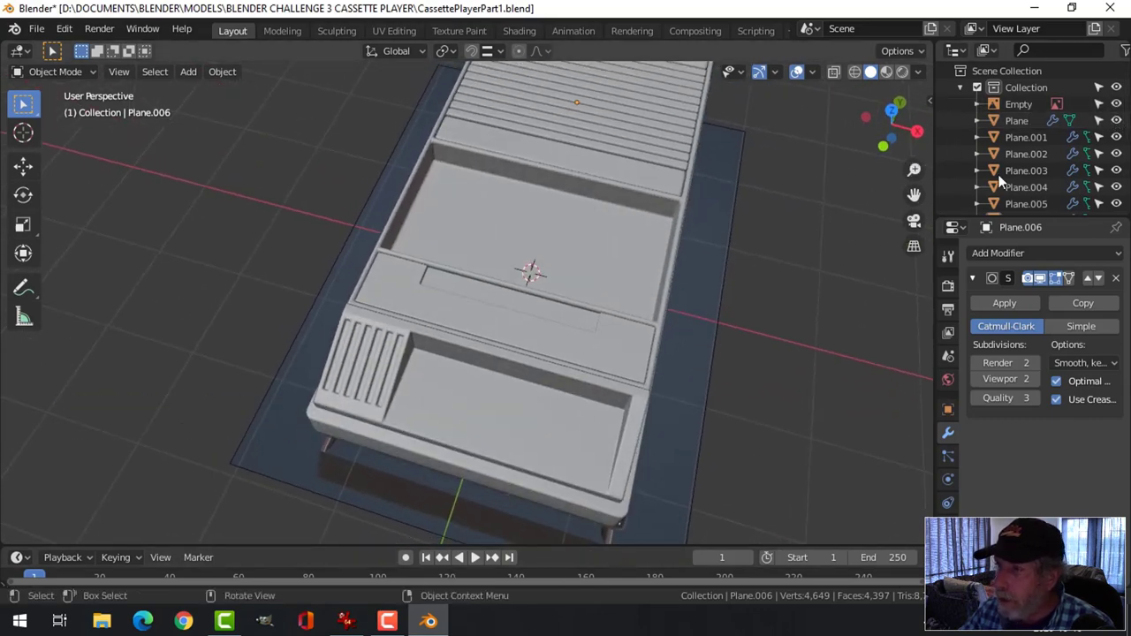
- Examine the cassette window on the isolated reference image, then restore the full scene and hide the image
left_click(1017, 105)
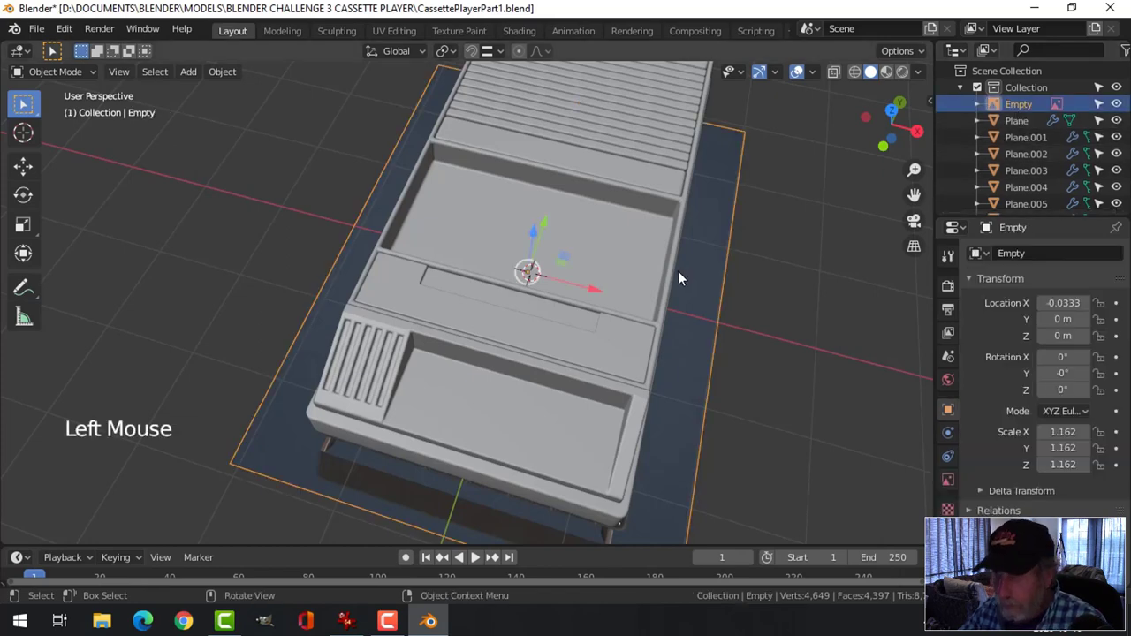
key("slash")
scroll(556, 333, "up", 8)
middle_click_drag(559, 381, 595, 368)
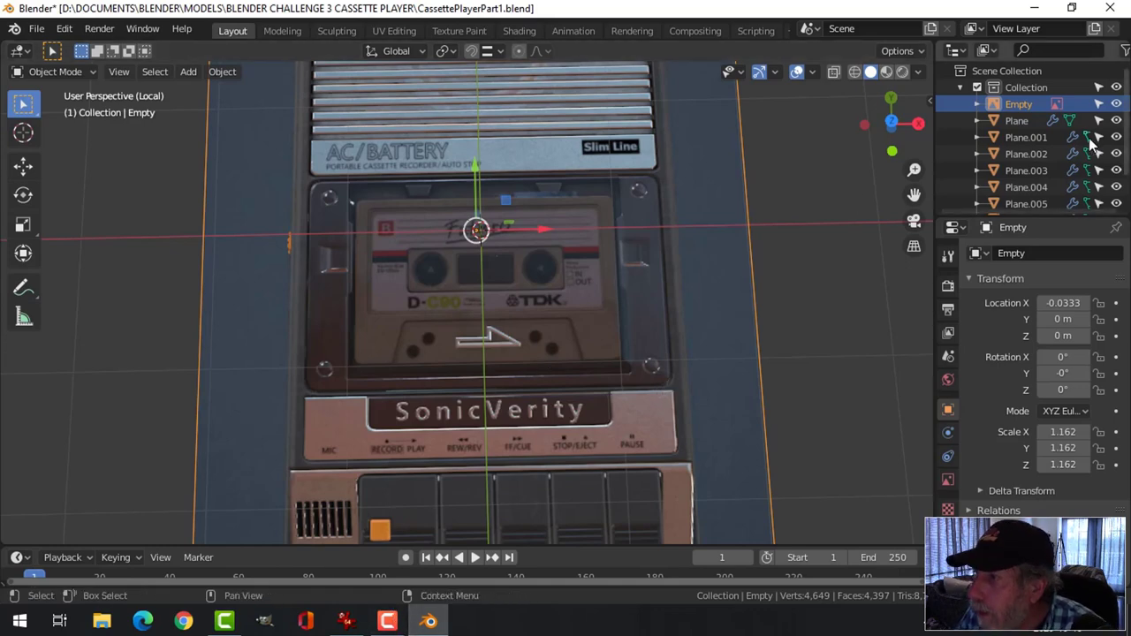
key("KP_Divide")
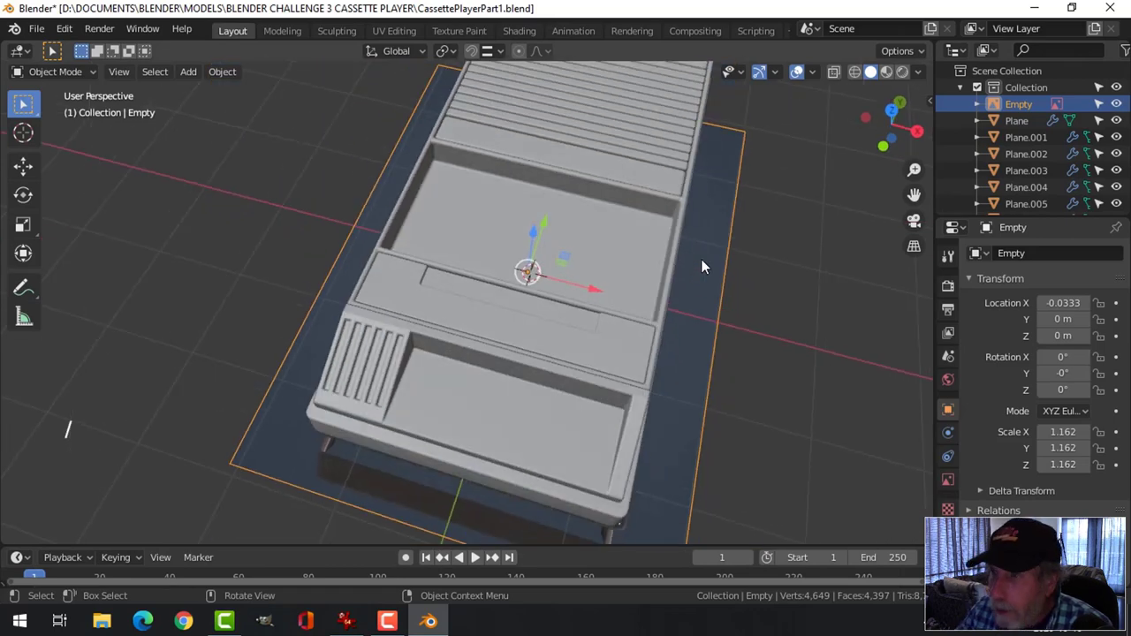
left_click(1117, 104)
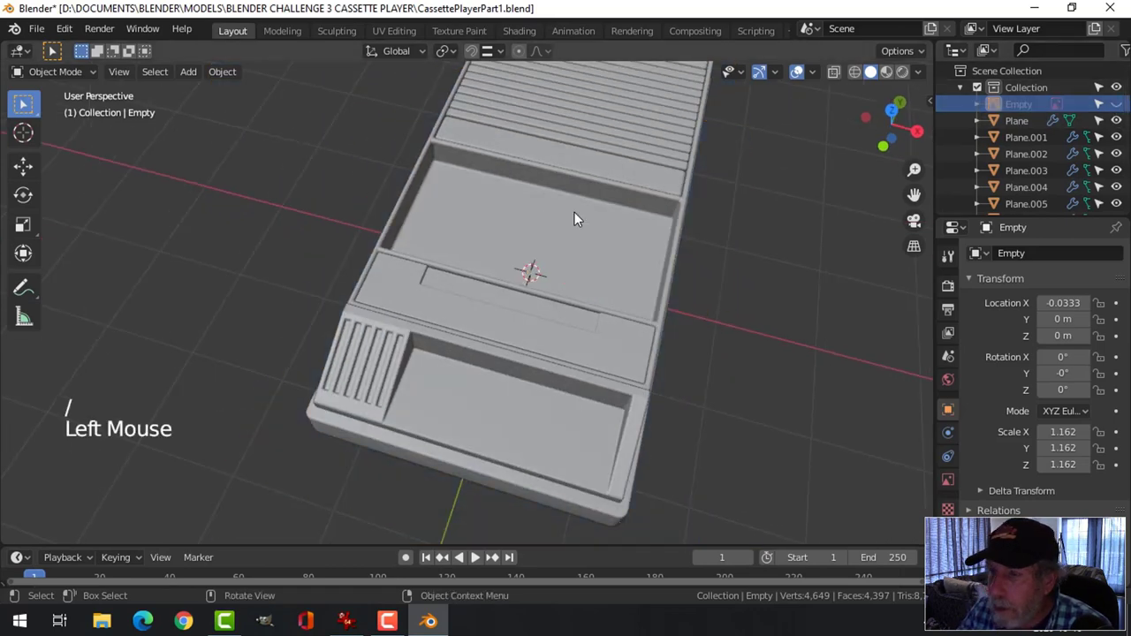
- Duplicate the floor face of the cassette well and raise the copy about 0.707 m along Z
left_click(677, 238)
middle_click_drag(678, 239, 557, 208)
key("Tab")
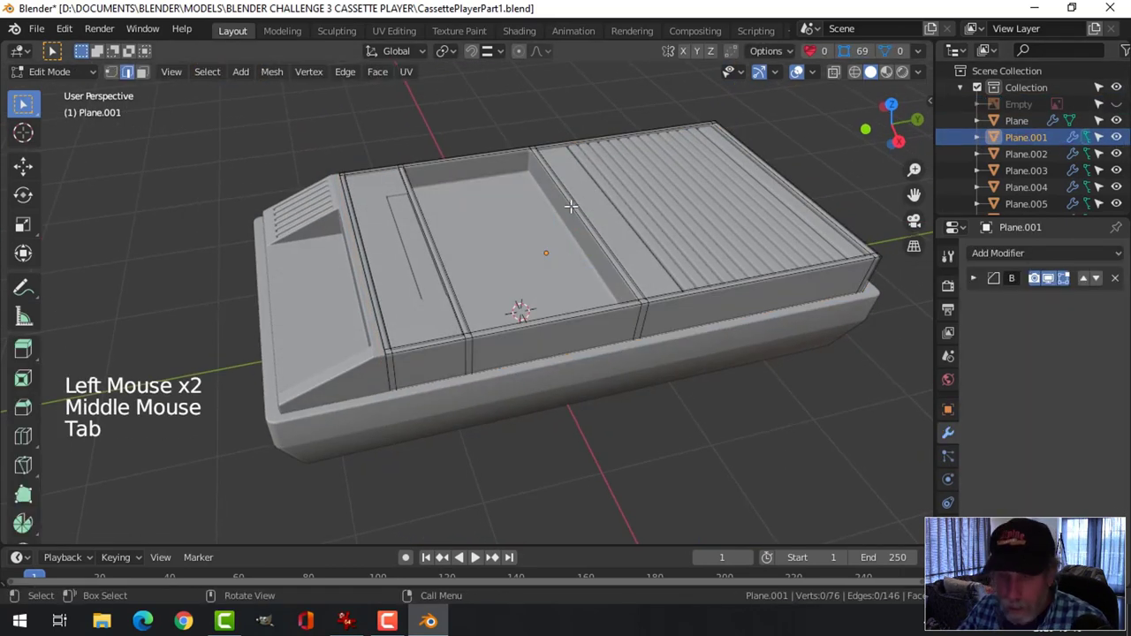
key("3")
left_click(508, 237)
middle_click_drag(508, 237, 492, 222)
key("shift+d")
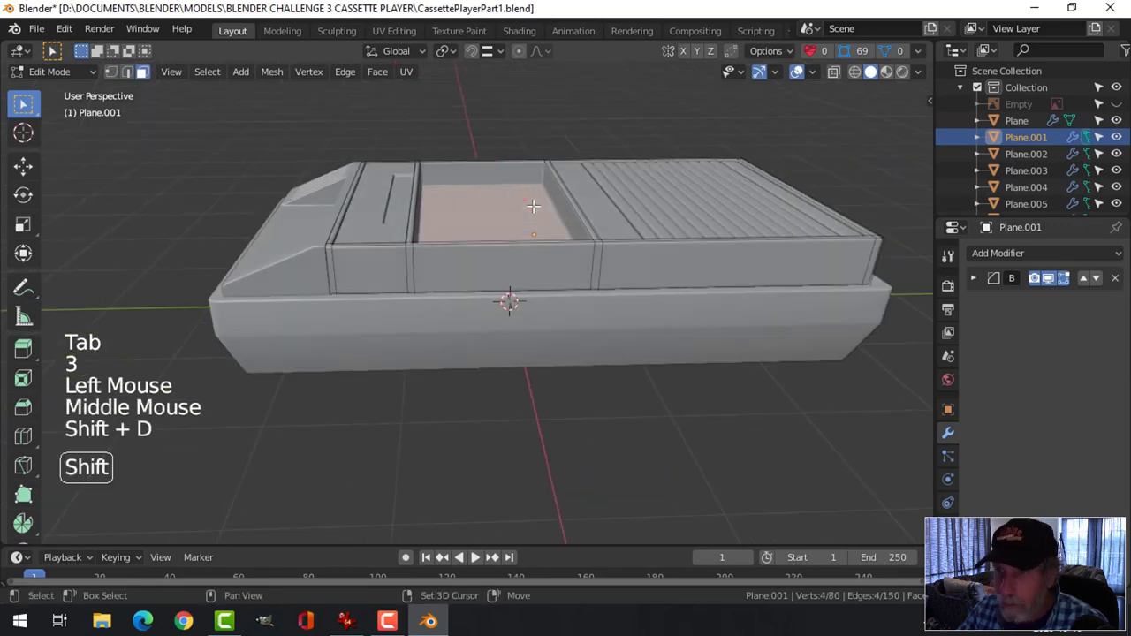
right_click(530, 208)
left_click_drag(494, 158, 522, 84)
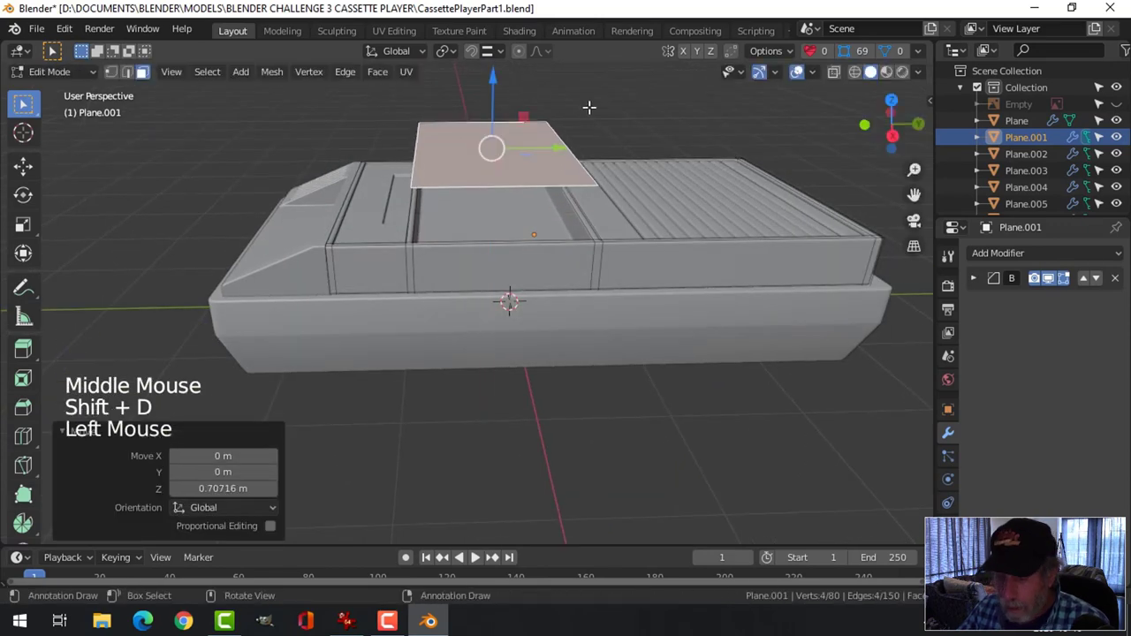
- Separate the raised floor-face copy into its own object and return to Object Mode
key("p")
left_click(590, 107)
key("Tab")
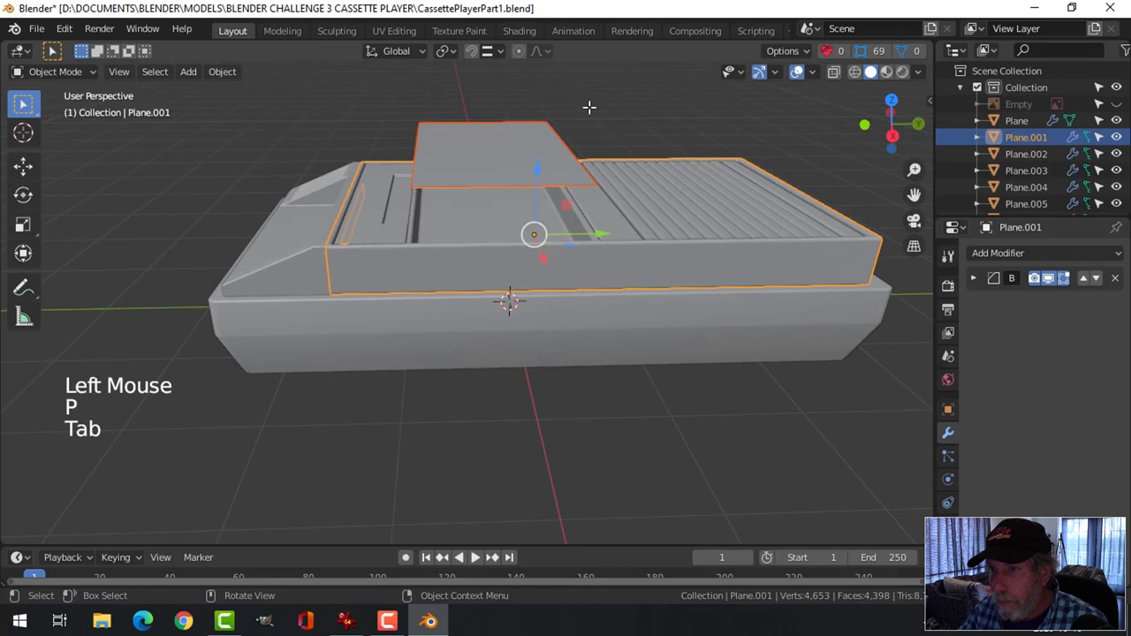
left_click(471, 215)
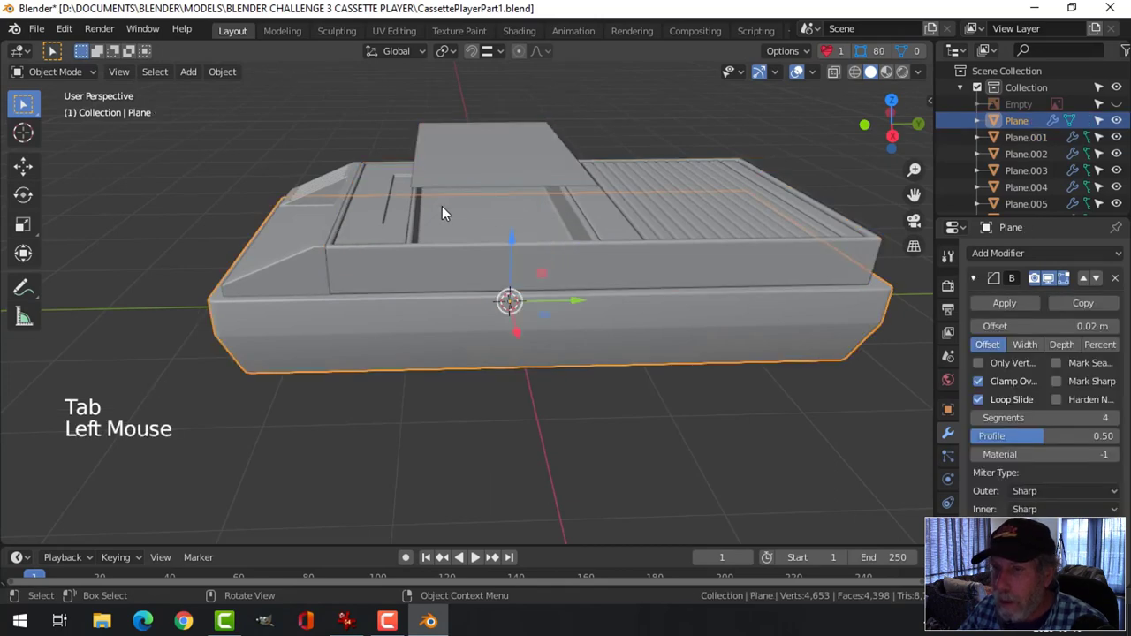
- Loop cut the separated plate along X through its centre and bevel the cut about 0.623 m with one segment
left_click(493, 156)
middle_click_drag(521, 159, 634, 191)
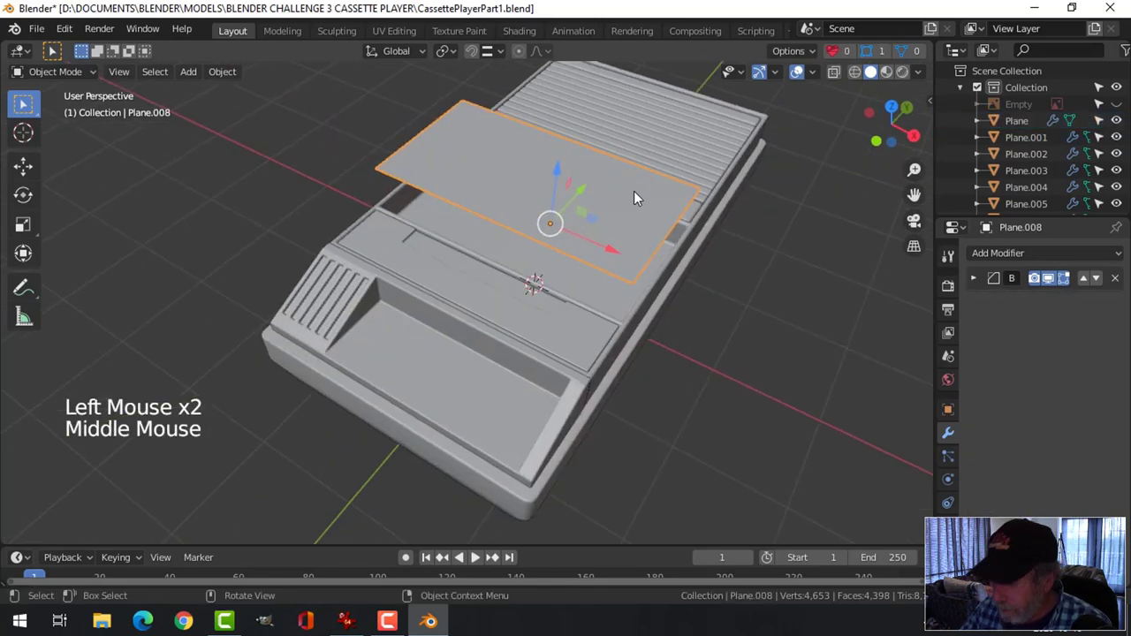
key("KP_7")
scroll(580, 297, "up", 2)
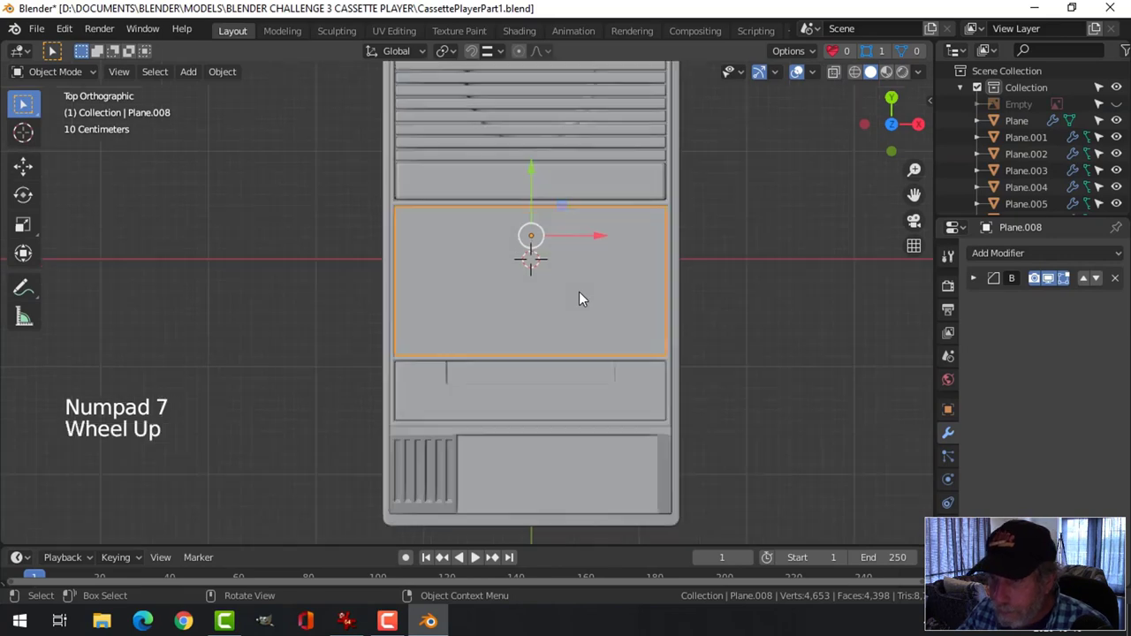
scroll(580, 297, "down", 1)
key("Tab")
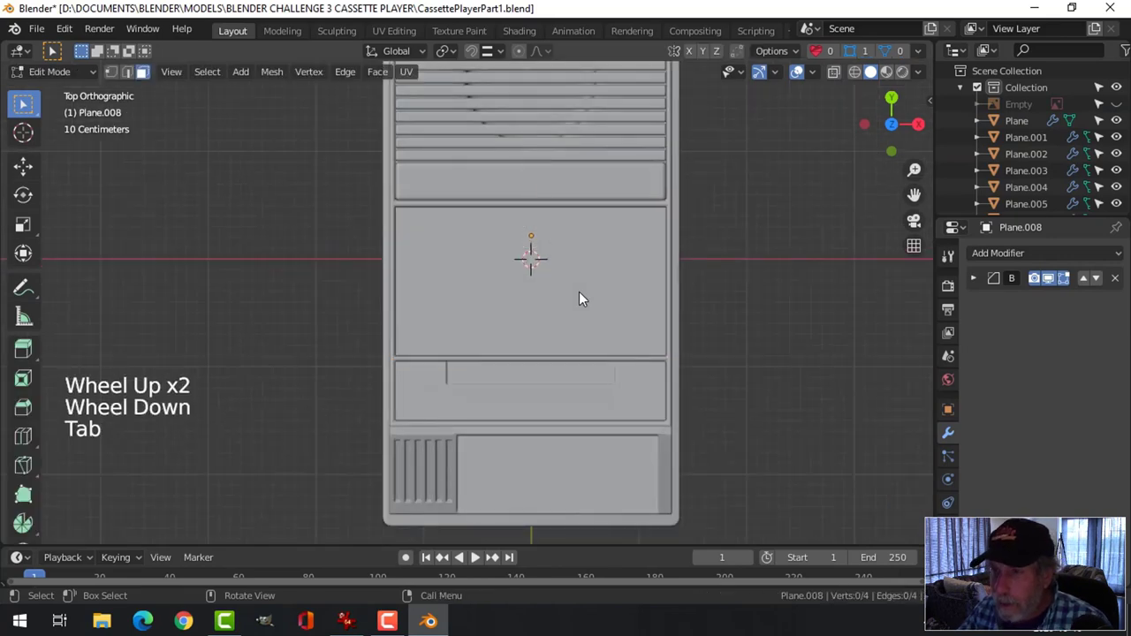
key("ctrl+r")
left_click(674, 270)
right_click(740, 270)
key("ctrl+b")
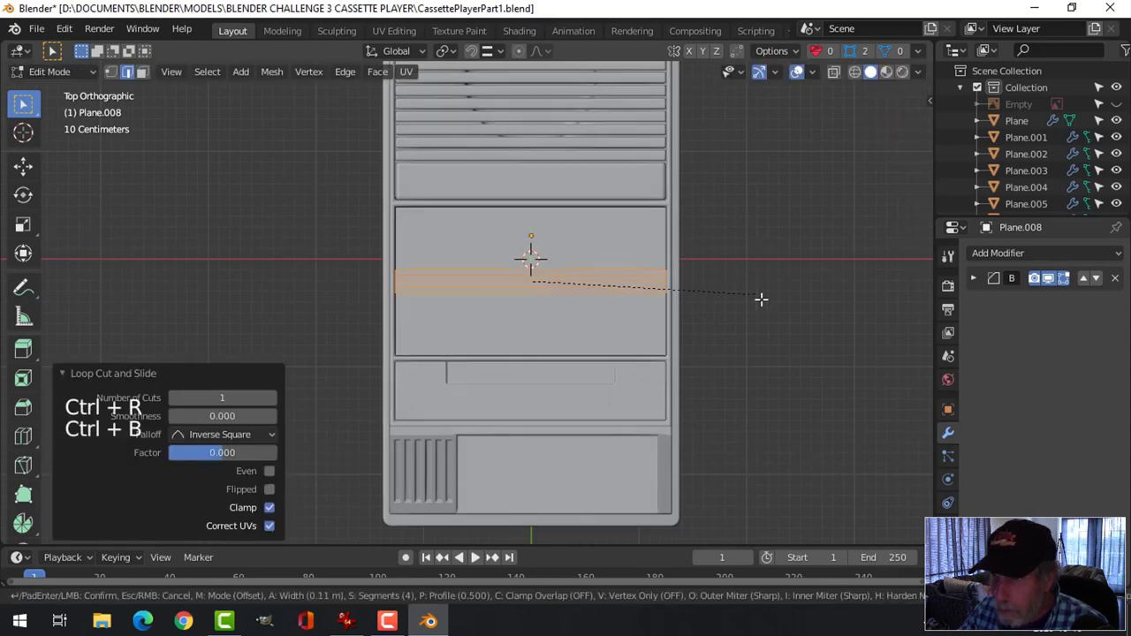
left_click(806, 334)
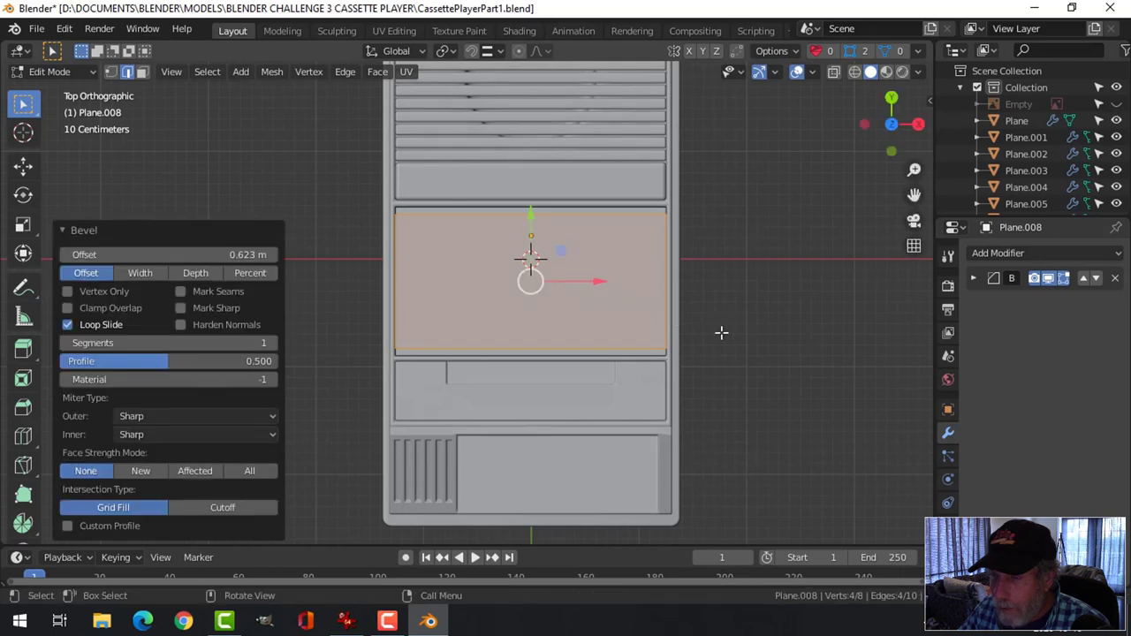
key("alt+a")
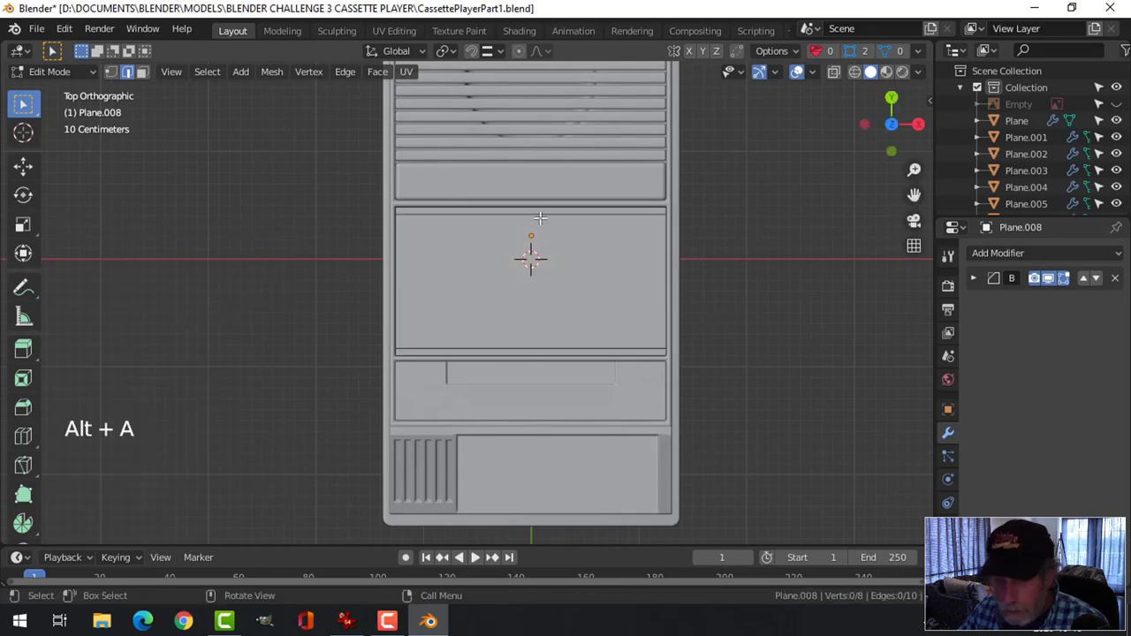
- Add a centred loop cut along Y on the plate and bevel it into two edges set in from the short sides
key("ctrl+r")
left_click(531, 256)
right_click(715, 238)
key("ctrl+b")
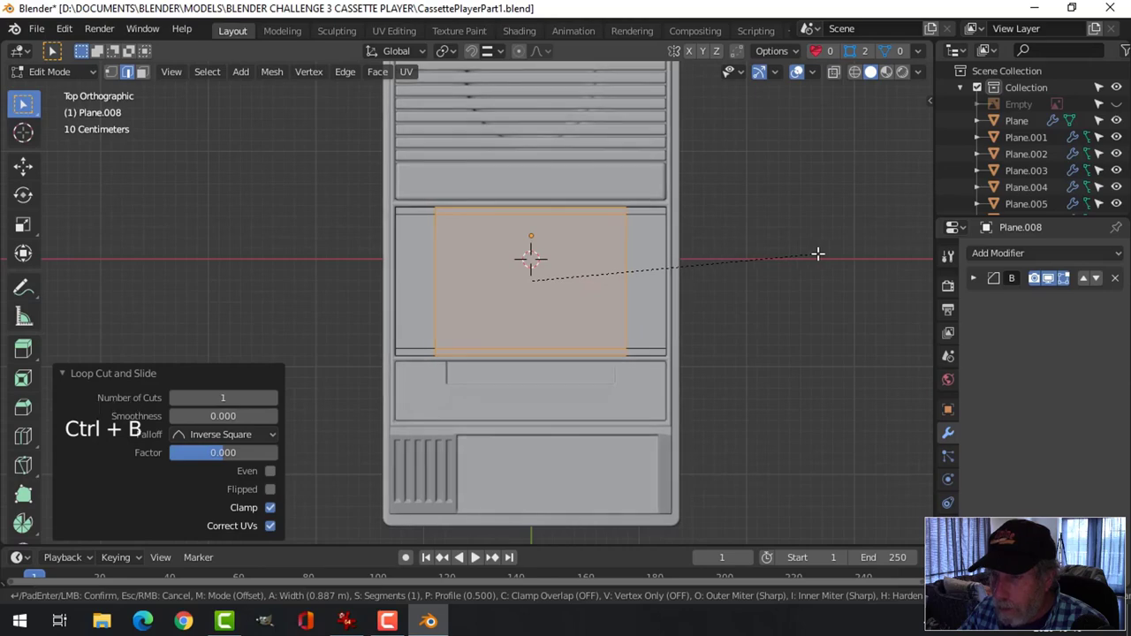
left_click(737, 242)
key("alt+a")
middle_click_drag(728, 275, 482, 323)
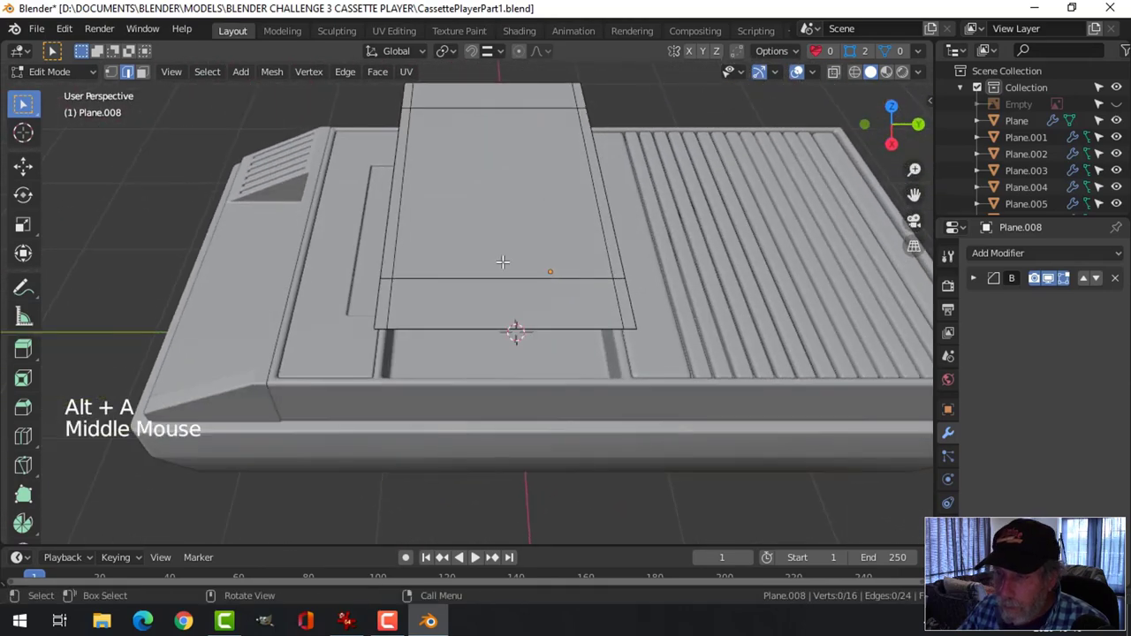
key("ctrl+r")
left_click(477, 324)
right_click(478, 323)
key("ctrl+b")
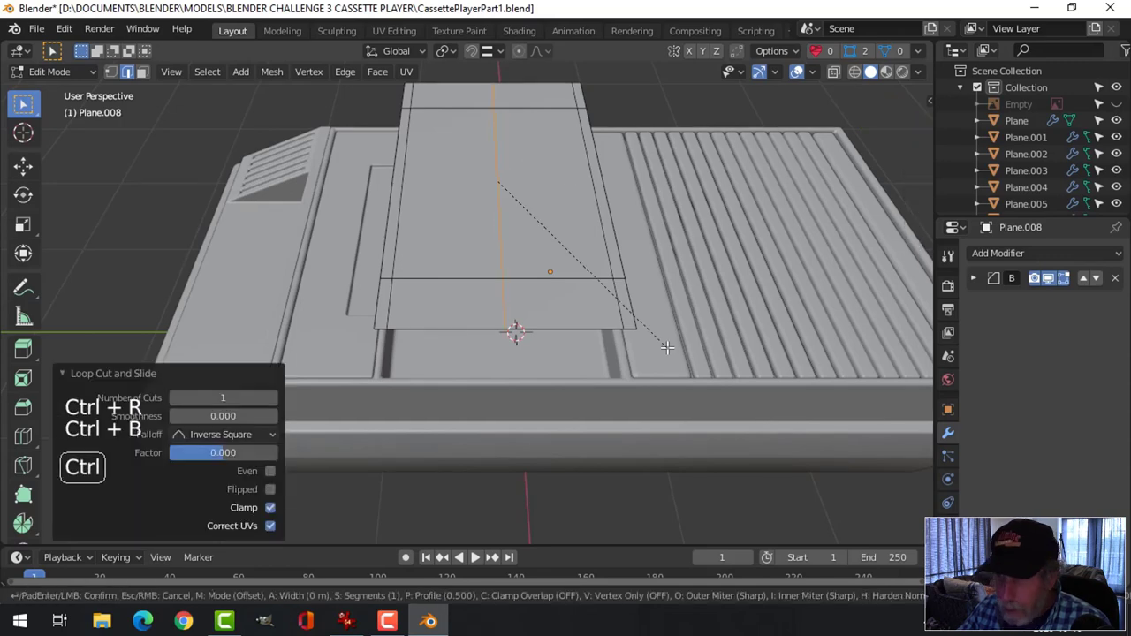
right_click(723, 353)
middle_click_drag(723, 354, 548, 277)
key("ctrl+z")
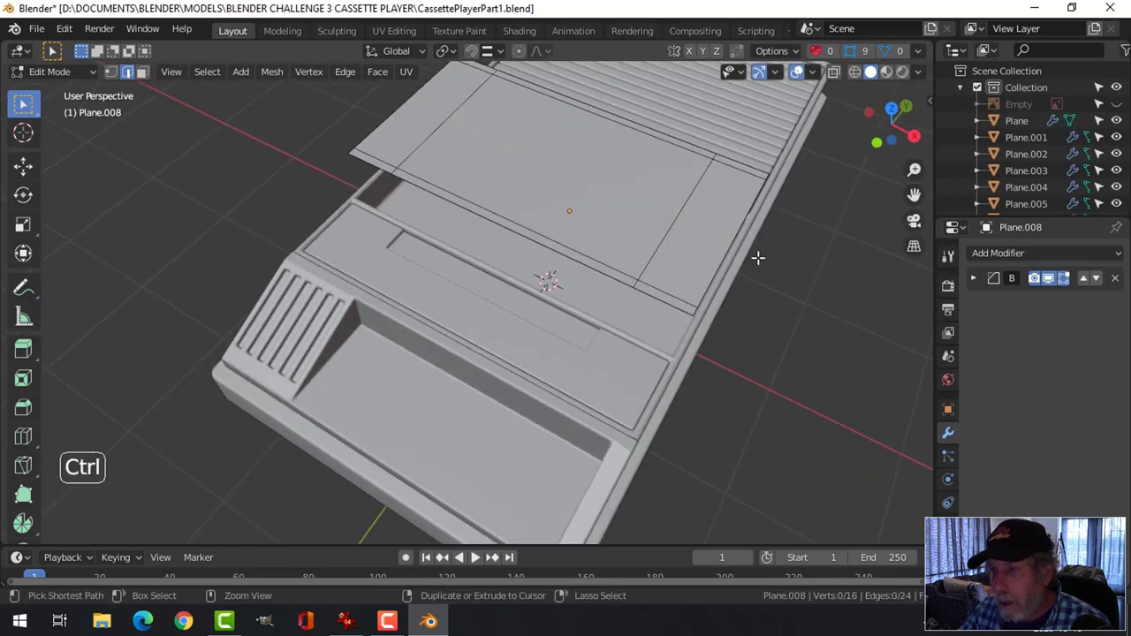
- Add another centred loop cut along X on the plate and bevel it about 0.284 m into two edges
middle_click_drag(758, 257, 522, 321)
key("ctrl+r")
left_click(523, 321)
right_click(561, 292)
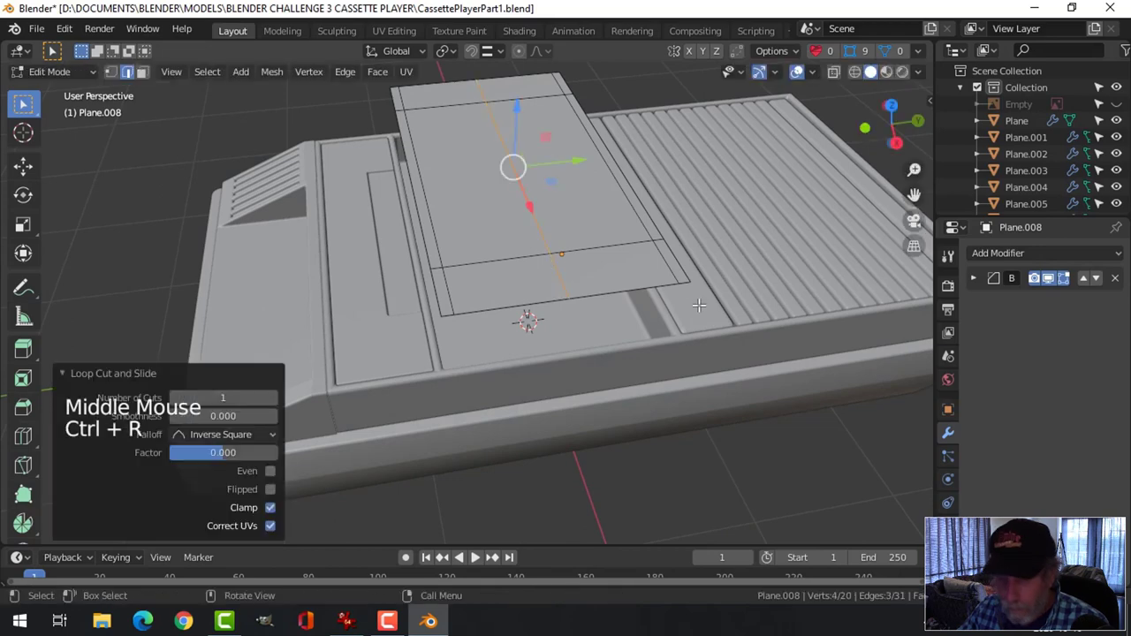
key("ctrl+b")
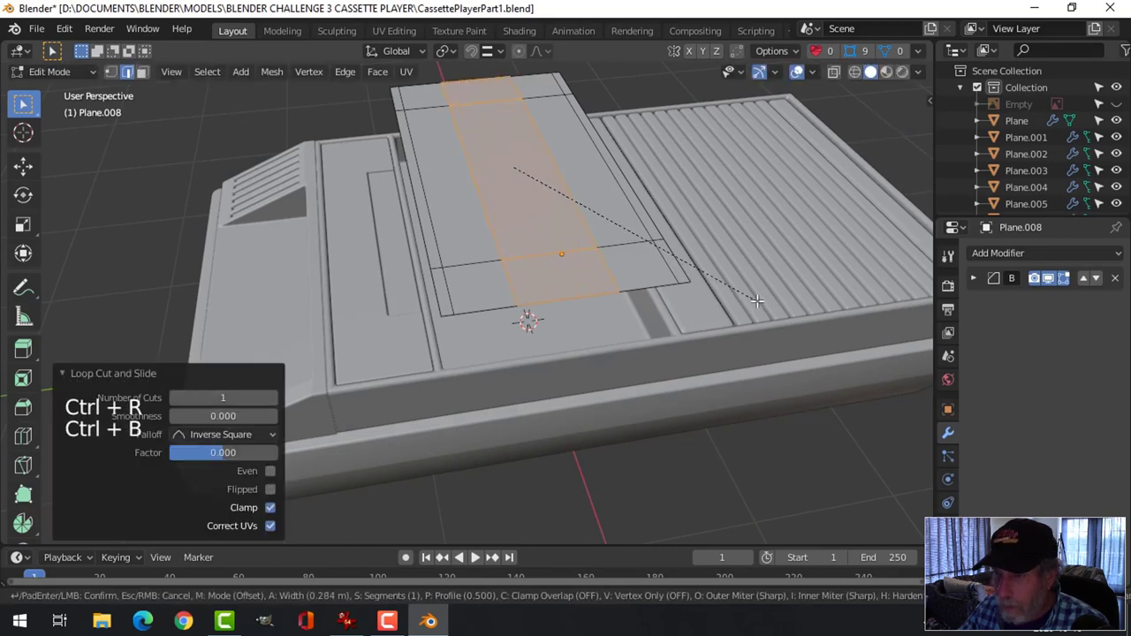
right_click(757, 301)
key("alt+a")
- Add a centred loop cut along Y and bevel it into two edges just inside the existing crosswise cuts
middle_click_drag(757, 301, 574, 256)
key("ctrl+r")
left_click(574, 256)
right_click(573, 256)
key("ctrl+b")
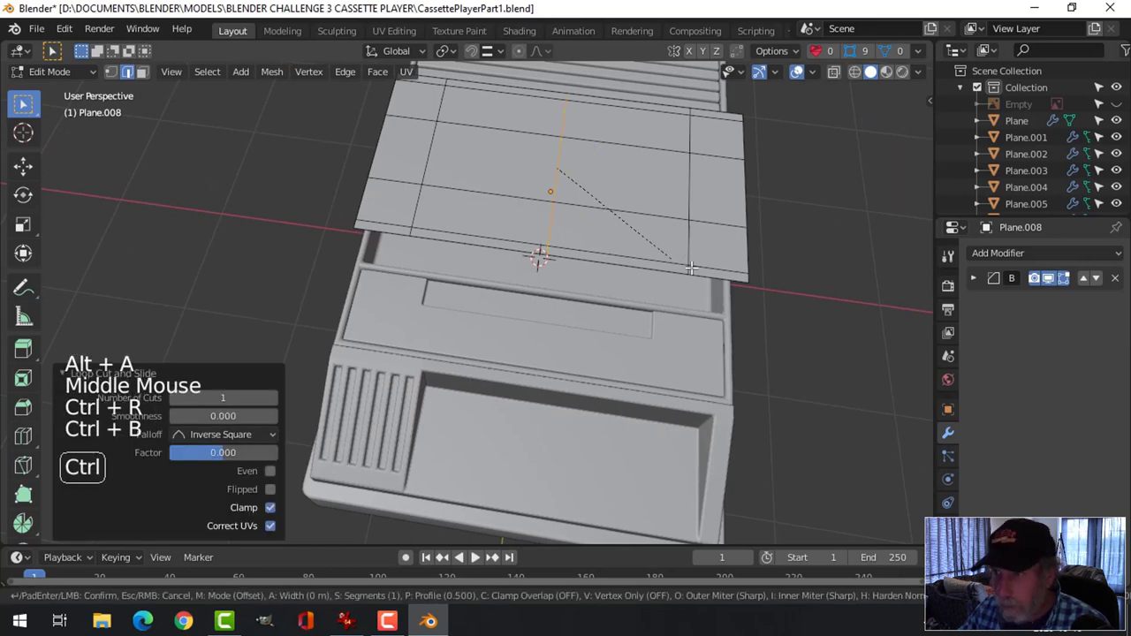
left_click(798, 287)
key("alt+a")
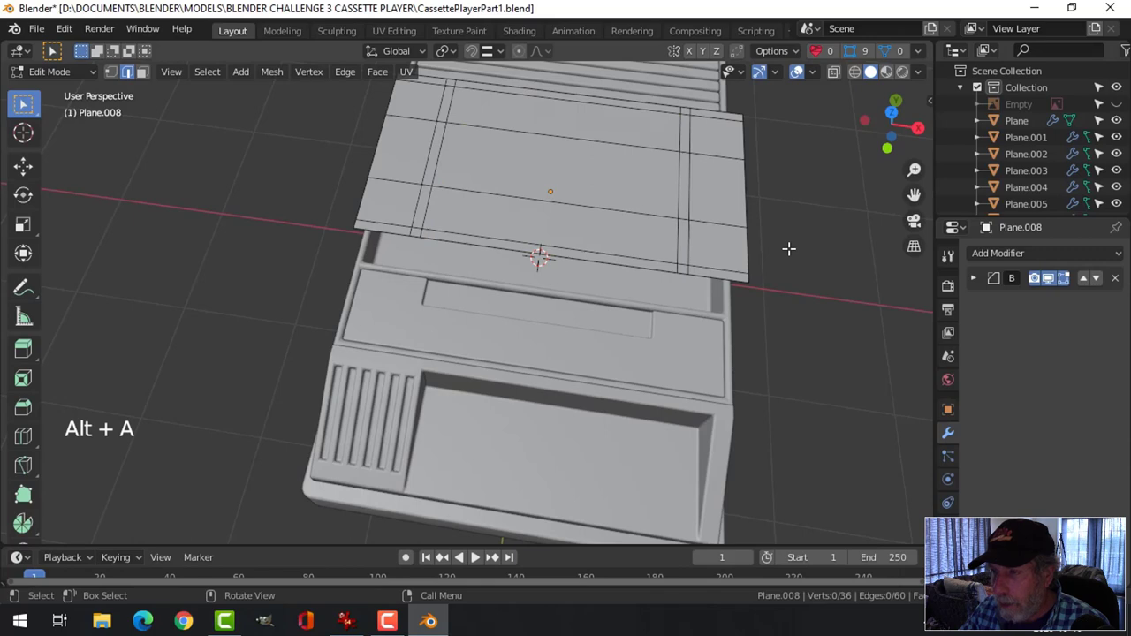
- Delete the plate's three central faces and the narrow strips at their four corners, leaving a frame with a tab at each short side
key("3")
left_click(591, 182)
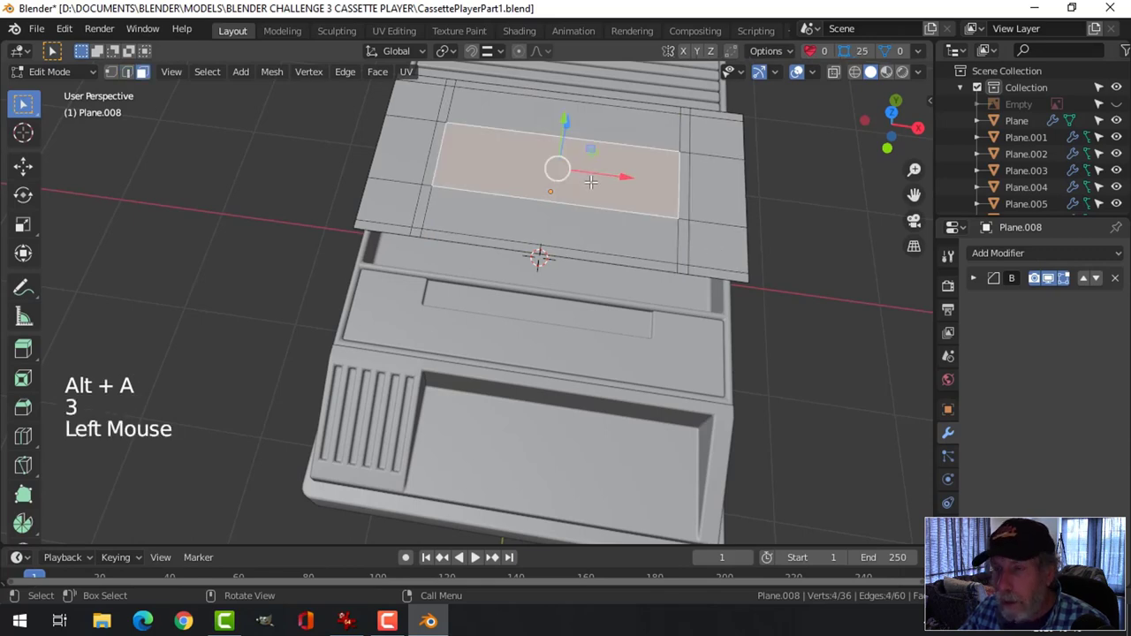
left_click(544, 230, "shift")
left_click(610, 119, "shift")
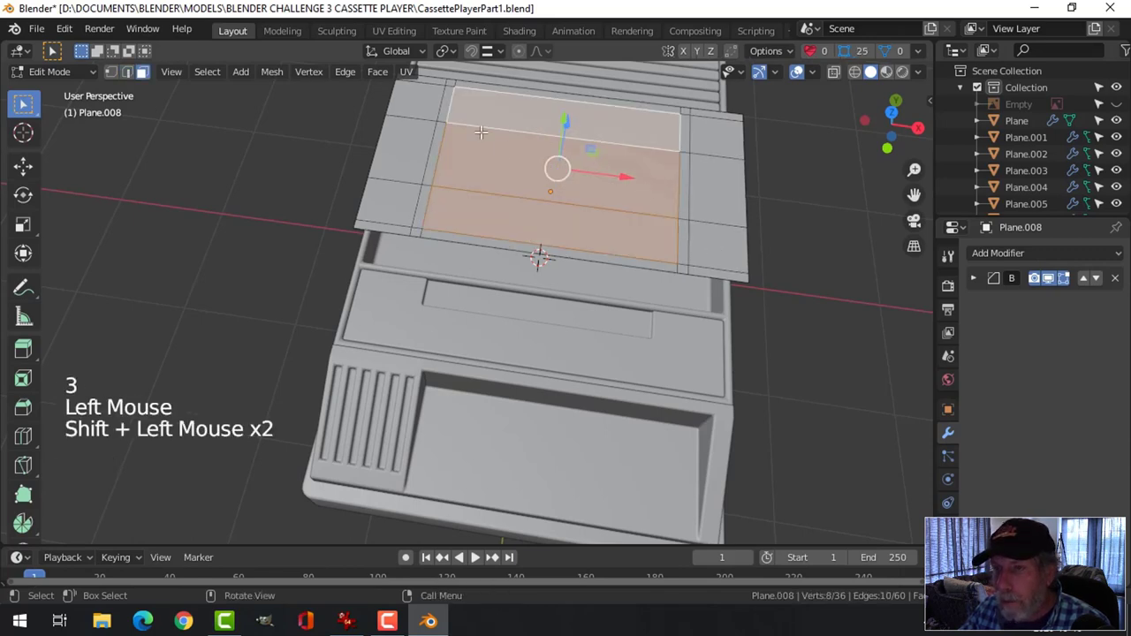
left_click(446, 104, "shift")
left_click(422, 206, "shift")
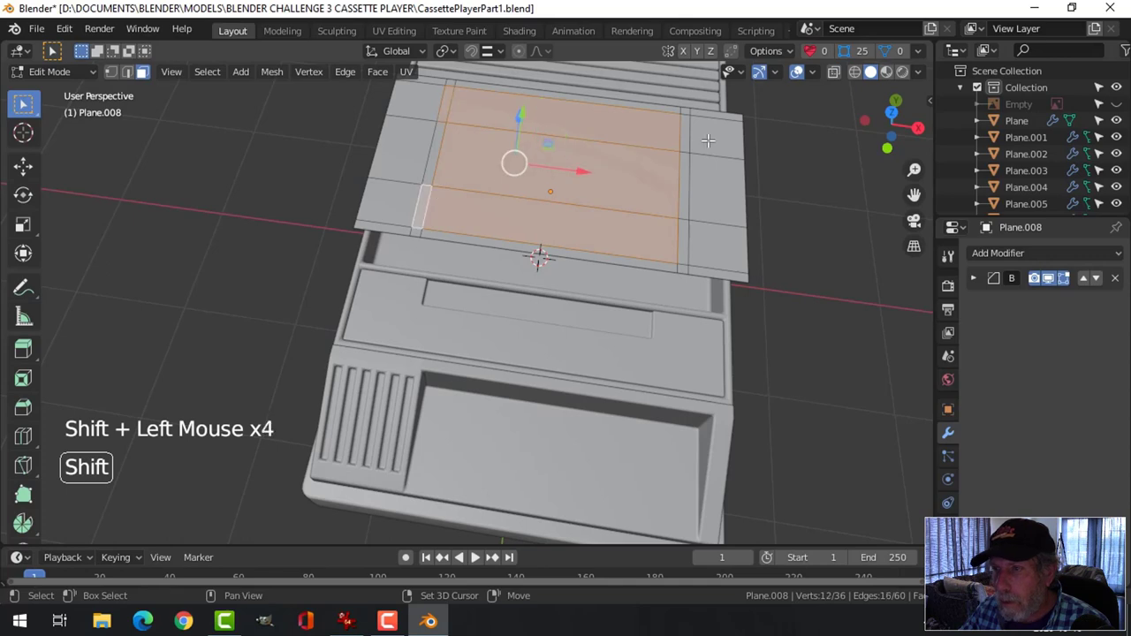
left_click(688, 132, "shift")
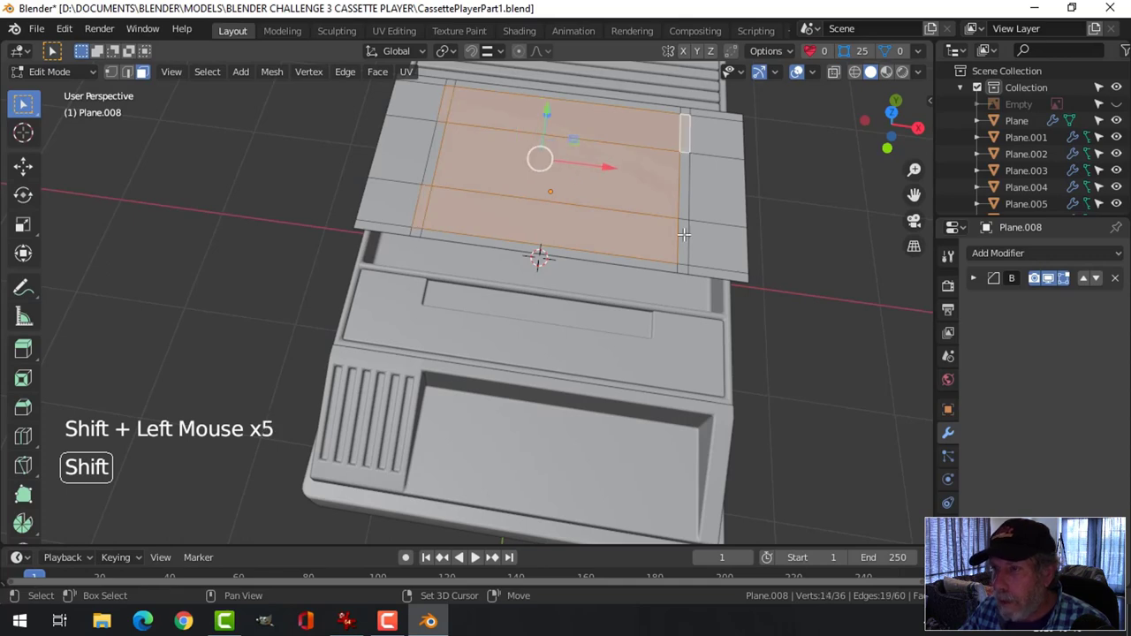
left_click(685, 237, "shift")
middle_click_drag(770, 233, 536, 306)
key("x")
left_click(712, 182)
- Extrude the entire window frame downward about 0.238 m
key("a")
key("e")
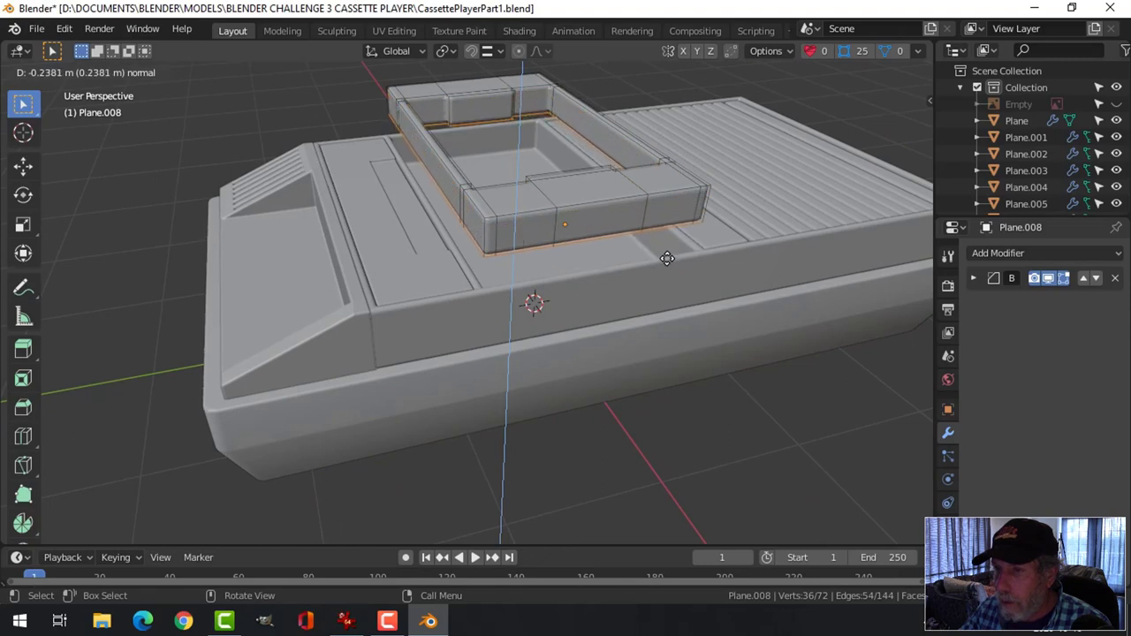
left_click(668, 258)
key("Tab")
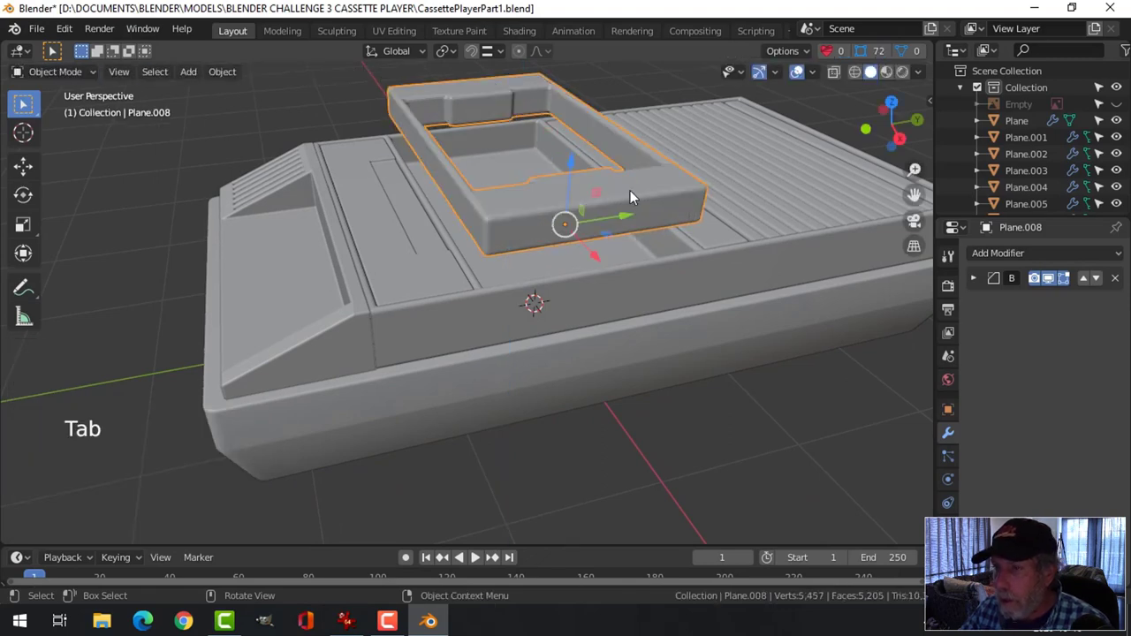
- Set the window frame's Bevel modifier offset to 0.03 m
left_click(973, 278)
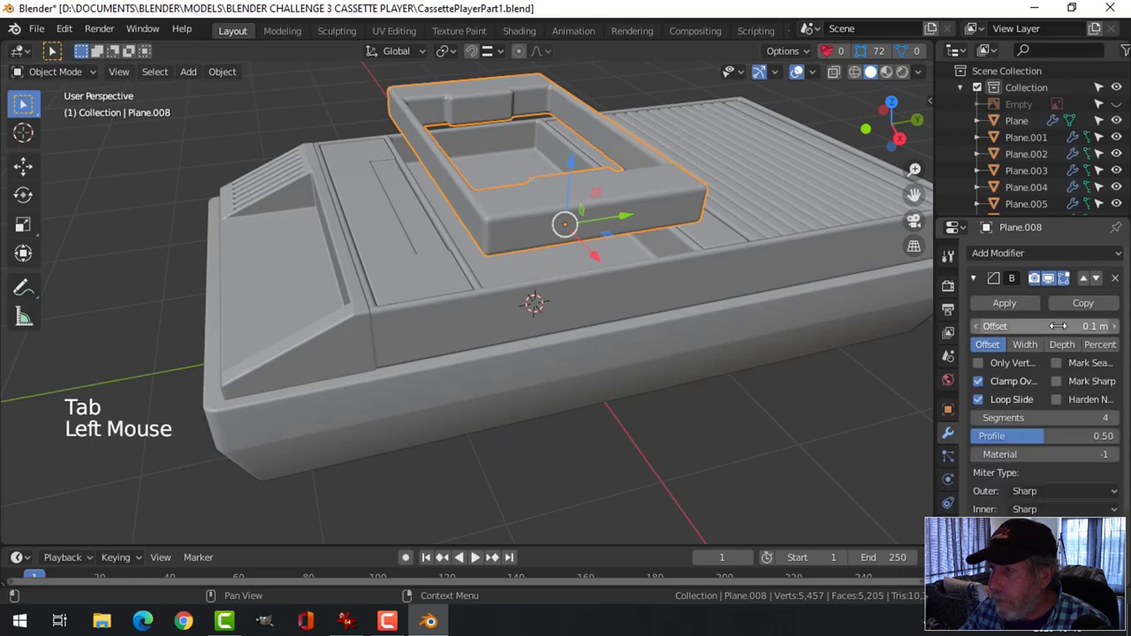
double_click(1058, 326)
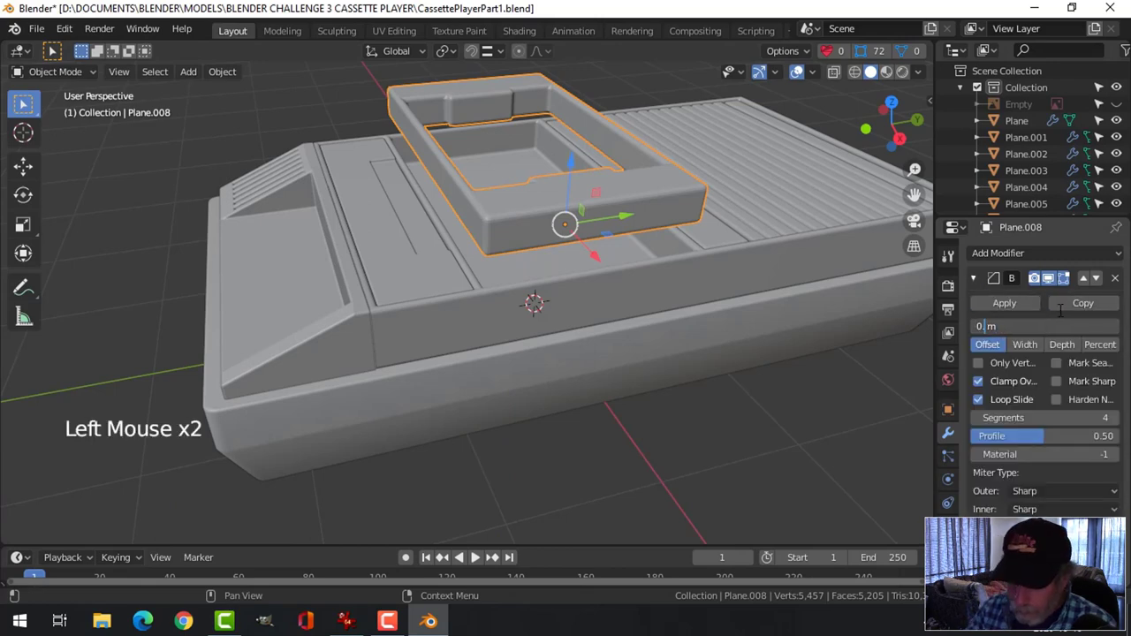
type("0.03")
key("Return")
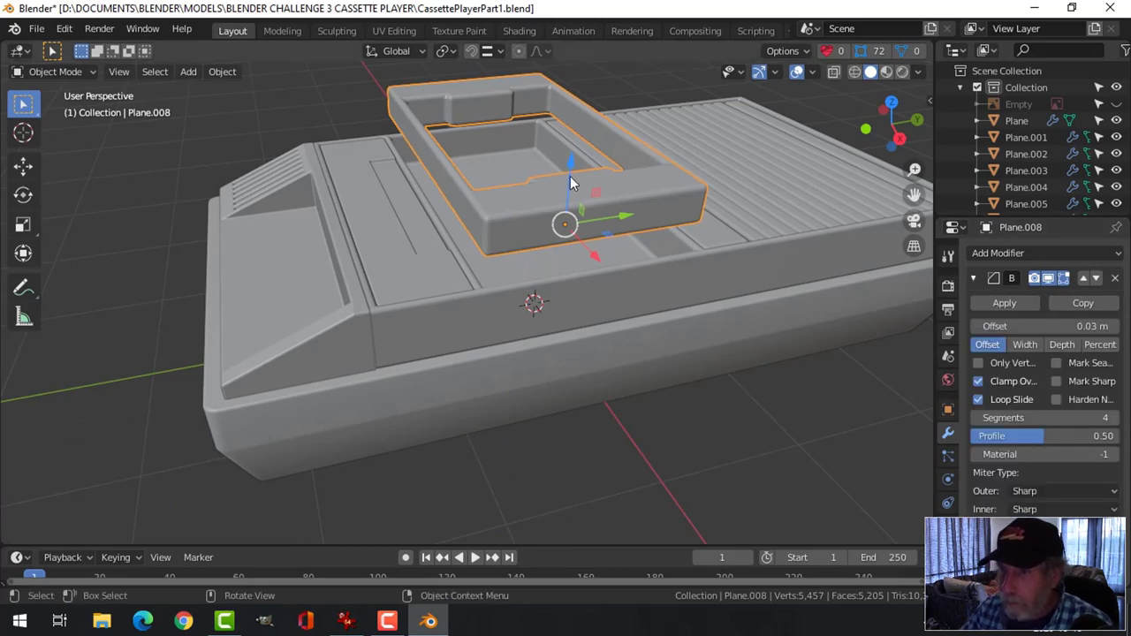
- Lower the frame along Z into the cassette well and check its fit
left_click_drag(571, 182, 571, 213)
key("alt+a")
middle_click_drag(598, 208, 515, 231)
scroll(622, 301, "down", 4)
scroll(591, 264, "up", 2)
scroll(495, 238, "up", 3)
middle_click_drag(516, 232, 492, 255)
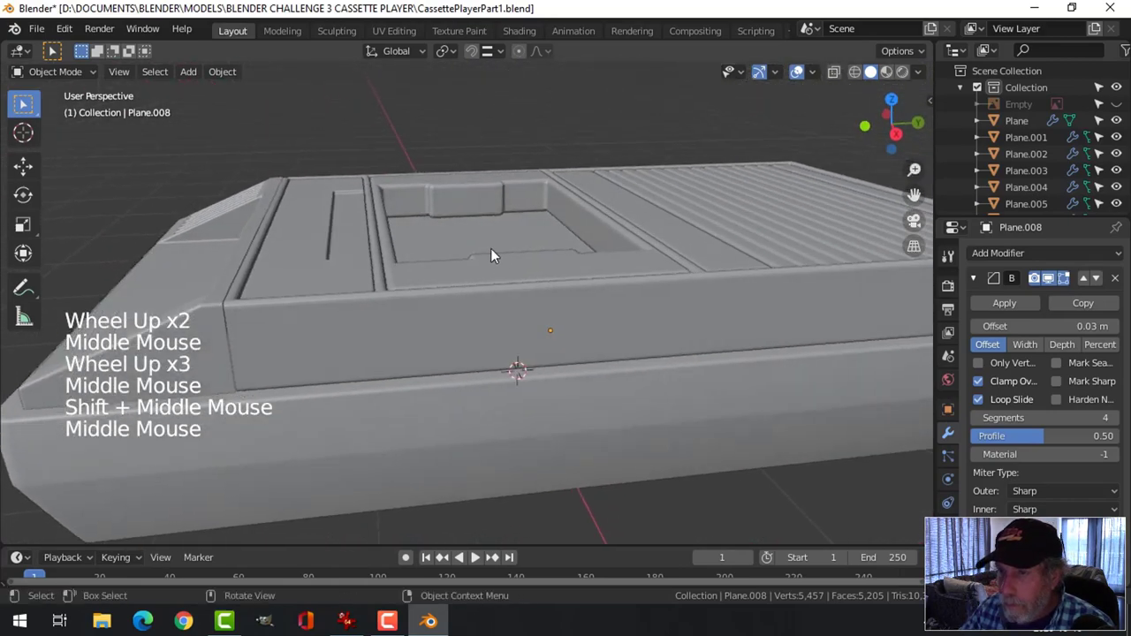
- Reduce the thickness of the whole window frame by scaling its mesh down along Z
left_click(481, 197)
key("Tab")
key("a")
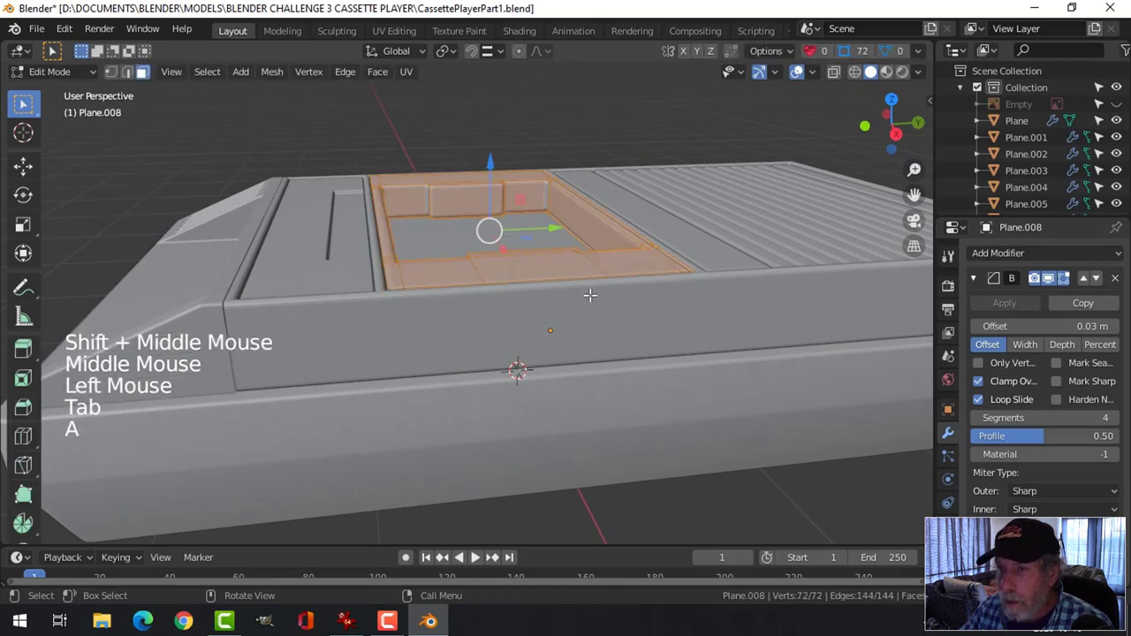
key("s")
key("z")
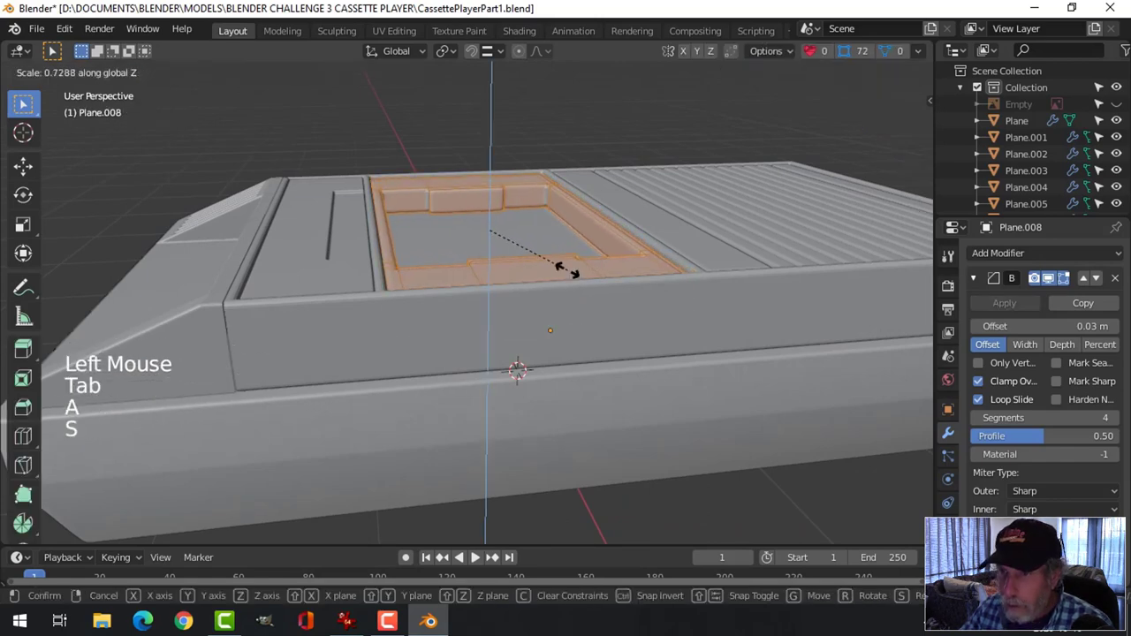
left_click(557, 264)
key("alt+a")
key("Tab")
key("alt+a")
middle_click_drag(534, 232, 486, 187)
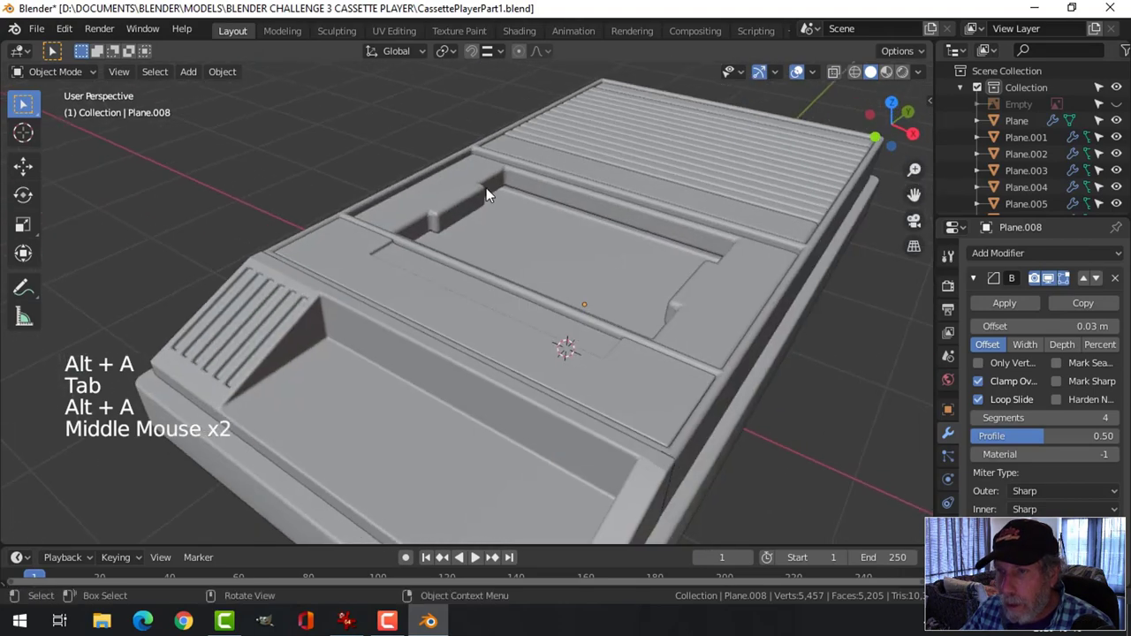
- Raise the window frame slightly along Z within the cassette well
left_click(486, 188)
left_click_drag(592, 249, 593, 243)
key("alt+a")
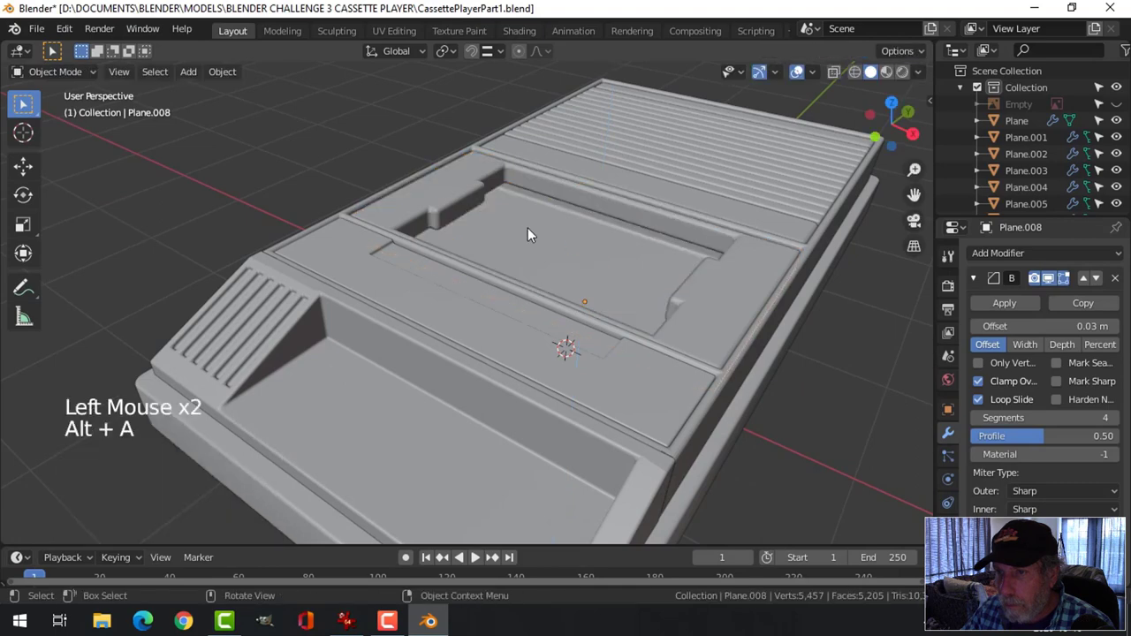
- Apply smooth shading to the window frame
middle_click_drag(528, 232, 583, 283)
scroll(603, 342, "down", 2)
left_click(583, 283)
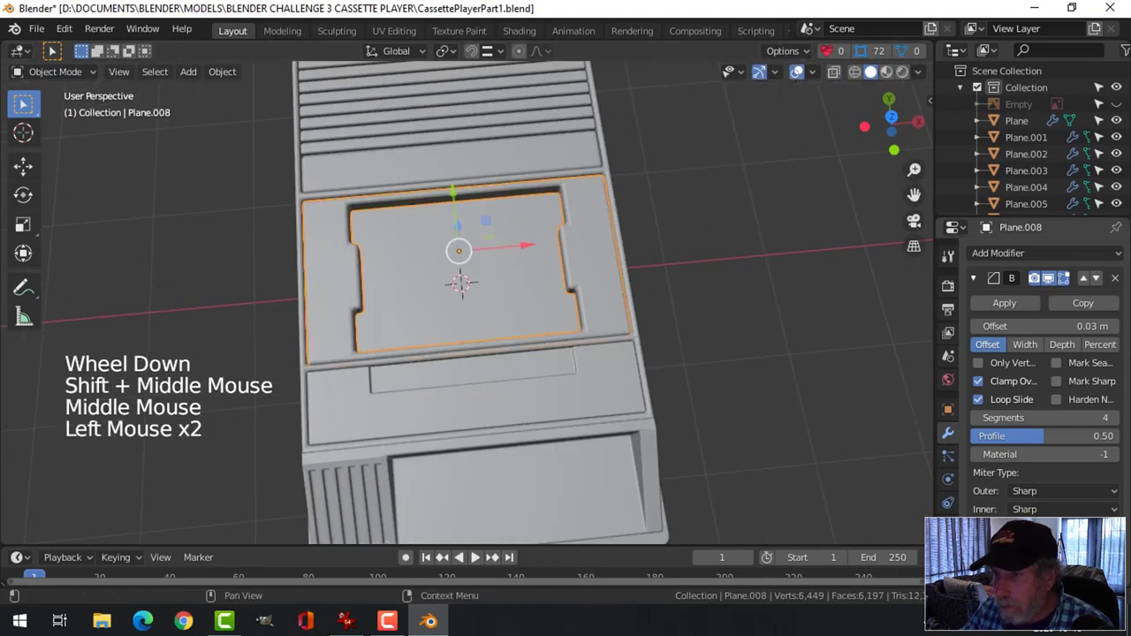
scroll(568, 266, "up", 3)
middle_click_drag(567, 266, 477, 229)
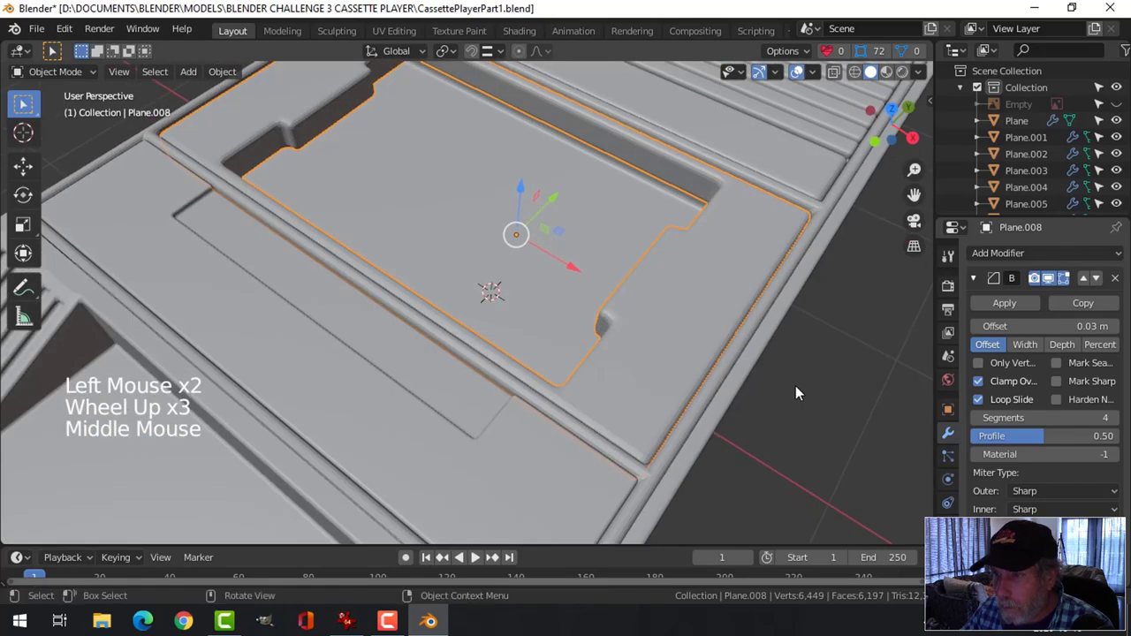
left_click(1016, 548)
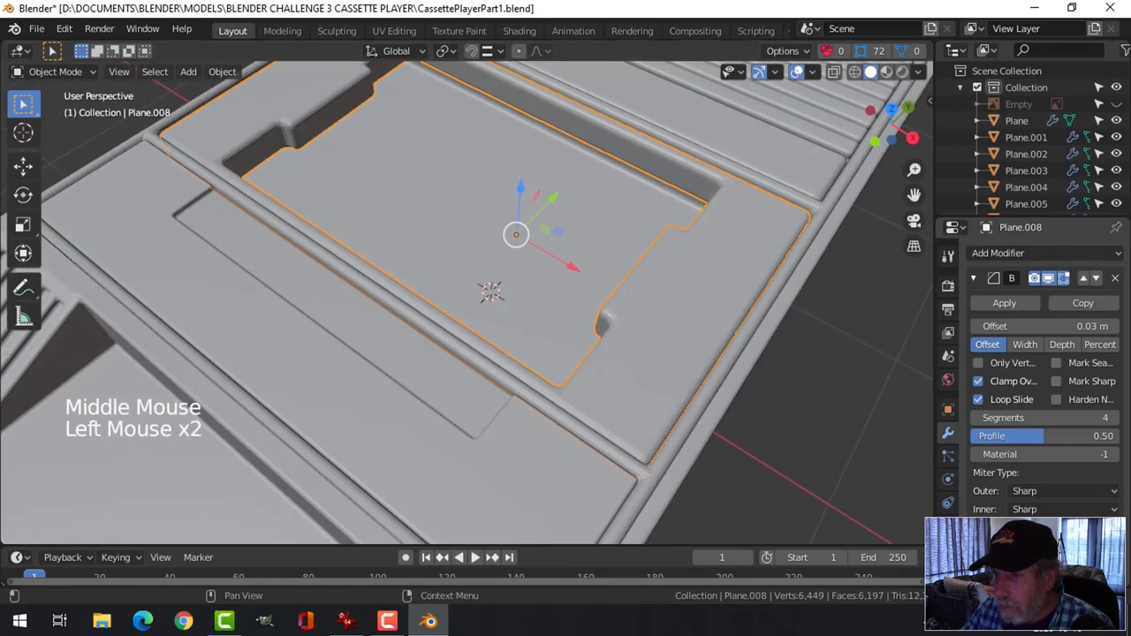
right_click(632, 293)
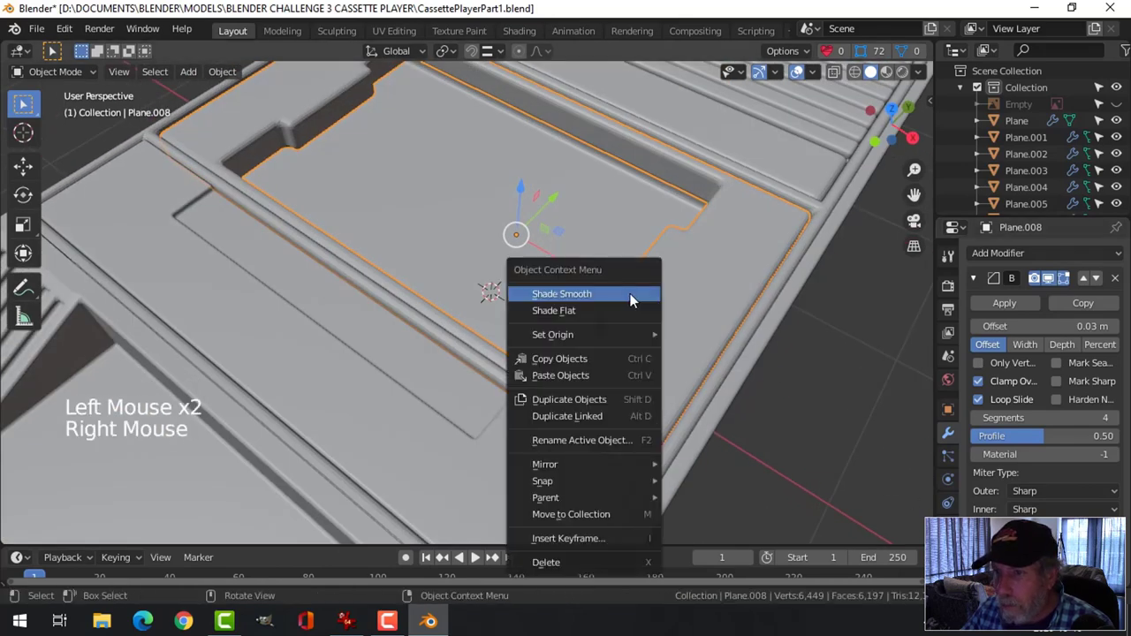
key("alt+a")
- Reduce the window frame's Bevel modifier offset, trying 0.01 m and settling on 0.02 m
mouse_move(589, 297)
middle_mouse_down()
mouse_move(622, 291)
mouse_move(644, 304)
mouse_move(586, 291)
middle_mouse_up()
scroll(629, 297, "down", 3)
left_click(587, 287)
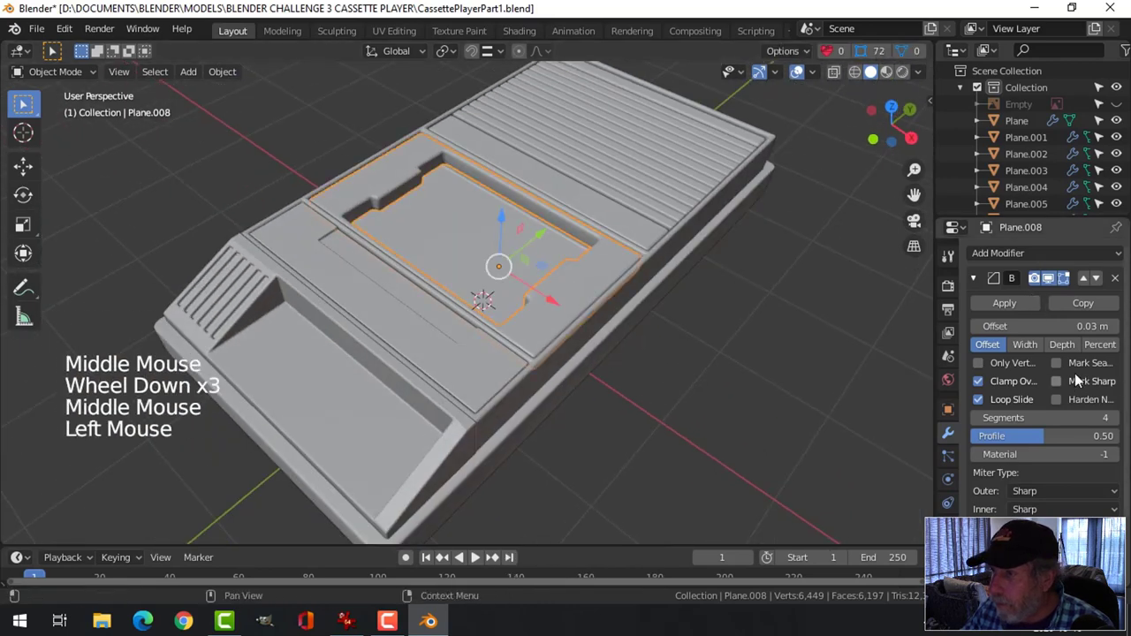
double_click(1047, 327)
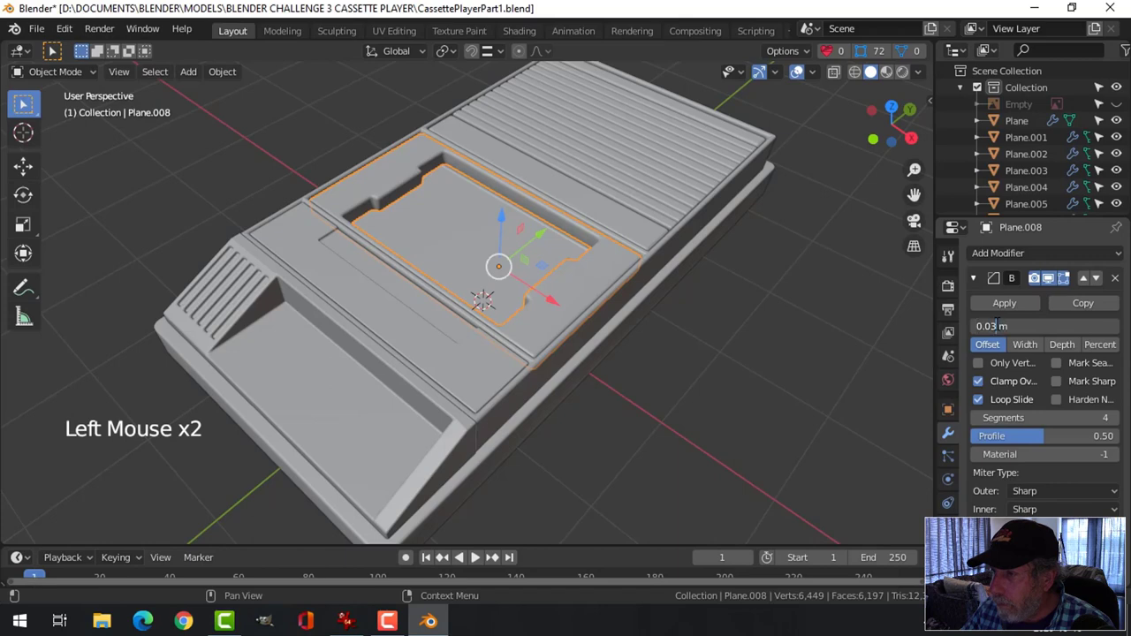
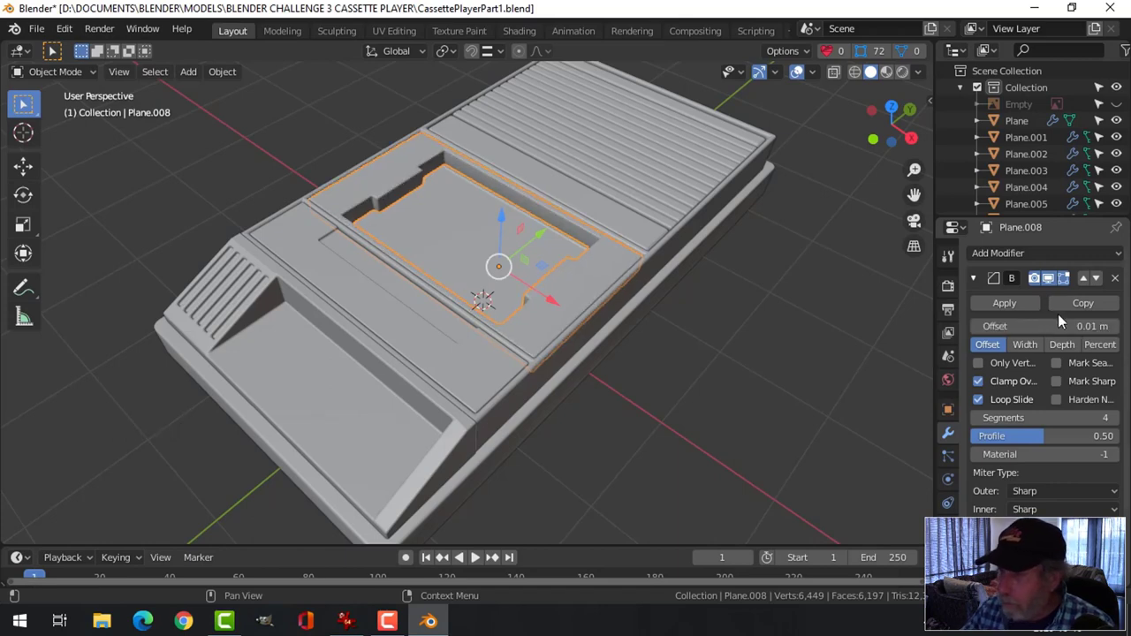
left_click(1028, 327)
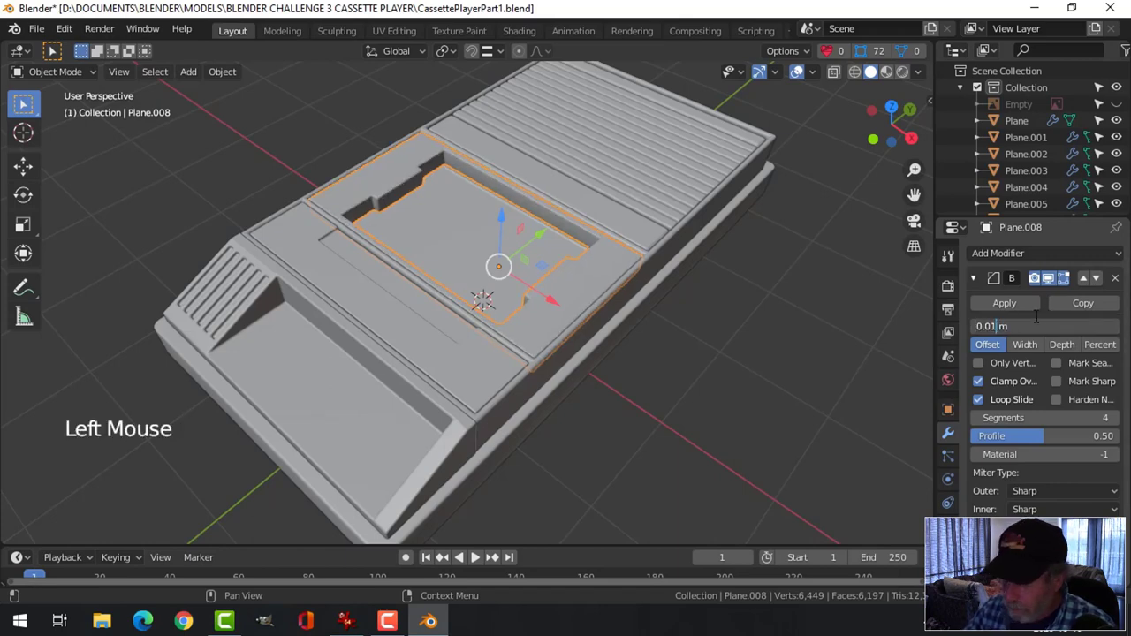
key("alt+a")
middle_click_drag(592, 252, 388, 213)
scroll(628, 341, "down", 2)
scroll(505, 355, "up", 2)
scroll(444, 328, "up", 3)
- Add a Weighted Normal modifier to the window frame and turn on Auto Smooth for its mesh
left_click(389, 219)
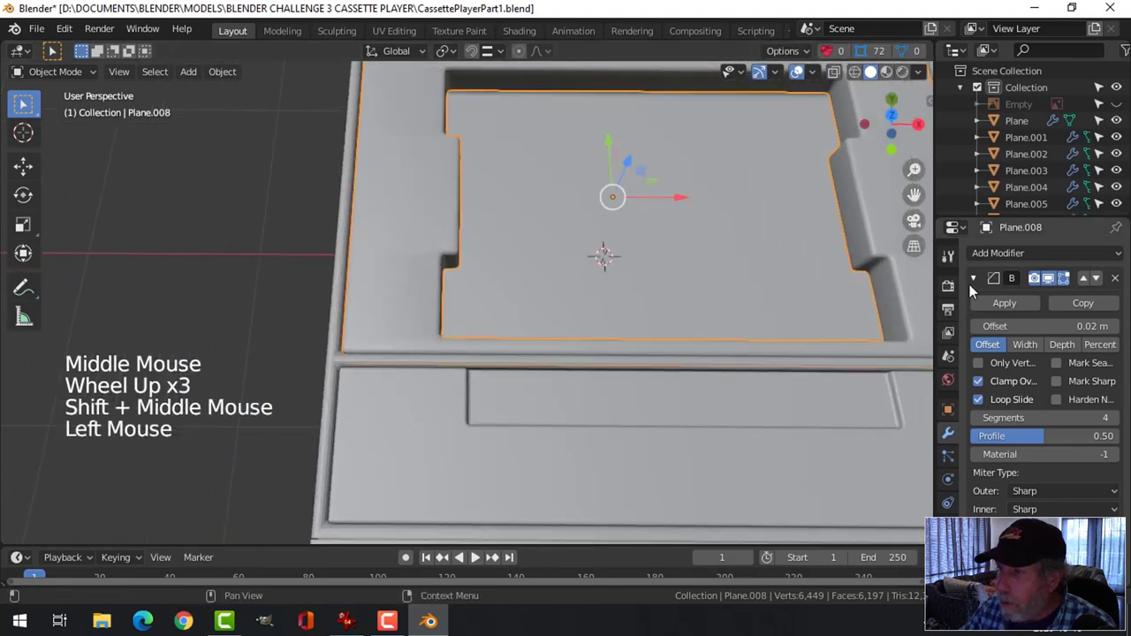
left_click(973, 280)
left_click(1043, 252)
left_click(659, 362)
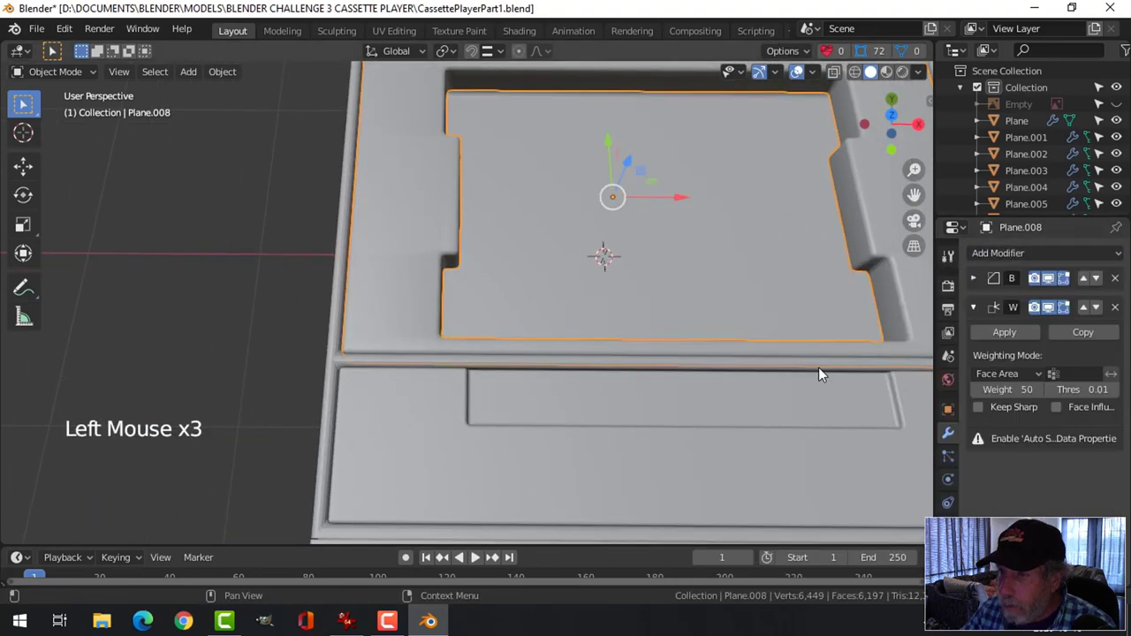
left_click(948, 457)
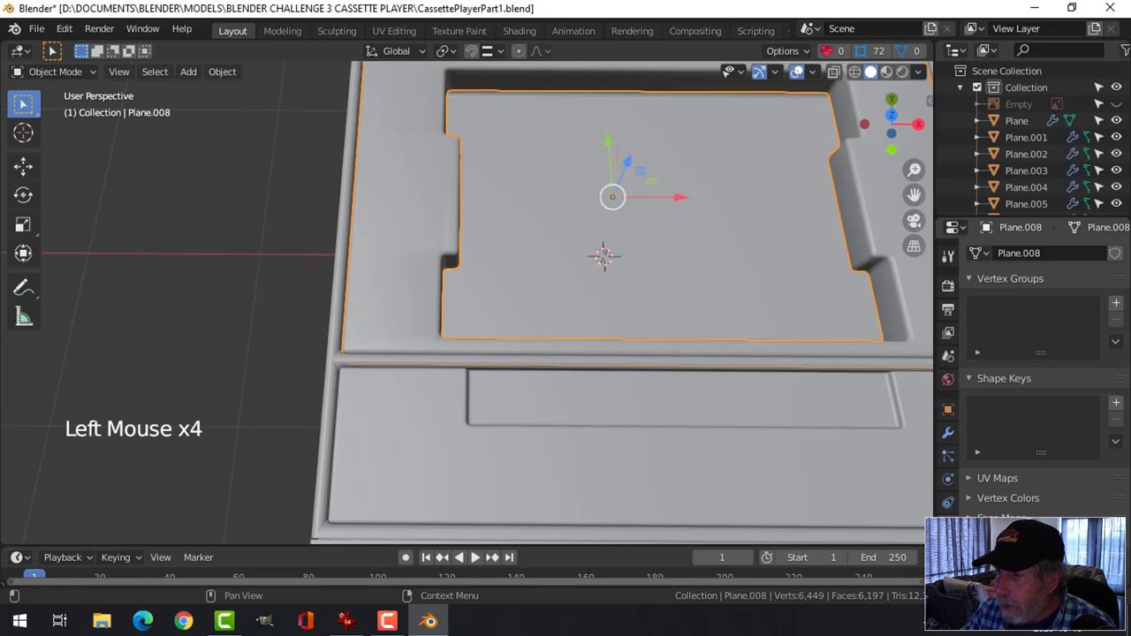
left_click(801, 428)
middle_click_drag(801, 428, 654, 289)
key("alt+a")
scroll(736, 290, "down", 3)
middle_click_drag(735, 290, 712, 257)
scroll(740, 306, "down", 1)
scroll(712, 257, "up", 2)
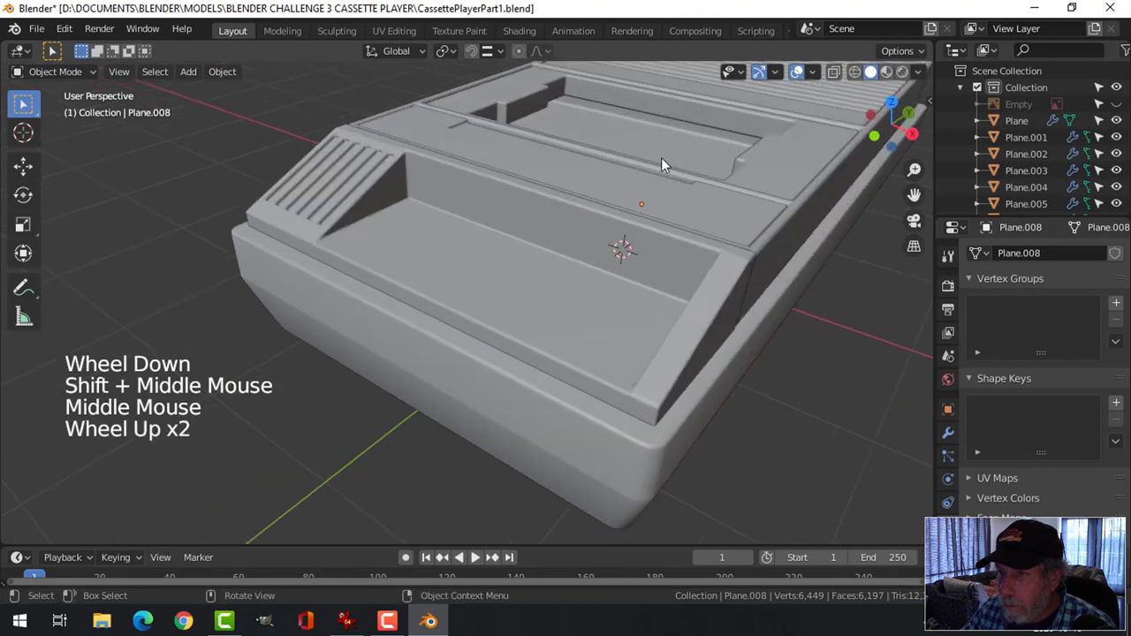
- Raise the cassette well's floor face along Z inside the window frame
middle_click_drag(677, 131, 597, 187, "shift")
left_click(625, 213)
key("Tab")
key("3")
left_click(612, 212)
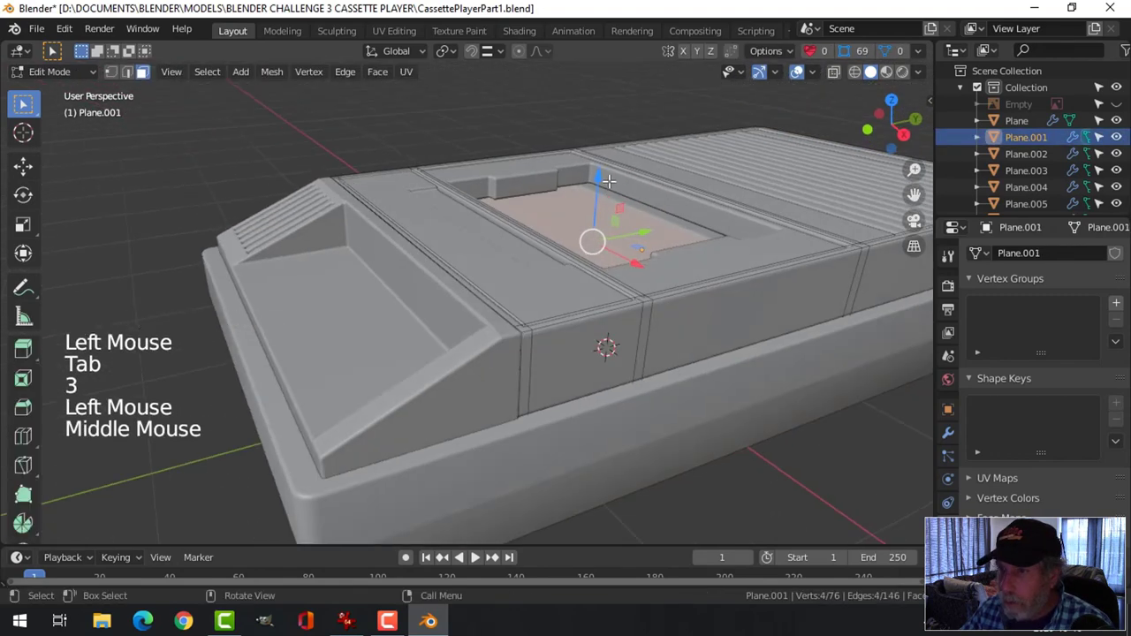
left_click_drag(597, 188, 608, 163)
key("alt+a")
key("Tab")
key("alt+a")
scroll(640, 194, "down", 4)
middle_click_drag(646, 230, 485, 263)
scroll(619, 269, "up", 3)
scroll(581, 259, "down", 3)
scroll(534, 323, "up", 1)
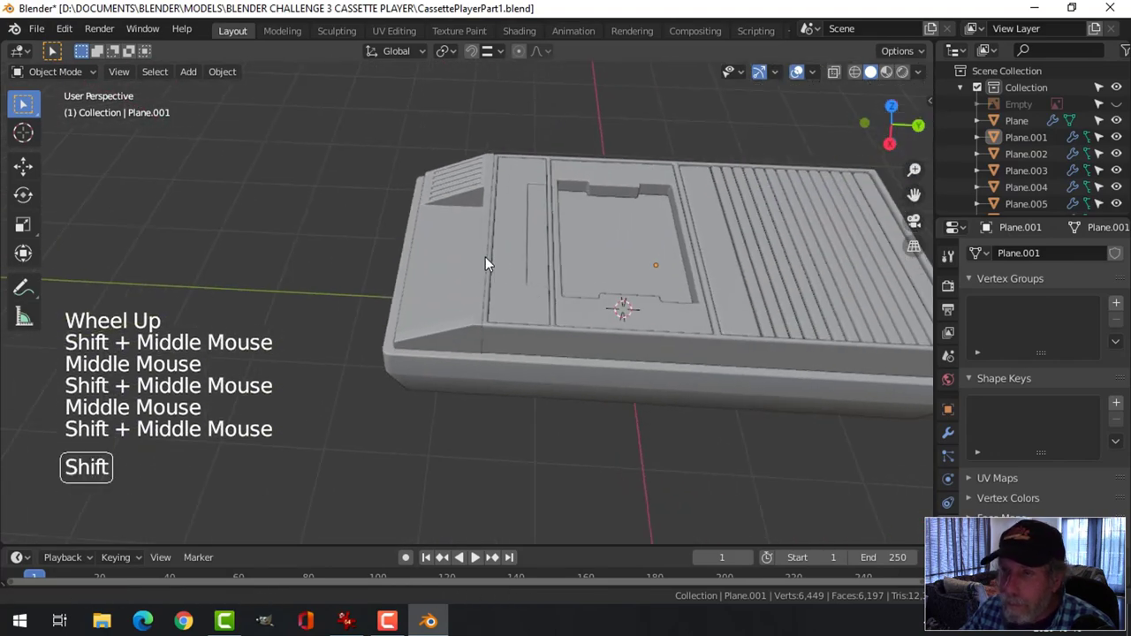
- Unhide the reference image and compare the front section against it in a top wireframe view
key("KP_7")
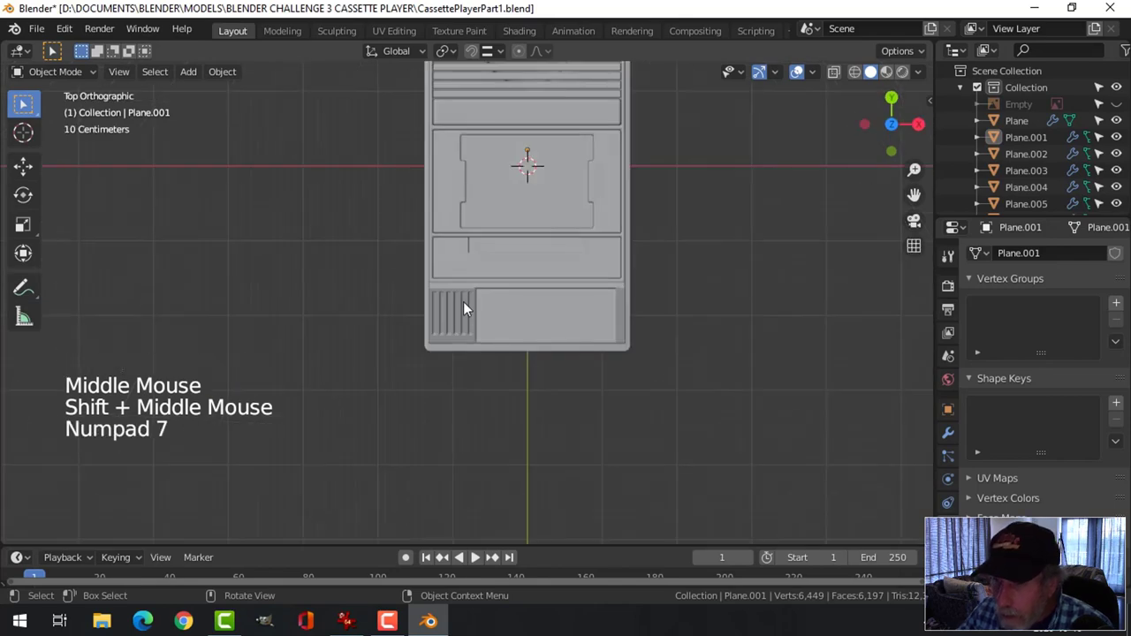
left_click(1116, 103)
key("z")
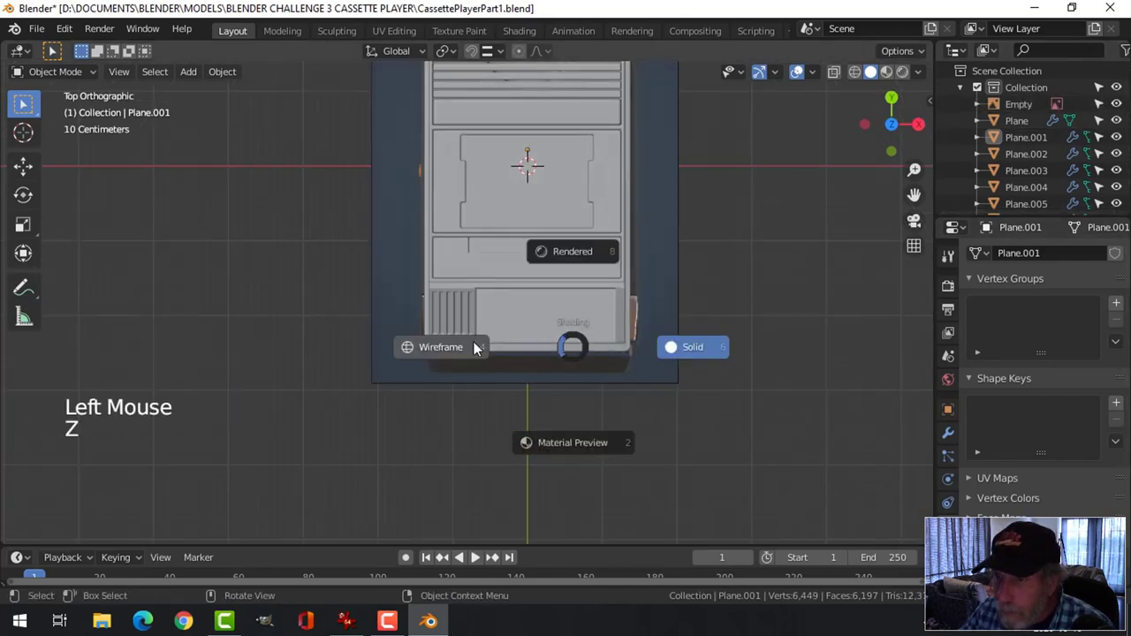
scroll(609, 363, "up", 5)
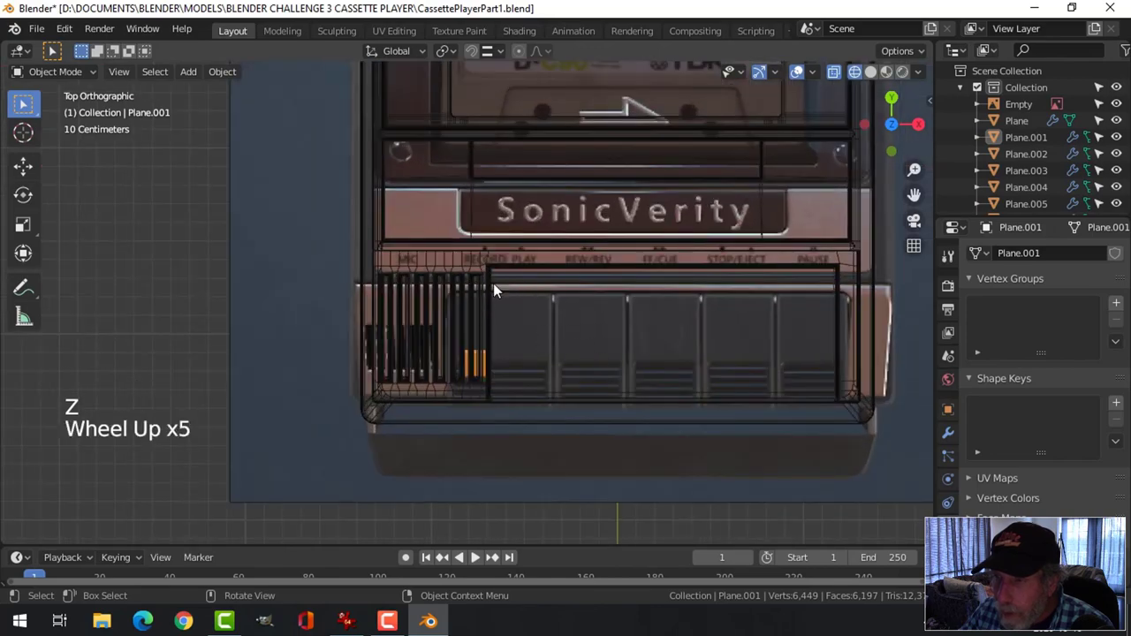
scroll(738, 344, "down", 2)
- Set the origin of the sloped front section with the slatted grille to its geometry
middle_click_drag(745, 353, 609, 323)
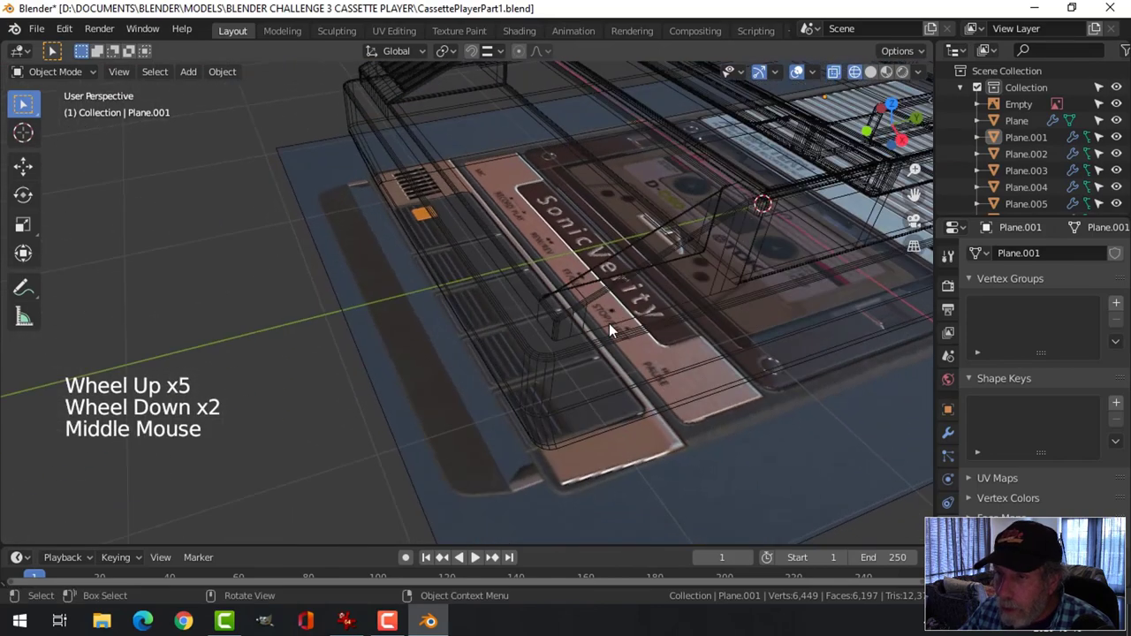
scroll(609, 324, "down", 1)
left_click(611, 271)
left_click(601, 258)
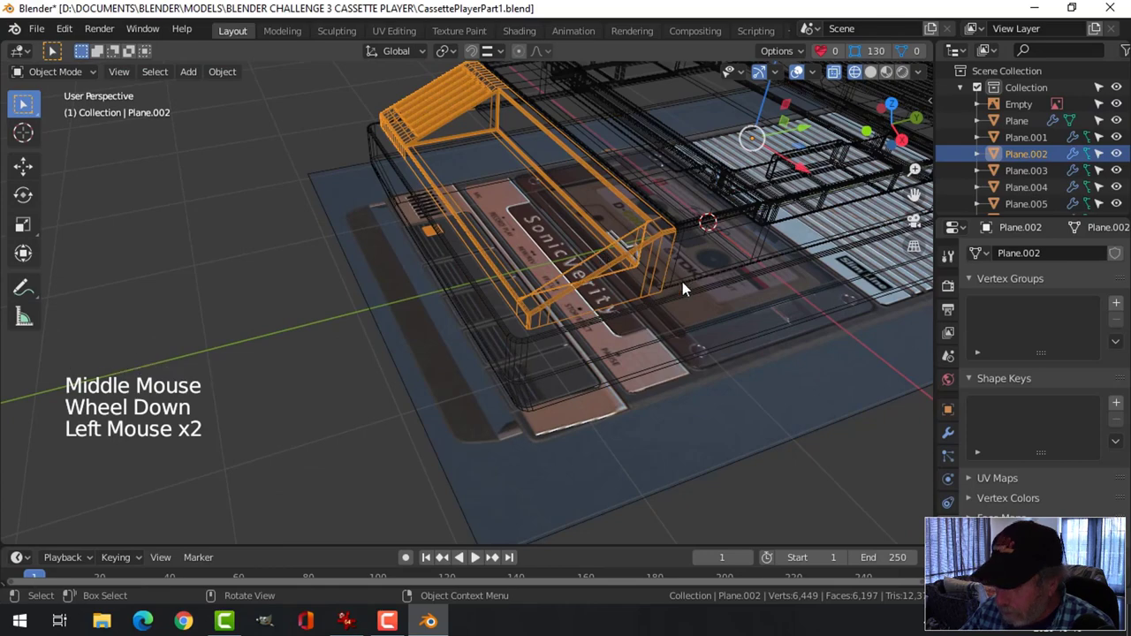
key("KP_7")
scroll(663, 332, "up", 3)
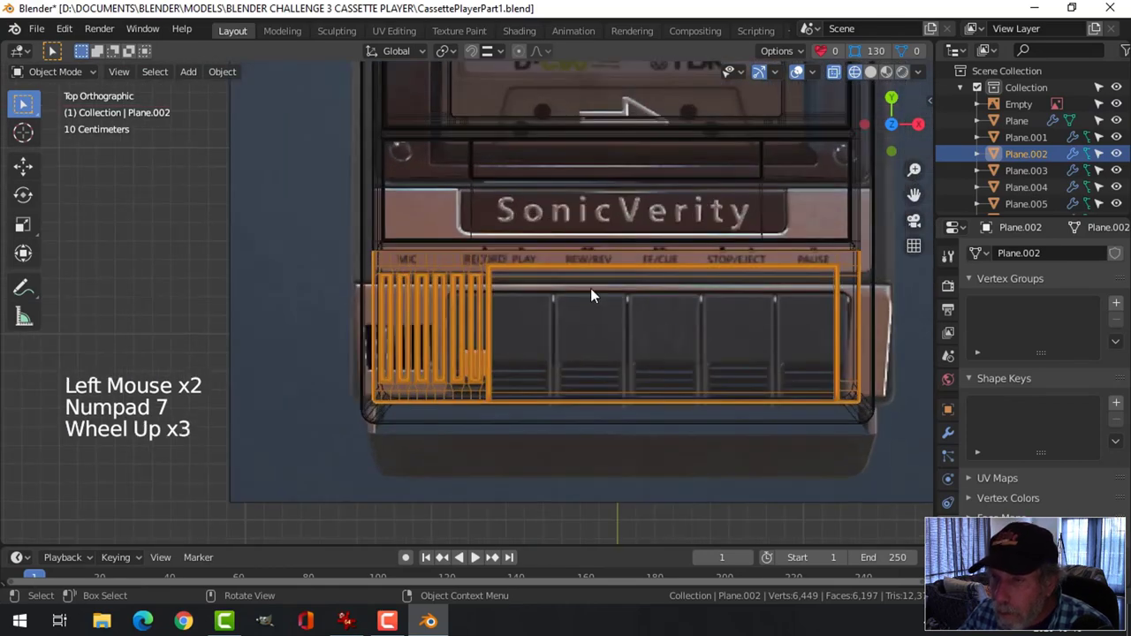
scroll(732, 387, "down", 4)
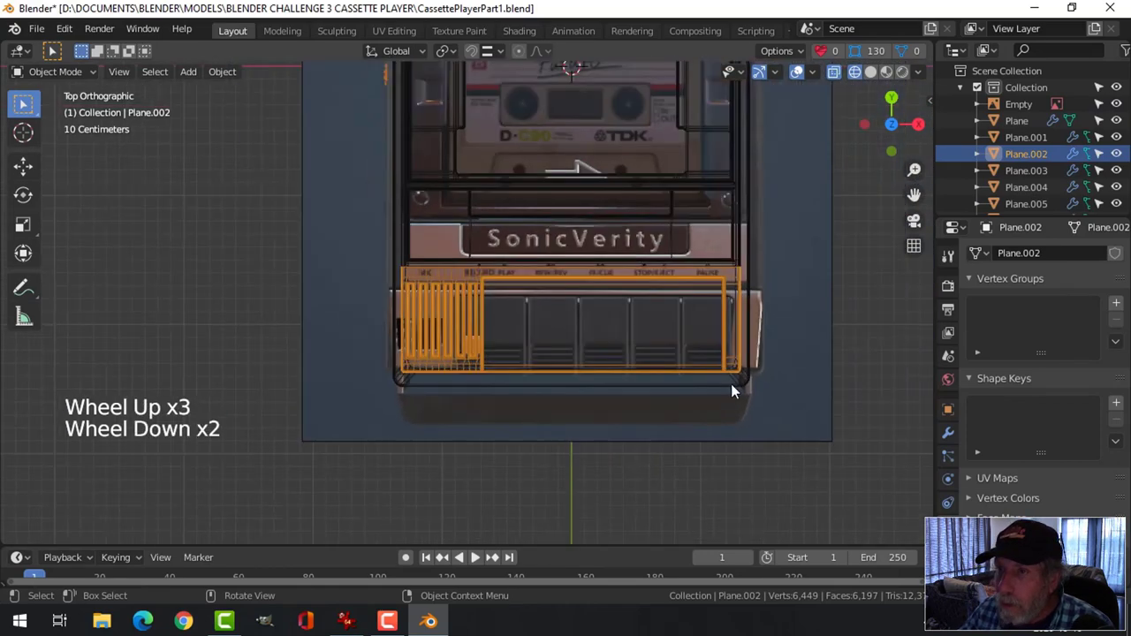
right_click(464, 311)
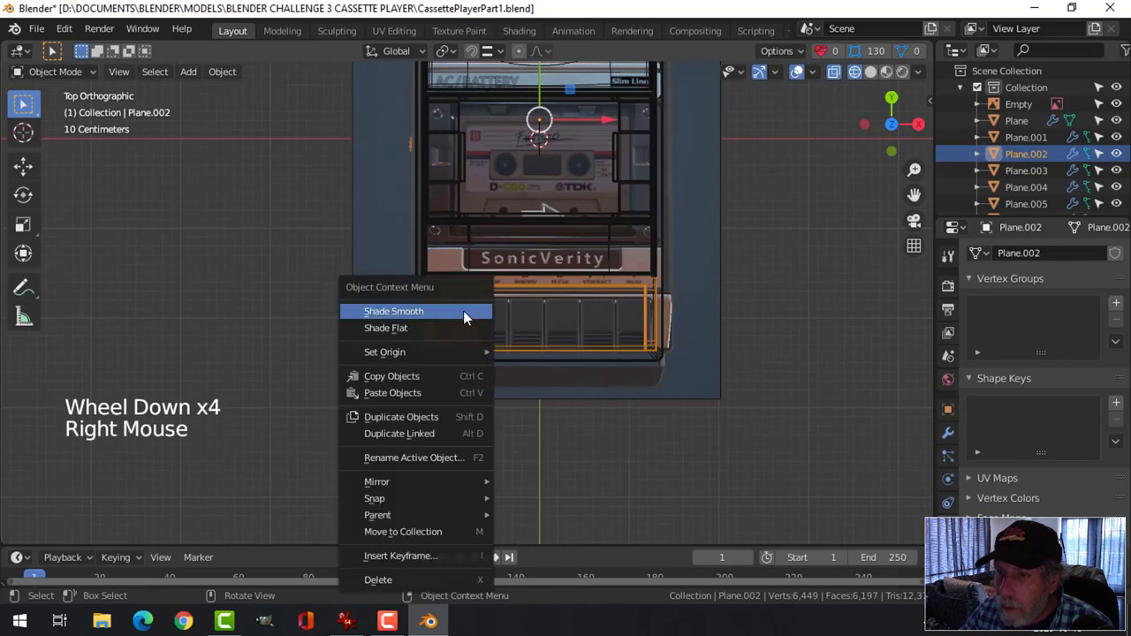
mouse_move(452, 352)
left_click(531, 375)
scroll(753, 367, "up", 3)
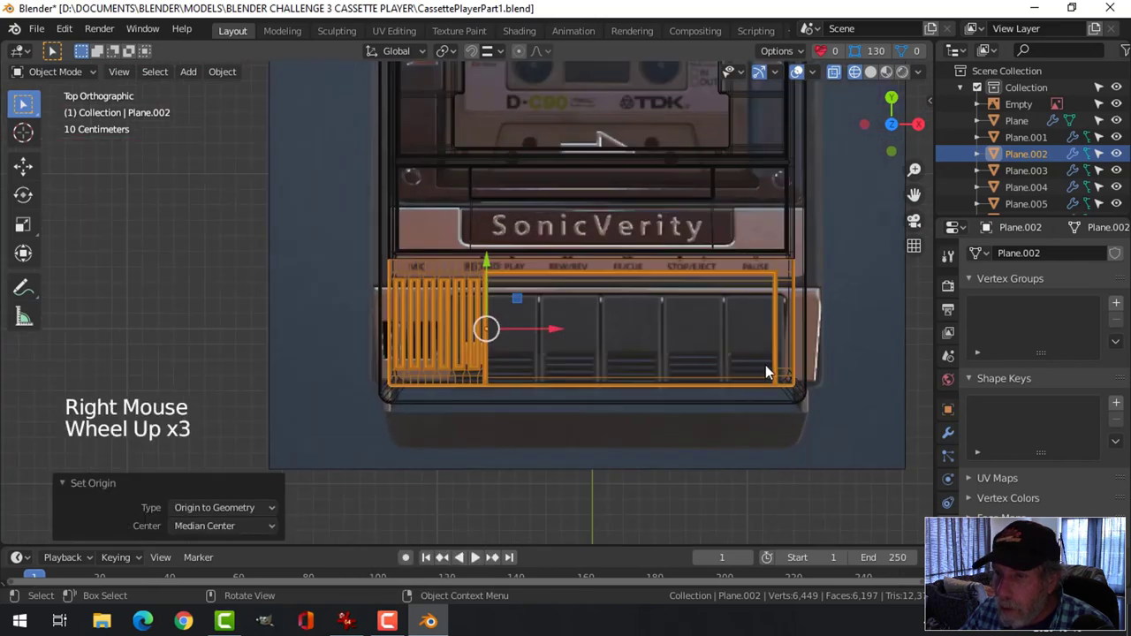
- Scale the sloped front section to about 0.834 along Y against the reference image
middle_click_drag(766, 368, 681, 333, "shift")
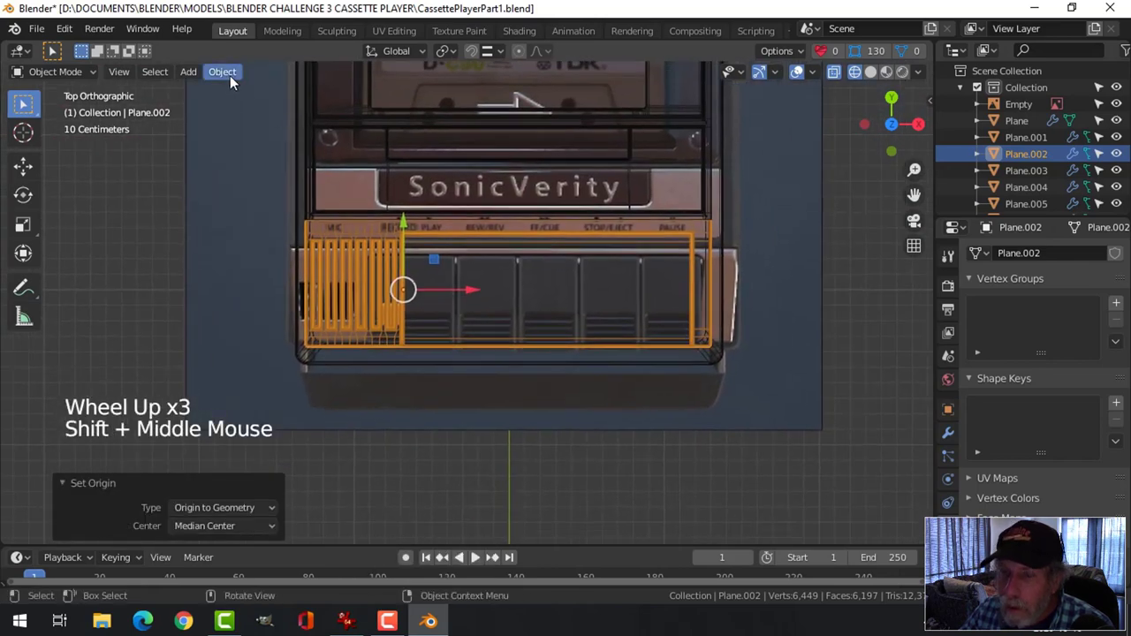
key("s")
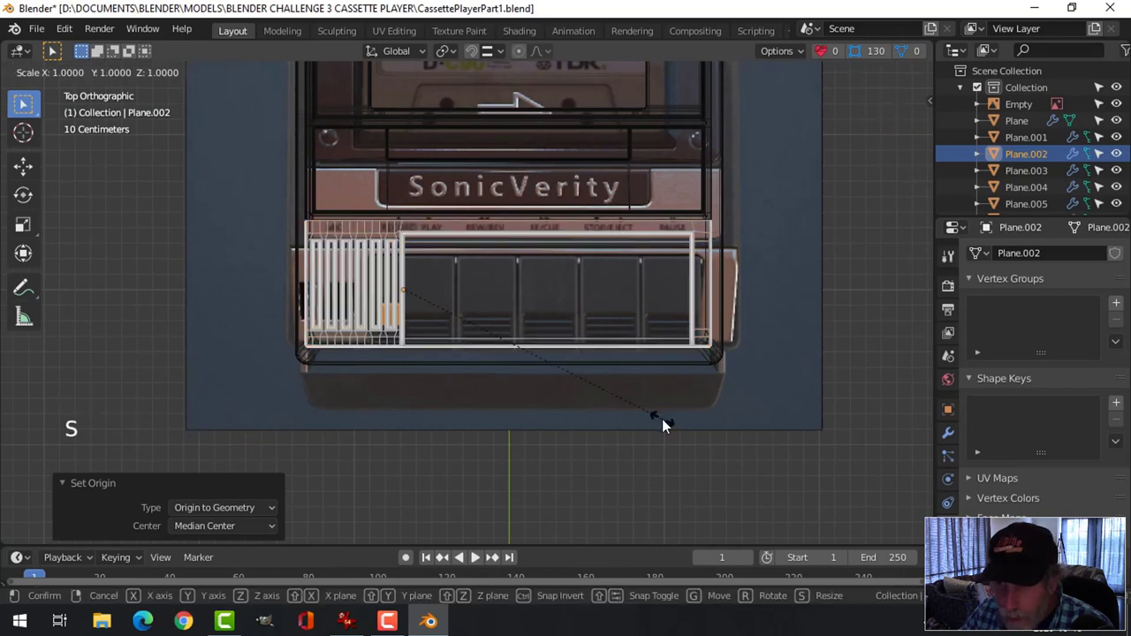
key("y")
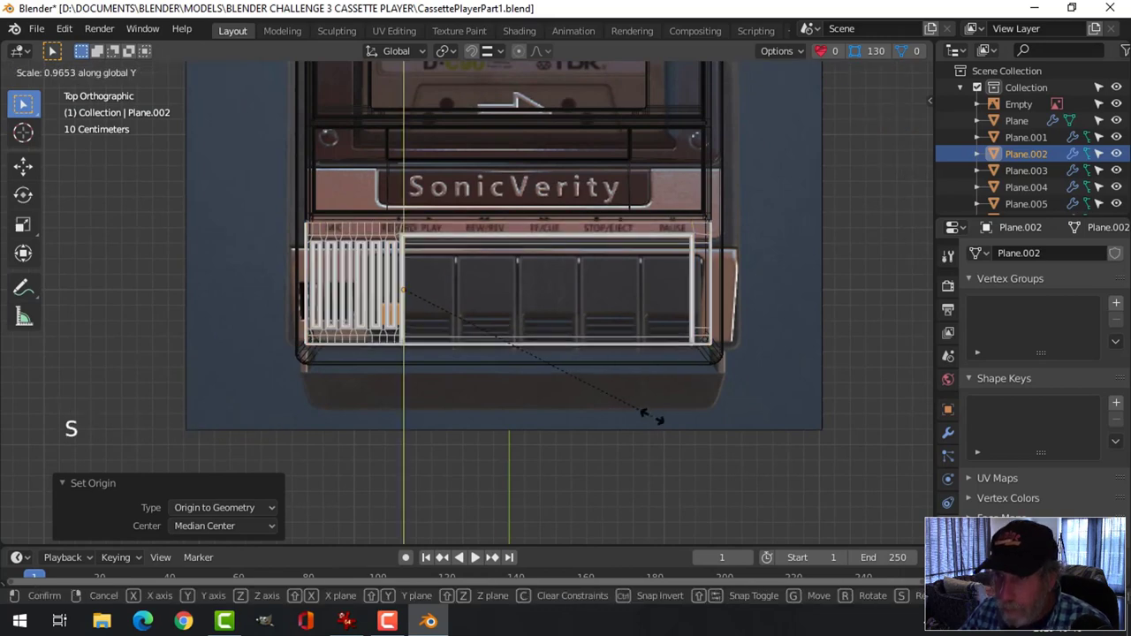
left_click(614, 398)
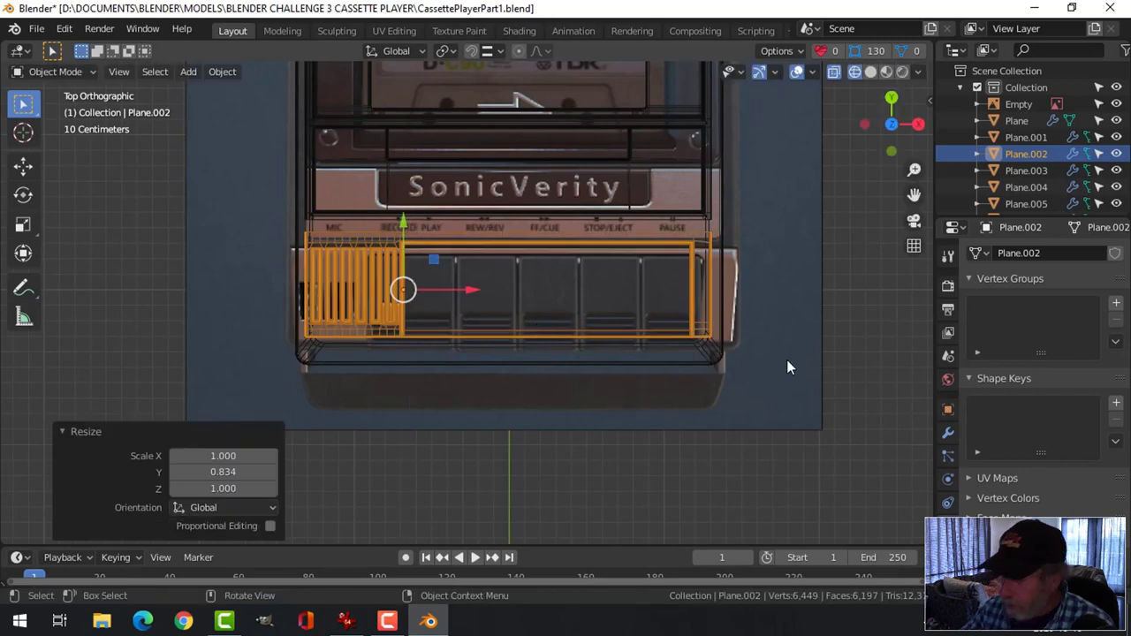
- Narrow the front section slightly more along Y in the side view and open its mesh for editing
key("KP_3")
scroll(500, 209, "down", 3)
middle_click_drag(501, 209, 533, 292, "shift")
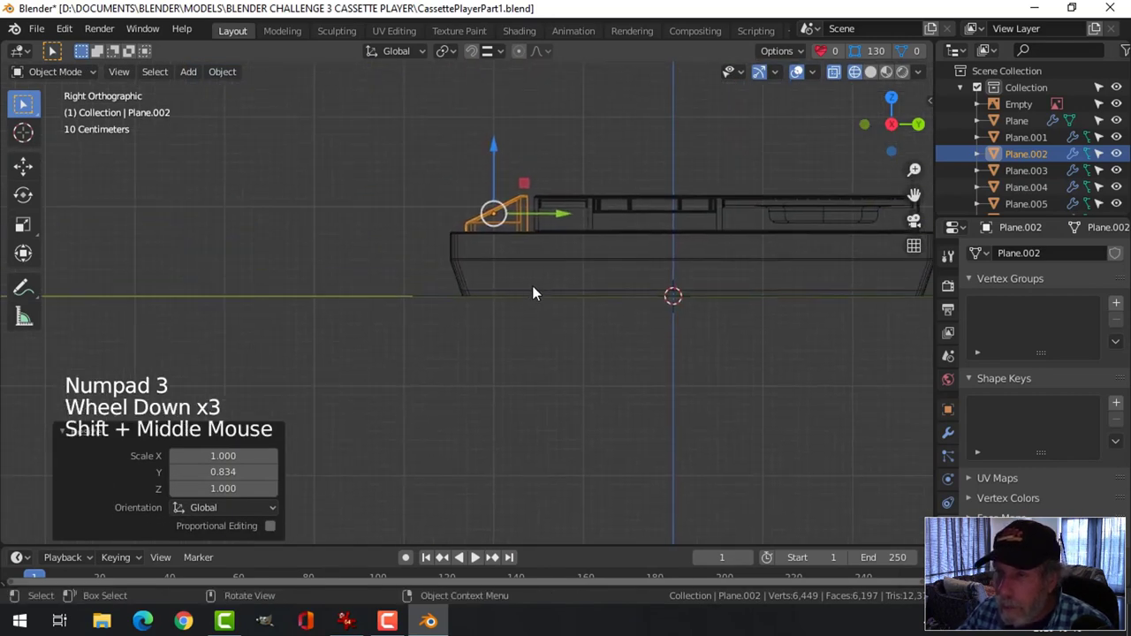
scroll(533, 293, "up", 3)
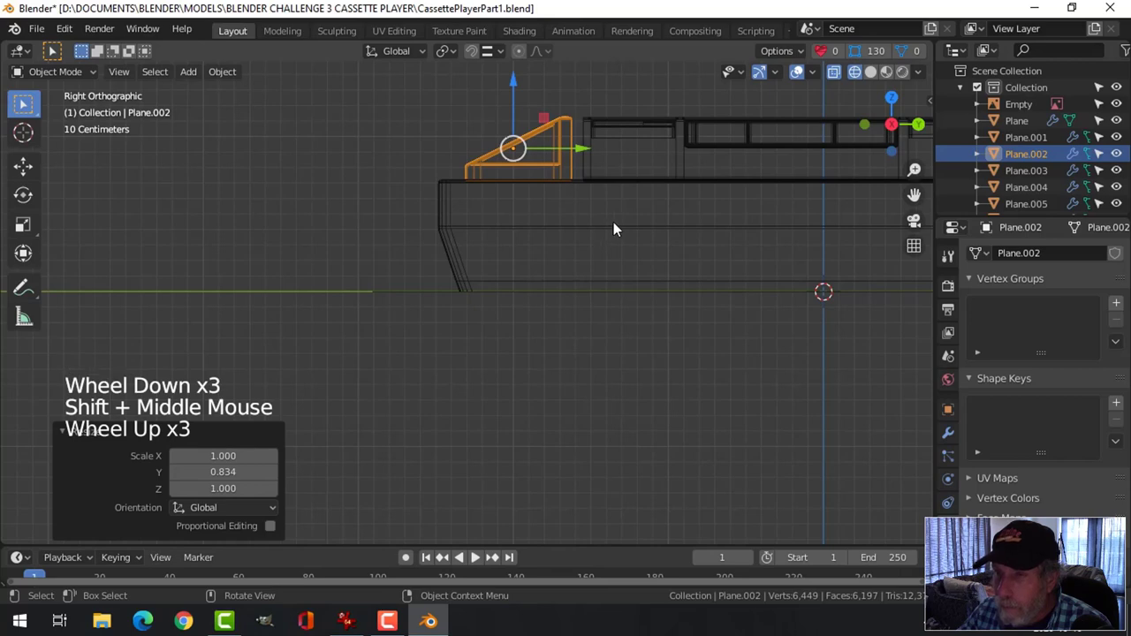
key("s")
key("y")
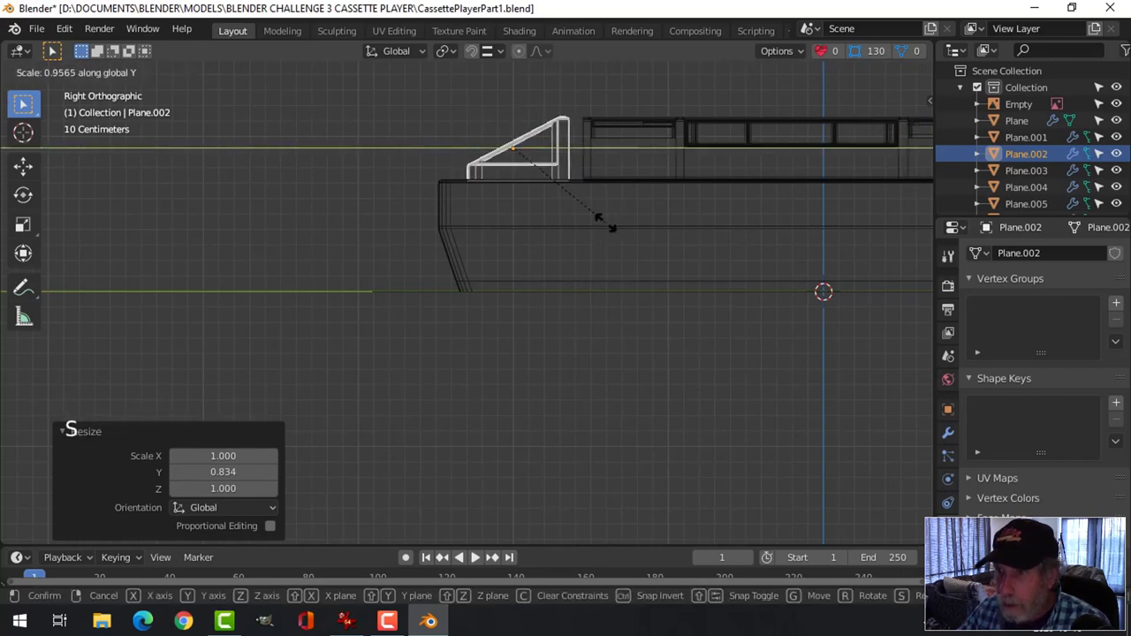
left_click(617, 219)
key("alt+a")
key("Tab")
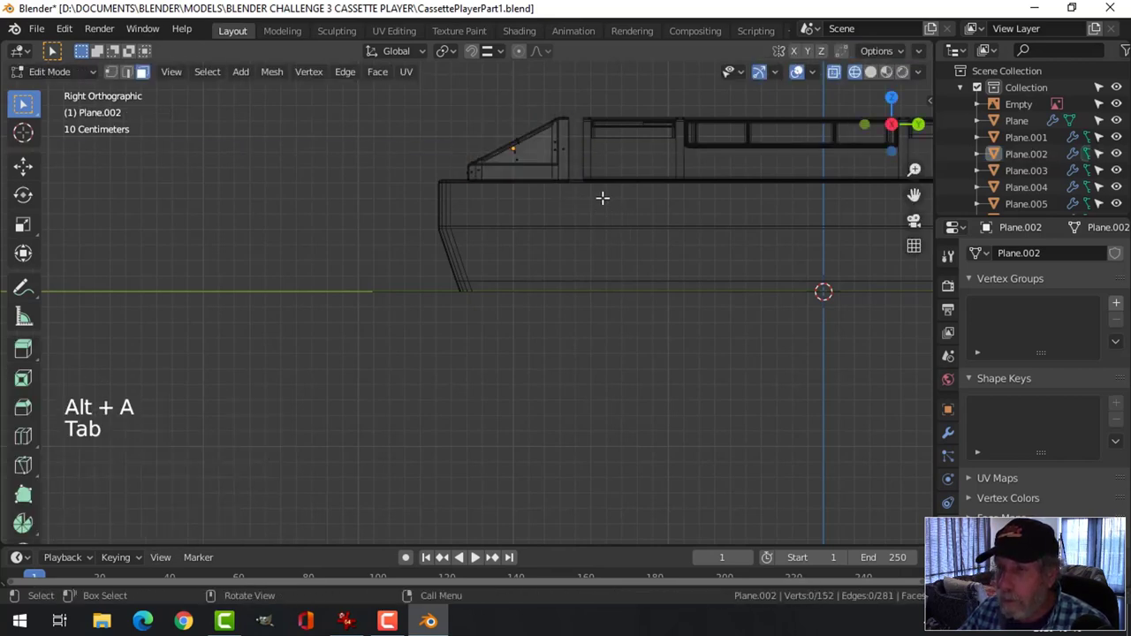
- Move the sloped front section about 0.1 m along Y until it meets the upper body block
key("Tab")
middle_click_drag(595, 198, 642, 258)
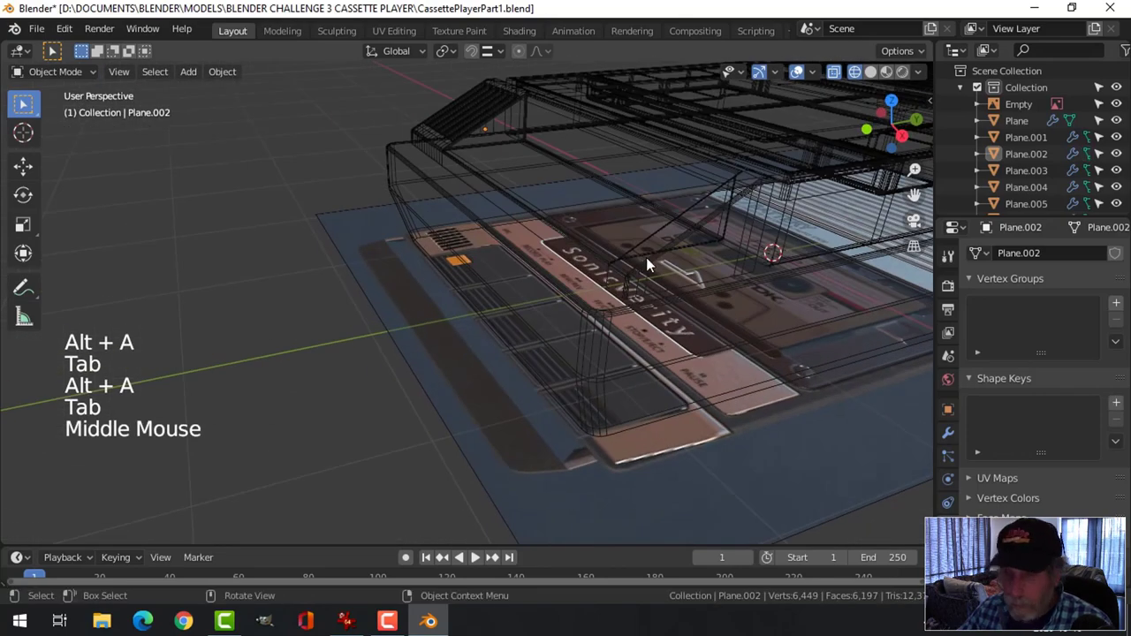
key("z")
mouse_move(758, 258)
middle_mouse_down()
mouse_move(690, 281)
mouse_move(605, 249)
mouse_move(591, 224)
mouse_move(434, 244)
middle_mouse_up()
scroll(698, 291, "down", 2)
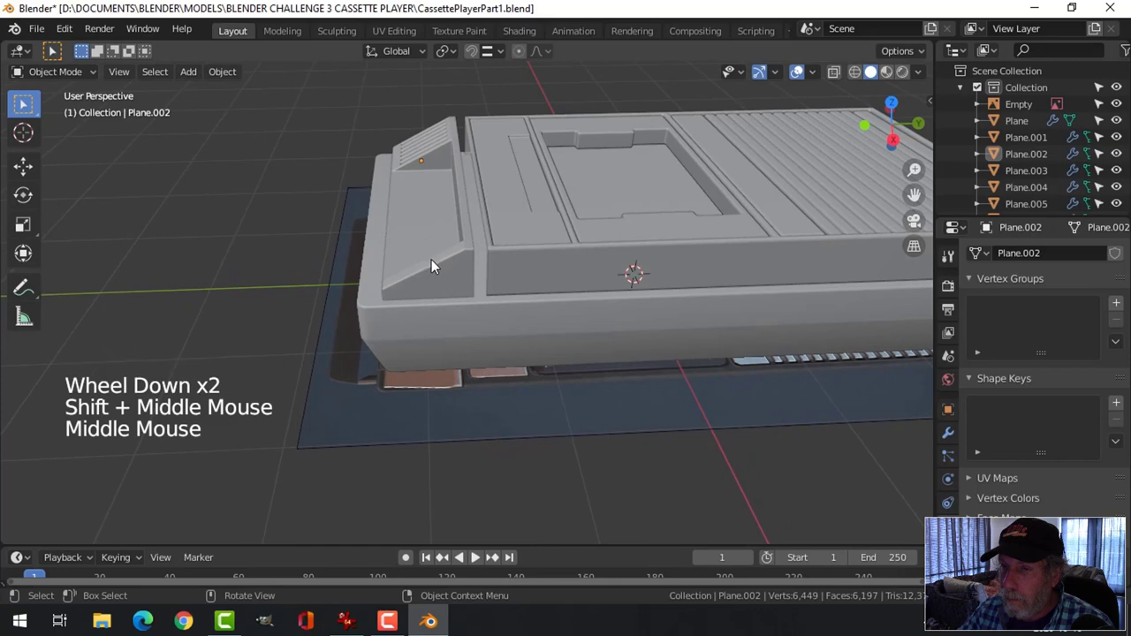
left_click(431, 259)
left_click_drag(493, 162, 509, 163)
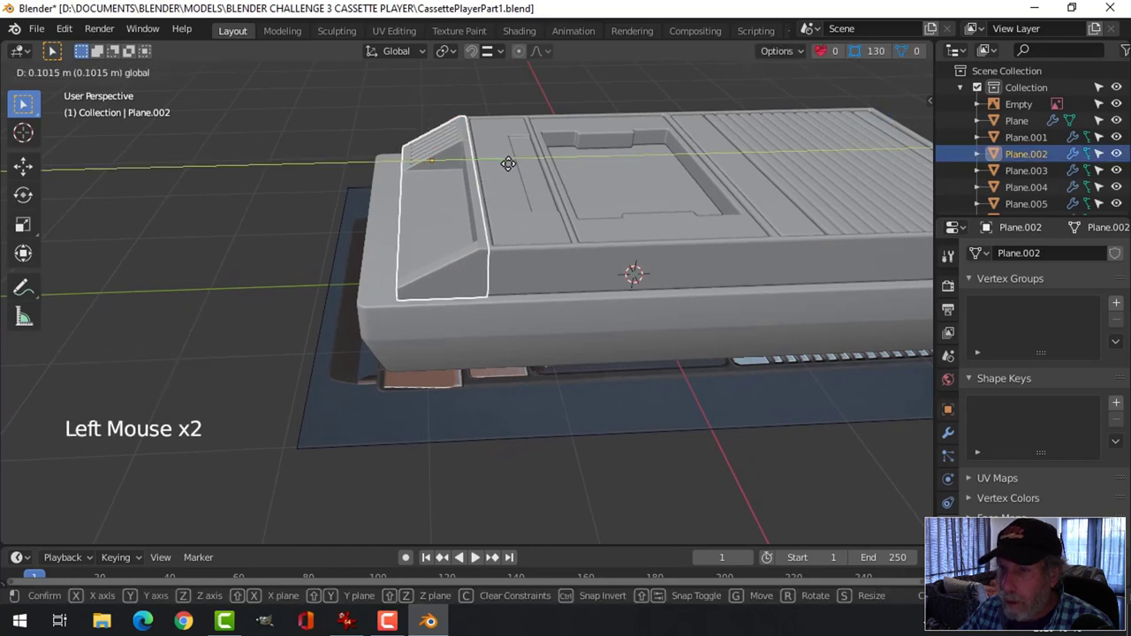
left_click_drag(506, 164, 512, 164)
- Shorten the lower base by moving its front-end faces about 0.167 m along Y toward the sloped section
scroll(563, 199, "up", 2)
left_click(563, 199)
key("Tab")
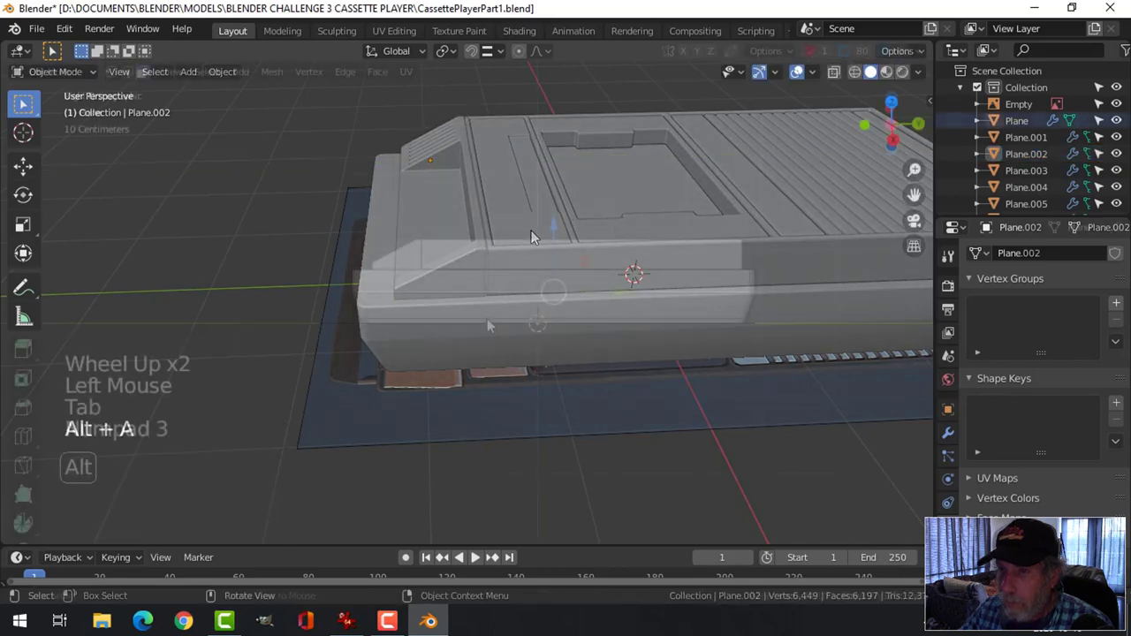
key("KP_3")
key("alt+a")
key("z")
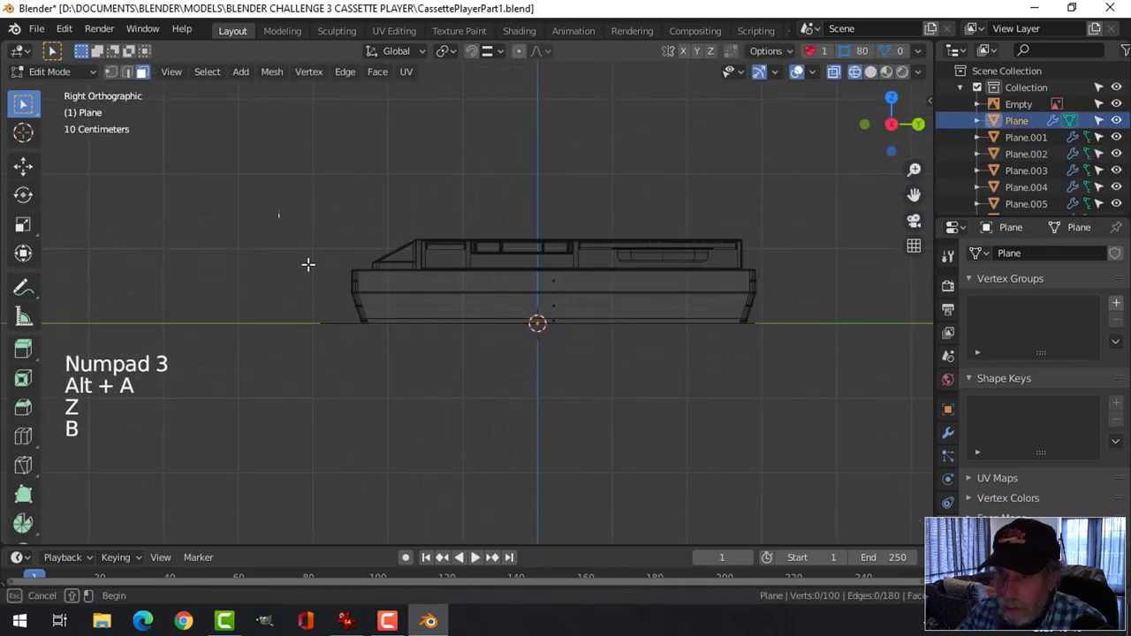
left_click_drag(276, 209, 384, 362)
scroll(419, 358, "up", 4)
middle_click_drag(421, 326, 427, 407, "shift")
scroll(492, 407, "down", 2)
scroll(492, 406, "down", 1)
scroll(368, 368, "up", 2)
left_click(362, 363)
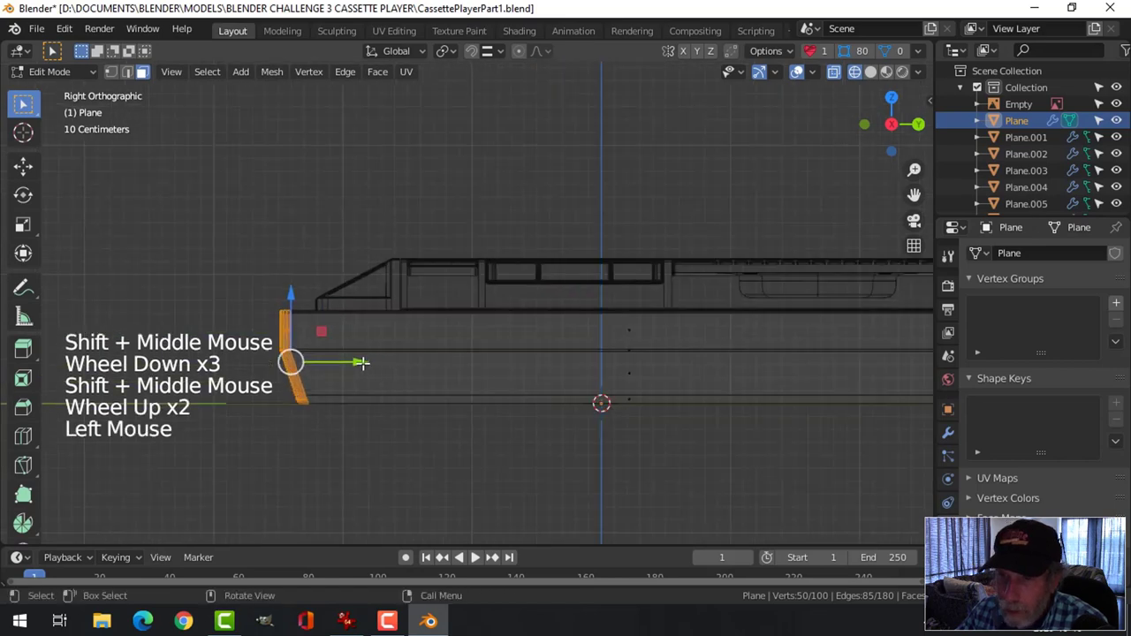
left_click_drag(362, 362, 389, 365)
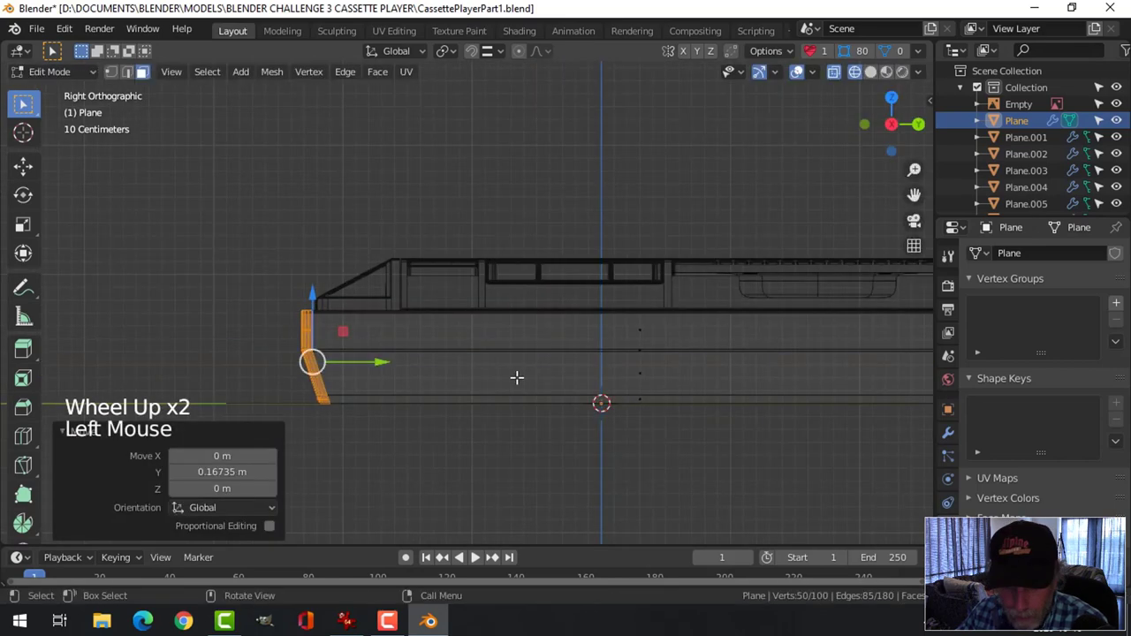
key("z")
key("alt+a")
key("Tab")
key("alt+a")
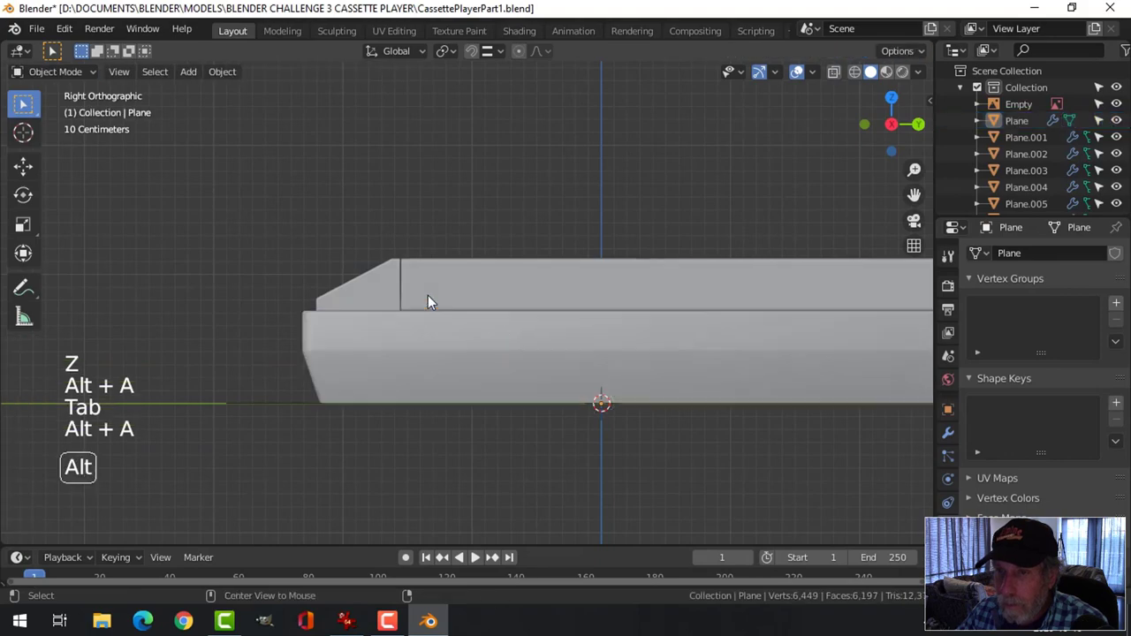
- Isolate the upper body block and delete the faces on its underside
scroll(428, 295, "down", 4)
middle_click_drag(428, 296, 544, 343)
scroll(560, 430, "up", 3)
scroll(414, 314, "up", 3)
scroll(516, 346, "down", 3)
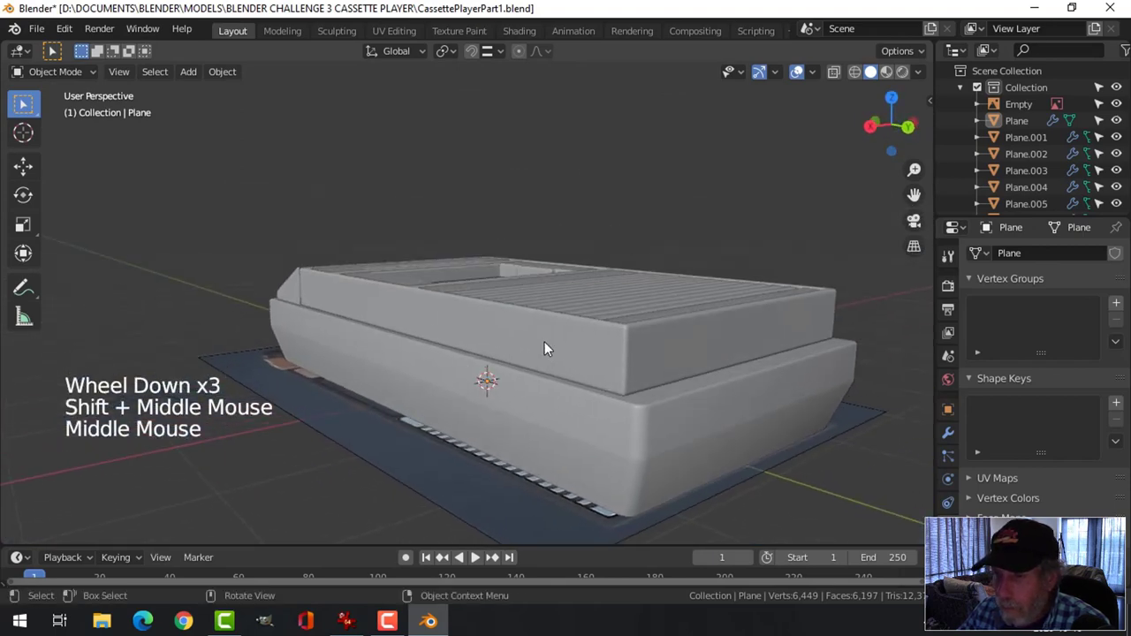
left_click(631, 350)
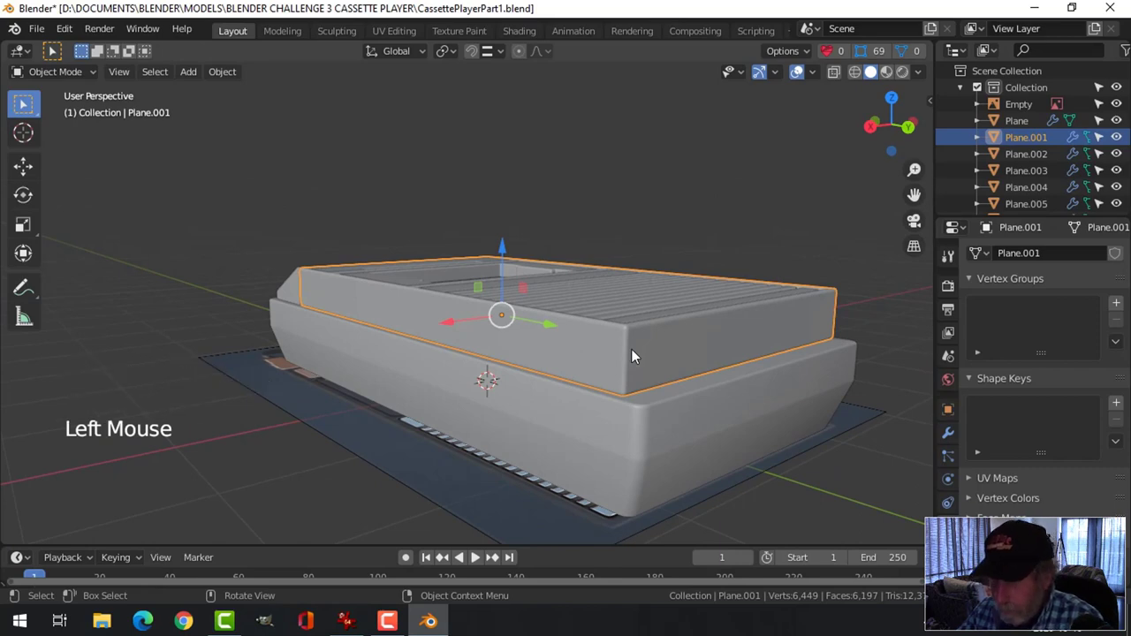
key("KP_Divide")
middle_click_drag(599, 300, 691, 294)
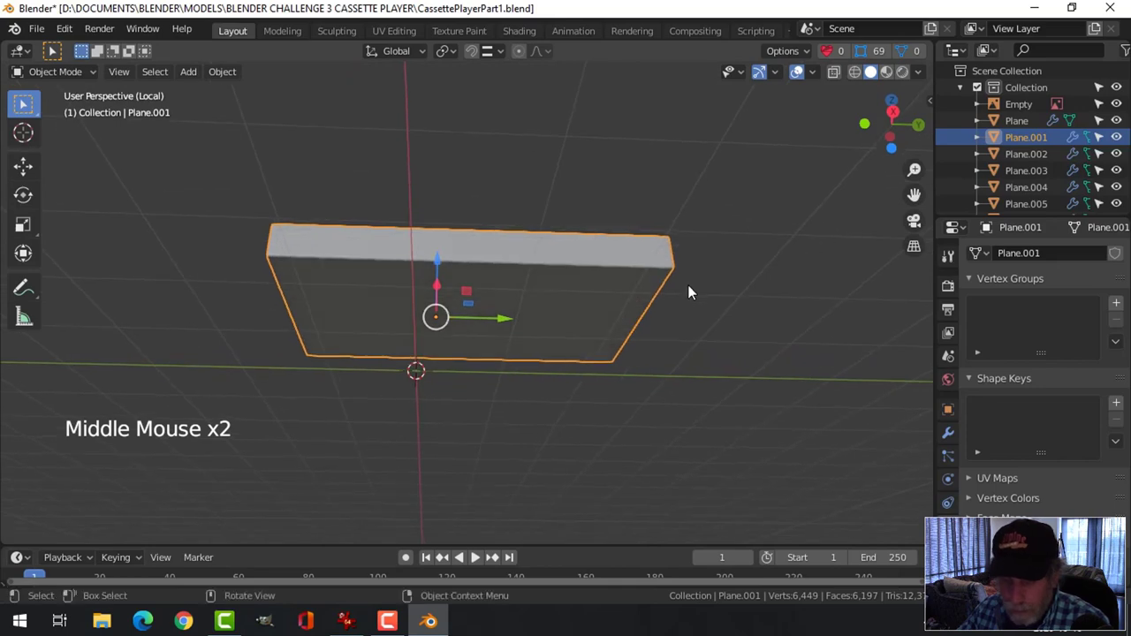
key("Tab")
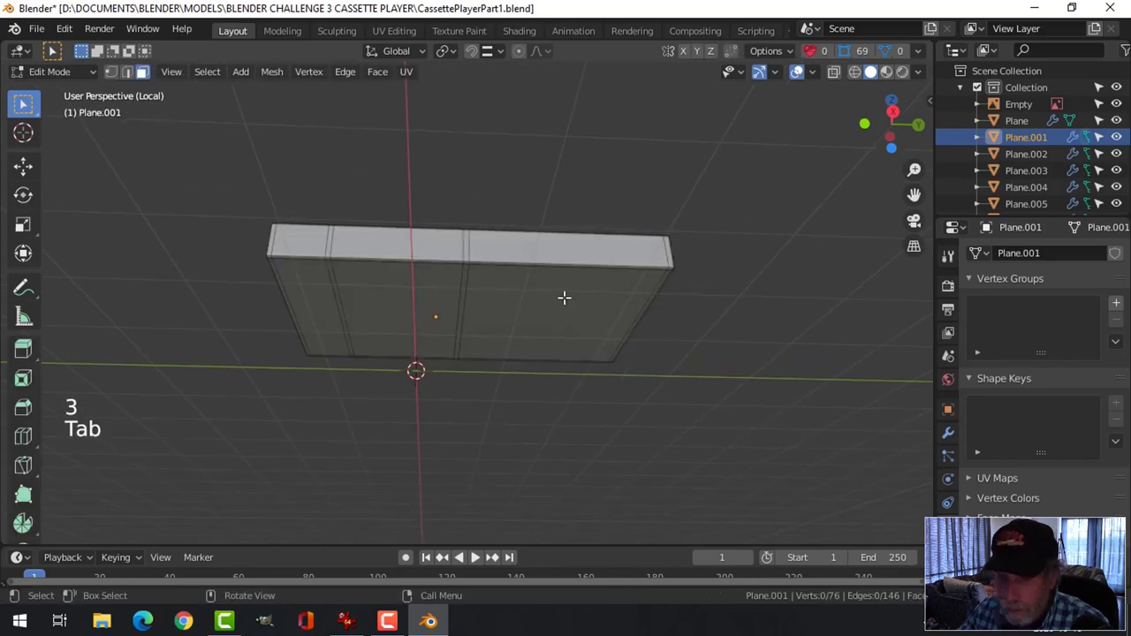
key("KP_3")
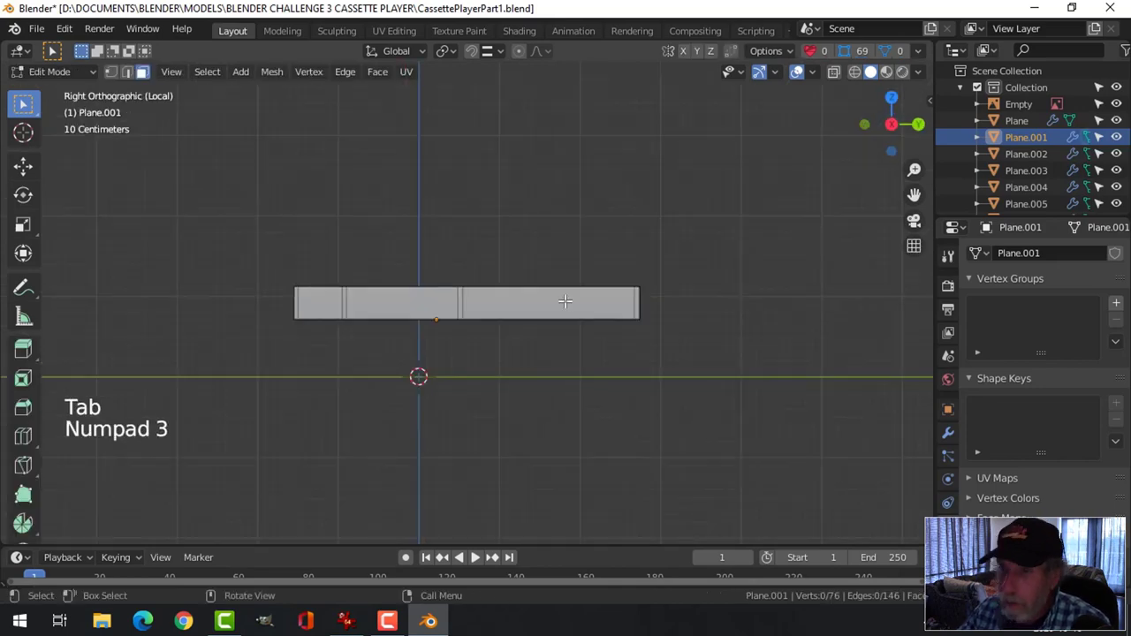
key("z")
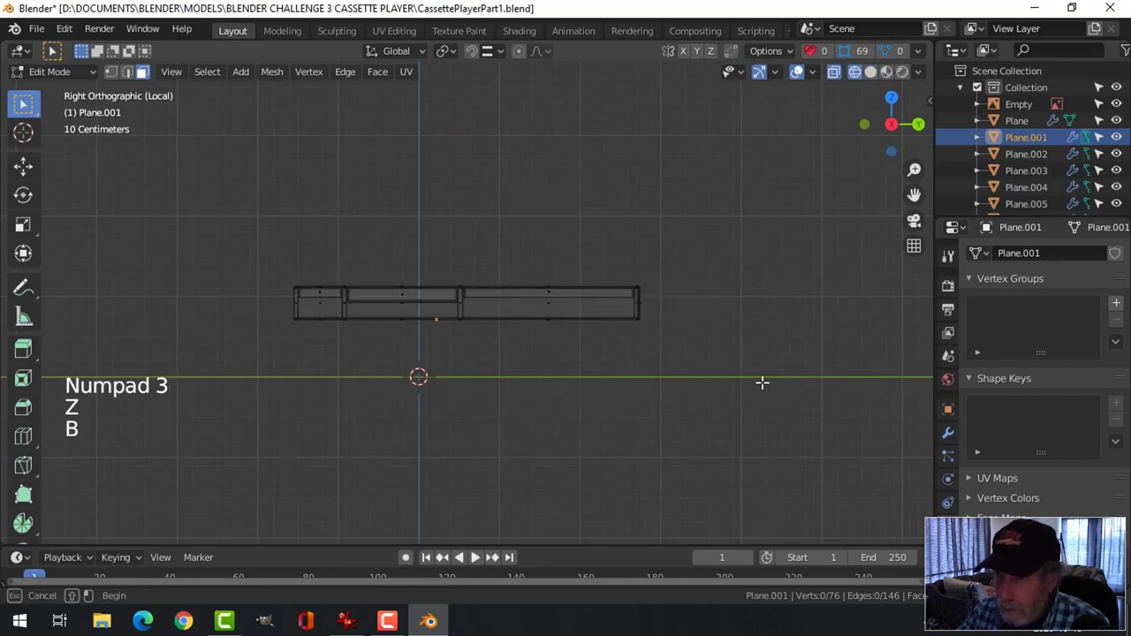
left_click_drag(763, 383, 232, 316)
key("x")
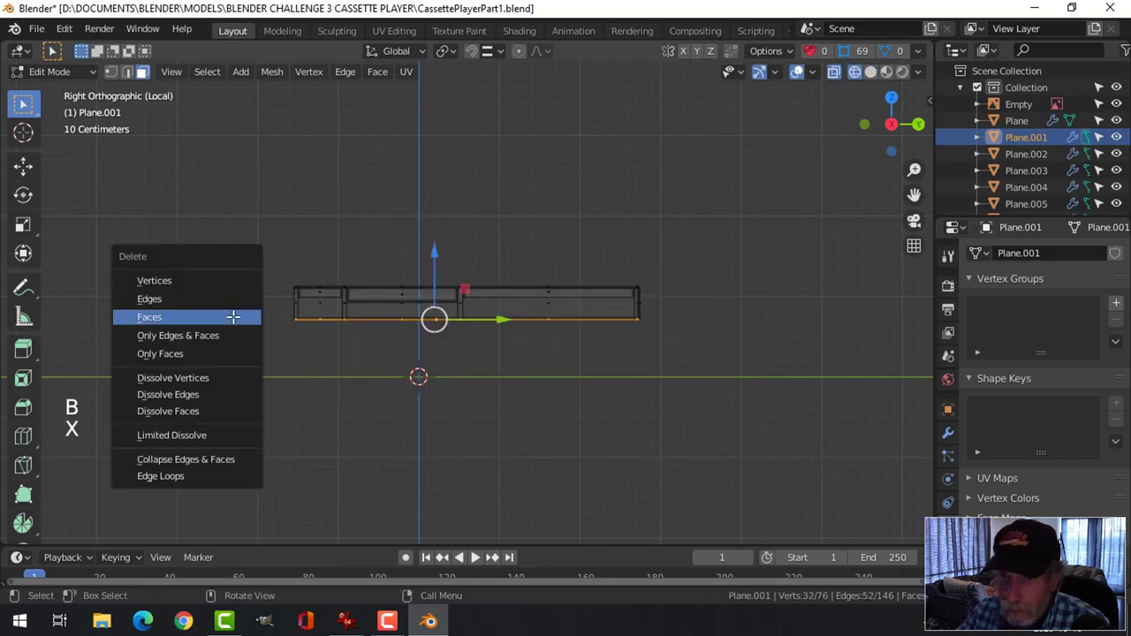
left_click(232, 316)
key("z")
left_click(557, 357)
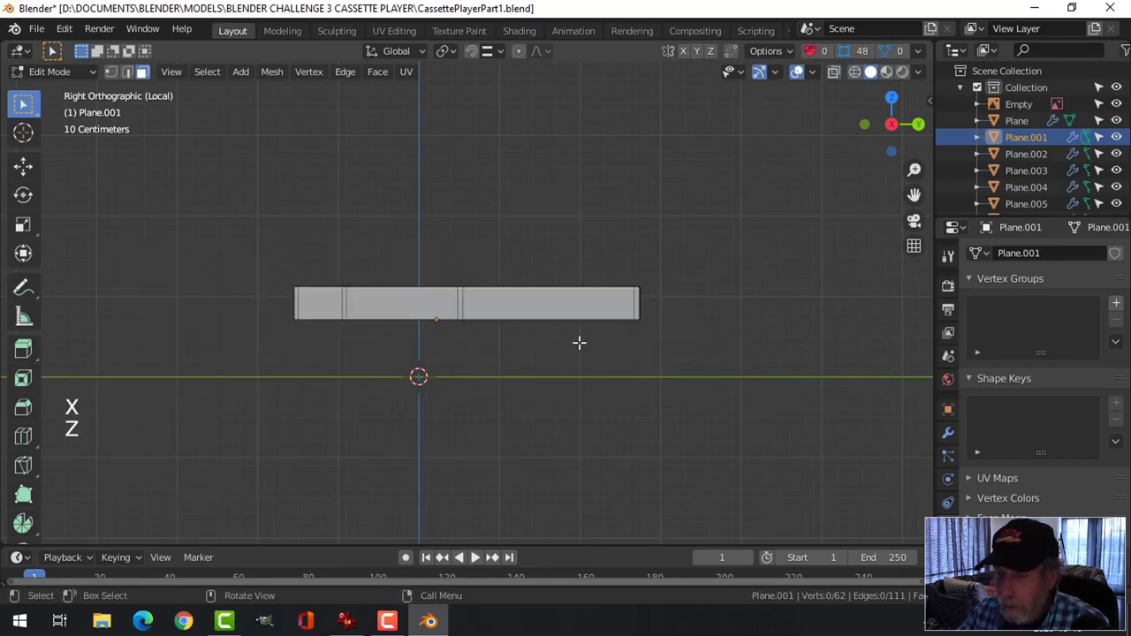
- Finish editing the upper body block and bring the rest of the model back out of isolation
key("Tab")
key("alt+a")
middle_click_drag(578, 341, 486, 394)
key("alt+h")
key("slash")
key("alt+a")
- Duplicate the lower base's upper front face and move the copy about -0.505 m along Y, clear of the body
scroll(606, 386, "down", 2)
scroll(464, 380, "up", 3)
scroll(369, 356, "down", 1)
scroll(392, 426, "down", 2)
middle_click_drag(392, 426, 596, 384, "shift")
scroll(503, 405, "up", 1)
left_click(641, 328)
key("Tab")
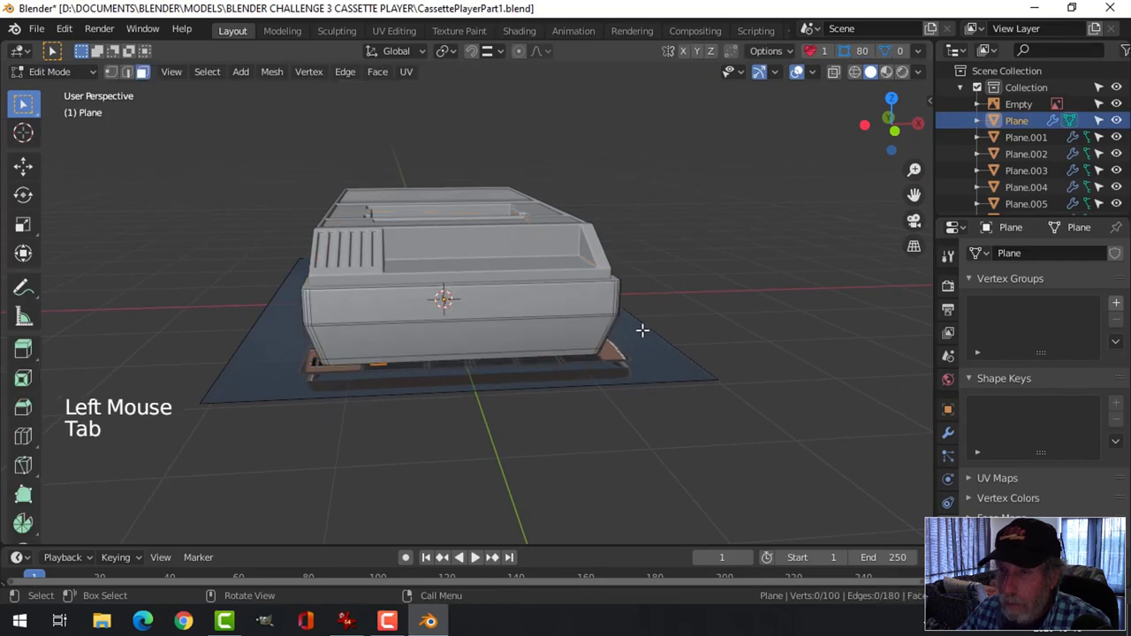
middle_click_drag(642, 328, 584, 340)
key("3")
left_click(467, 327)
mouse_move(467, 327)
middle_mouse_down()
mouse_move(472, 336)
mouse_move(462, 335)
middle_mouse_up()
key("shift+d")
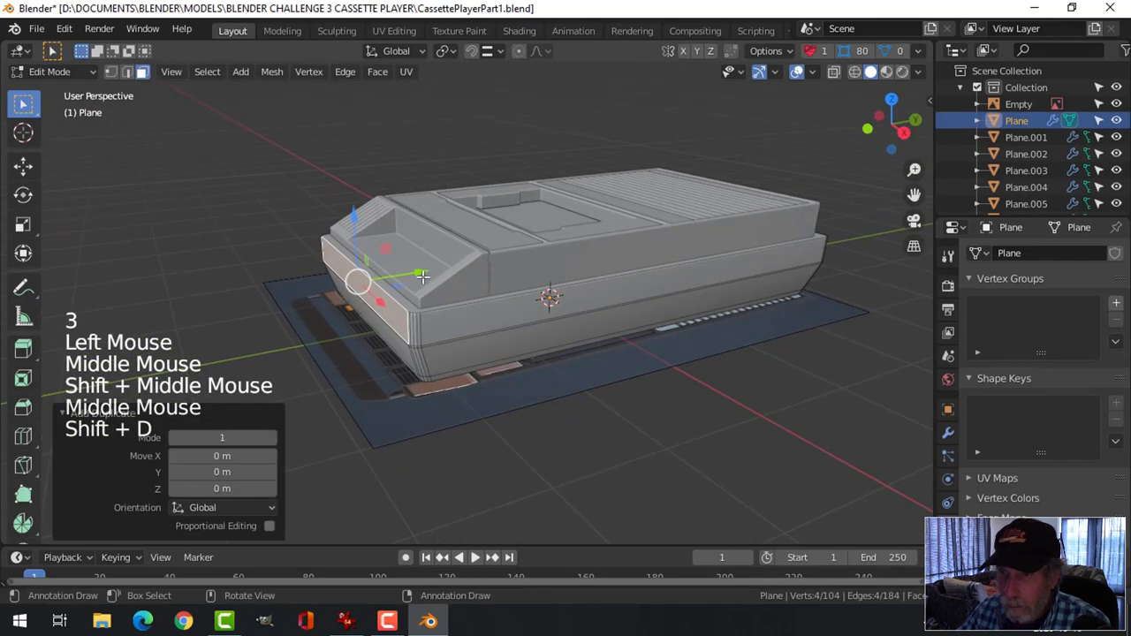
left_click_drag(422, 277, 379, 286)
- Add a centred vertical loop cut to the duplicated panel and bevel it out to edges near both ends
middle_click_drag(381, 298, 518, 362)
scroll(451, 358, "up", 2)
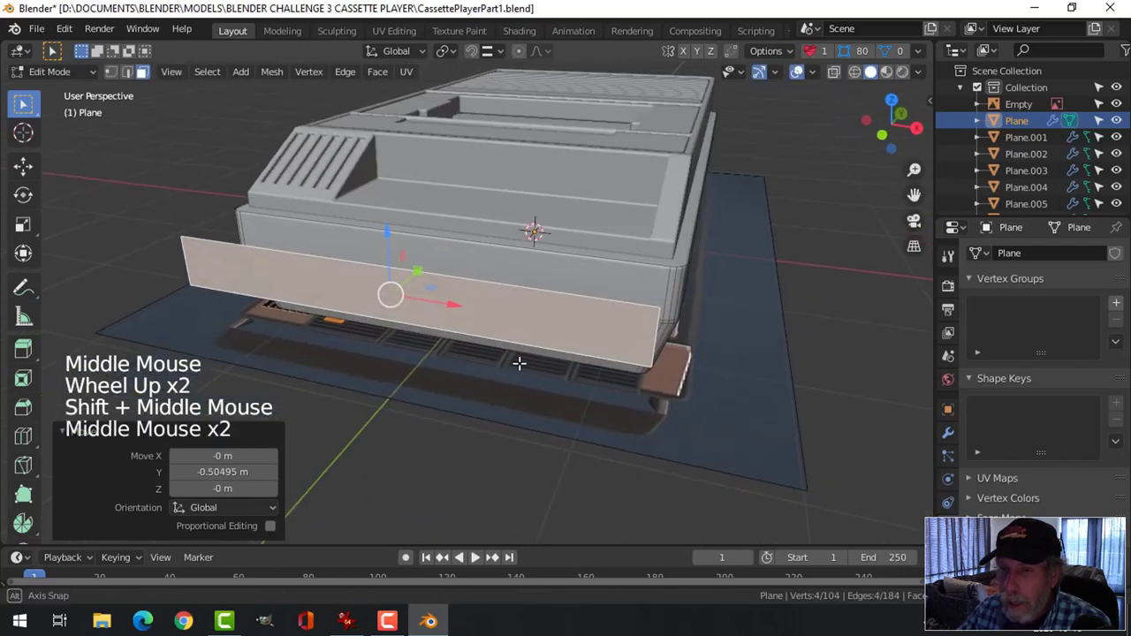
key("ctrl+r")
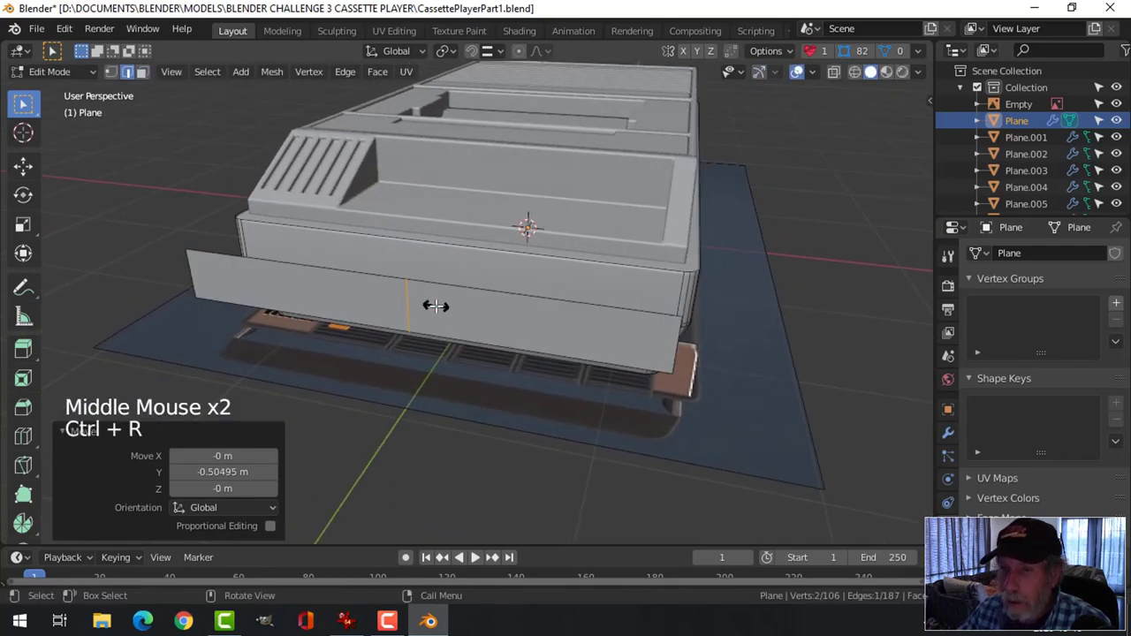
left_click(436, 308)
middle_click_drag(465, 356, 501, 354)
key("ctrl+b")
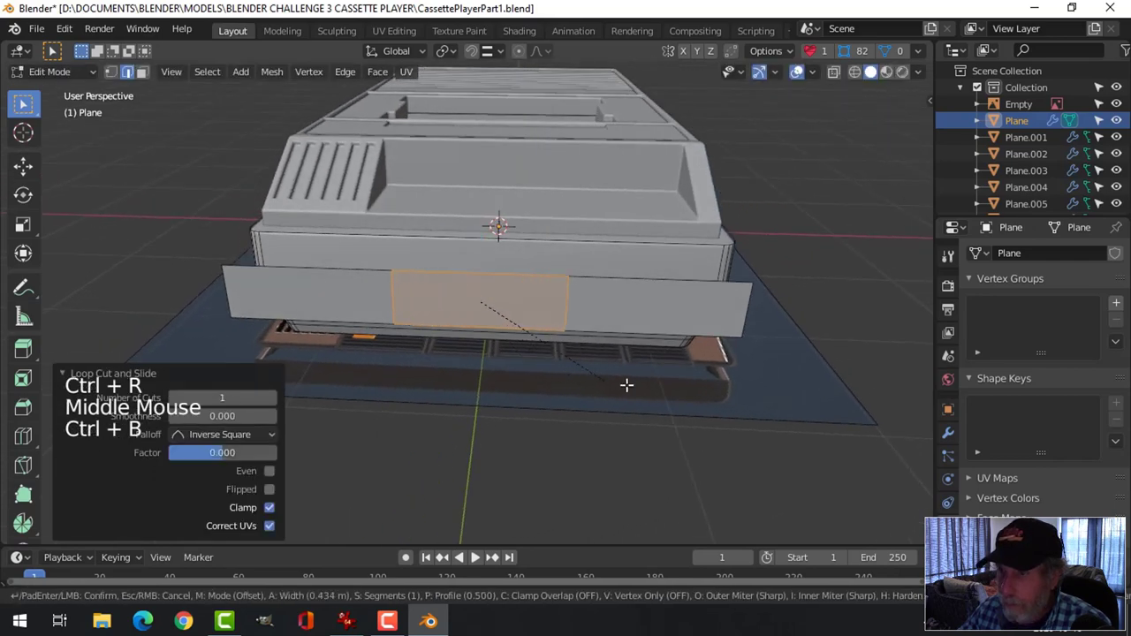
left_click(764, 409)
- Separate the linked geometry of the duplicated front panel into its own object
key("a")
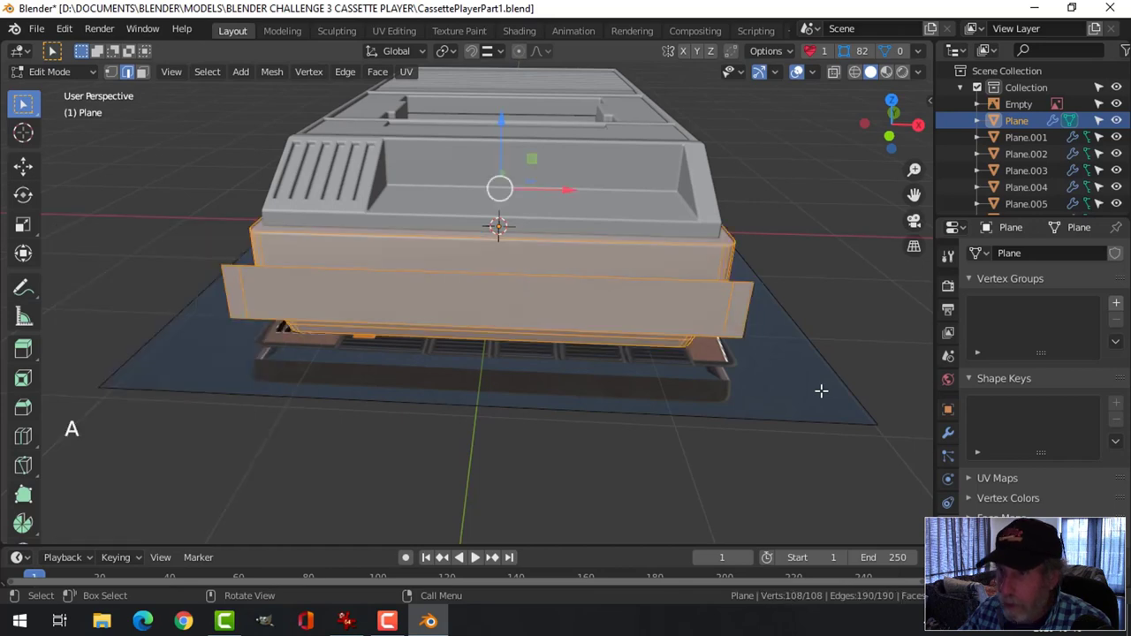
key("alt+a")
left_click(712, 312)
key("ctrl+l")
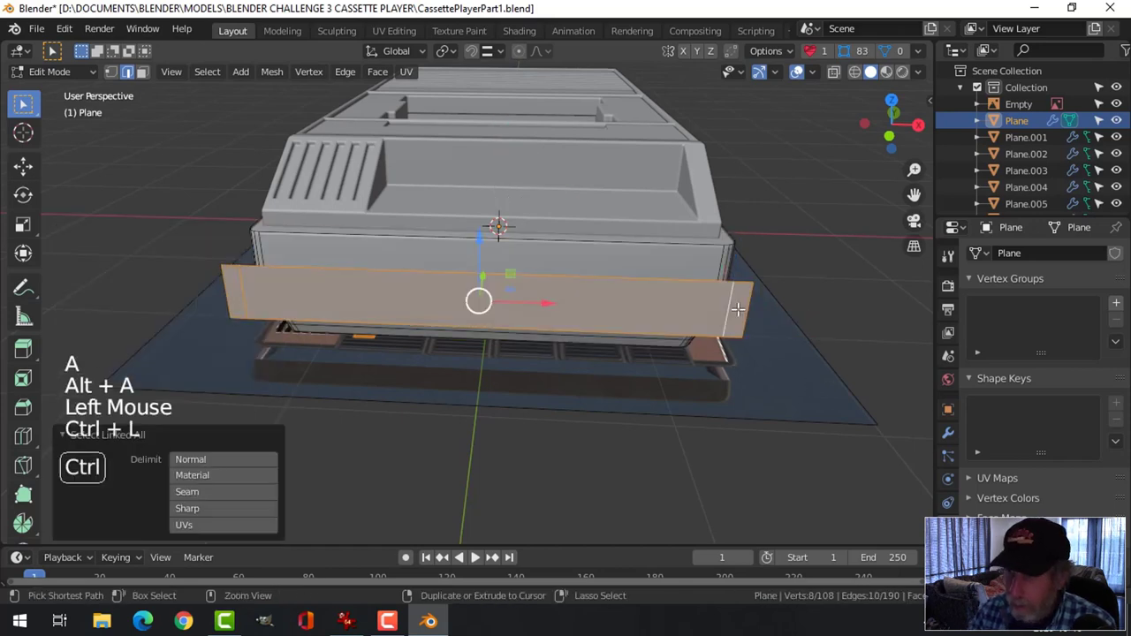
key("p")
left_click(737, 308)
key("Tab")
- Scale all geometry of the separated panel to 0.912 along X
left_click(629, 311)
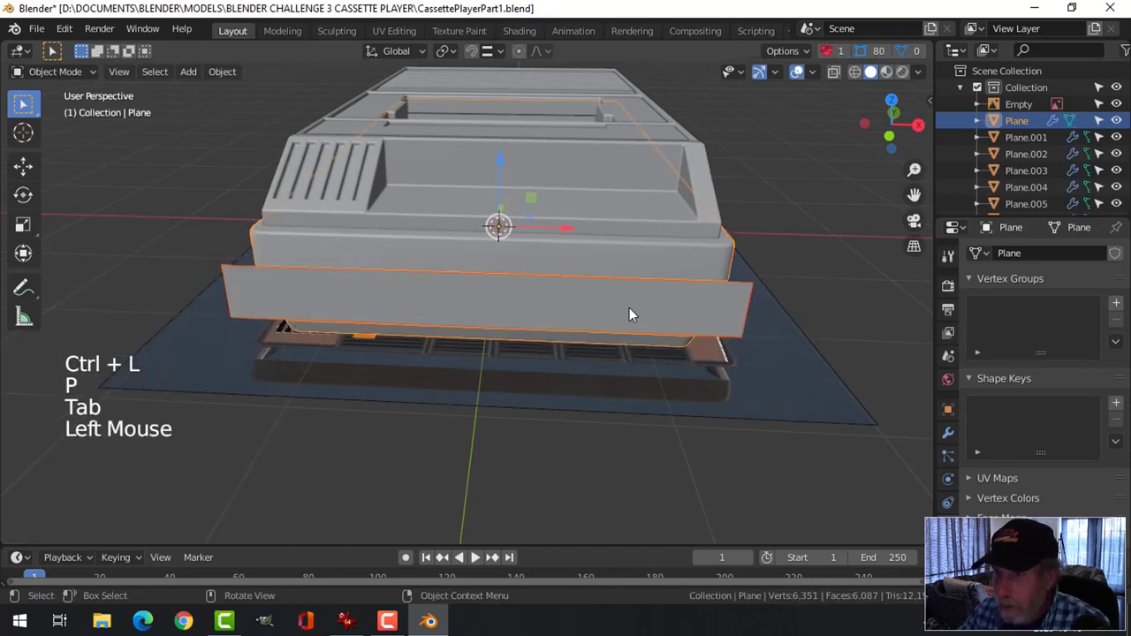
key("Tab")
key("a")
key("s")
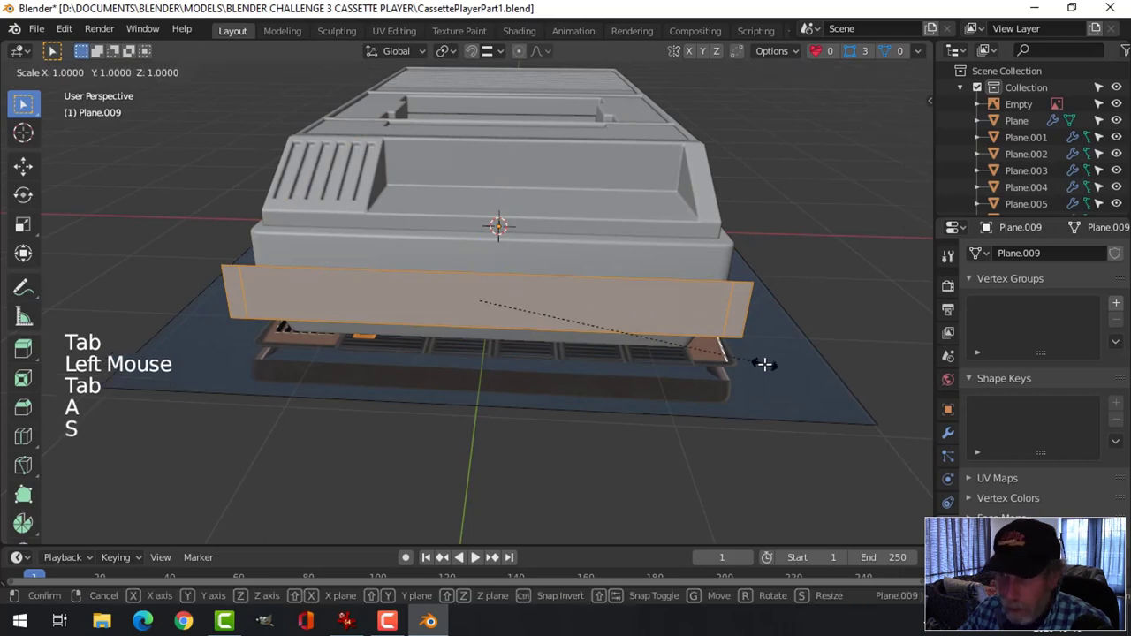
key("x")
left_click(747, 363)
- Extrude the panel about 0.136 m to give the handle bar its thickness
middle_click_drag(619, 336, 533, 373)
key("e")
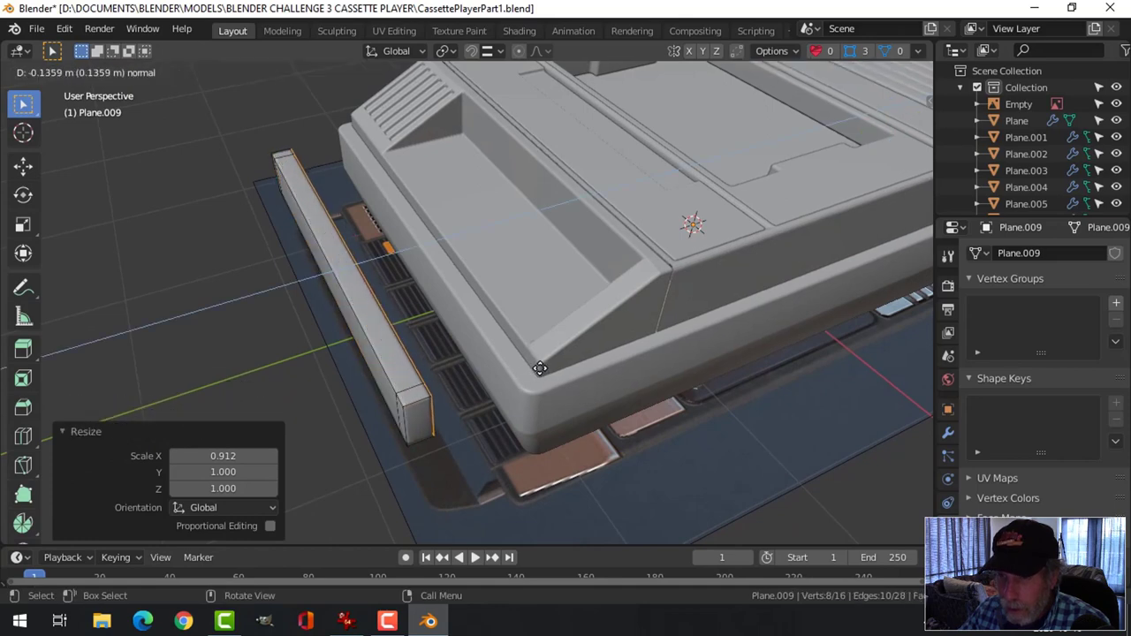
left_click(540, 368)
key("alt+a")
- Extrude the two inner end faces of the handle bar about 0.2 m along Y toward the body
middle_click_drag(520, 382, 259, 375)
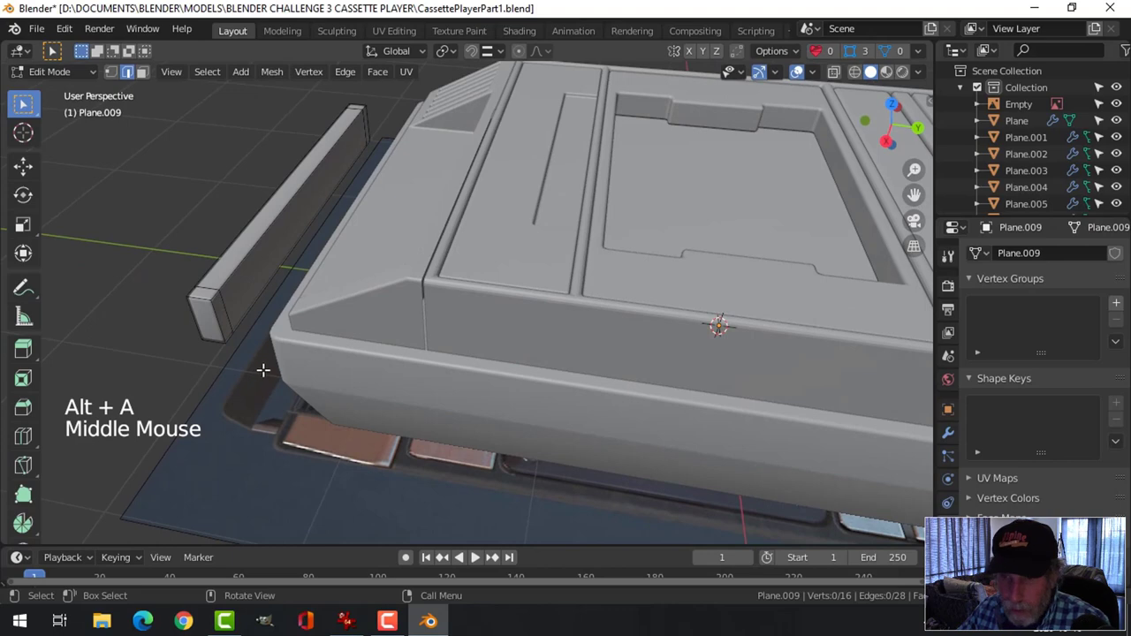
key("3")
left_click(220, 316)
left_click(359, 168, "shift")
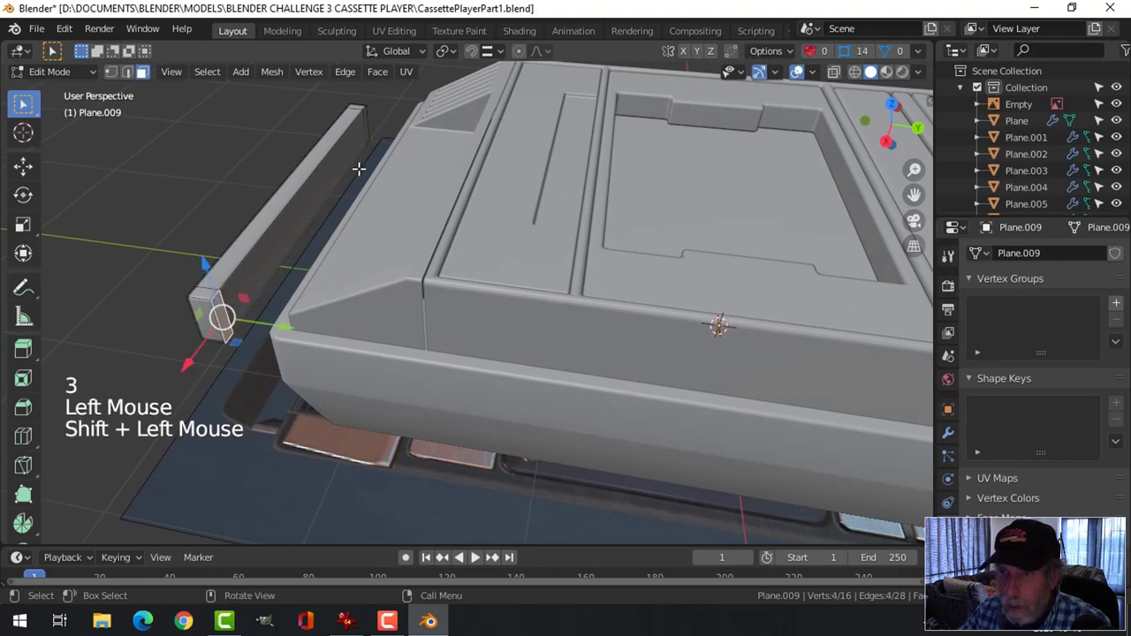
middle_click_drag(351, 198, 364, 225)
key("e")
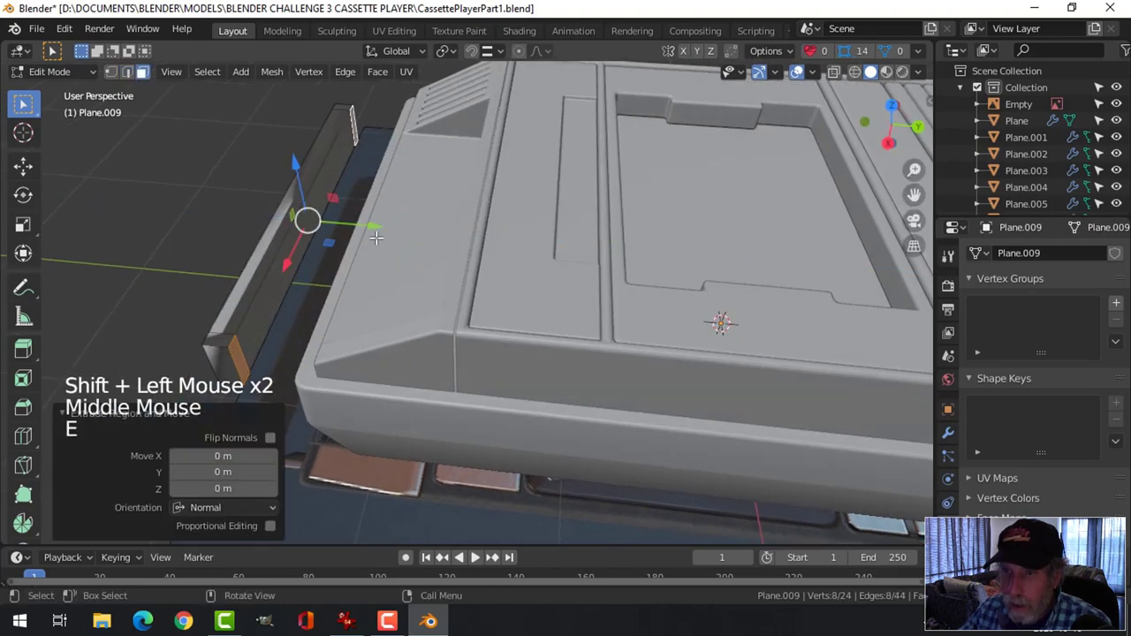
left_click_drag(372, 225, 389, 221)
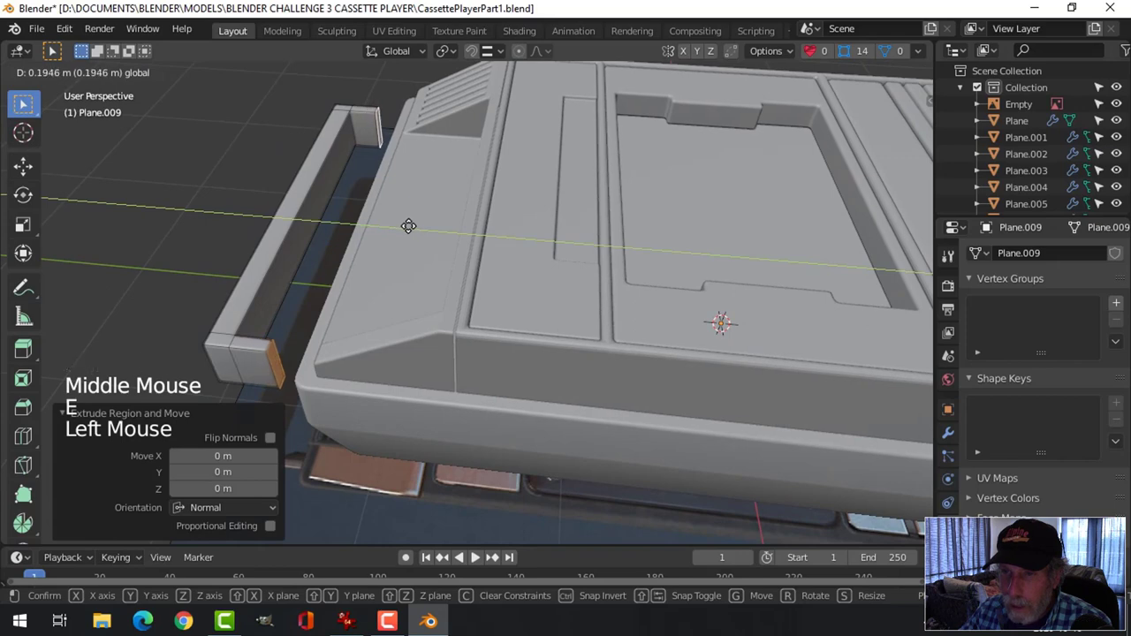
middle_click_drag(411, 226, 455, 219)
- Move the whole handle about 0.182 m along Y toward the body and scale it to about 0.67 along Z
key("a")
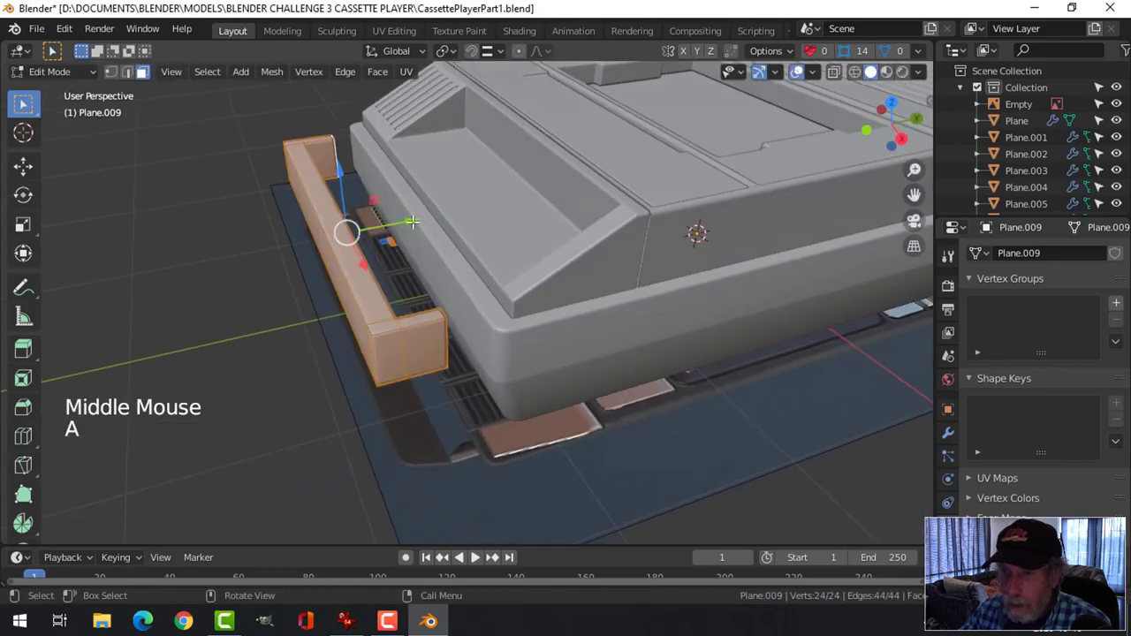
left_click_drag(412, 221, 433, 249)
middle_click_drag(433, 249, 600, 350)
key("s")
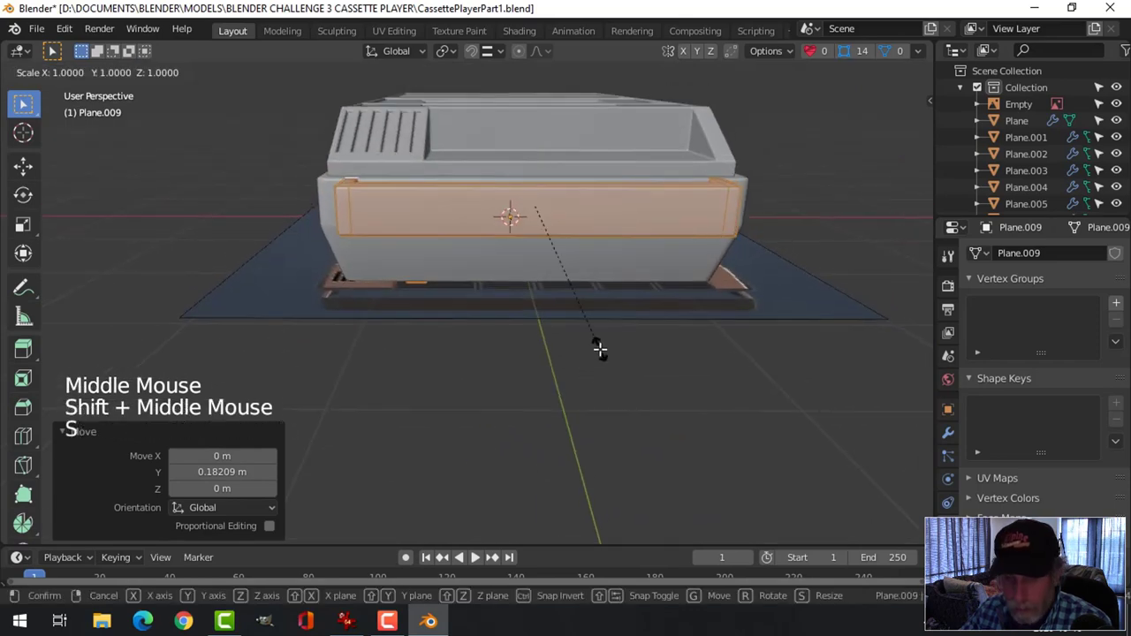
key("z")
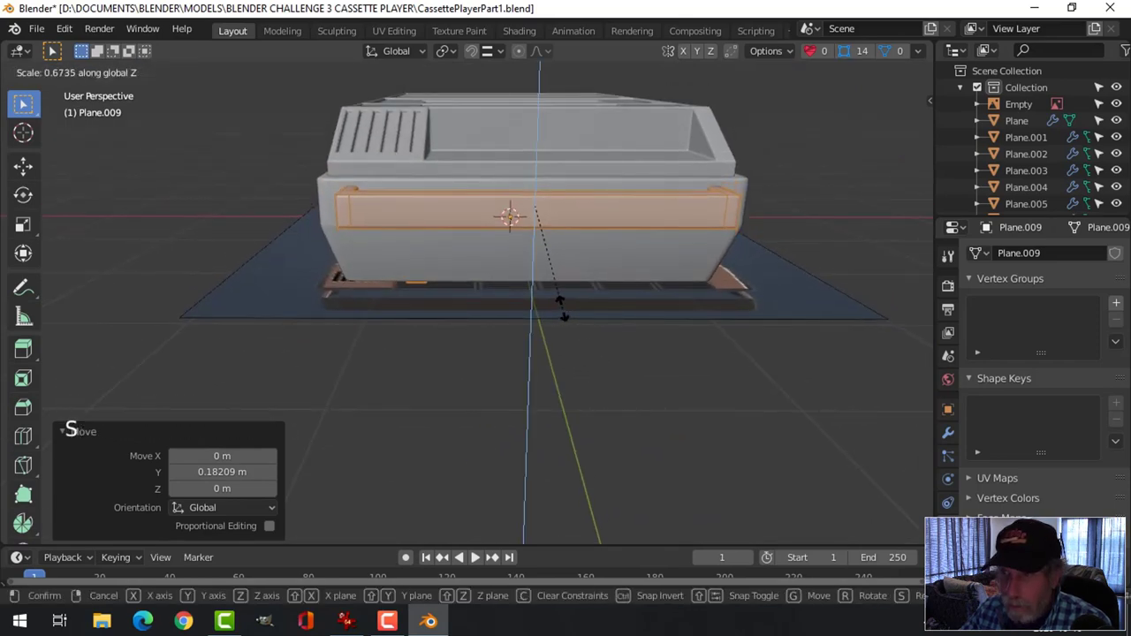
left_click(562, 309)
middle_click_drag(728, 292, 536, 354)
key("alt+a")
key("Tab")
- Move the whole handle about 0.084 m along Y away from the body
scroll(572, 329, "down", 2)
scroll(572, 329, "down", 1)
key("alt+a")
scroll(616, 404, "up", 3)
scroll(636, 362, "down", 1)
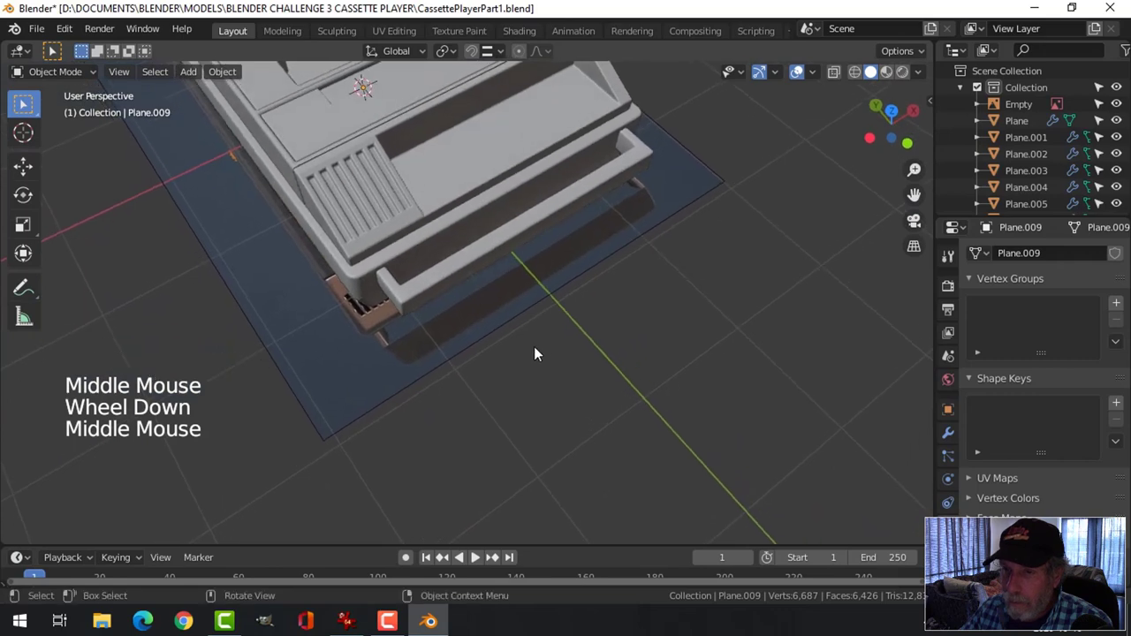
left_click(443, 283)
key("a")
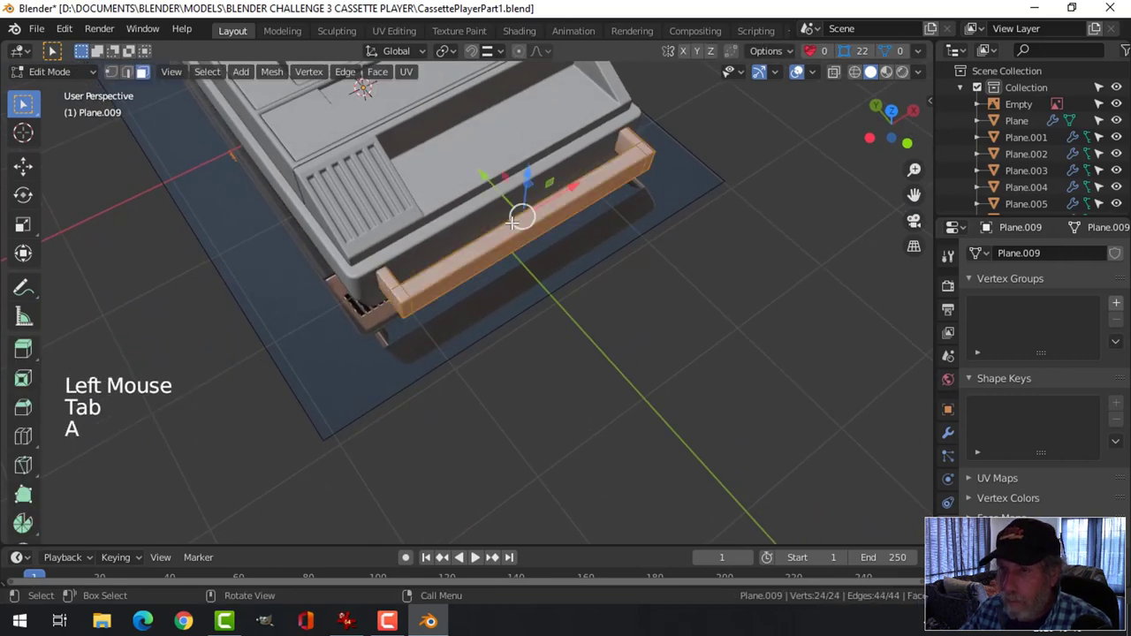
left_click_drag(480, 181, 533, 219)
middle_click_drag(533, 219, 434, 252)
key("KP_7")
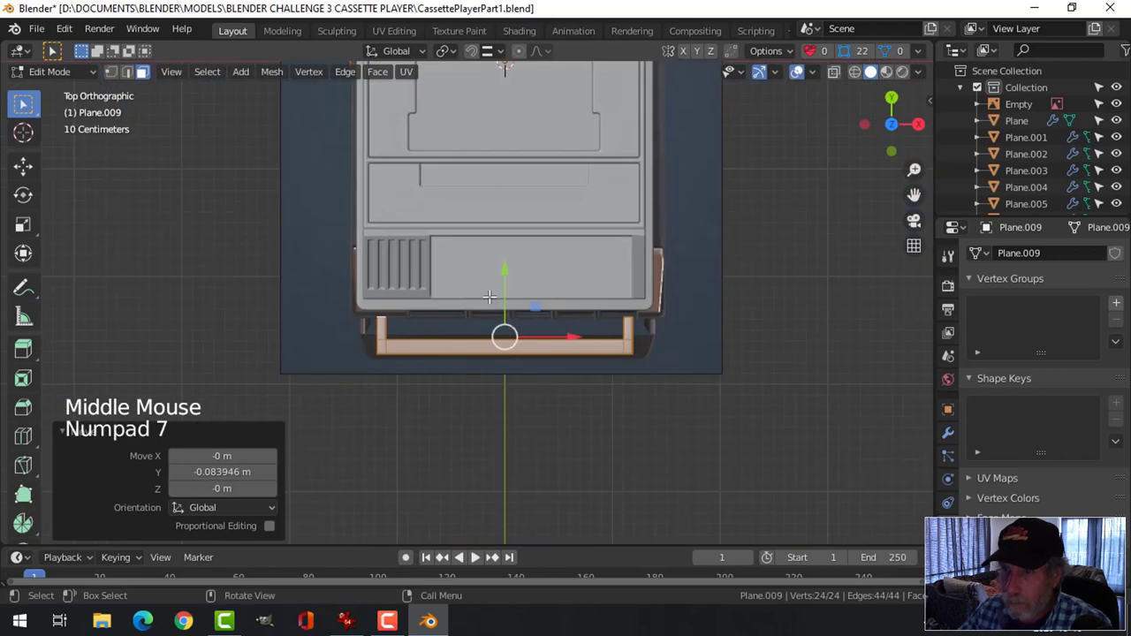
- Select the three front faces of the handle bar and shift them along Y to adjust the bar's depth
scroll(460, 357, "up", 2)
middle_click_drag(501, 364, 519, 318, "shift")
middle_click_drag(563, 350, 404, 242)
key("alt+a")
left_click(320, 228)
left_click(317, 221, "shift")
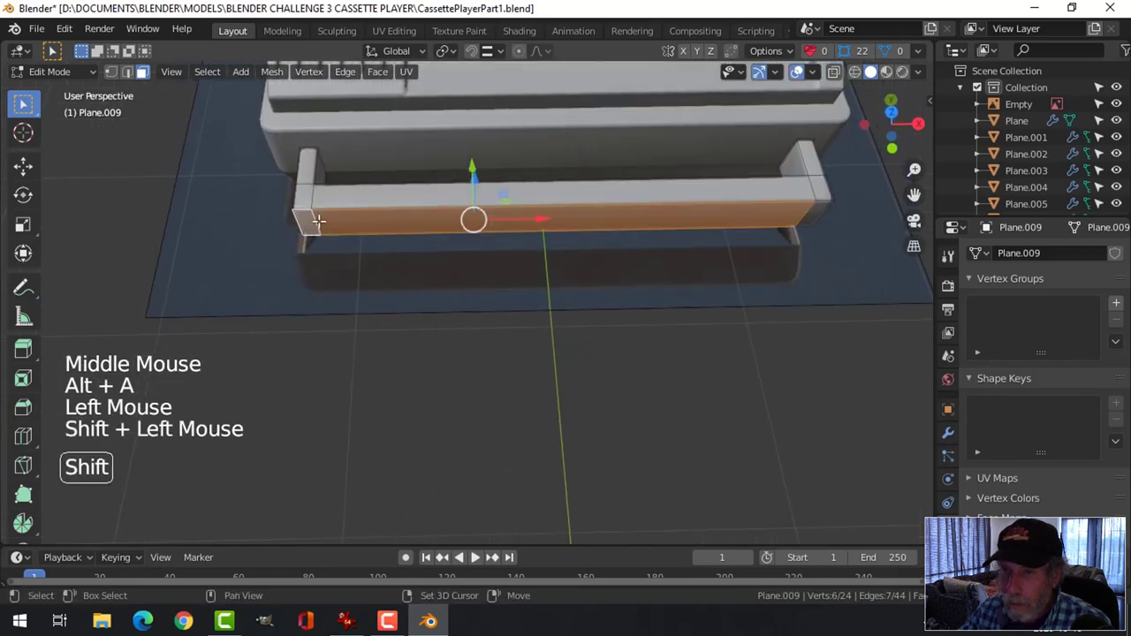
left_click(818, 208, "shift")
middle_click_drag(639, 222, 540, 238)
left_click_drag(560, 230, 560, 248)
key("alt+a")
- Move the two end faces of the handle arms along Y toward the body and delete them
middle_click_drag(808, 279, 670, 245)
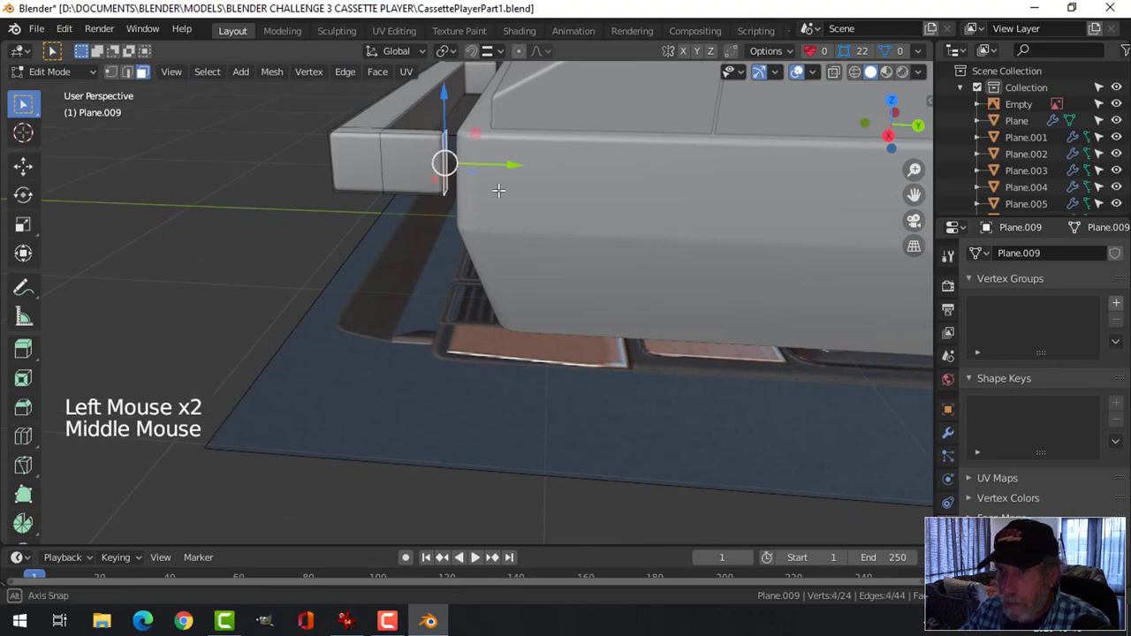
middle_click_drag(499, 190, 555, 250)
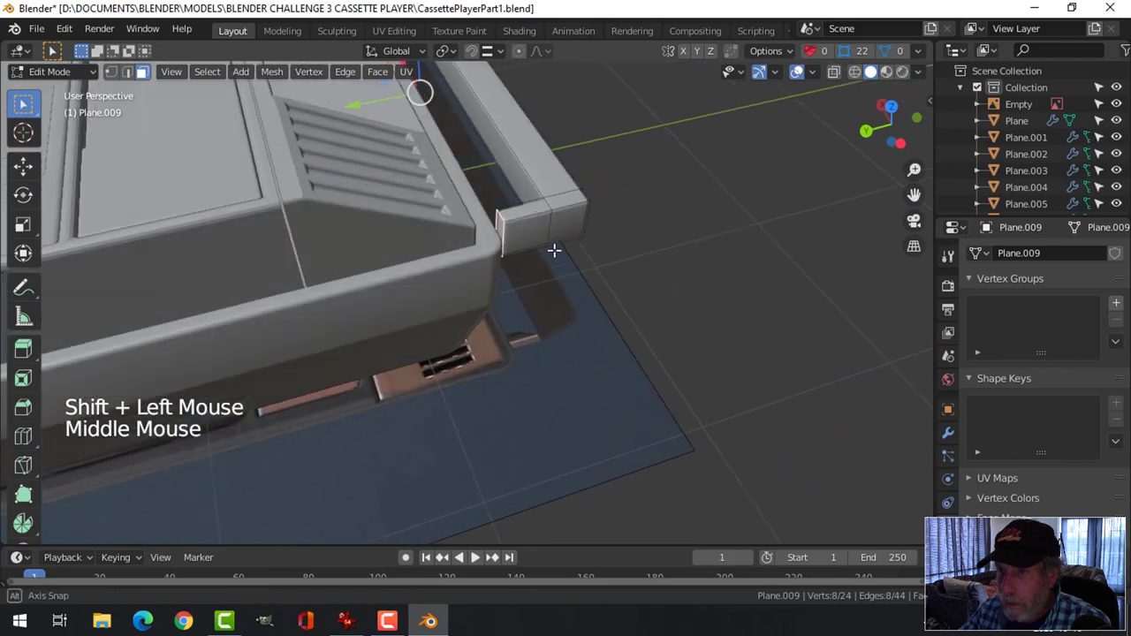
scroll(447, 213, "down", 2)
left_click_drag(378, 180, 363, 187)
key("x")
left_click(361, 190)
middle_click_drag(371, 195, 399, 340)
key("Tab")
key("alt+a")
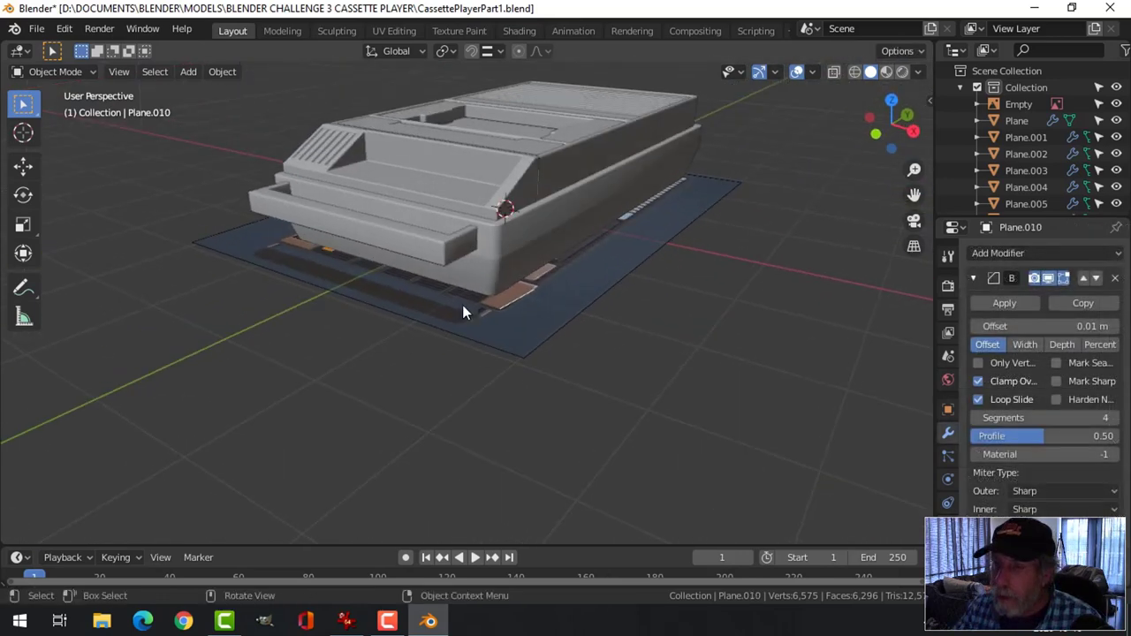
- Hide the reference image and enable Cavity and Shadow in the viewport shading
scroll(462, 309, "down", 2)
middle_click_drag(576, 284, 568, 305, "shift")
middle_click_drag(568, 305, 561, 325)
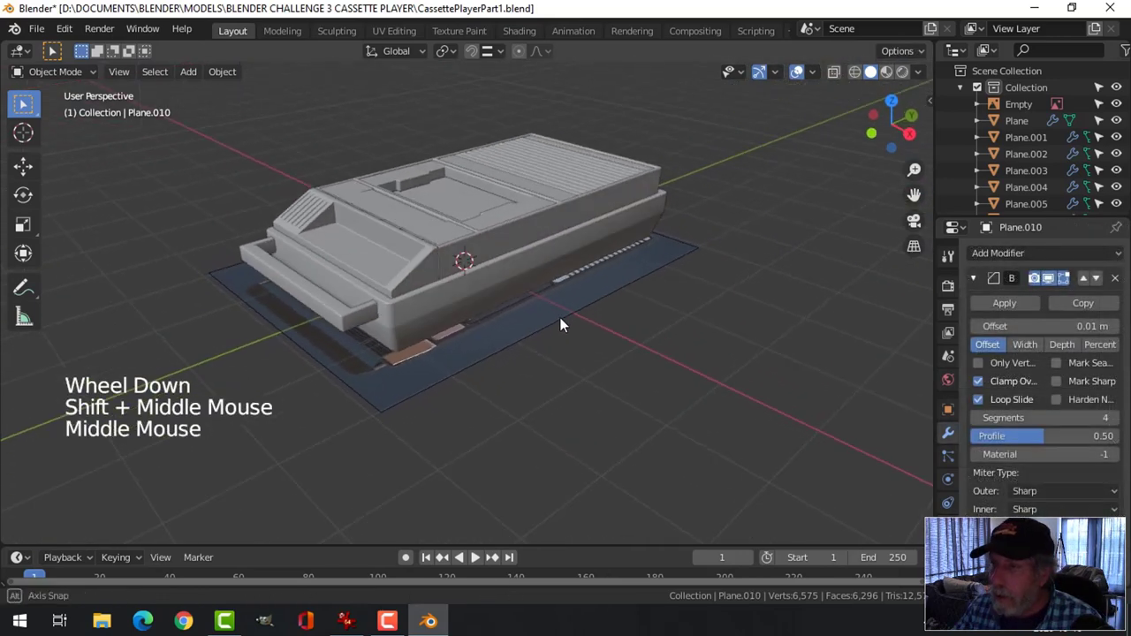
left_click(1117, 104)
left_click(920, 71)
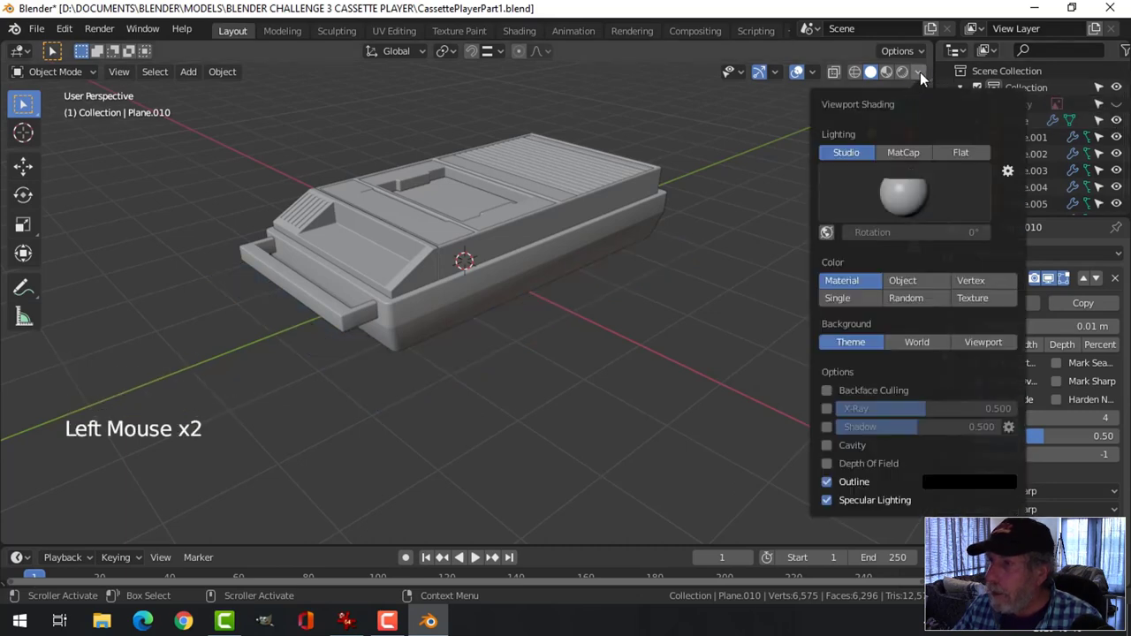
left_click(827, 447)
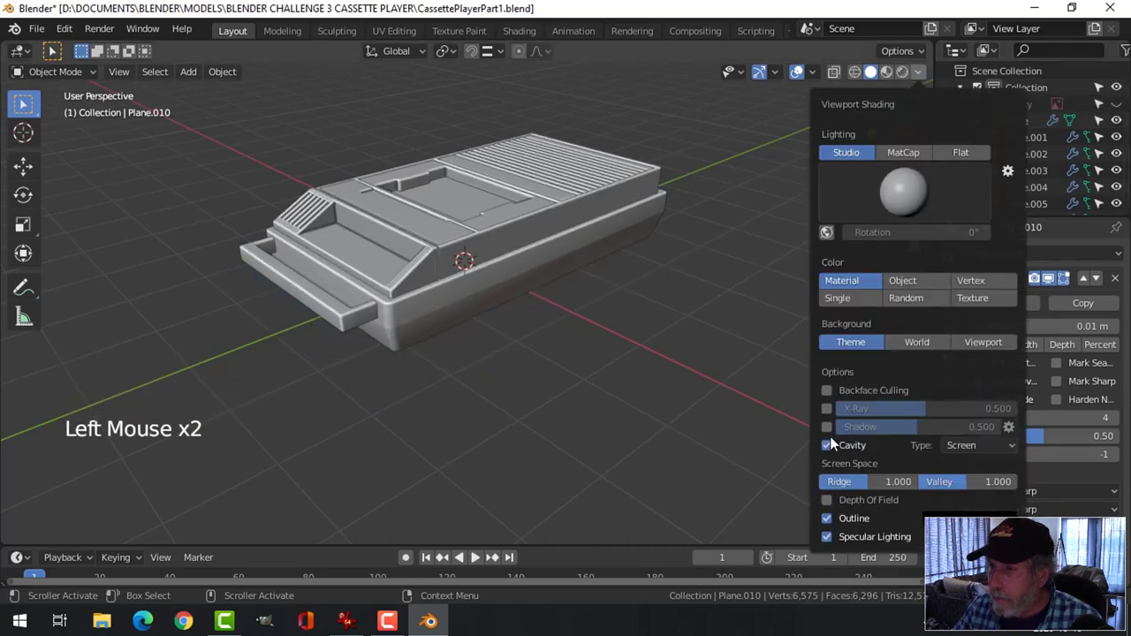
- Set the outer miter of the upper body's Bevel modifier to Arc
mouse_move(543, 329)
middle_mouse_down()
mouse_move(575, 323)
mouse_move(424, 374)
mouse_move(611, 349)
mouse_move(599, 392)
mouse_move(372, 375)
mouse_move(422, 327)
middle_mouse_up()
scroll(576, 324, "up", 2)
scroll(423, 327, "up", 2)
left_click(428, 256)
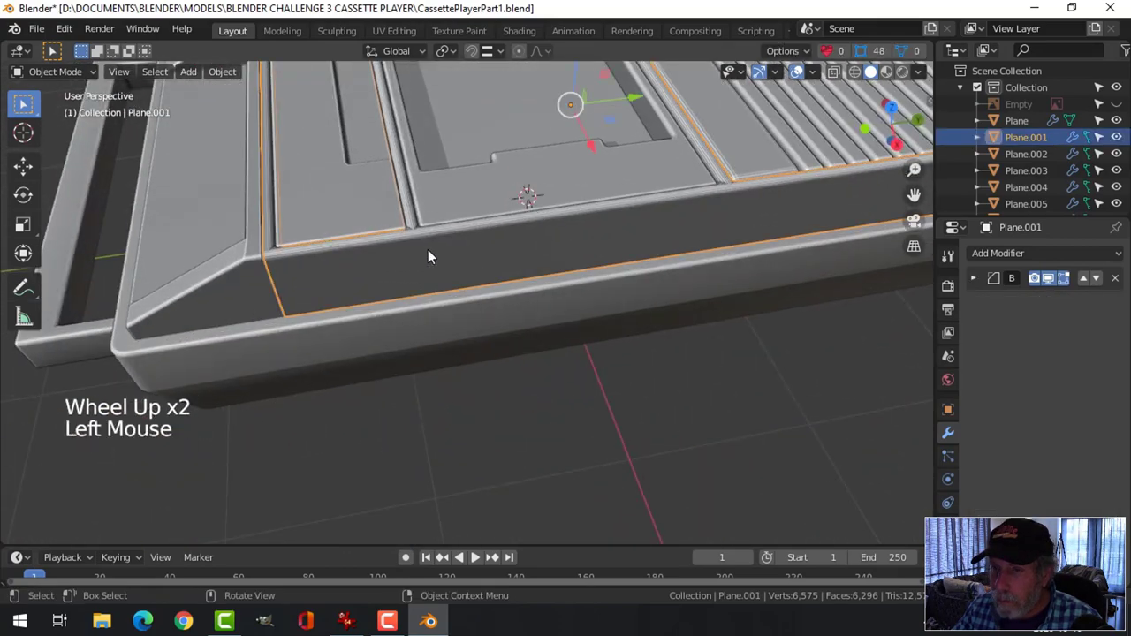
right_click(483, 245)
middle_click_drag(480, 250, 545, 282, "shift")
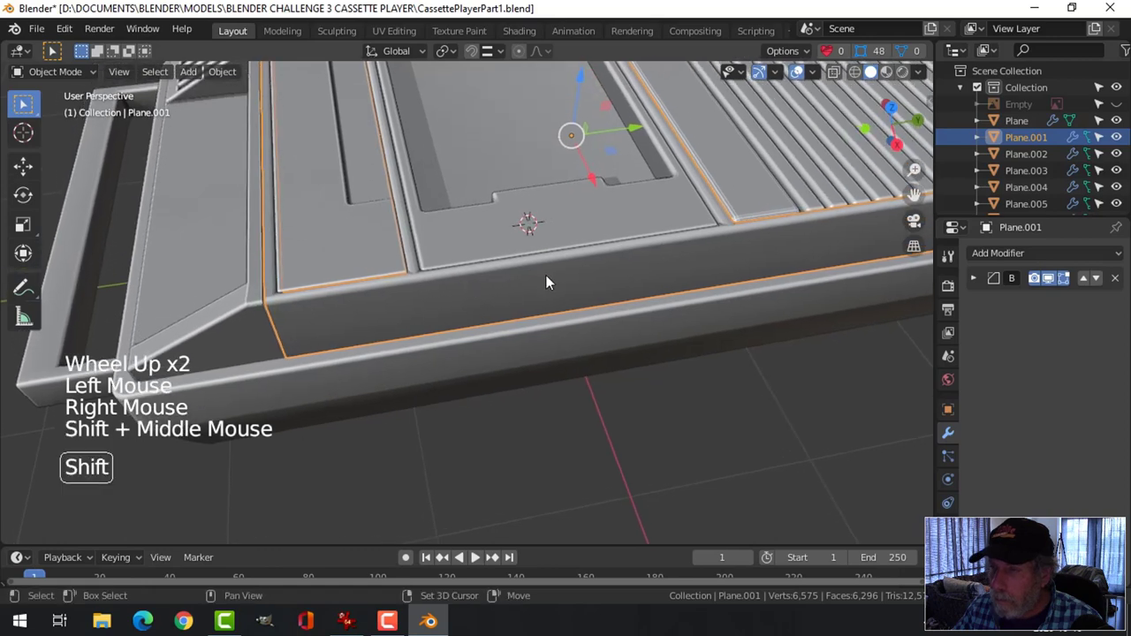
left_click(974, 279)
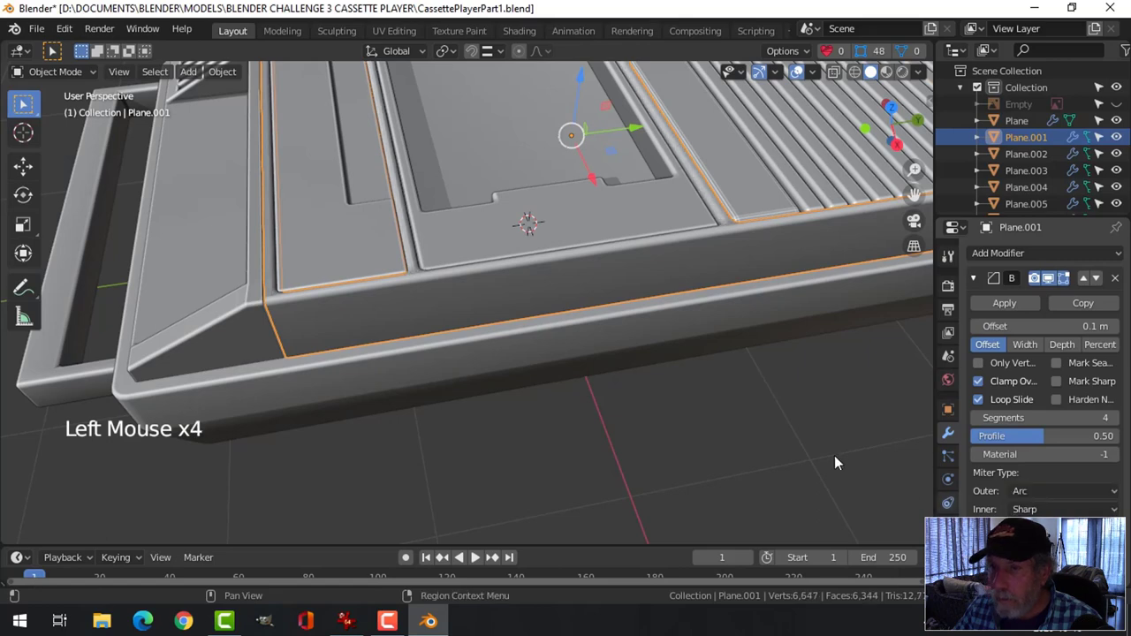
middle_click_drag(834, 455, 500, 329)
scroll(500, 329, "up", 1)
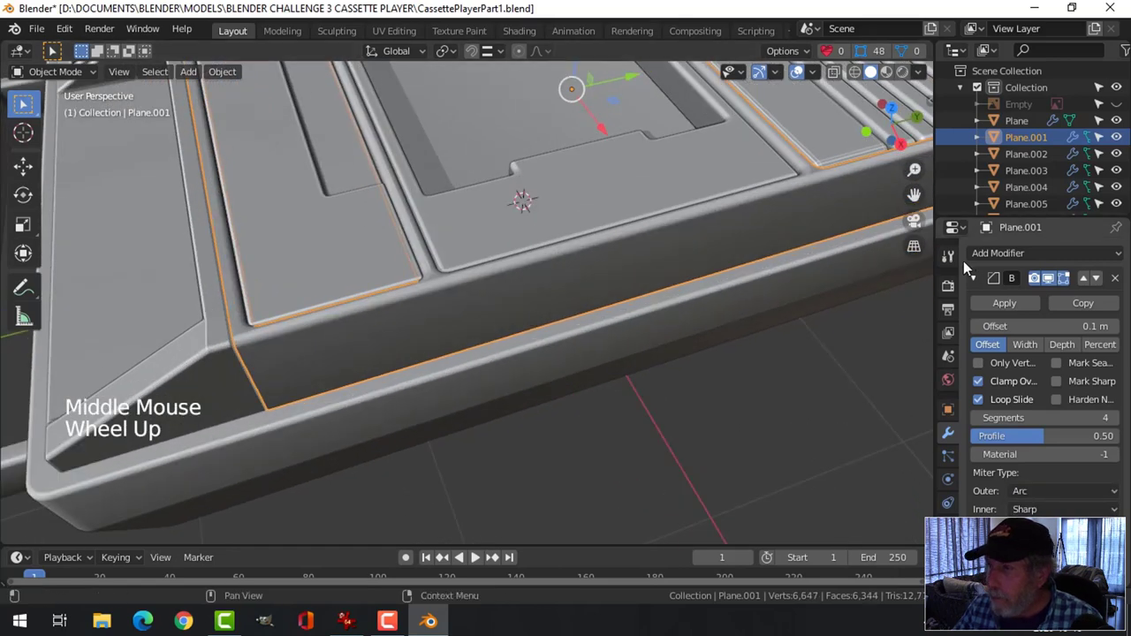
- Add a Weighted Normal modifier to the upper body and enable Auto Smooth for its mesh
left_click(988, 281)
left_click(996, 254)
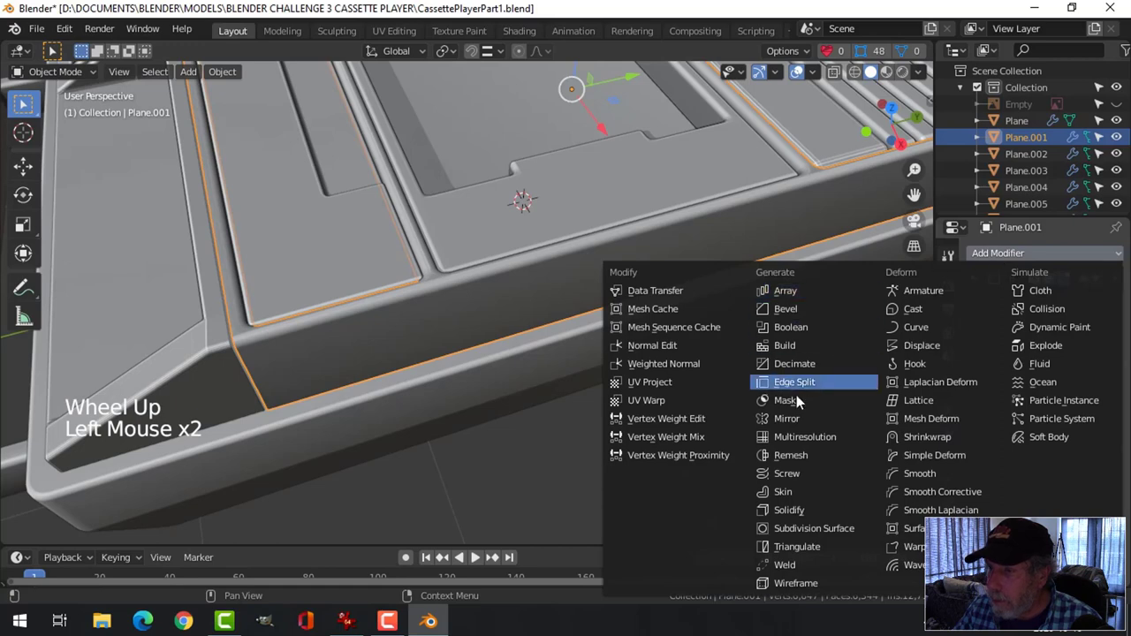
left_click(689, 366)
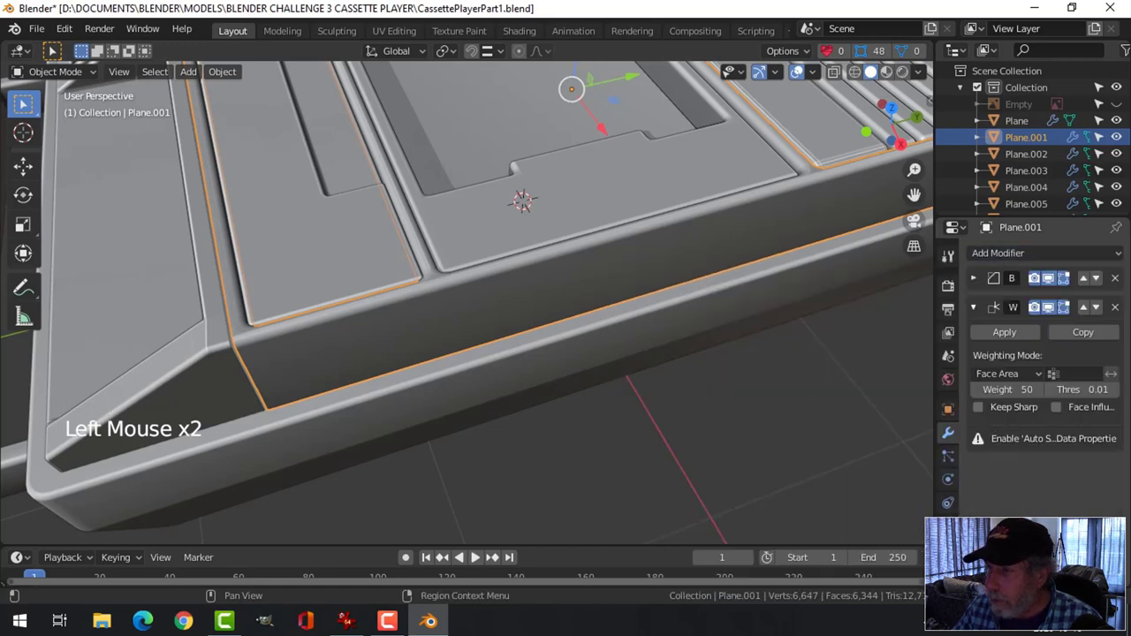
left_click(949, 456)
left_click(810, 444)
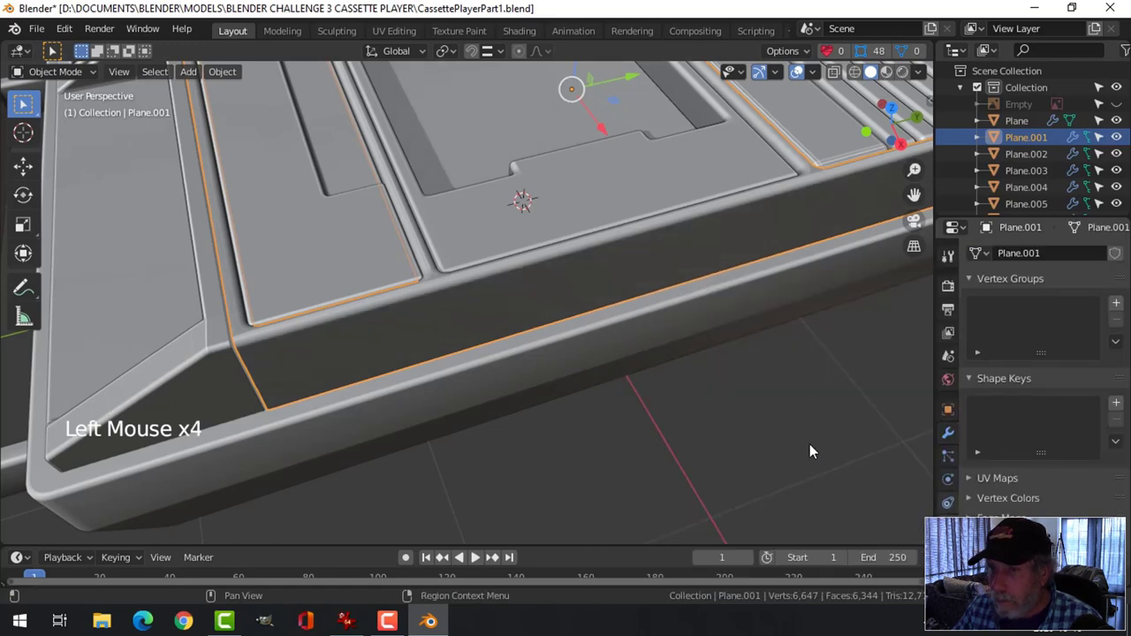
- Switch the viewport lighting to MatCap and choose the dark grey sphere
scroll(533, 303, "down", 2)
key("alt+a")
middle_click_drag(506, 297, 815, 164)
scroll(537, 282, "up", 2)
scroll(448, 262, "down", 1)
scroll(540, 255, "down", 4)
left_click(918, 72)
left_click(905, 152)
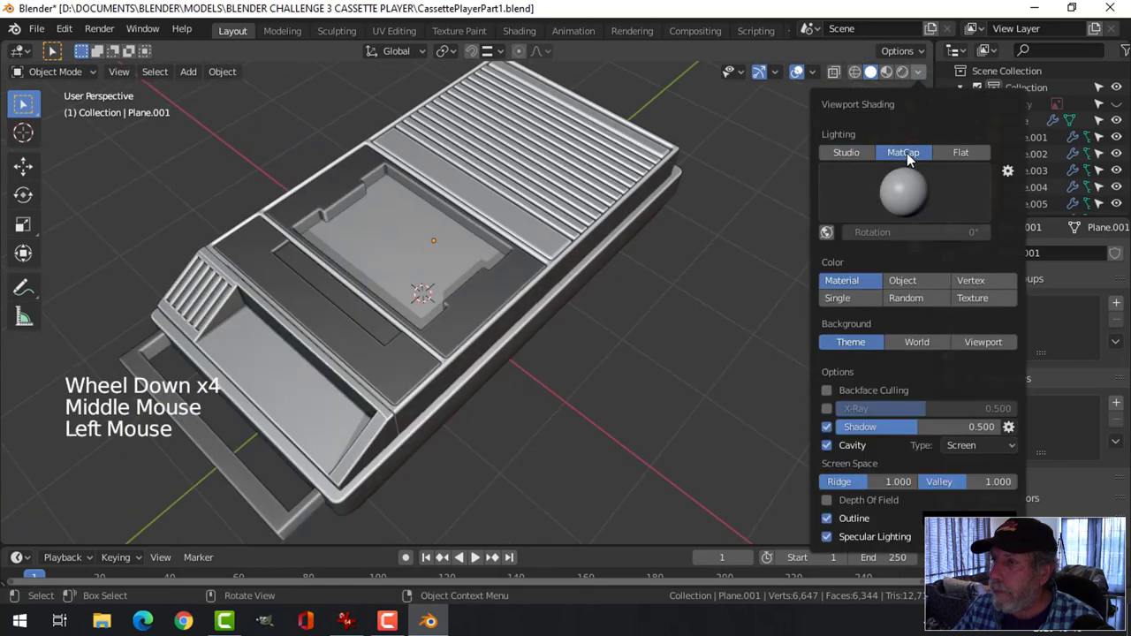
left_click(916, 192)
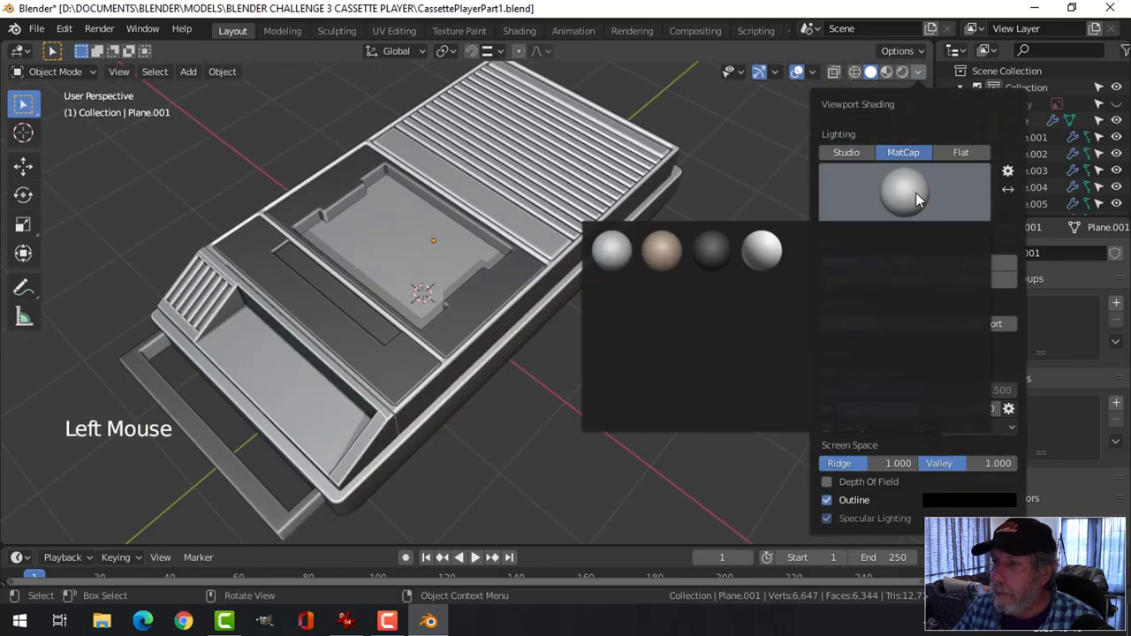
left_click(716, 246)
- Turn on the Face Orientation overlay to check the normals of all parts
key("Tab")
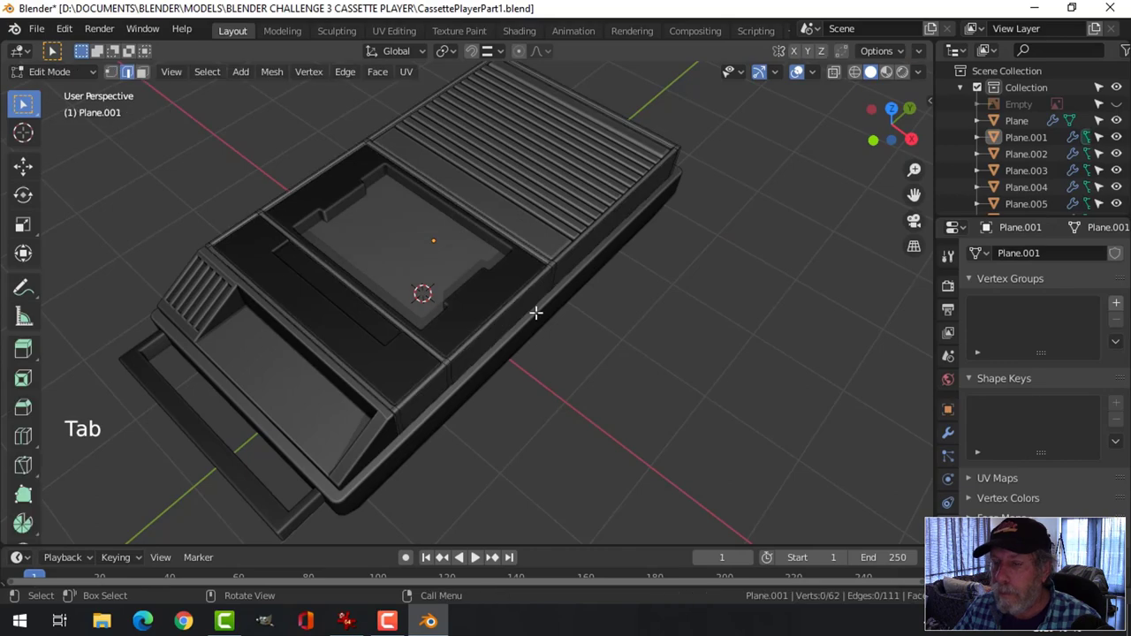
middle_click_drag(535, 311, 799, 125)
key("Tab")
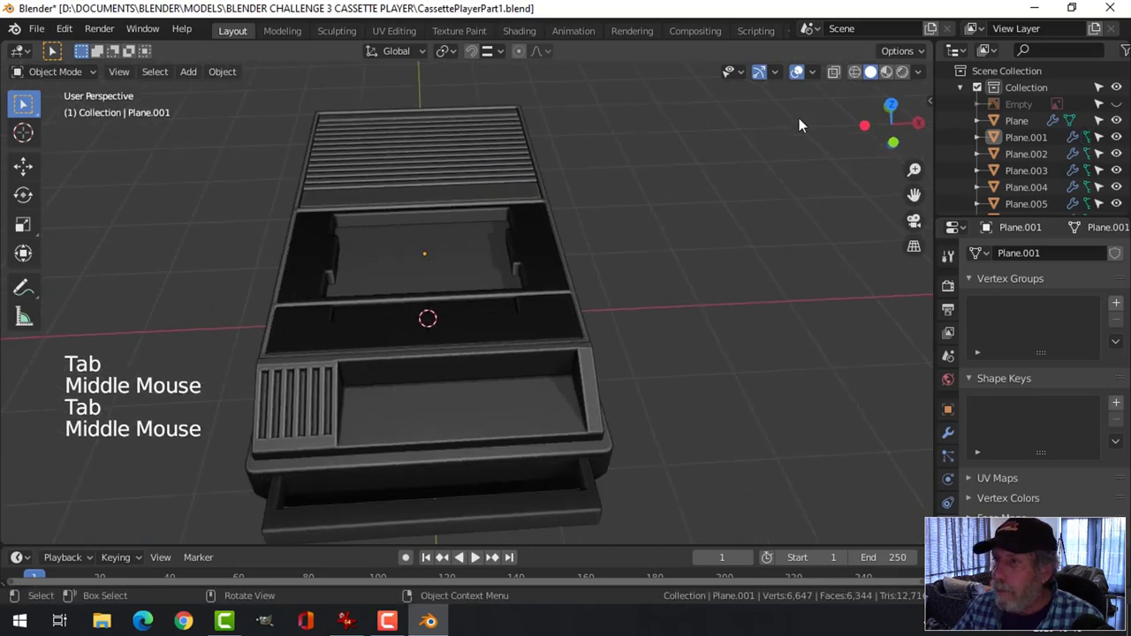
left_click(811, 73)
left_click(716, 374)
middle_click_drag(626, 263, 482, 243)
- Recalculate all normals of the handle to the outside
left_click(207, 358)
key("Tab")
key("a")
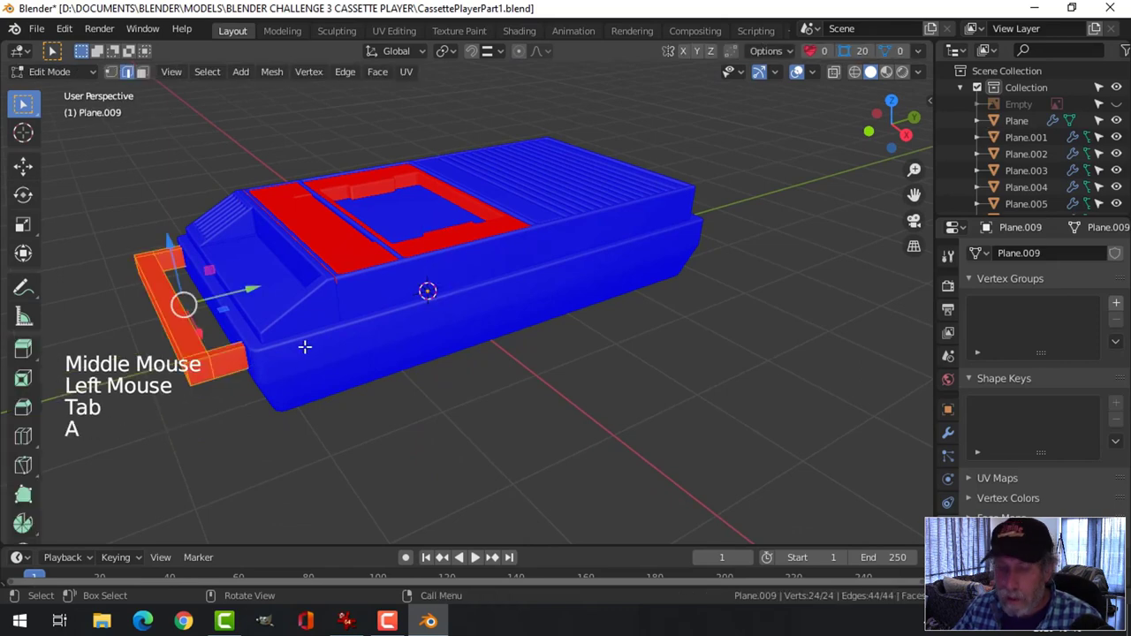
key("alt+n")
left_click(305, 347)
key("alt+a")
key("Tab")
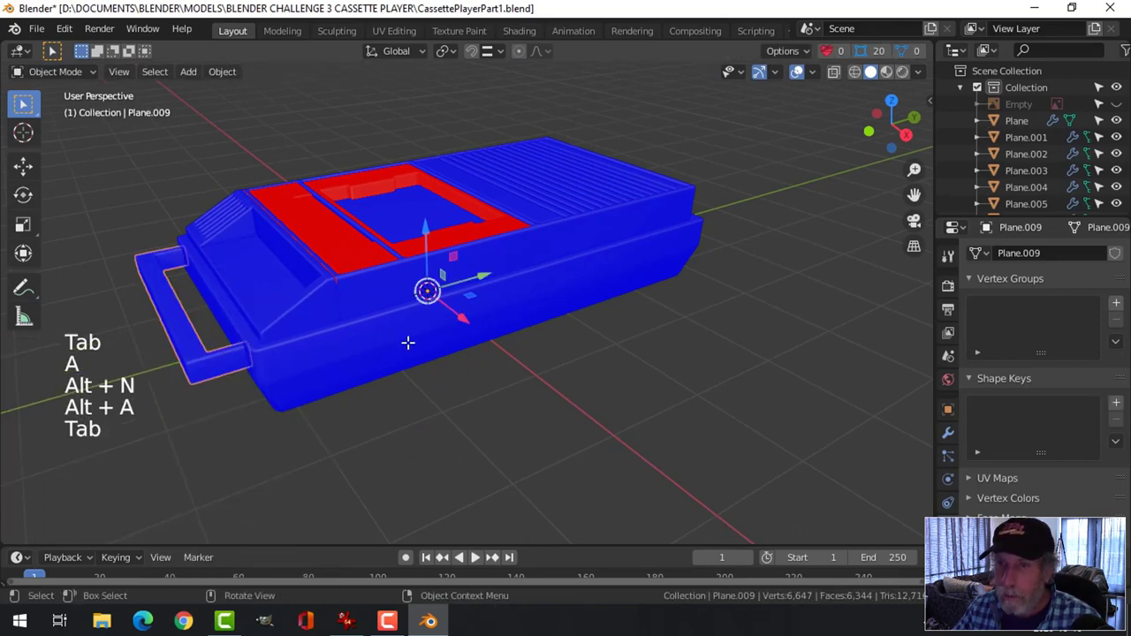
- Recalculate all normals of the narrow panel between the front tray and the cassette well to the outside
left_click(327, 244)
key("Tab")
key("a")
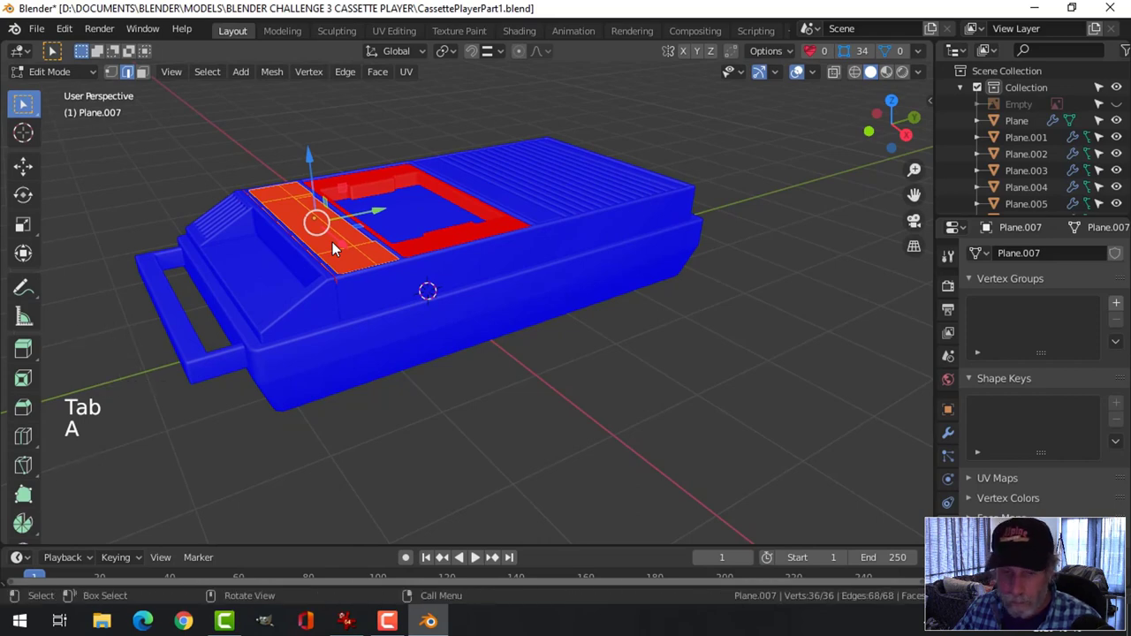
key("alt+n")
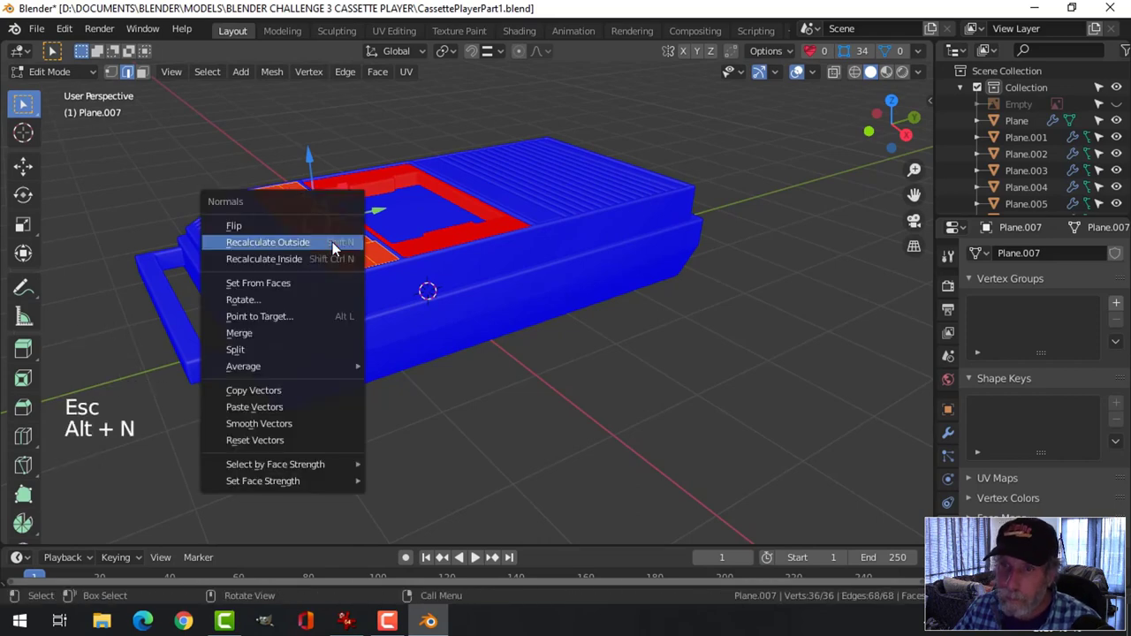
left_click(333, 244)
key("alt+a")
key("Tab")
middle_click_drag(437, 262, 417, 298)
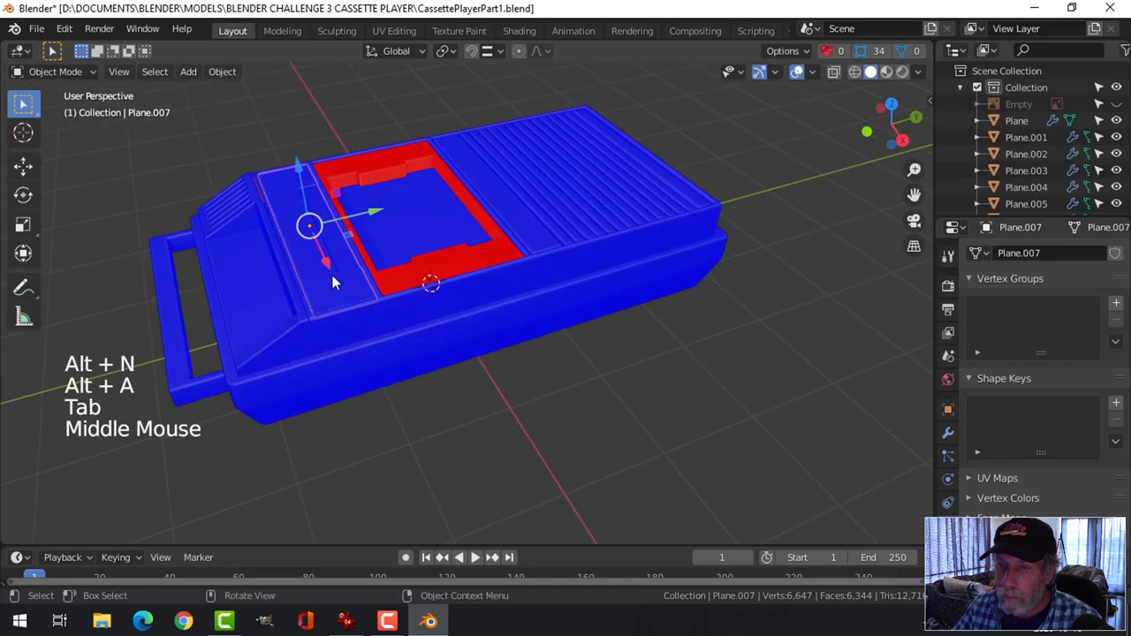
left_click(329, 275)
left_click(325, 273)
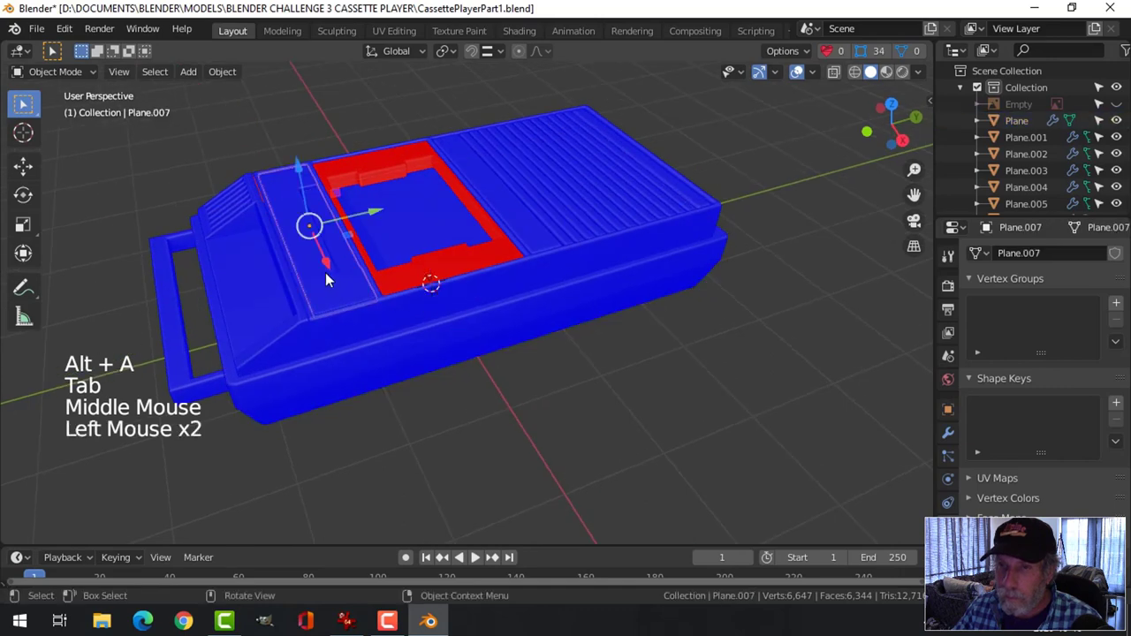
- Recalculate all normals of the frame panel around the cassette well to the outside
left_click(360, 163)
key("Tab")
key("a")
key("alt+n")
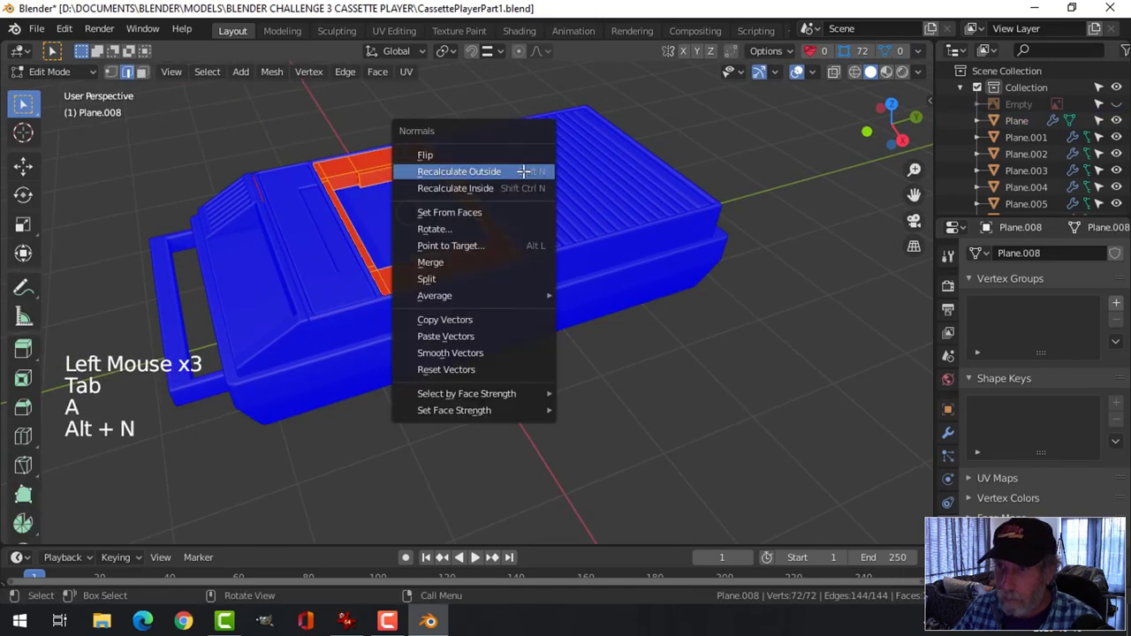
left_click(523, 170)
key("alt+a")
key("Tab")
- Turn off the Face Orientation overlay and inspect the cassette player's shading from several sides
left_click(297, 205)
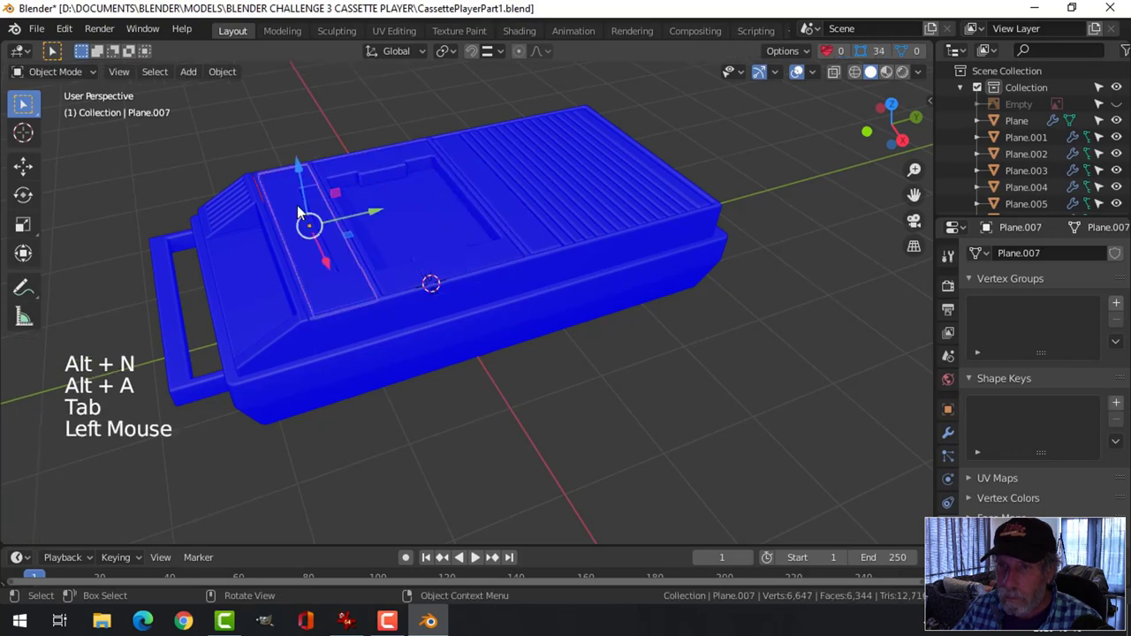
key("h")
middle_click_drag(320, 252, 452, 235)
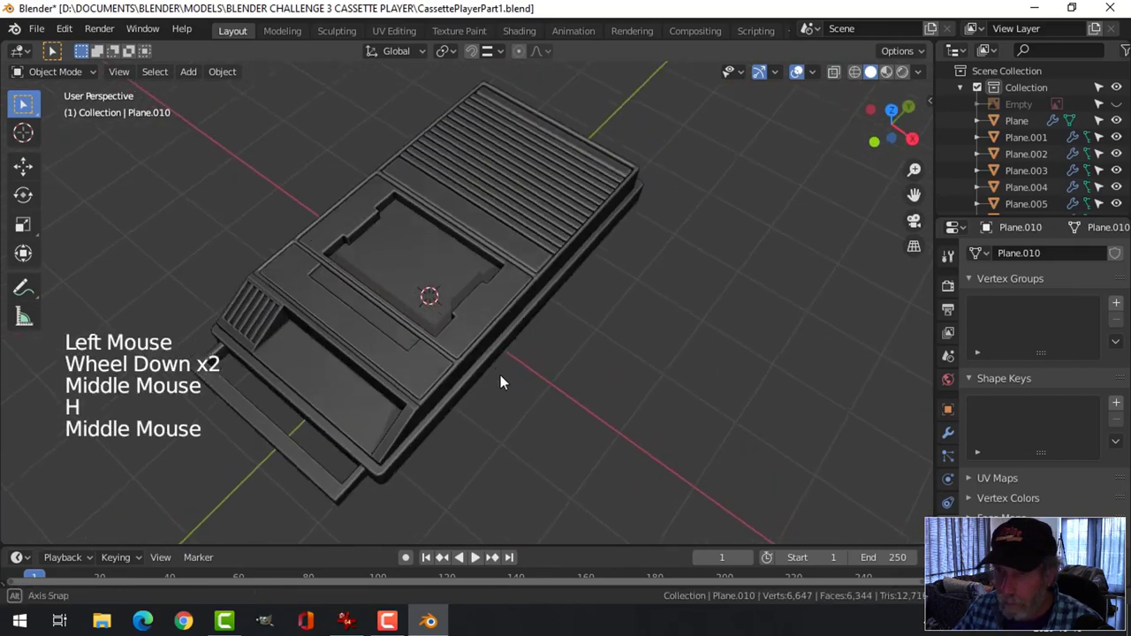
middle_click_drag(500, 375, 705, 325)
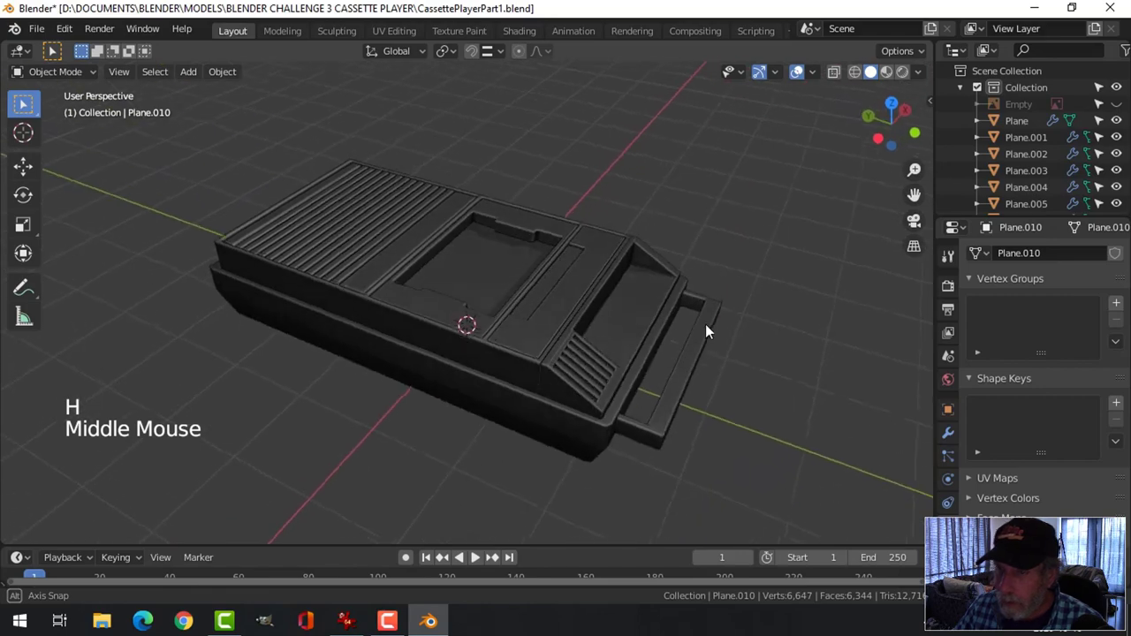
scroll(567, 345, "up", 2)
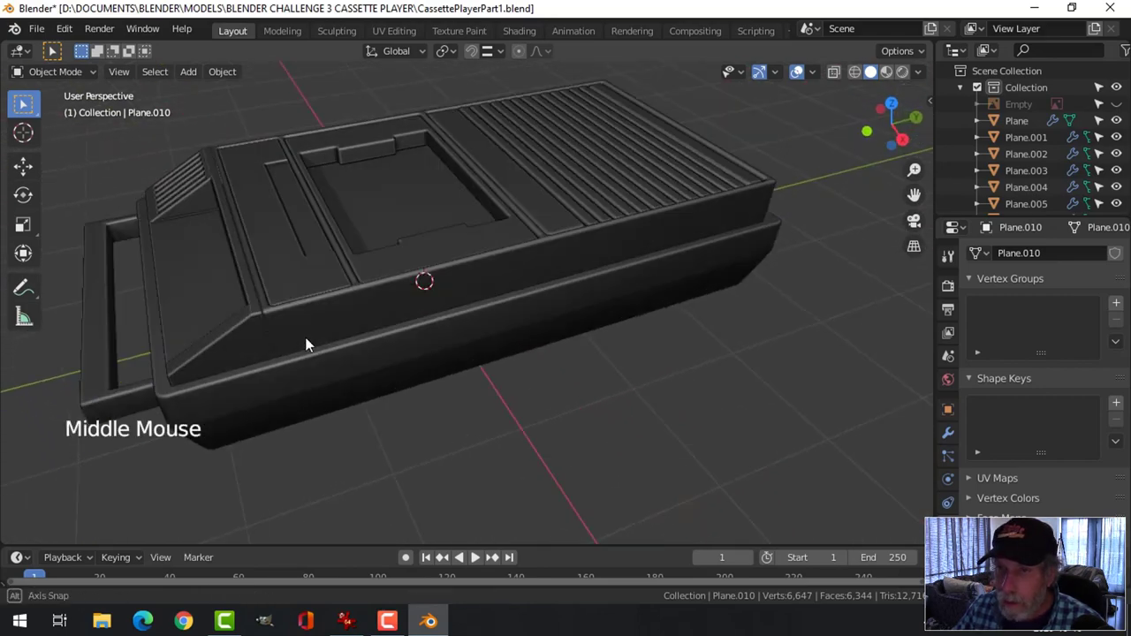
scroll(311, 348, "up", 2)
scroll(367, 332, "down", 2)
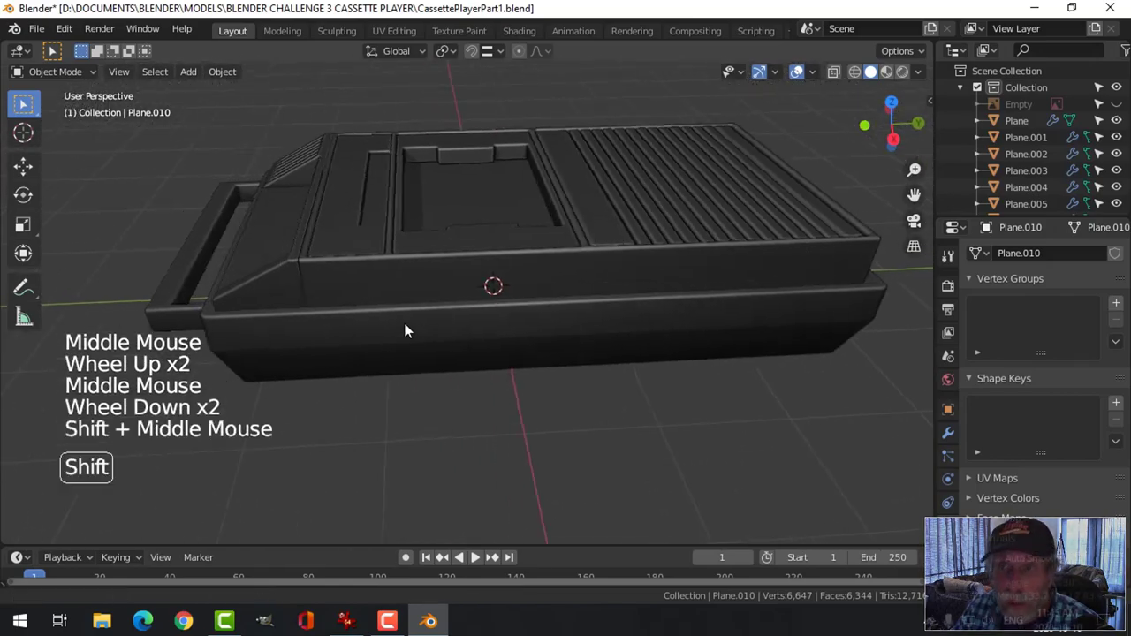